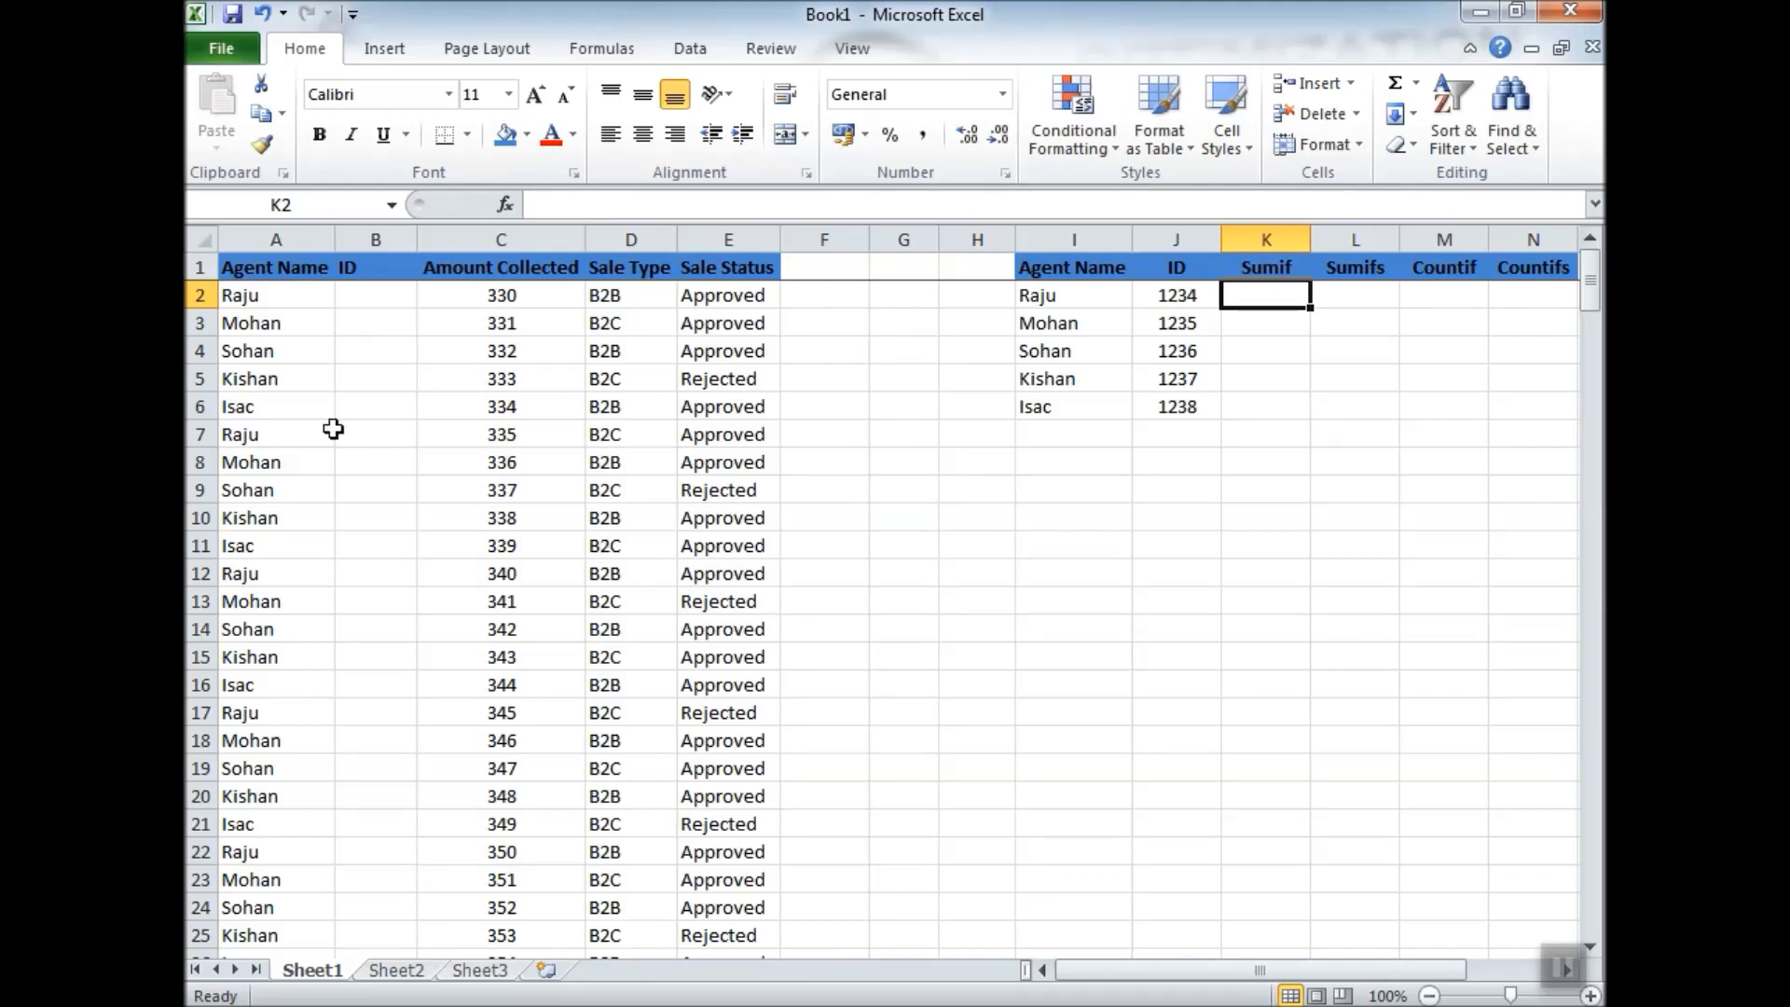
Review the Agent Name, Amount Collected, Sale Type and Sale Status columns of the sales data.
click(285, 269)
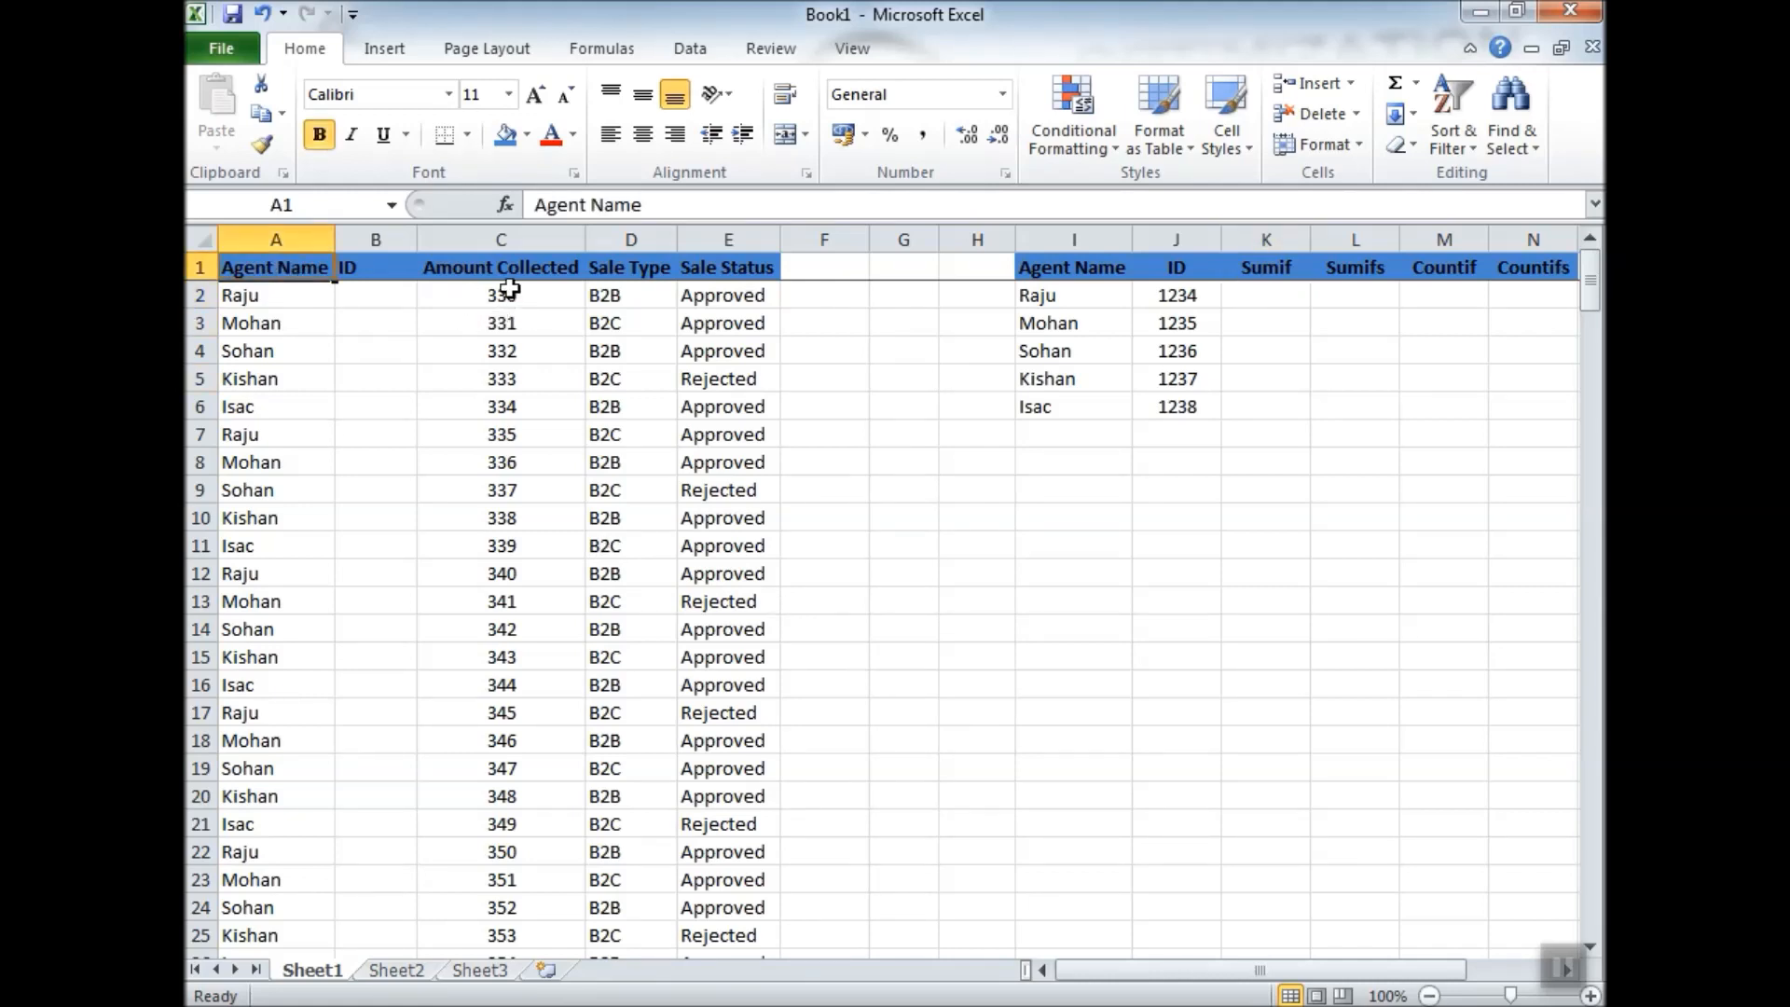
click(539, 274)
click(644, 270)
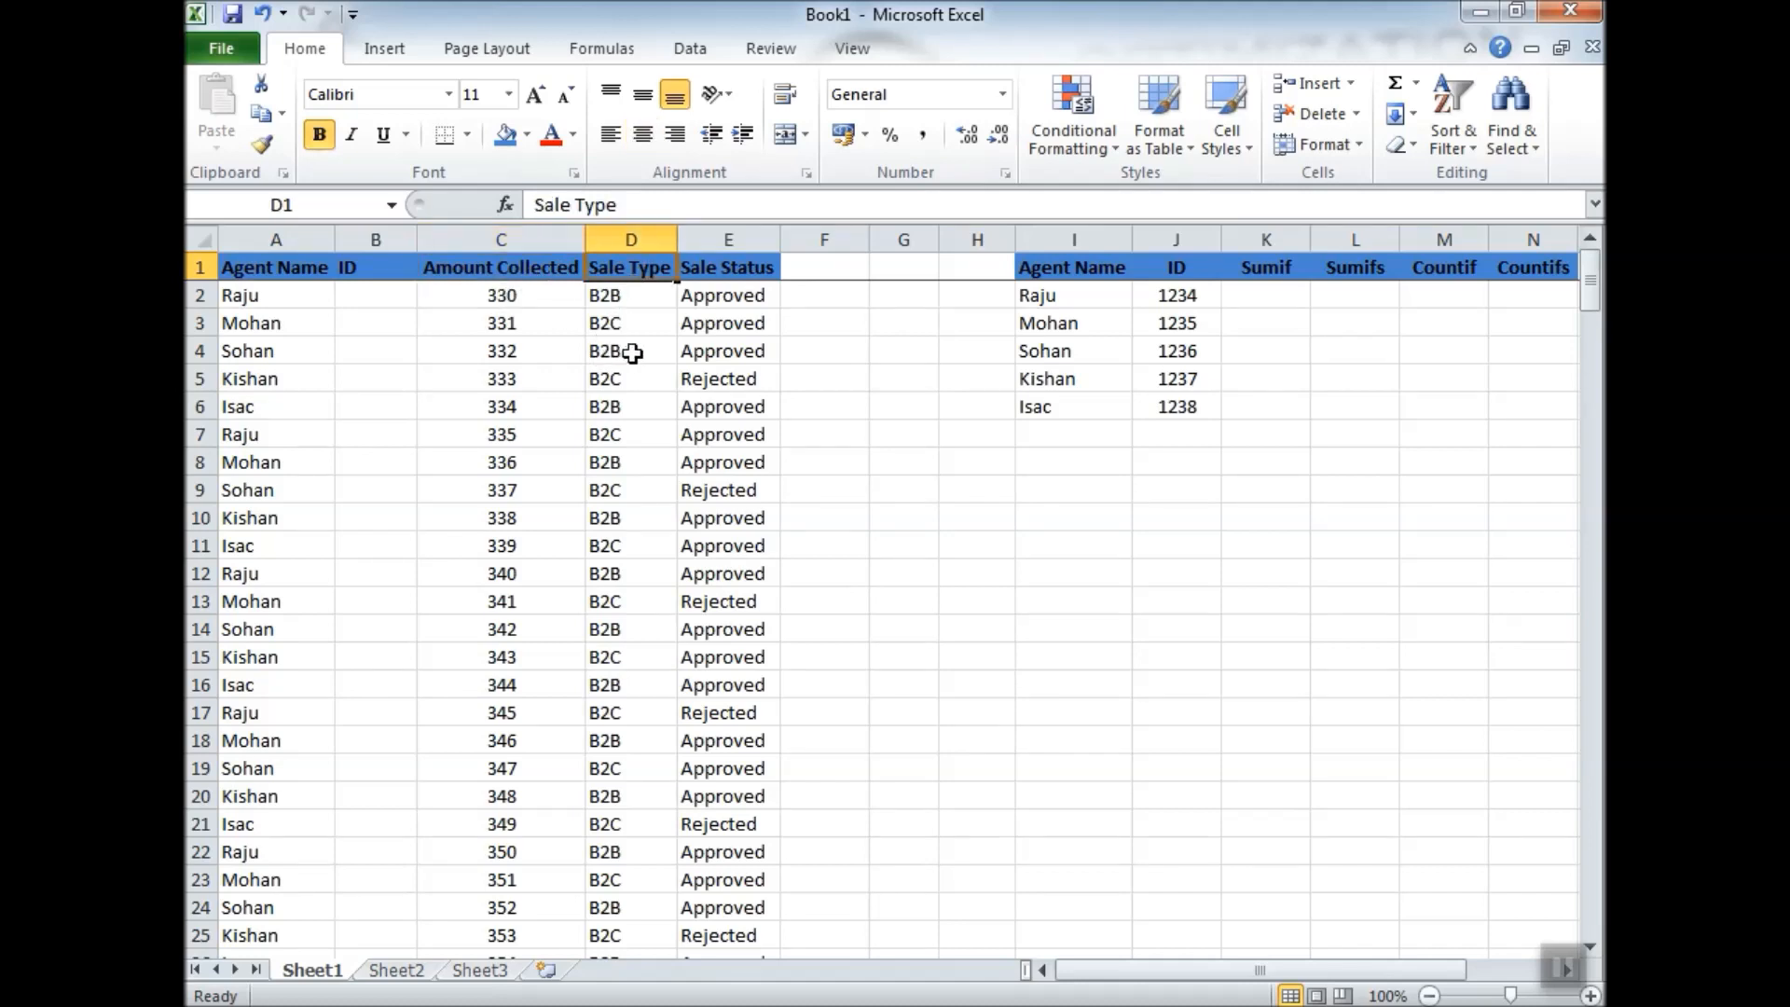
click(726, 267)
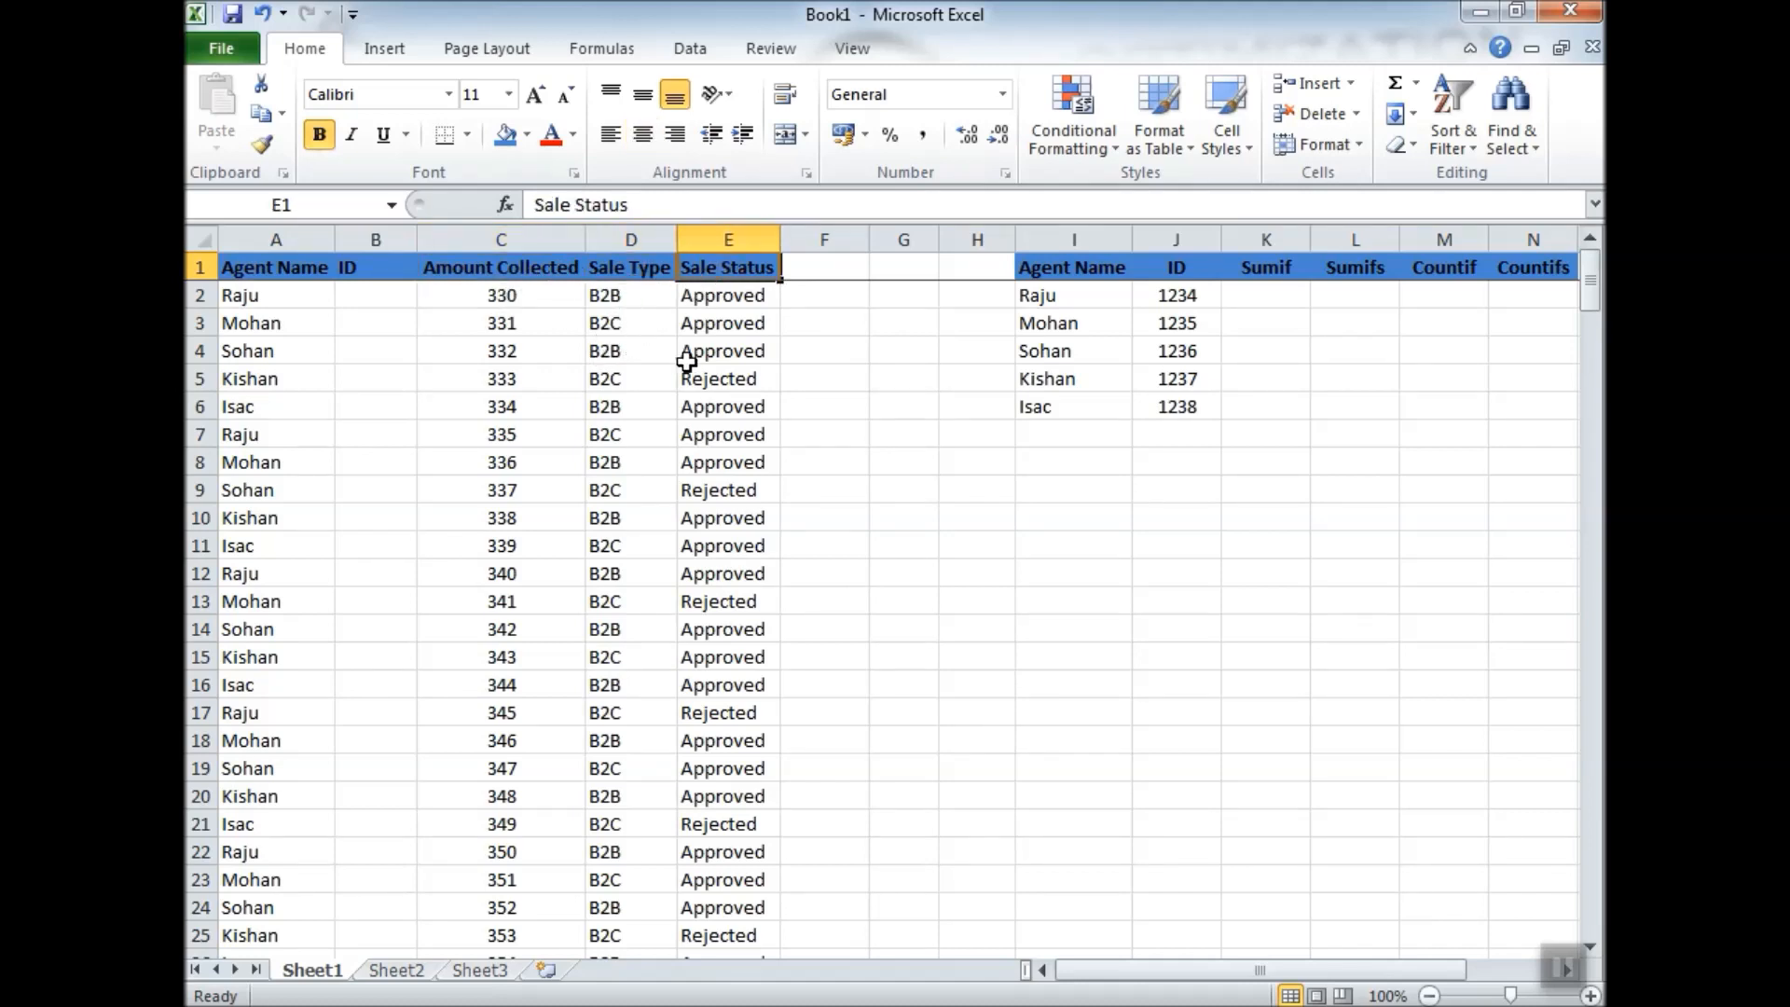
click(729, 297)
click(709, 403)
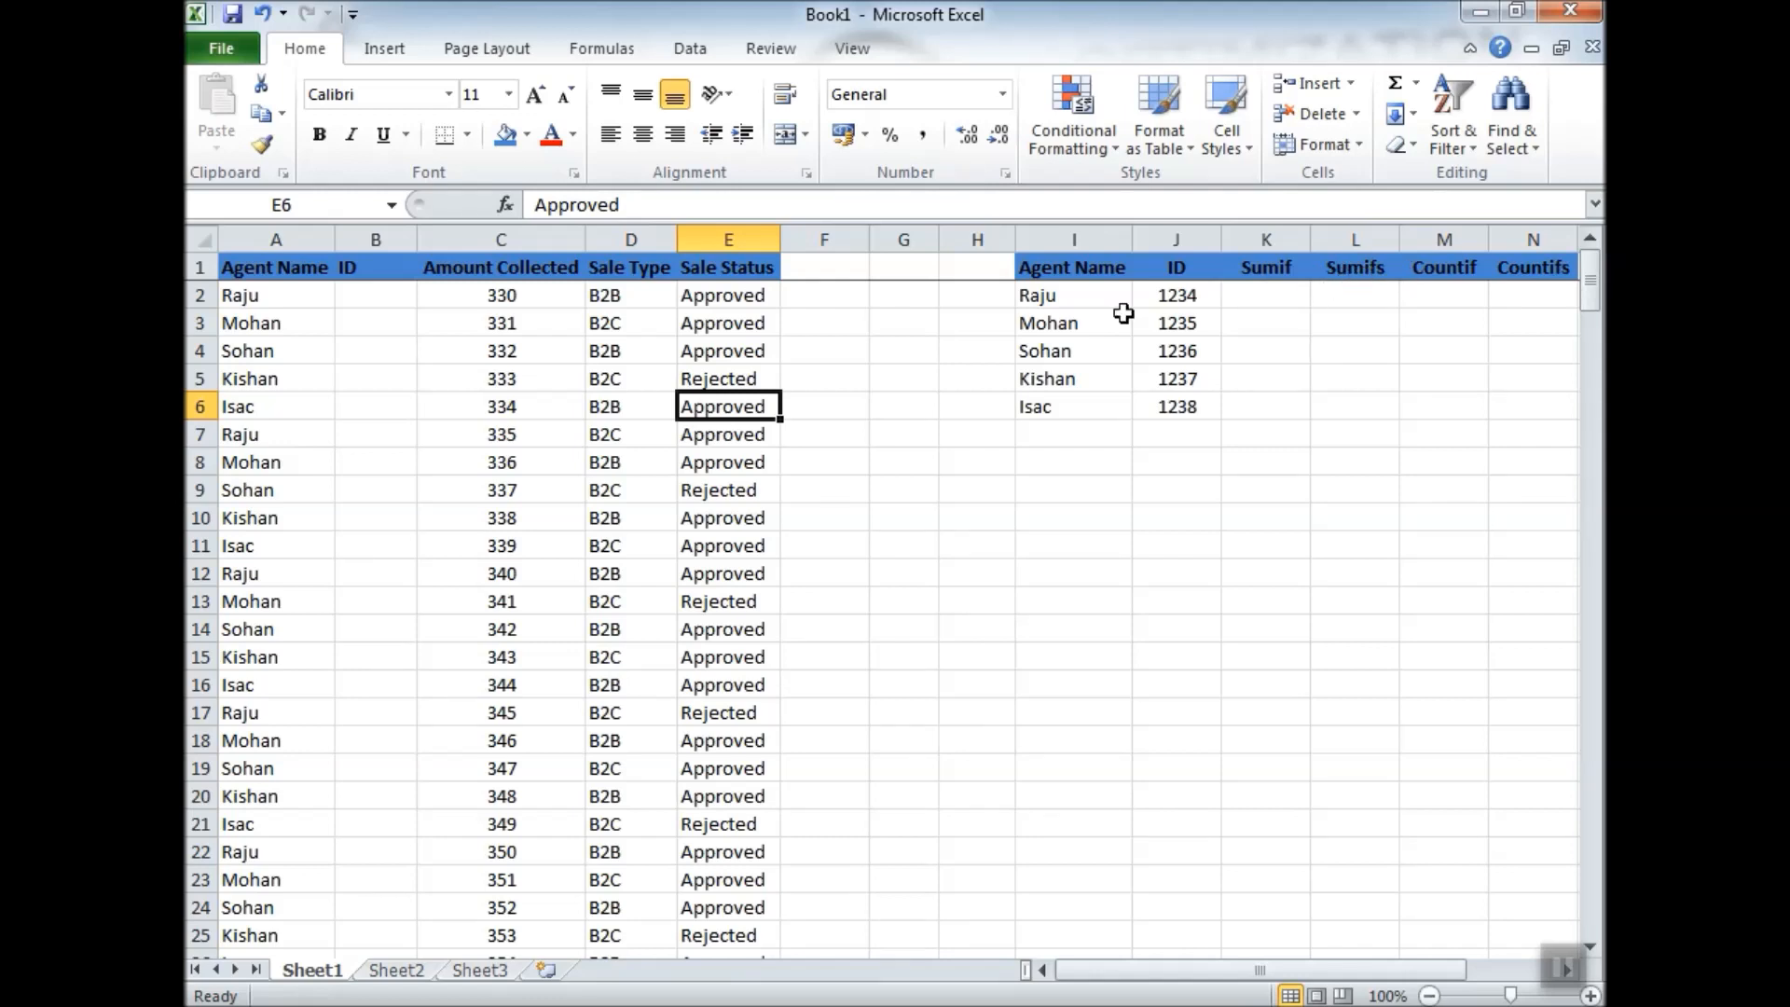
Enter the sample numbers 1, 2 and 3 in cells H2 to H4.
click(996, 301)
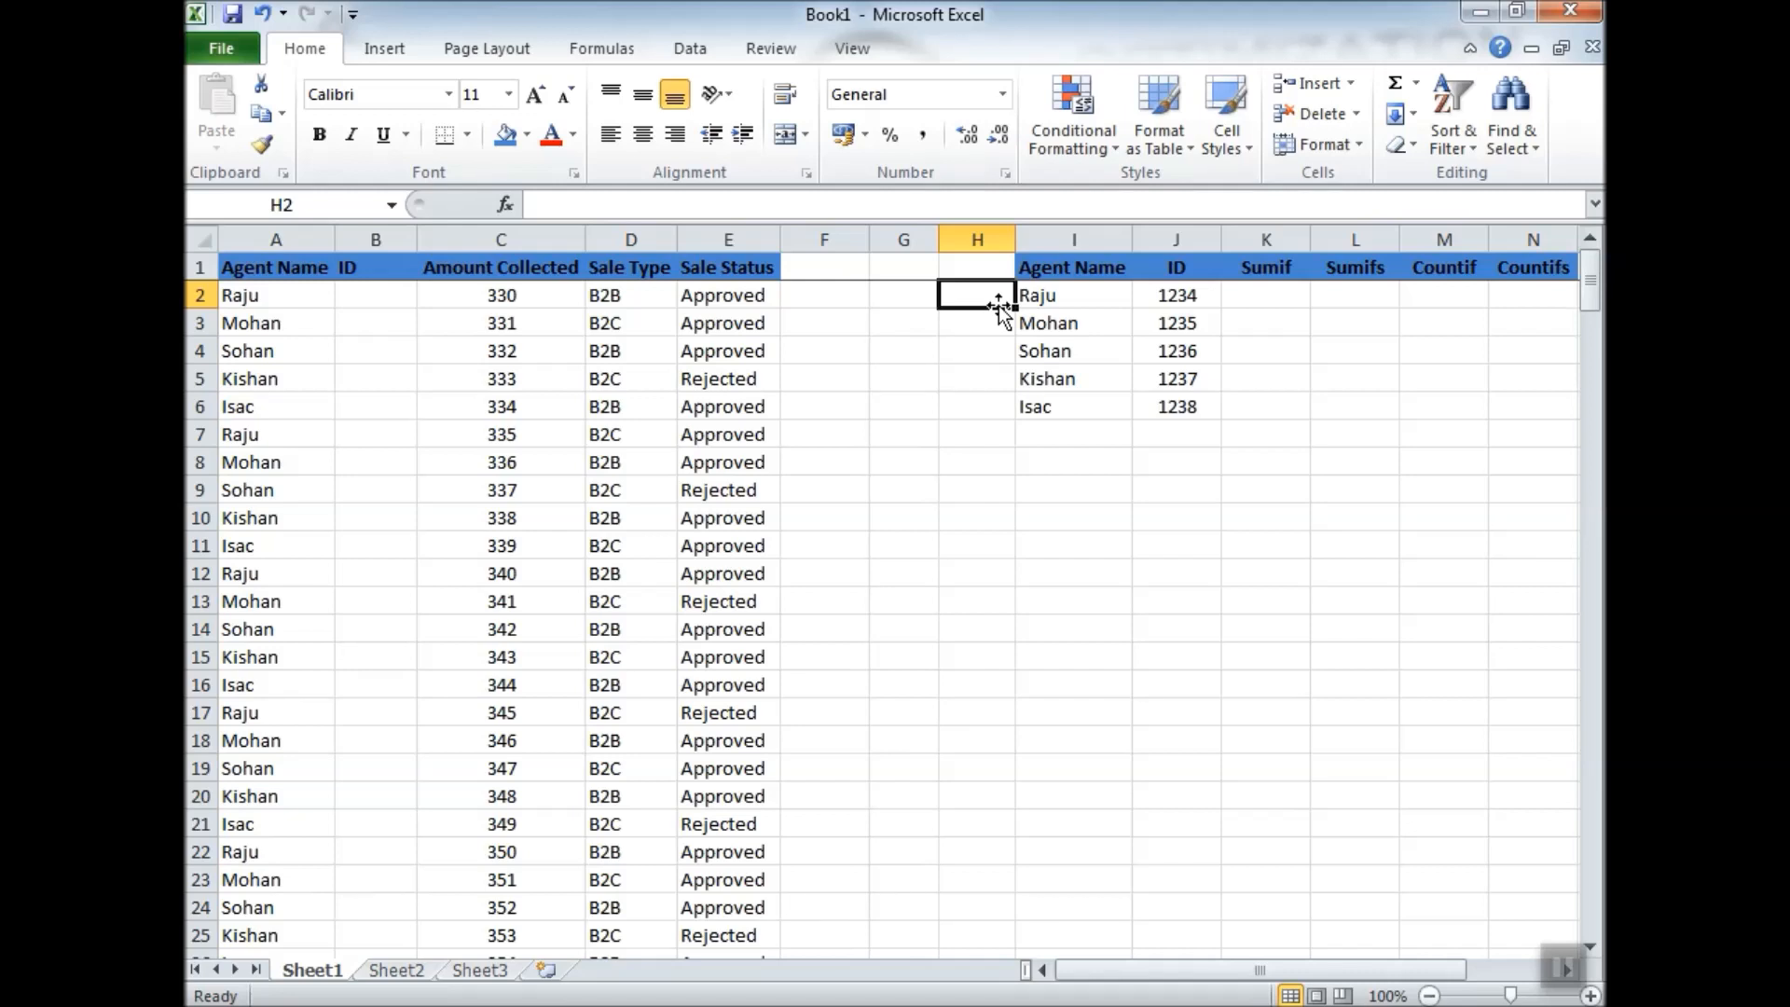
text(1)
key(Return)
text(2)
key(Return)
text(3)
key(Return)
Total the sample numbers in cell H5 with the formula =SUM(H2:H4).
text(=)
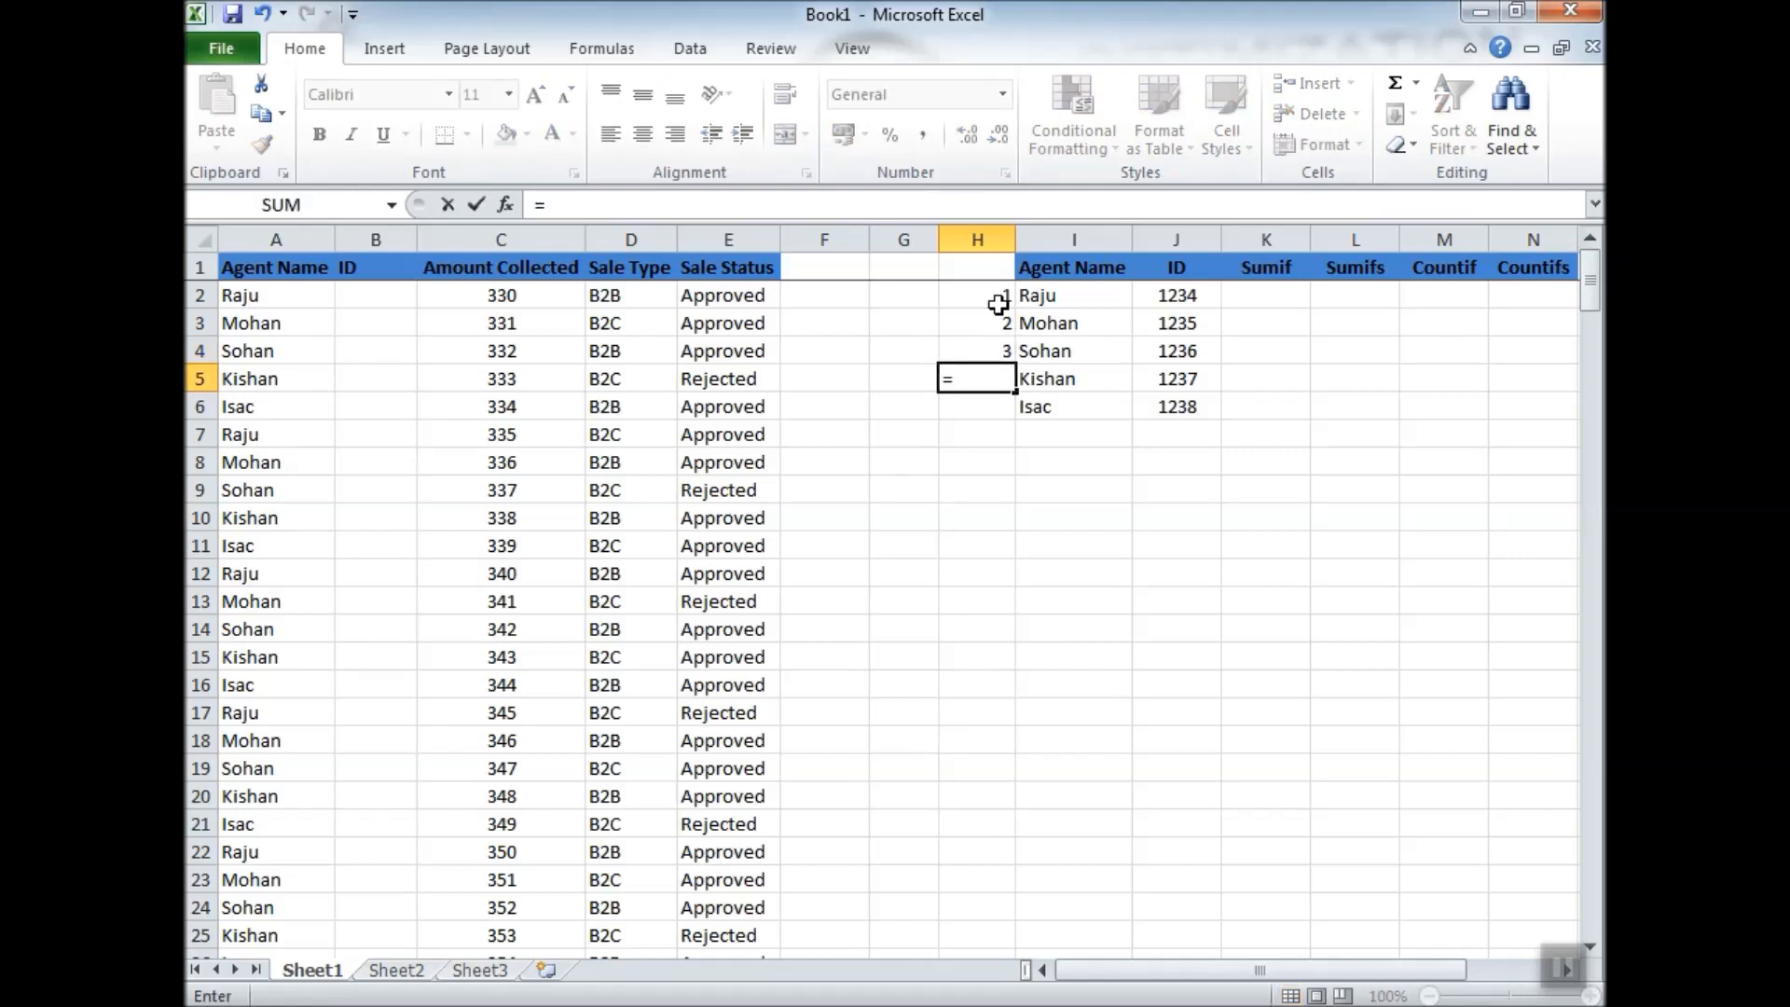
text(sum)
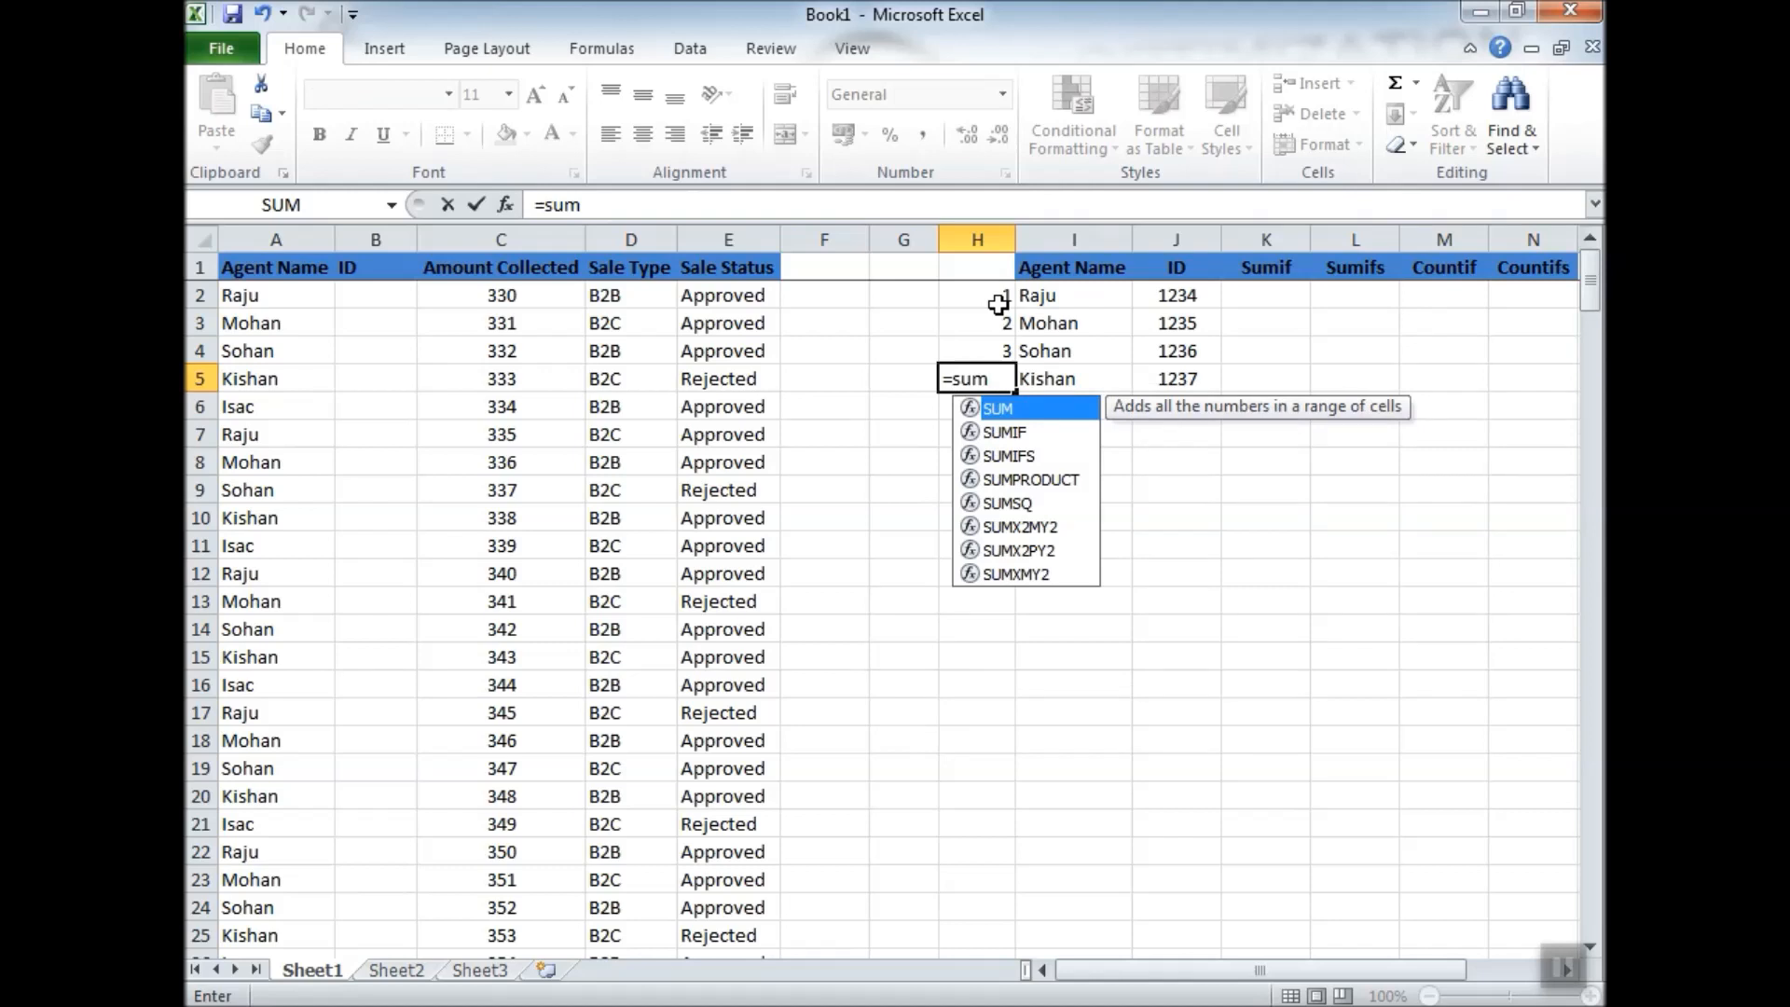
text(()
key(Up)
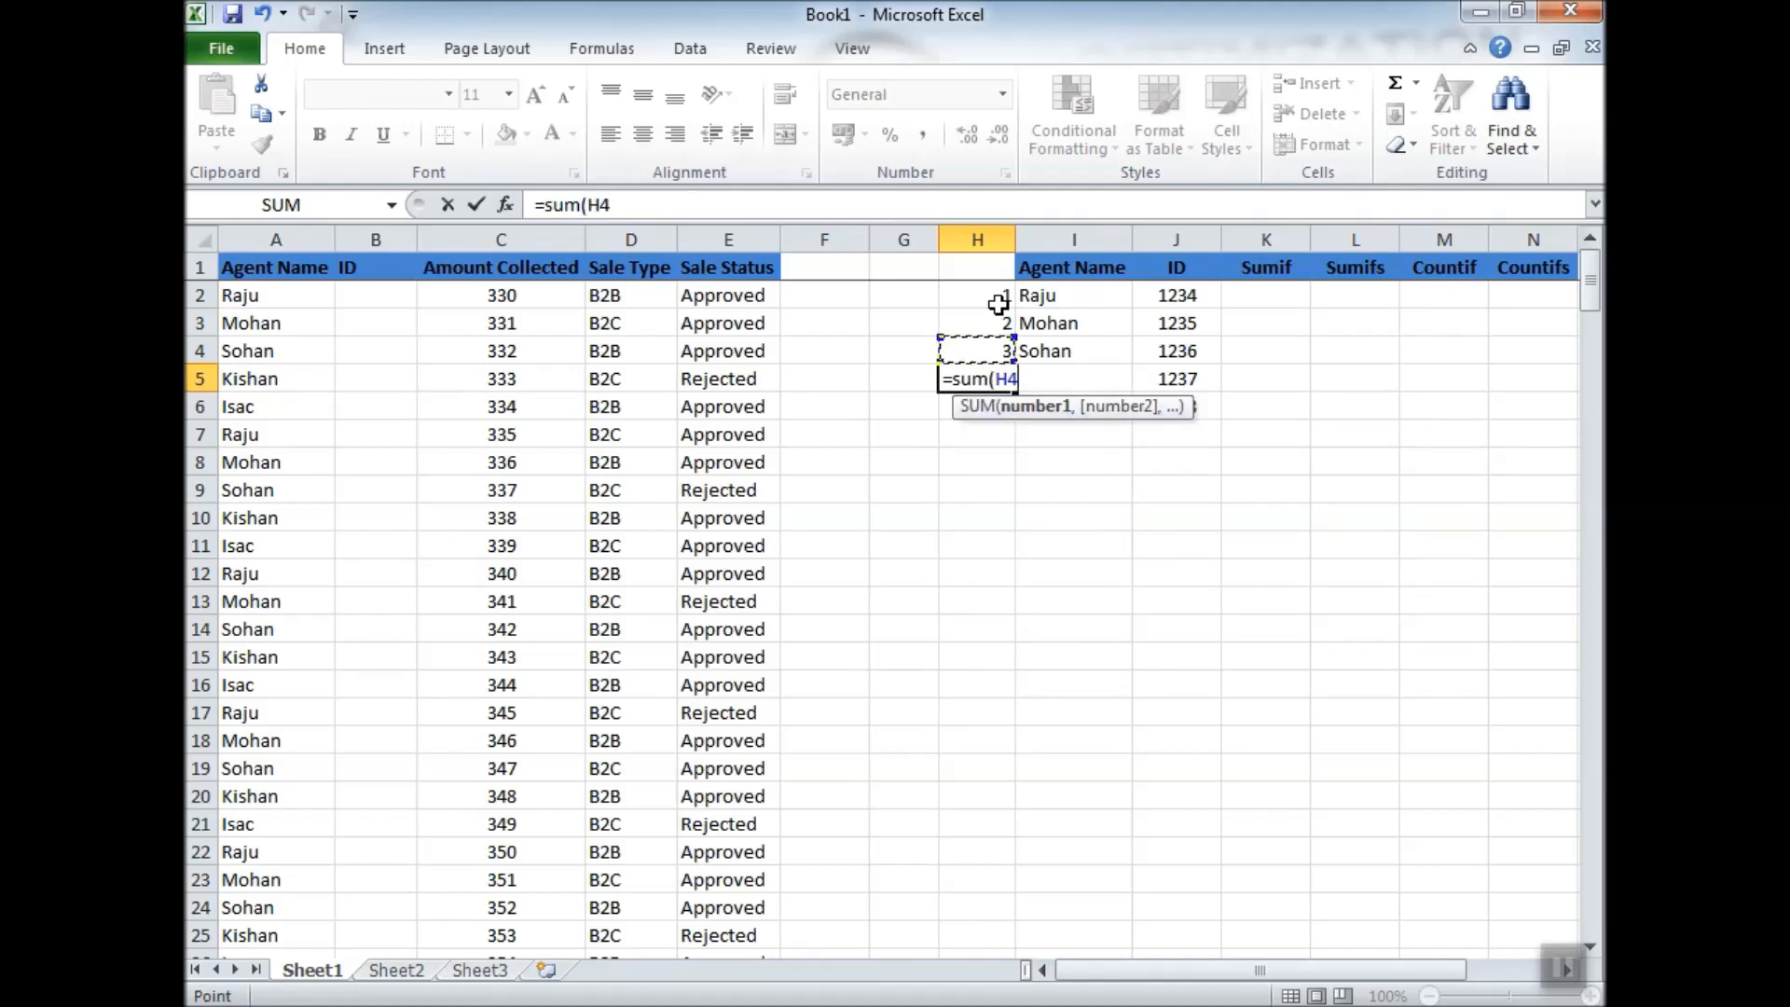
shift+click(998, 304)
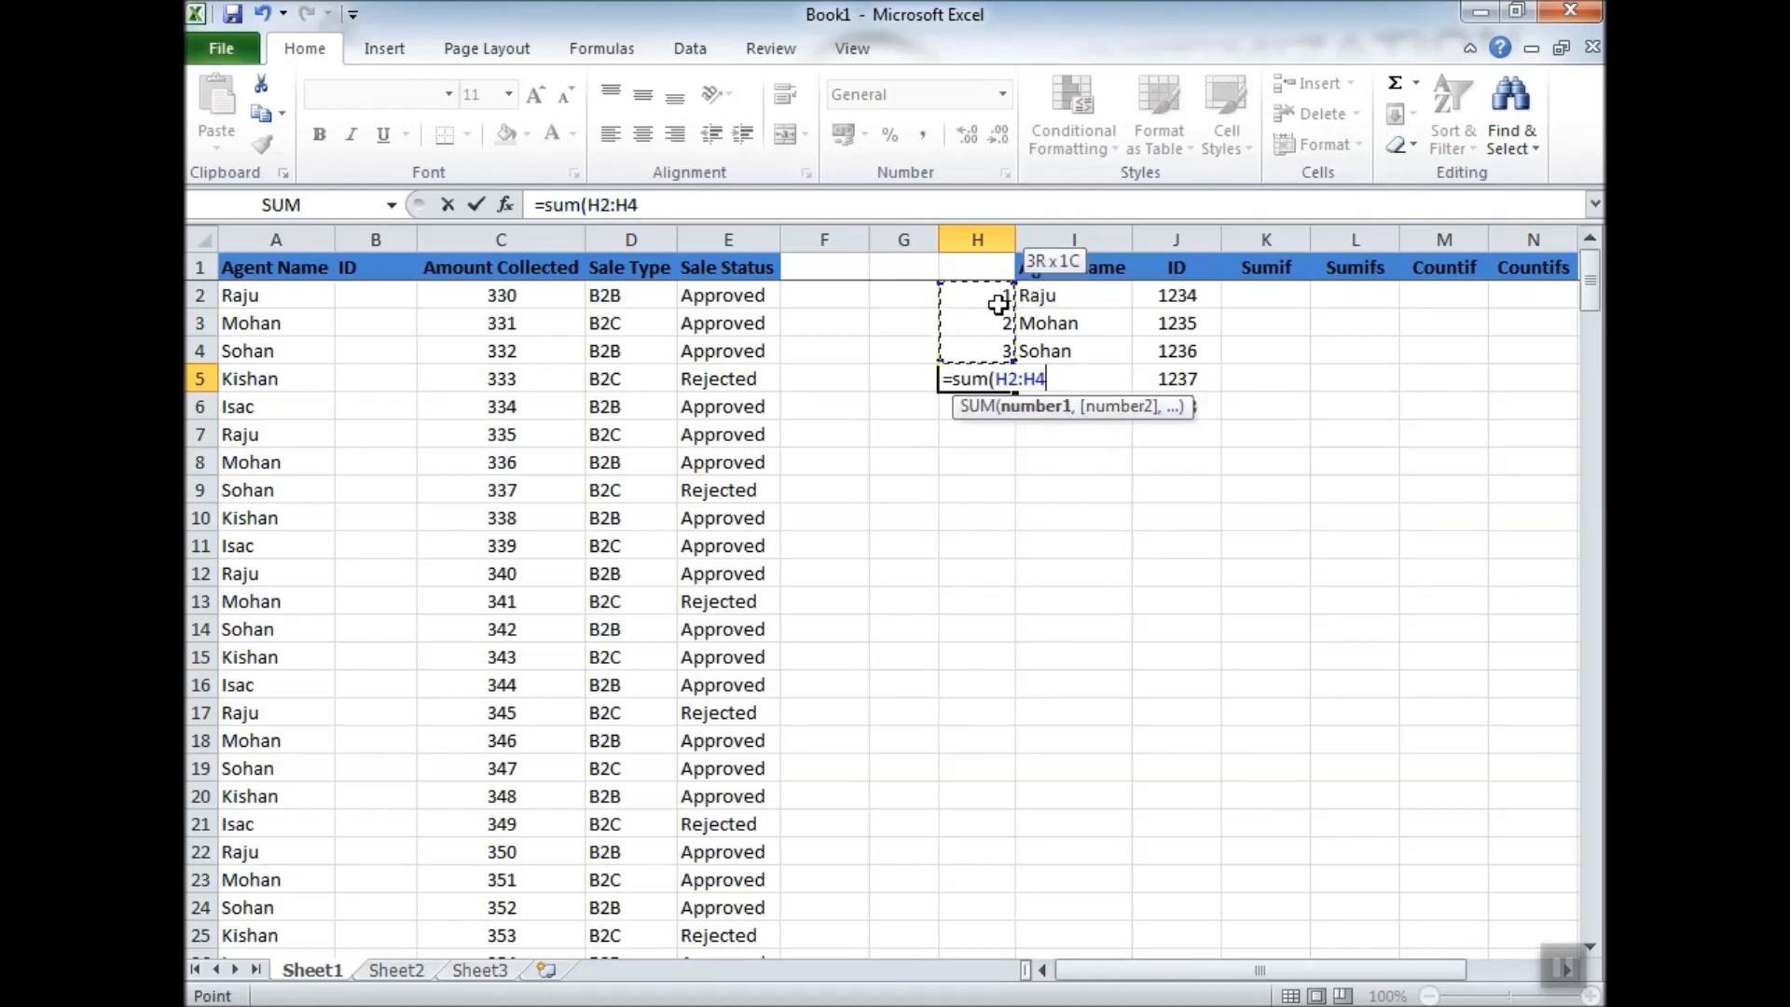
text())
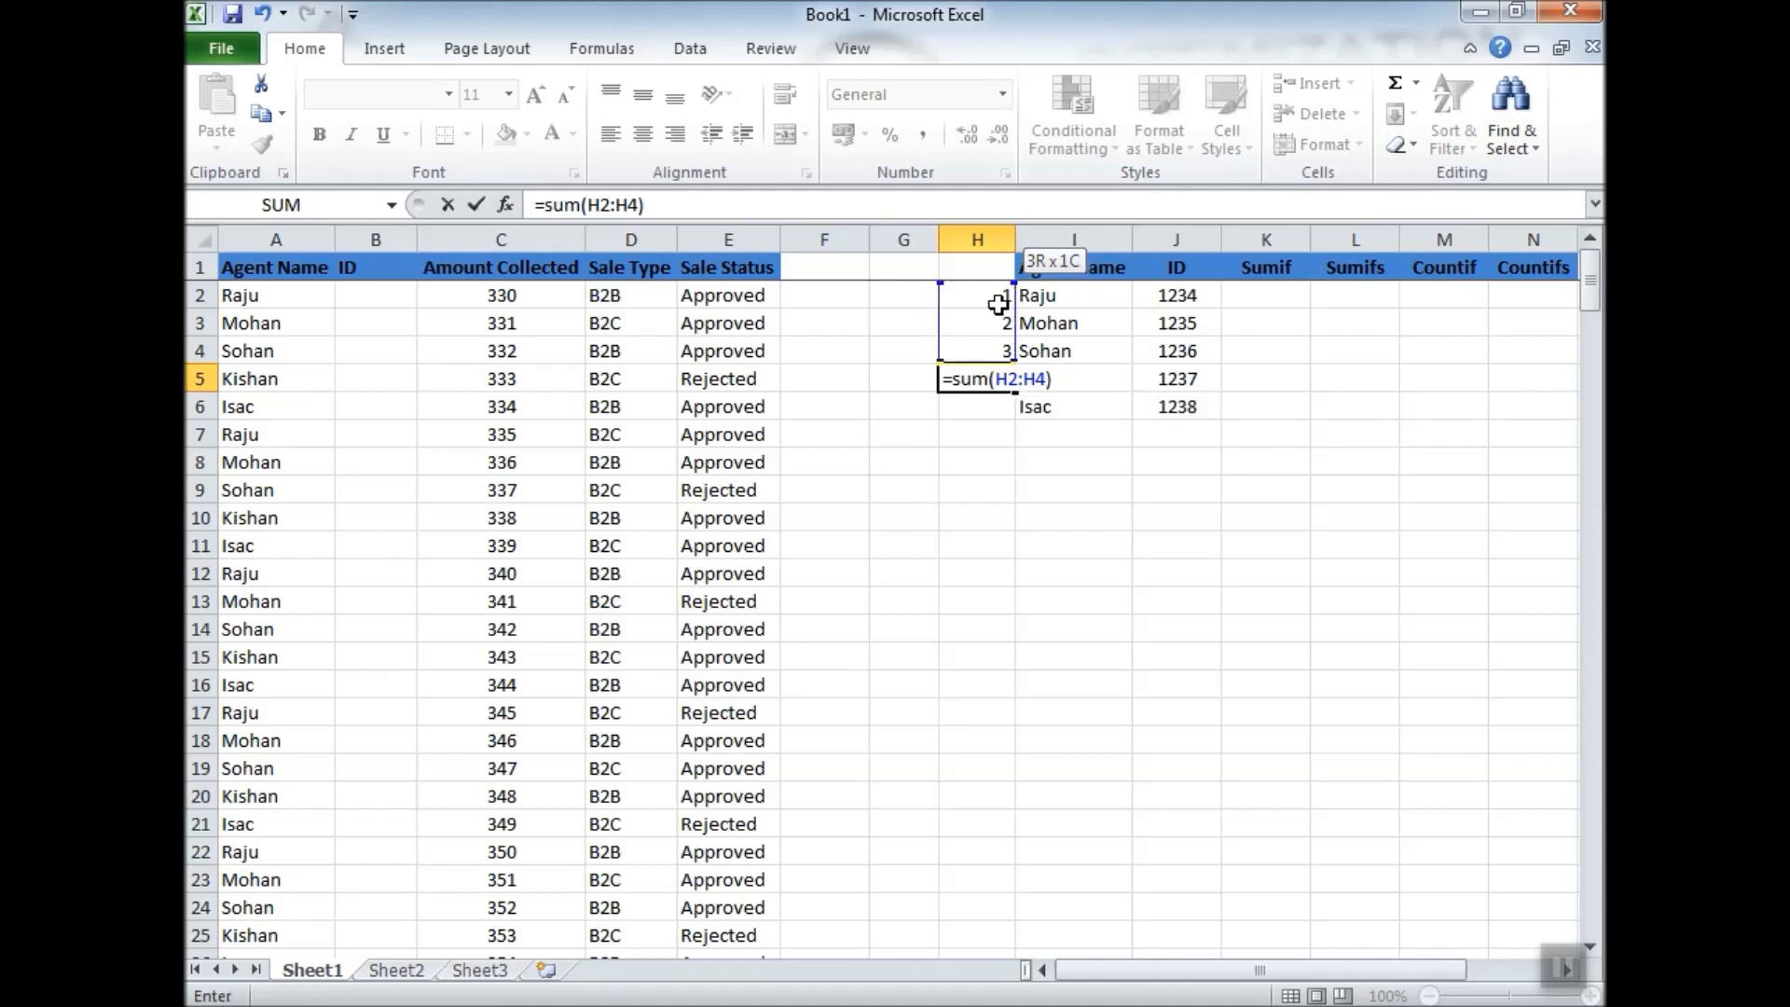
key(Return)
key(Up)
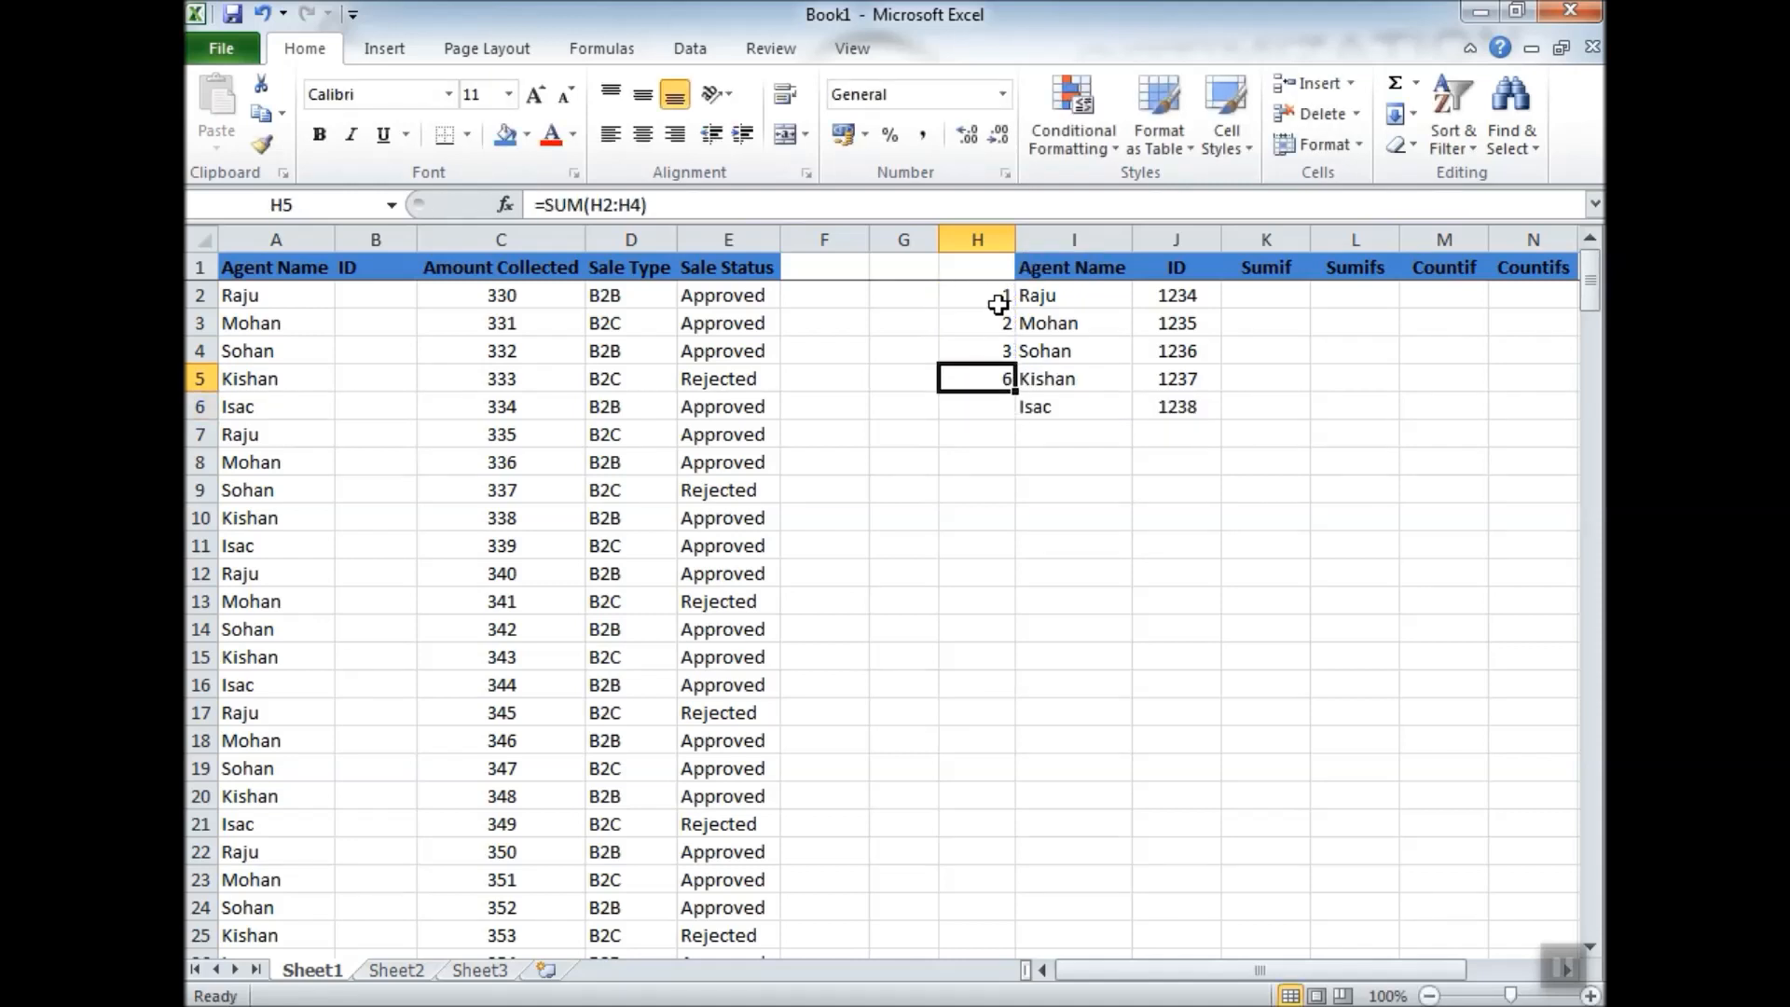
Clear the sample numbers and their SUM formula from cells H2 to H5.
drag(1003, 305, 991, 383)
key(Delete)
click(1273, 295)
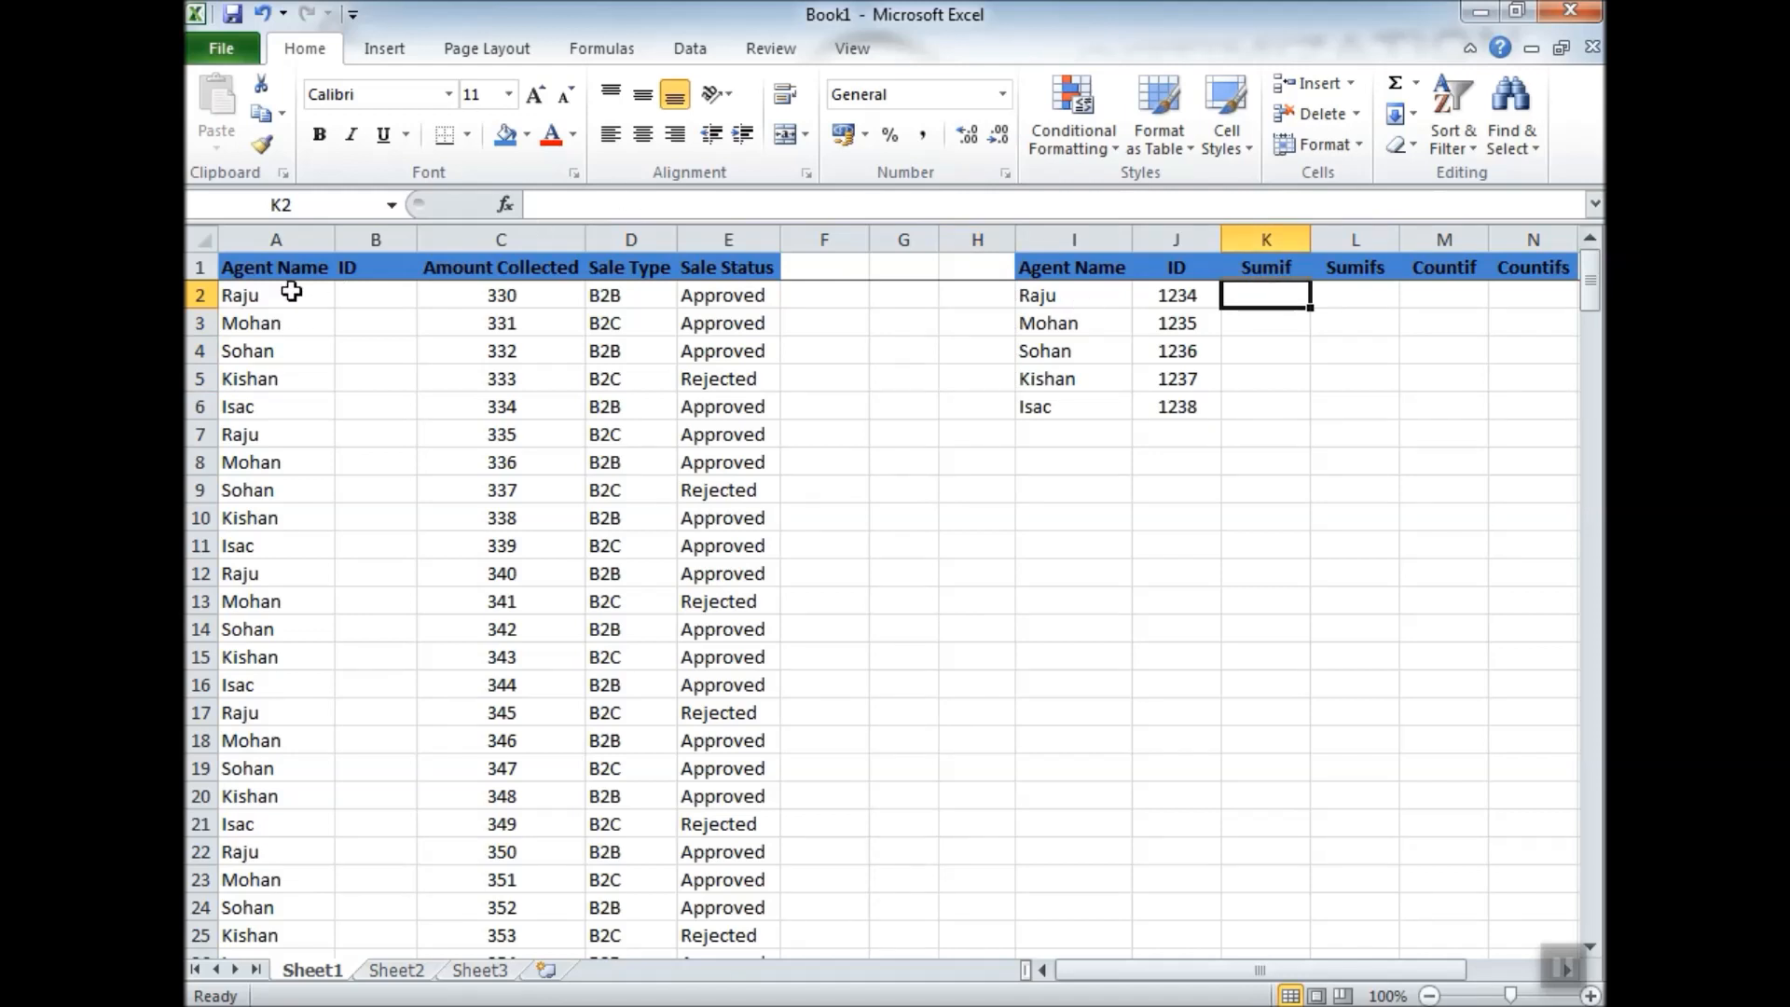
Examine the agent names in column A and the Amount Collected values in the first rows of the table.
click(280, 239)
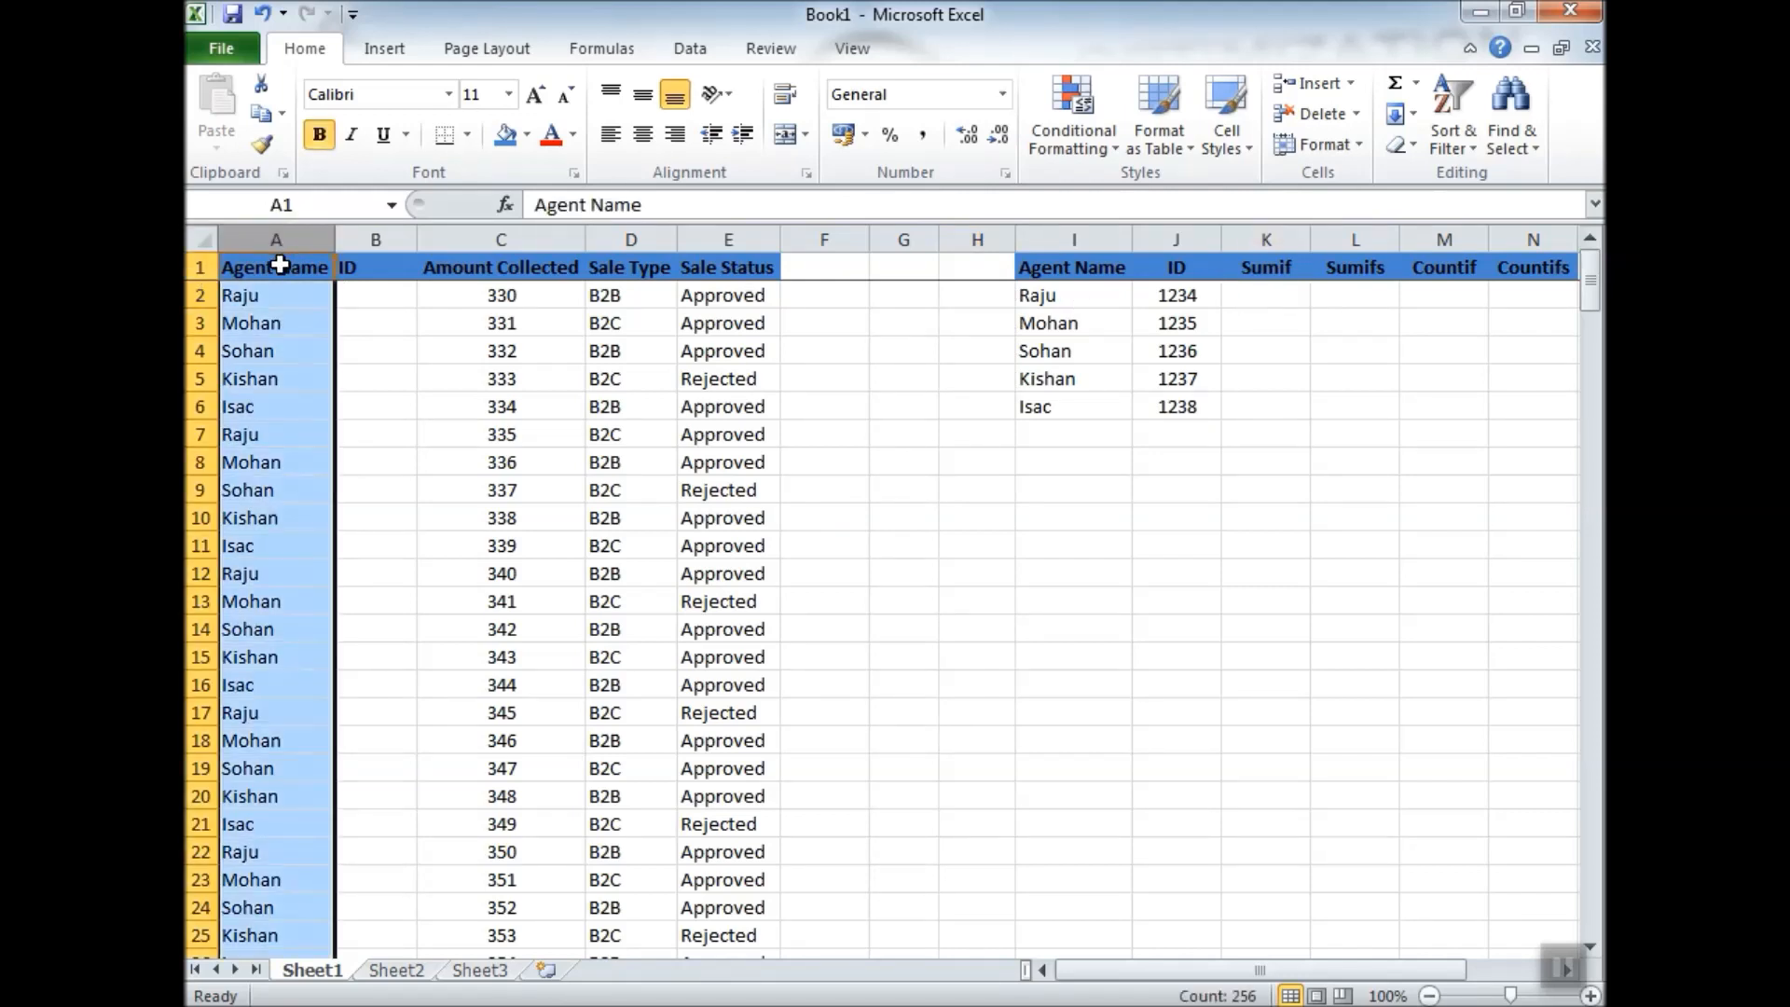
click(280, 264)
drag(512, 296, 517, 417)
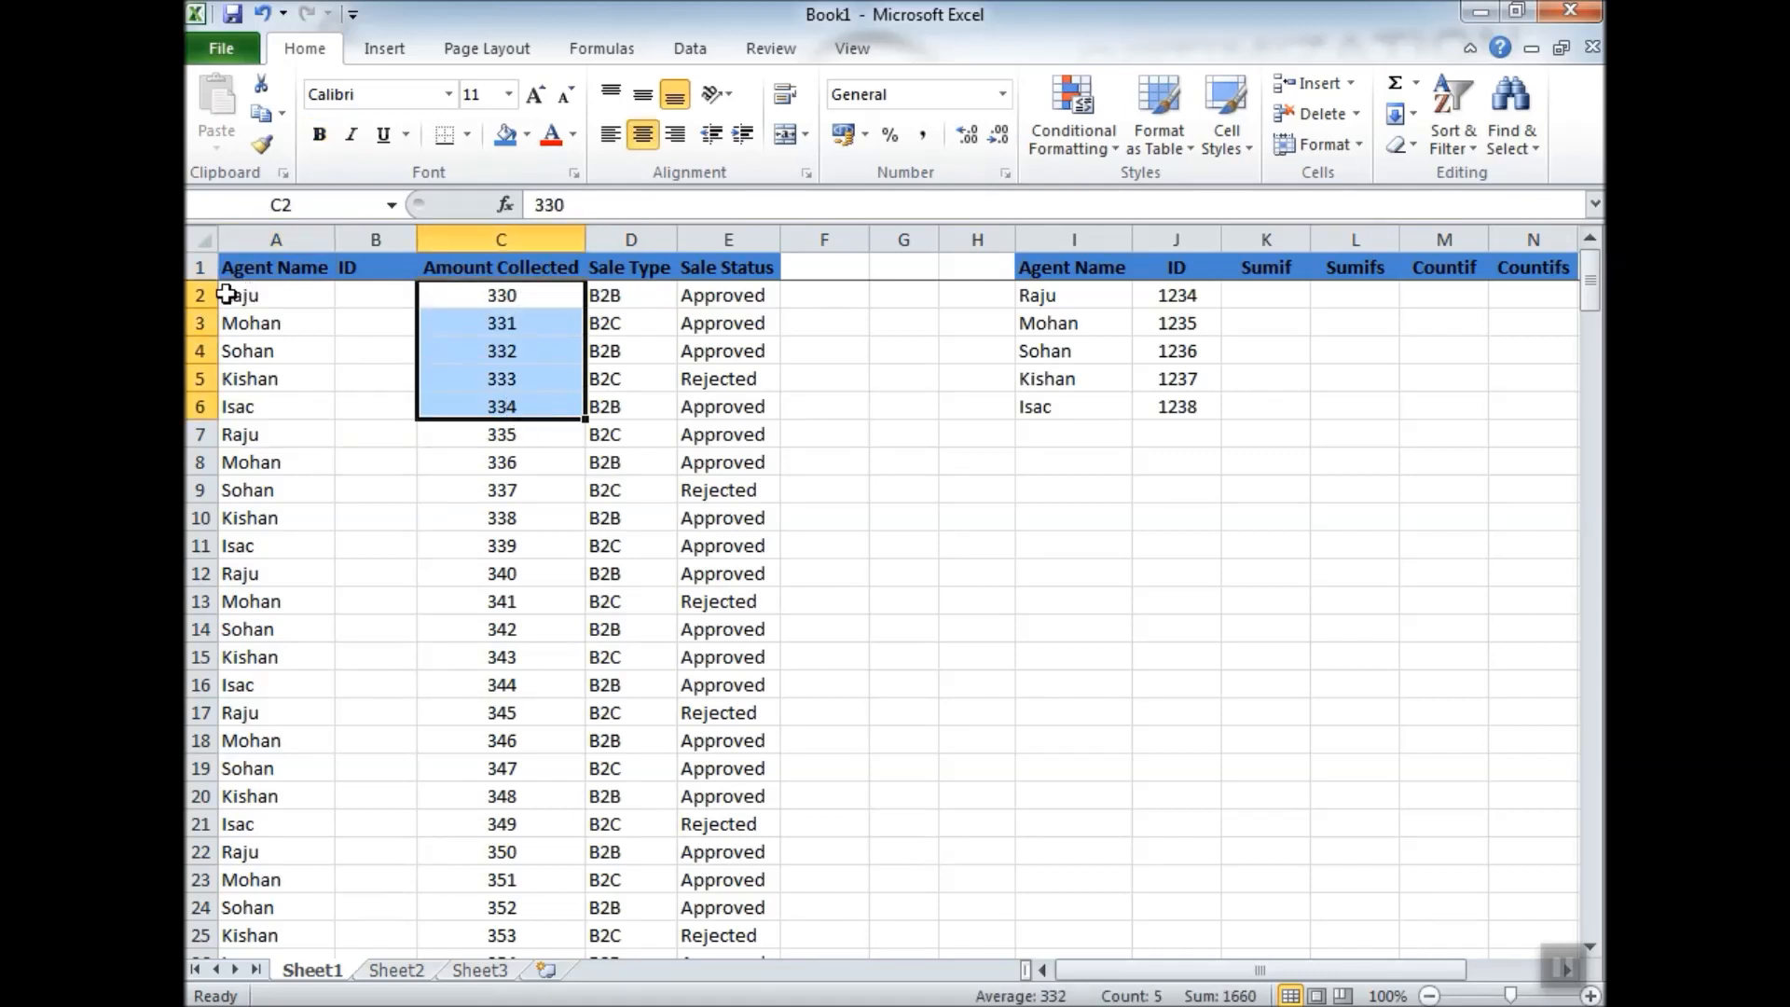
drag(244, 295, 324, 427)
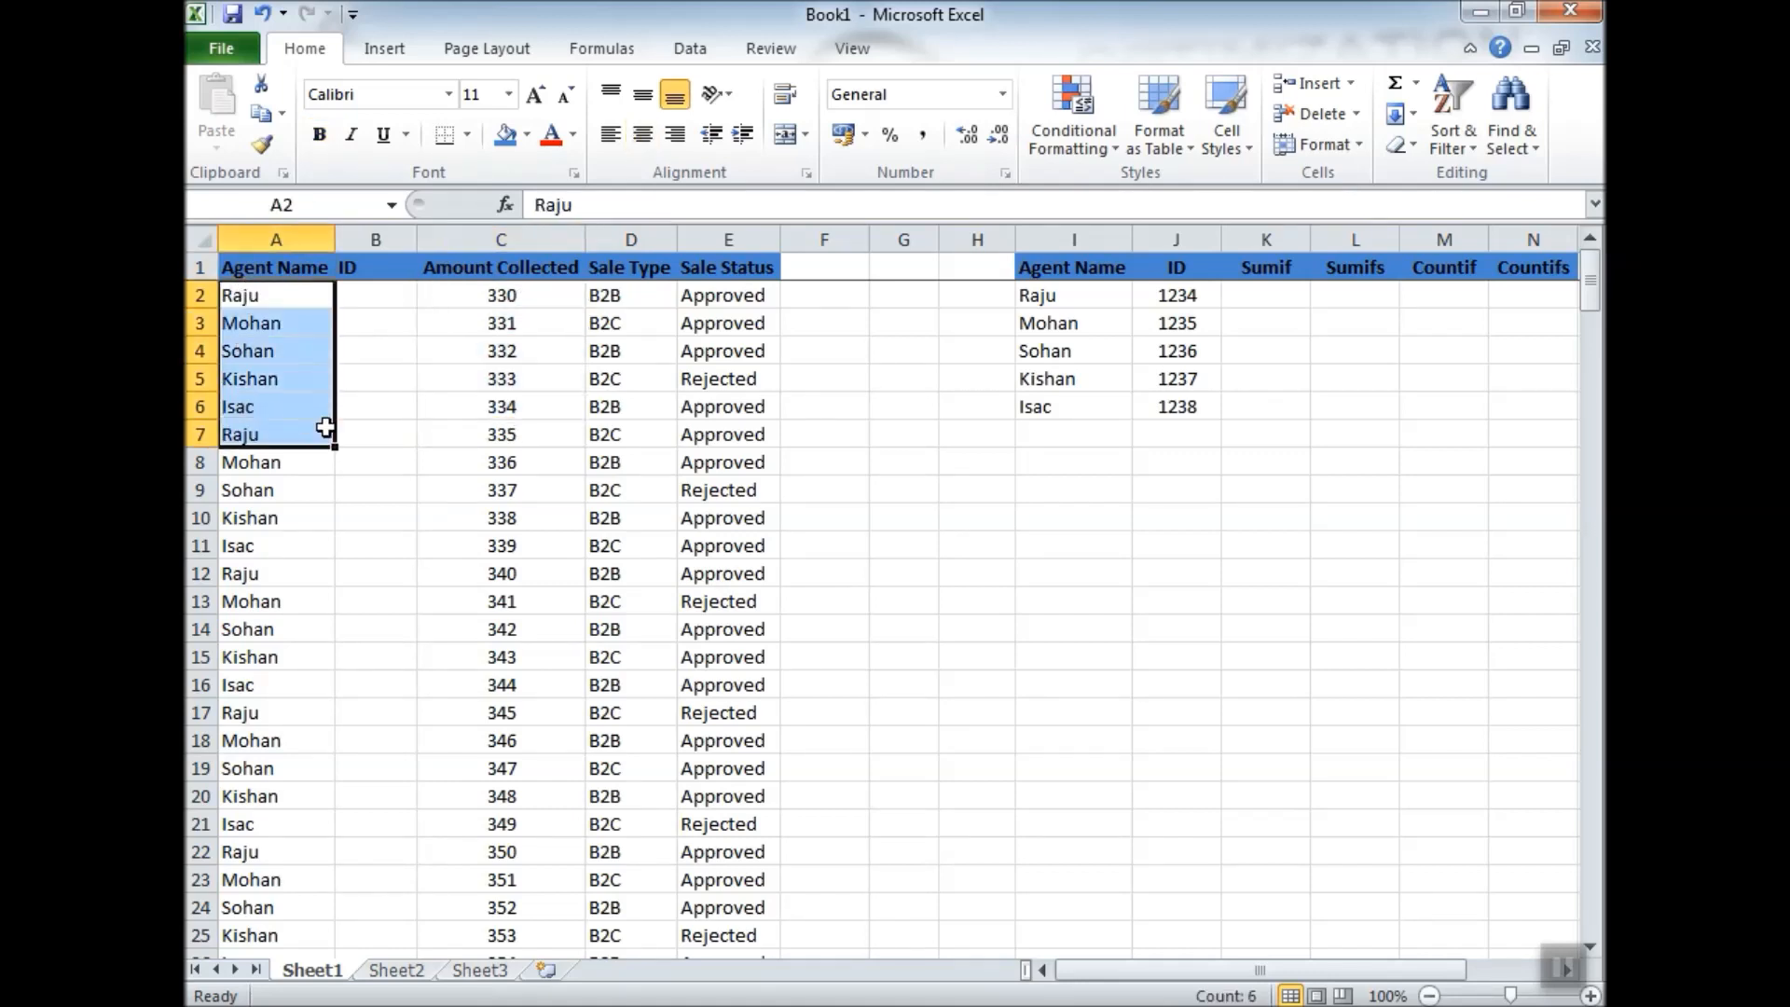
click(494, 406)
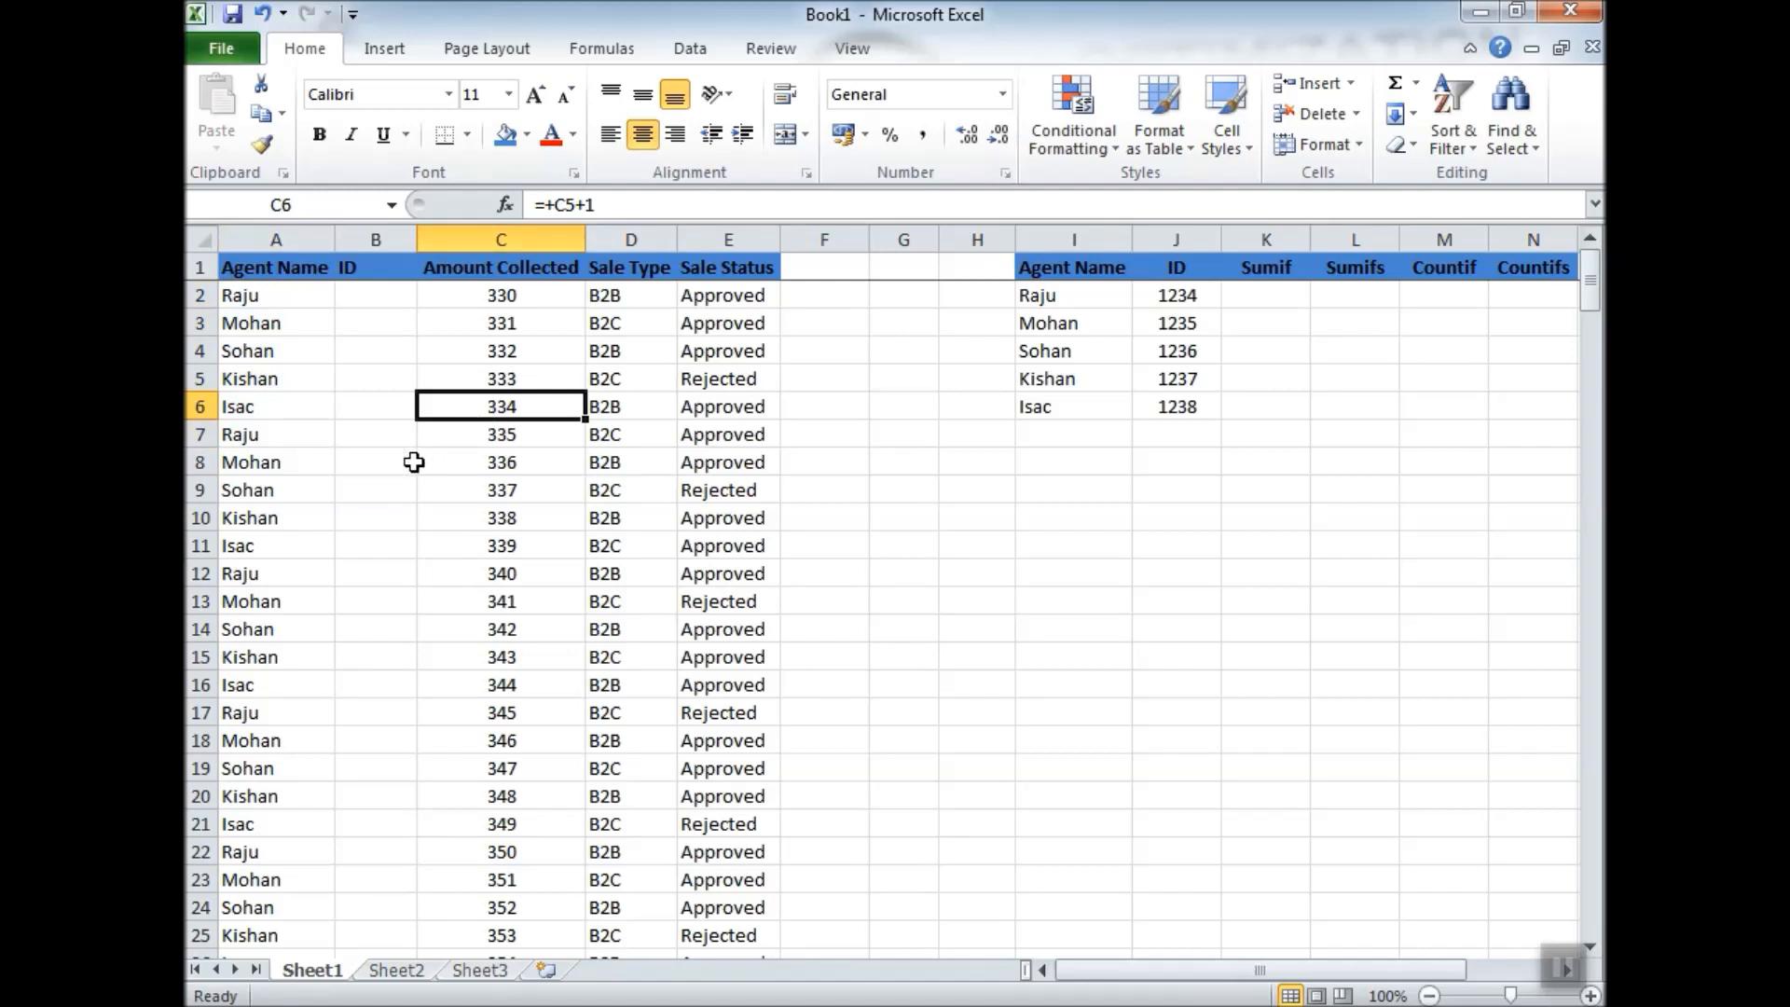
click(269, 295)
click(267, 331)
click(260, 408)
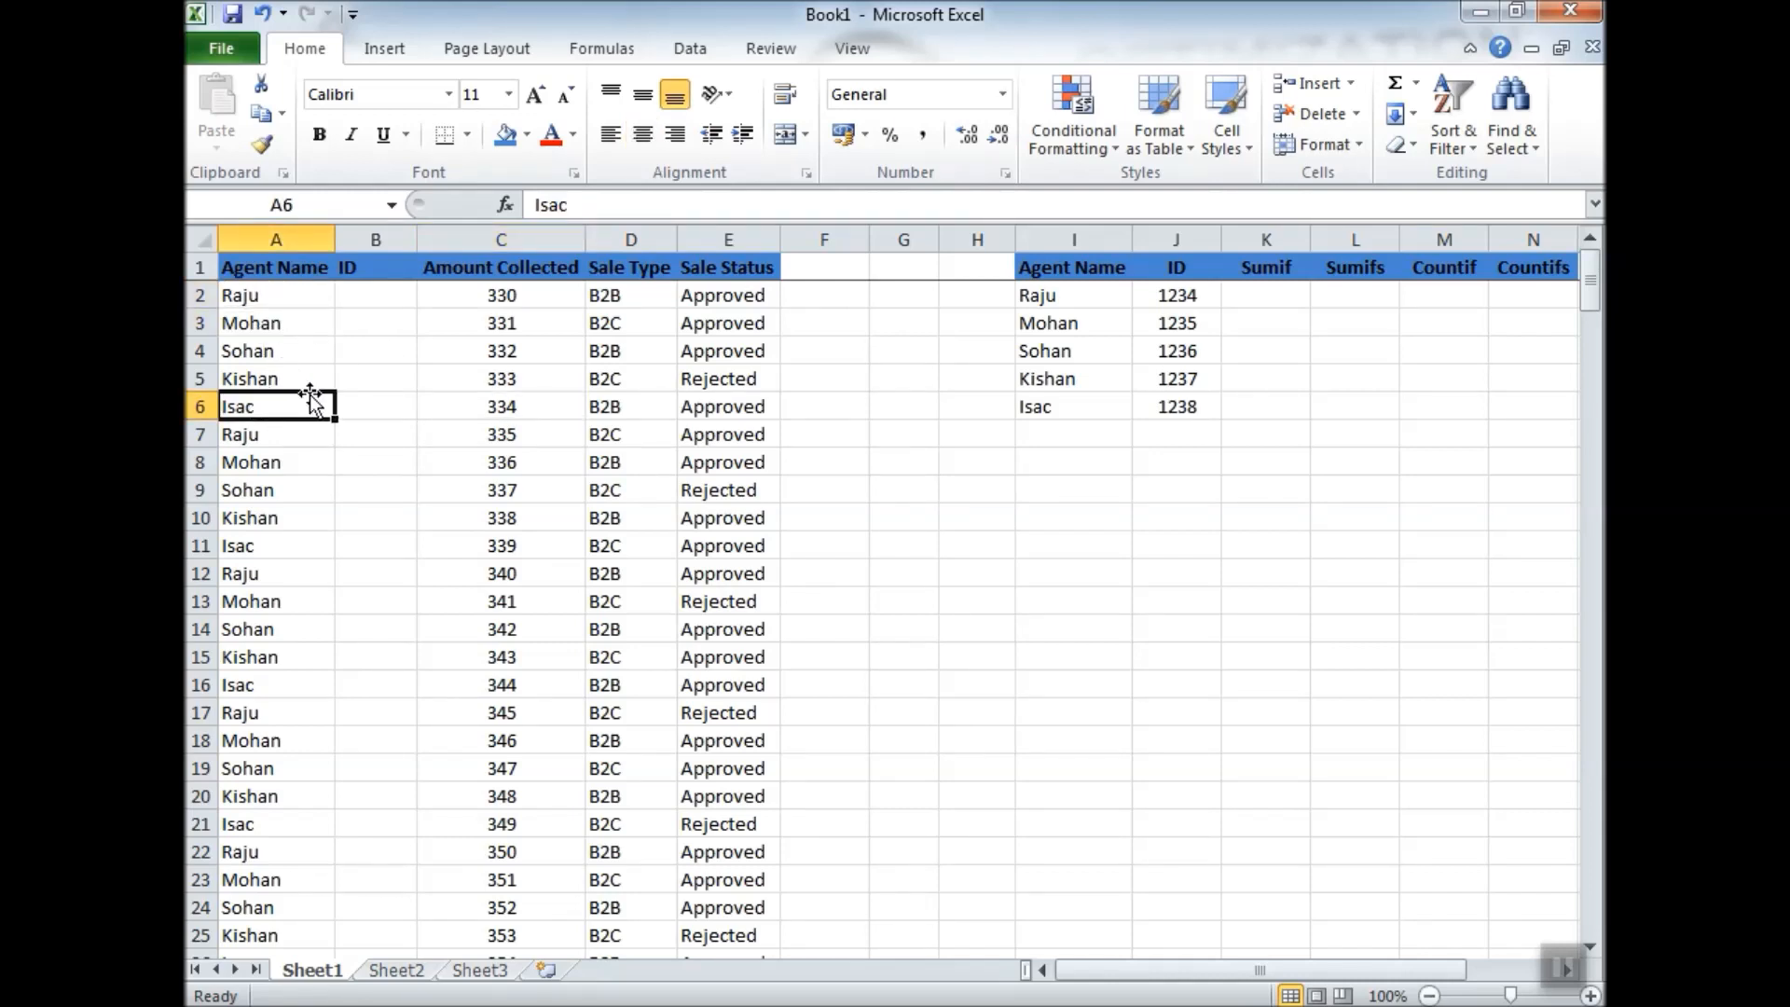
Enter the formula =SUMIF(A:A,I2,C:C) in cell K2 to total the first listed agent's collected amounts.
click(1265, 299)
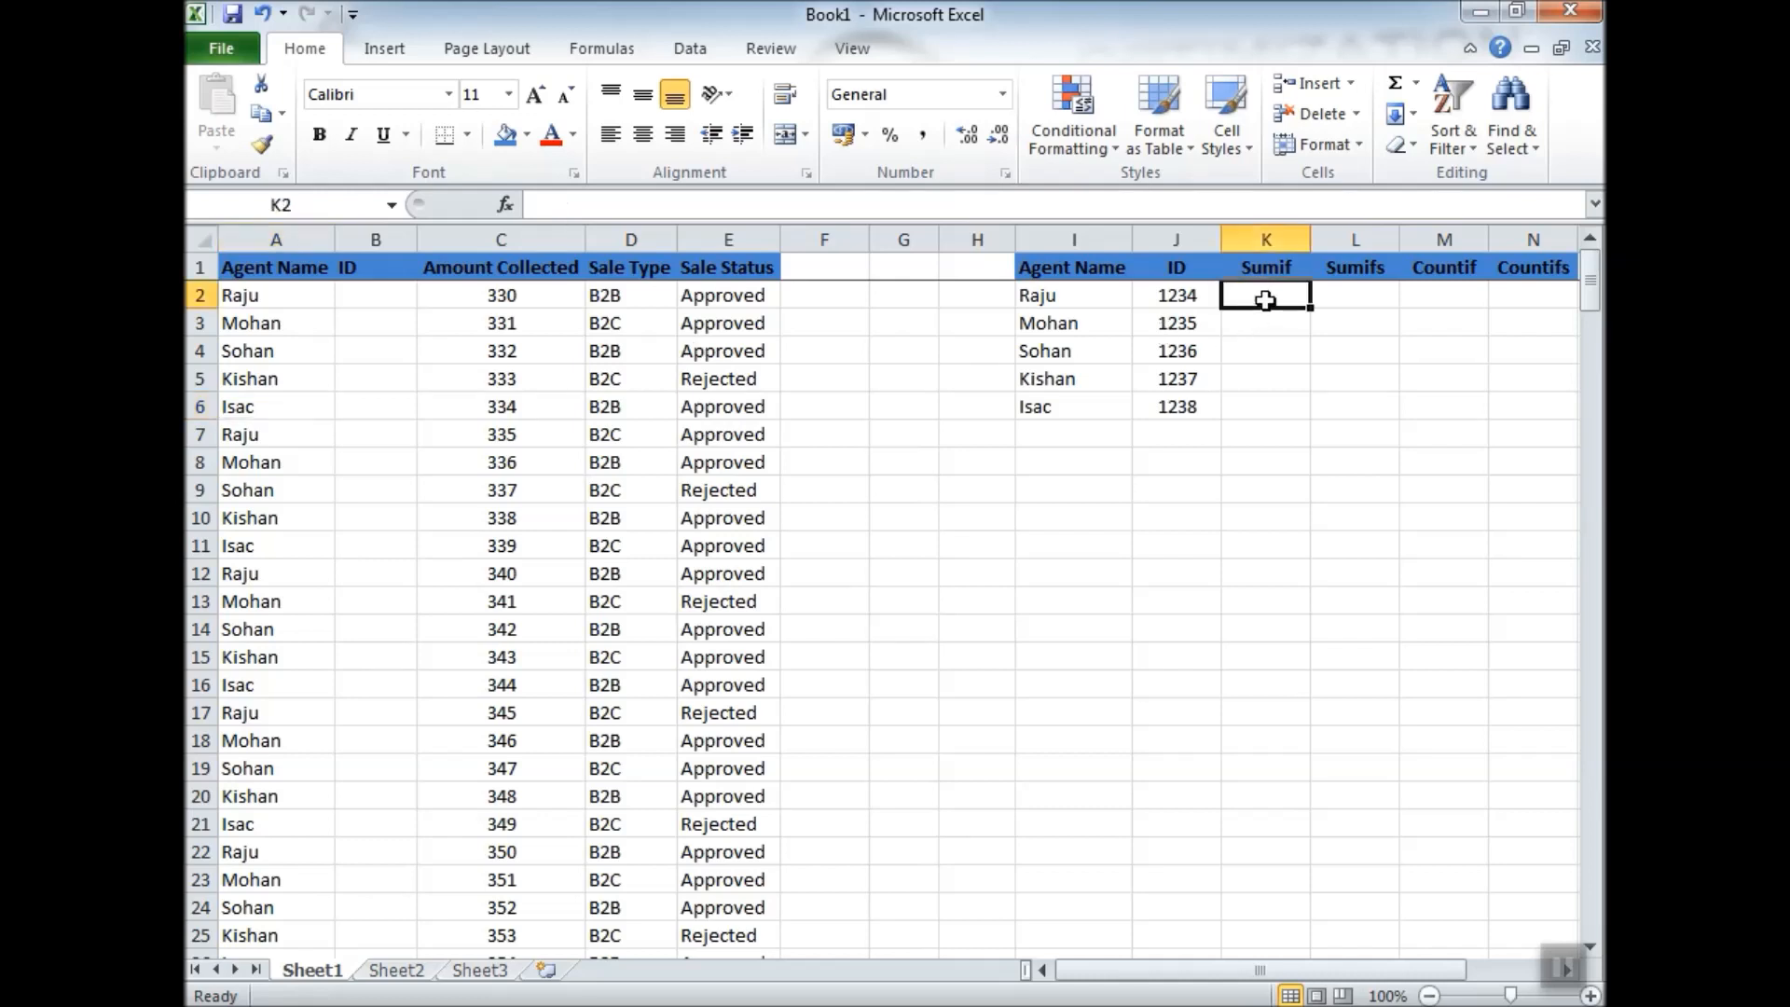
text(=suni)
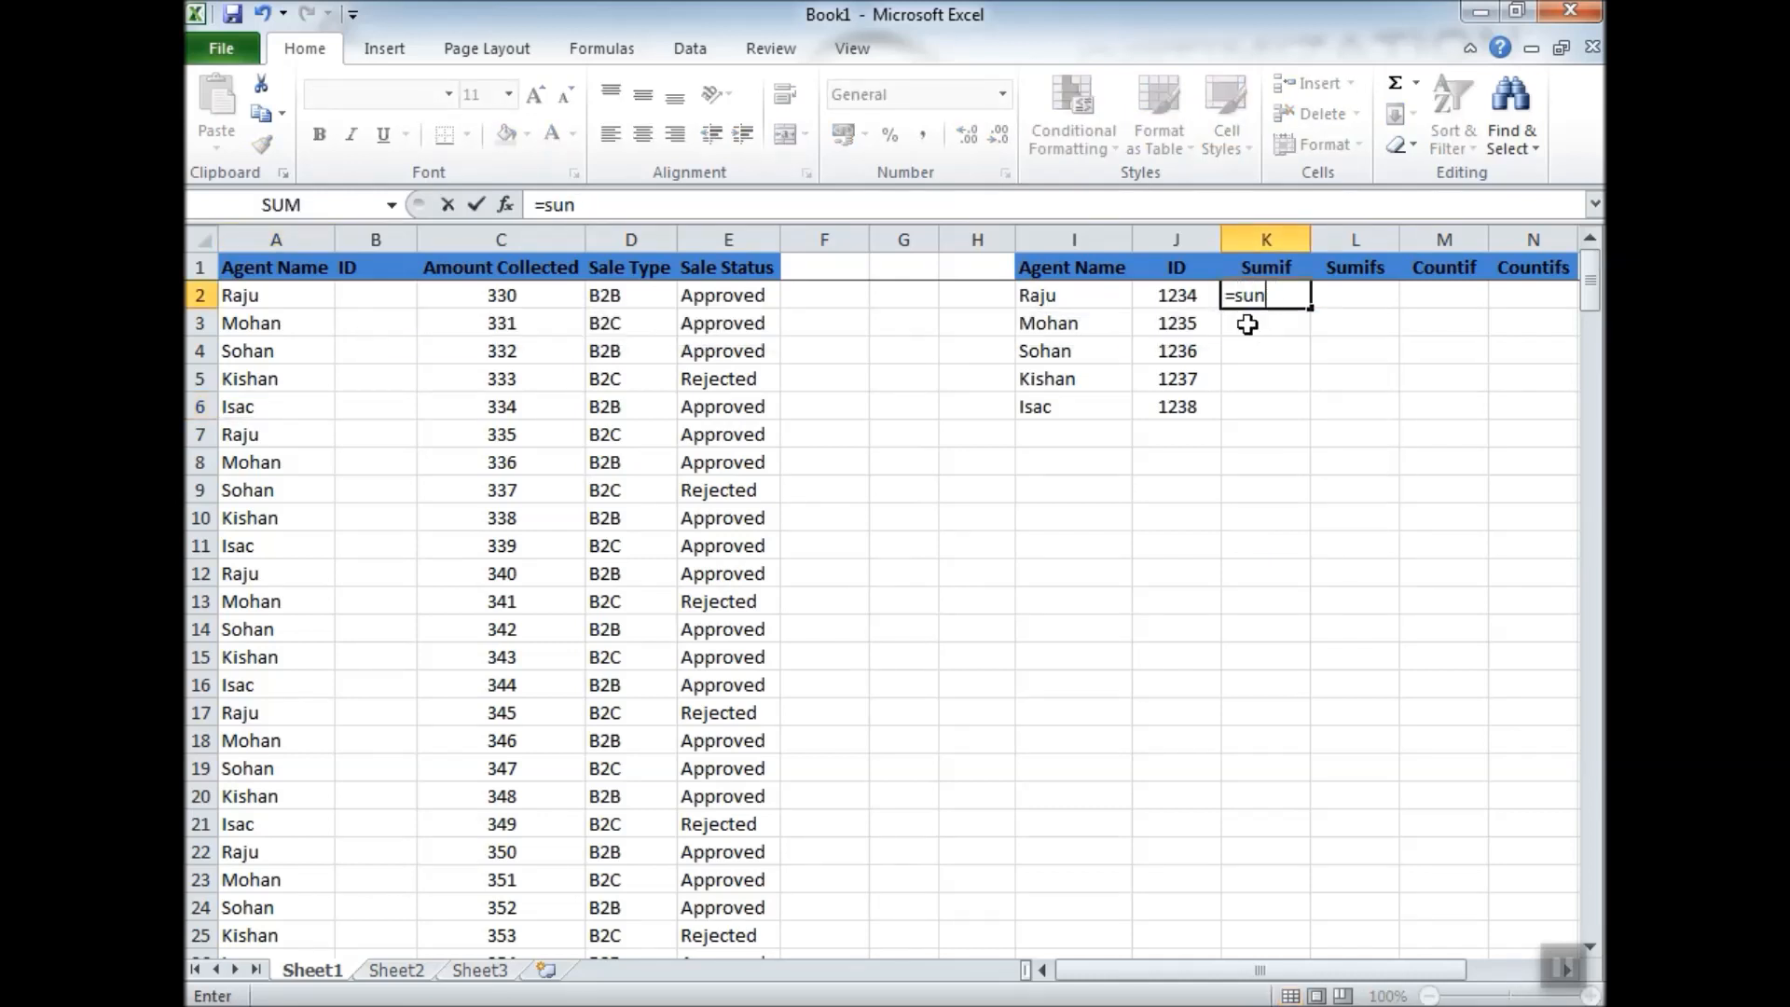
key(BackSpace)
key(BackSpace)
text(muf)
key(BackSpace)
text(if()
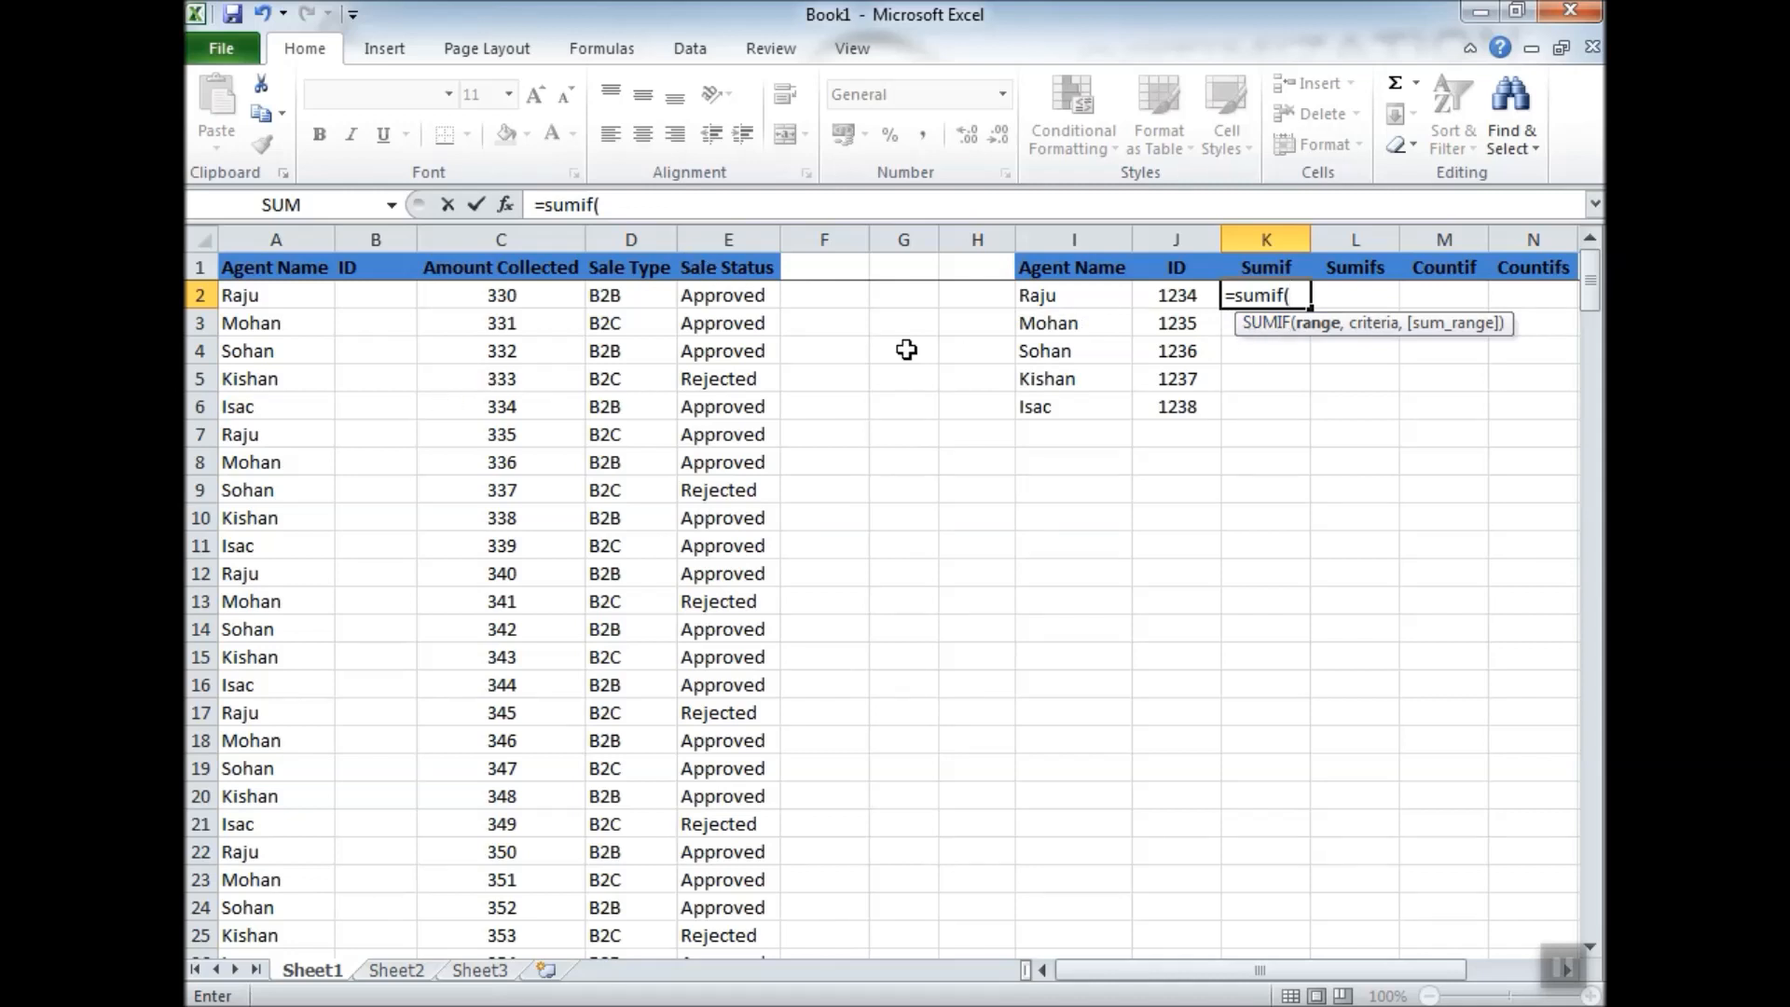
click(305, 231)
text(,)
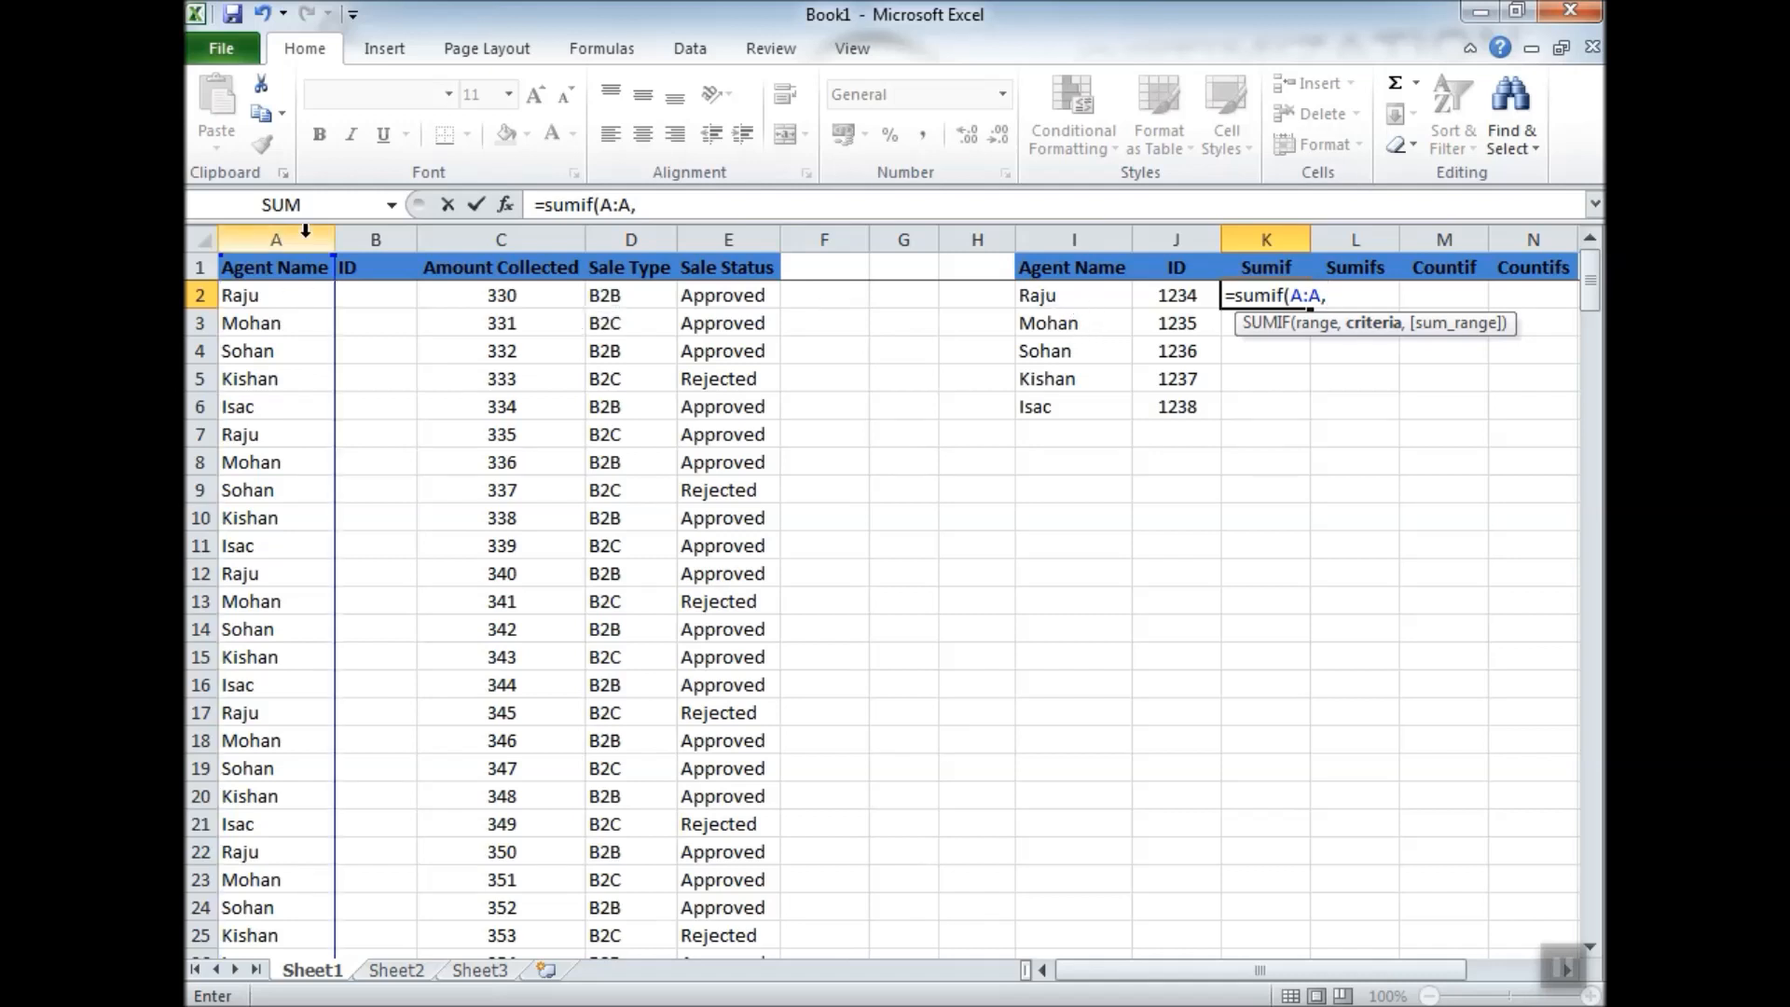
click(1067, 298)
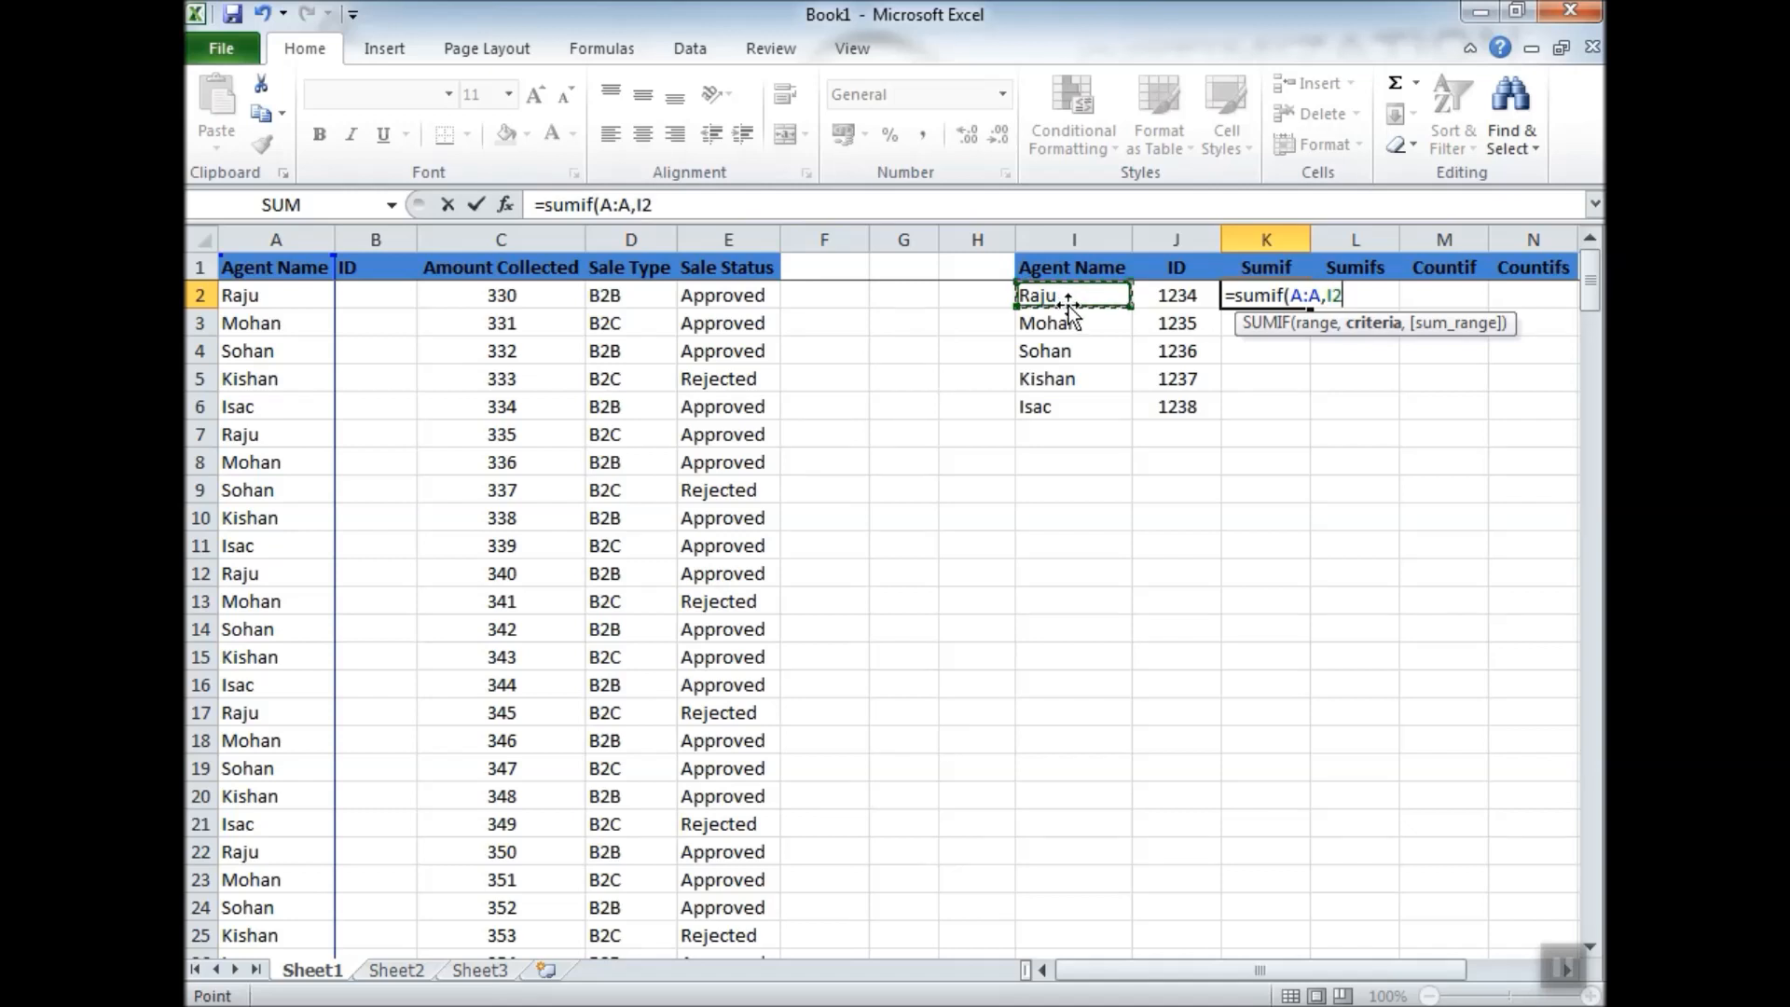
text(,)
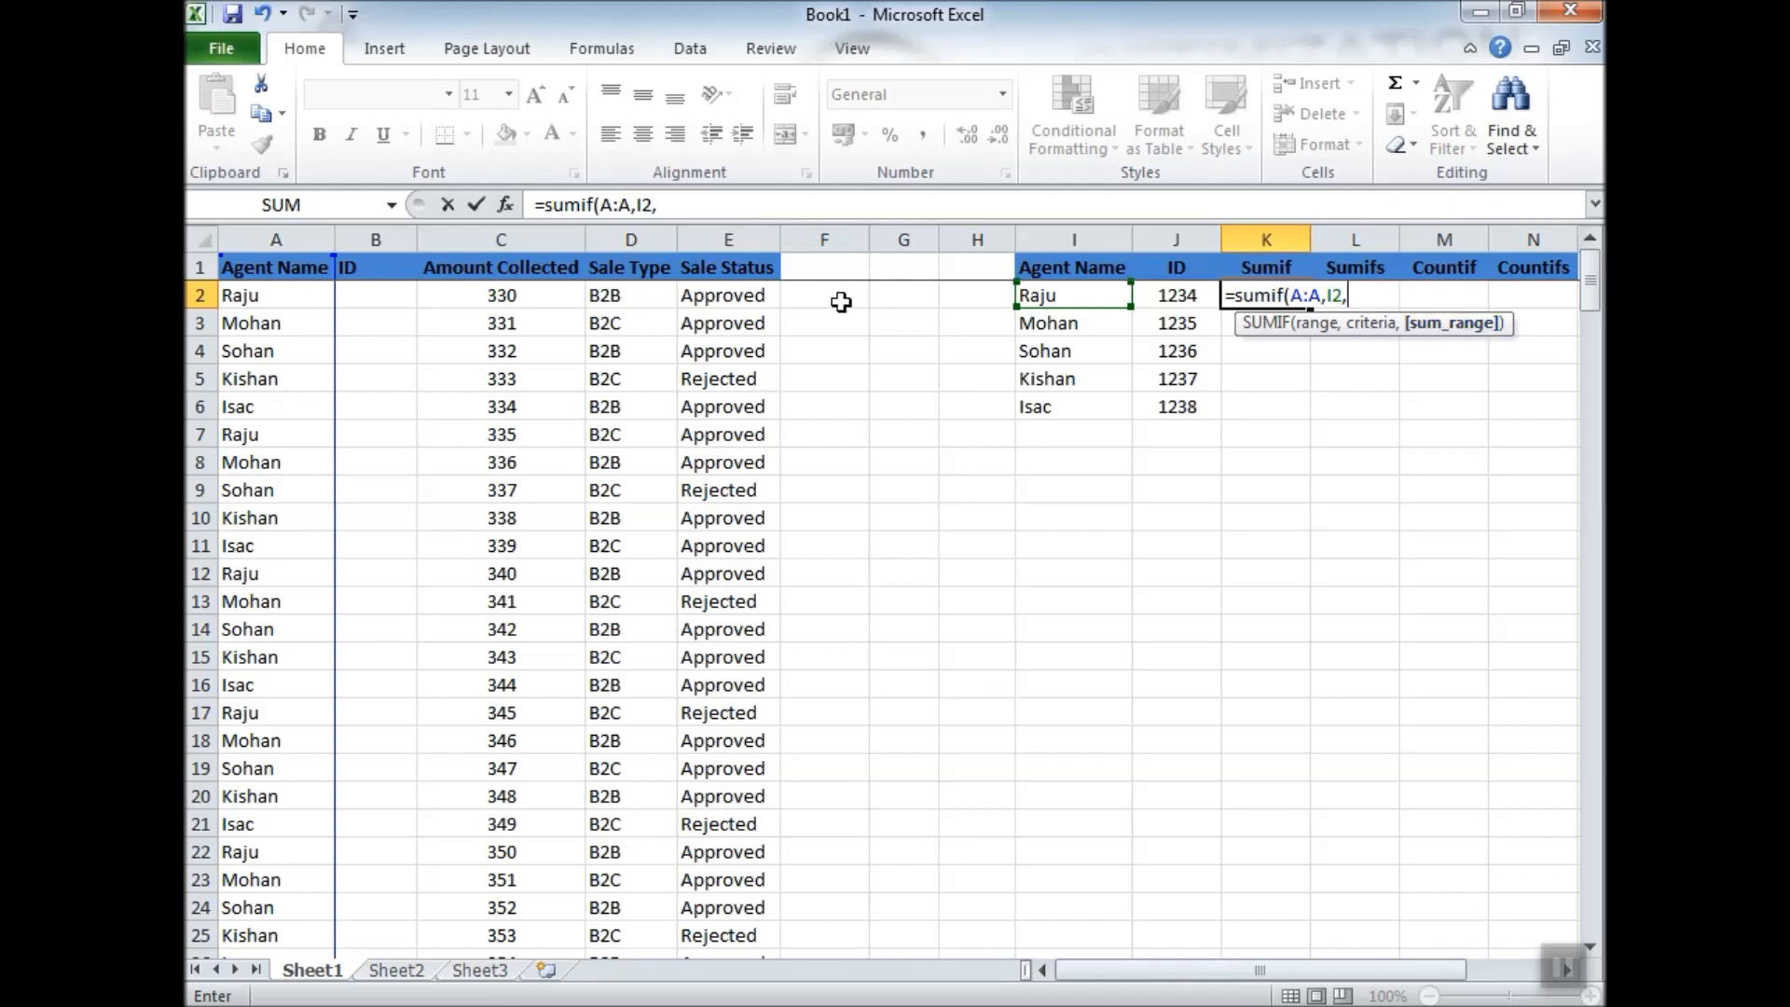
click(552, 239)
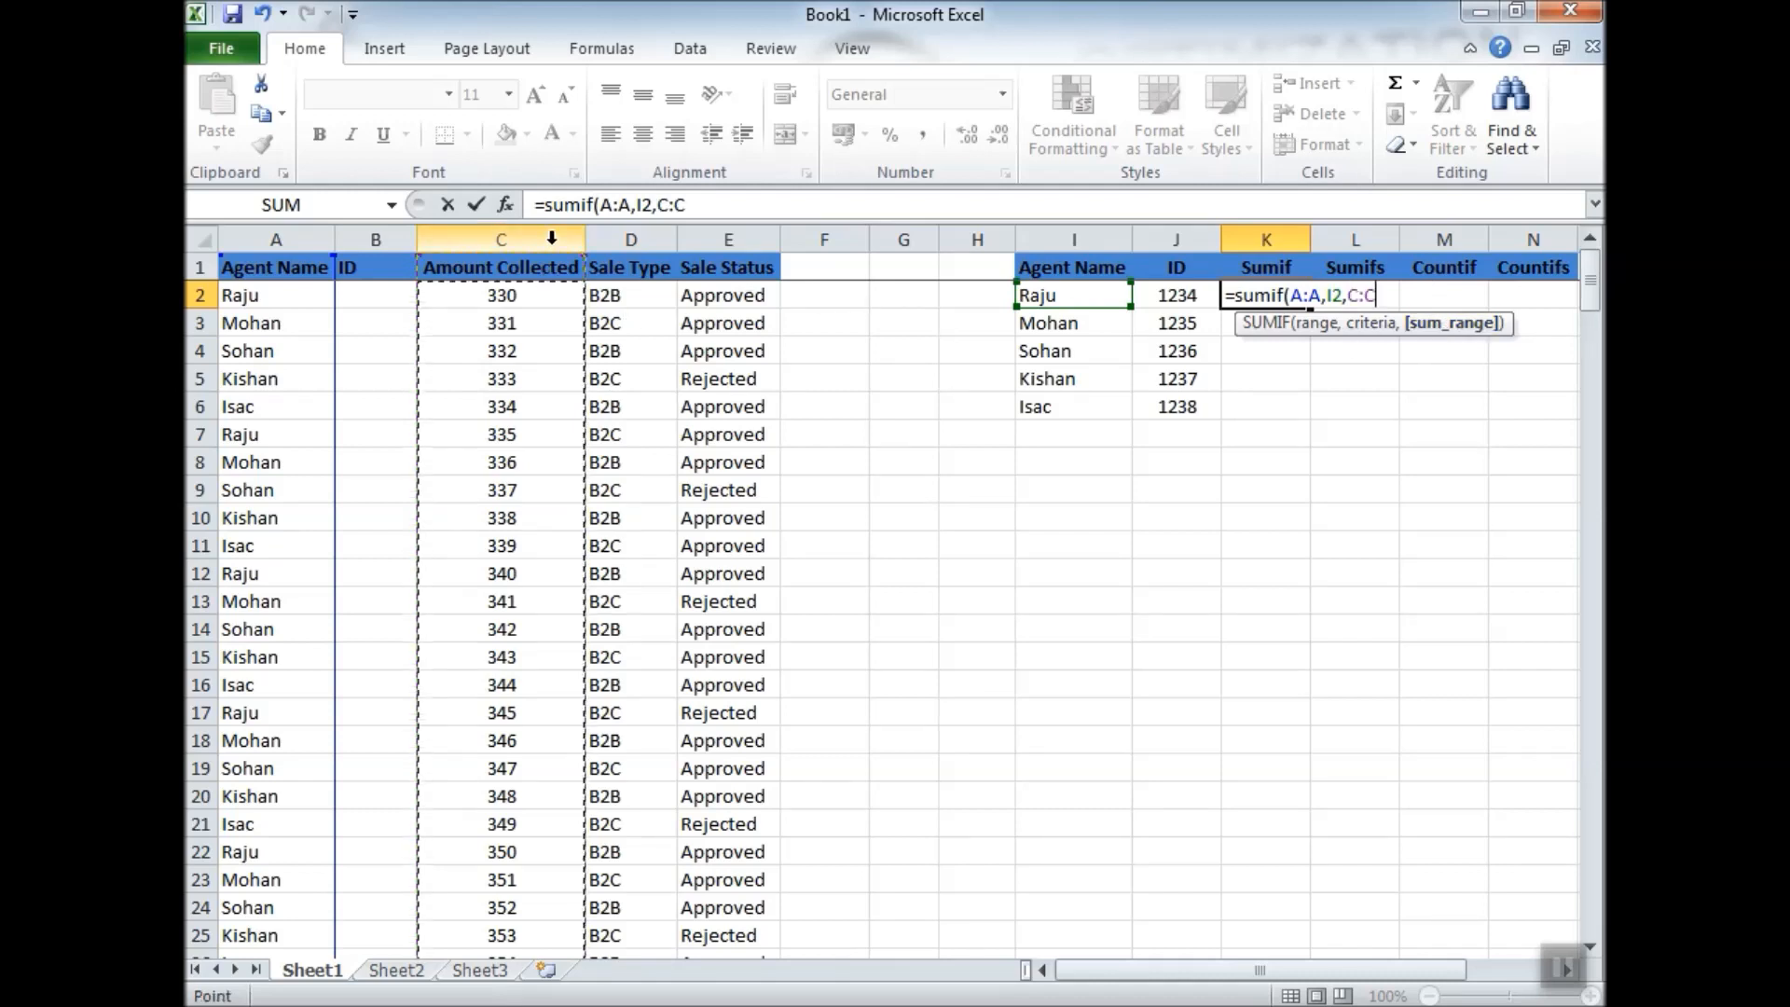
text())
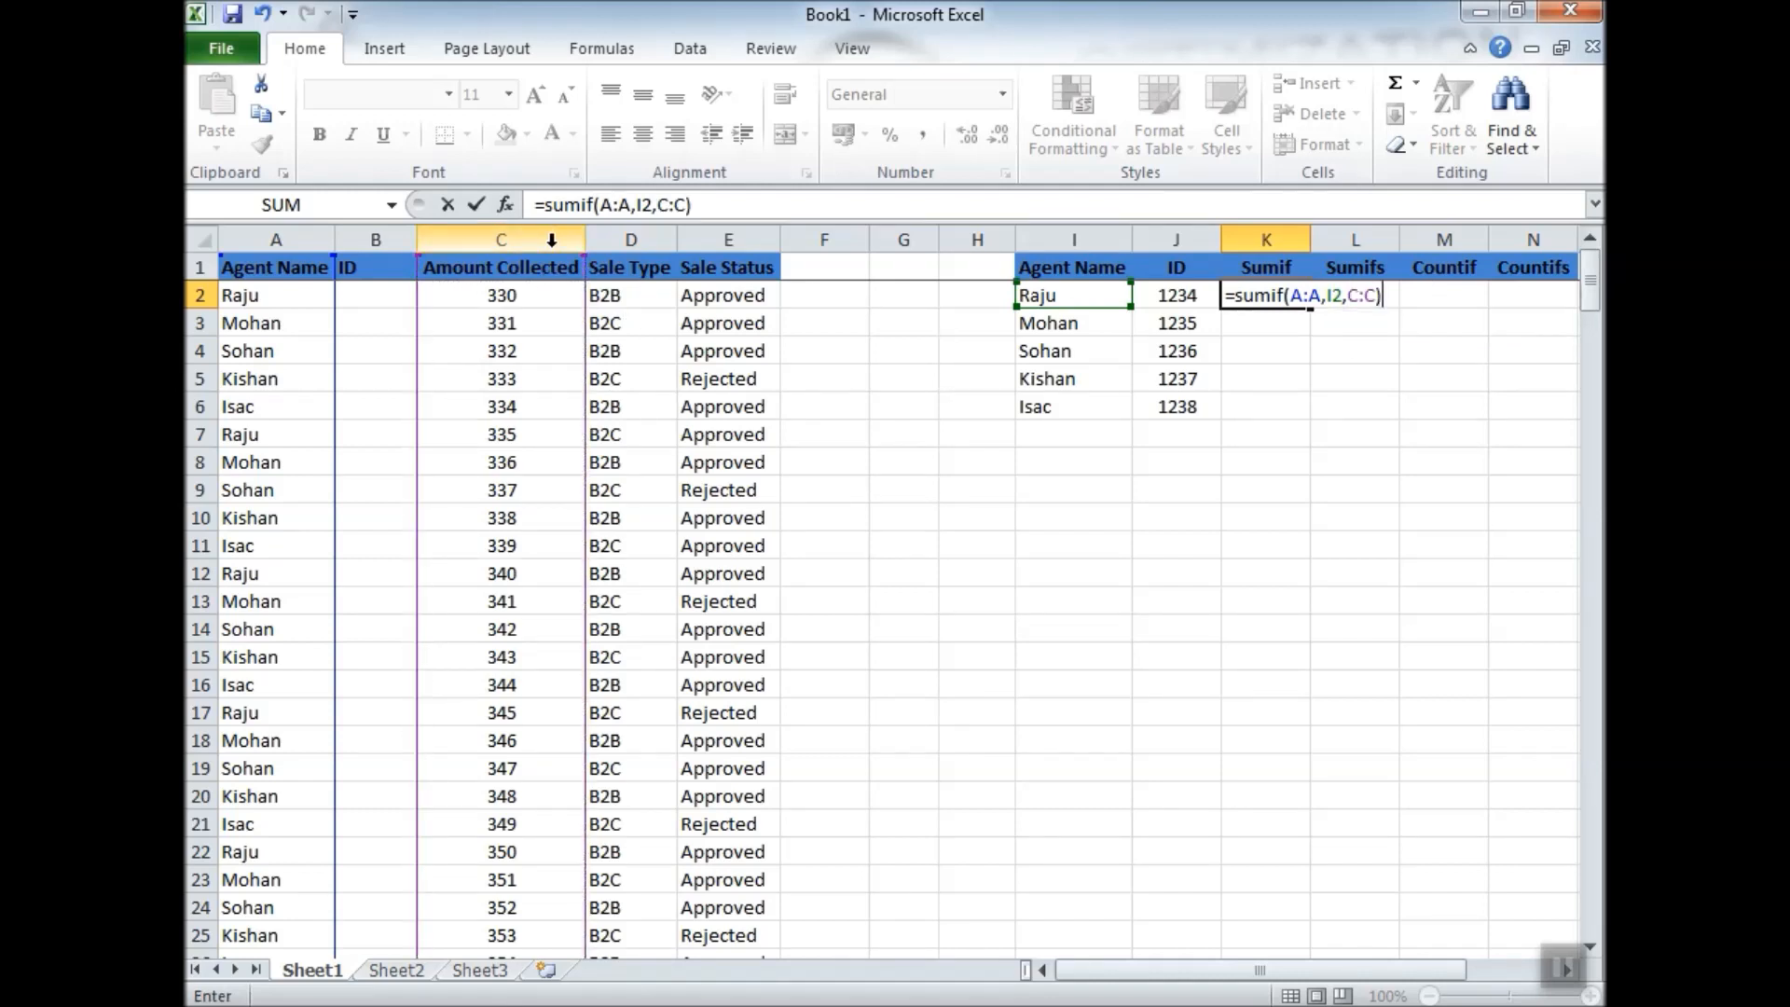
key(Return)
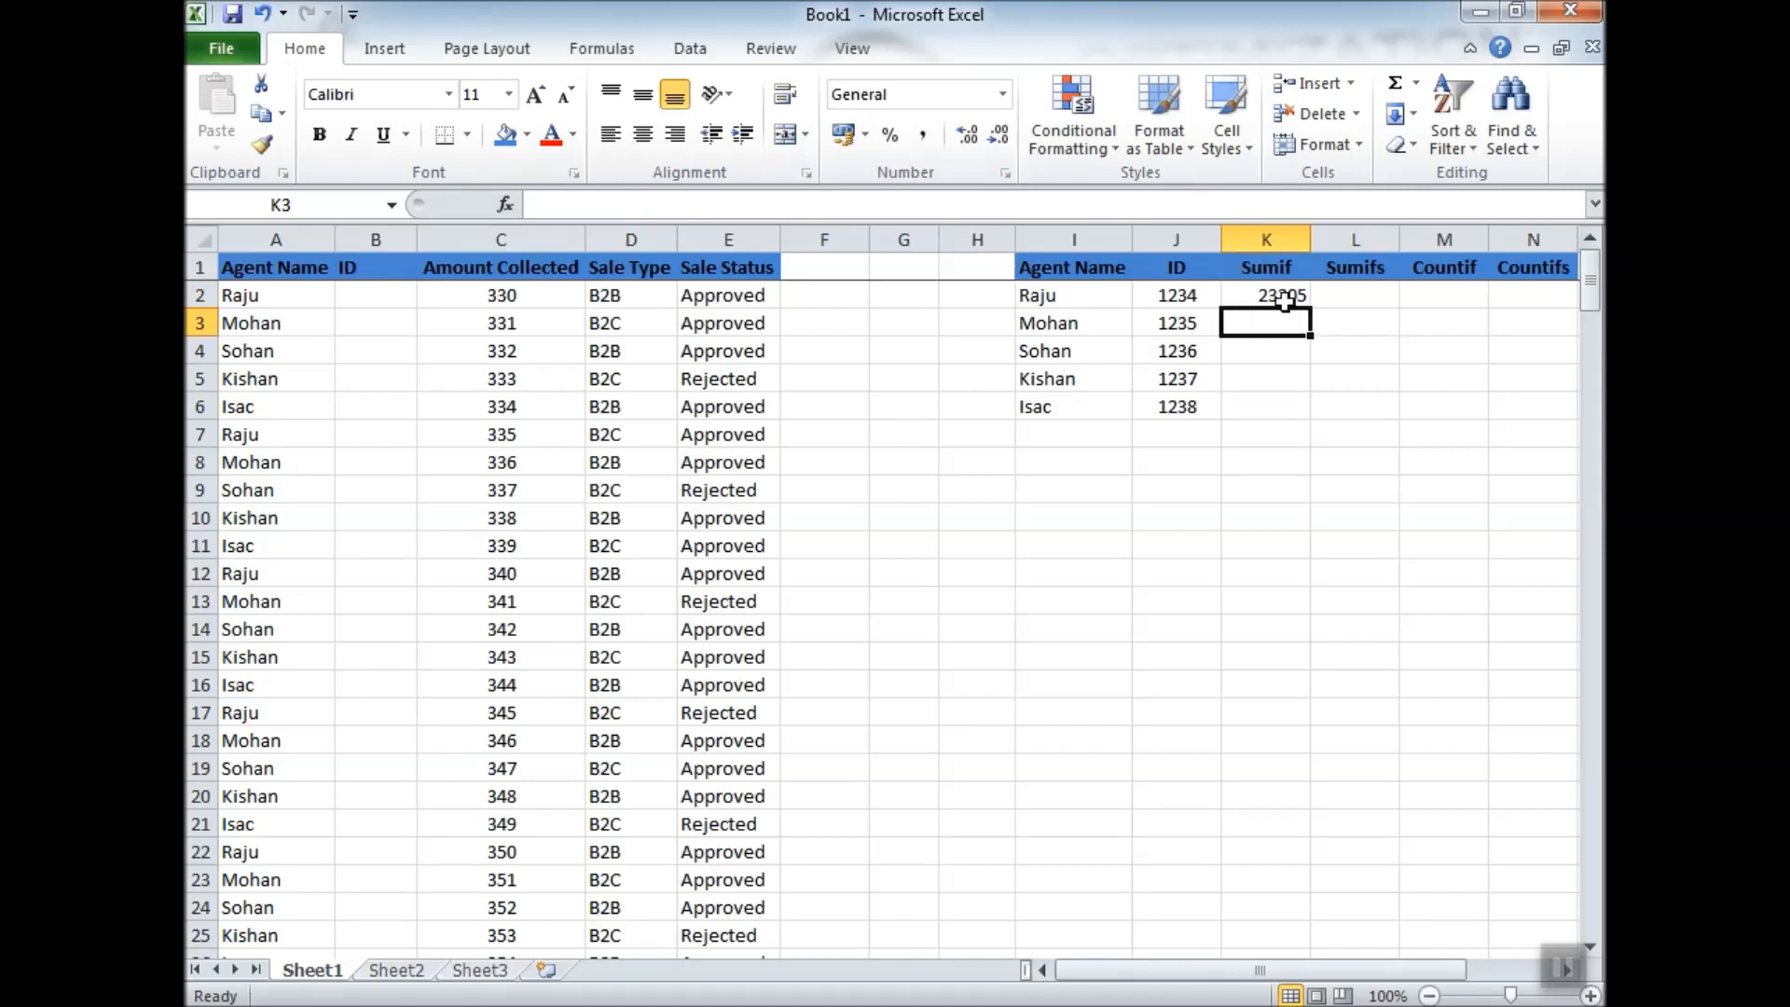
Copy the SUMIF formula from K2 down through K6 for the remaining agents and check the formula in K3.
click(1286, 298)
key(ctrl+c)
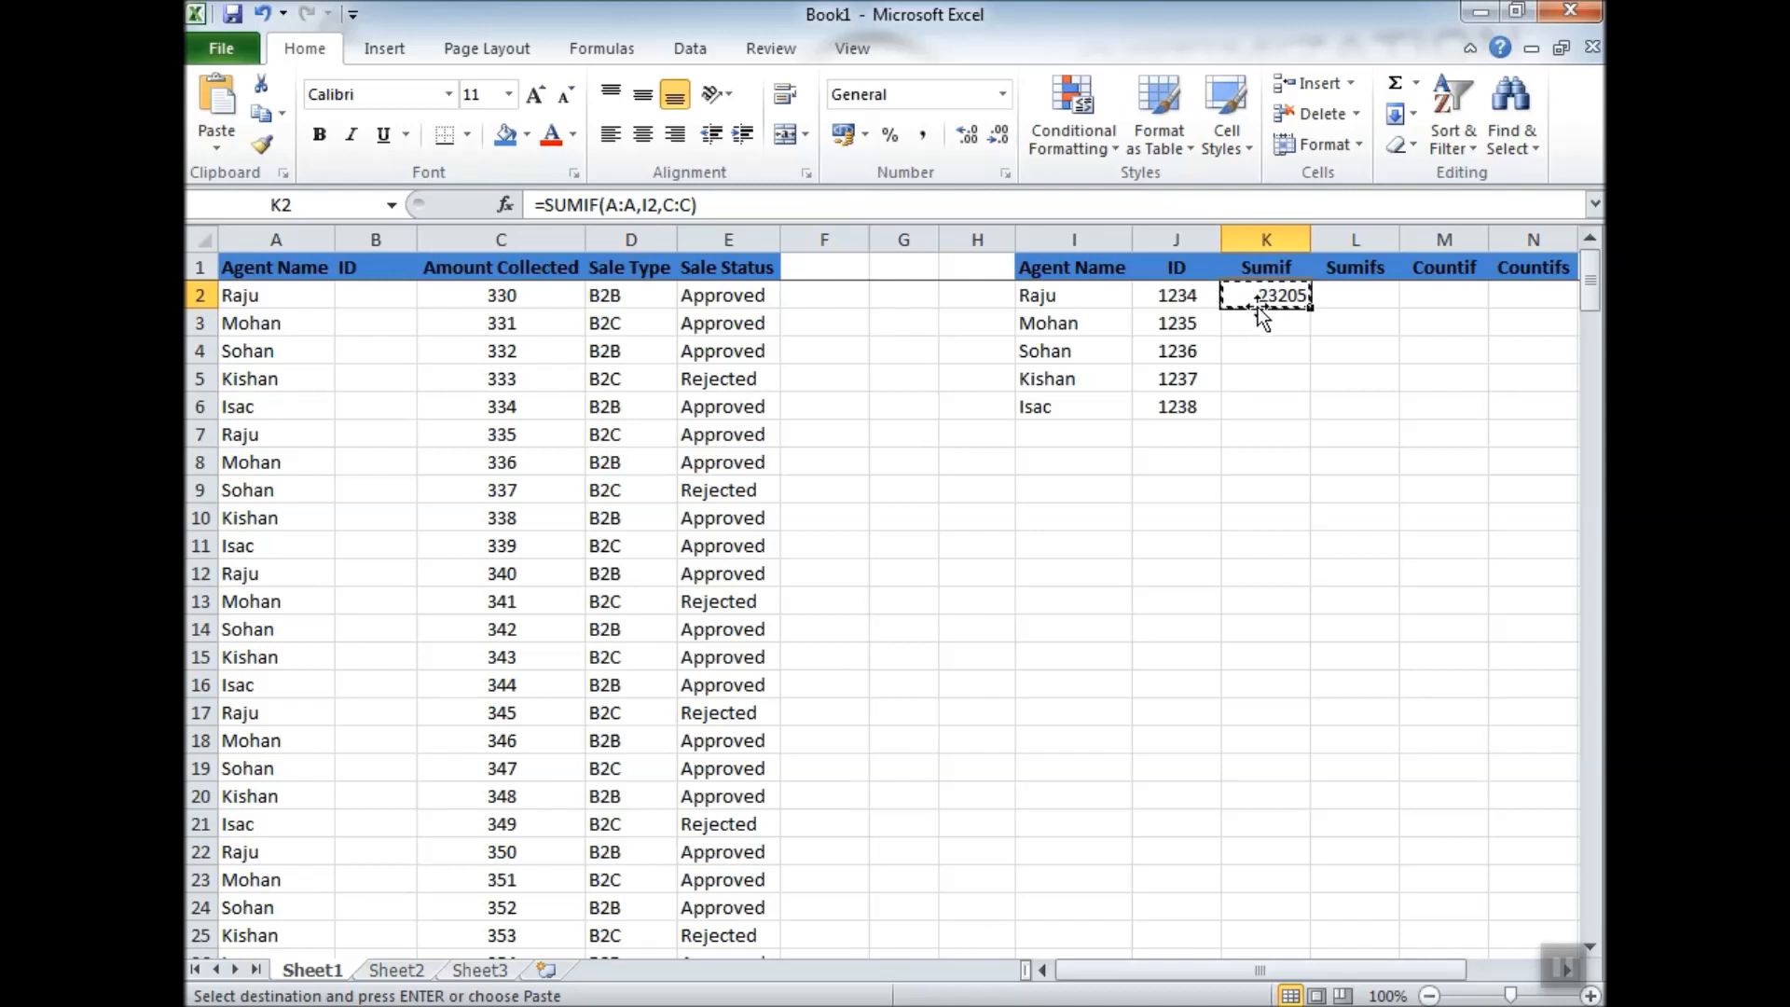
drag(1256, 307, 1264, 407)
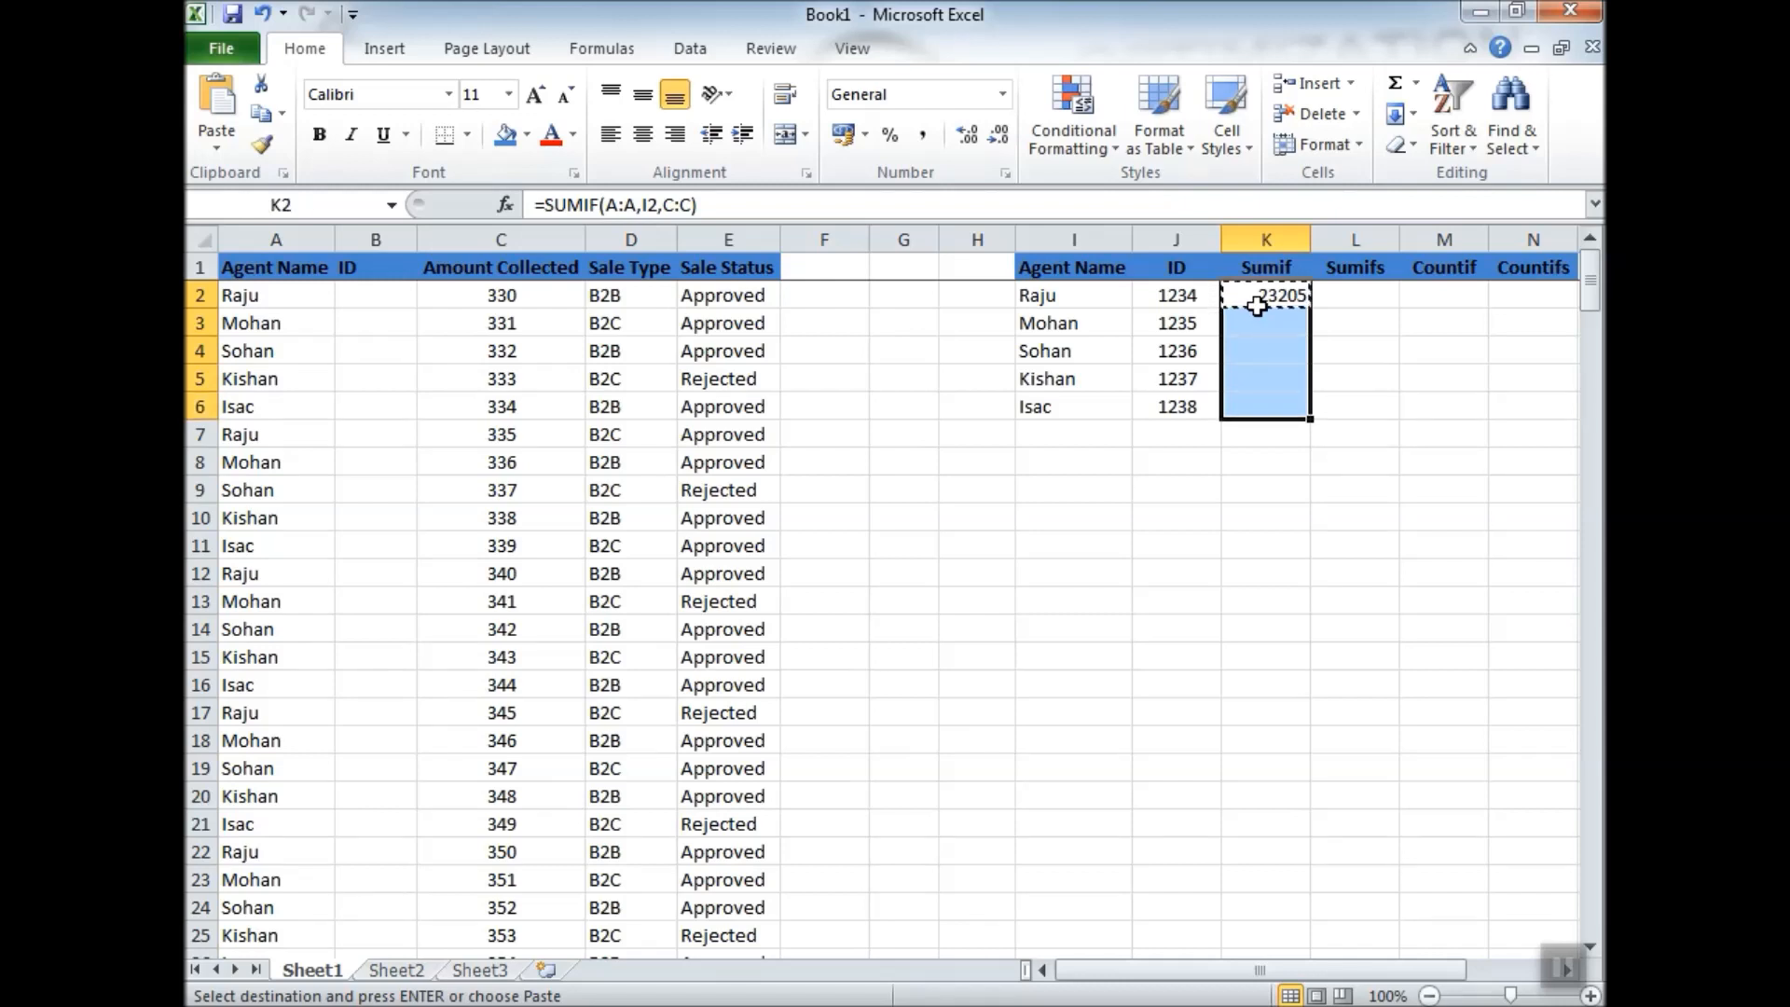
key(ctrl+v)
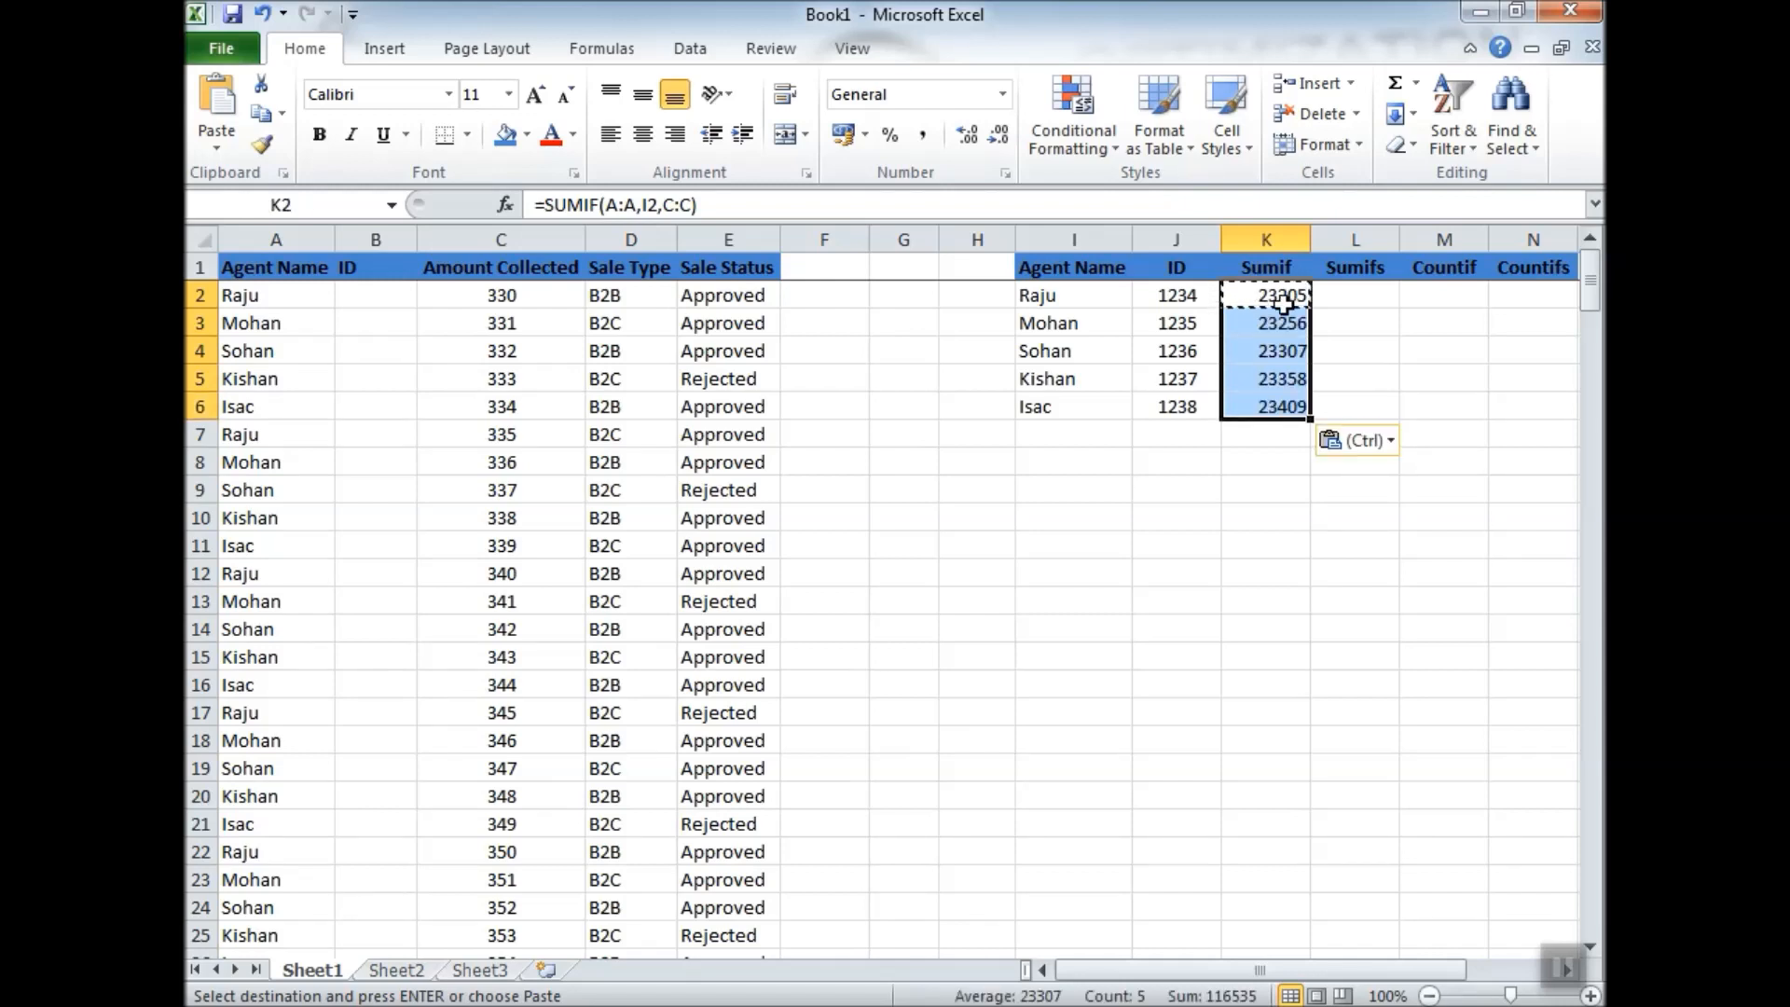
click(1273, 327)
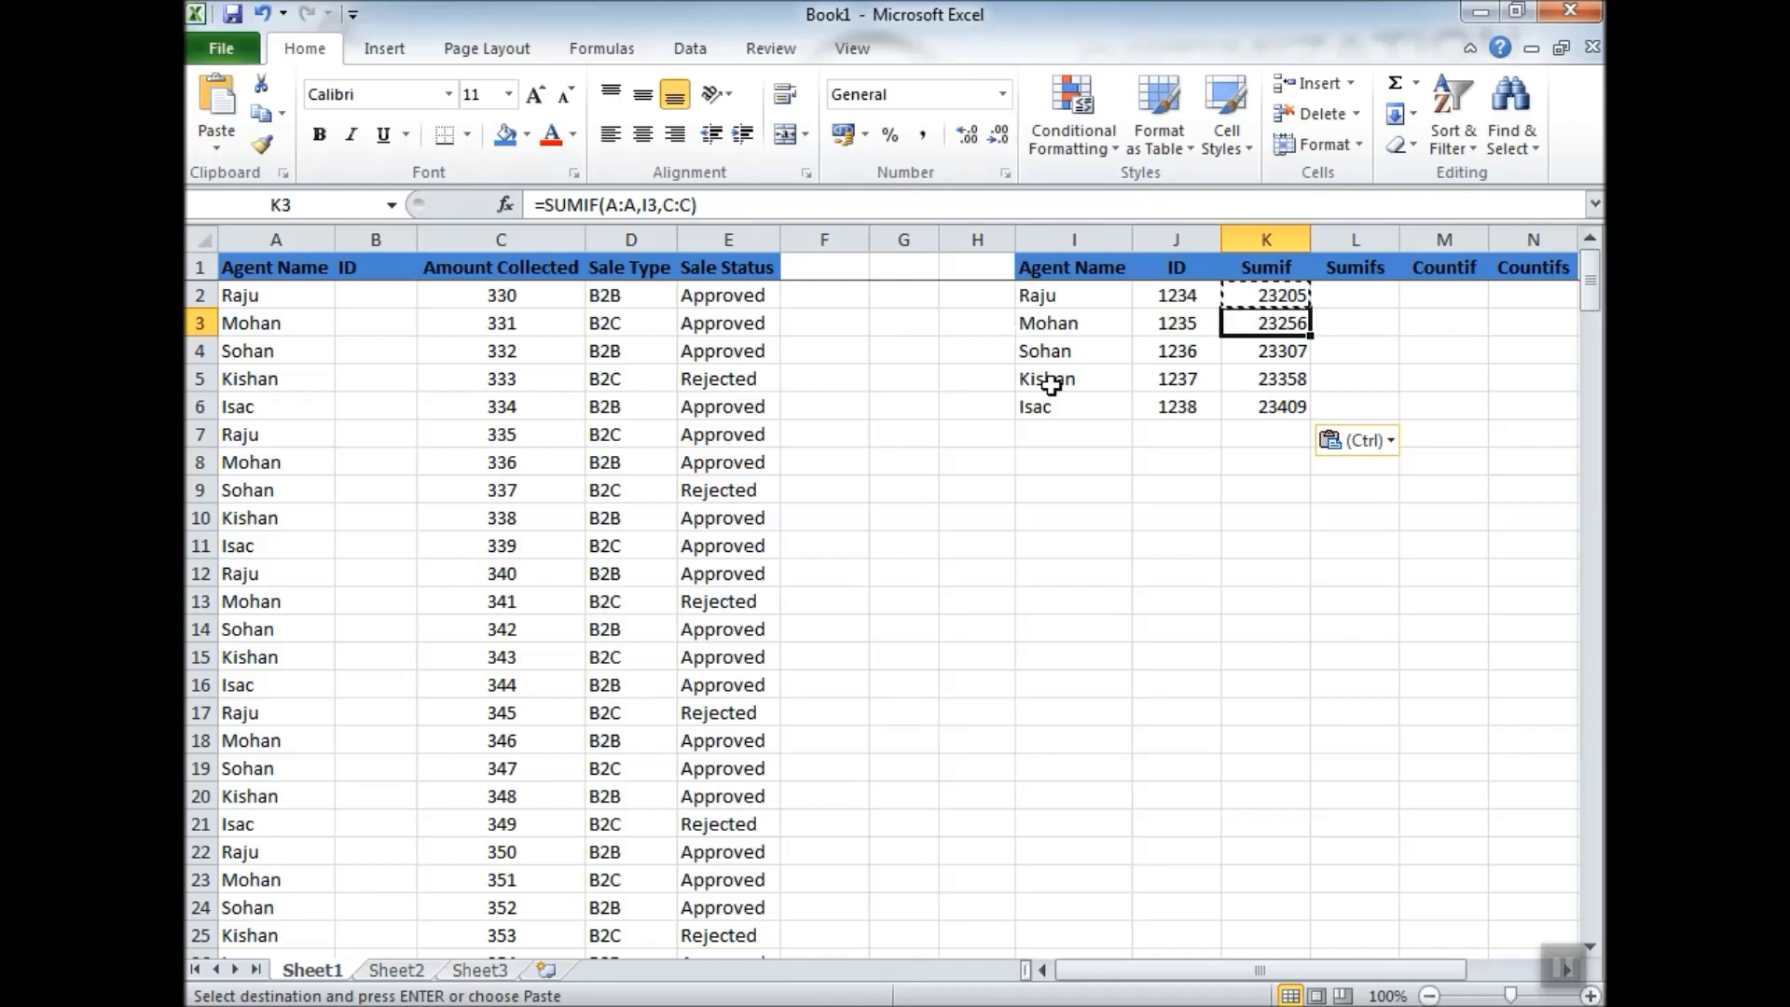
Delete the entire Sumif column from the summary table and select the first cell under Sumifs.
click(1279, 237)
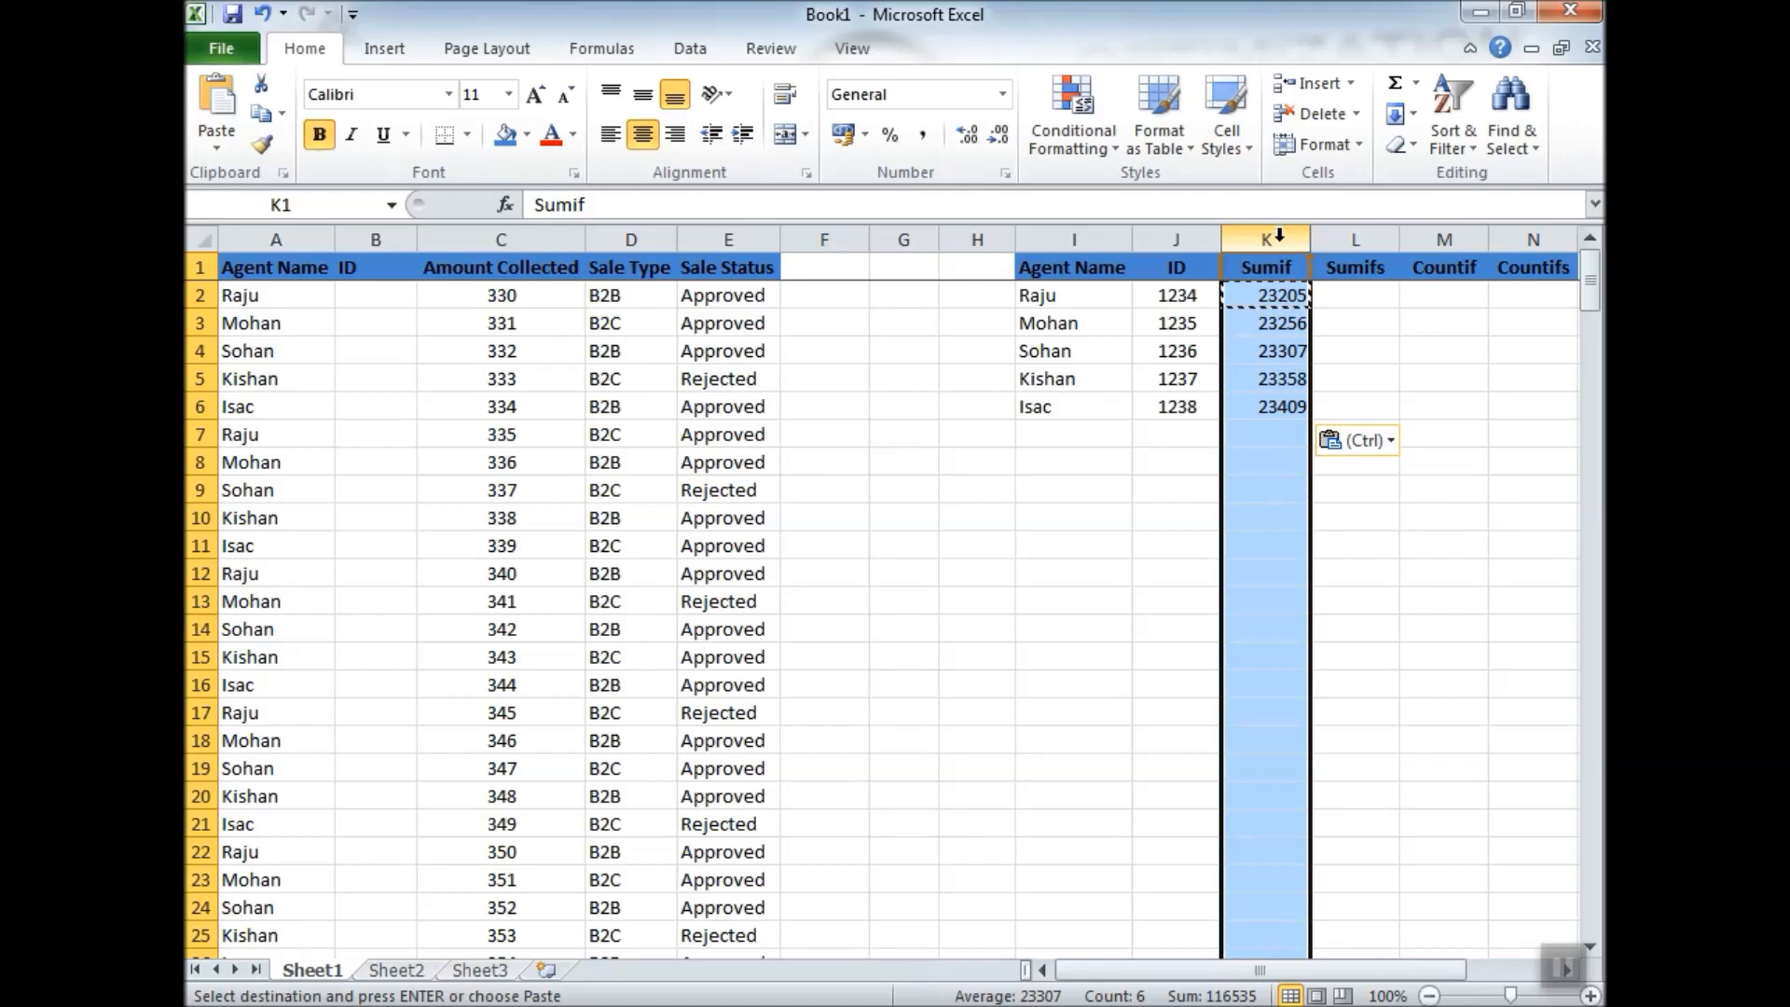
right_click(1281, 242)
click(1361, 456)
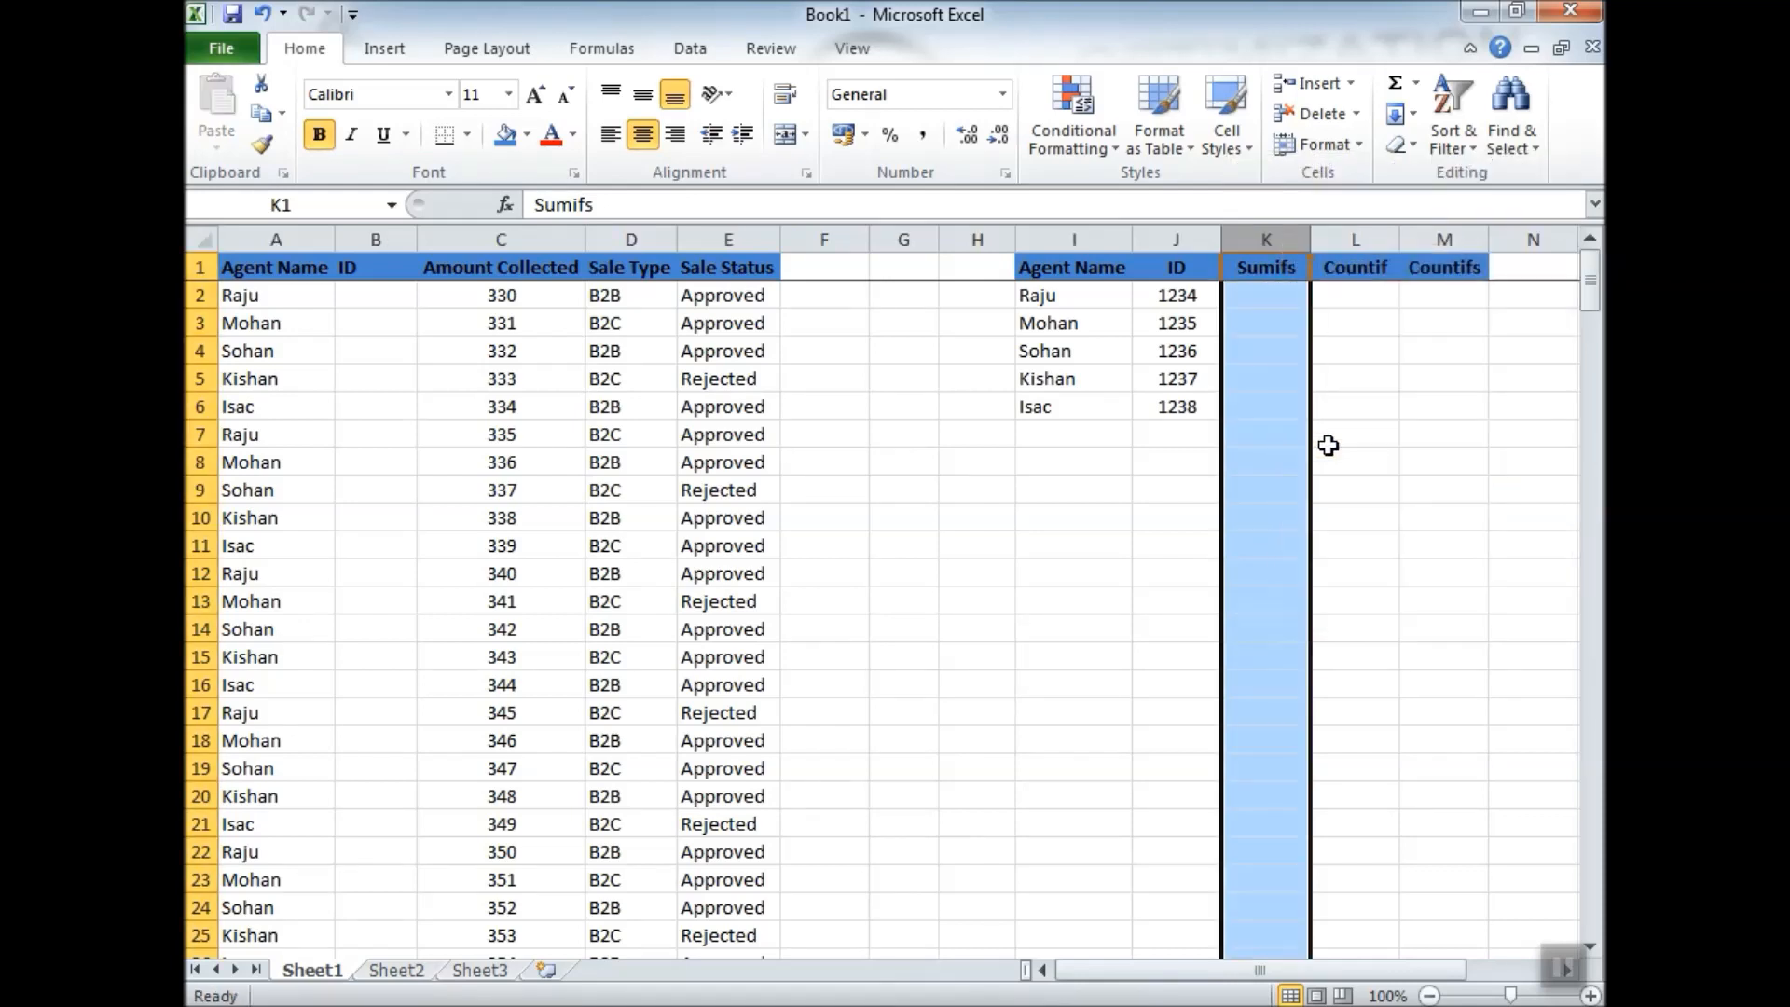
click(1275, 292)
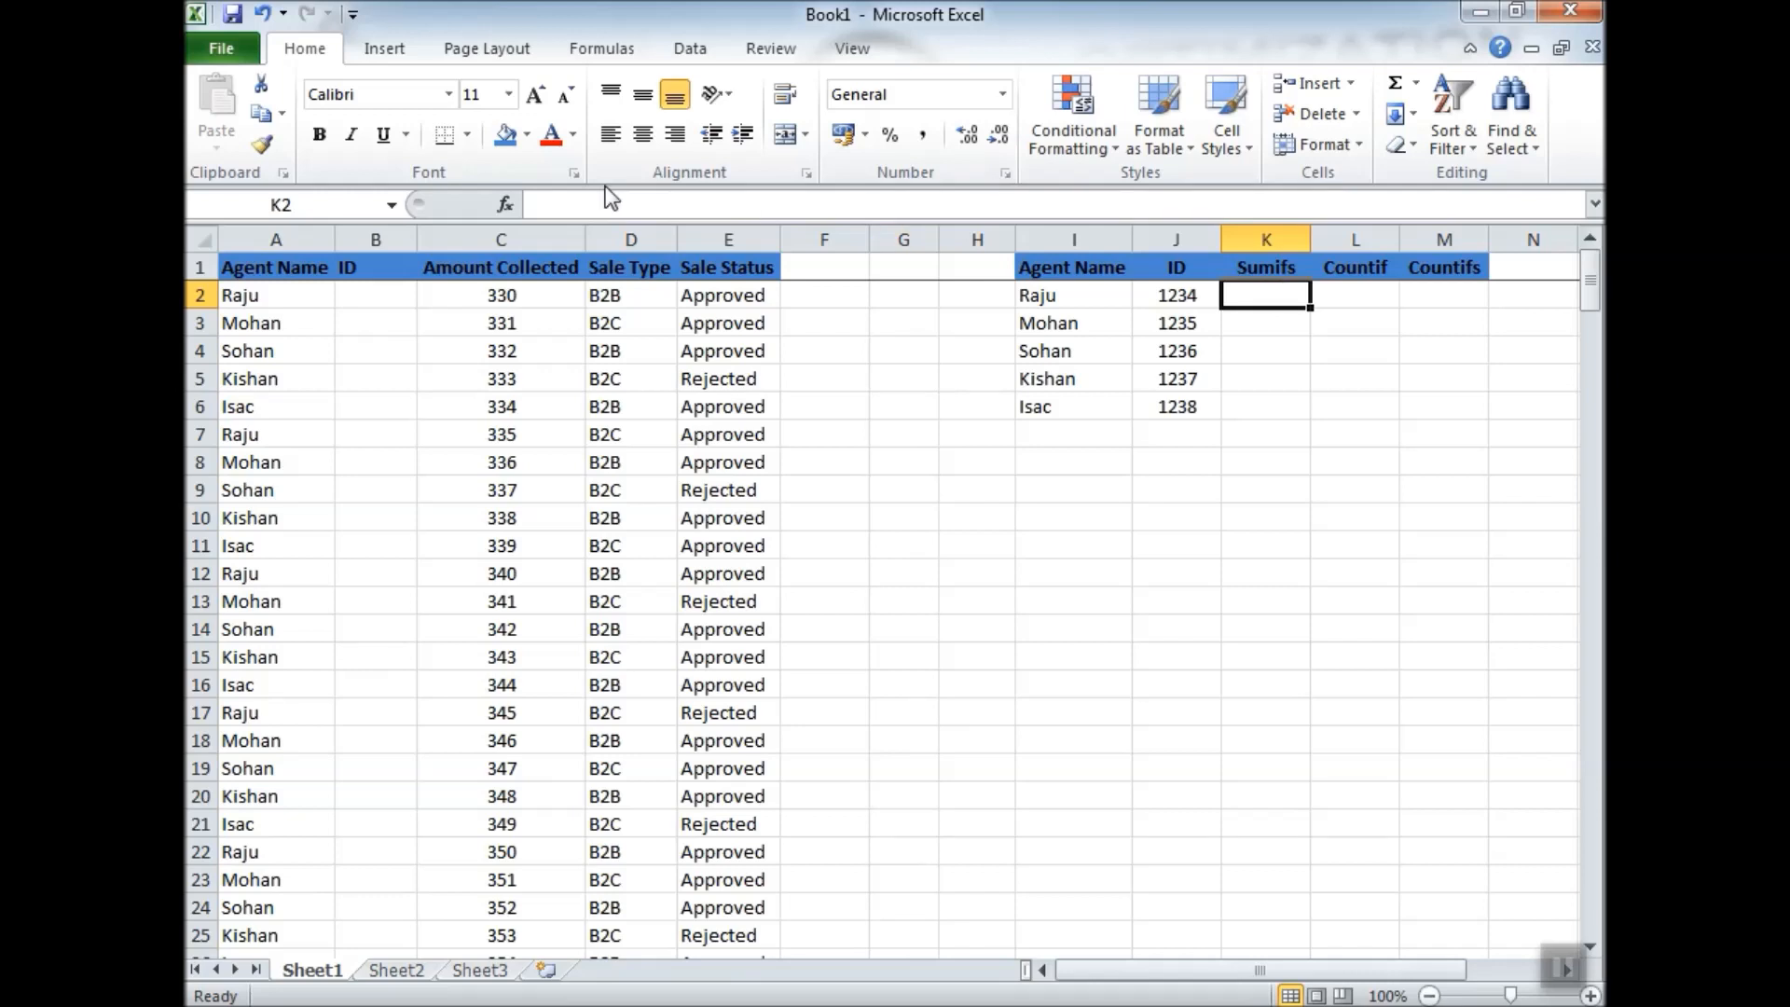
Insert a new column before Amount Collected and give it the header Date.
click(486, 230)
key(ctrl+shift+plus)
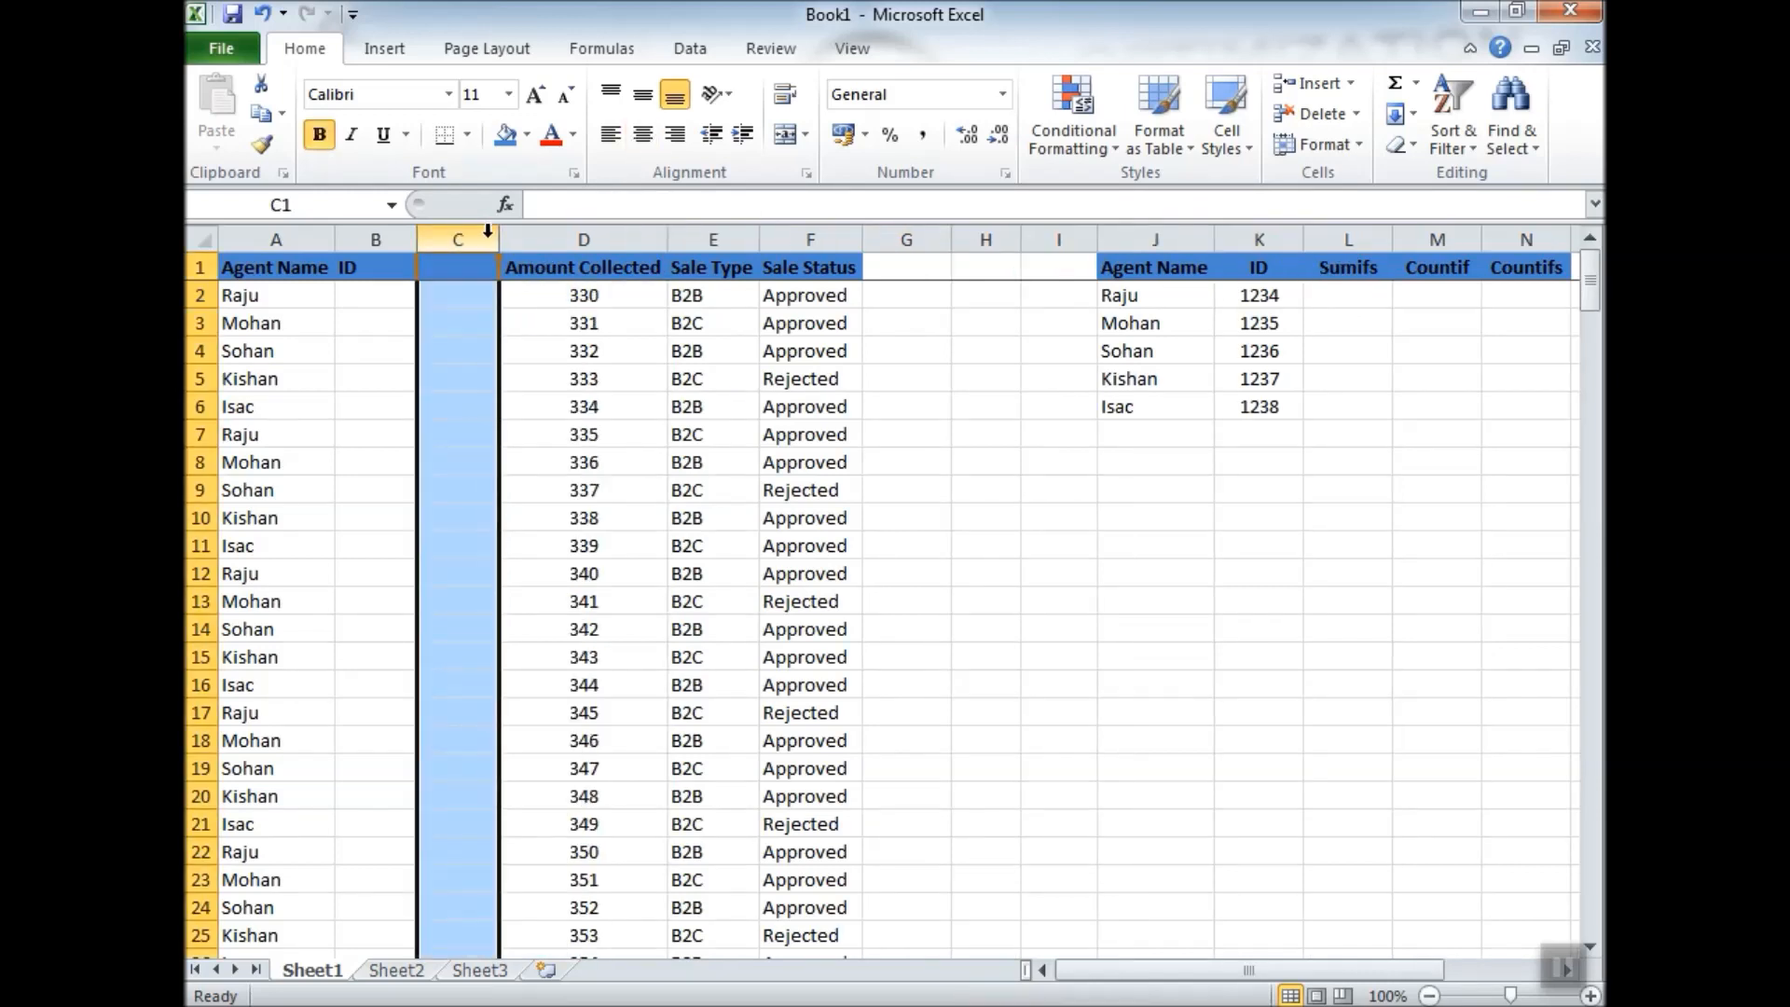
text(Date)
key(Return)
Enter the date 1/02 in the first data row of the Date column.
text(1/02)
key(Return)
key(Up)
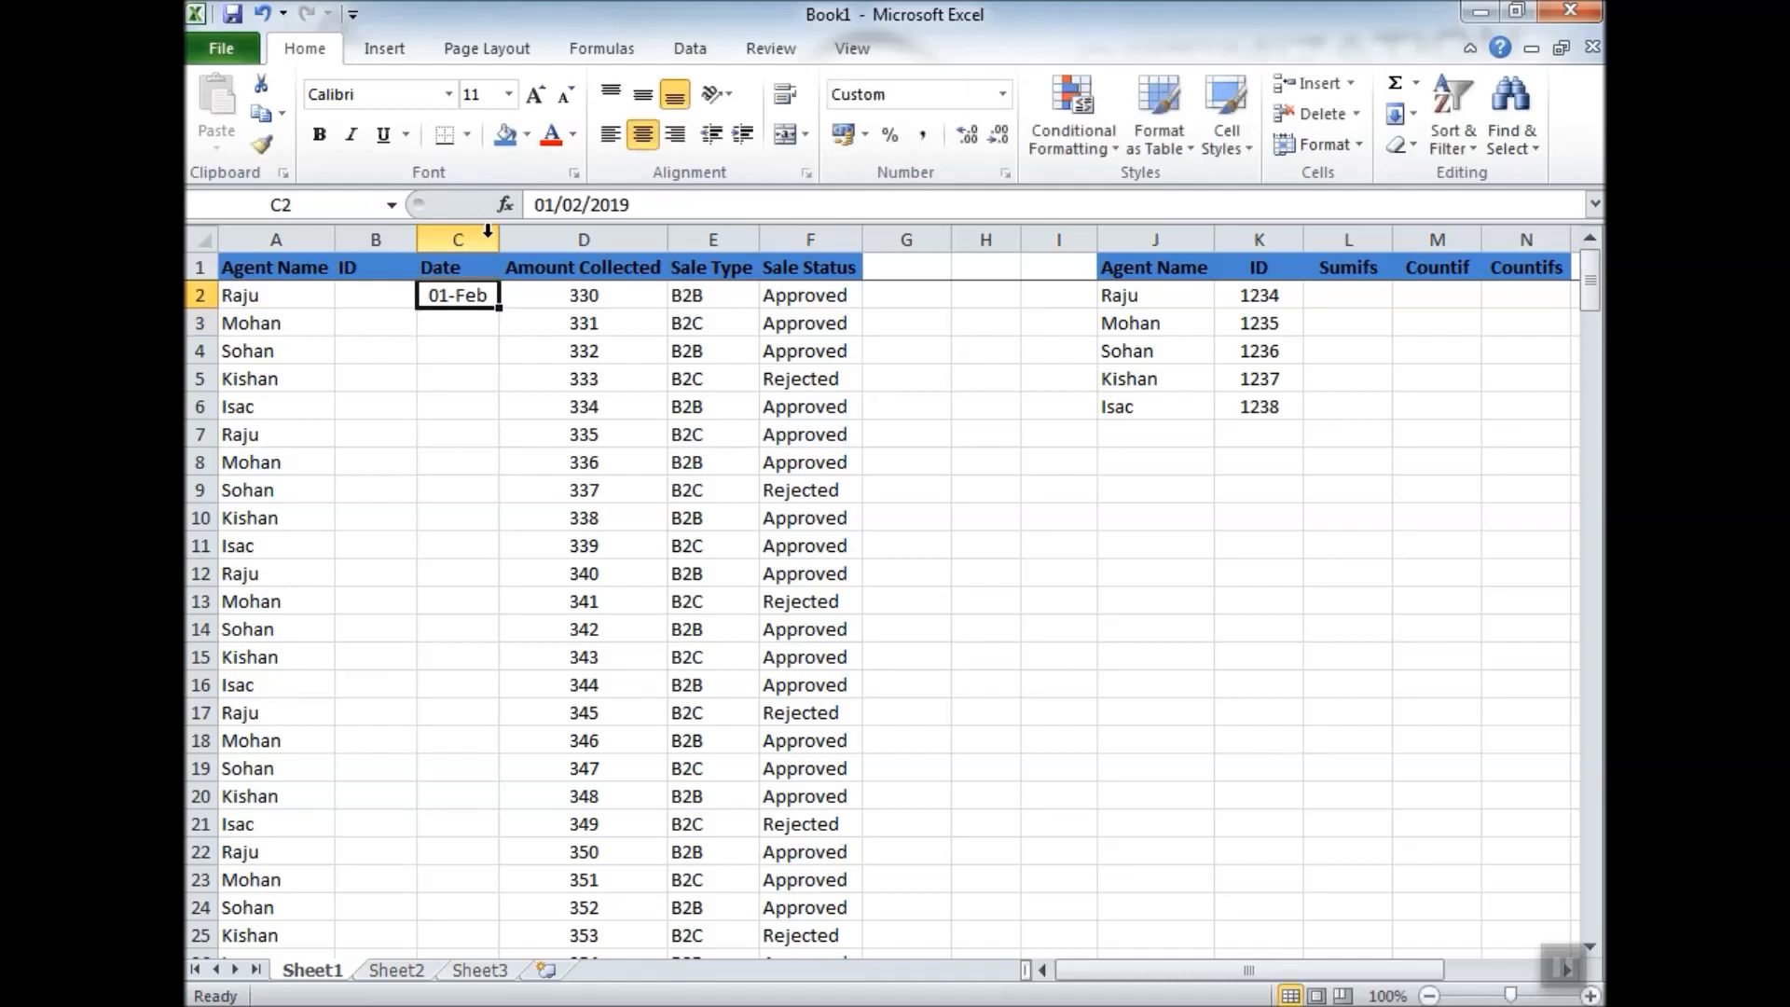
Copy the 01-Feb date from C2 into the next row's Date cell, C3.
key(ctrl+c)
key(shift+Down)
key(shift+Down)
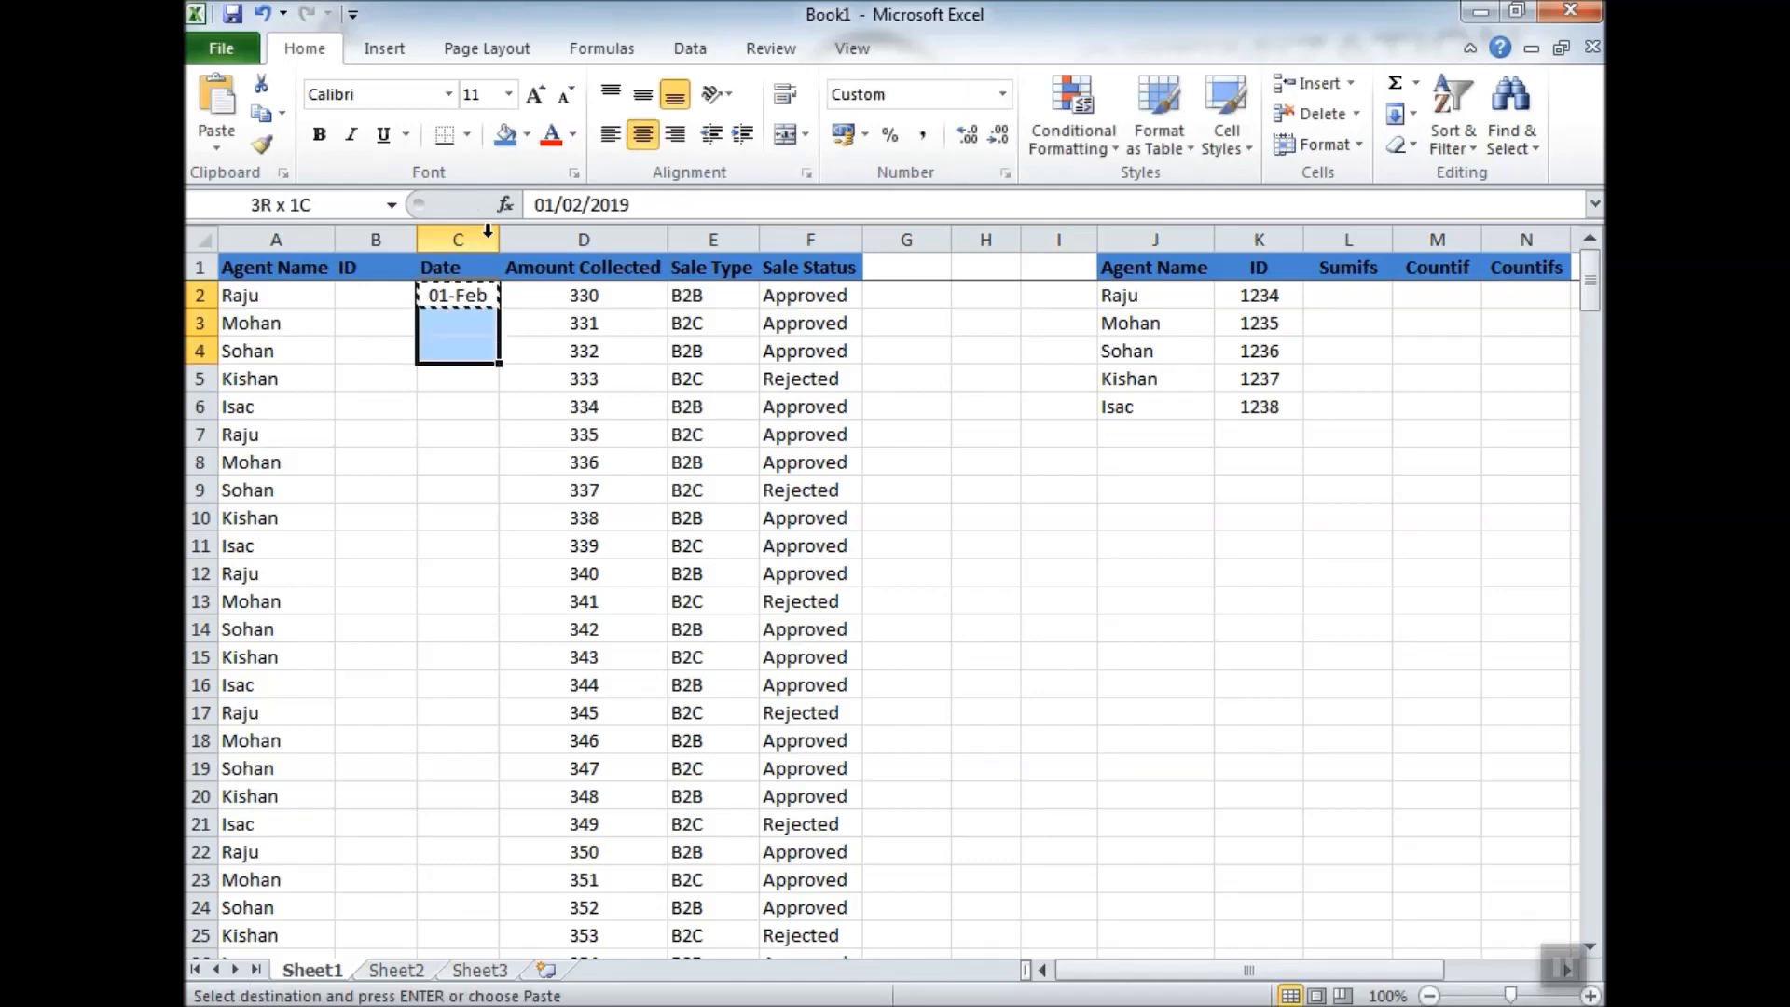
key(shift+Down)
key(shift+Down)
key(shift+Down)
key(shift+Down)
key(shift+Down)
key(shift+Down)
key(shift+Down)
key(shift+Down)
key(shift+Down)
key(shift+Down)
key(shift+Down)
key(shift+Down)
key(shift+Down)
key(shift+Down)
key(shift+Down)
key(shift+Down)
key(shift+Down)
key(shift+Down)
key(shift+Down)
key(shift+Down)
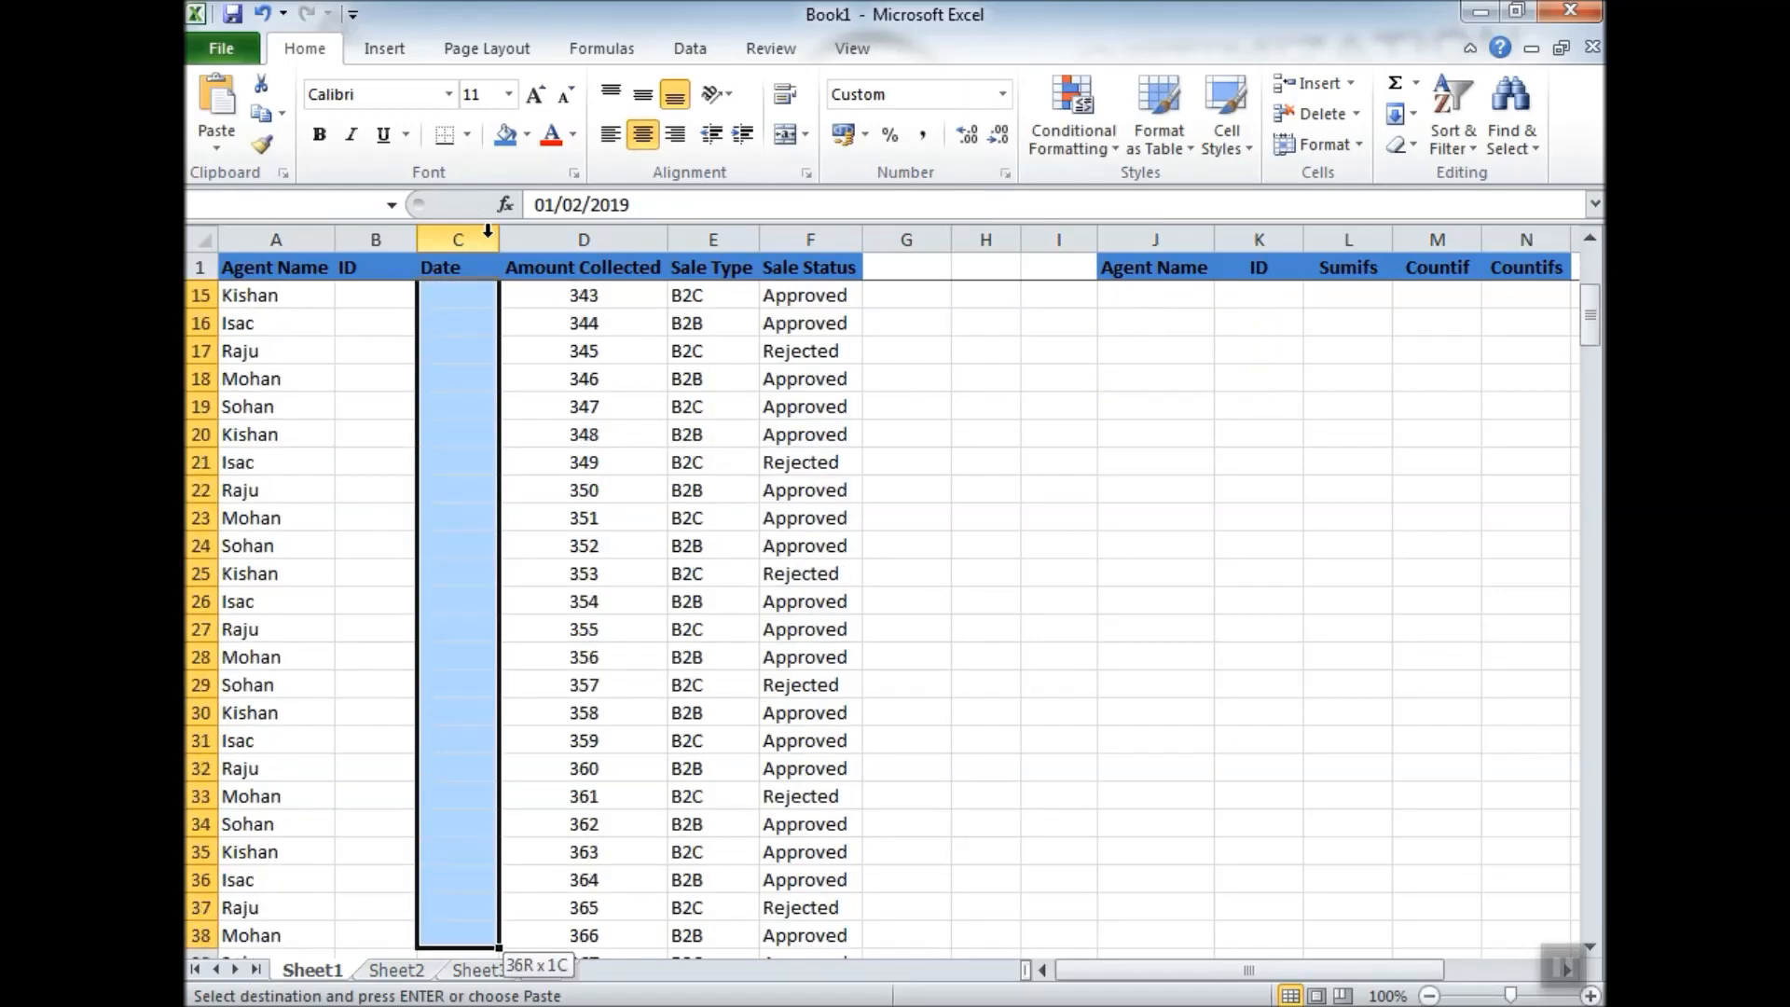
key(Down)
key(ctrl+v)
key(ctrl)
key(Down)
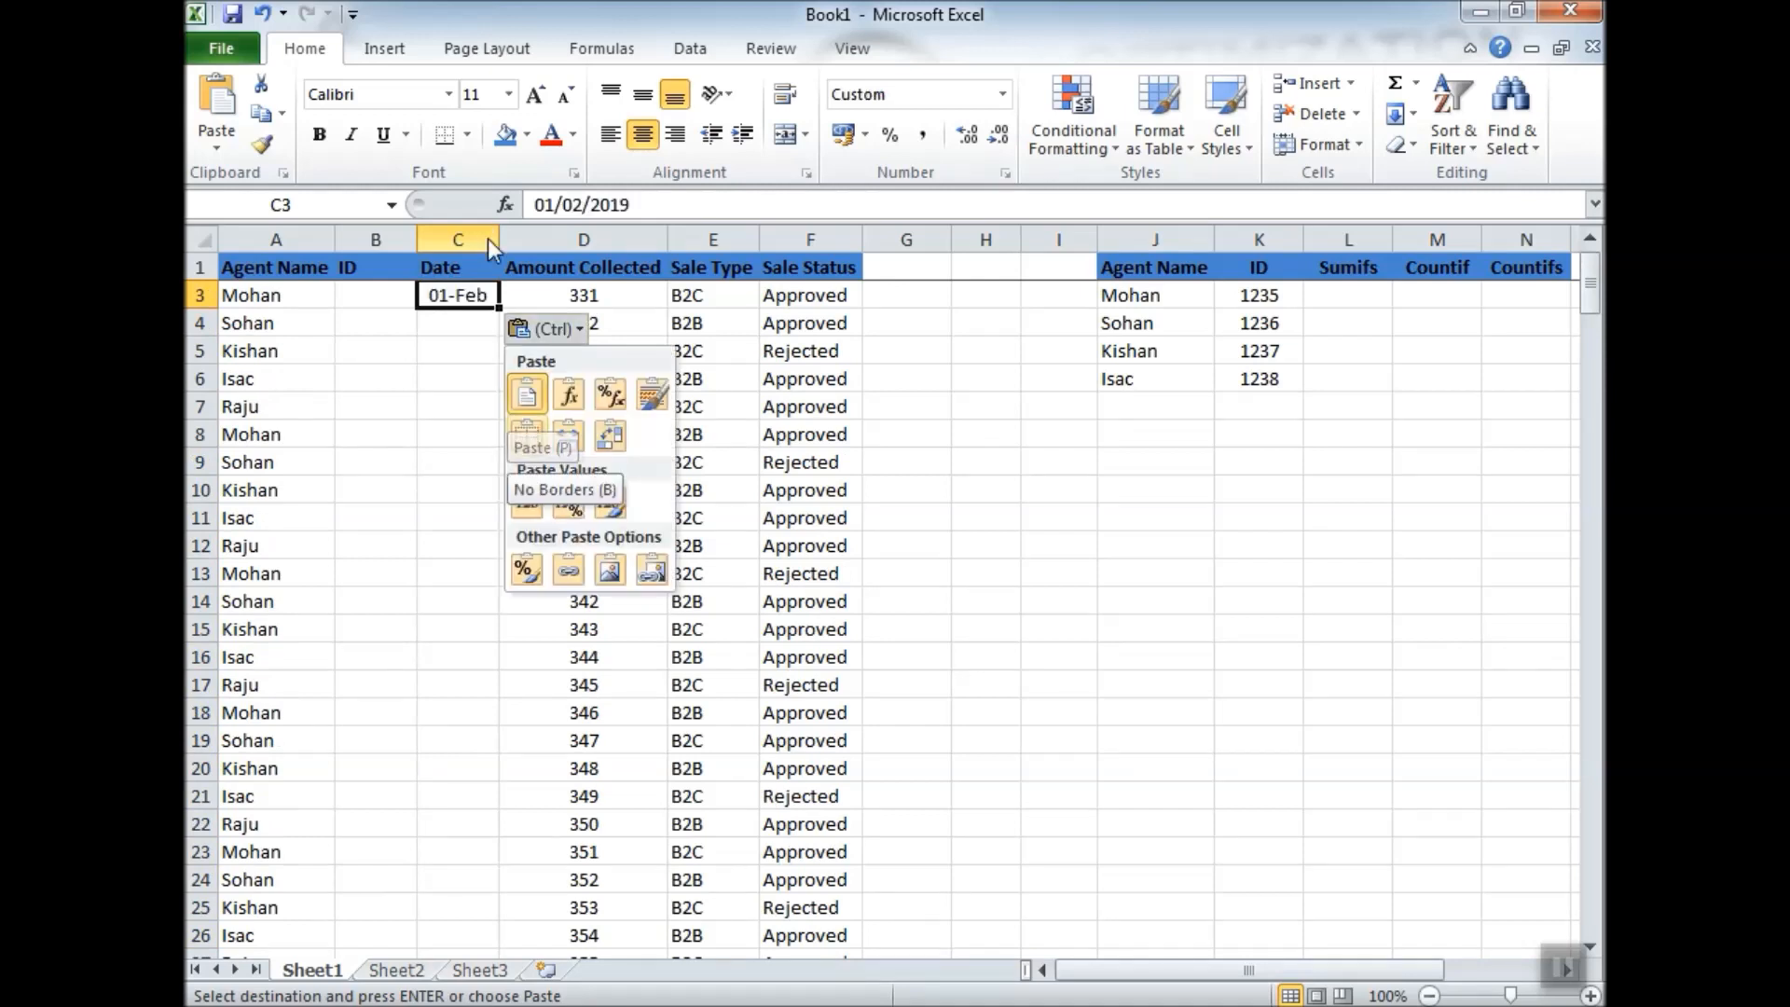
key(Escape)
Copy the 01-Feb date from C3 down the Date column through row 63.
key(ctrl+c)
key(shift+Down)
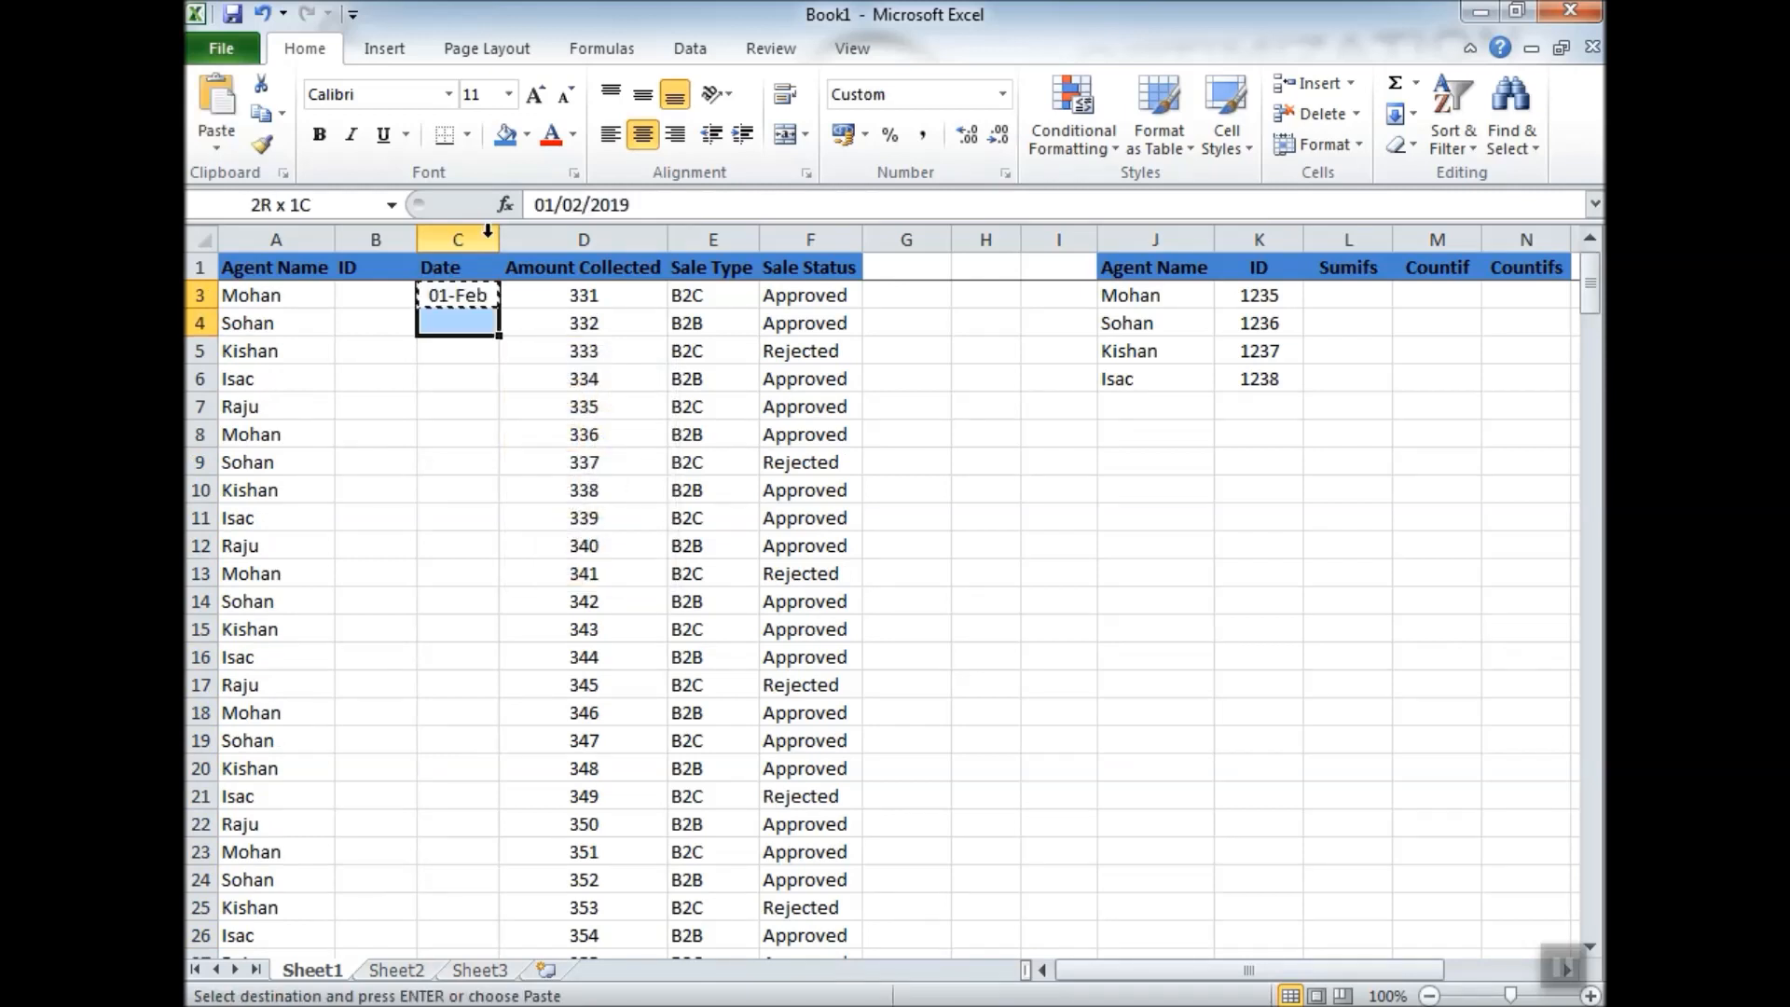
key(shift+Down)
key(shift+Down)
key(shift+Down)
key(shift+Down)
key(shift+Down)
key(shift+Down)
key(shift+Down)
key(shift+Down)
key(shift+Down)
key(shift+Down)
key(shift+Down)
key(shift+Down)
key(shift+Down)
key(shift+Down)
key(shift+Down)
key(shift+Down)
key(shift+Down)
key(shift+Down)
key(shift+Down)
key(shift+Down)
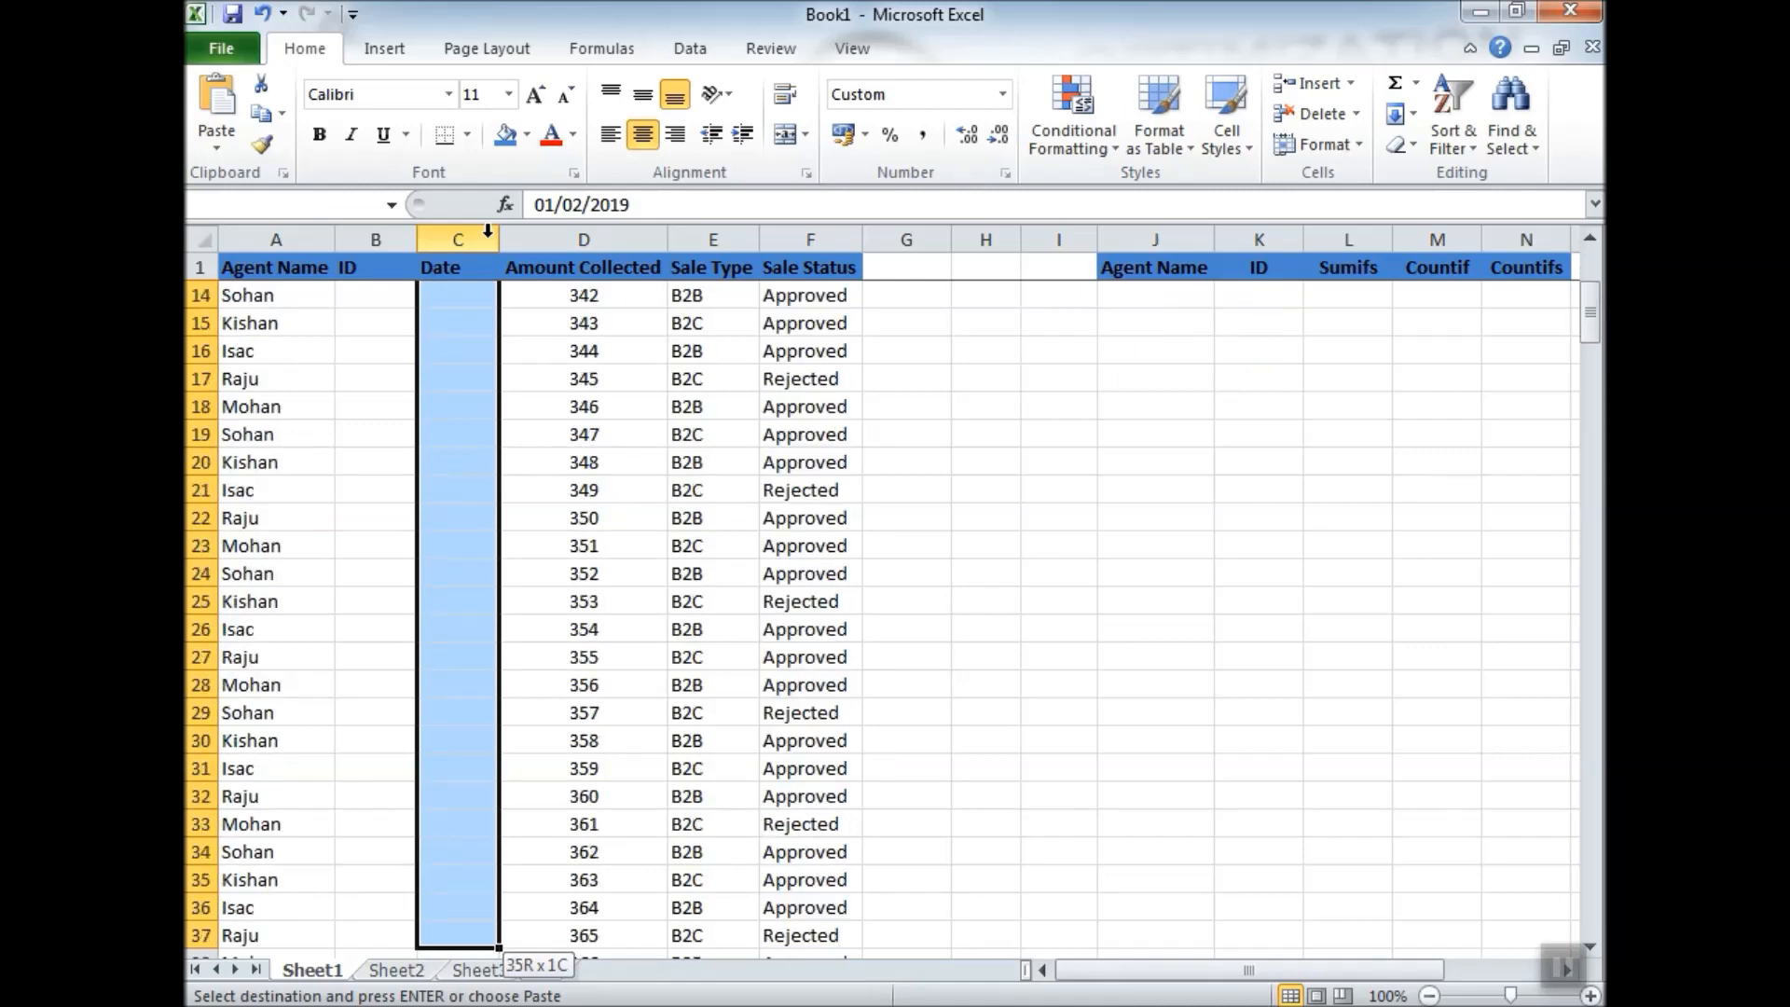
key(shift+Down)
key(shift+Down)
key(shift+Down)
key(shift+Down)
key(shift+Down)
key(shift+Down)
key(shift+Down)
key(shift+Down)
key(shift+Down)
key(shift+Down)
key(shift+Down)
key(shift+Down)
key(shift+Down)
key(shift+Down)
key(shift+Down)
key(shift+Down)
key(ctrl+v)
key(ctrl)
key(Down)
key(Down)
key(Return)
key(Escape)
Enter the date 2/2 in C64, the first empty cell below the 01-Feb dates.
key(Down)
key(Down)
key(Down)
key(ctrl+Down)
key(Down)
key(Down)
key(Up)
text(2/2)
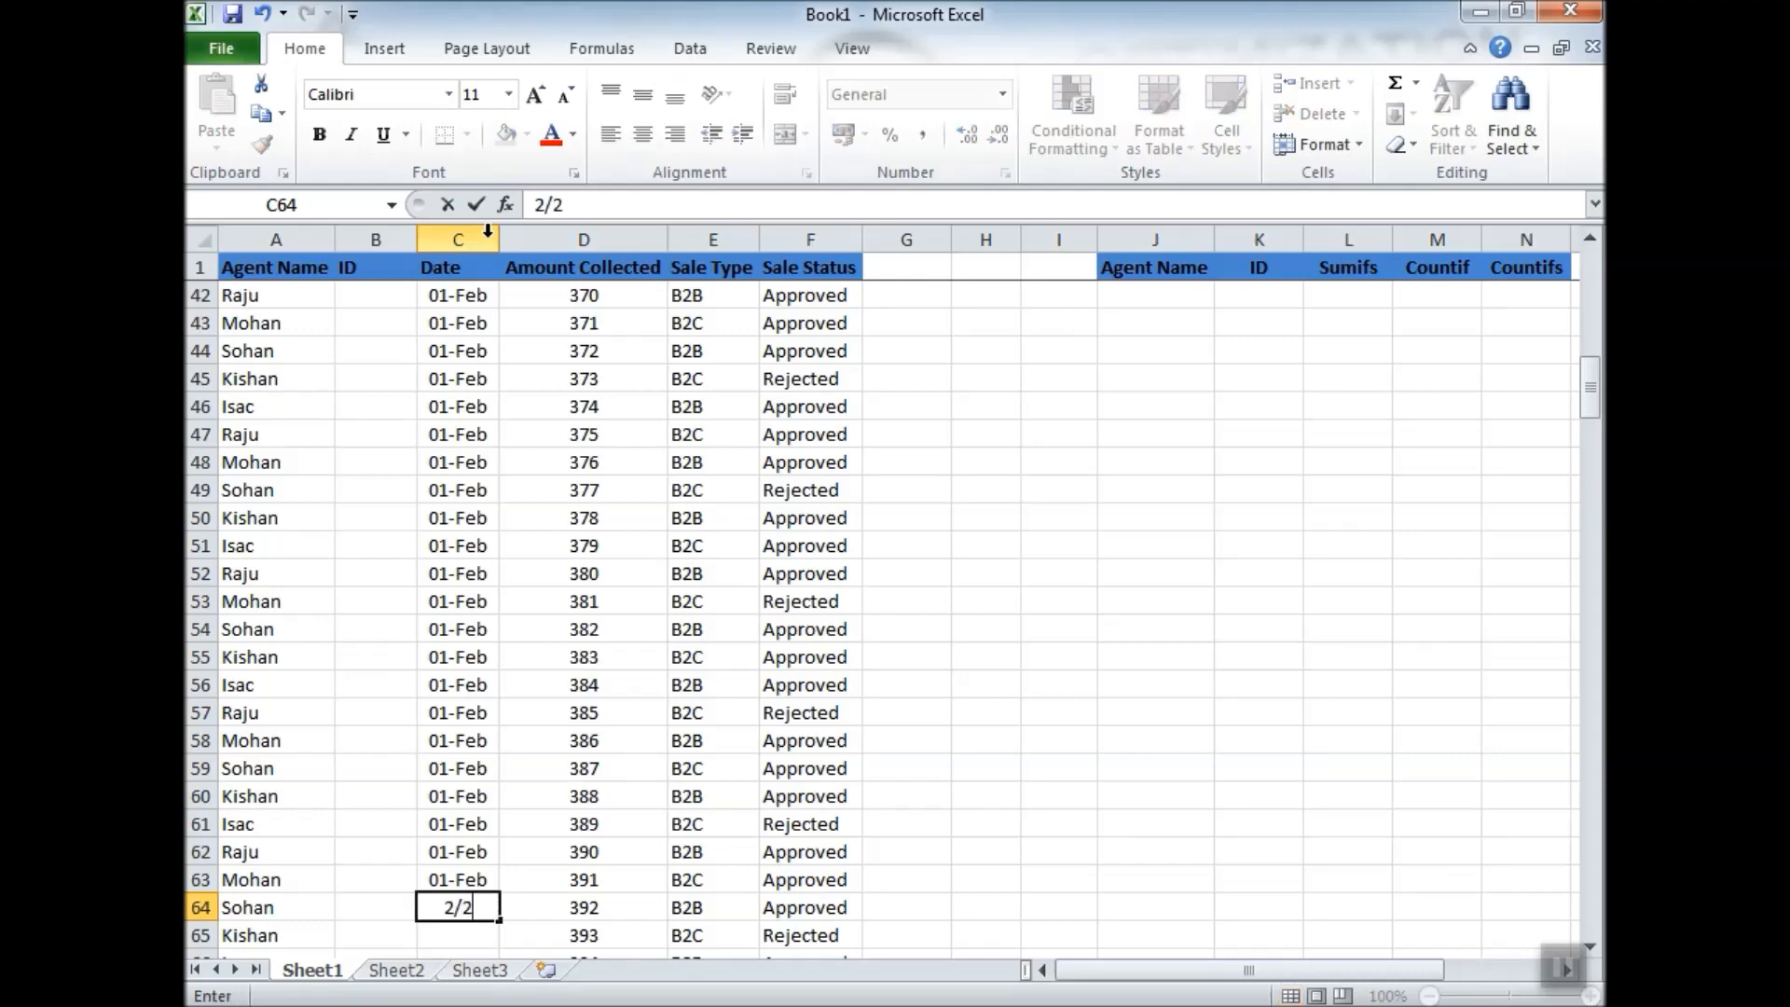
key(Return)
Copy the 02-Feb date from C64 down the Date column through row 104.
key(Up)
key(ctrl+c)
key(shift+Down)
key(shift+Down)
key(shift+Down)
key(shift+Down)
key(shift+Down)
key(shift+Down)
key(shift+Down)
key(shift+Down)
key(shift+Down)
key(shift+Down)
key(shift+Down)
key(shift+Down)
key(shift+Down)
key(shift+Down)
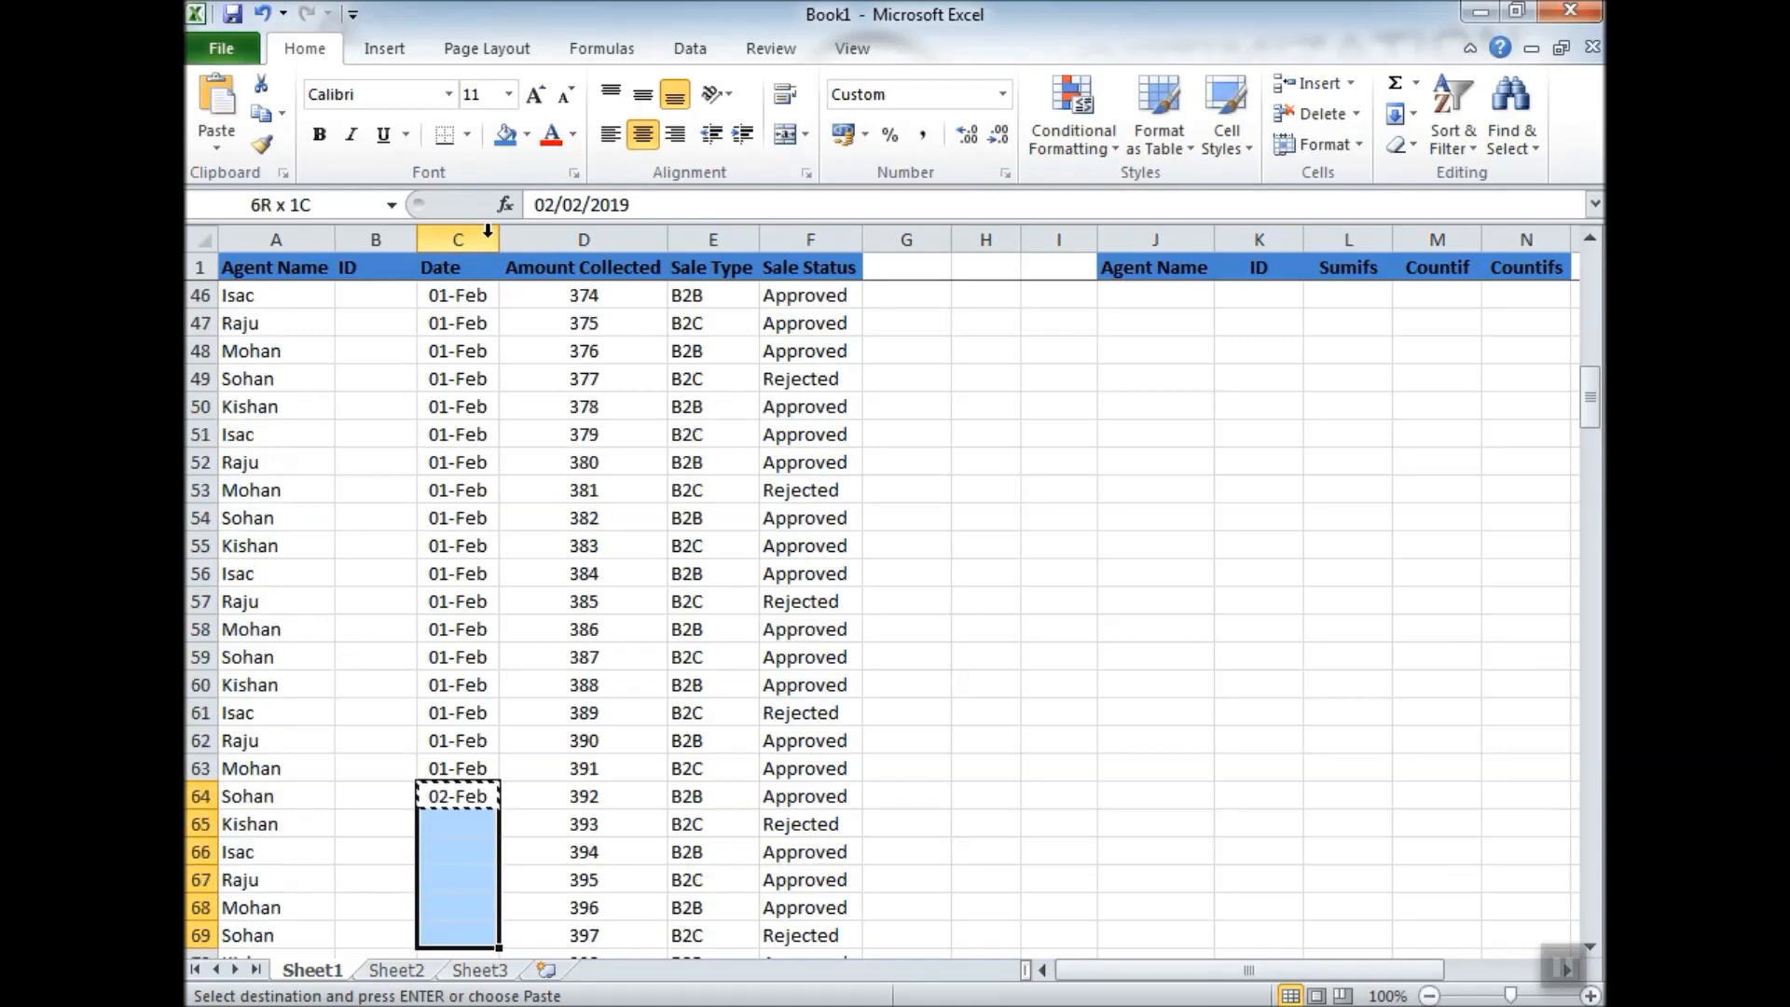
key(shift+Down)
key(shift+Down)
key(shift+Down)
key(shift+Down)
key(shift+Down)
key(shift+Down)
key(shift+Down)
key(shift+Down)
key(shift+Down)
key(shift+Down)
key(shift+Down)
key(shift+Down)
key(shift+Down)
key(shift+Down)
key(shift+Down)
key(shift+Down)
key(shift+Down)
key(shift+Down)
key(shift+Down)
key(shift+Down)
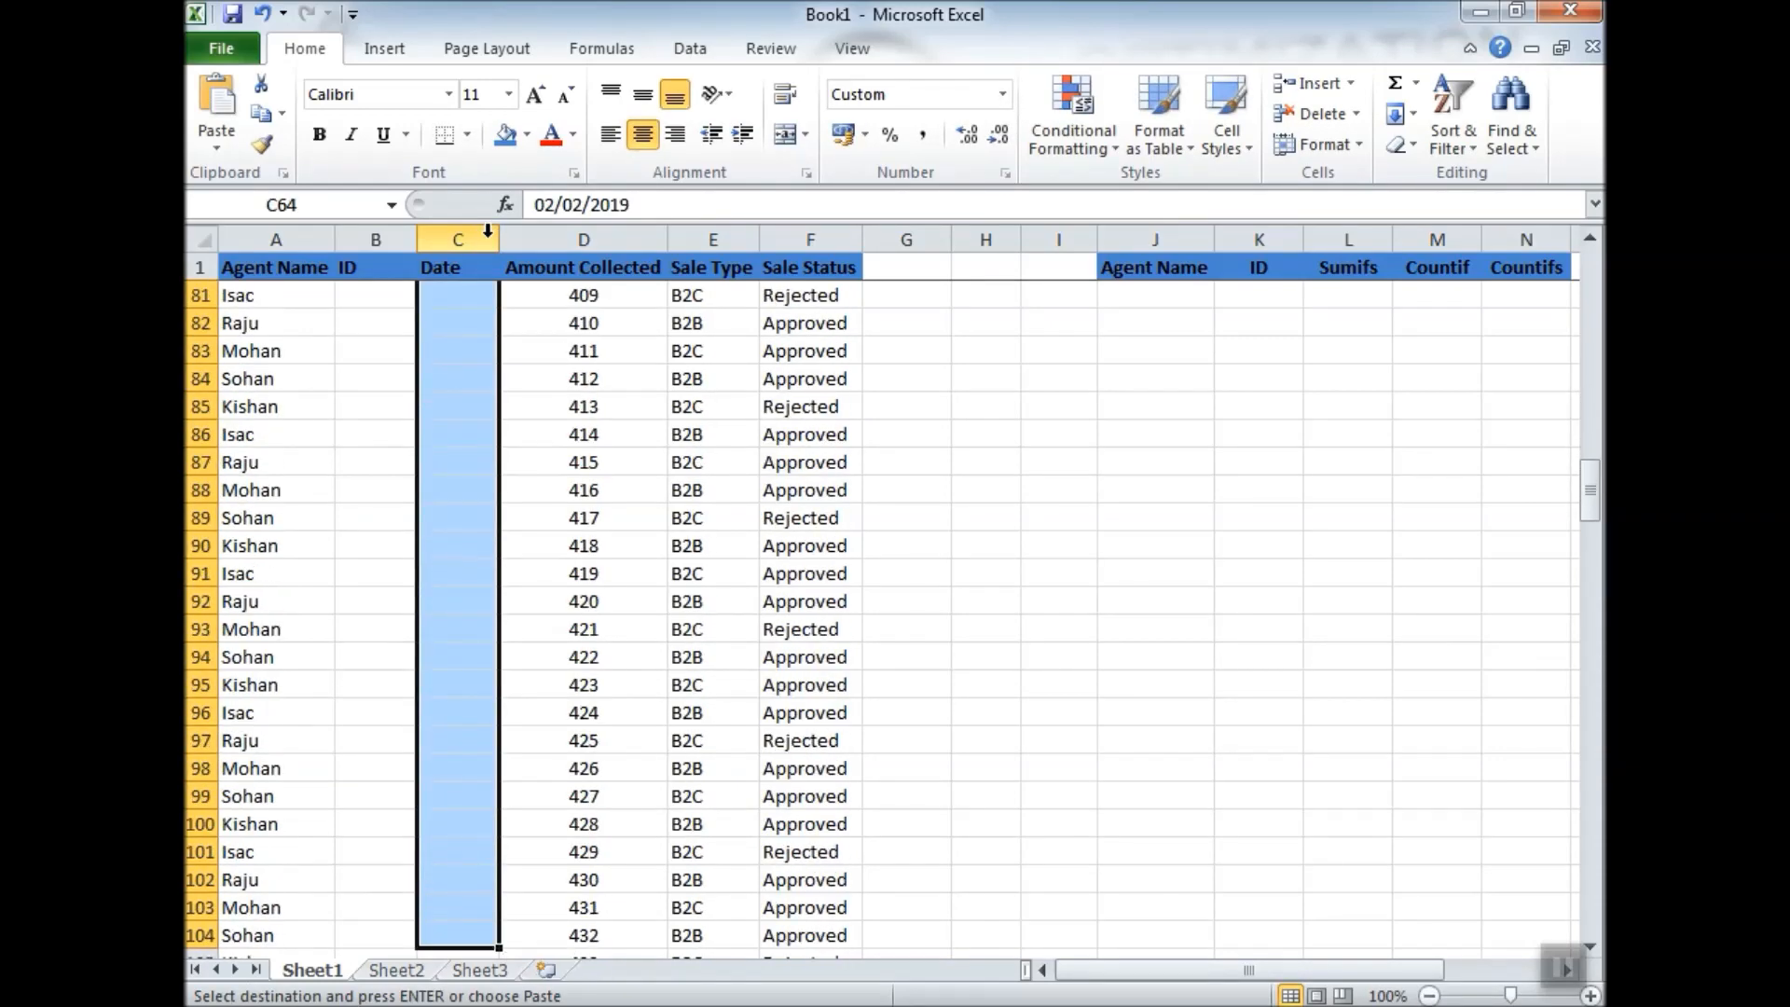
key(ctrl+v)
Enter the date 3/2 in C105, directly below the 02-Feb dates.
key(Down)
text(3/)
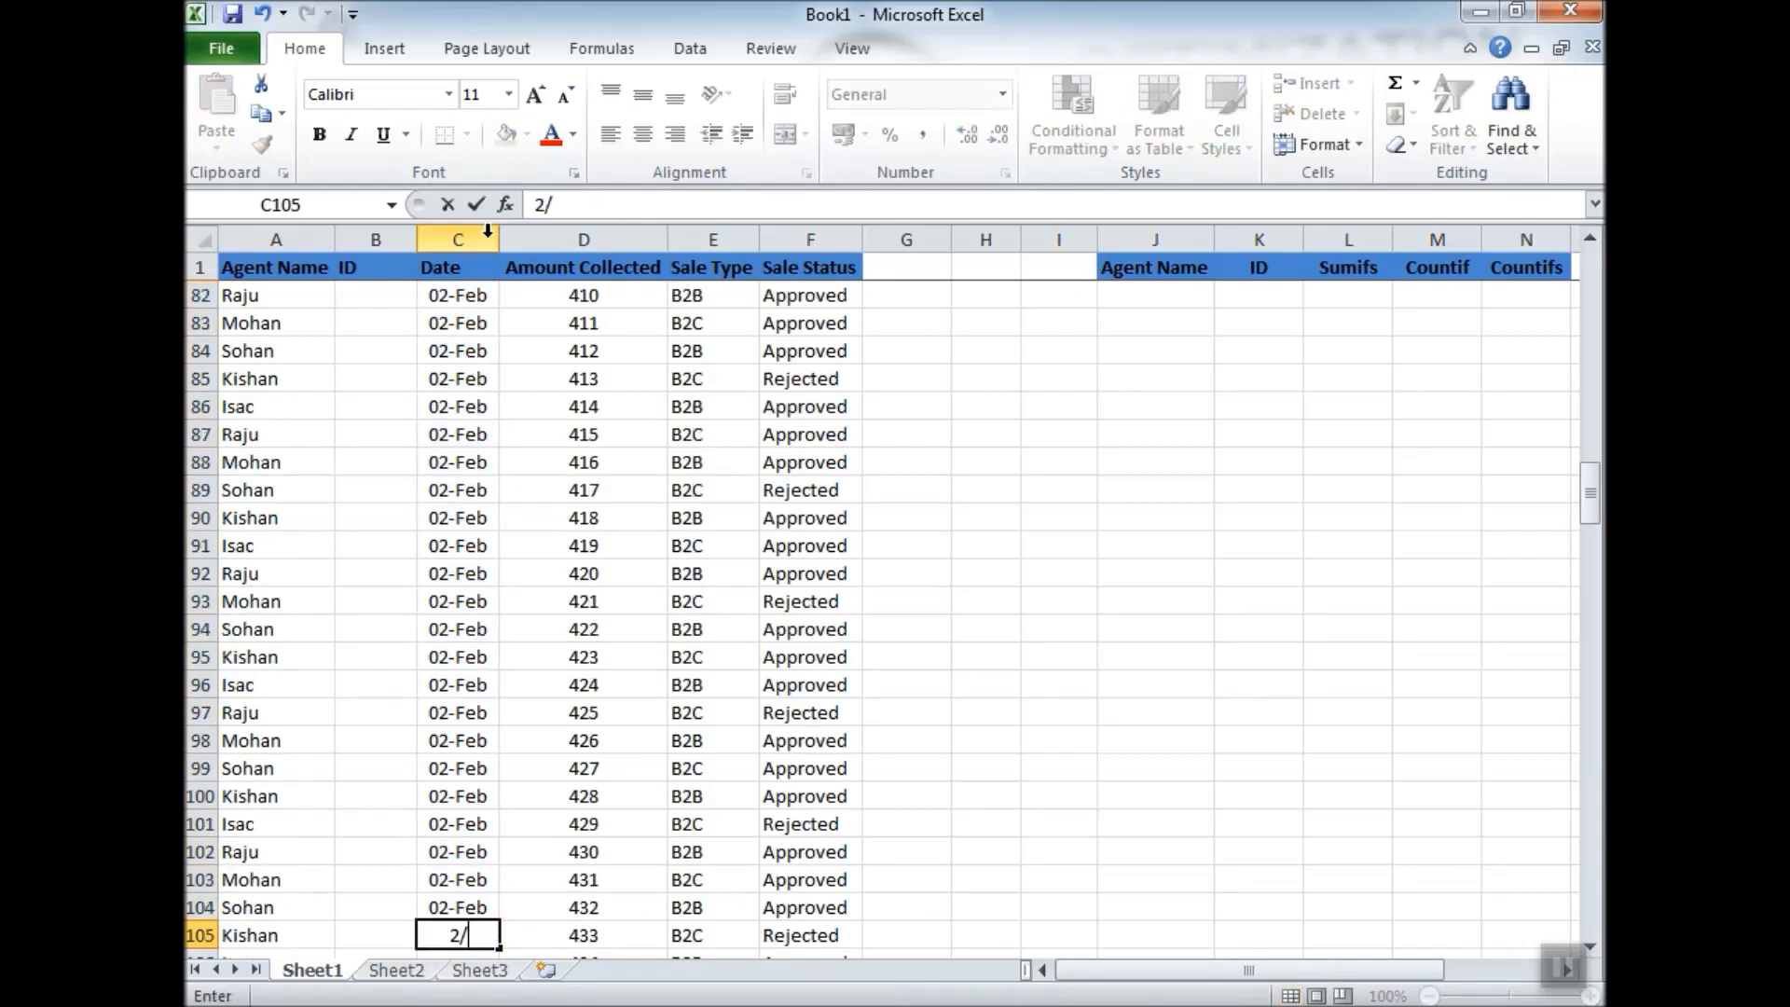
text(2)
key(Return)
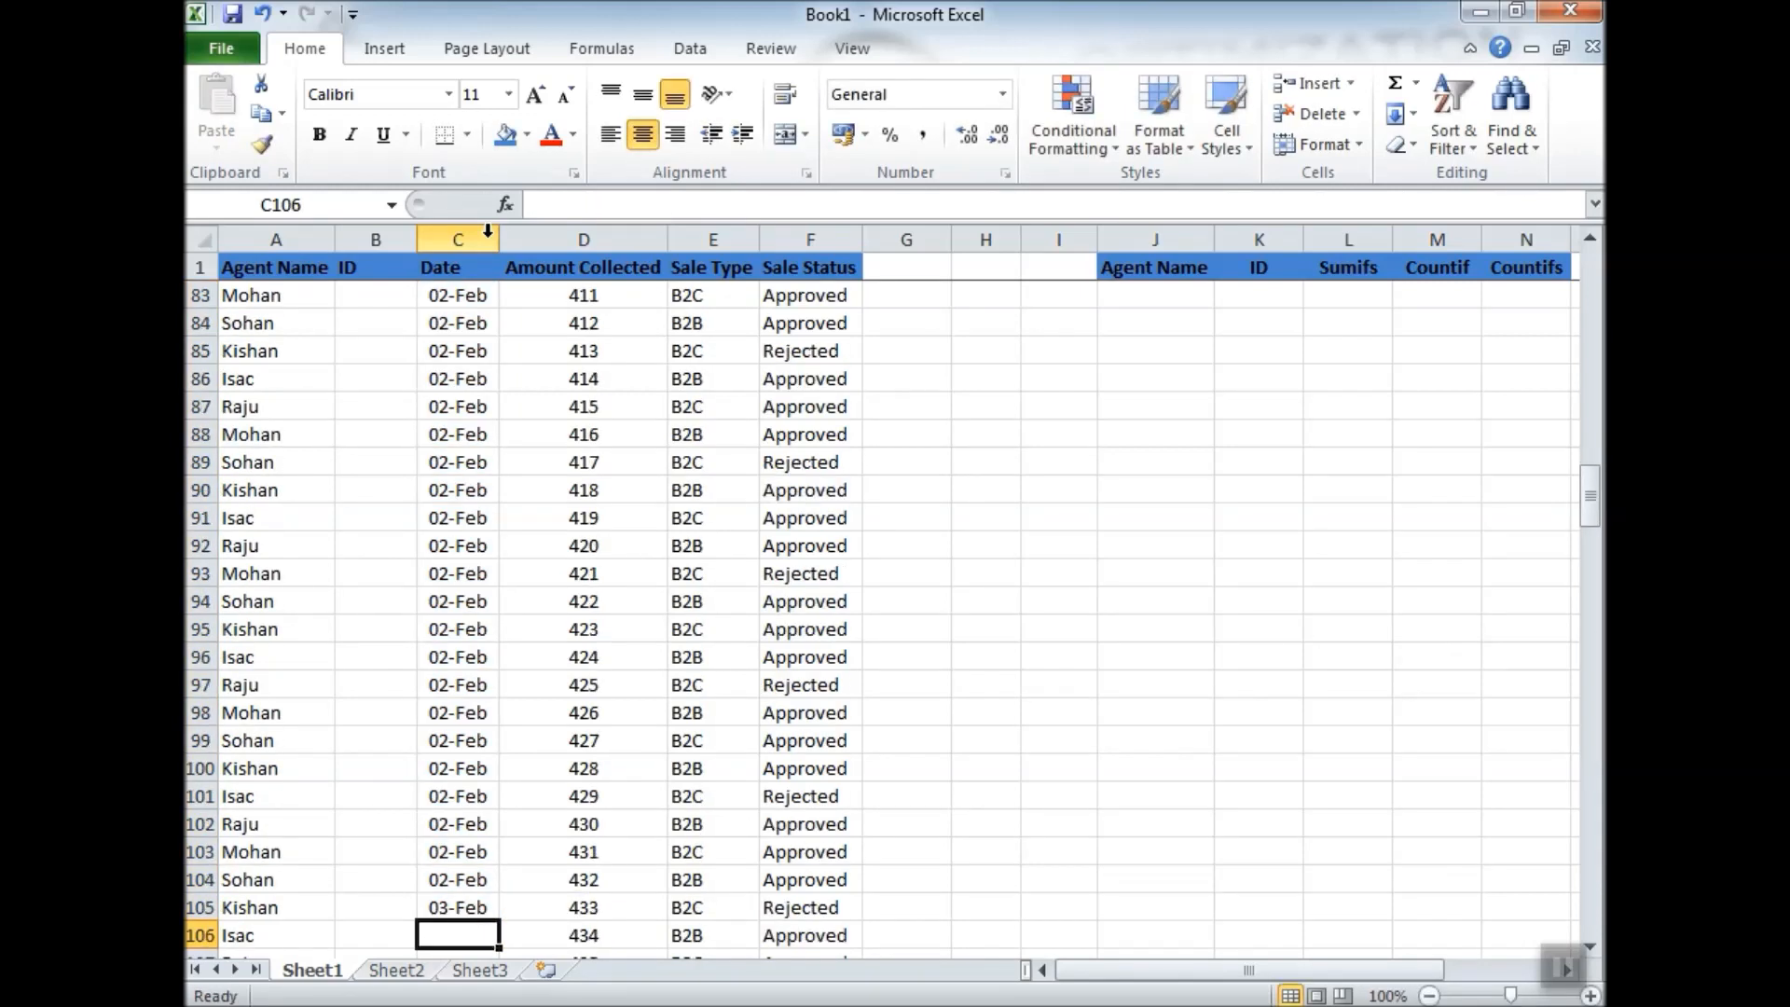
Copy the 03-Feb date from C105 down the Date column through row 244.
key(Up)
key(ctrl+c)
key(Left)
key(Left)
key(ctrl+Down)
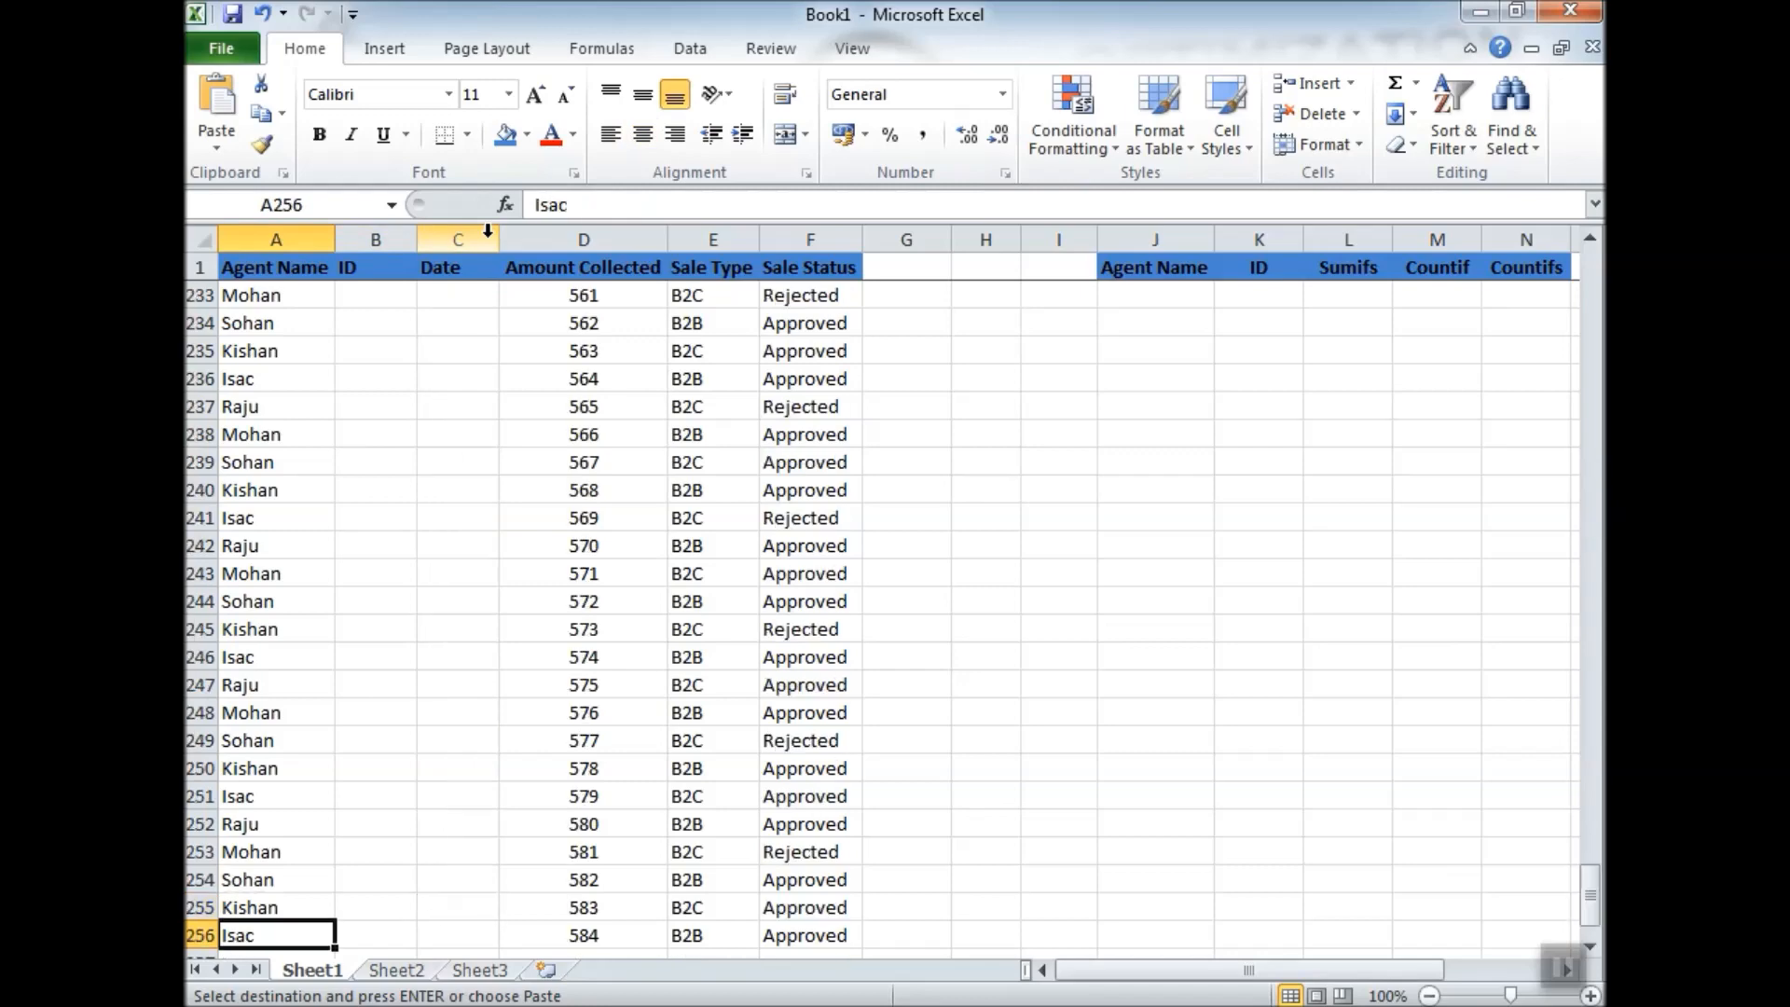
key(Right)
key(Right)
key(Up)
key(Up)
key(Up)
key(Up)
key(Up)
key(Up)
key(Up)
key(Up)
key(Up)
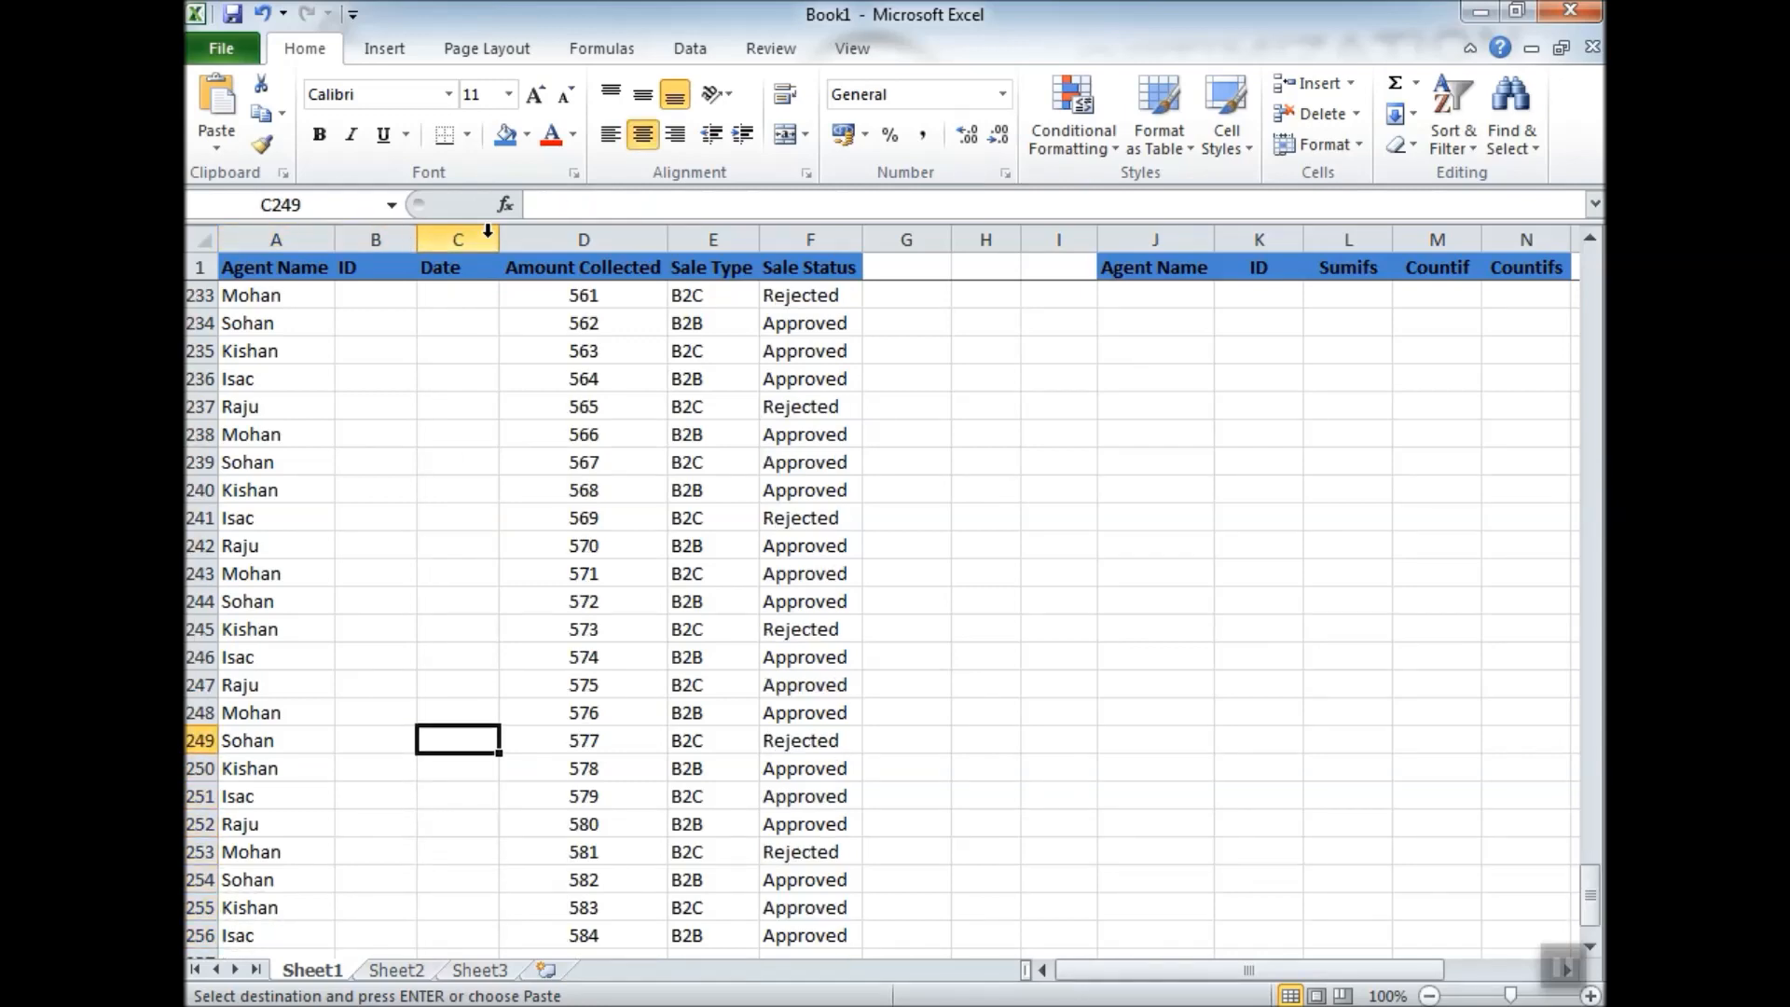
key(Up)
key(Up)
key(Up)
key(ctrl+shift+Up)
key(ctrl+v)
Enter the date 4/2 in C245, directly below the 03-Feb dates.
key(Down)
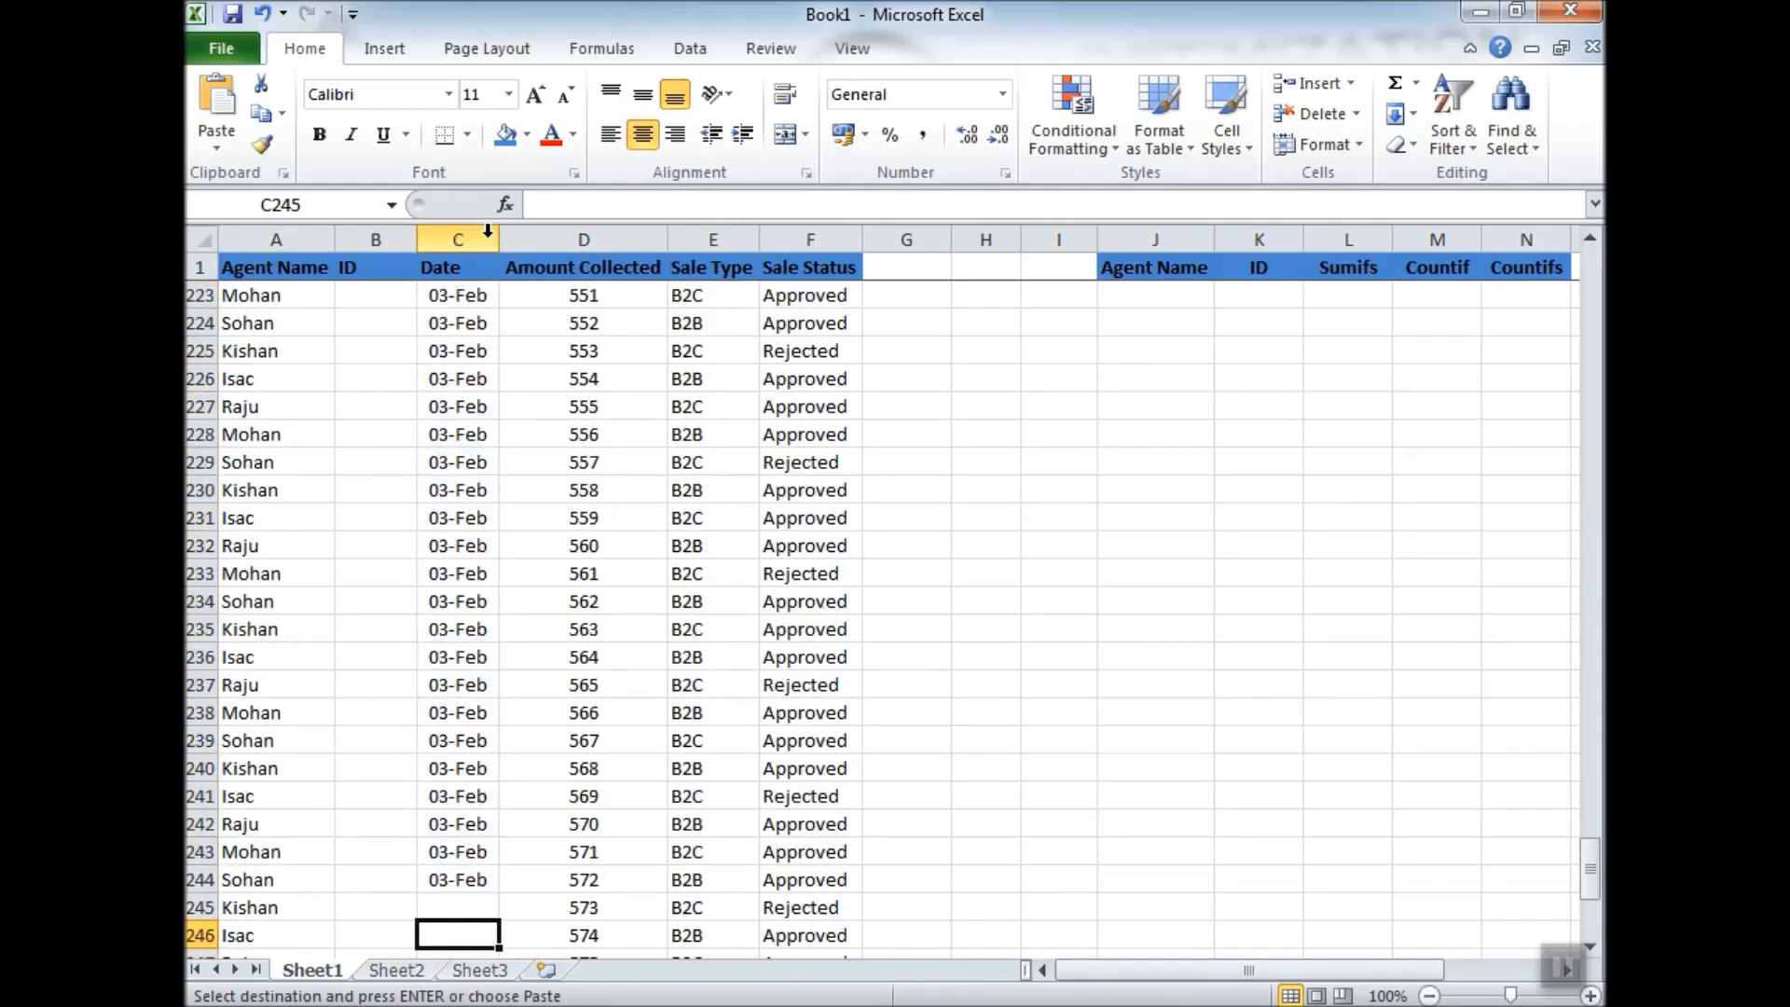
text(4/2)
key(Return)
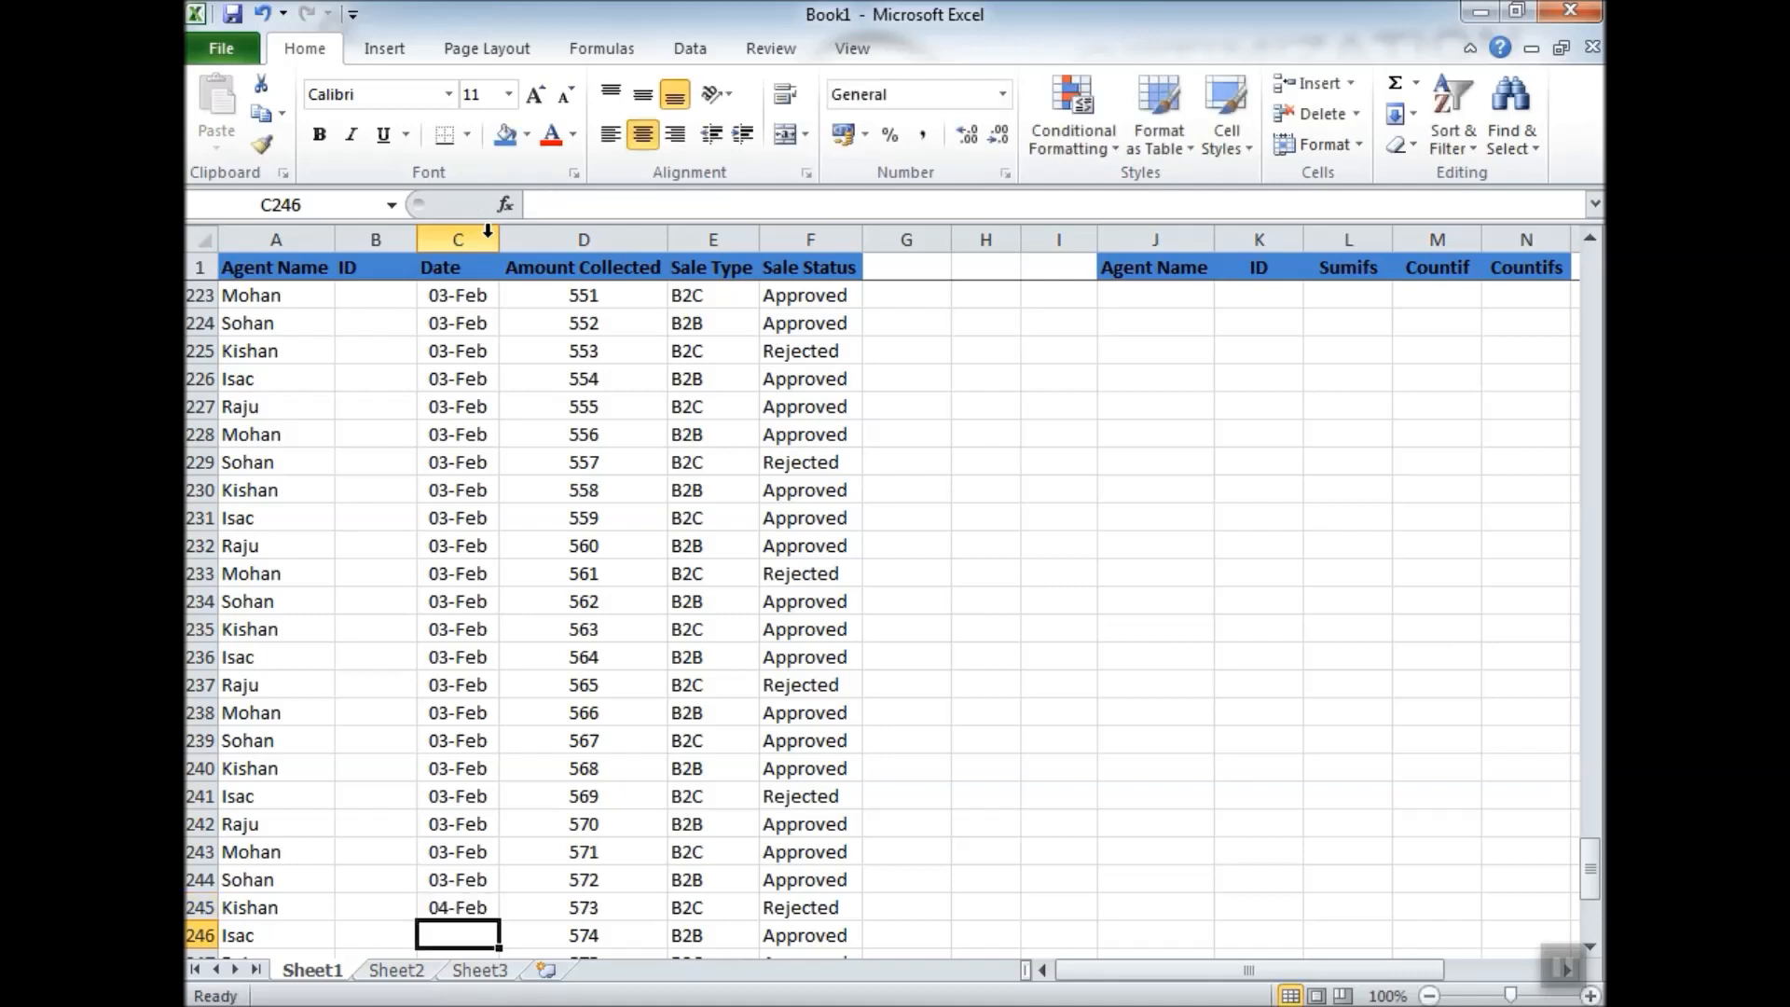
Copy the 04-Feb date from C245 down the Date column through row 256.
key(Up)
key(ctrl+c)
key(Left)
key(ctrl+Down)
key(Right)
key(Up)
key(Right)
key(Down)
key(ctrl+shift+Up)
key(ctrl+v)
Copy the Date header from C1 to I1, beside the summary table's Agent Name header.
key(ctrl+Up)
key(Down)
key(Up)
key(Right)
key(Right)
key(Left)
key(Left)
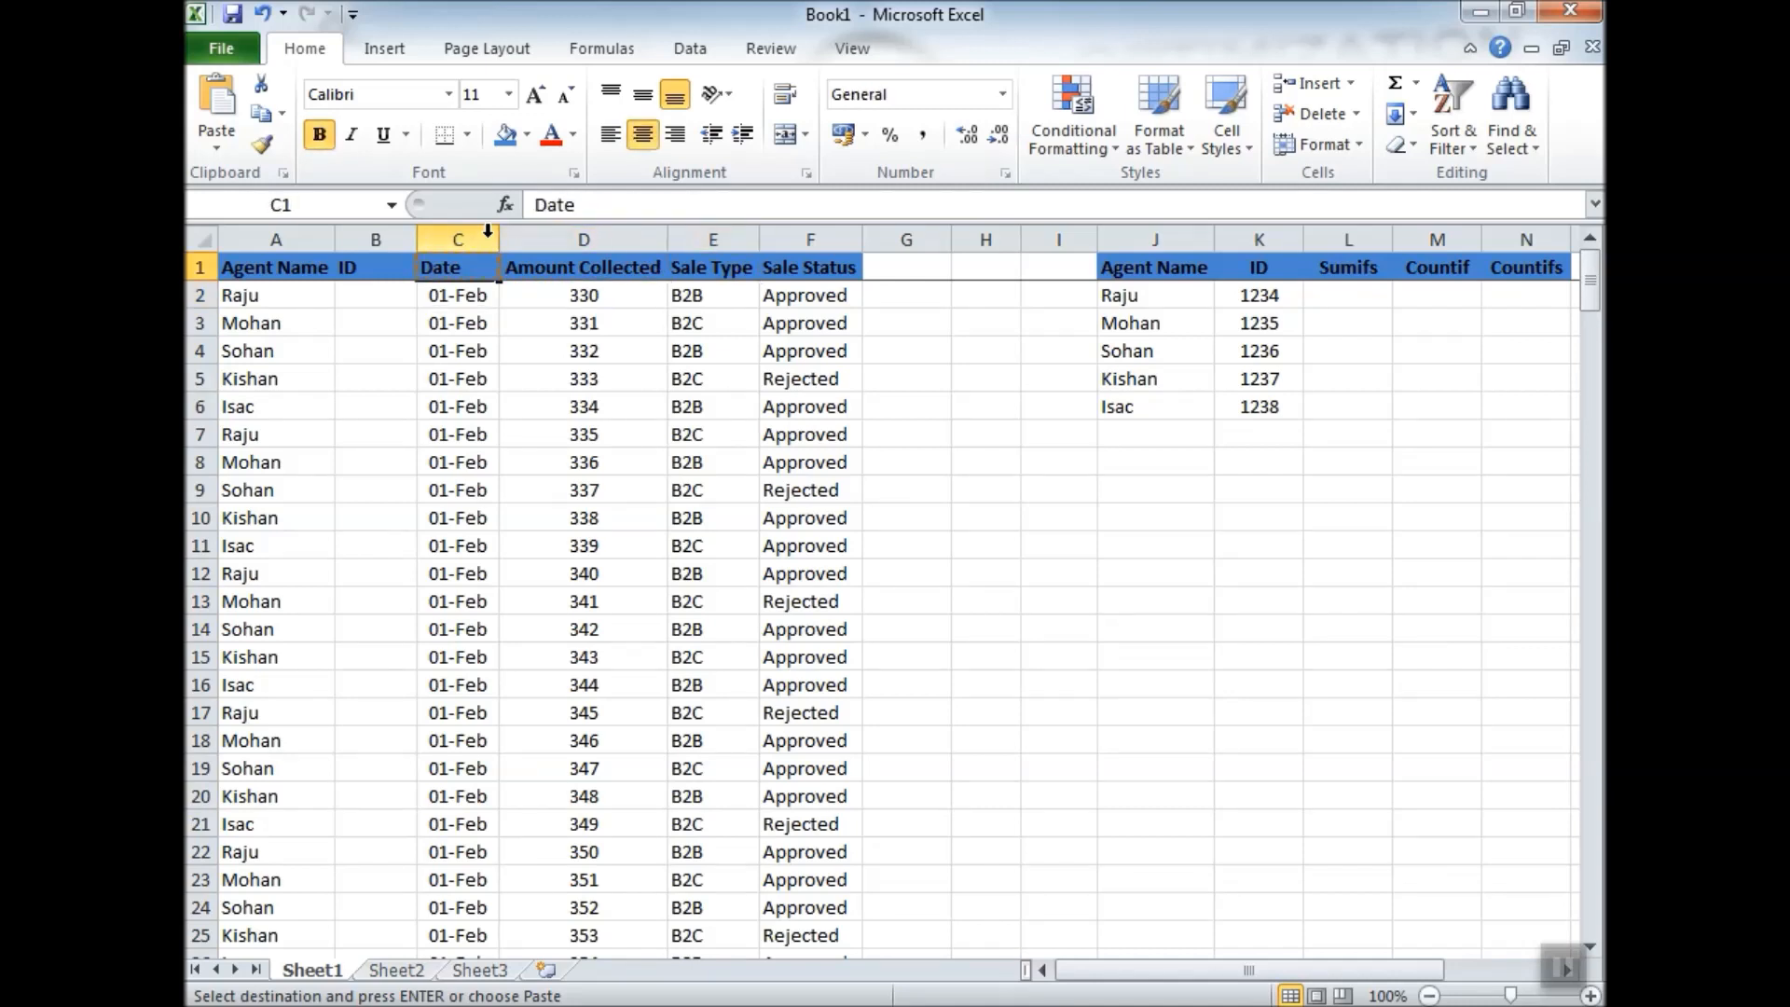
key(Right)
key(Right)
key(Right)
key(Right)
key(Right)
key(Right)
key(ctrl+v)
Enter the date 1/2 in I2 and the formula =I2+1 in I3 below it.
key(Down)
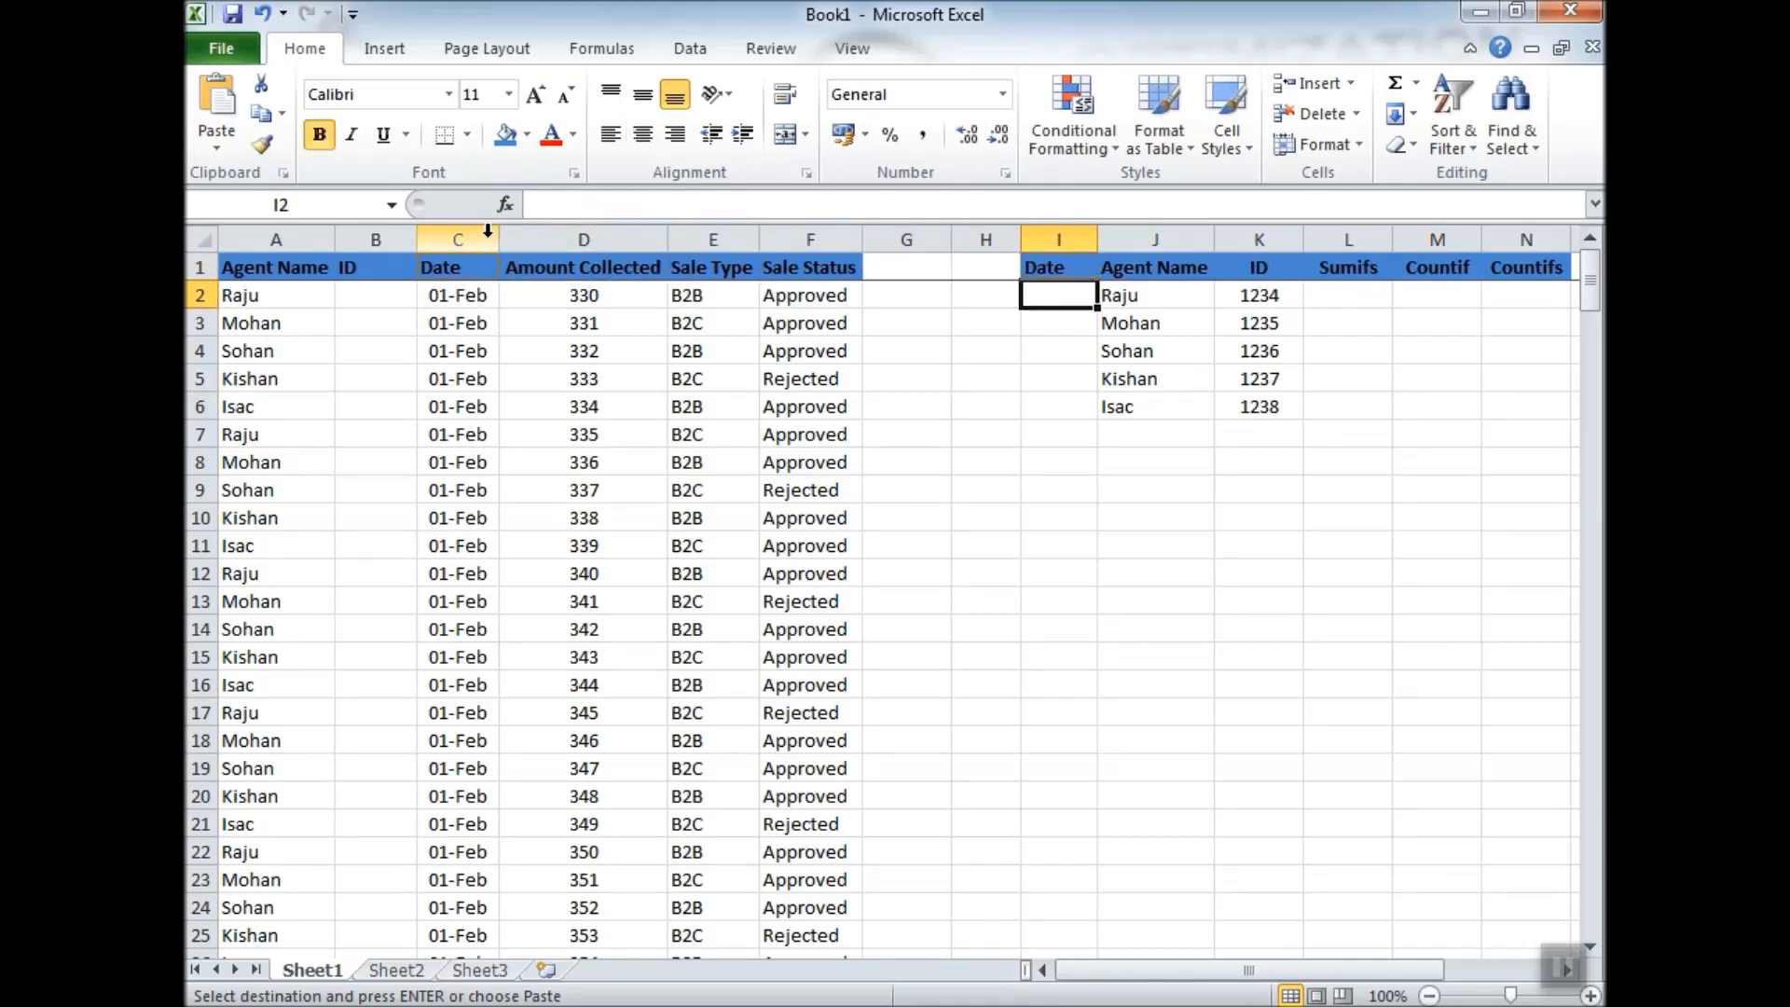
text(1/2)
key(Return)
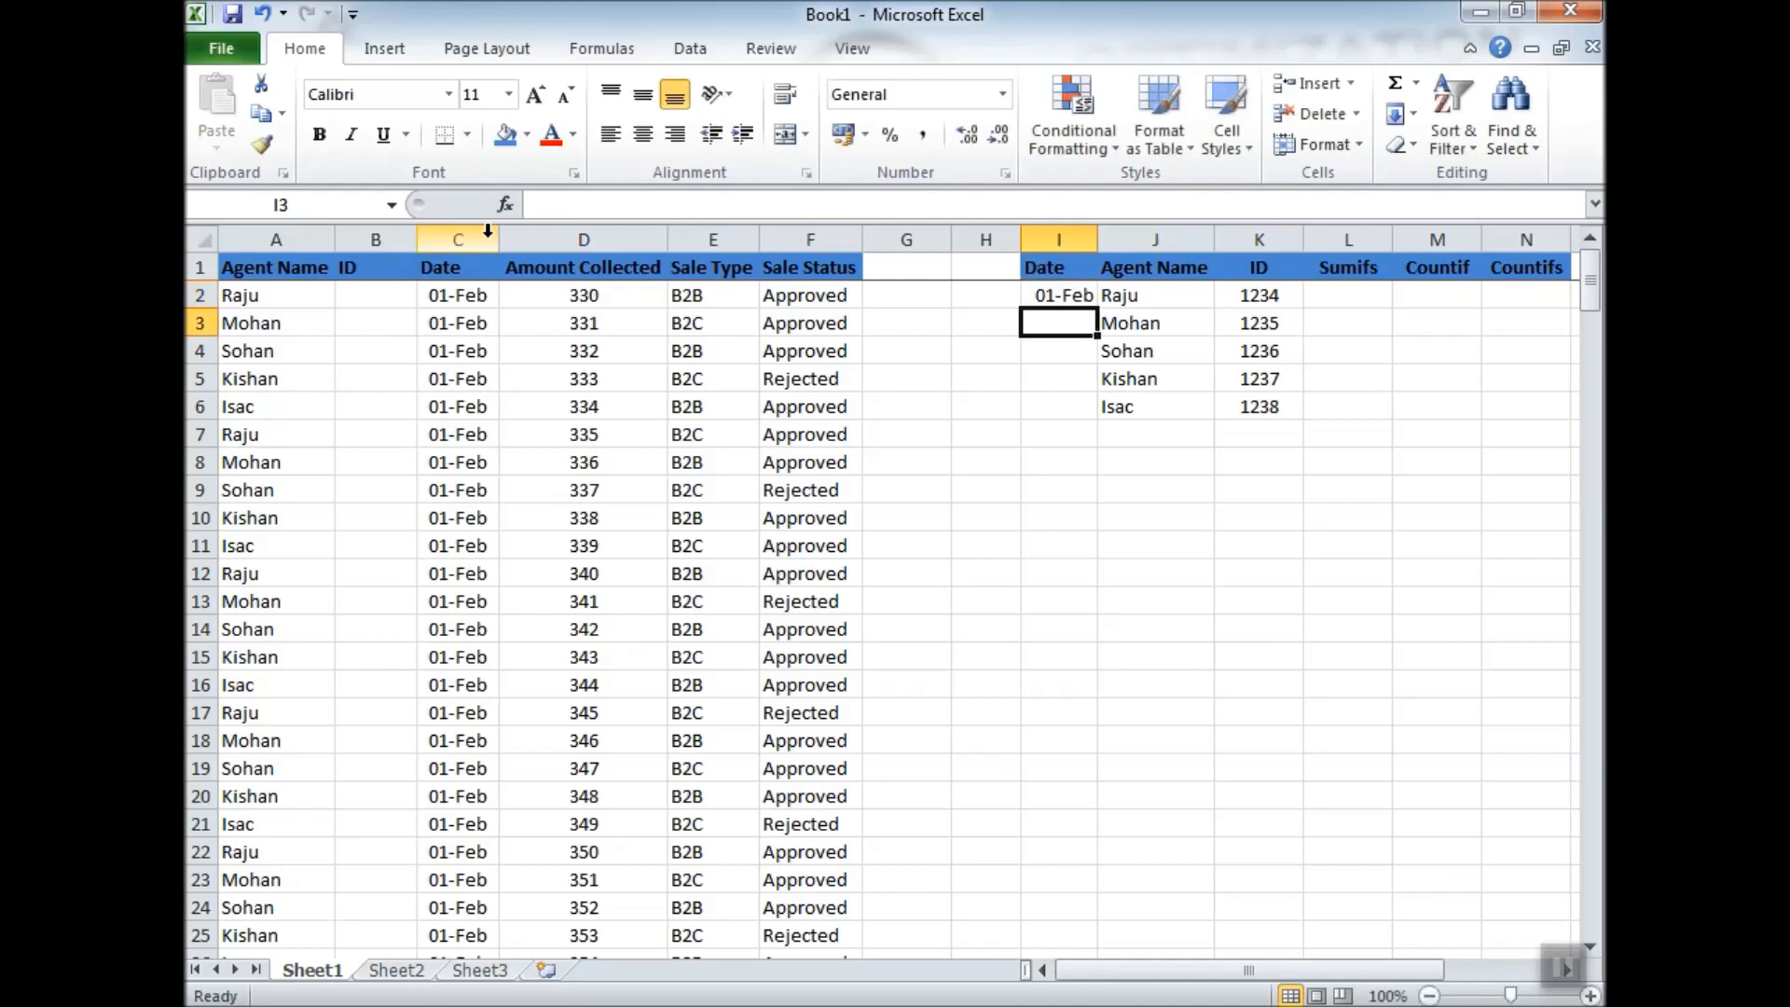
text(=)
key(Up)
text(+1)
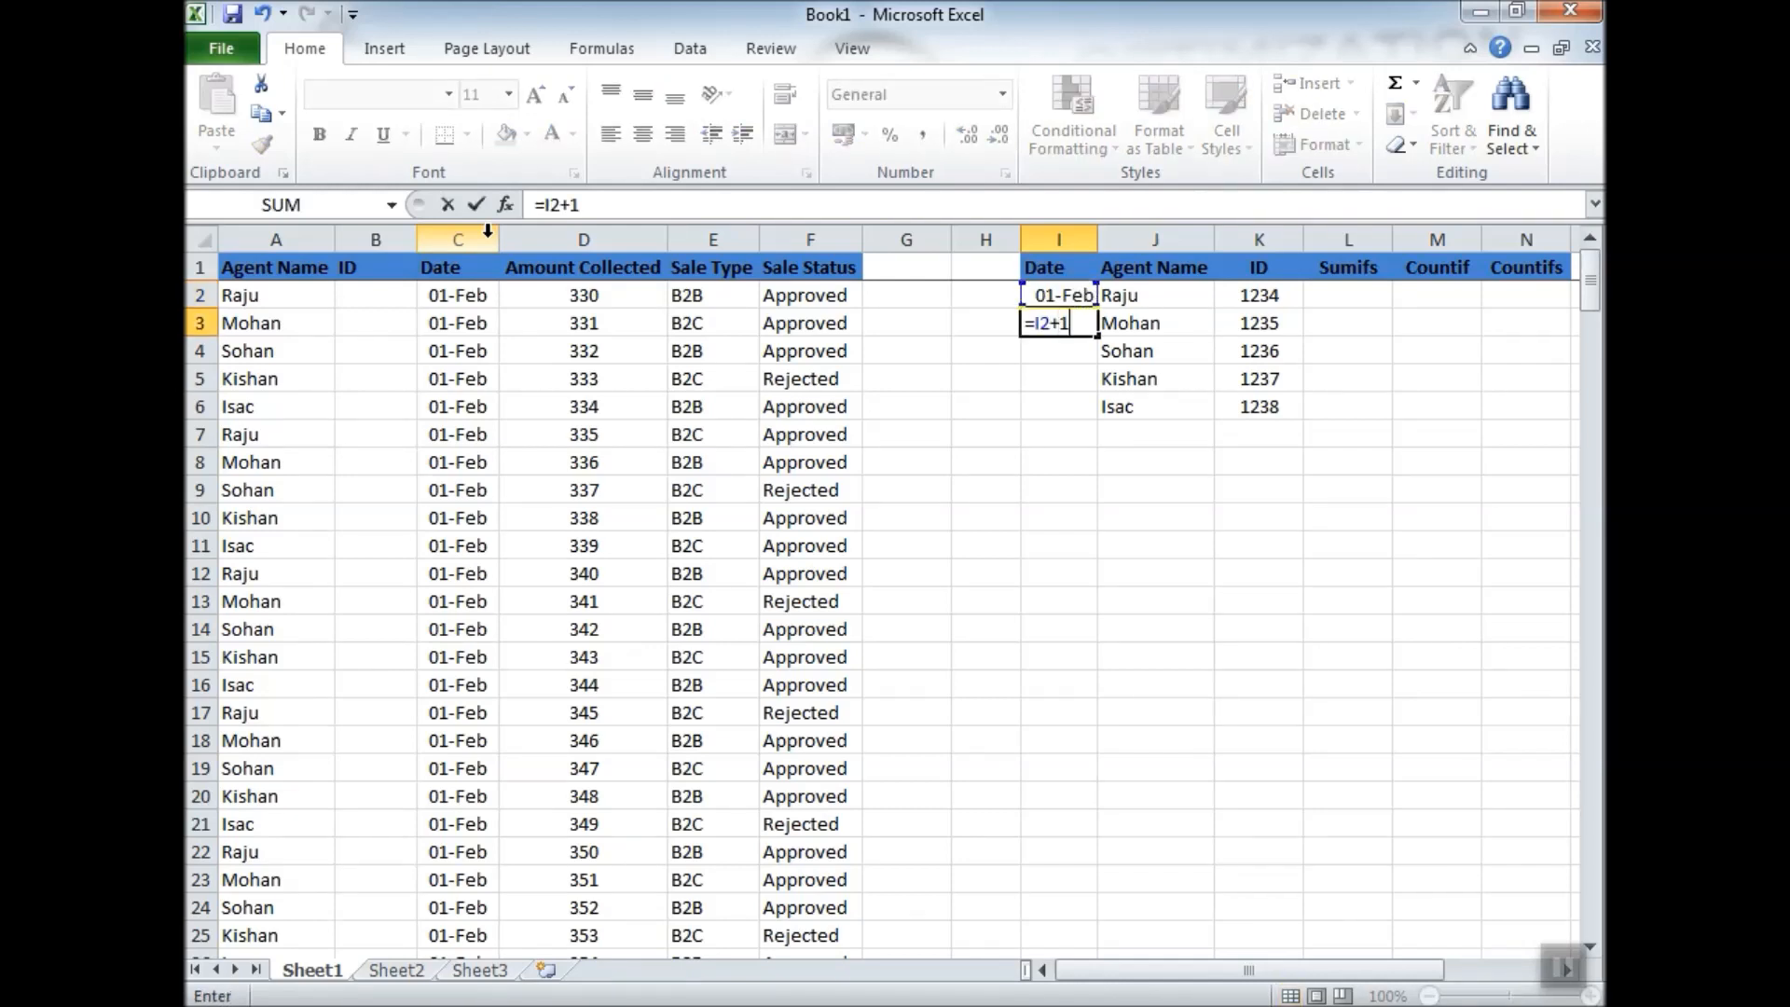
key(Return)
Copy the =I2+1 date formula from I3 down through I6.
key(Up)
key(ctrl+c)
key(shift+Down)
key(shift+Down)
key(shift+Down)
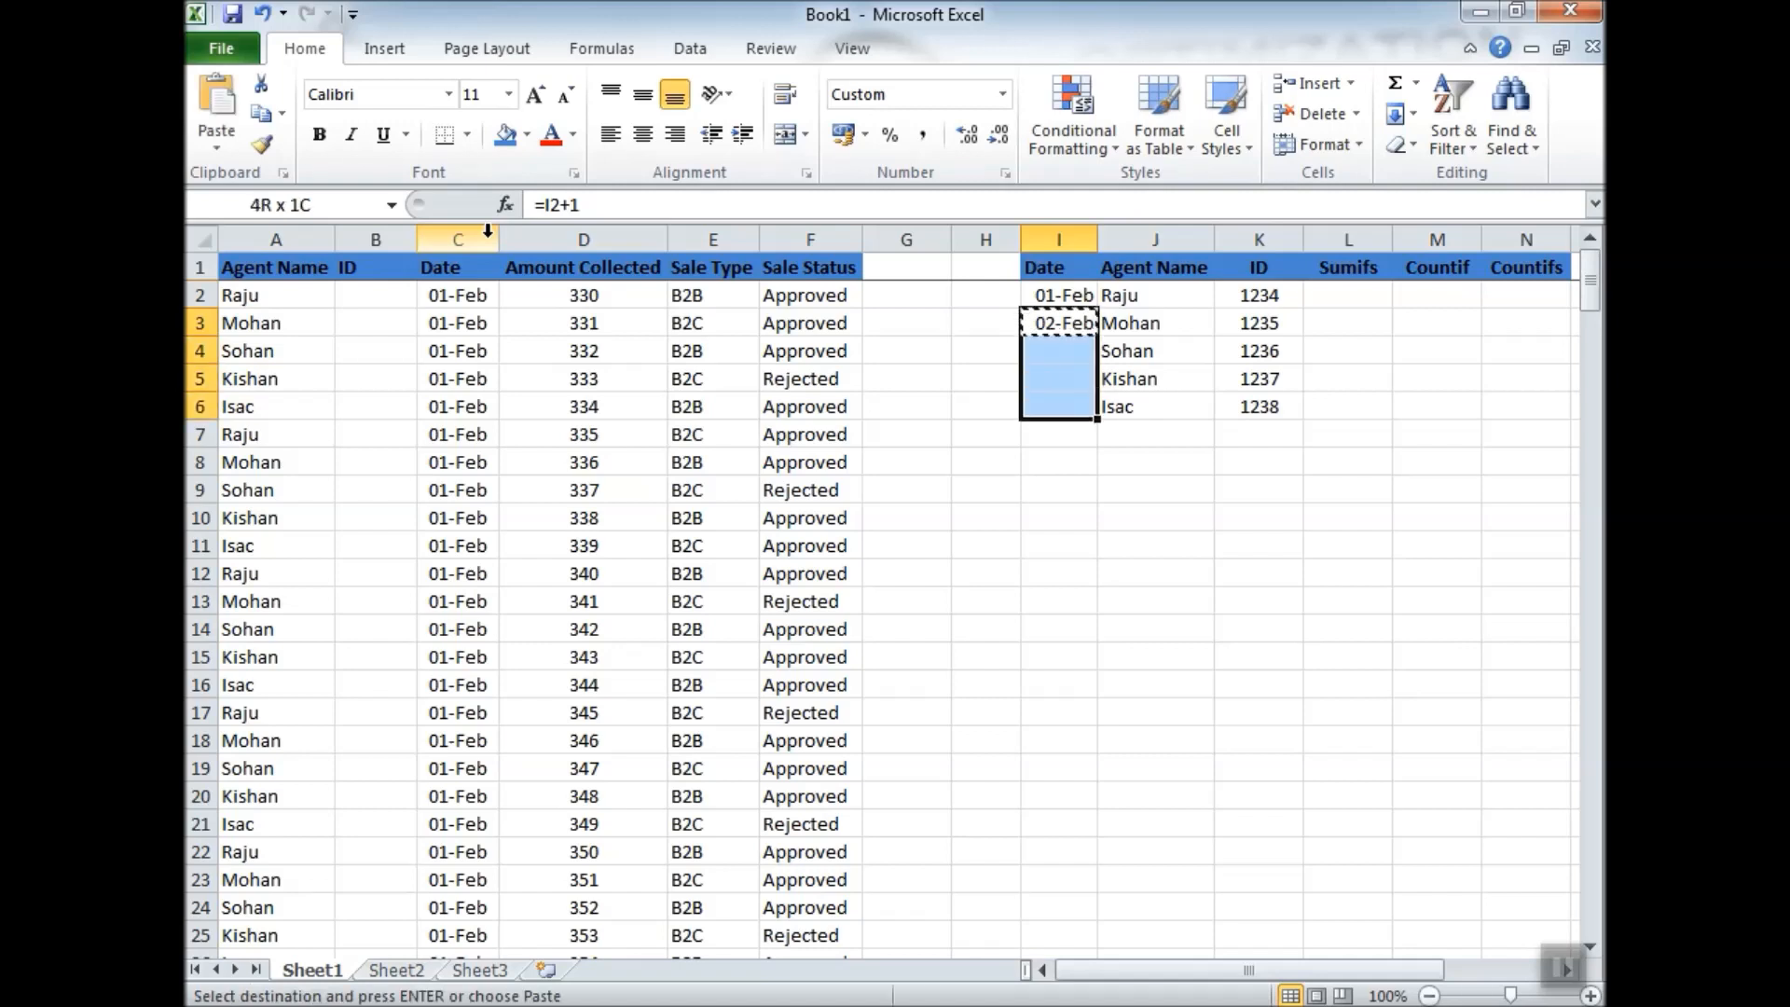
key(ctrl+v)
Check the dates in the data's Date column down to its end against the summary table's dates.
key(Right)
key(Up)
key(Right)
key(Down)
key(Down)
key(Down)
key(Down)
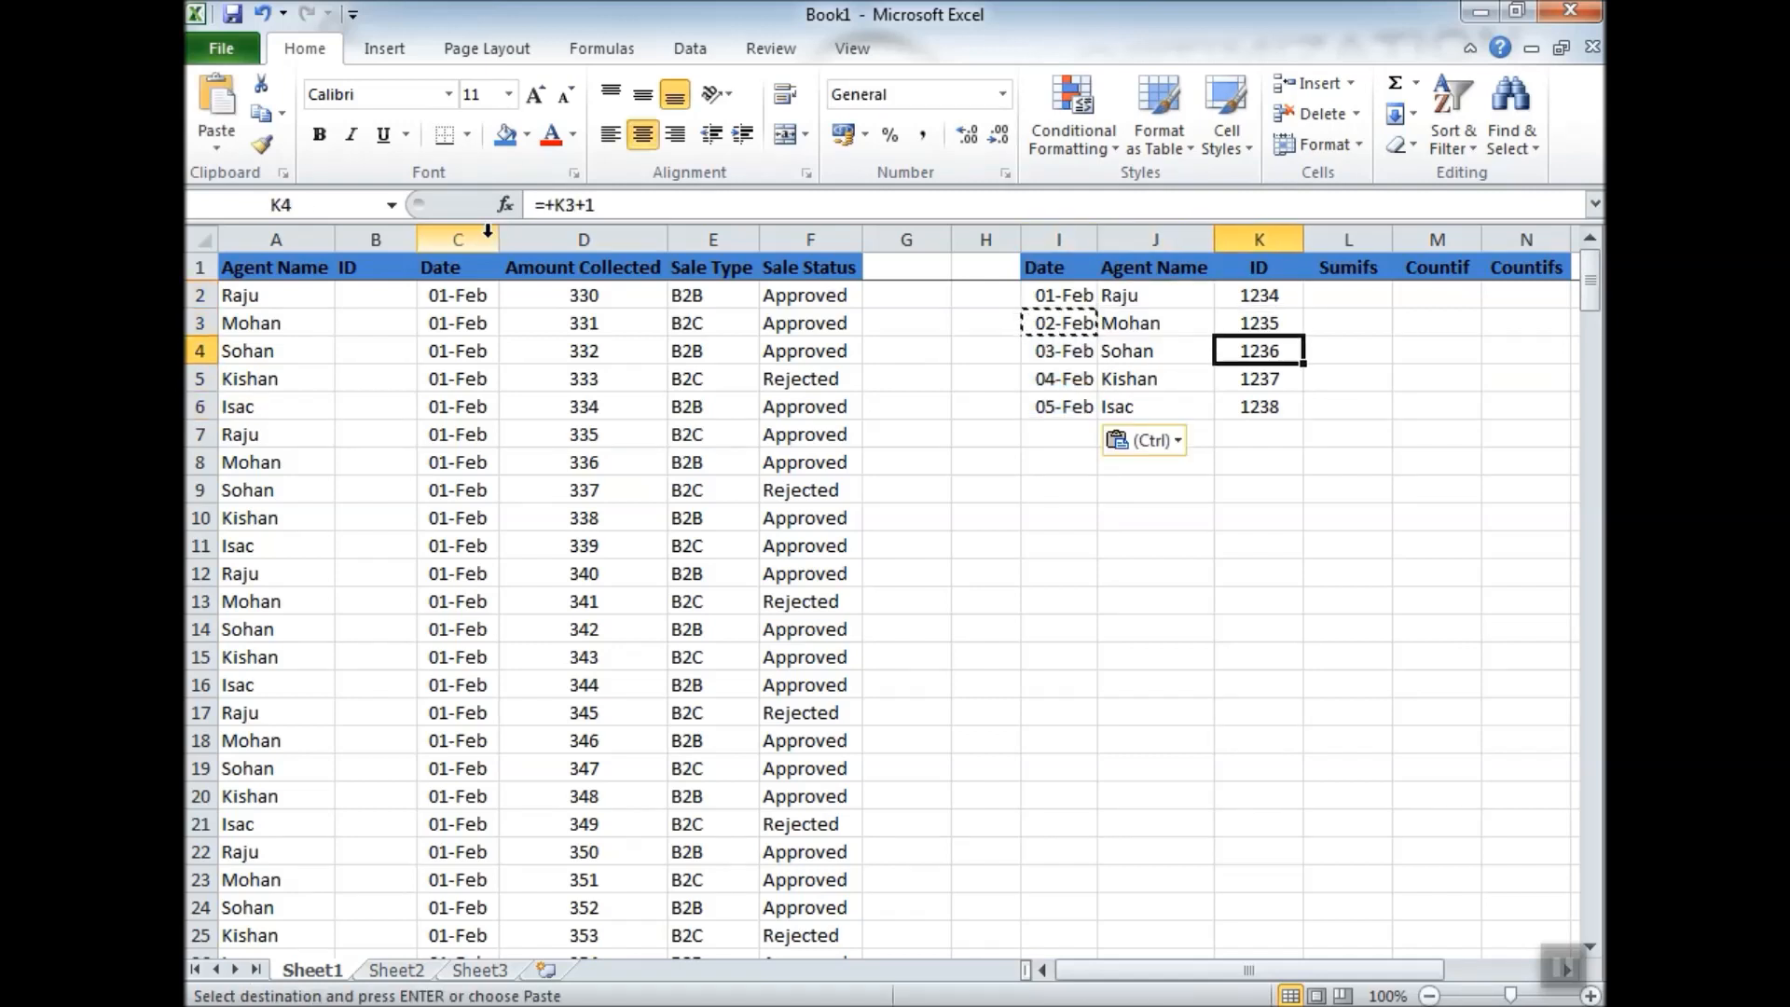
key(Left)
key(Left)
key(Left)
key(Left)
key(Left)
key(Left)
key(Left)
key(Left)
key(Left)
key(Up)
key(Up)
key(Right)
key(Up)
key(Up)
key(ctrl+Down)
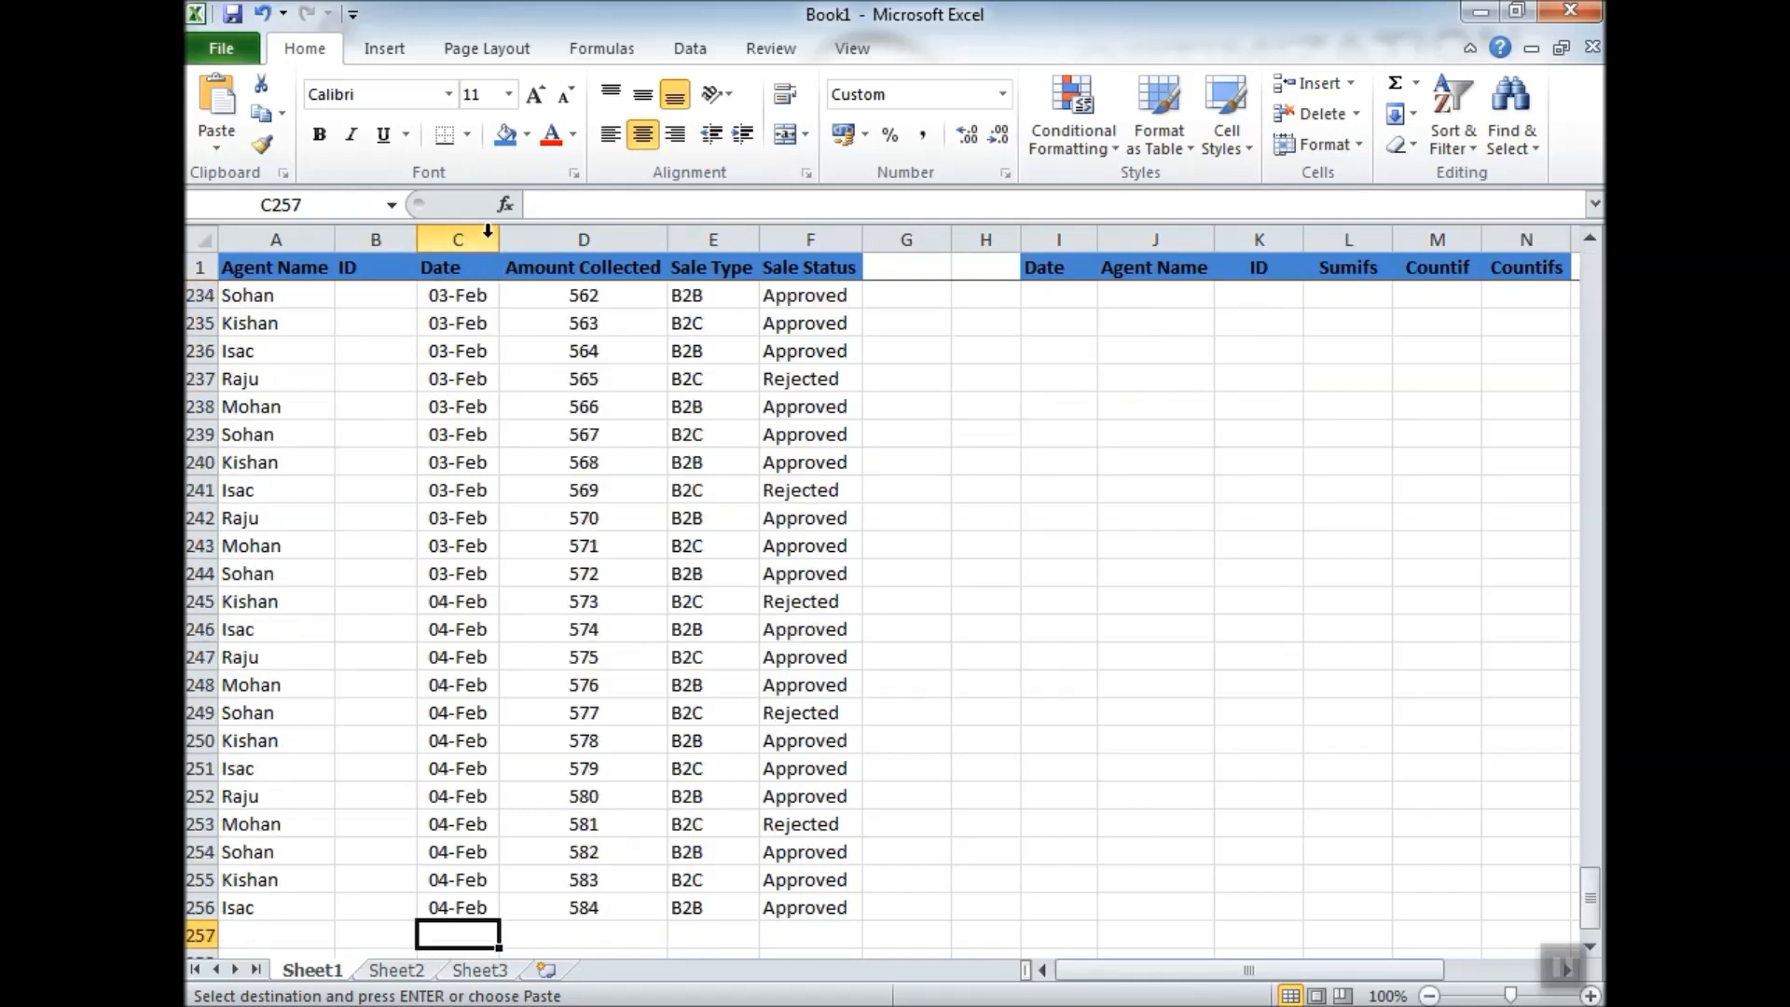
key(ctrl+Up)
key(Down)
key(Right)
key(Right)
key(Right)
key(Right)
key(Right)
key(Right)
key(Down)
key(Down)
key(Down)
key(Down)
Start a SUMIFS formula in L2 with D:D as the sum range, A:A as the first criteria range and J2 as its criterion.
key(Escape)
key(Right)
key(Up)
key(Up)
key(Right)
key(Up)
key(Right)
key(Up)
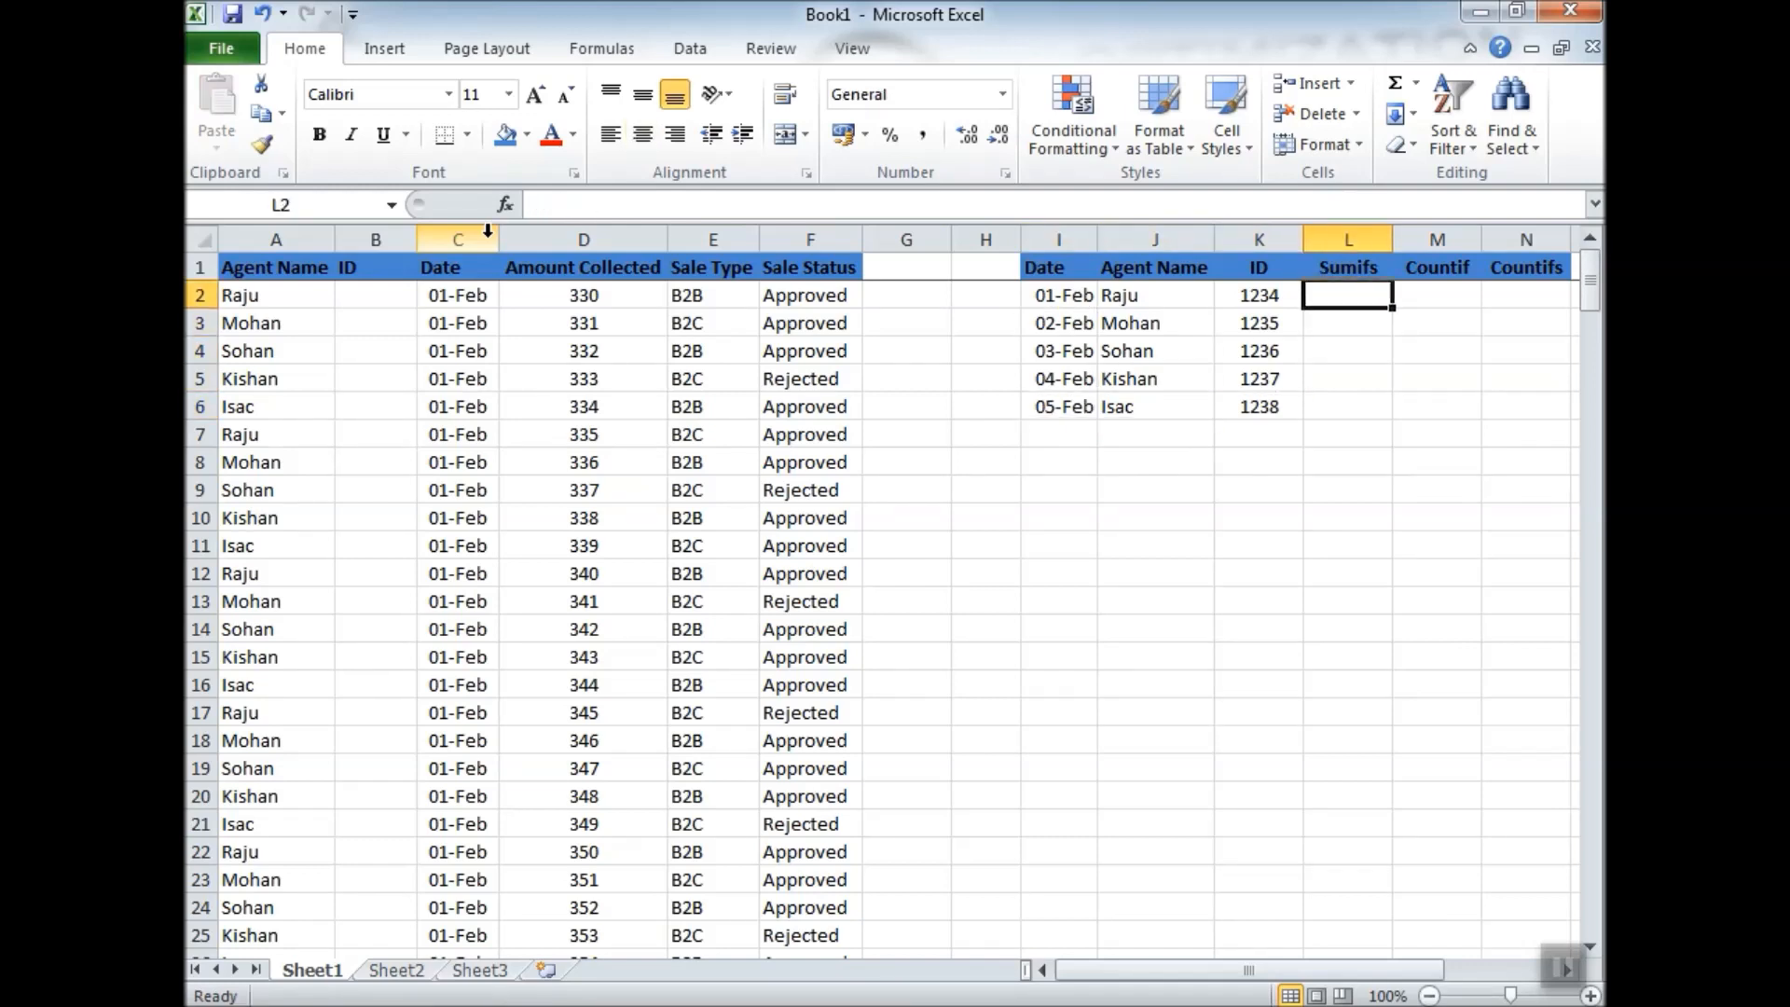
text(=sumifs)
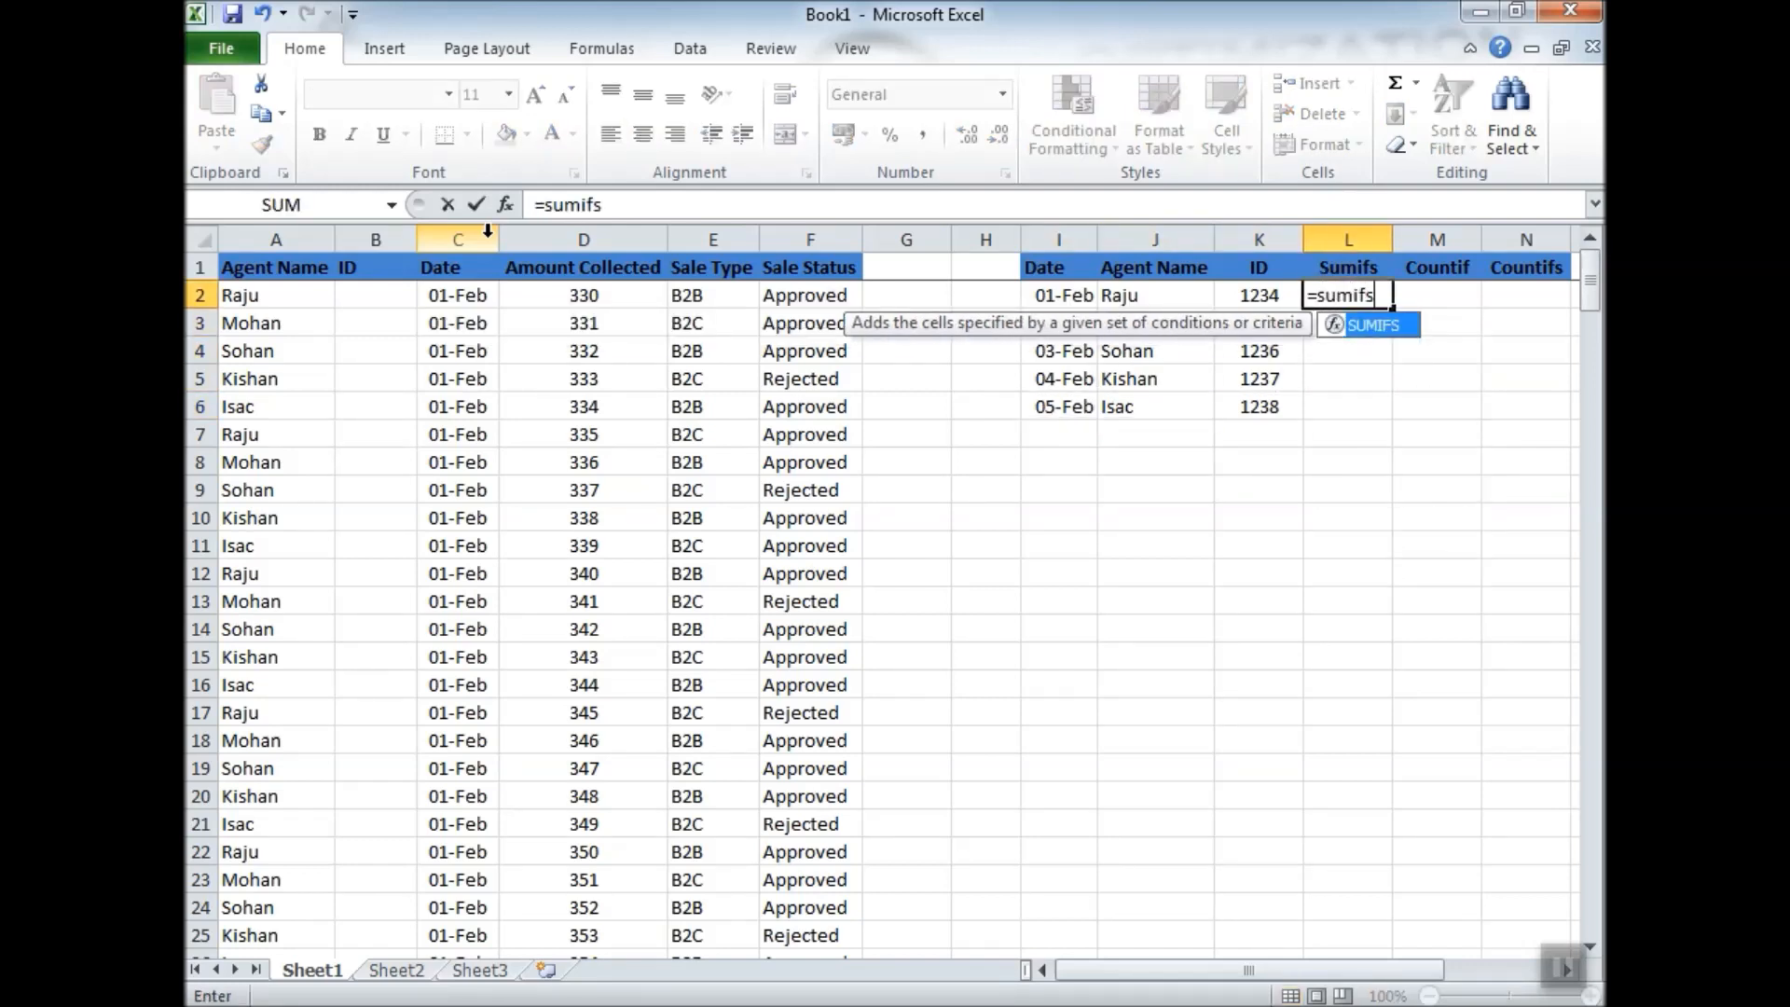
key(Tab)
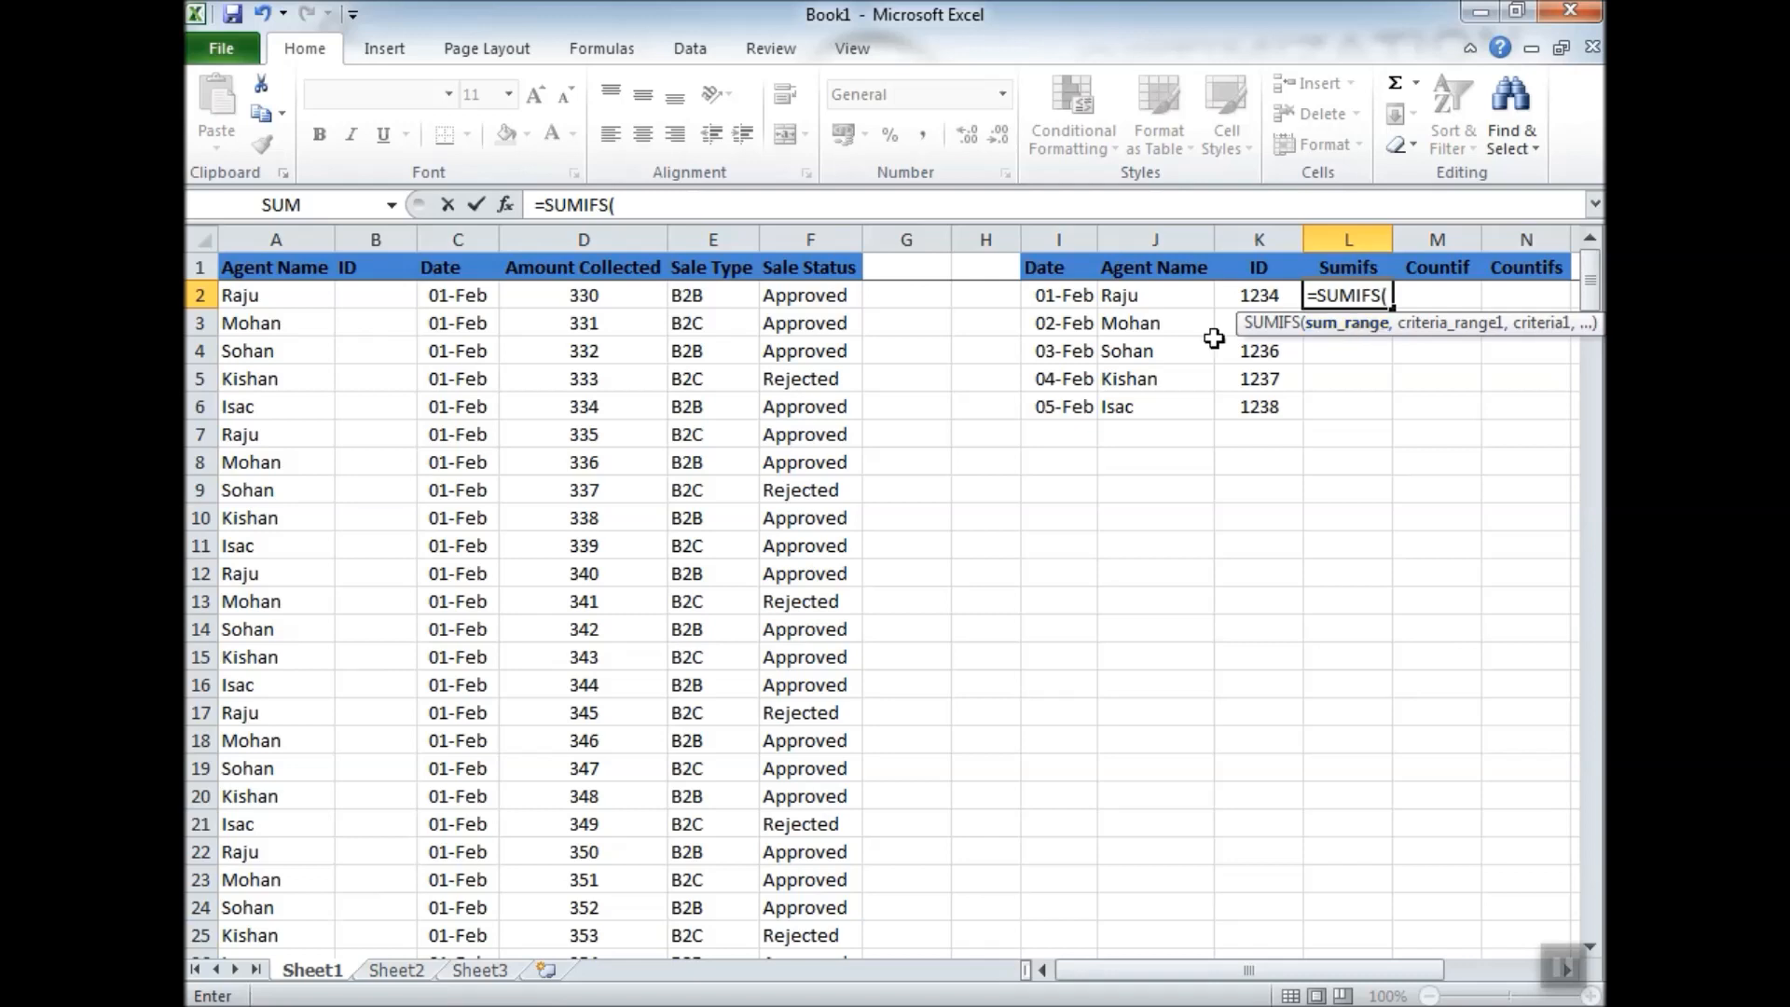
click(639, 233)
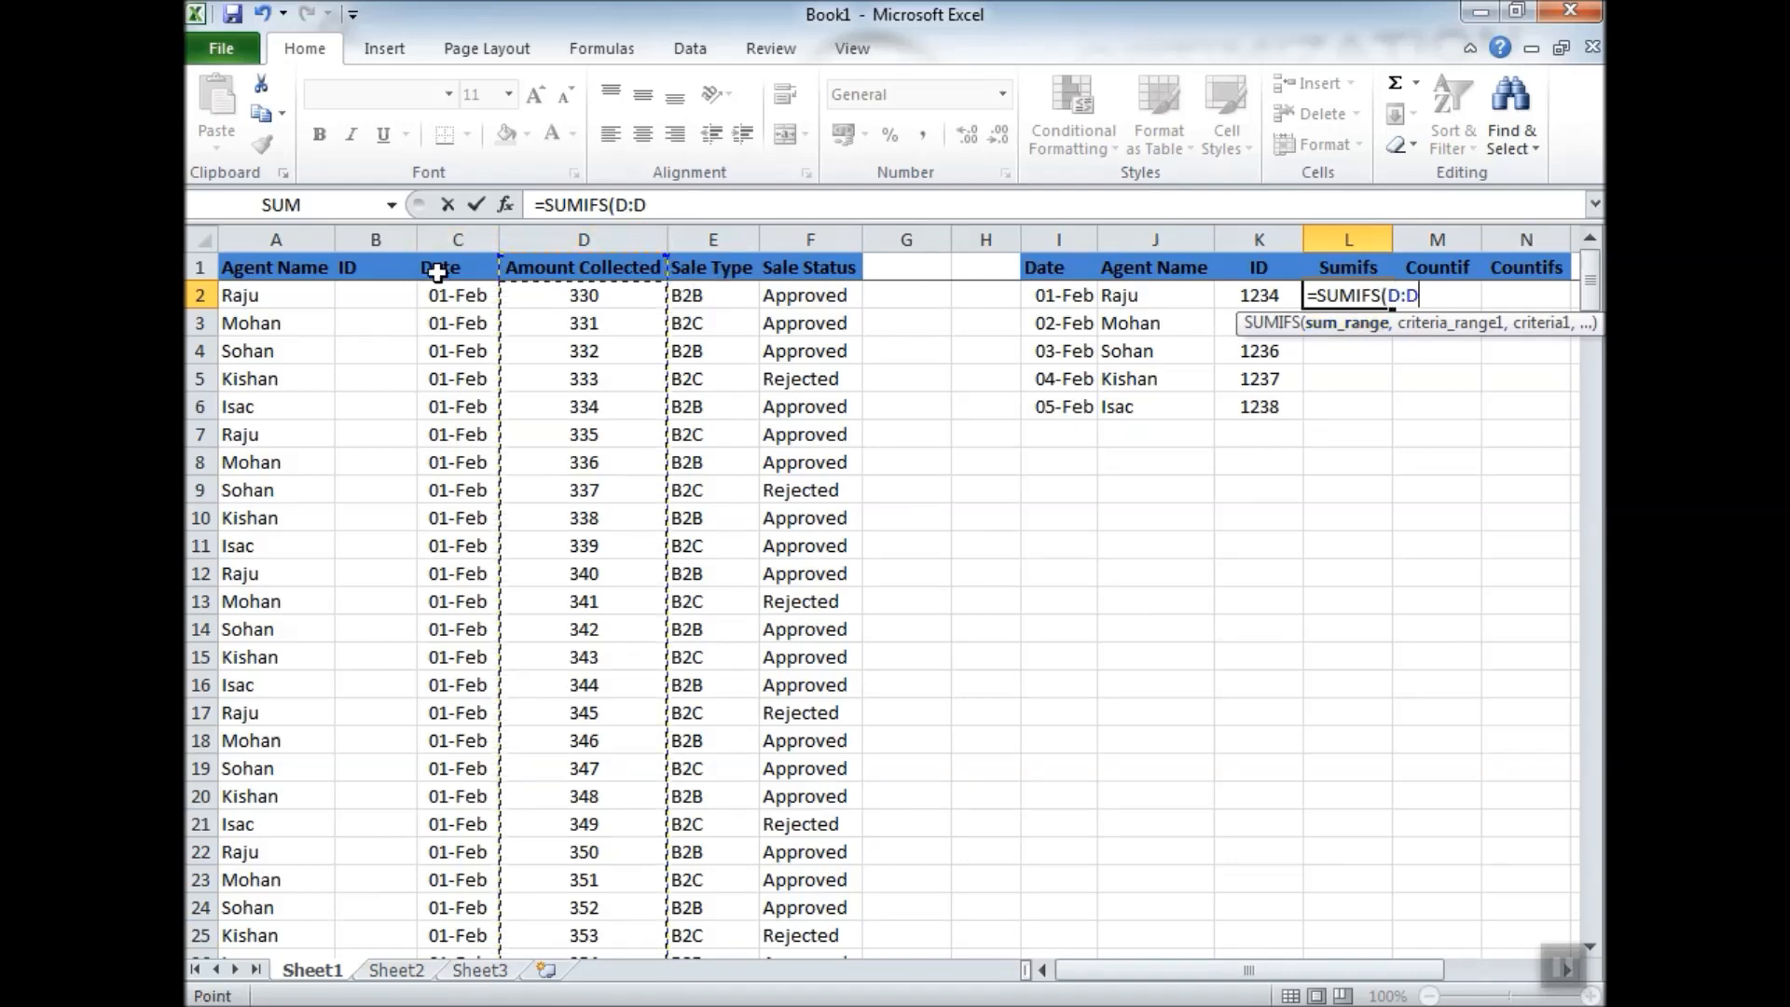
text(,)
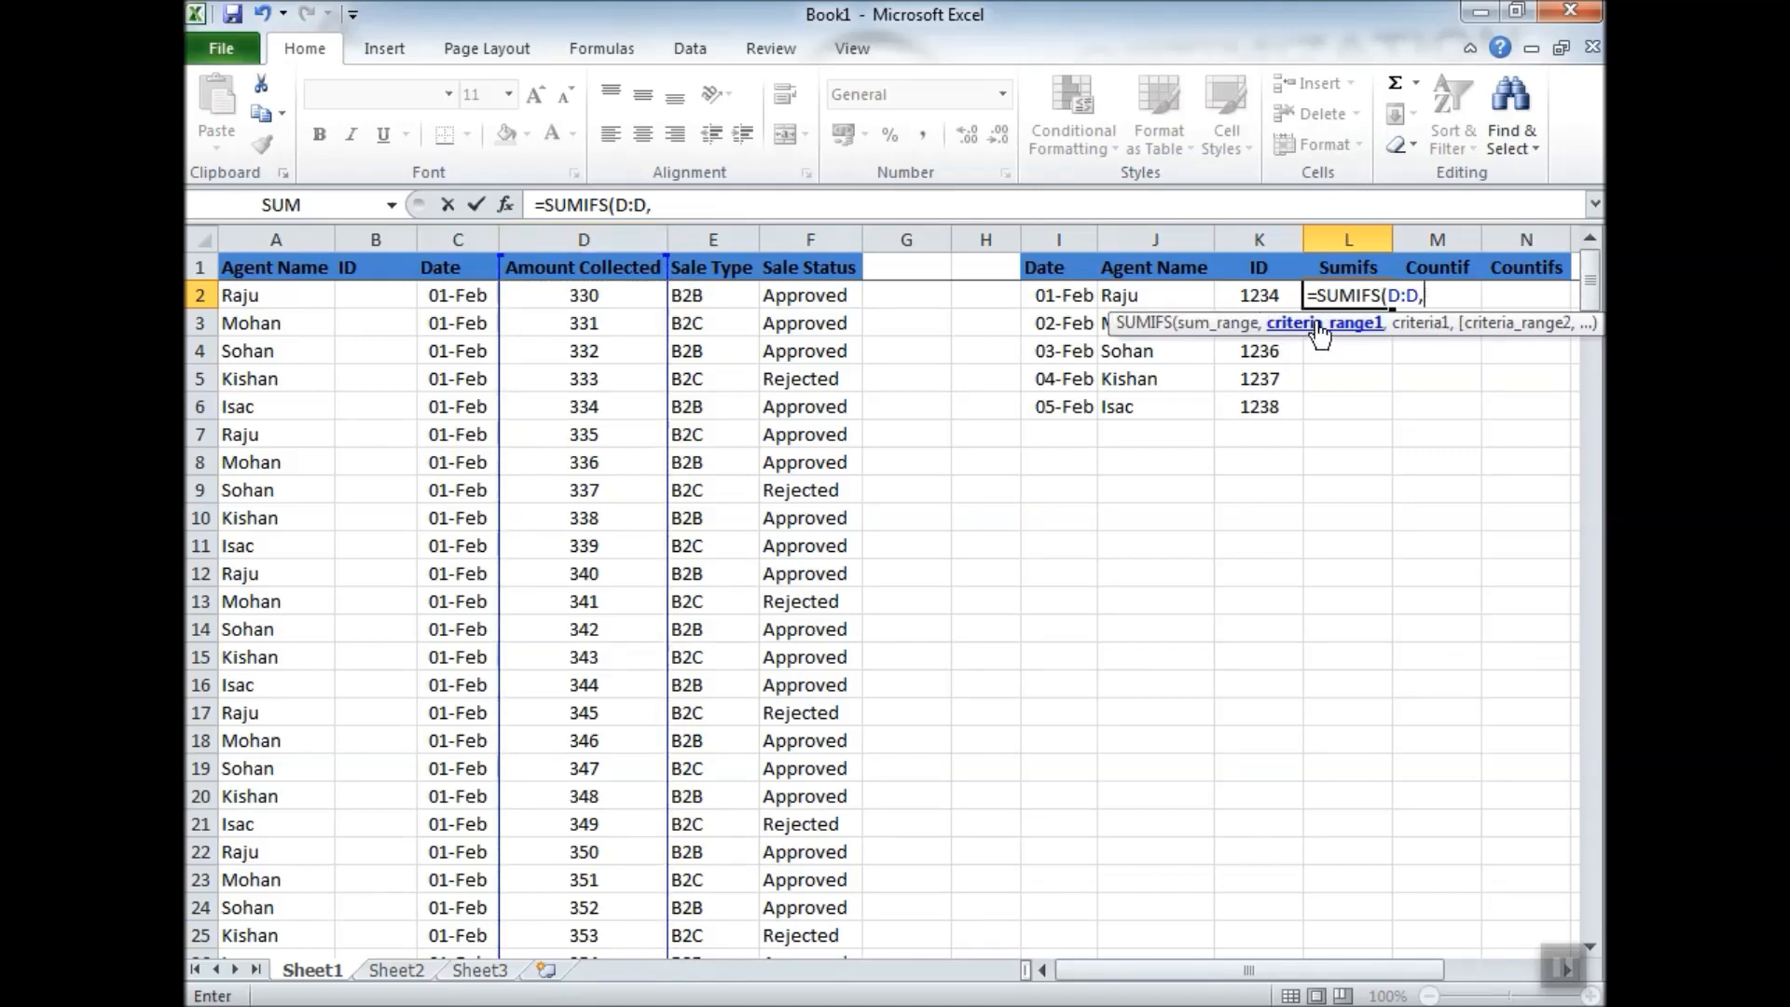
click(264, 230)
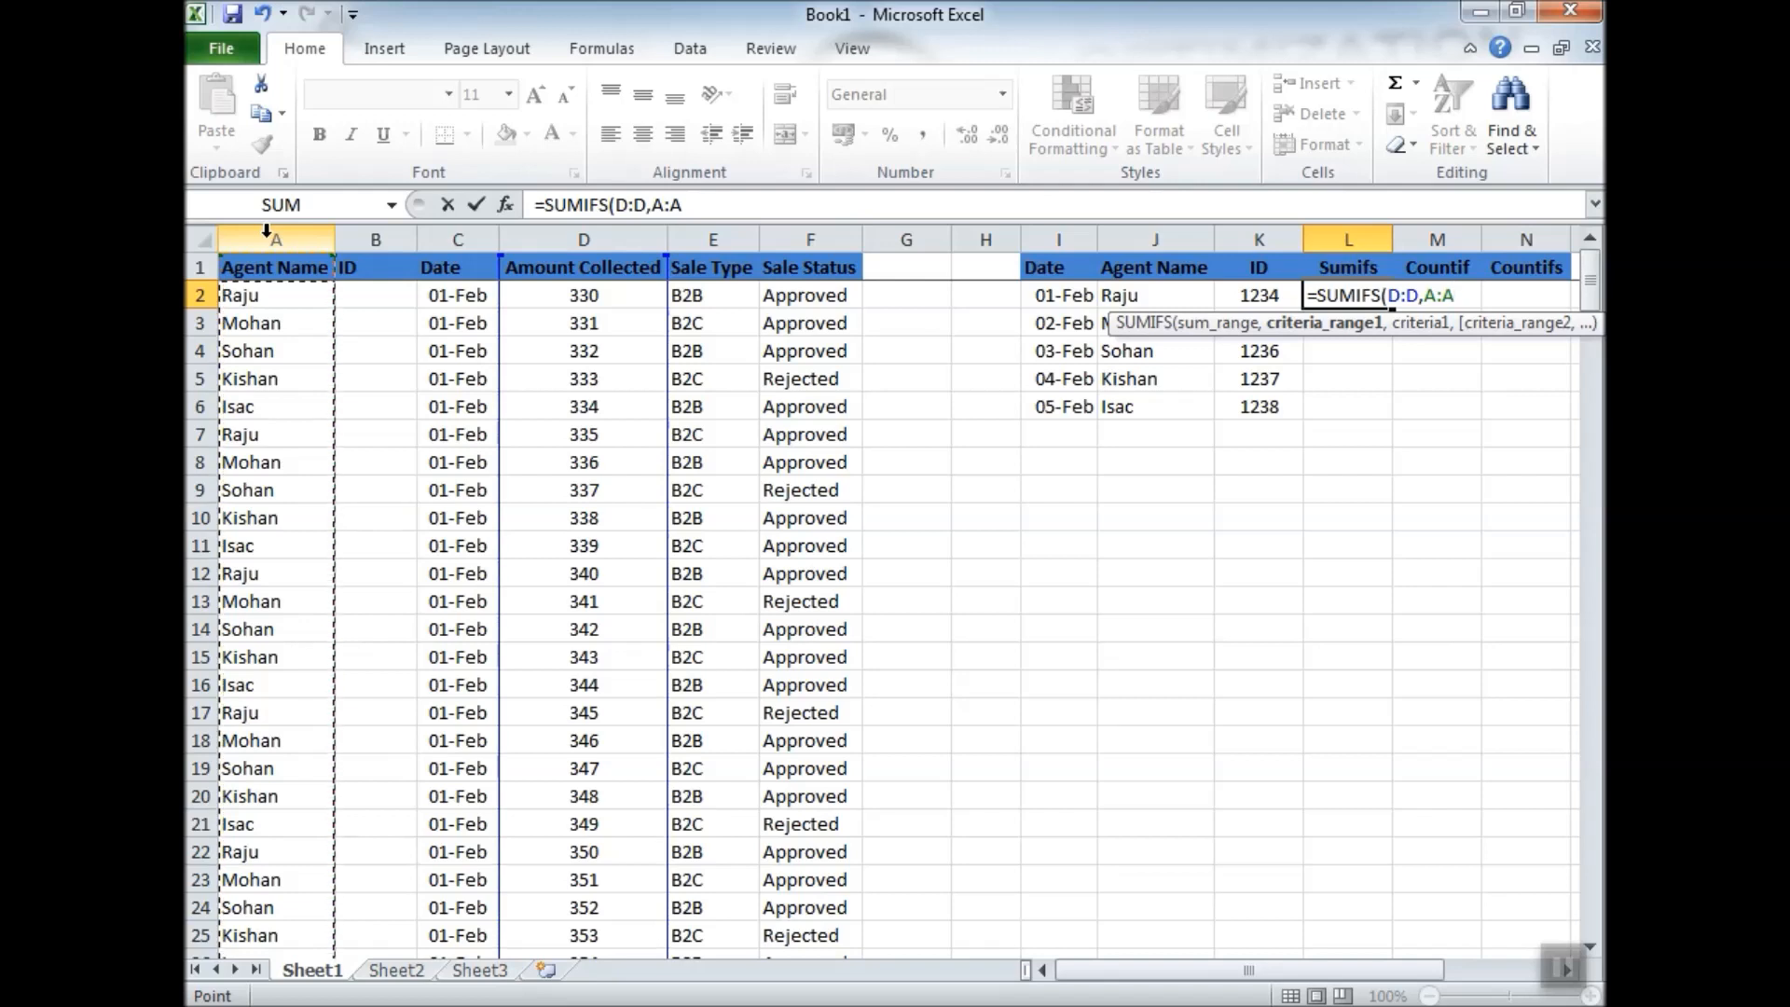
text(,)
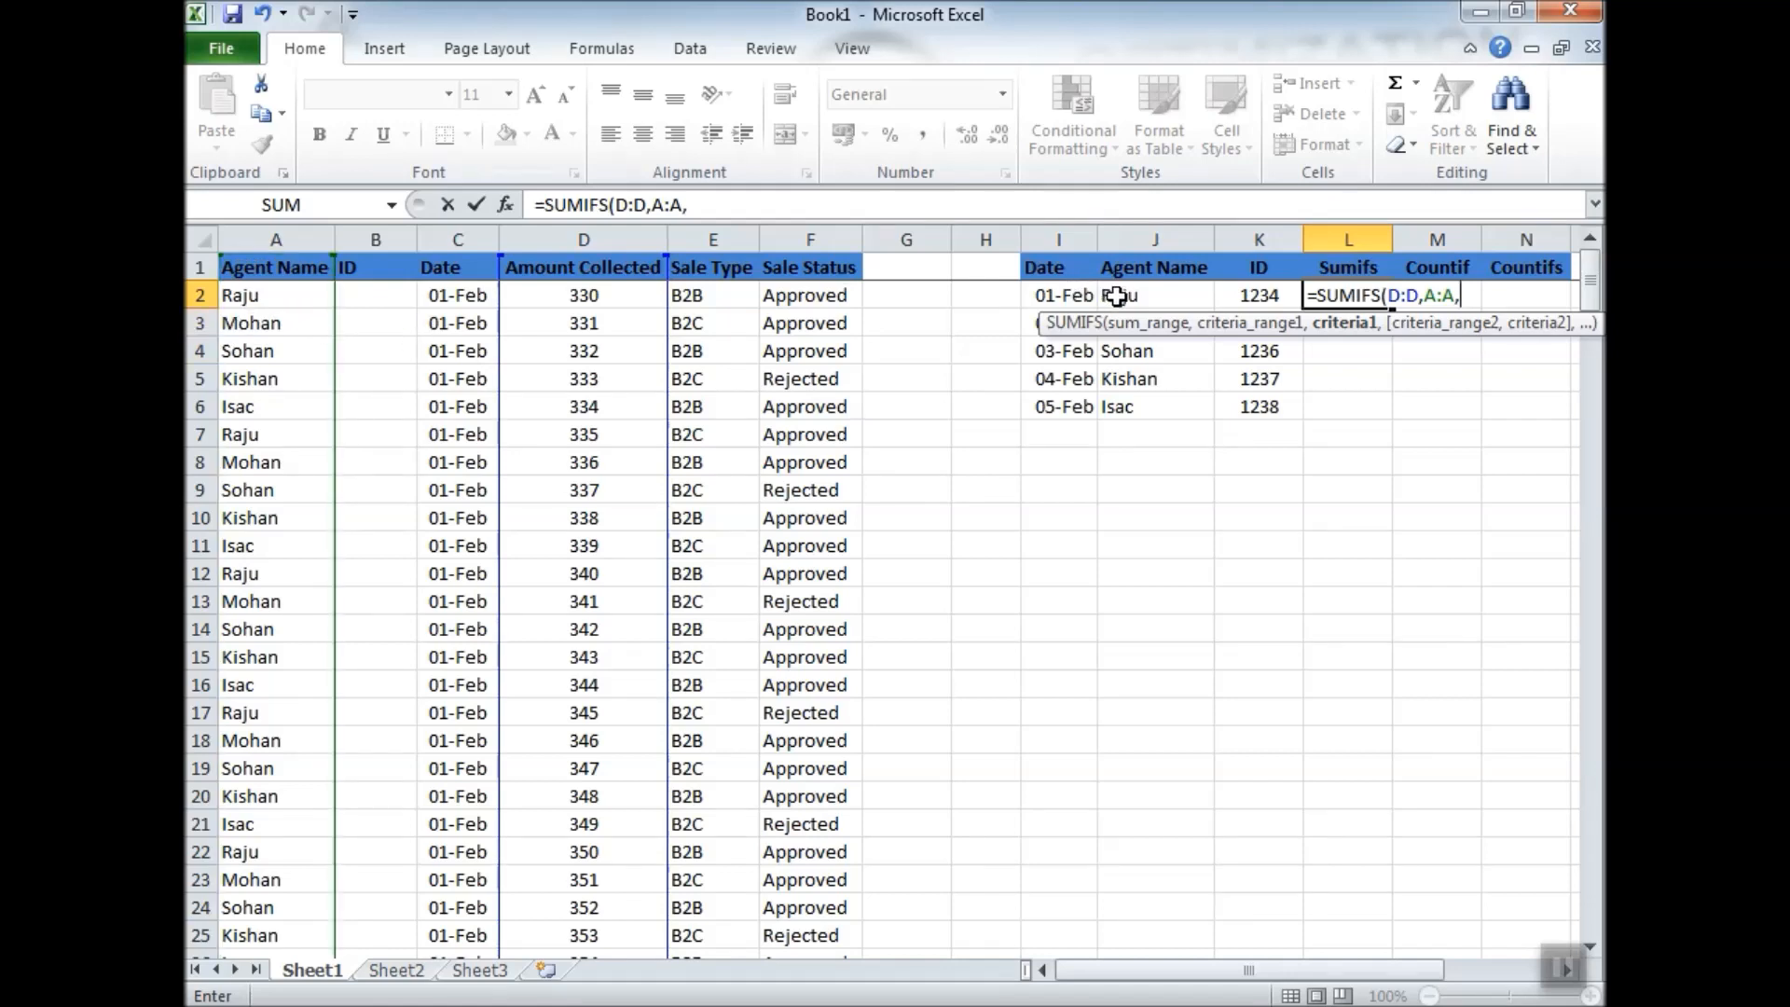
click(1119, 298)
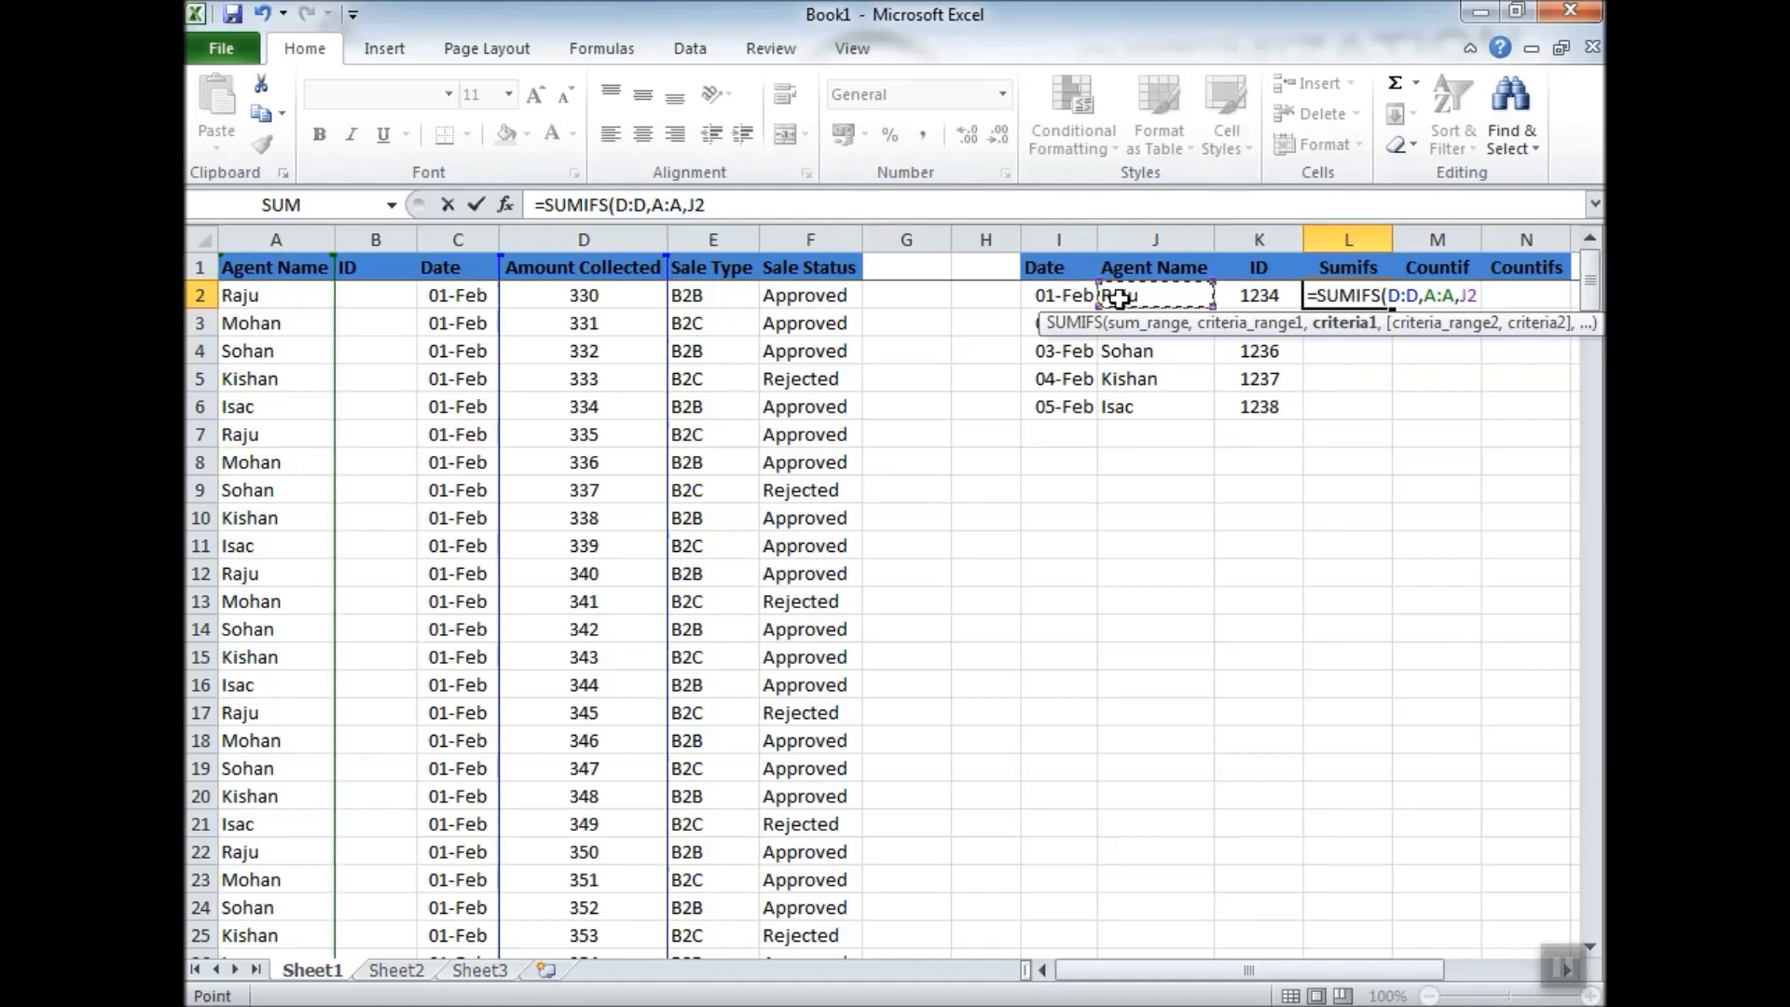
Add C:C with criterion I2 as the second condition and complete the formula =SUMIFS(D:D,A:A,J2,C:C,I2) in L2.
text(,)
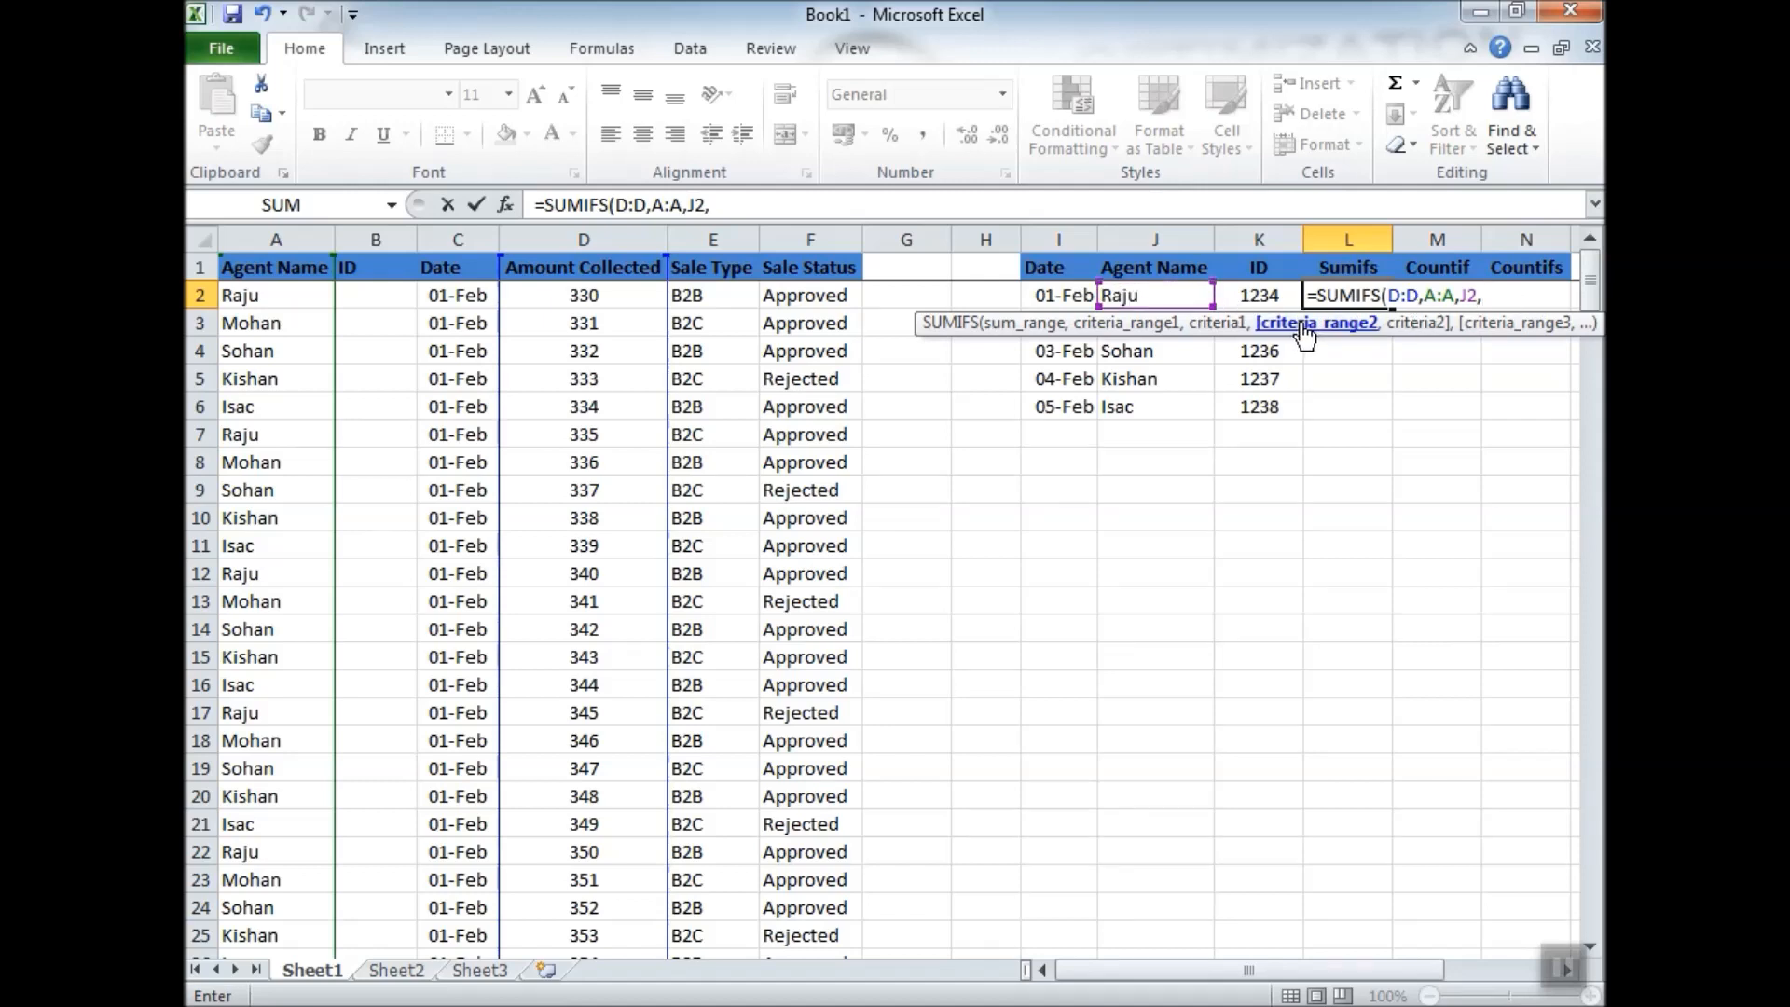
click(482, 239)
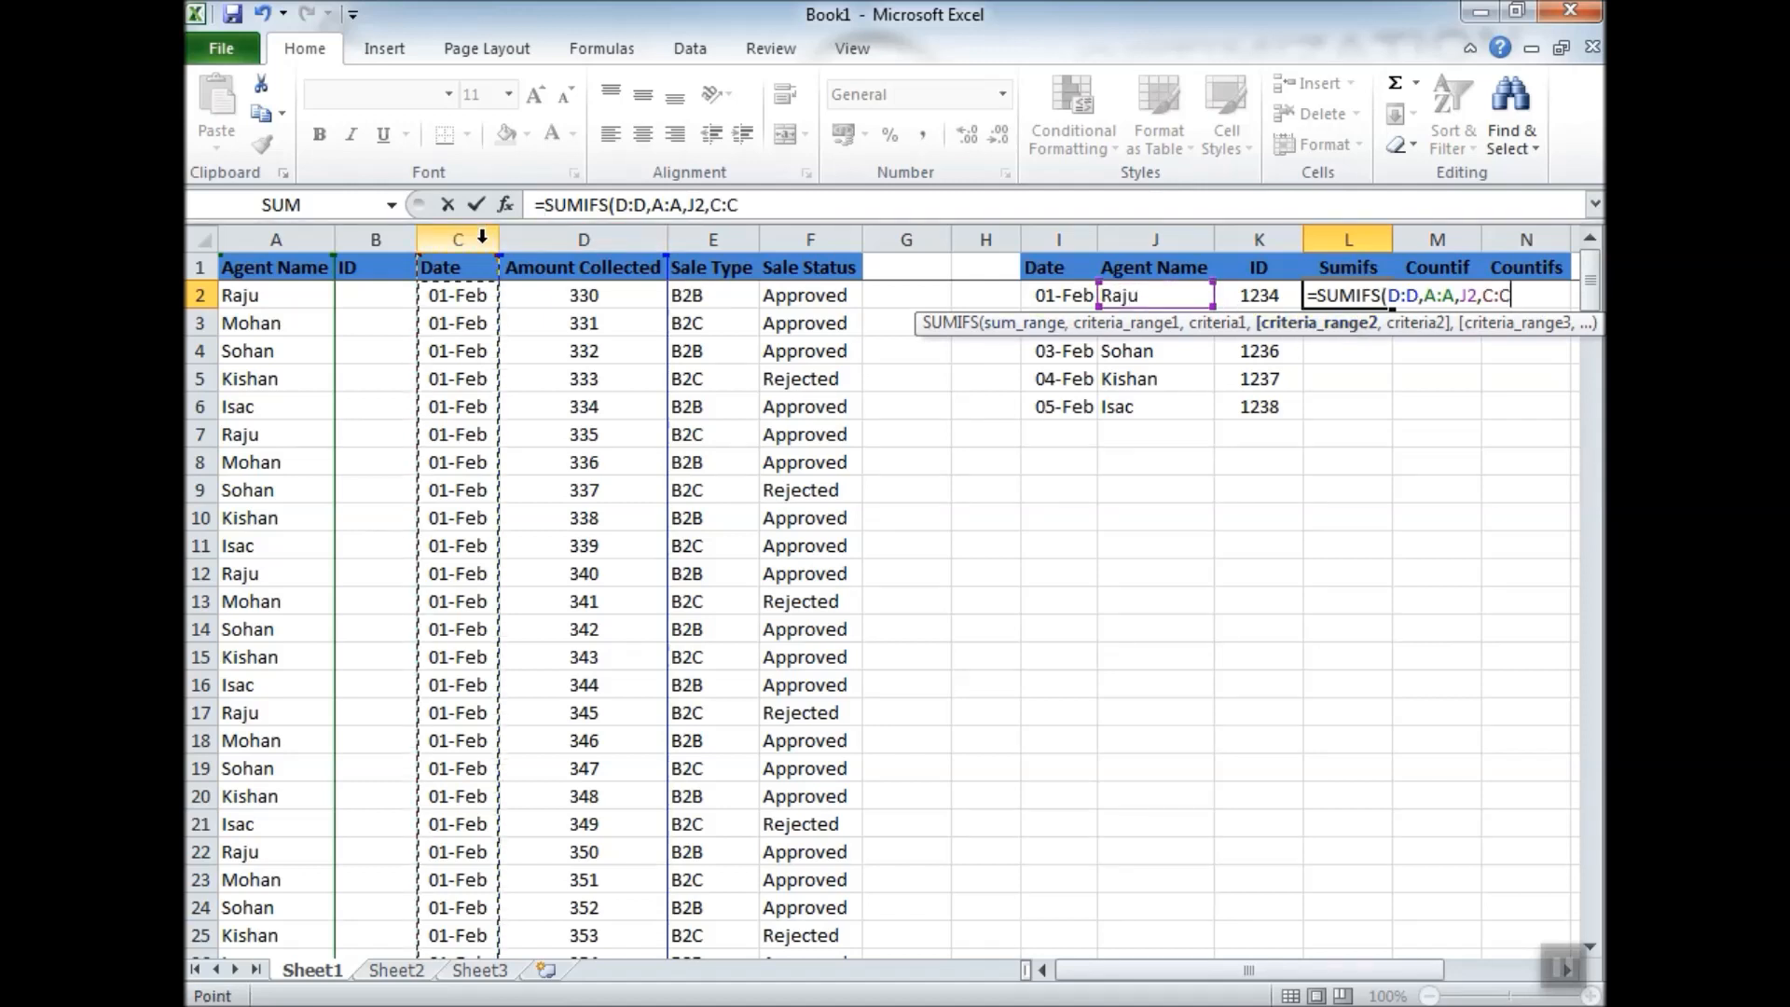
text(,)
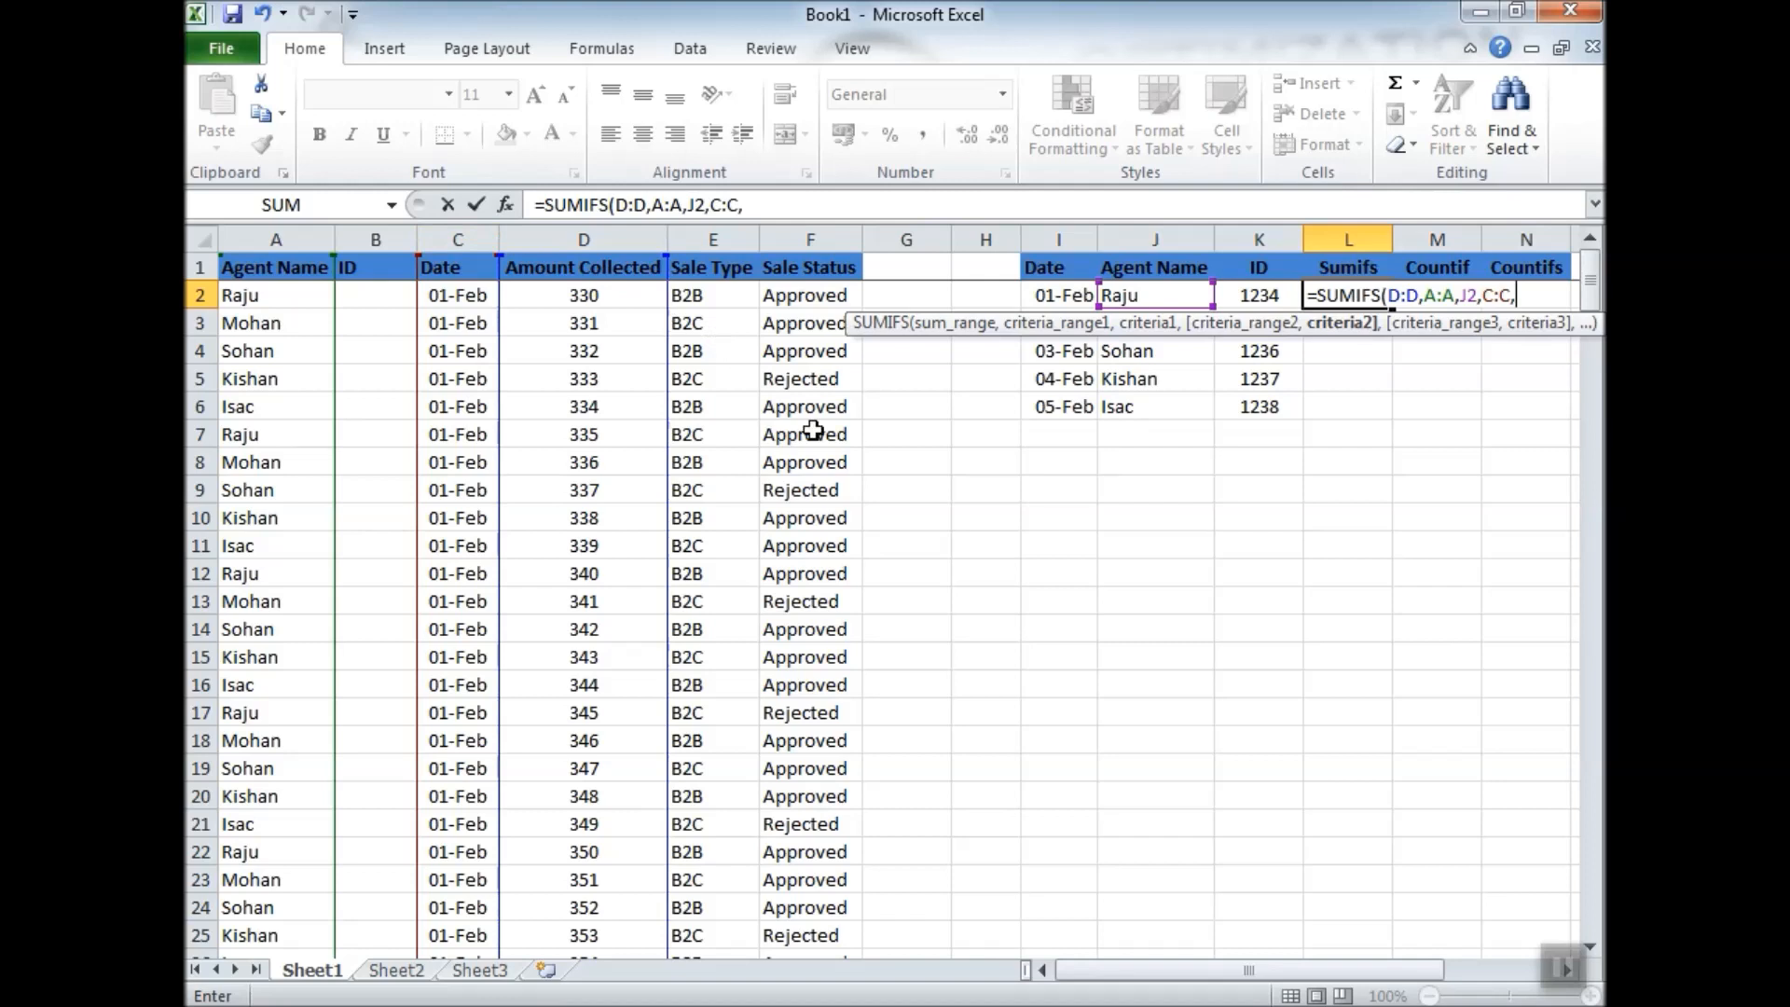
click(1064, 296)
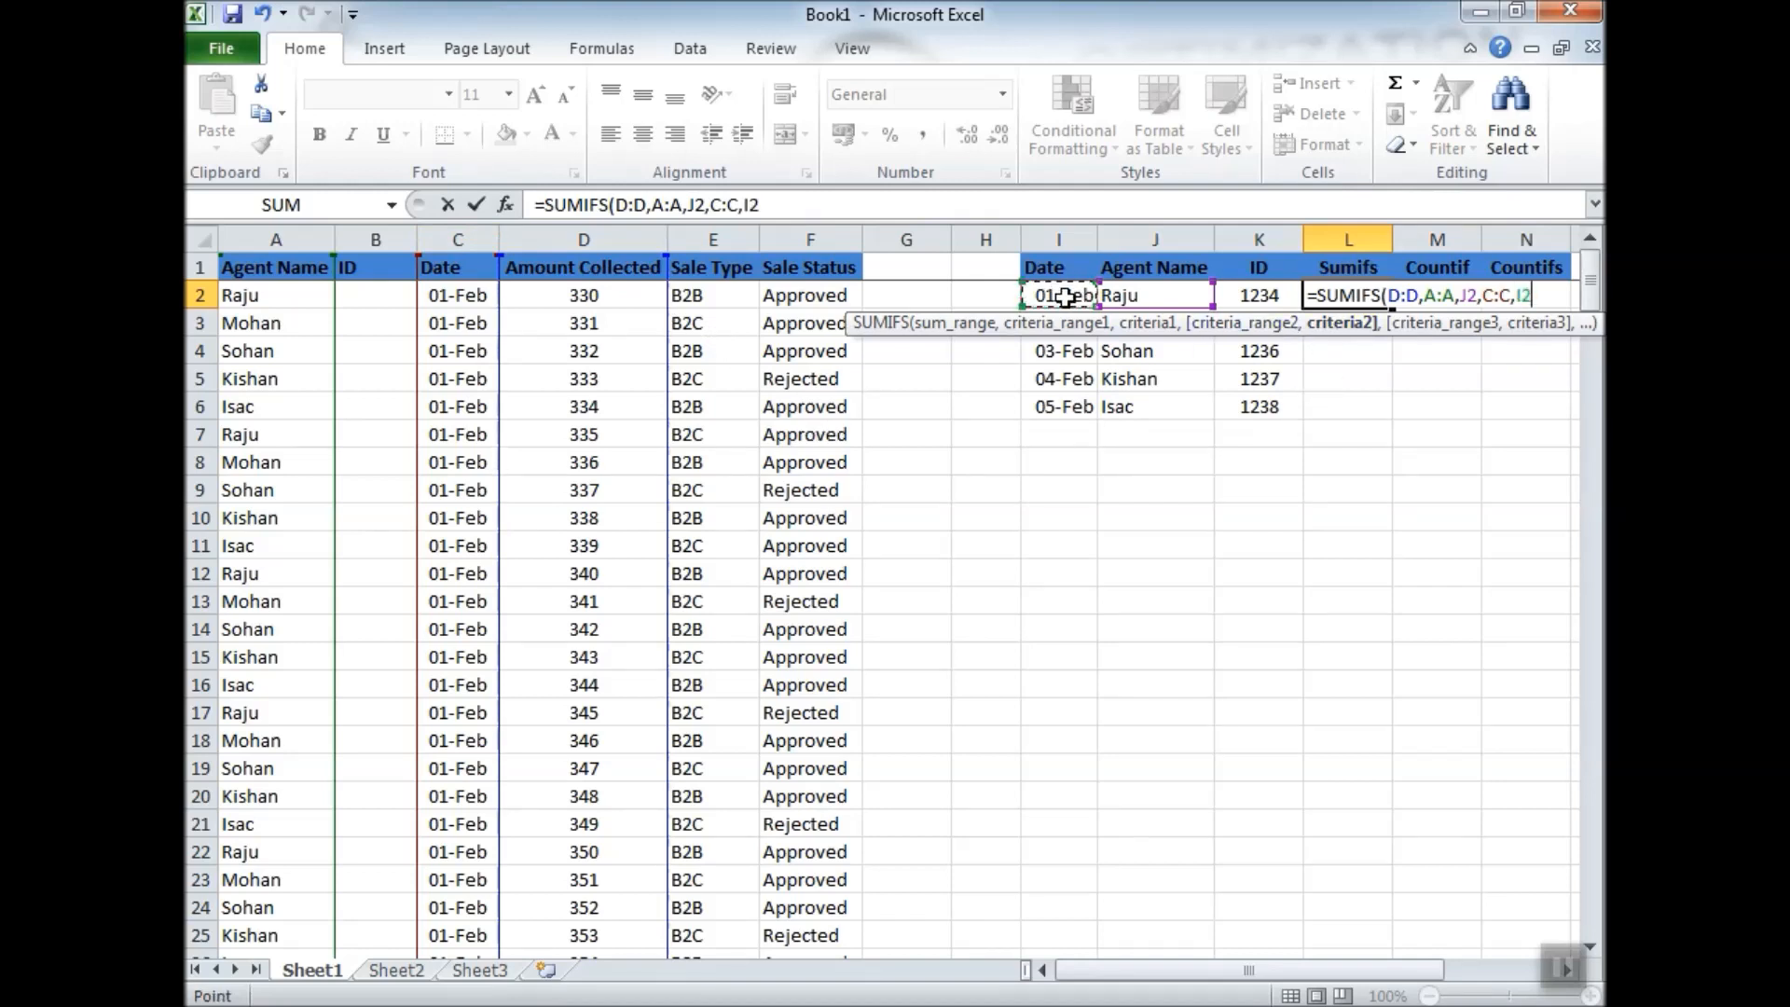
text())
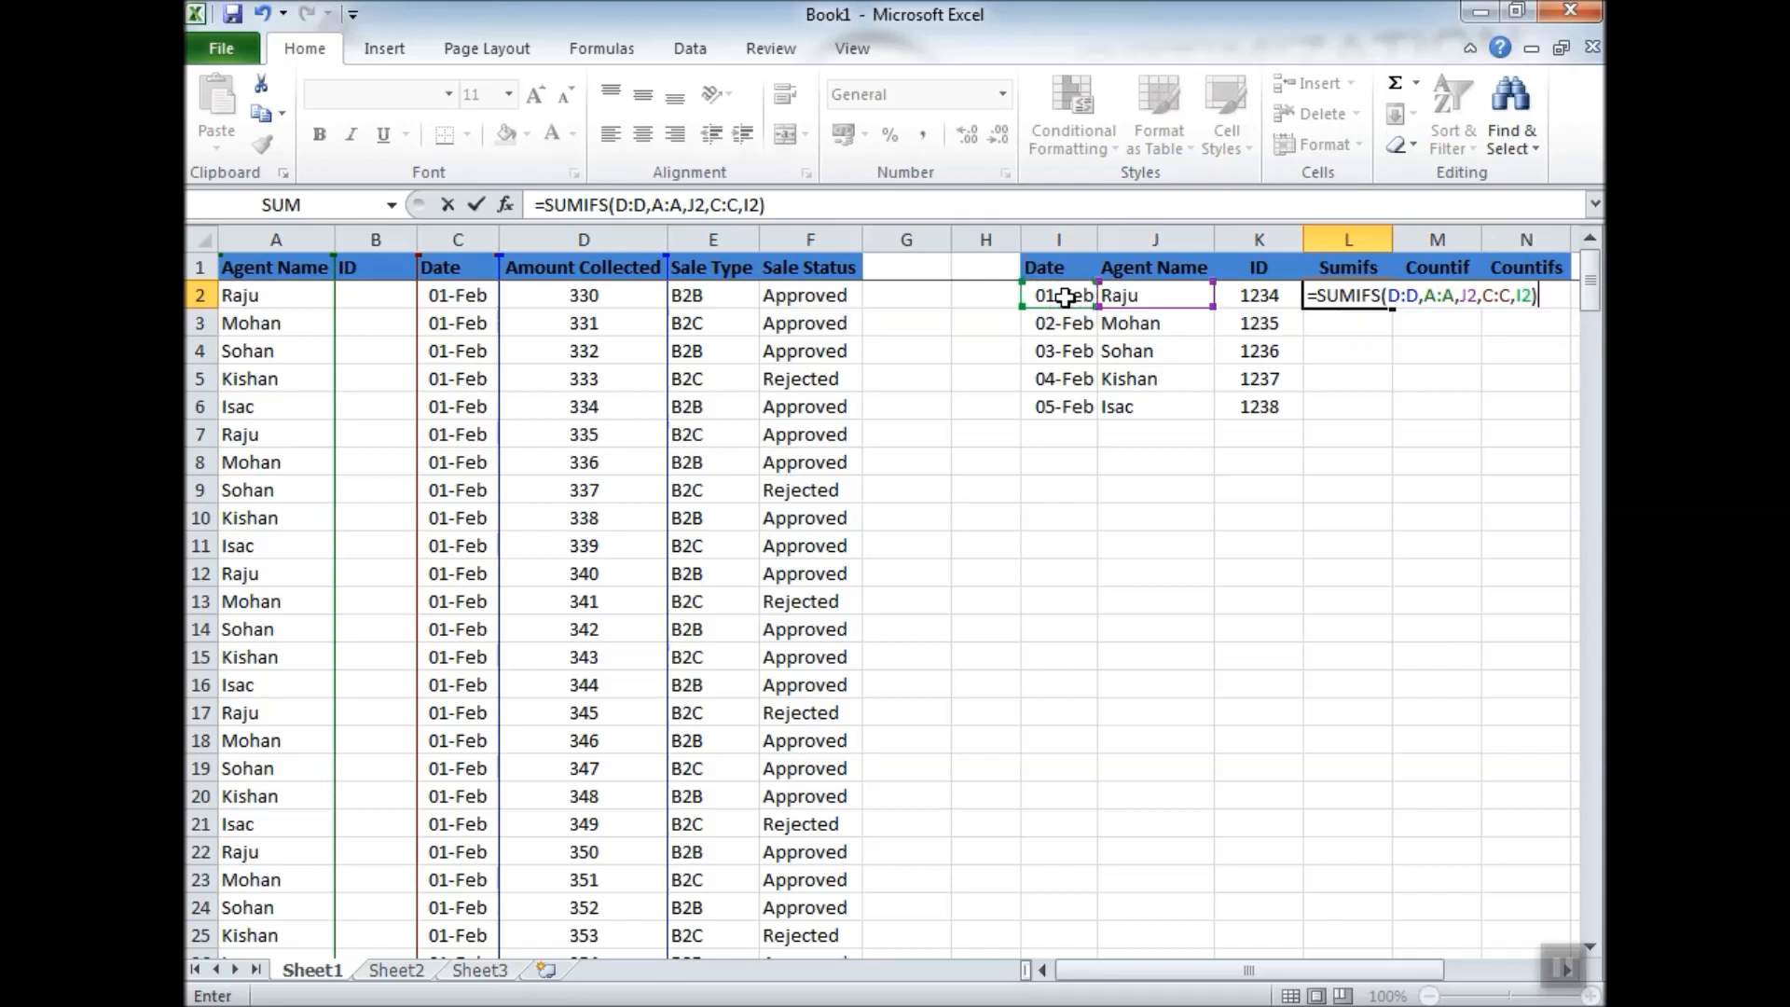
key(Return)
key(Up)
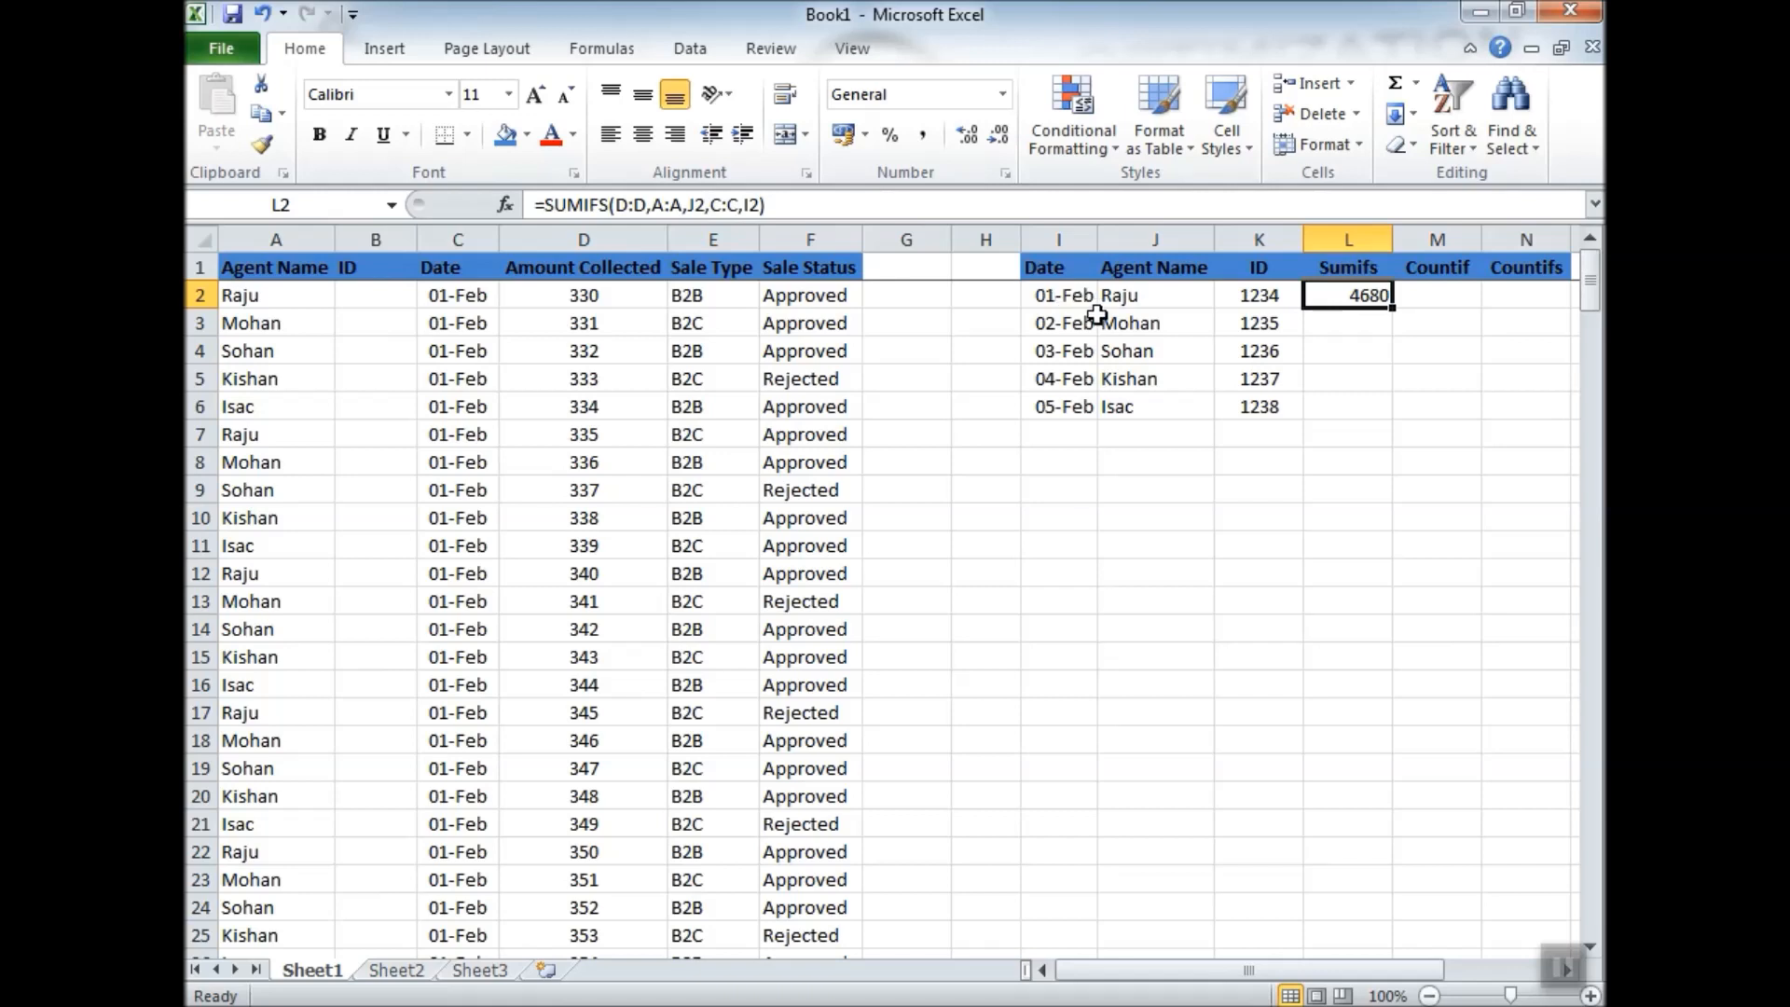
click(264, 299)
drag(457, 297, 449, 597)
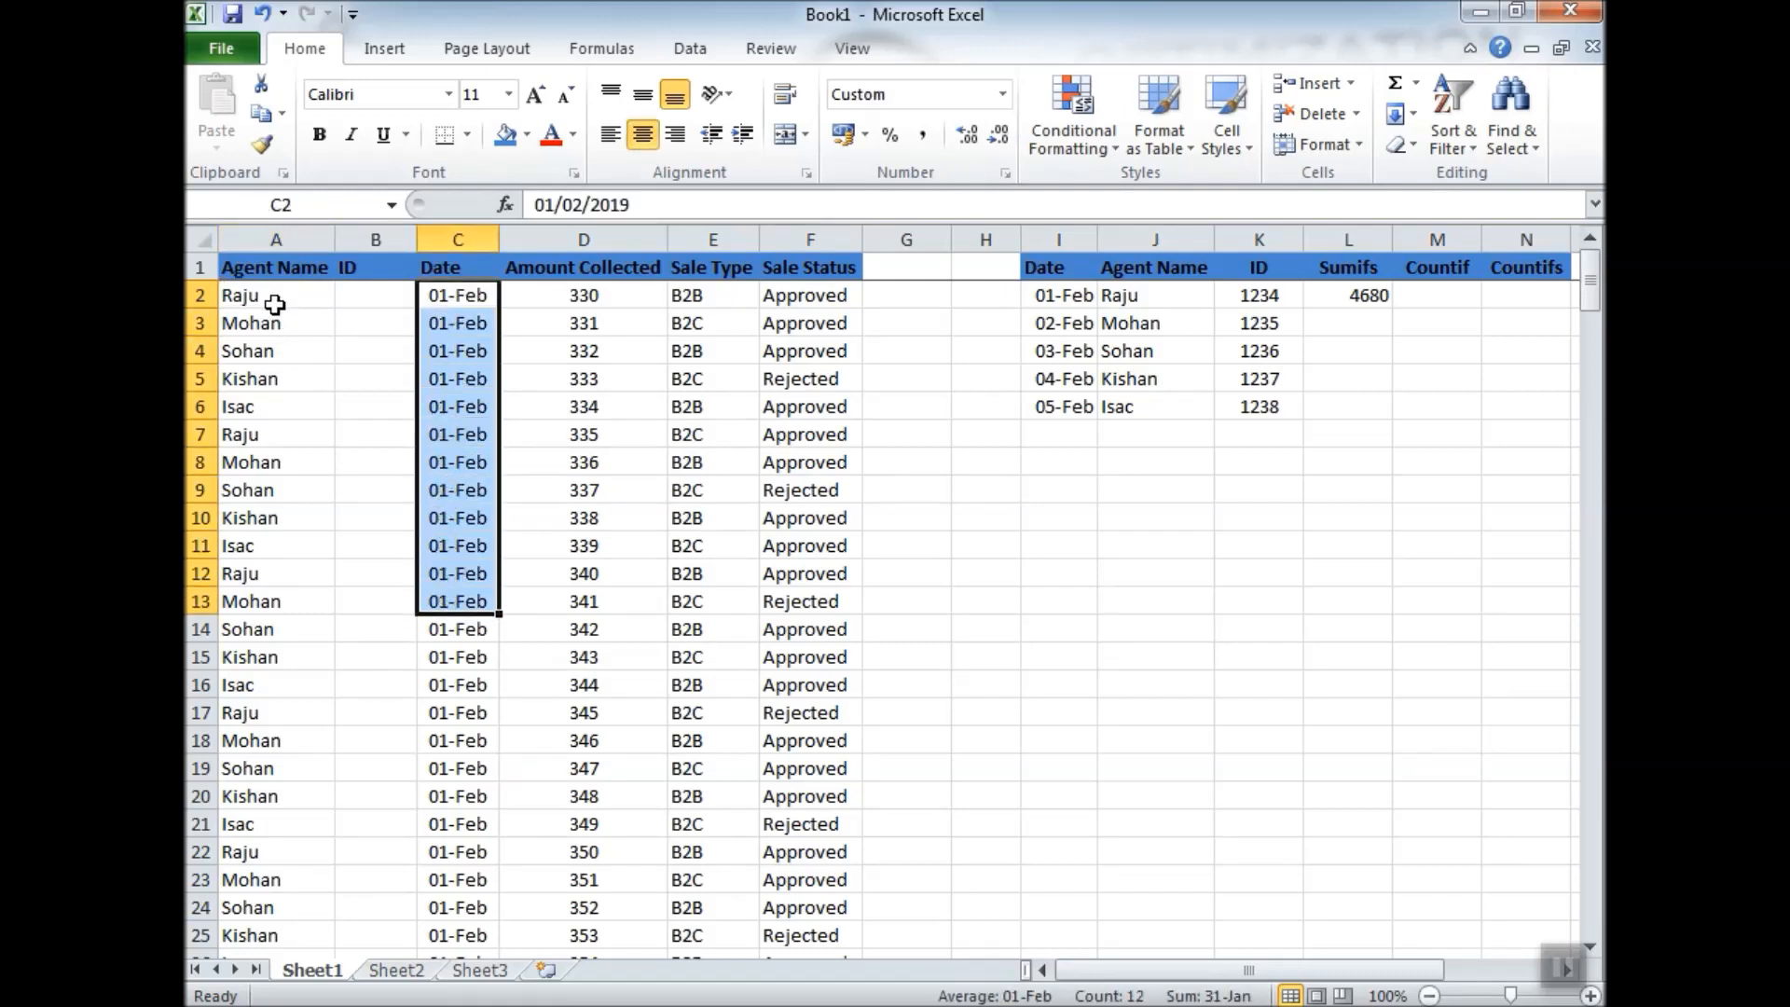
click(1059, 300)
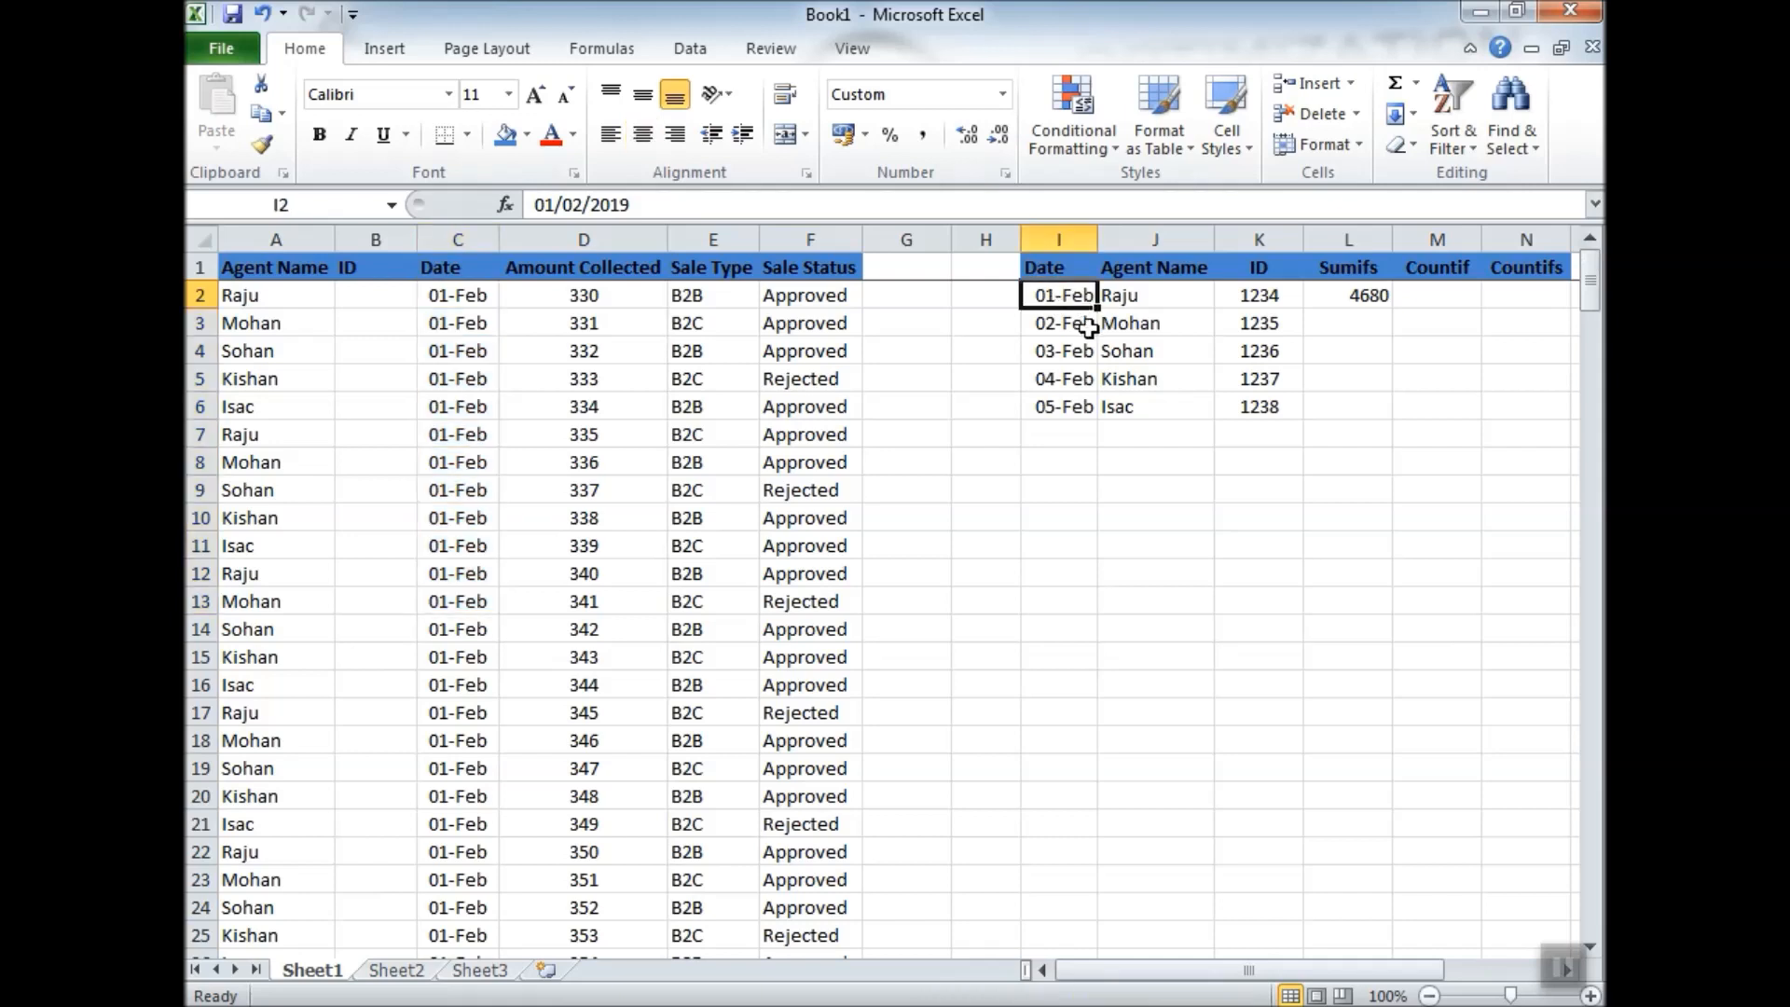
click(449, 294)
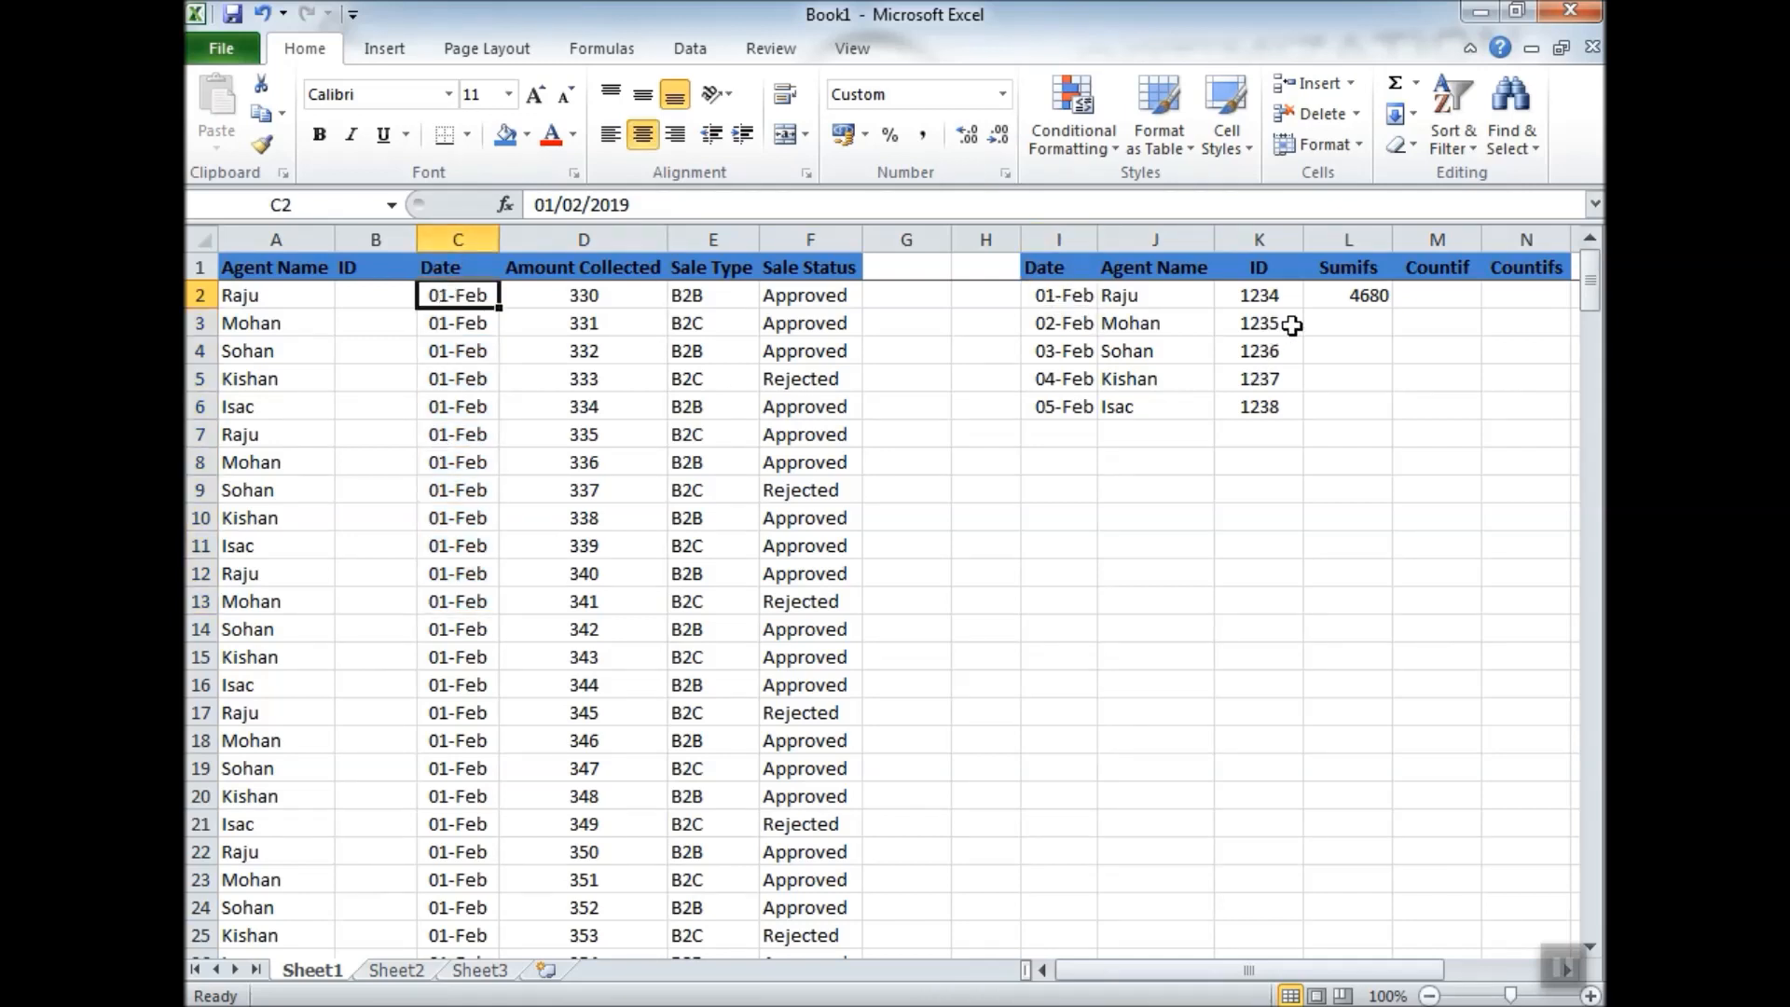
Copy the SUMIFS formula from L2 down through L6.
click(1348, 297)
key(ctrl+c)
drag(1348, 296, 1356, 301)
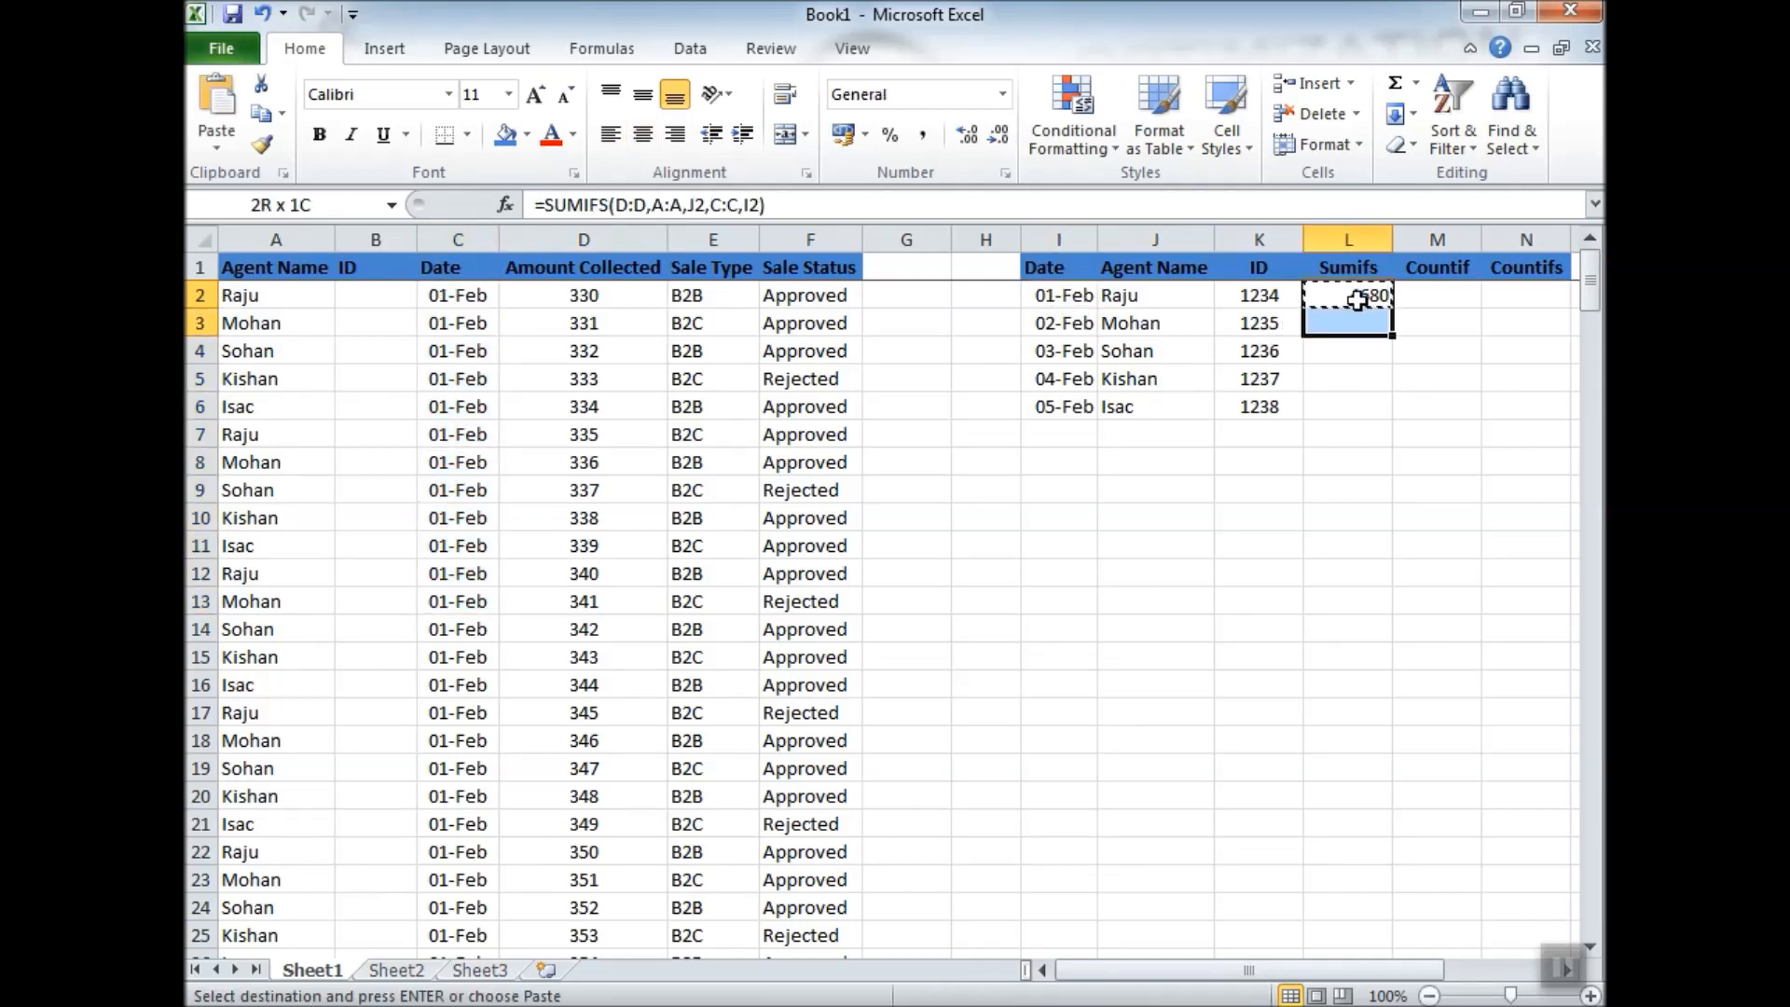
key(shift+Down)
key(shift+Down)
key(shift+Down)
key(ctrl+v)
Fill the 01-Feb date from I2 down through I6 in the summary table.
key(Down)
key(Down)
key(Down)
key(Down)
key(Left)
key(Left)
key(Left)
key(Left)
key(Right)
key(Up)
key(Up)
key(Up)
key(Up)
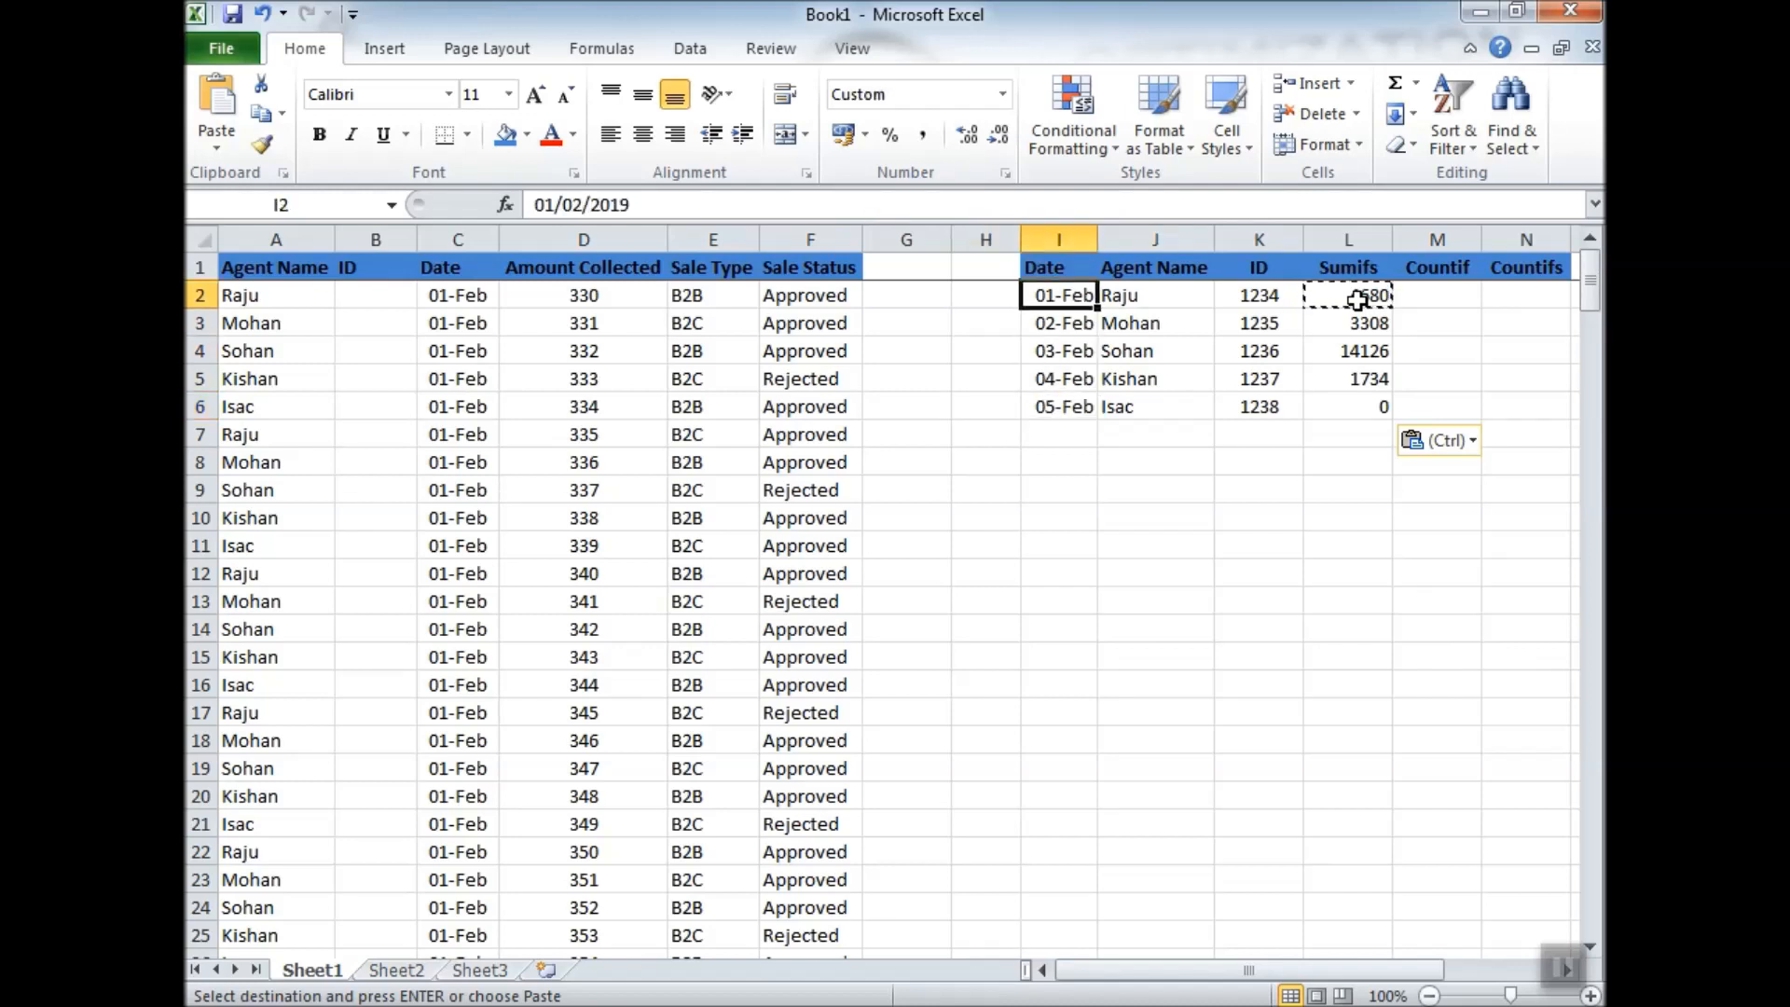
key(shift+Down)
key(shift+Down)
key(shift+Down)
key(shift+Down)
key(ctrl+d)
Change the date in I2 to 2/2 and fill it down through I6.
key(Down)
key(Up)
key(Down)
key(Up)
text(2/2)
key(Return)
key(Up)
key(shift+Down)
key(shift+Down)
key(shift+Down)
key(shift+Down)
key(ctrl+d)
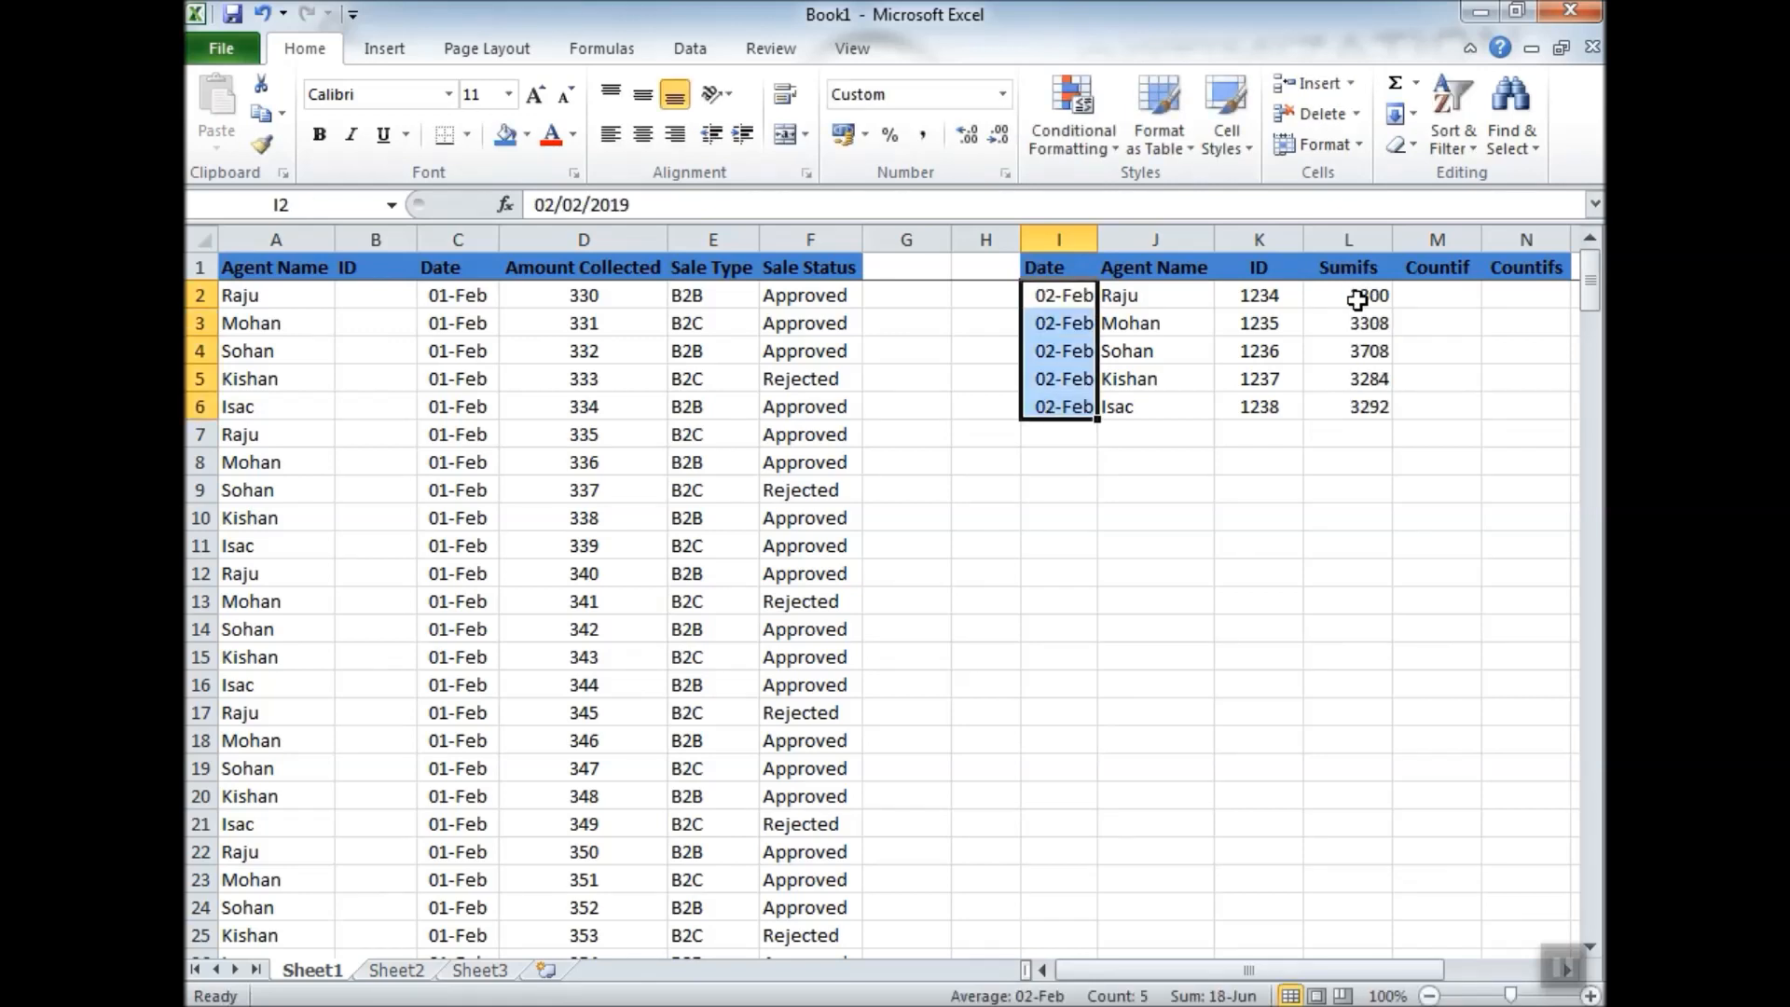
Change the date in I2 to 3/2 and fill it down through I6.
key(Down)
key(Up)
key(Up)
key(Down)
key(Down)
key(Up)
text(3/2)
key(Return)
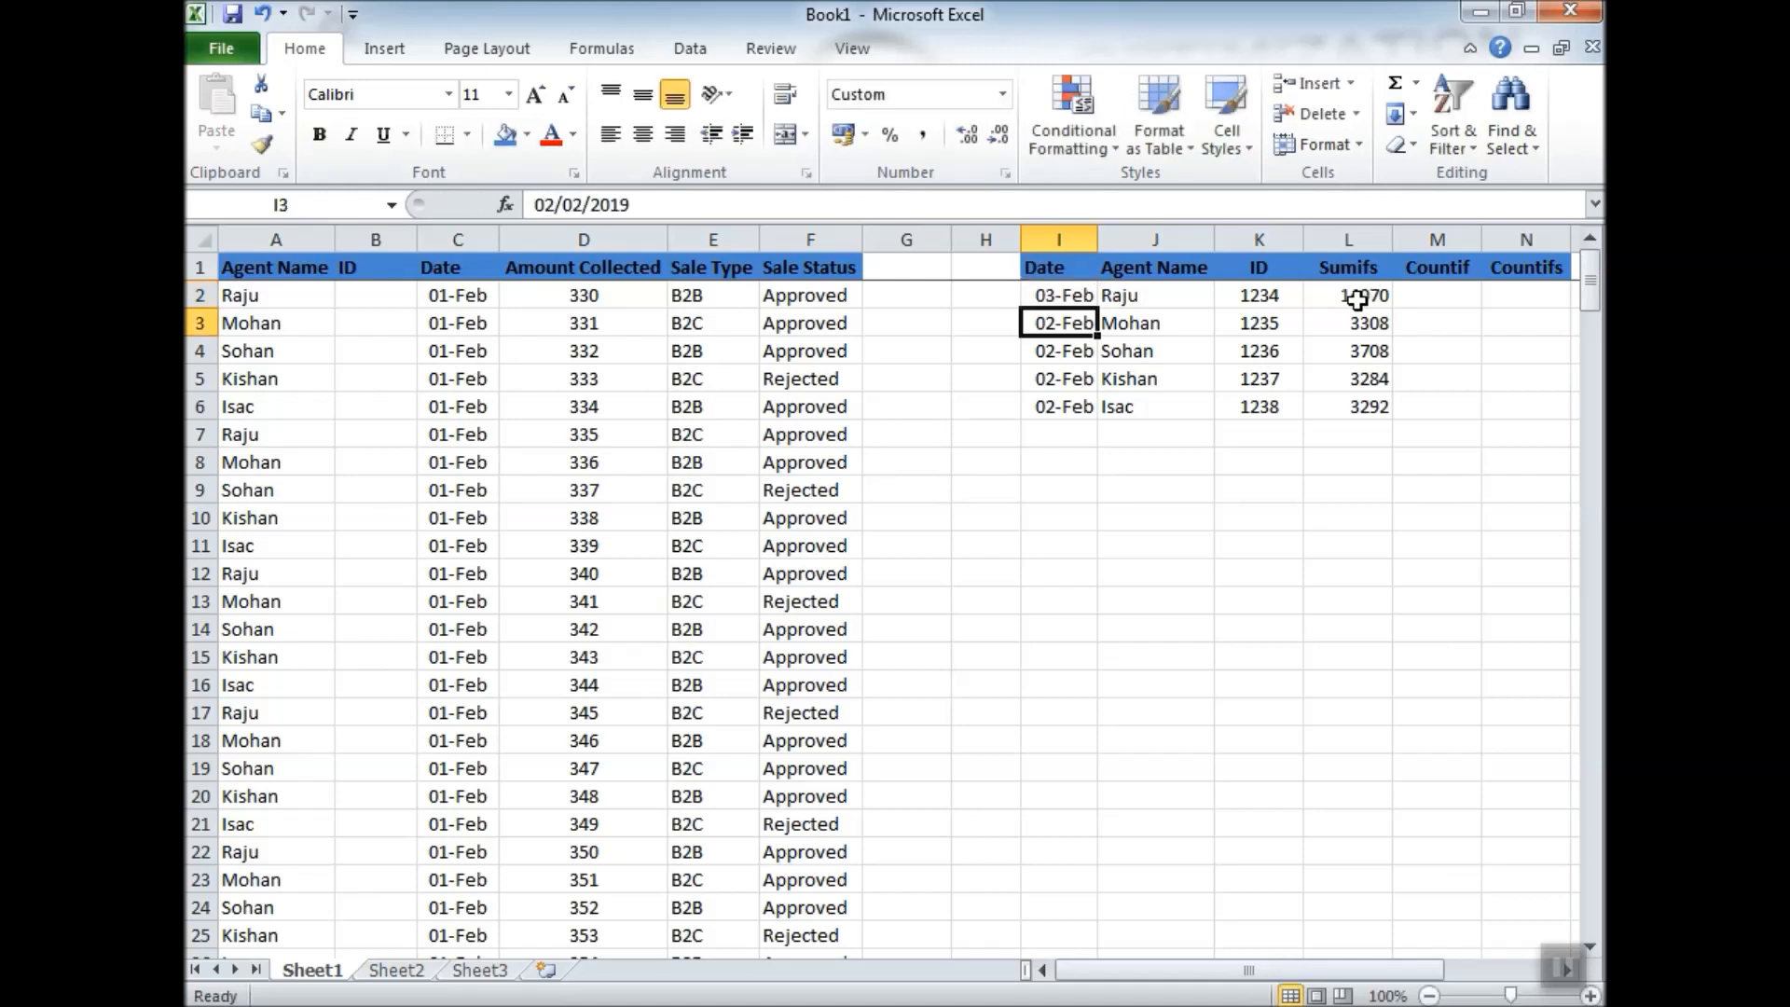
key(Up)
key(shift+Down)
key(shift+Down)
key(shift+Down)
key(shift+Down)
key(ctrl+d)
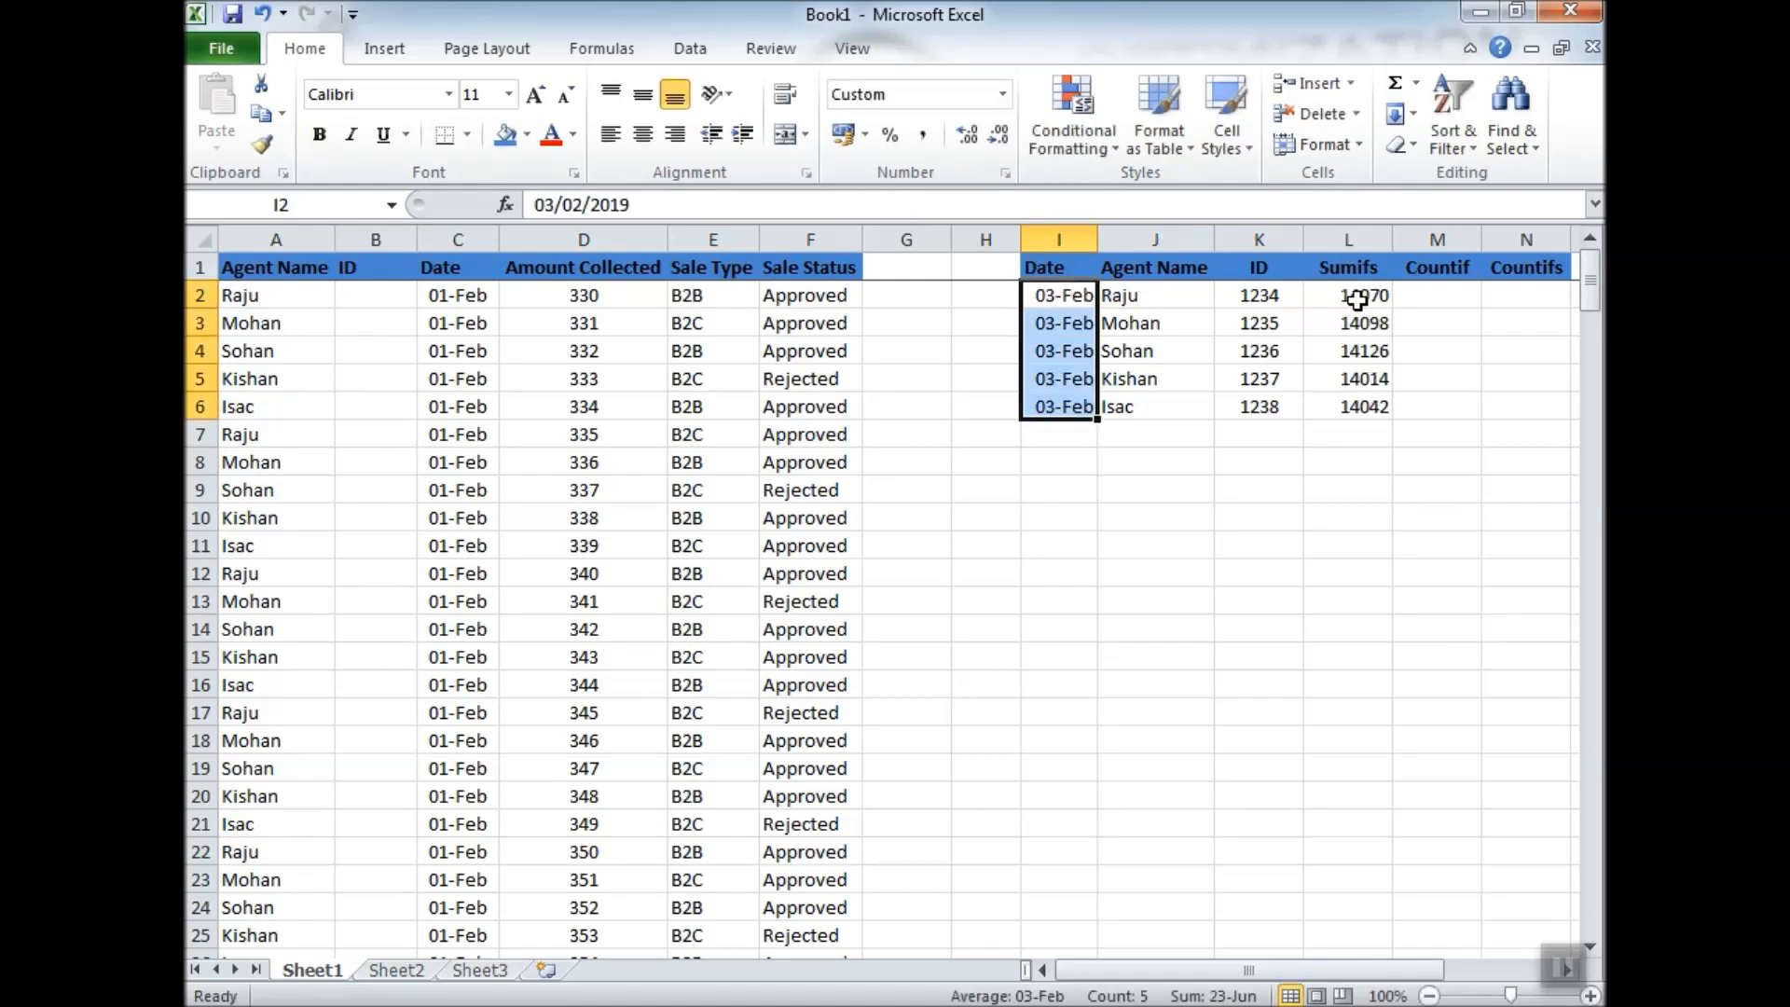
Undo all the recent date entries and fills in I2:I6 of the summary table.
key(ctrl+z)
key(ctrl+z)
key(ctrl+z)
key(ctrl+z)
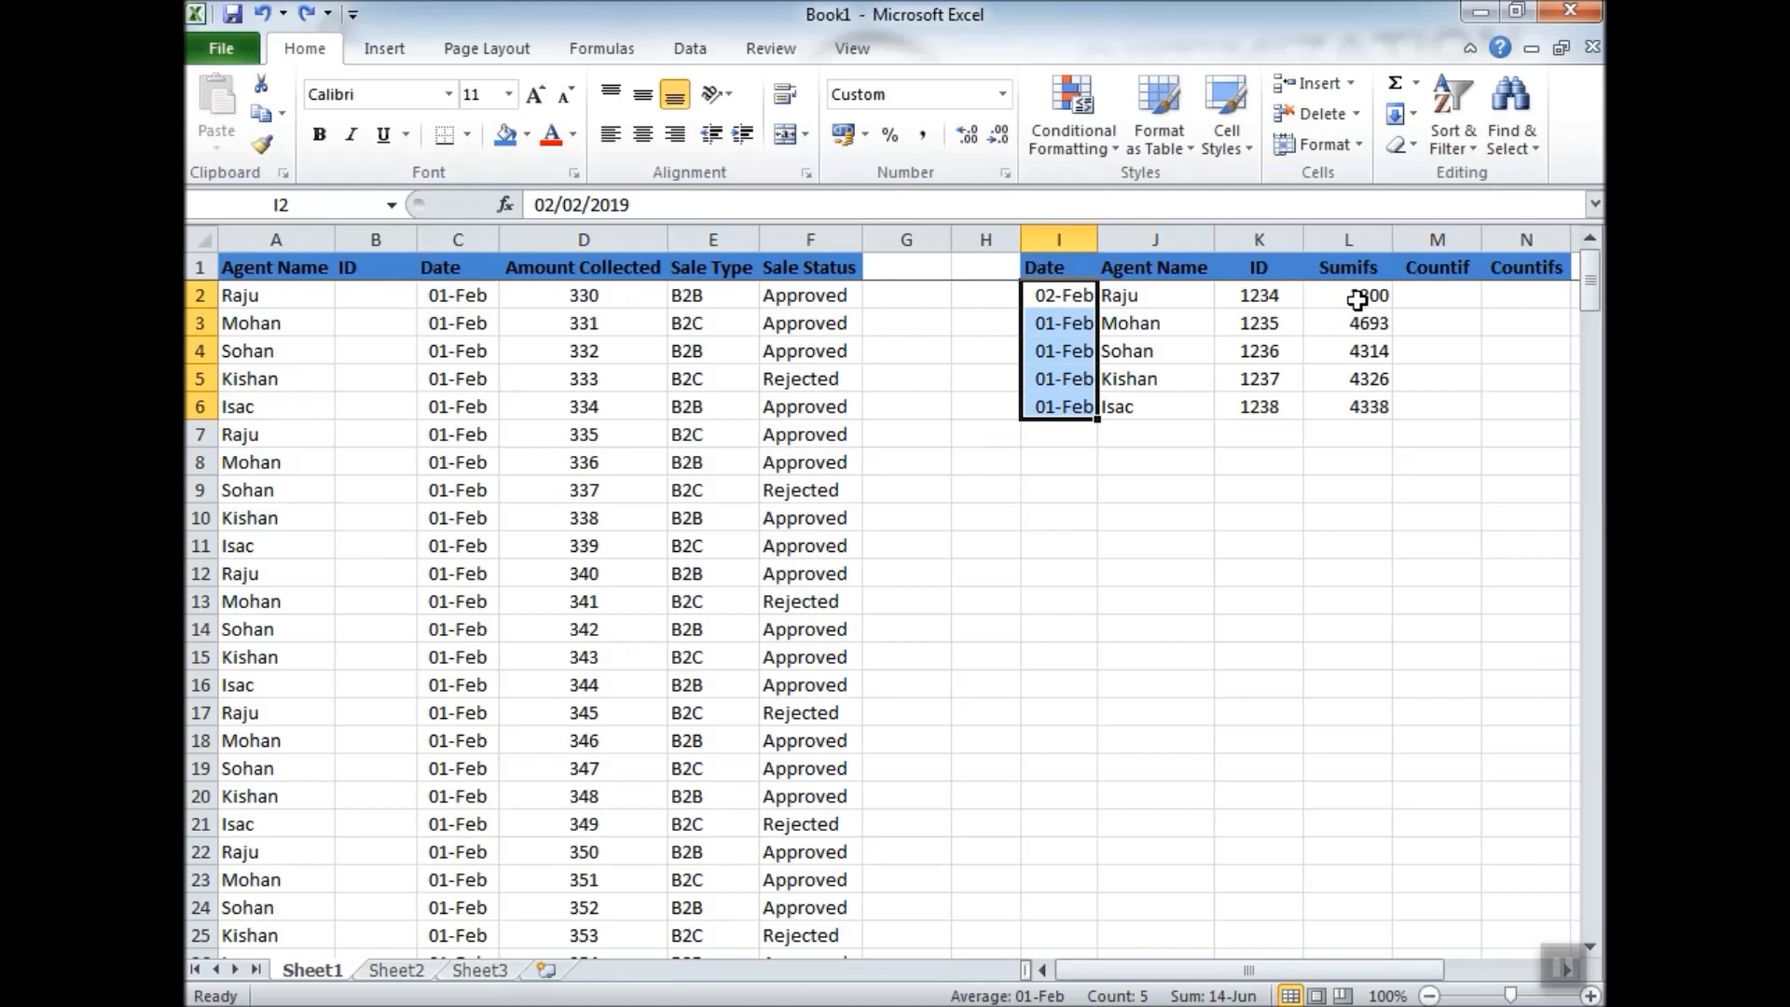
key(ctrl+z)
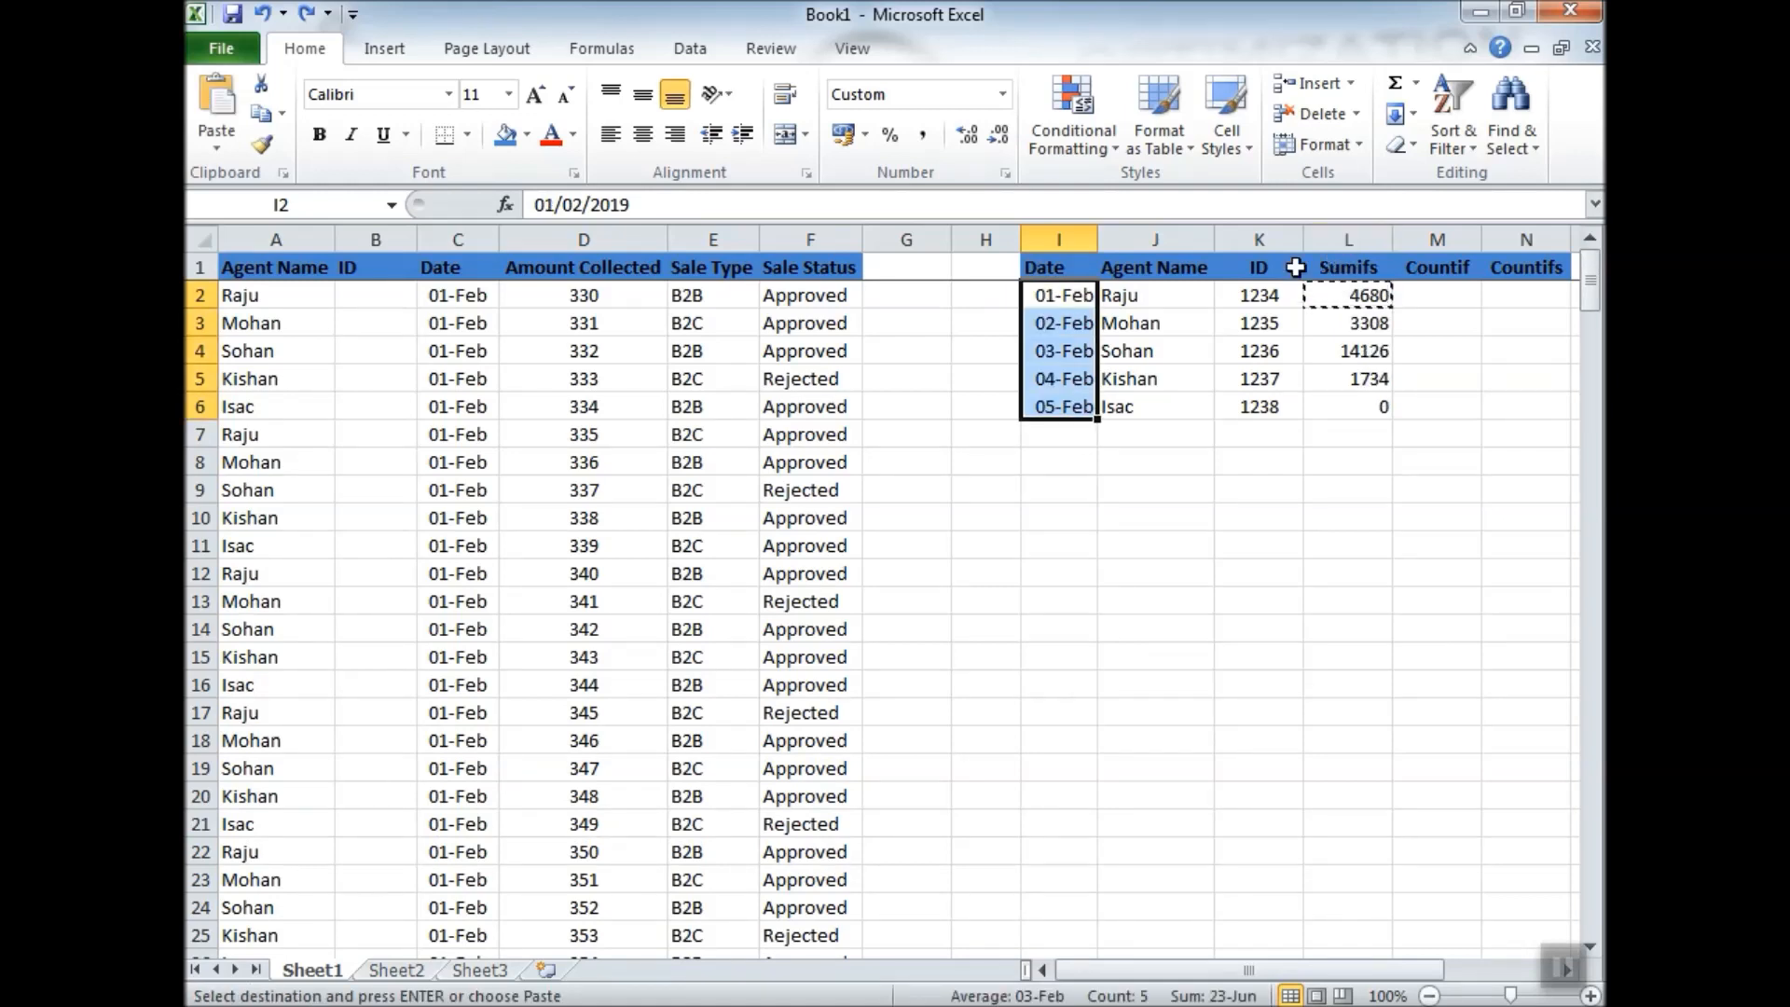
Delete the whole Sumifs column L and select the Countif header in L1.
click(464, 301)
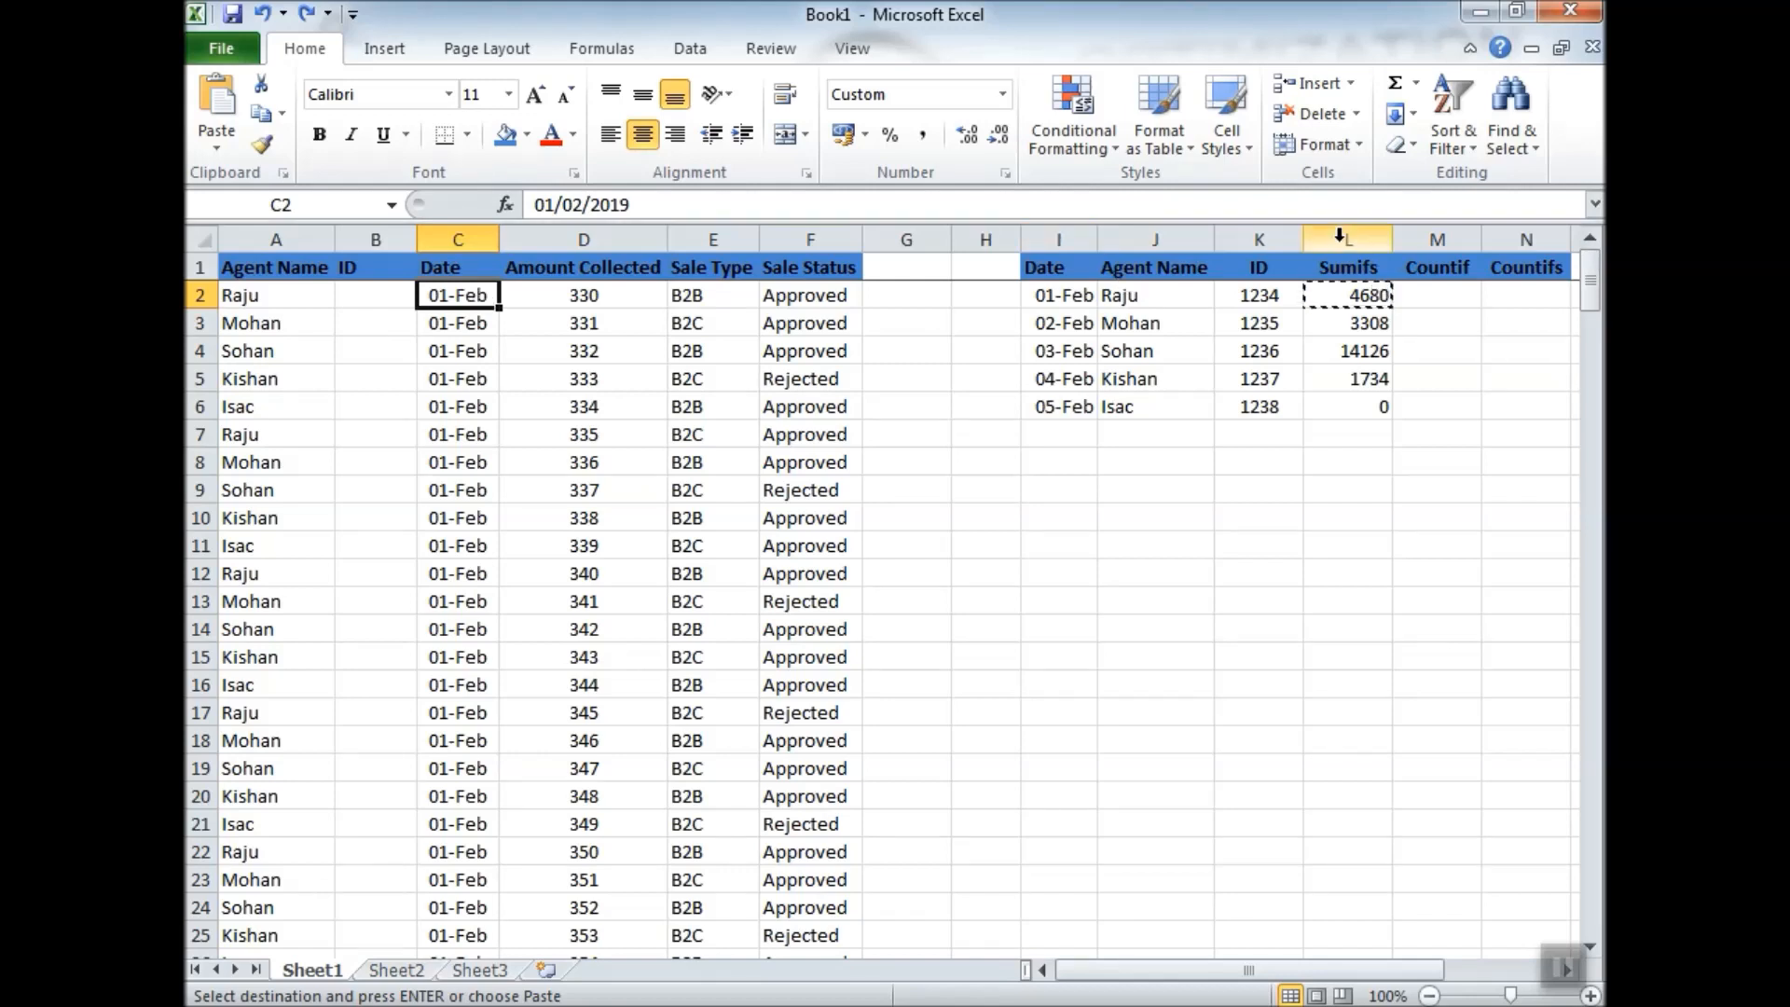
click(1339, 234)
right_click(1339, 234)
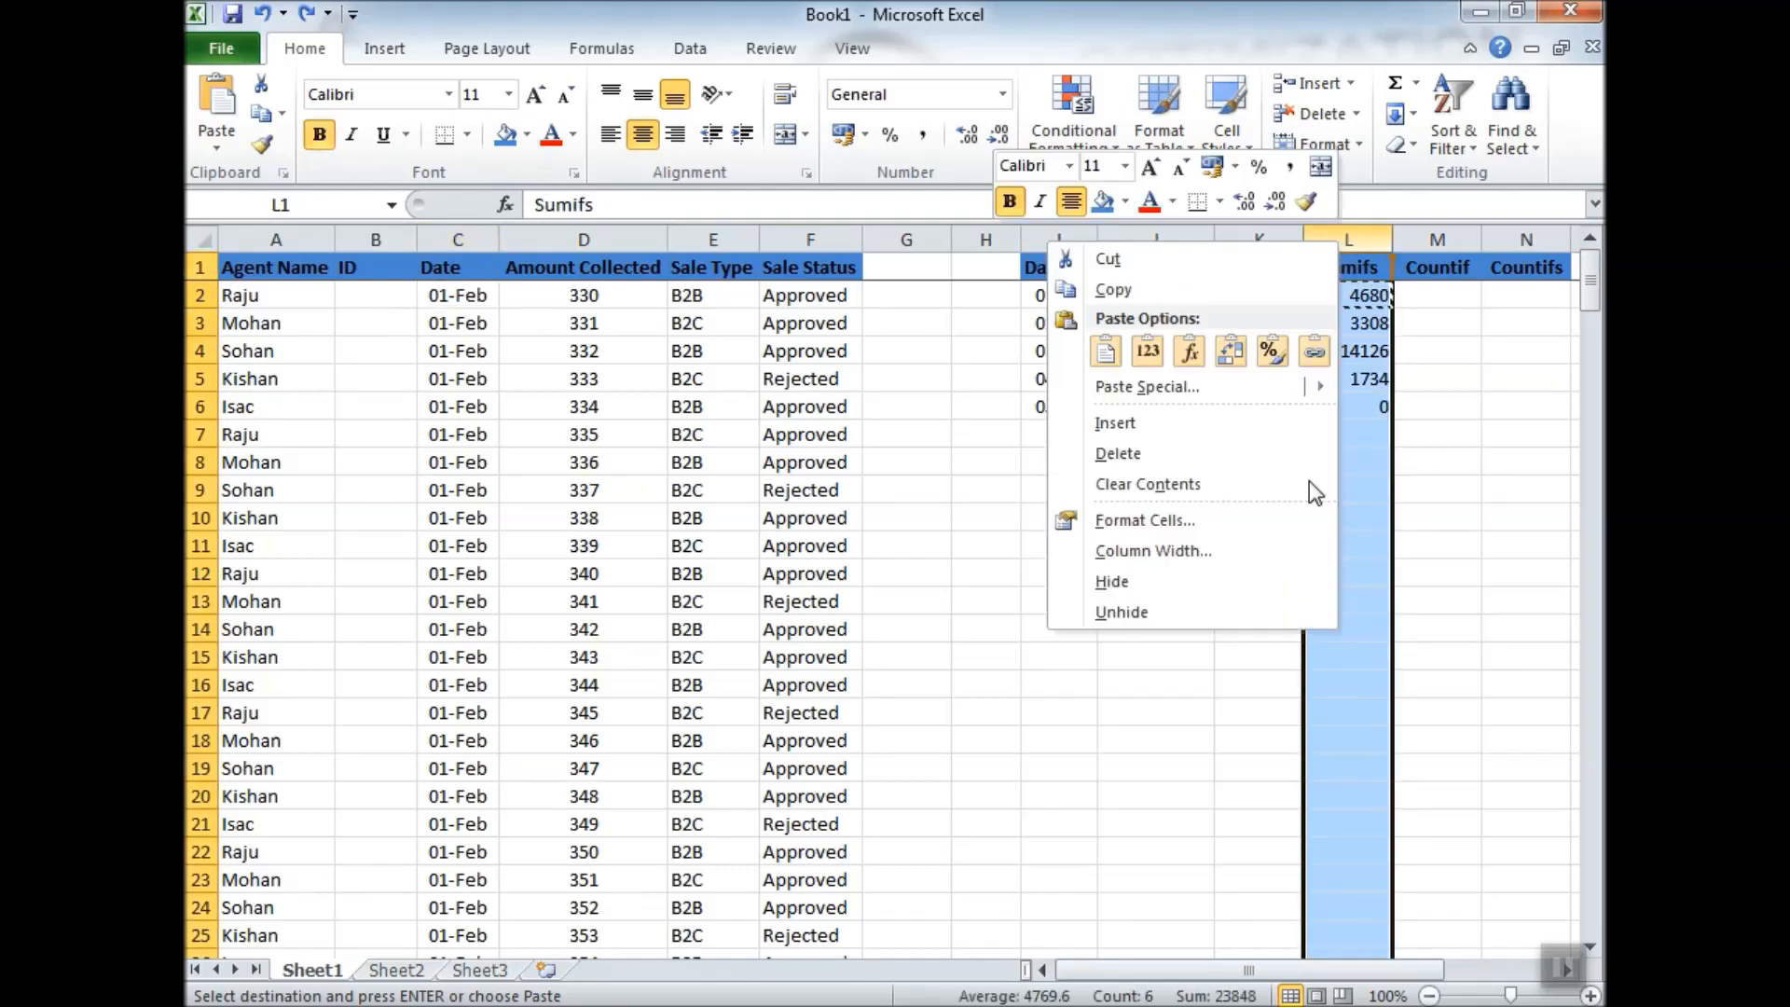
click(1156, 457)
click(1336, 298)
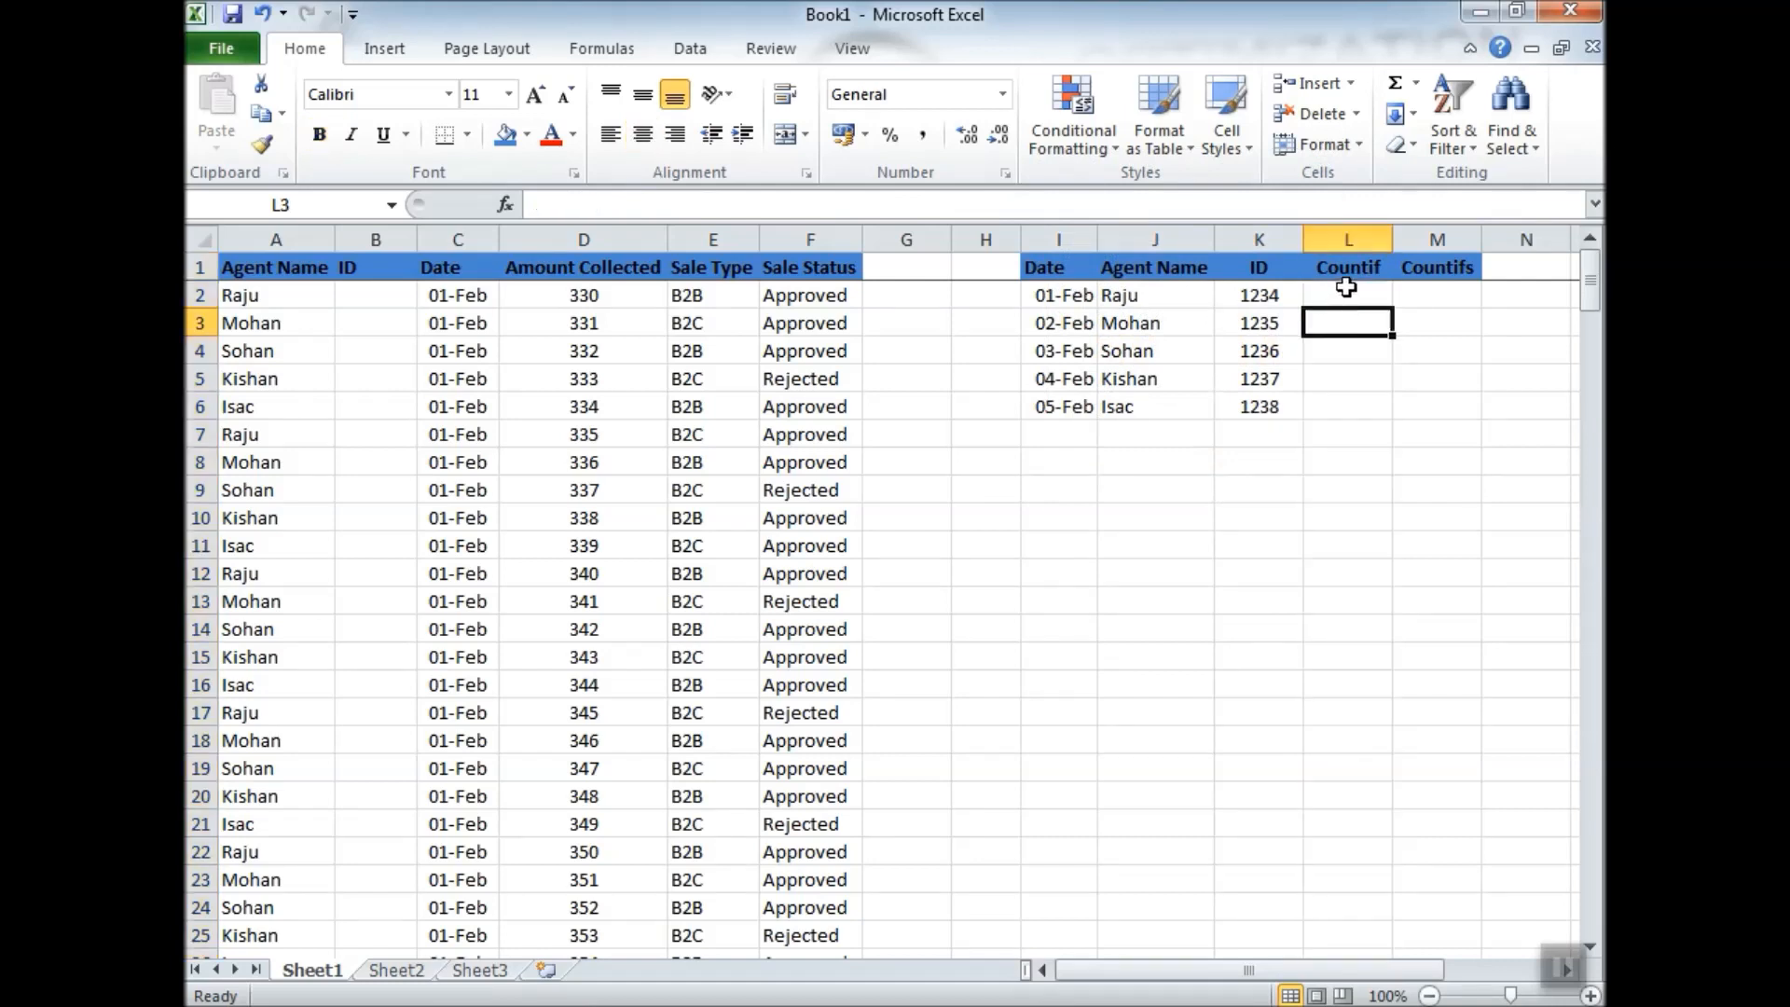
click(1348, 268)
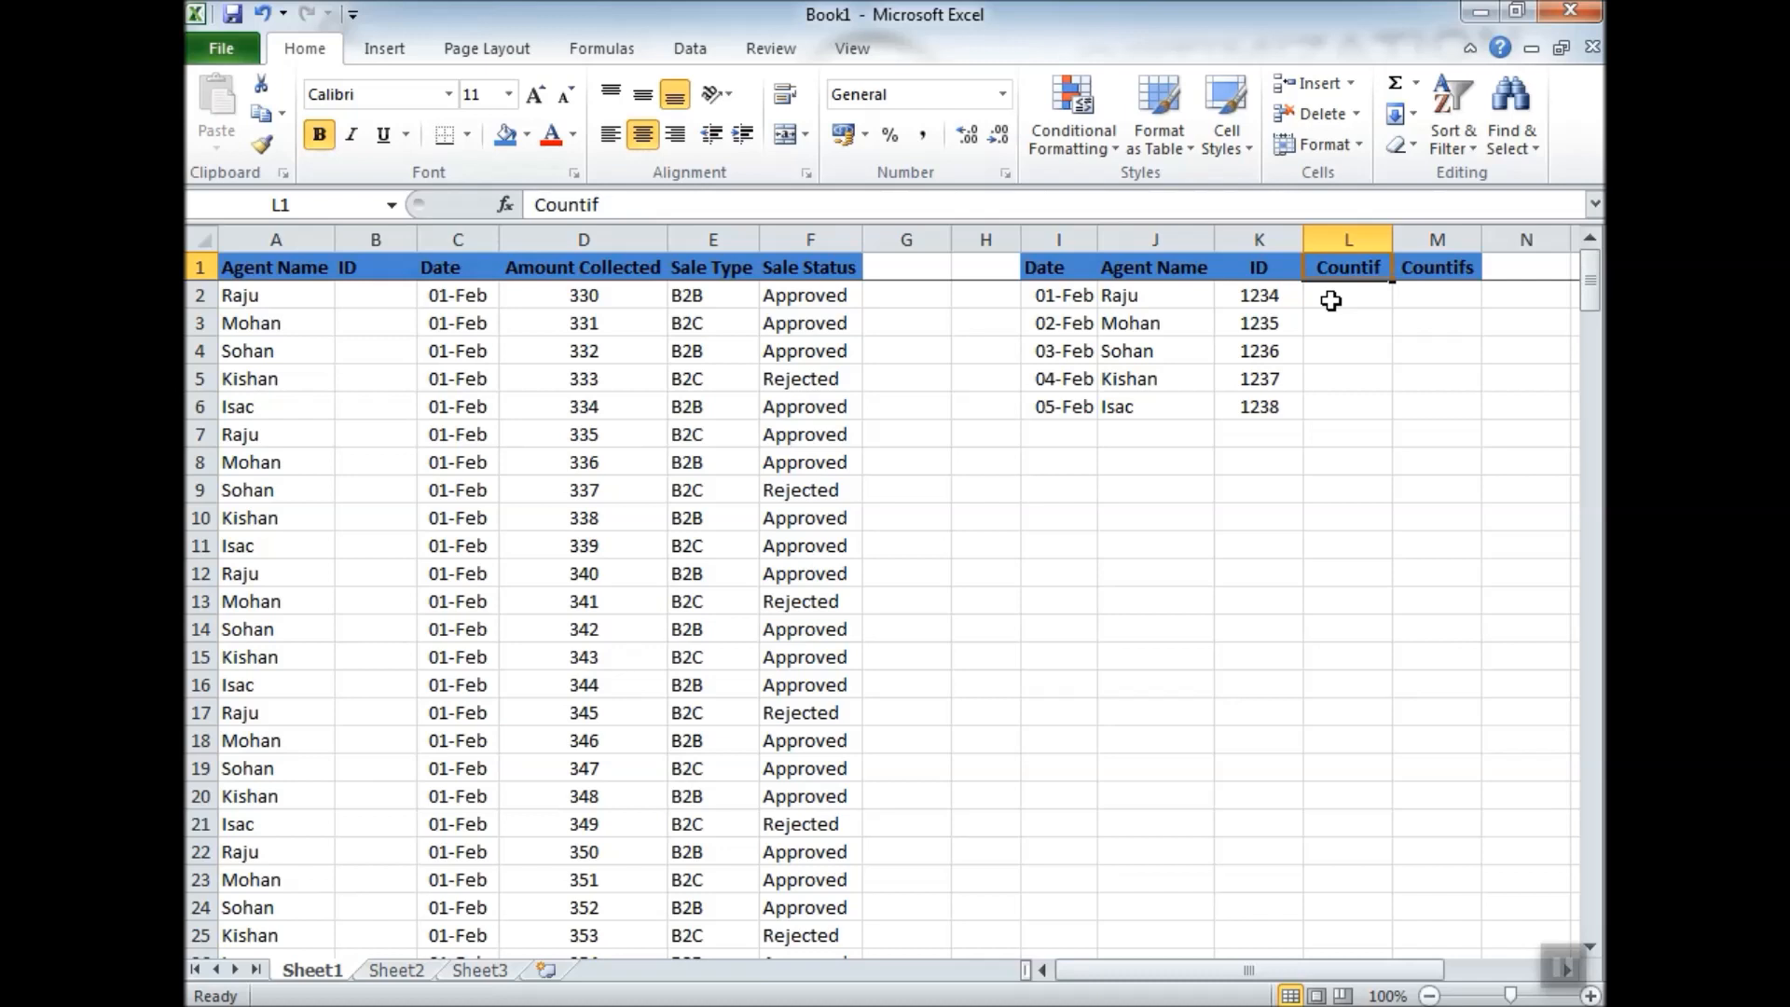
Enter a COUNTIF formula in L2 that counts "Approved" in the whole Sale Status column F.
click(1331, 300)
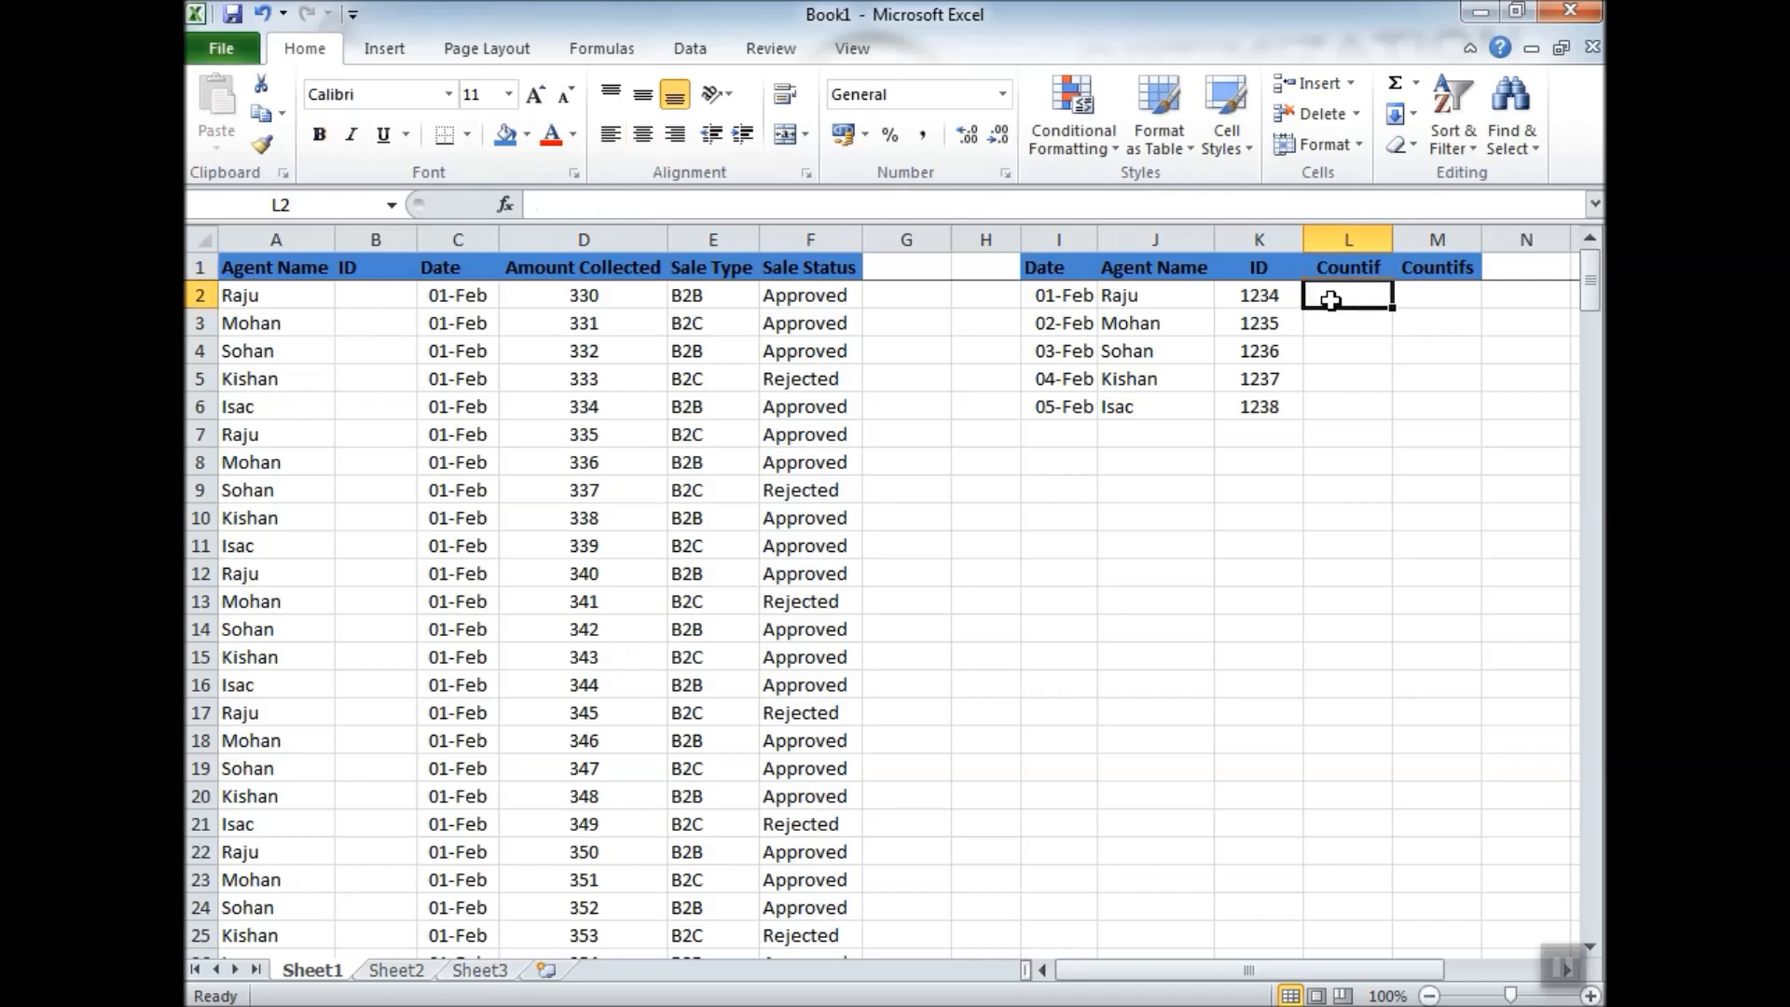
text(=c)
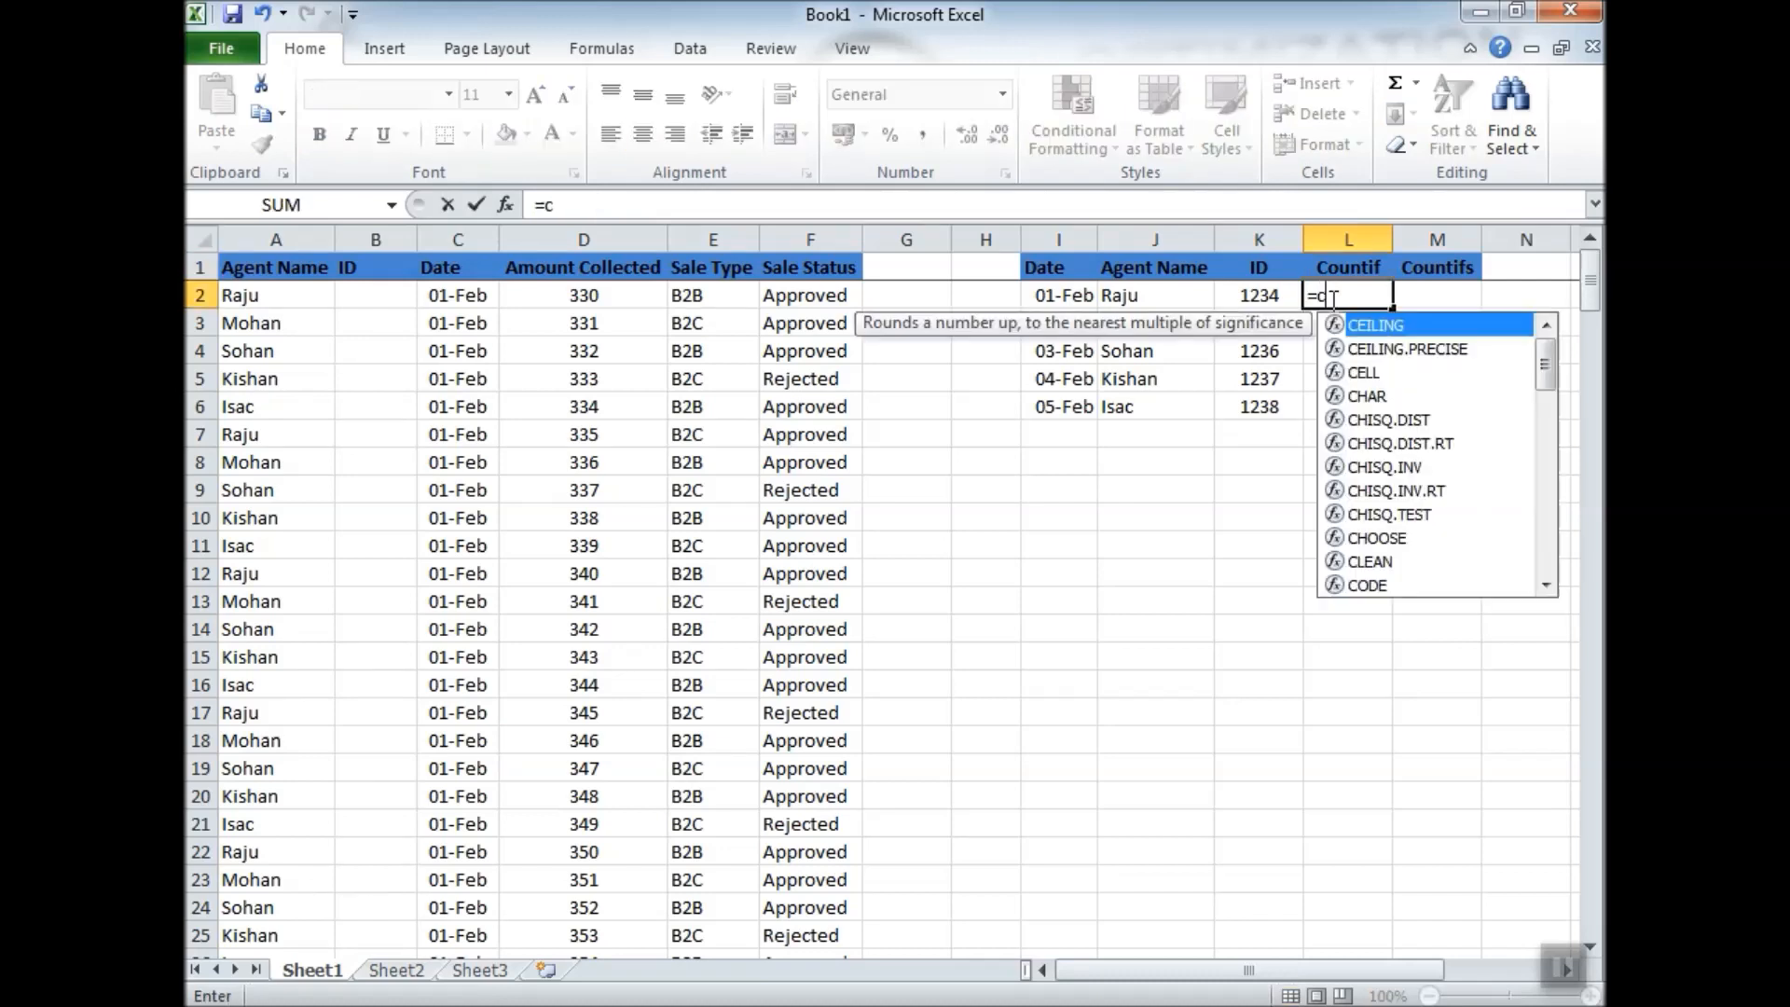
text(ountif)
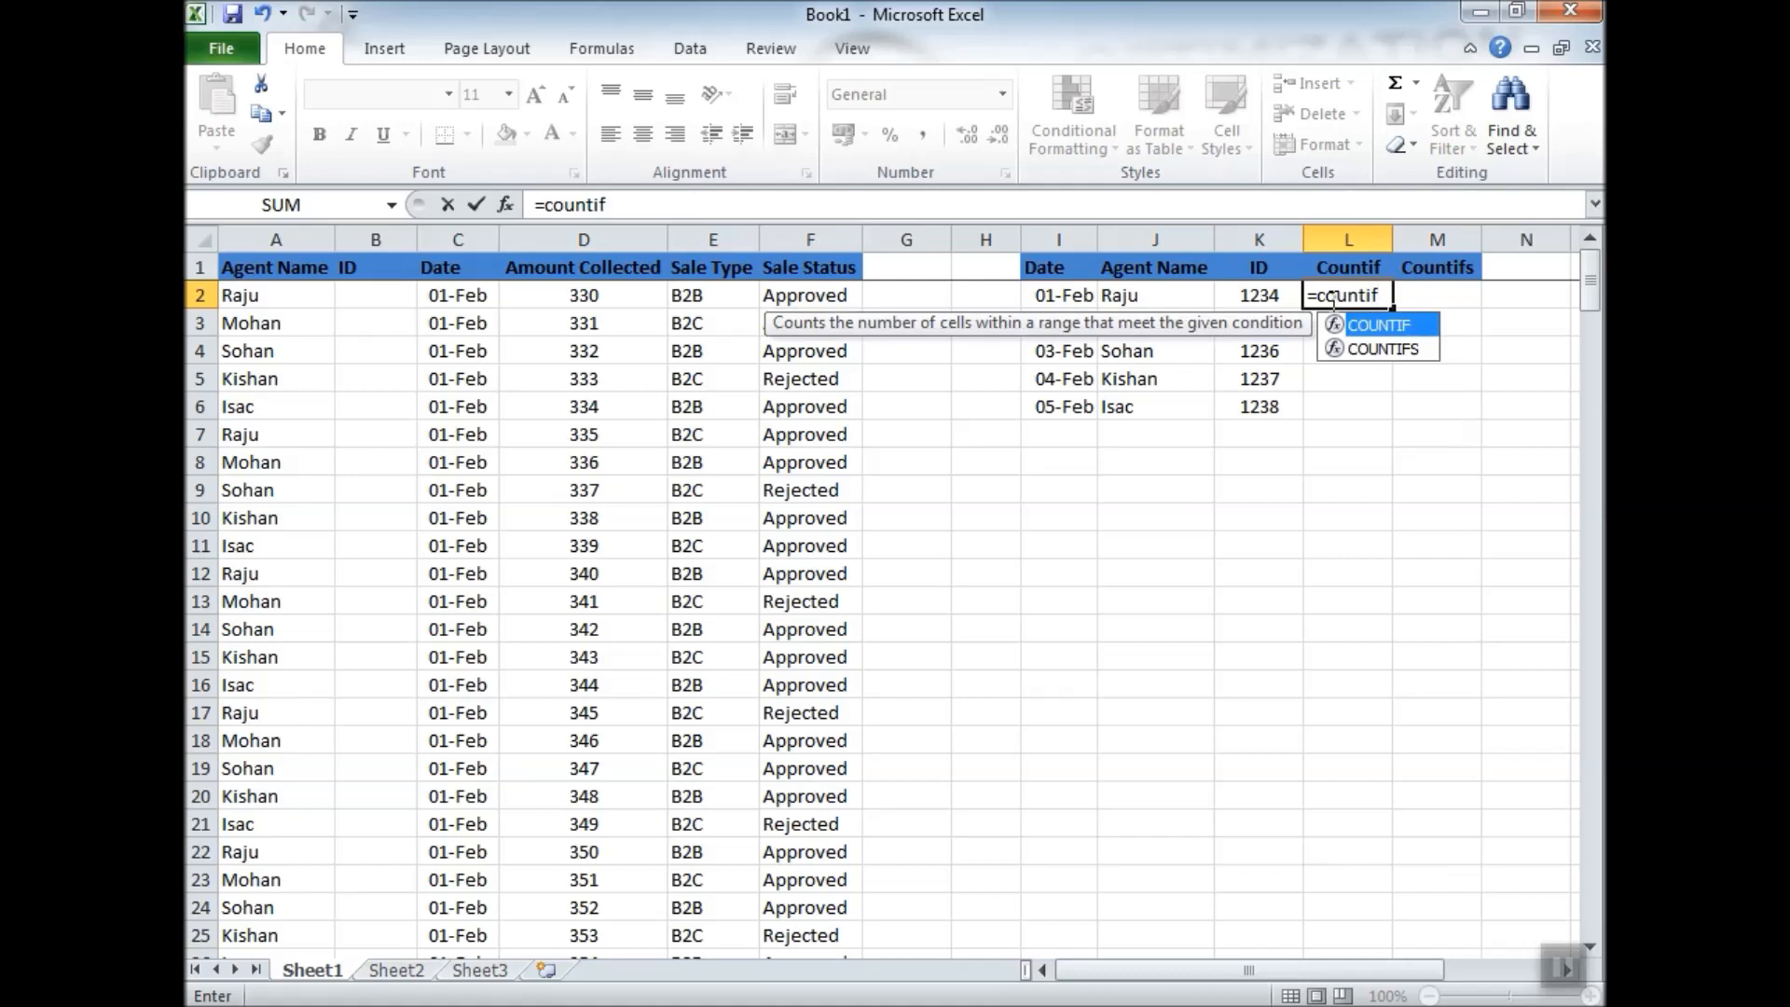
text(()
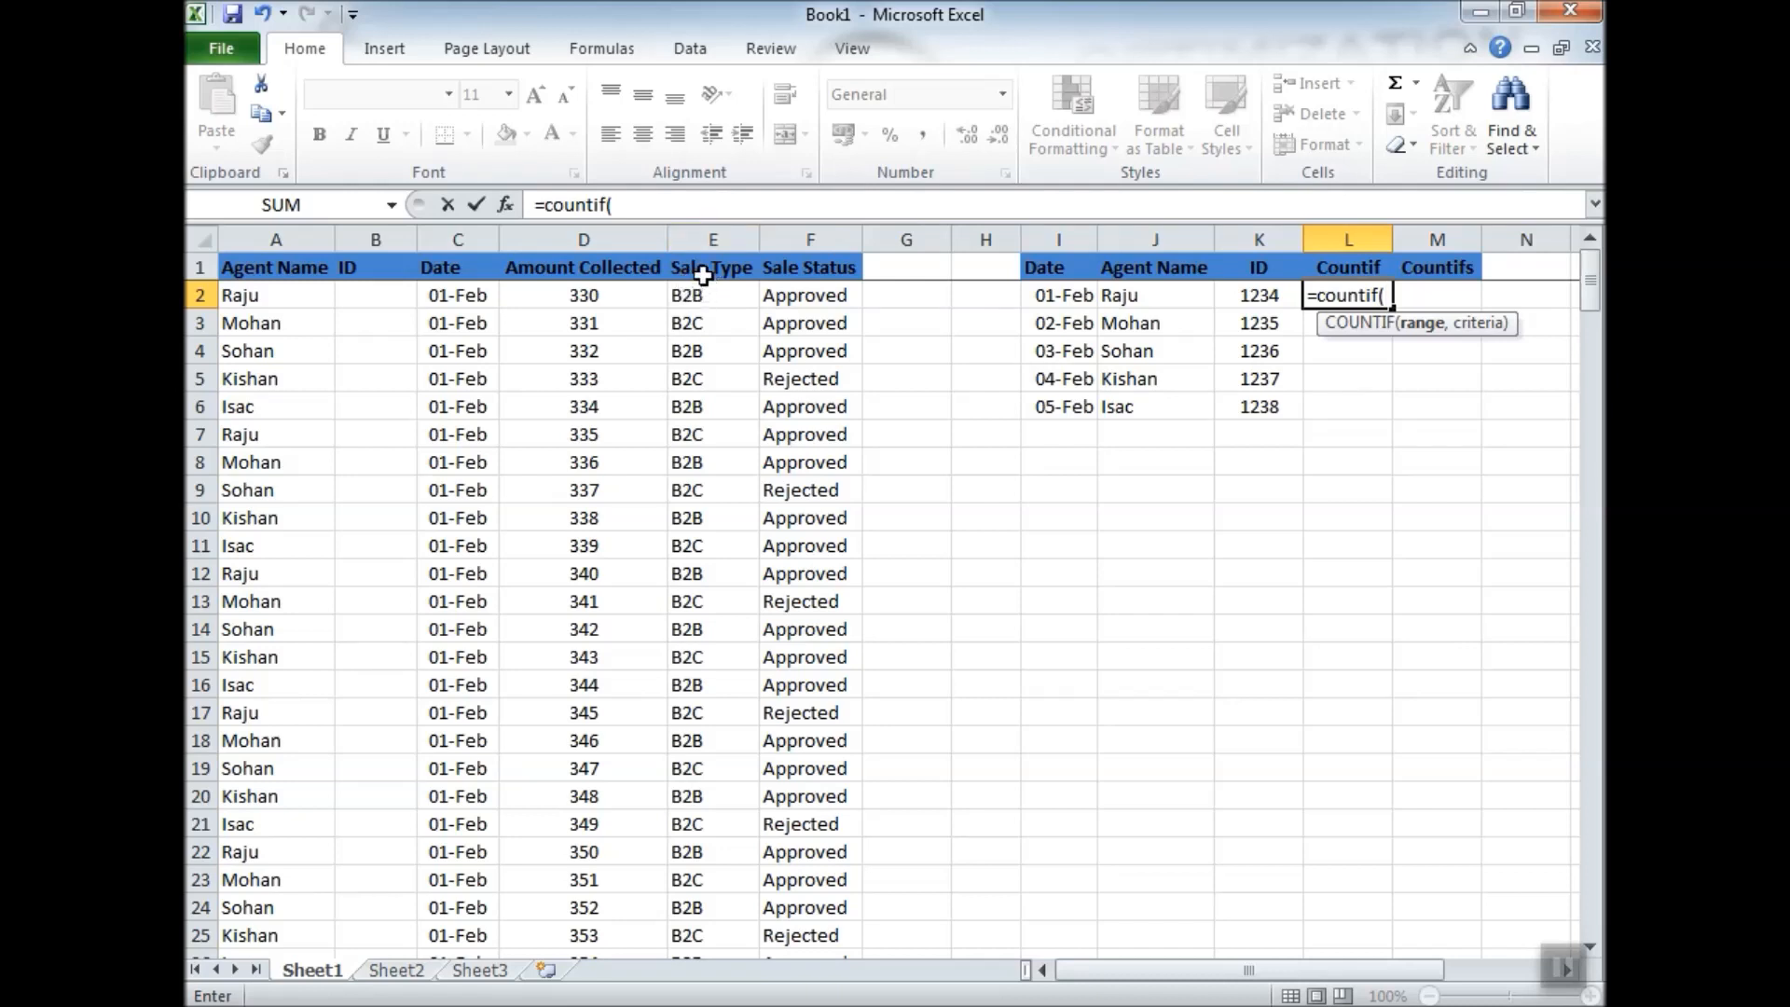
click(709, 235)
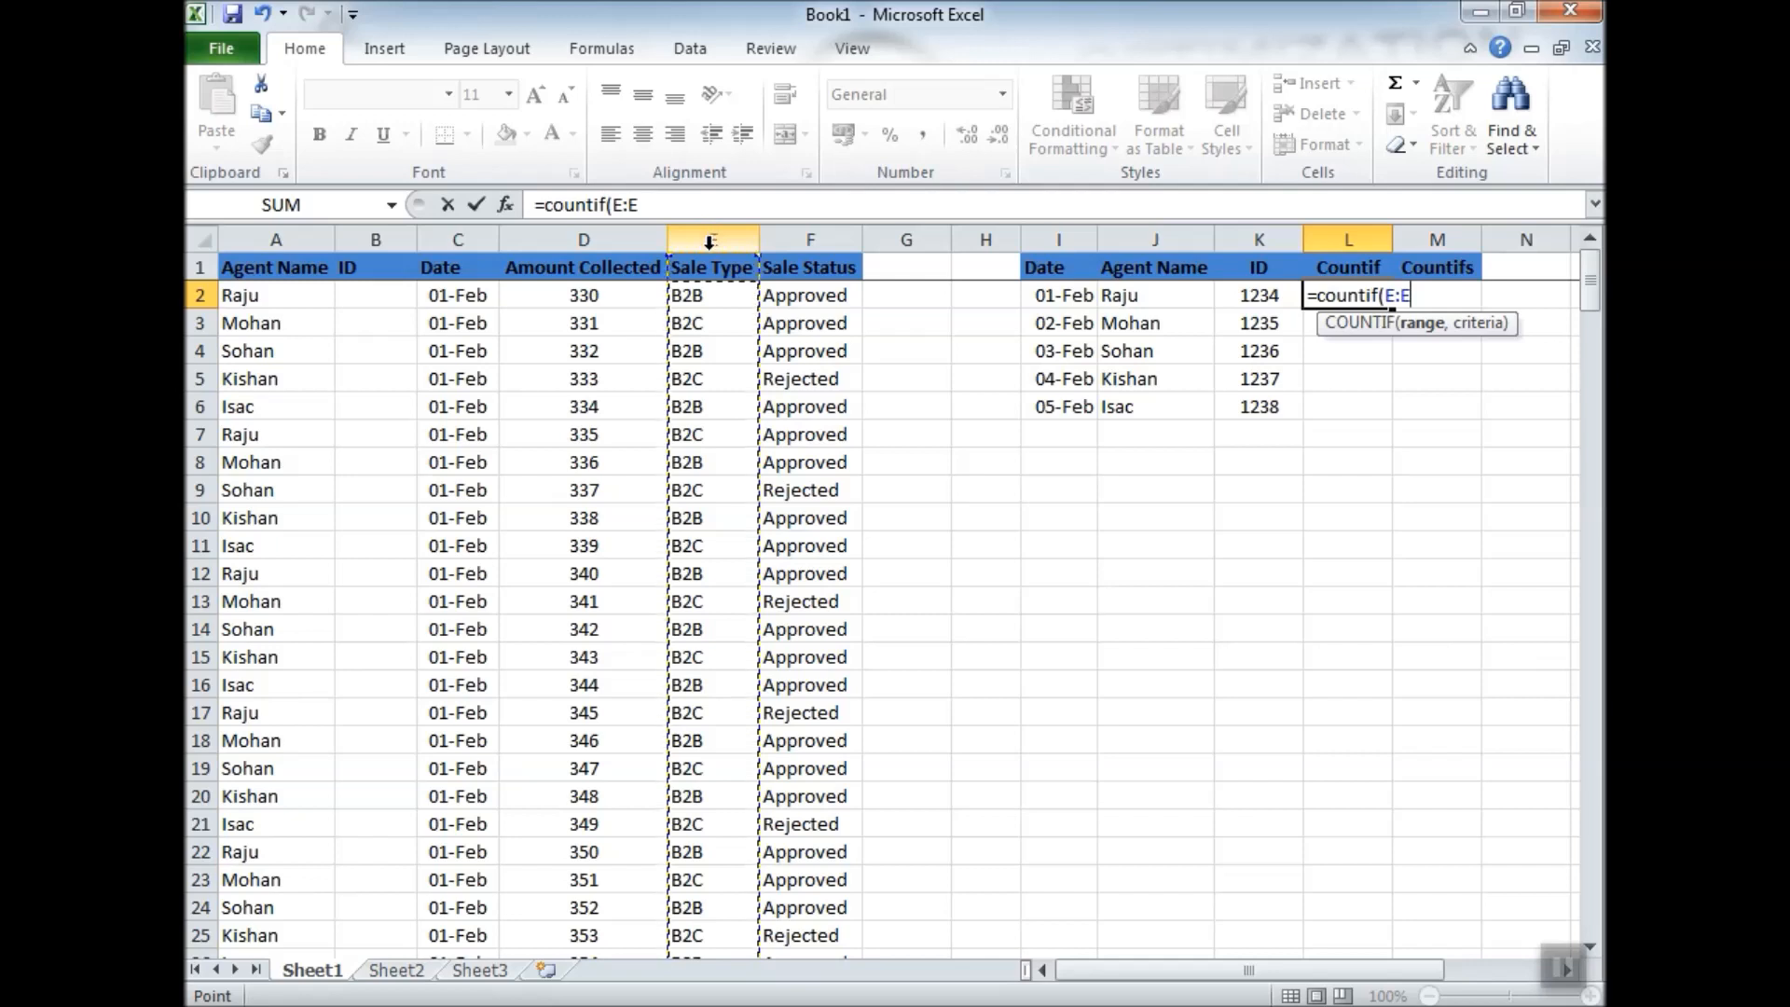
click(784, 241)
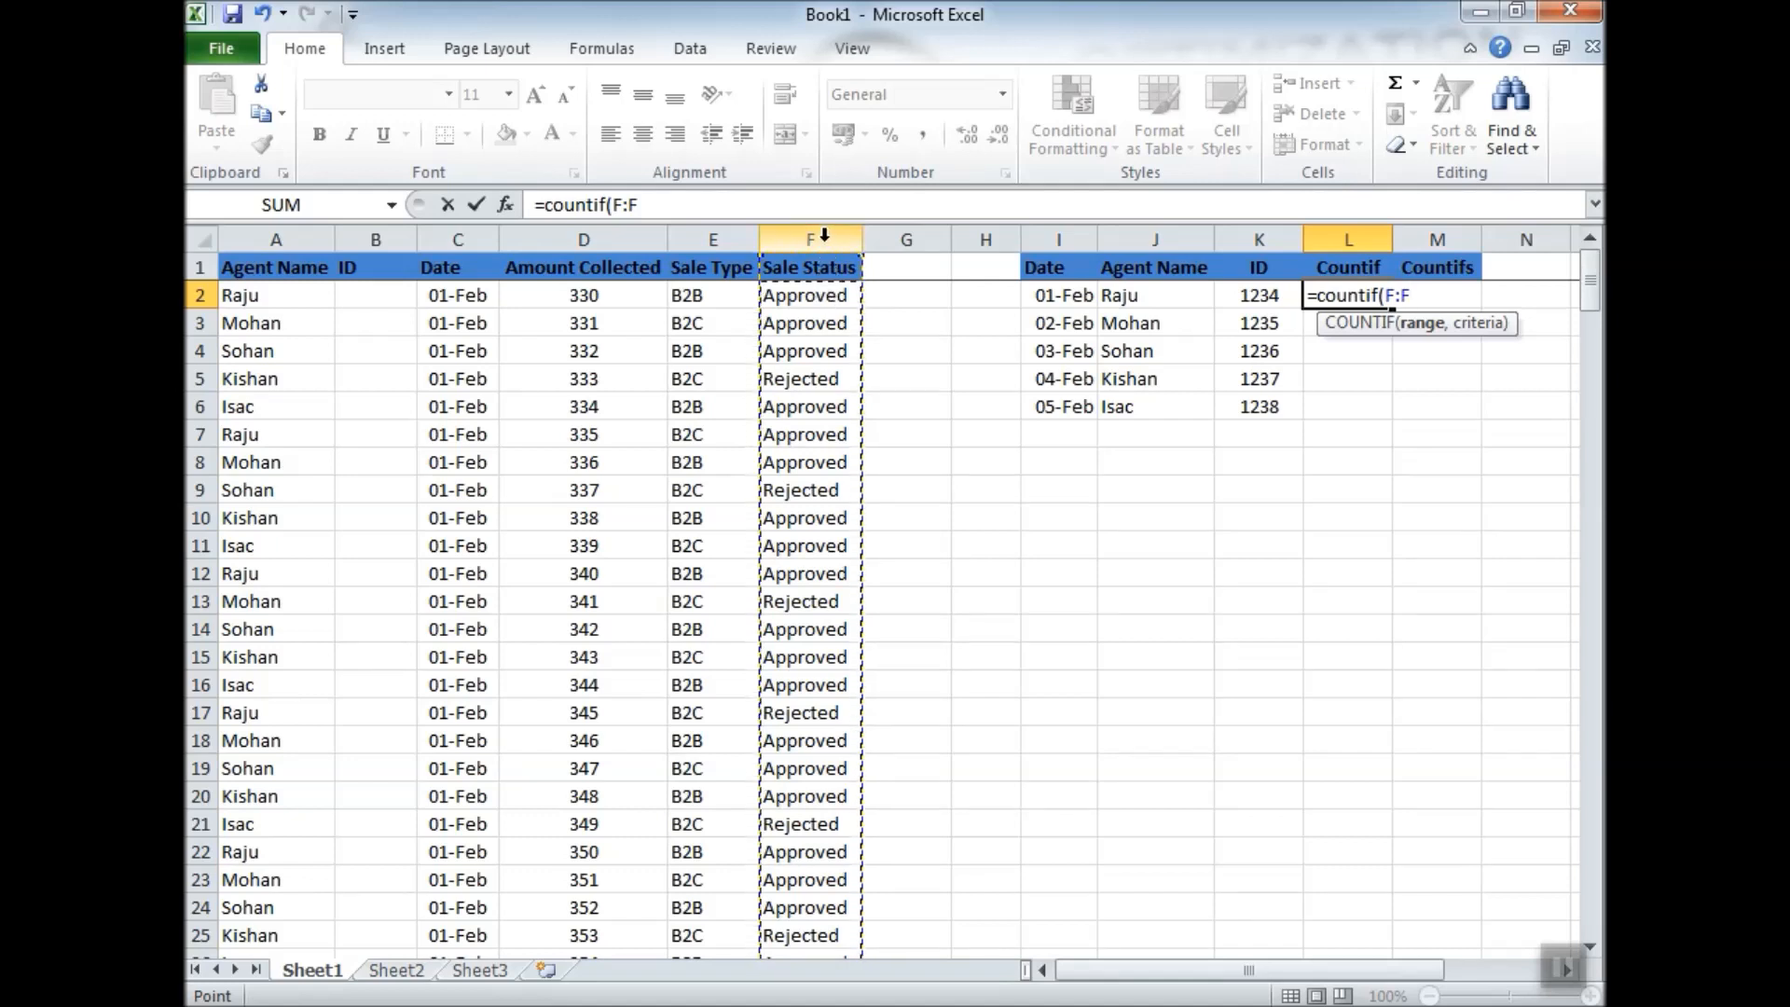
text(,)
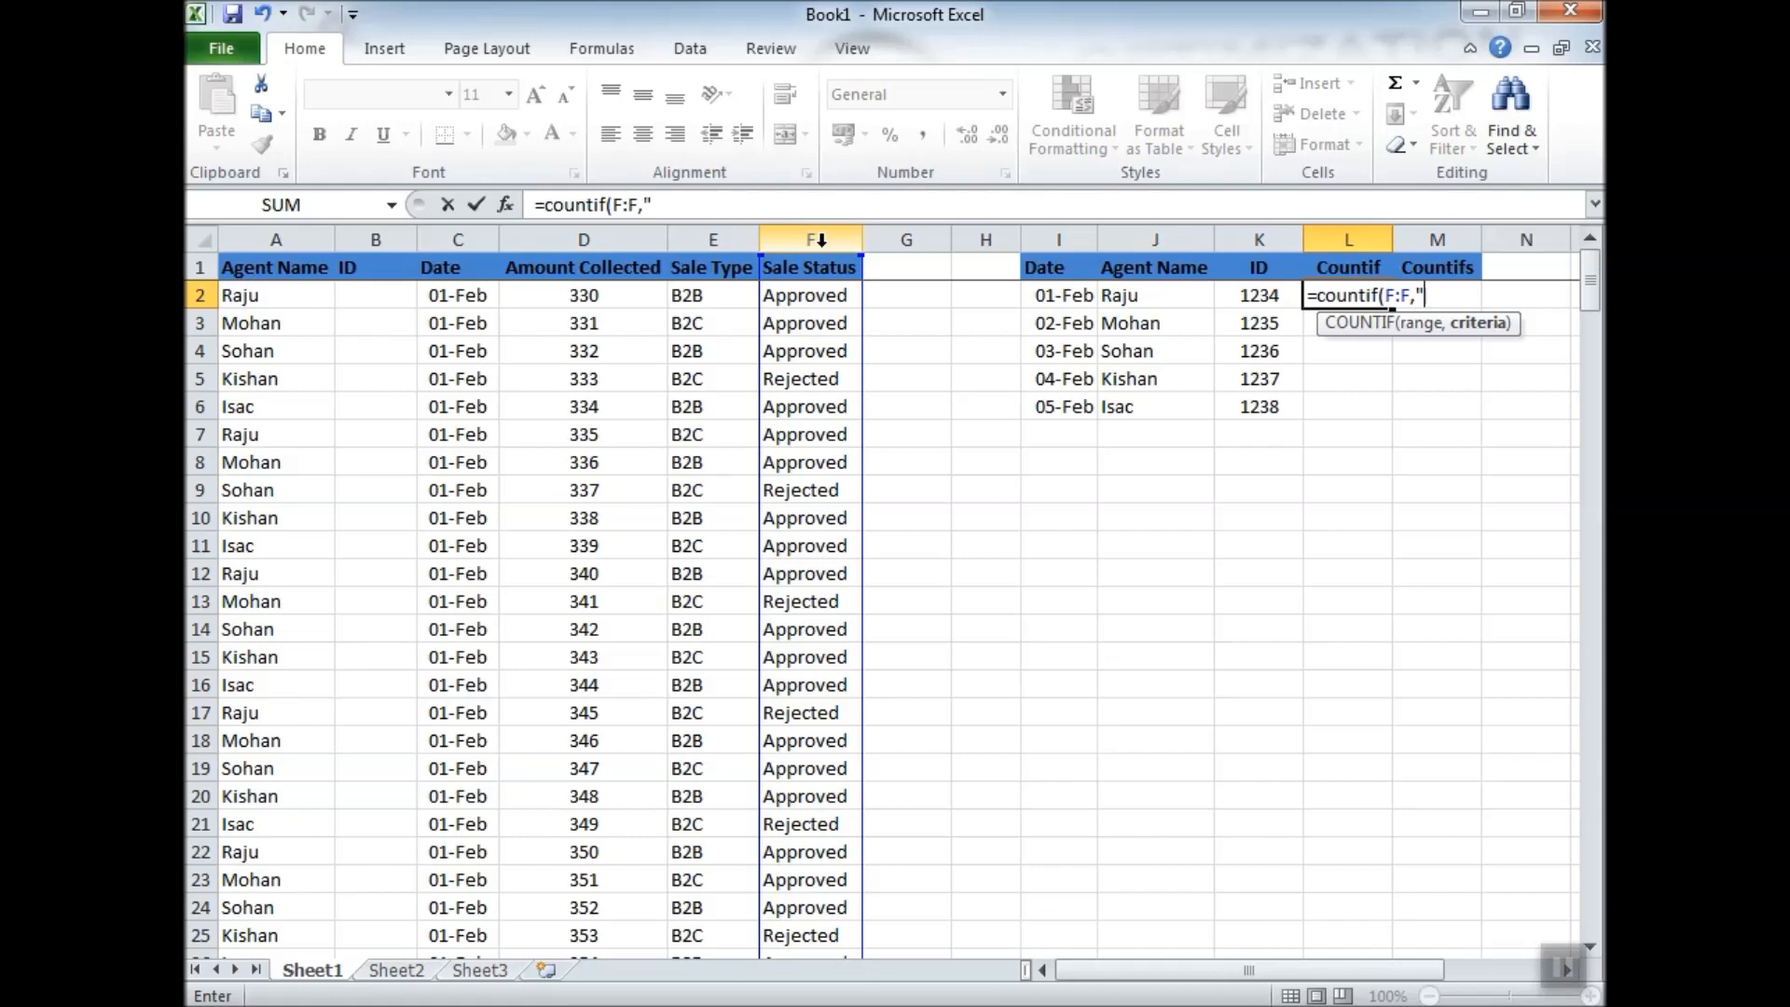
text("Approved")
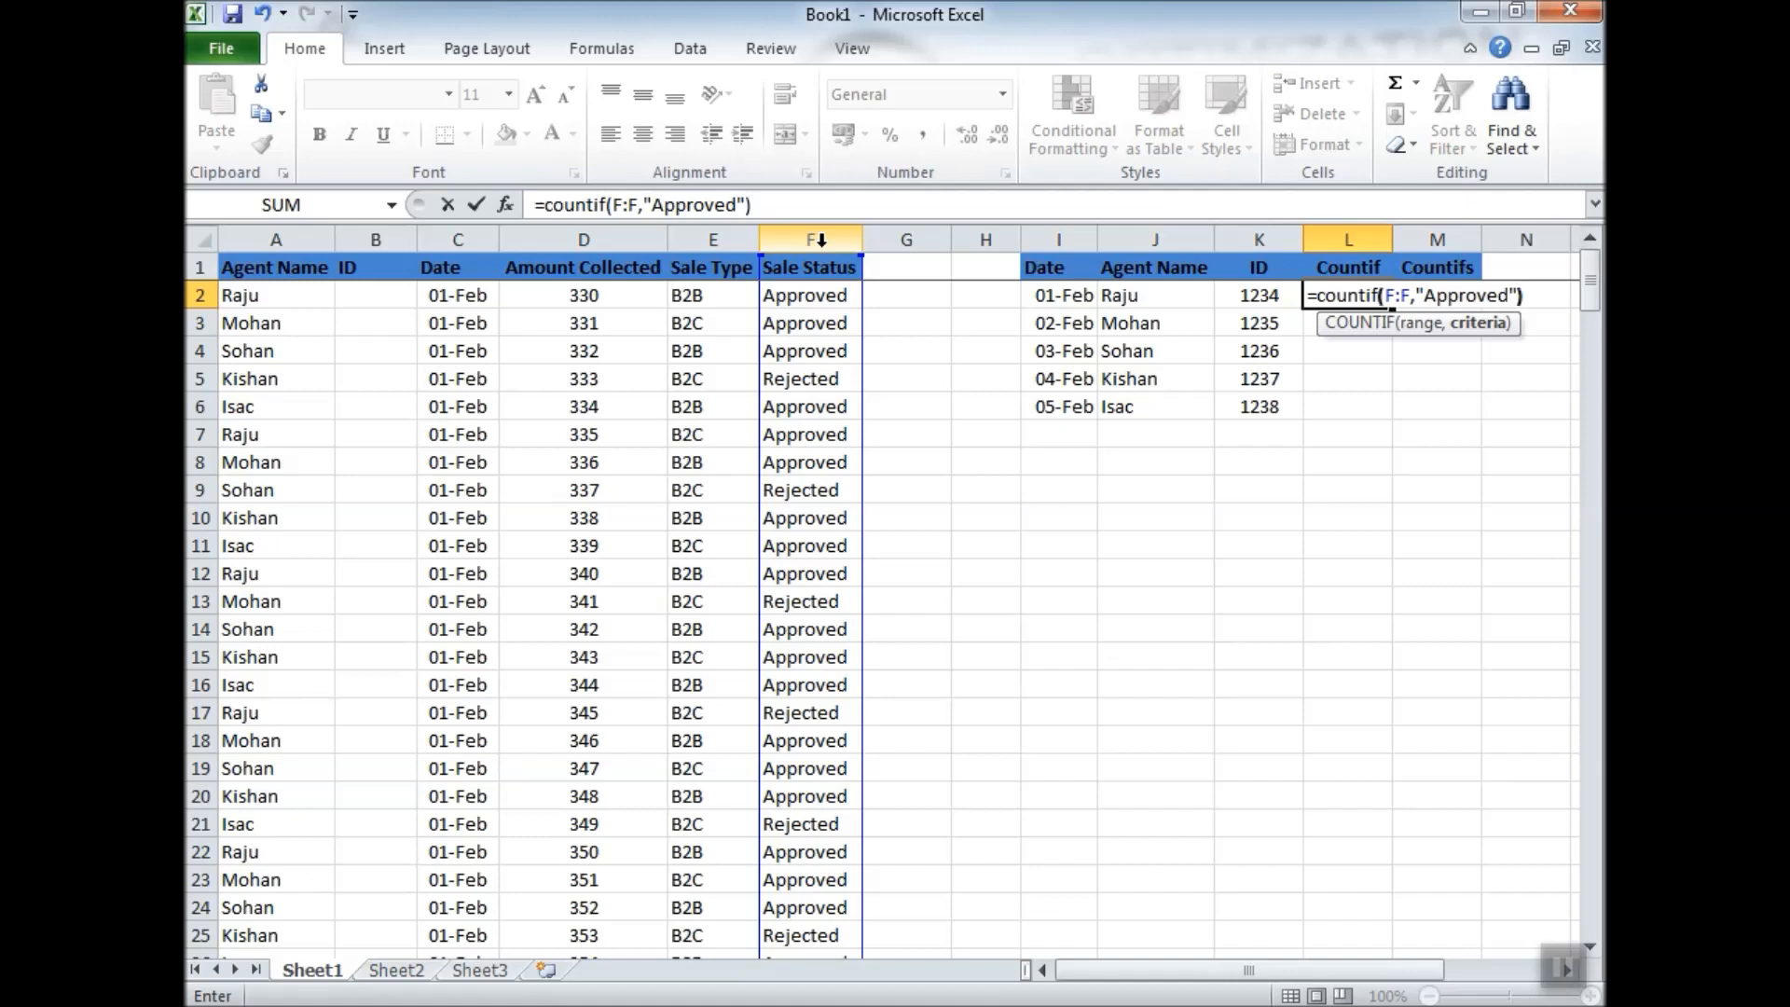
key(Return)
Copy the COUNTIF formula from L2 into L3.
key(Up)
key(ctrl+c)
key(shift+Down)
key(shift+Down)
key(Down)
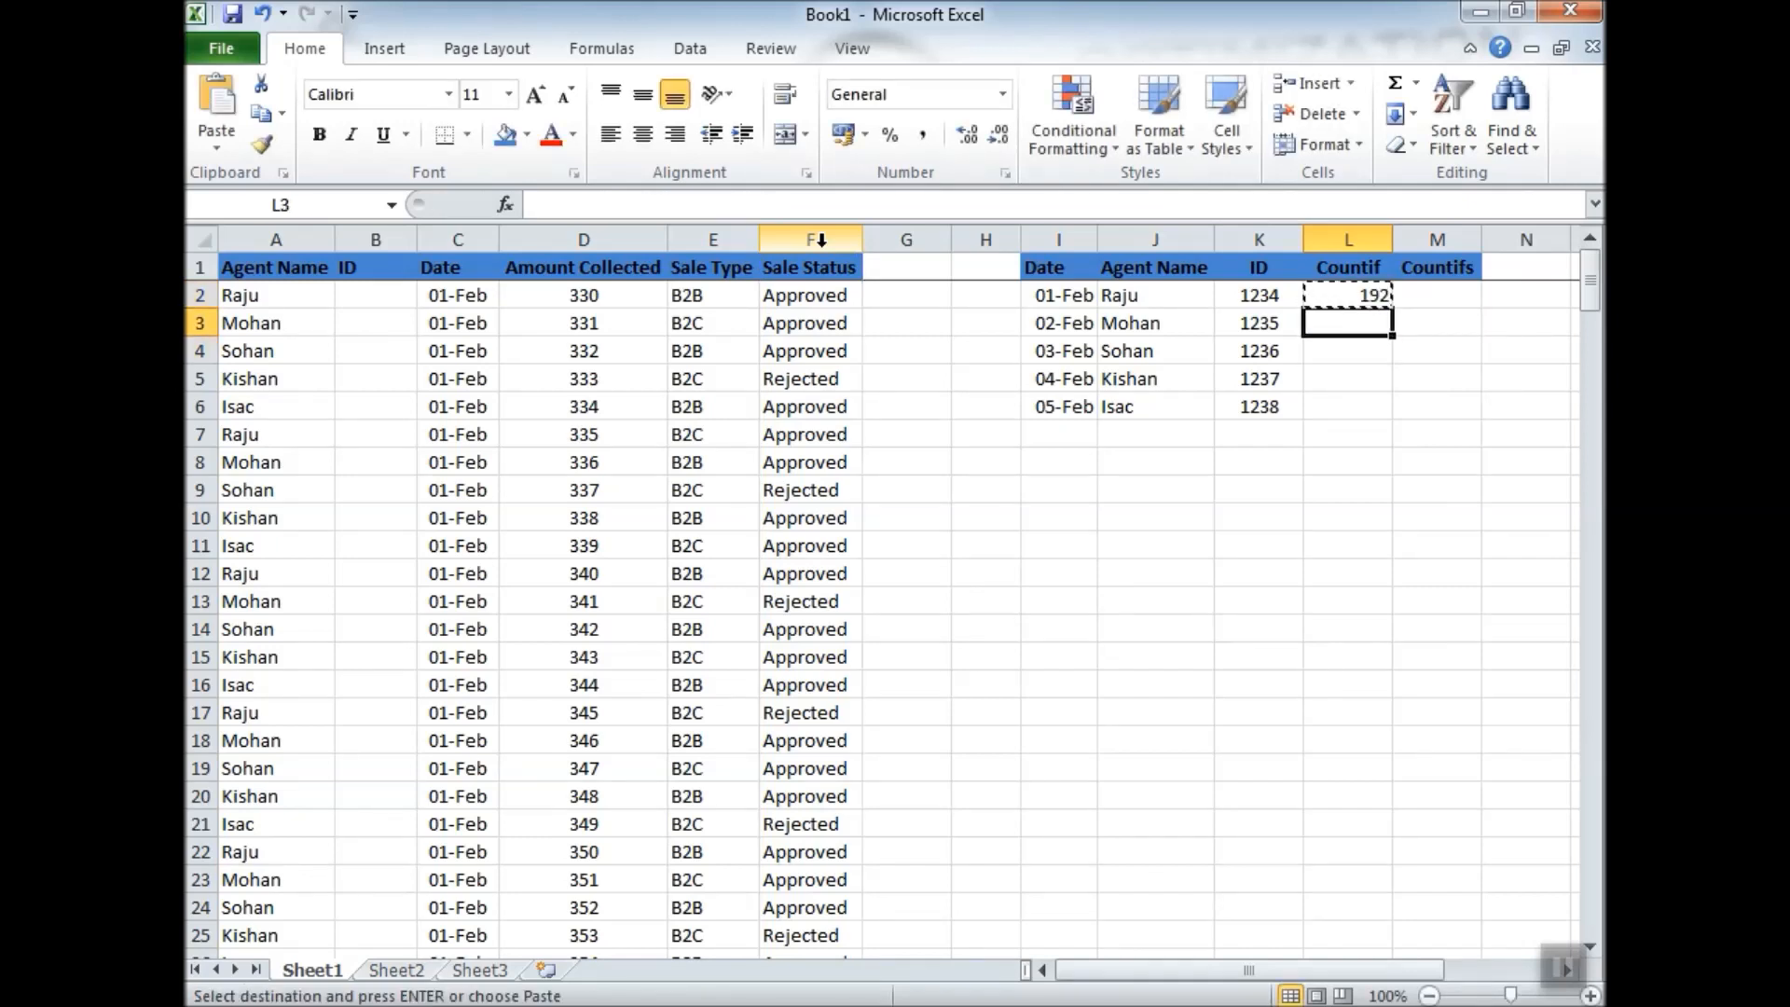
key(ctrl+v)
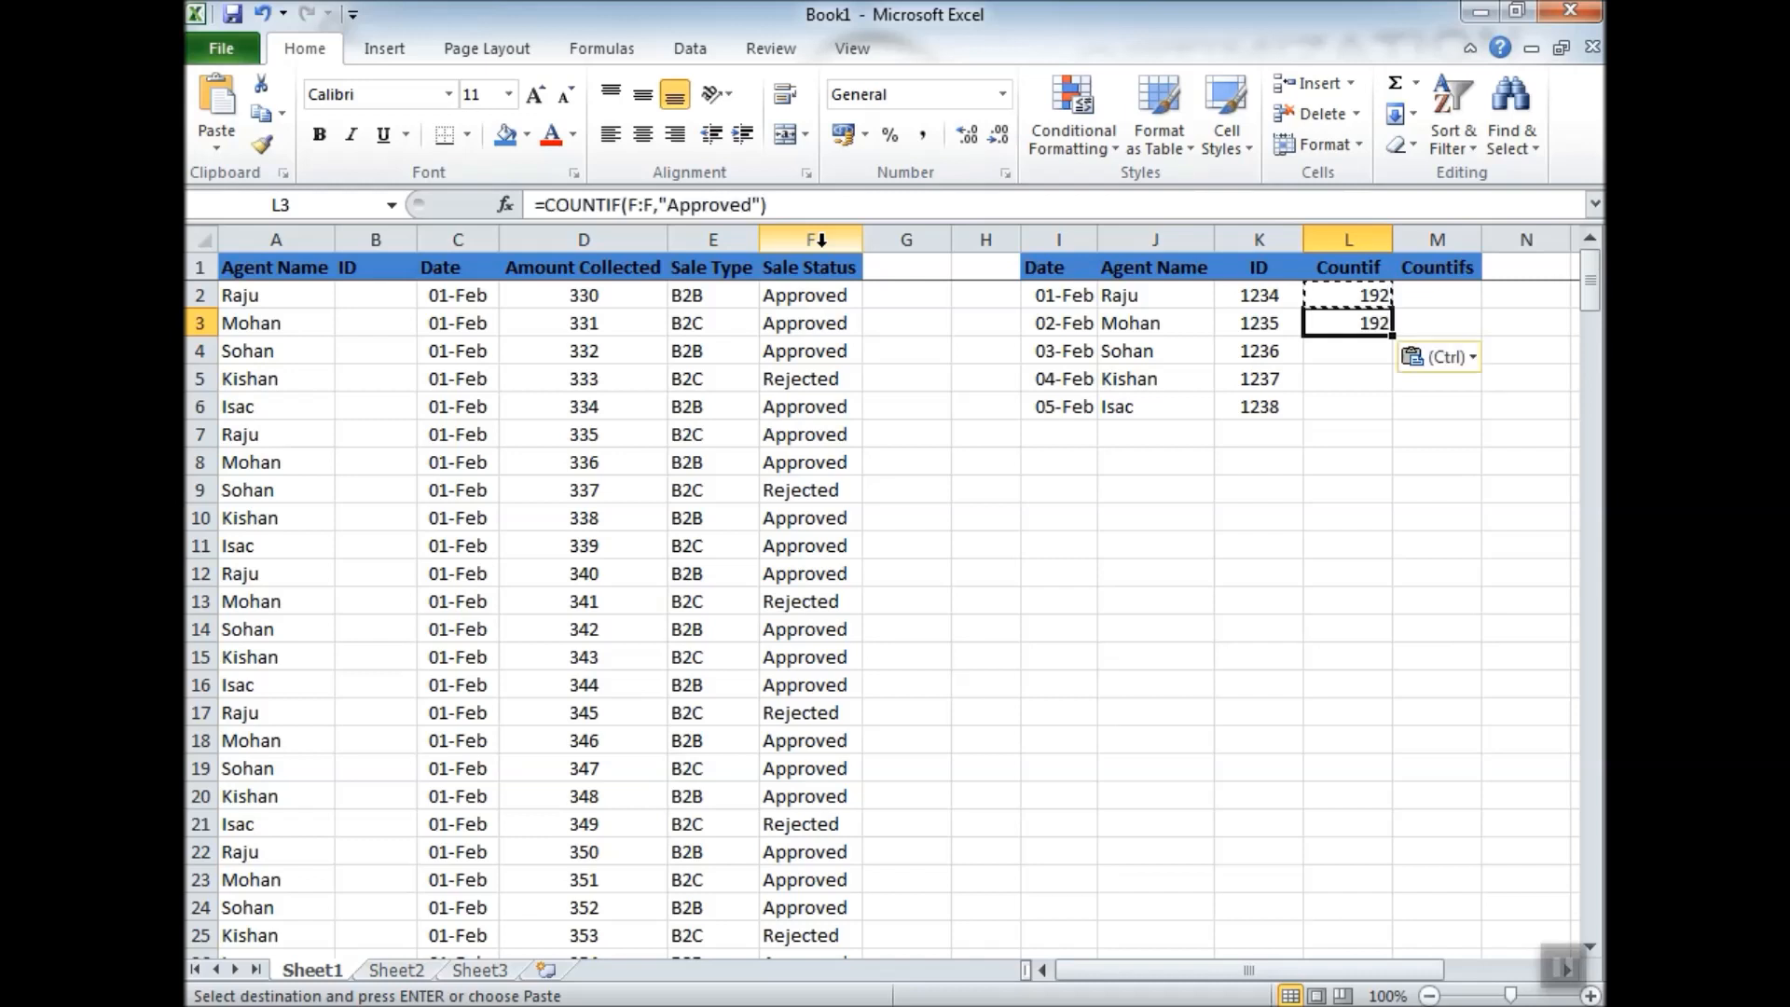
Change the criterion of the COUNTIF formula in L3 to "Rejected".
key(F2)
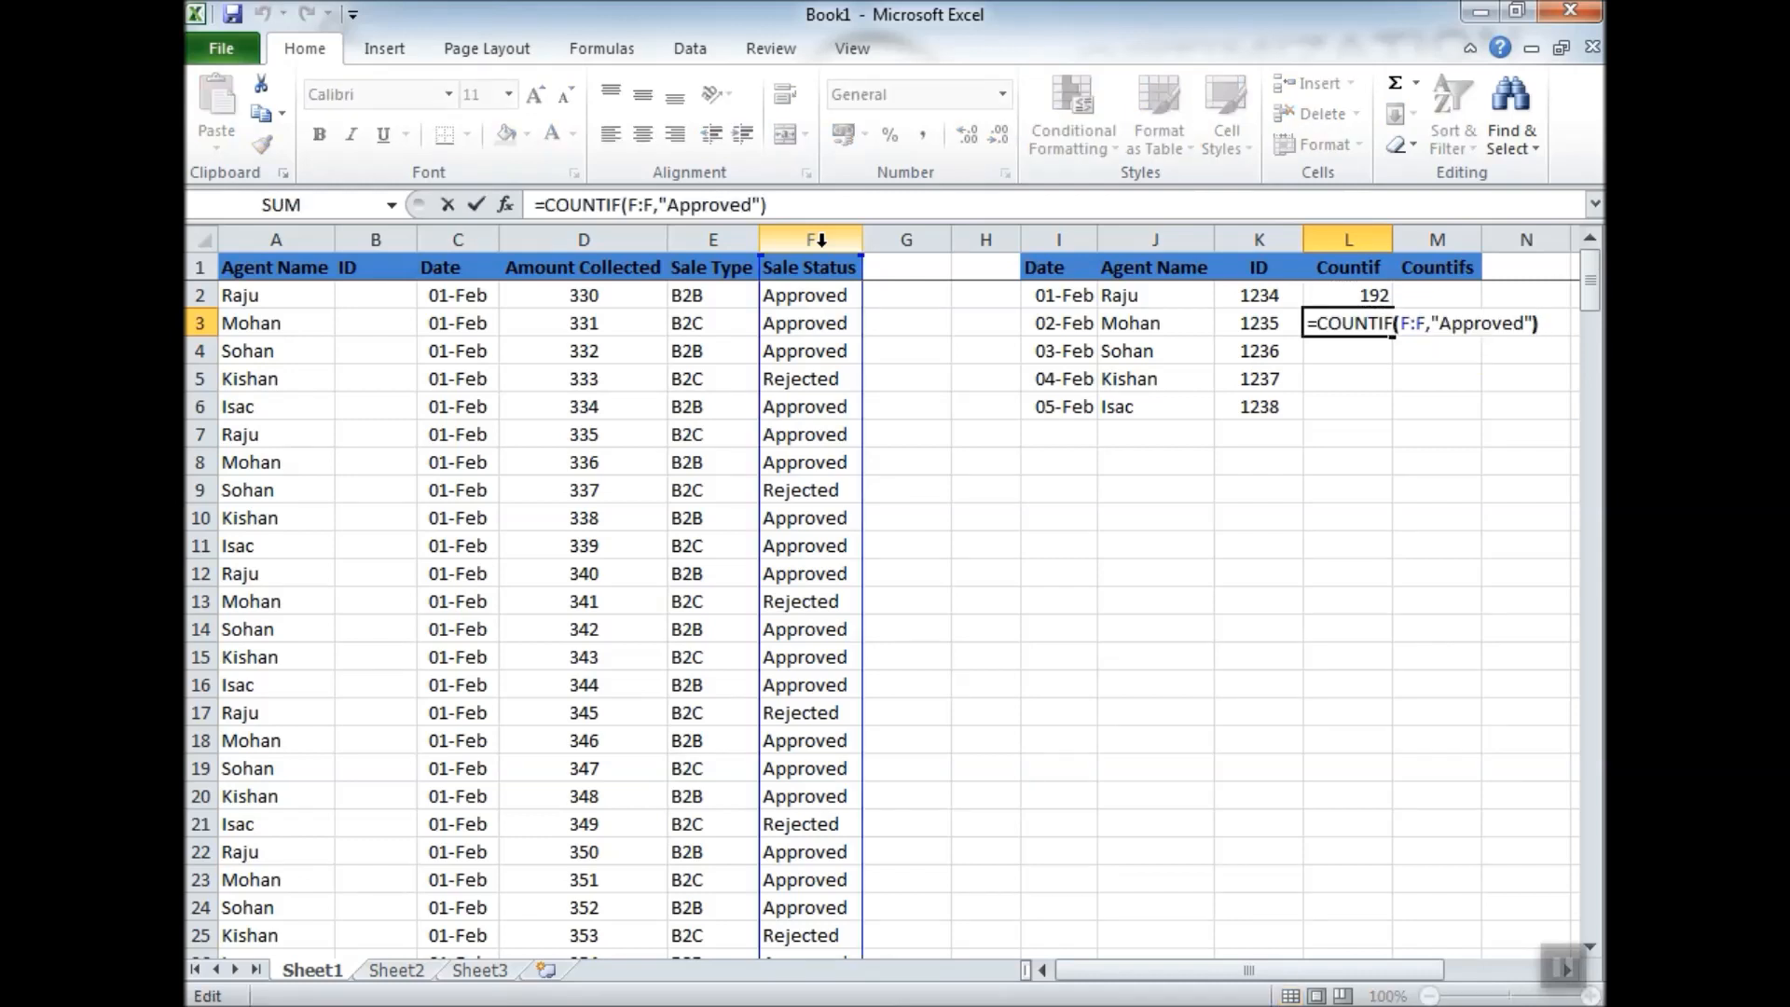
key(Left)
key(Left)
key(ctrl+shift+Left)
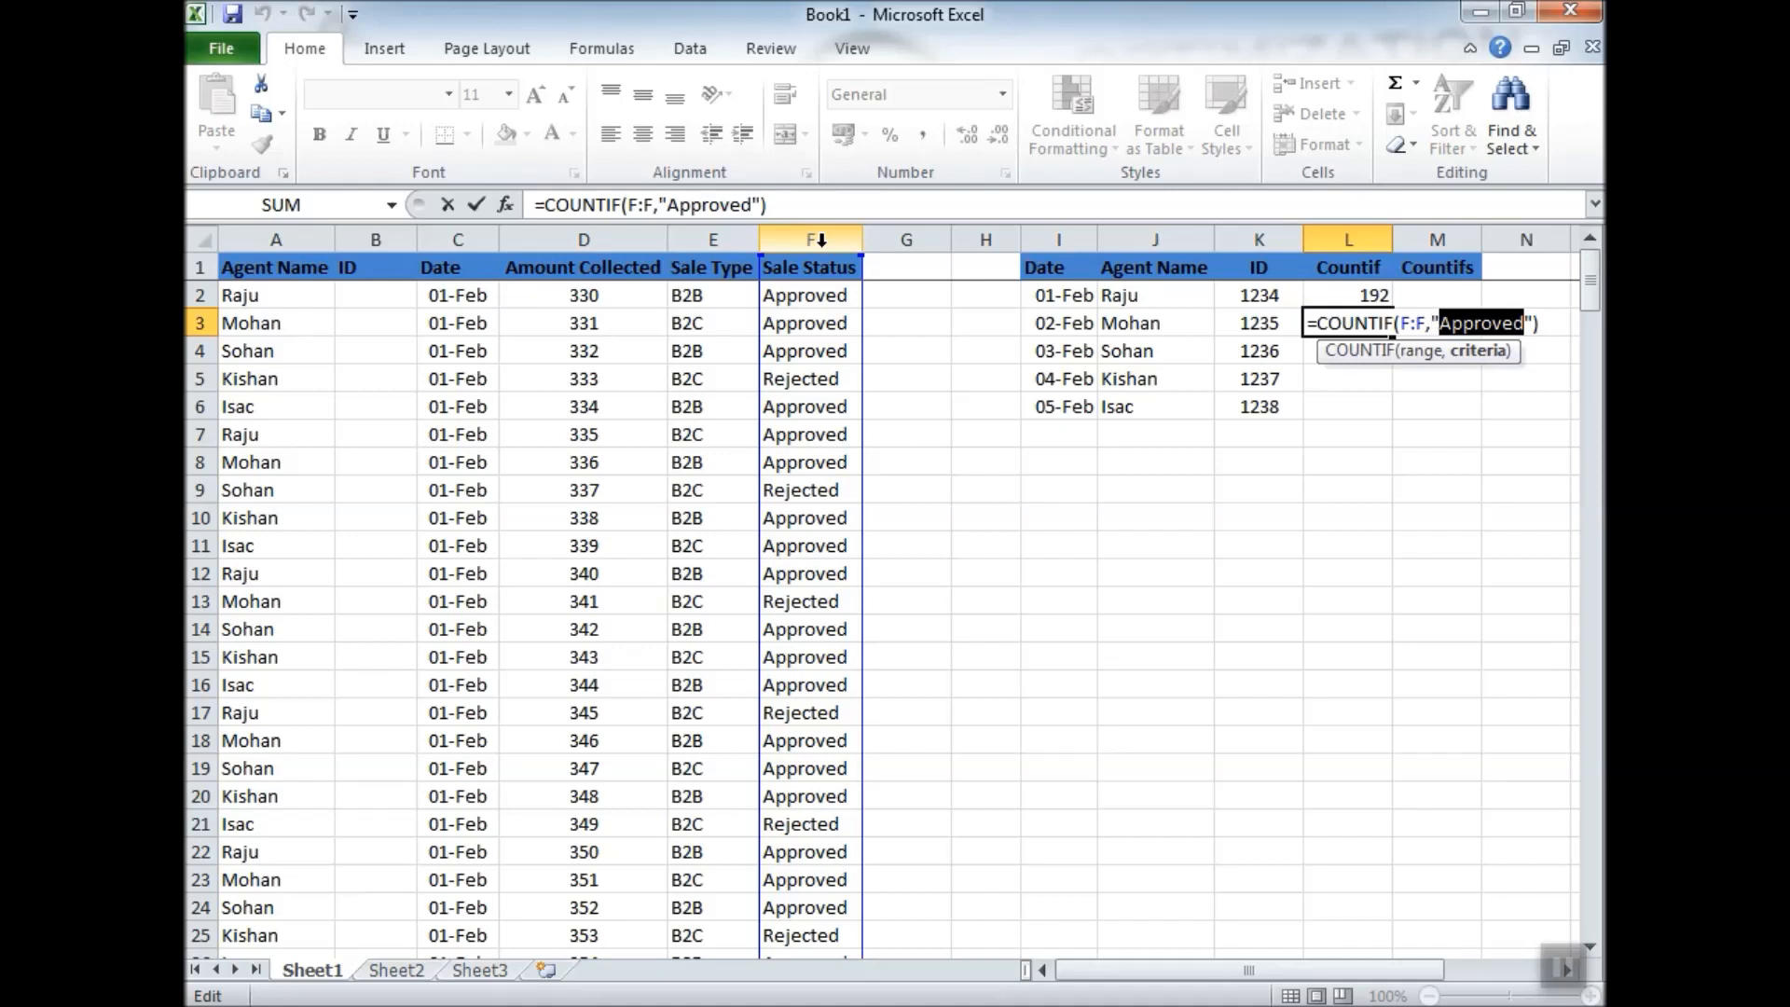
text(Rejected)
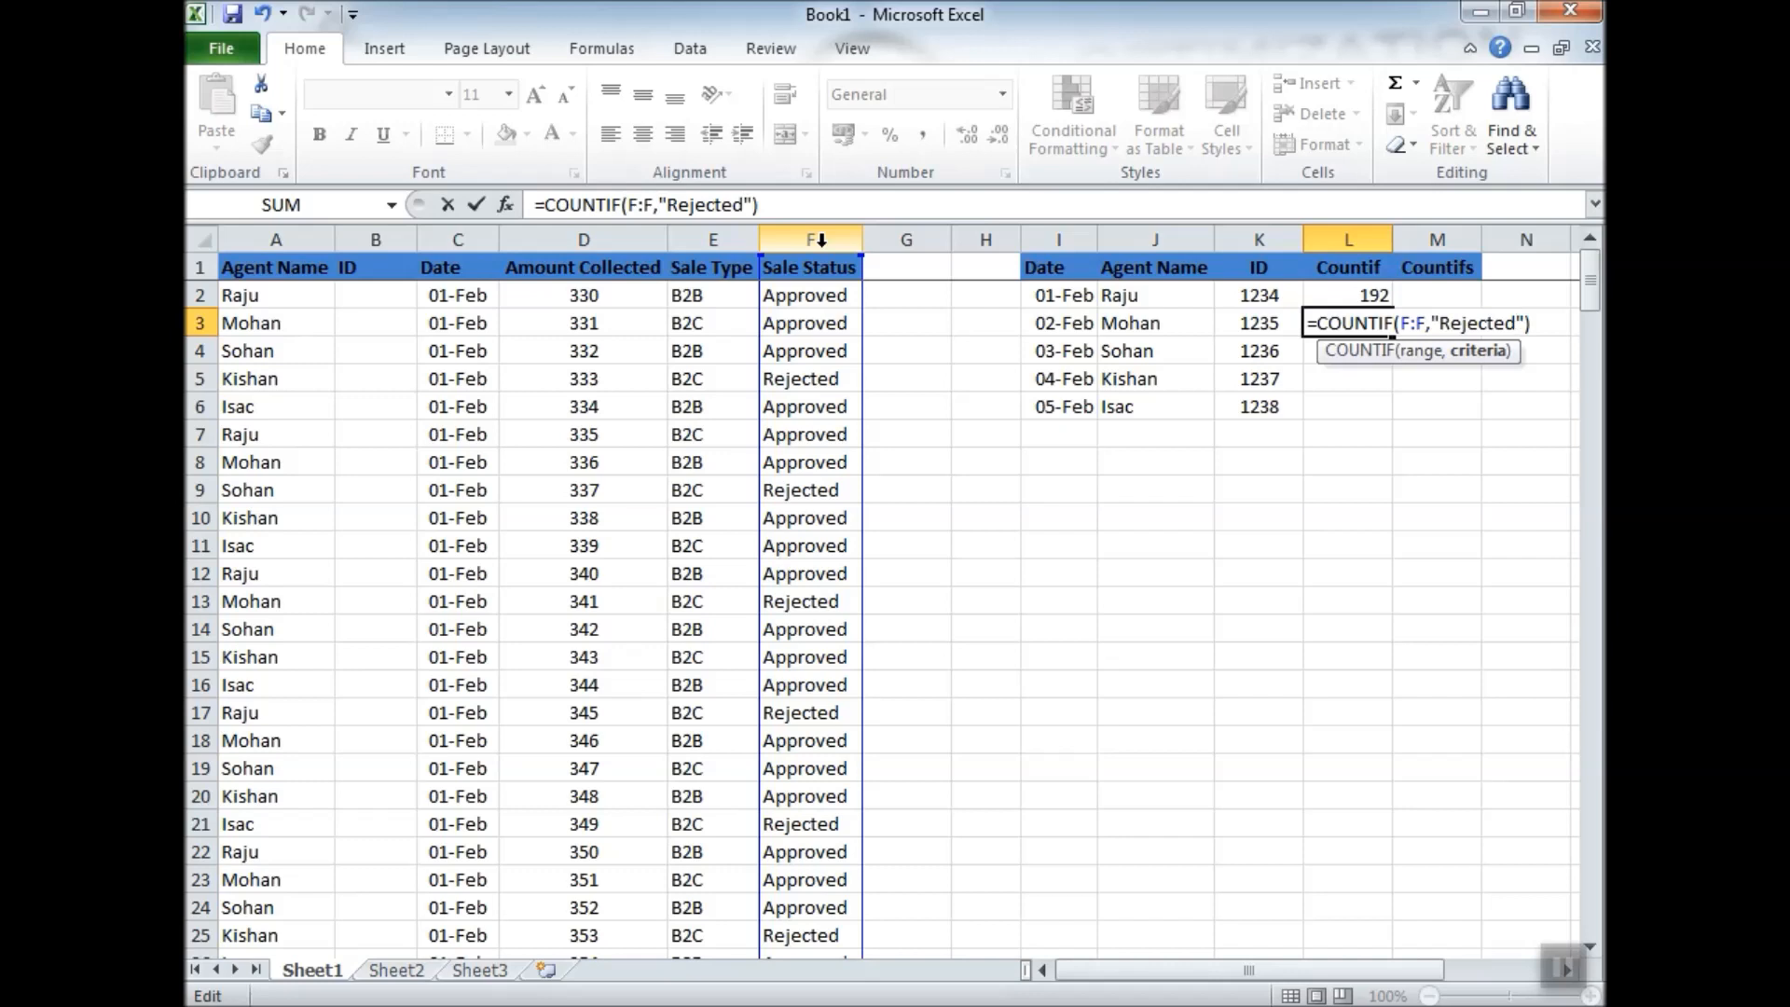
key(Return)
key(Up)
Copy the Rejected status from F5 over the Sale Status cells F5:F12.
key(Down)
key(Left)
key(Left)
key(Left)
key(Left)
key(Left)
key(Down)
key(Left)
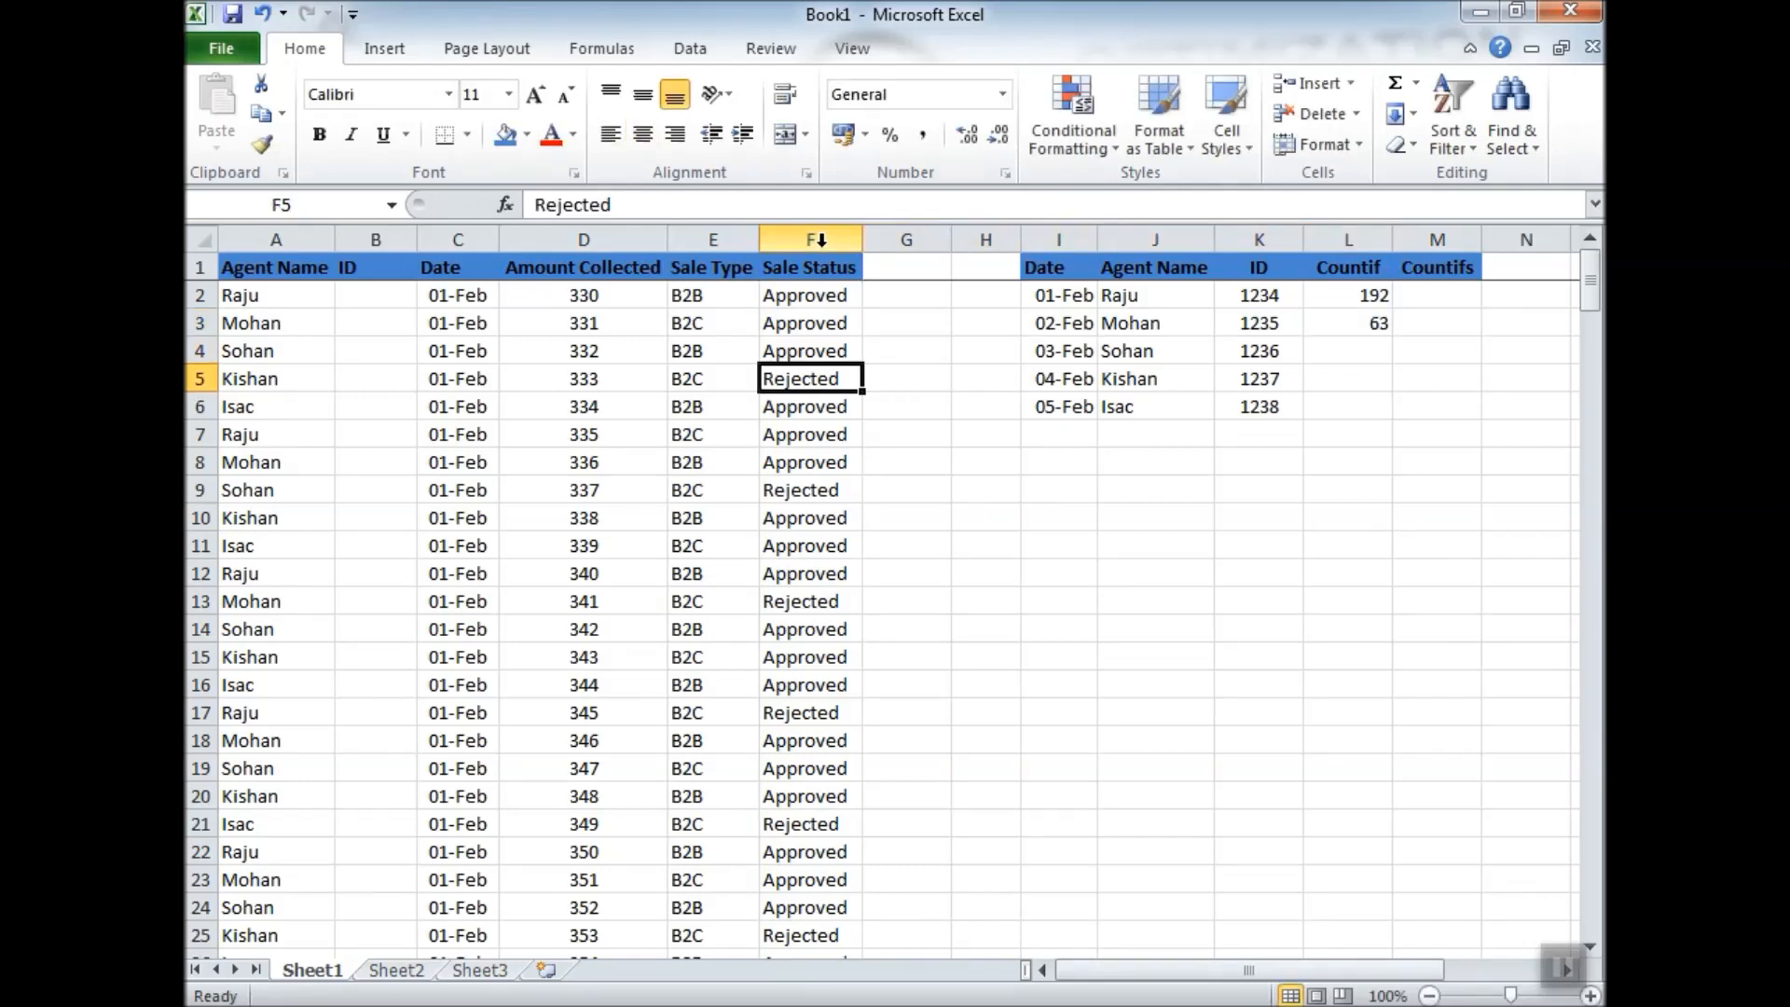
key(ctrl+c)
key(shift+Down)
key(shift+Down)
key(shift+Down)
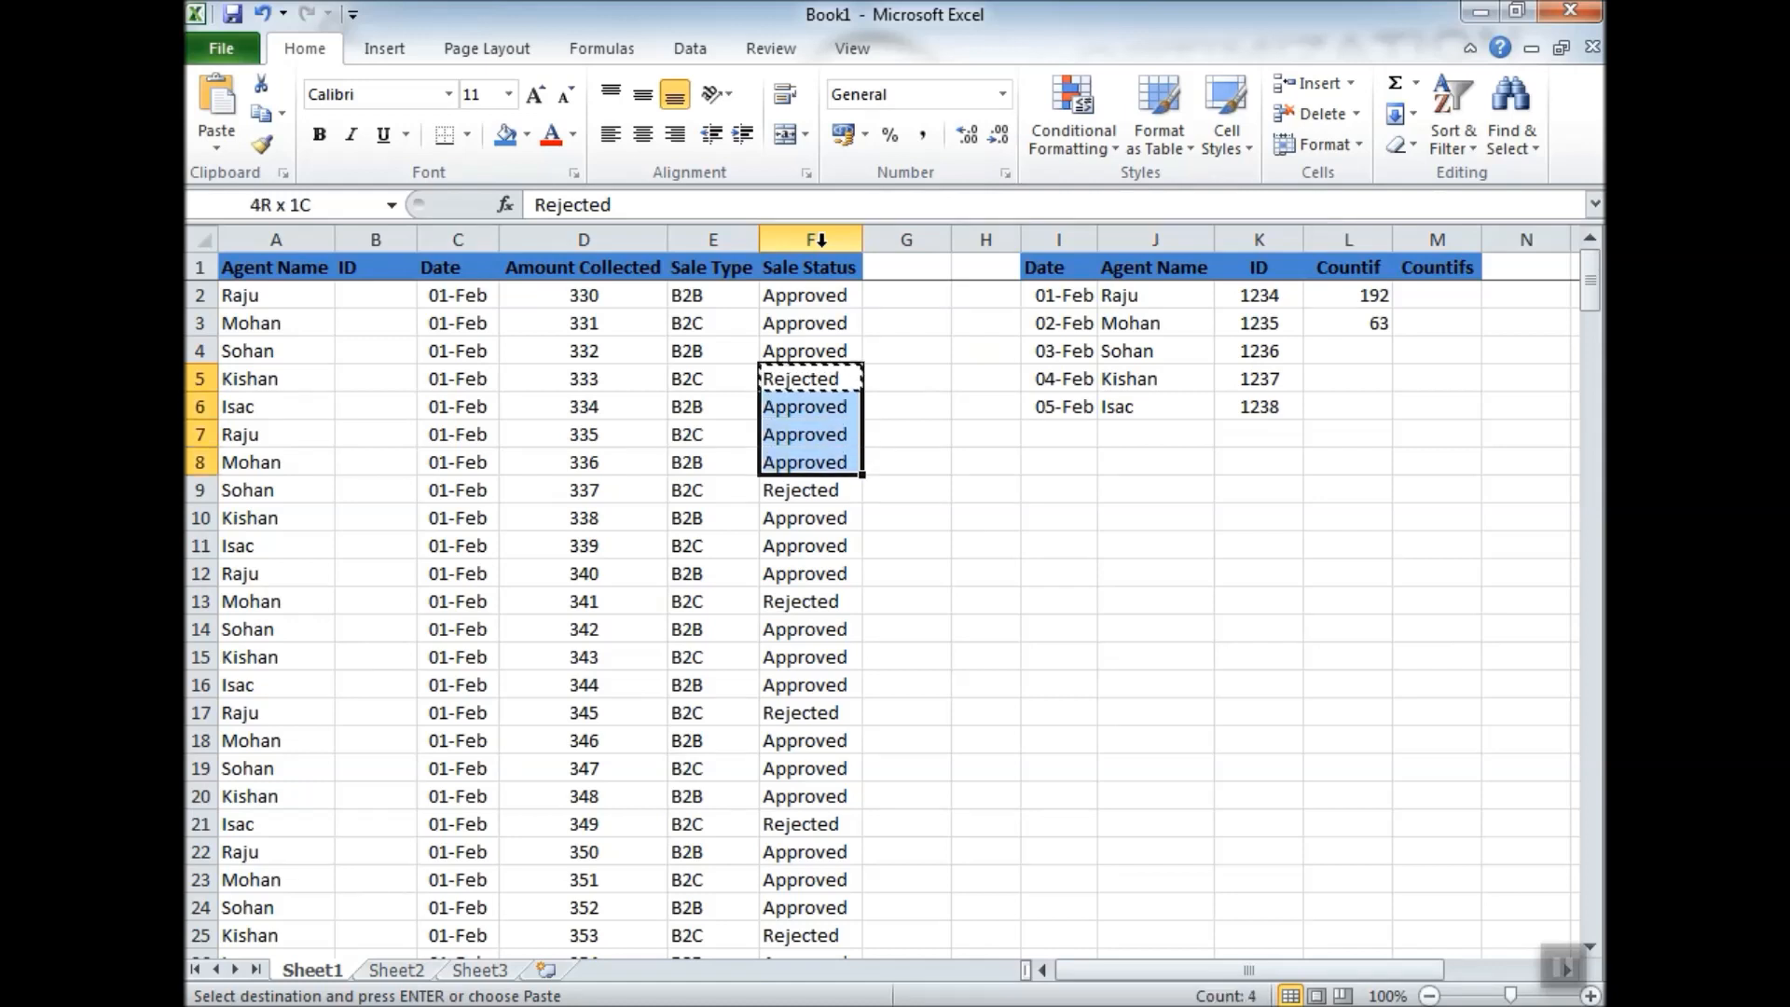
key(shift+Down)
key(shift+Down)
key(shift+Down)
key(shift+Down)
key(ctrl+v)
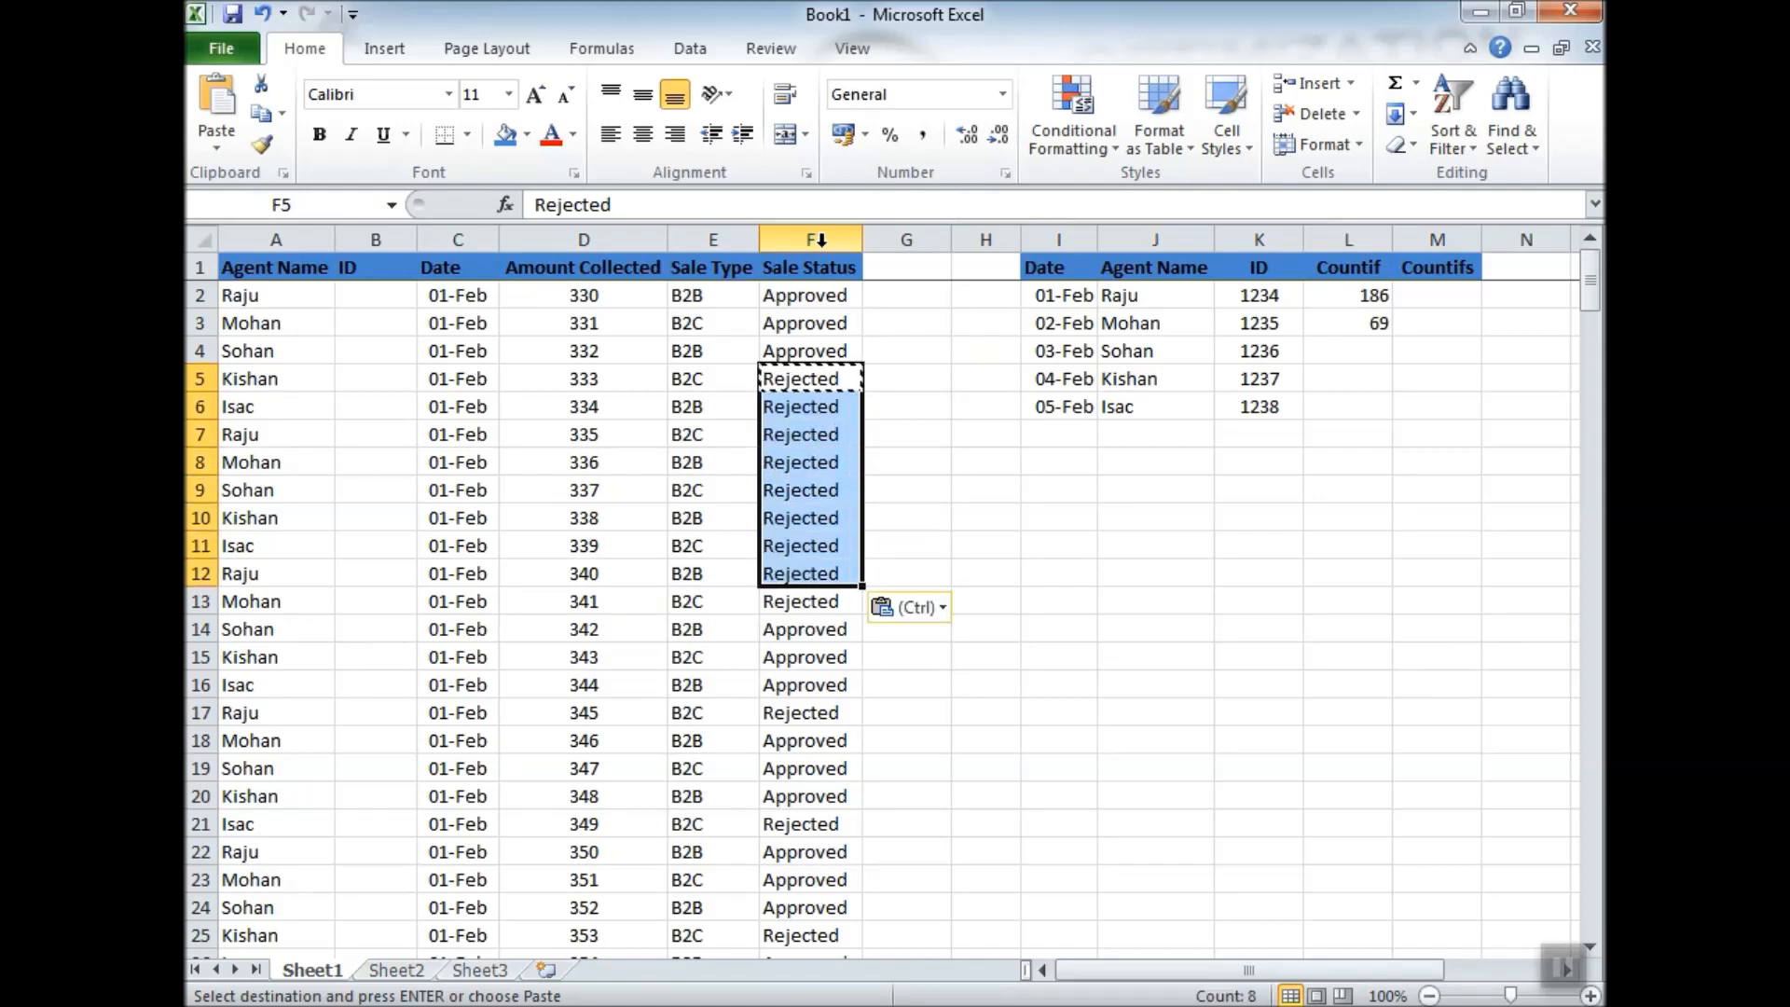
Extend the Rejected status down the rest of the Sale Status column through F256.
key(shift+Down)
key(shift+Down)
key(shift+Down)
key(shift+Down)
key(ctrl+shift+Down)
key(ctrl+v)
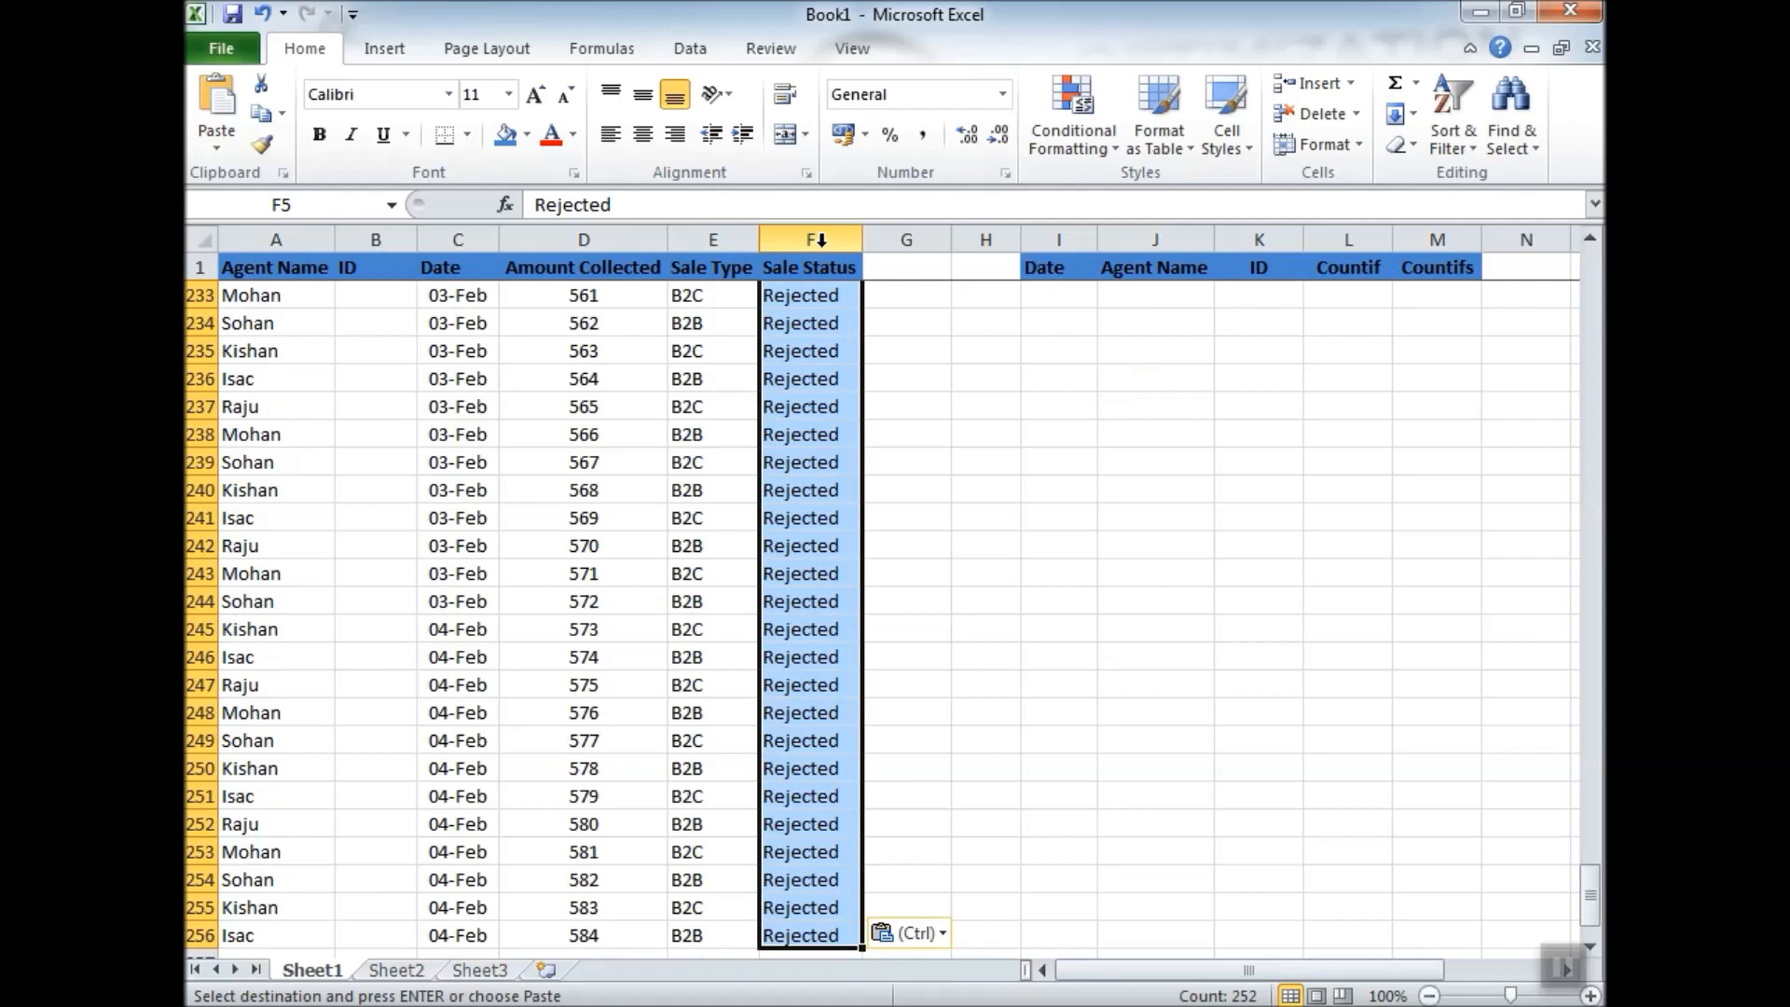
Check the Sale Status entries from first to last row against the COUNTIF results in L2 and L3.
key(Up)
key(Up)
key(Up)
key(Up)
key(Down)
key(Down)
key(Down)
key(Down)
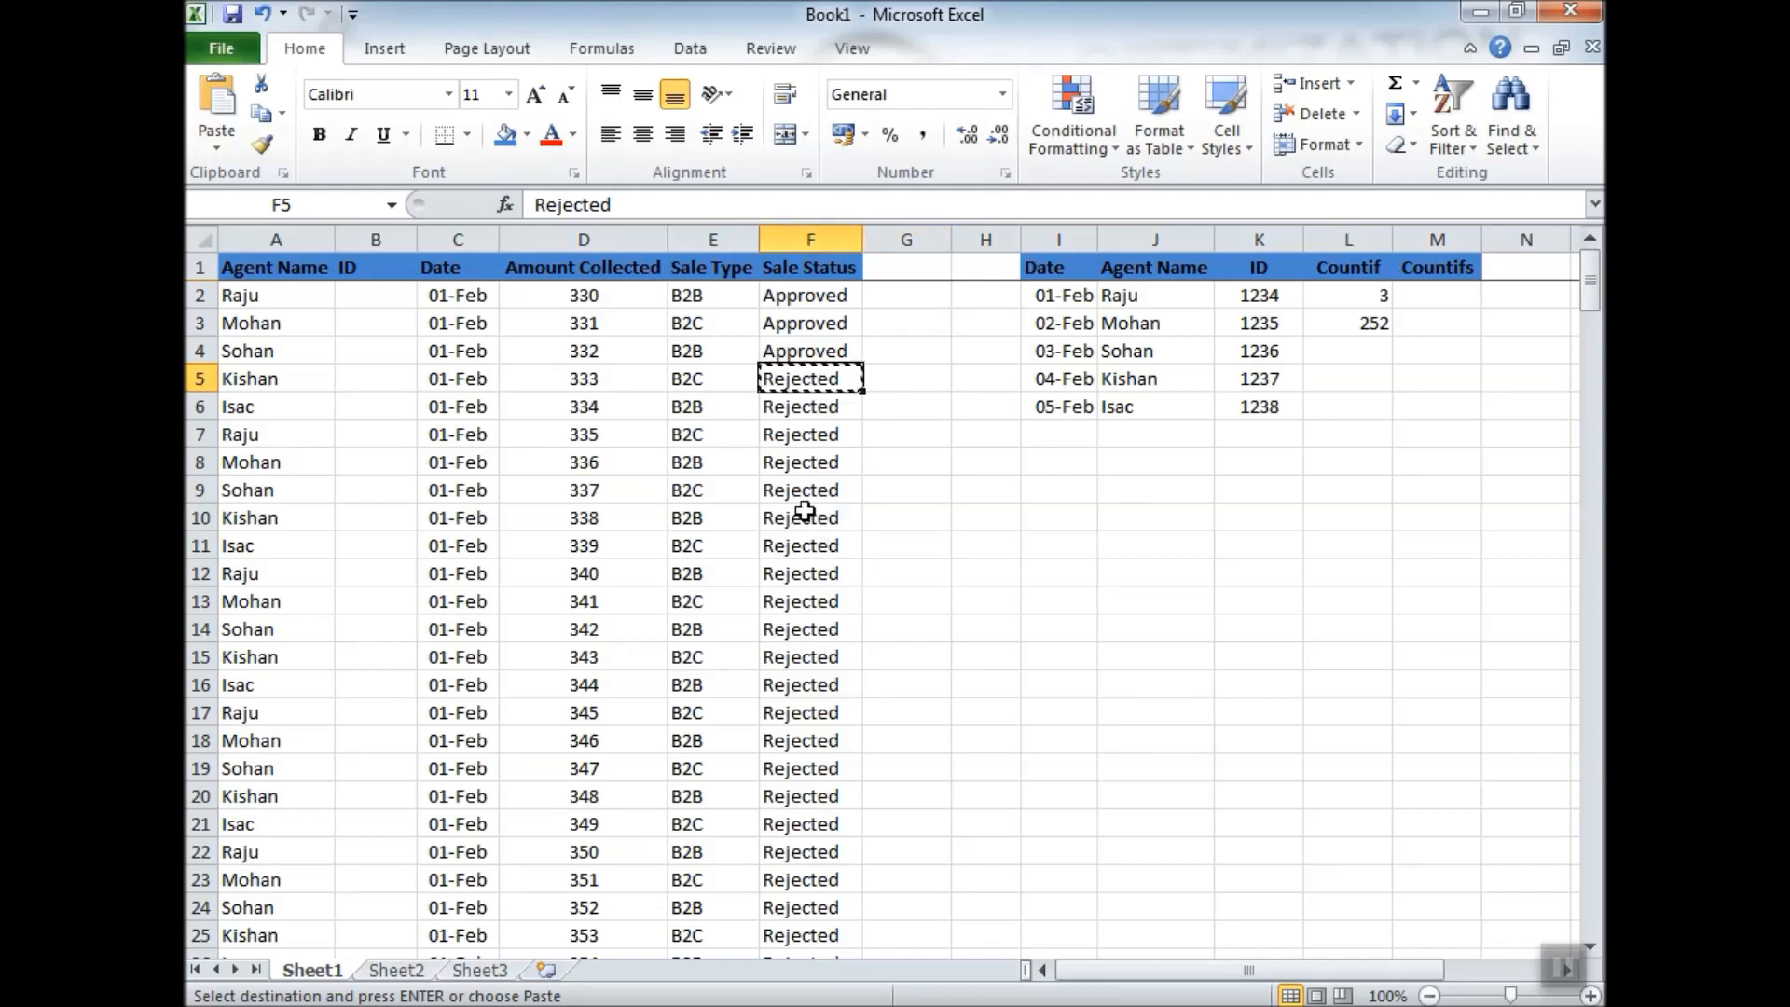
key(ctrl+Down)
key(Down)
key(Down)
key(ctrl+Up)
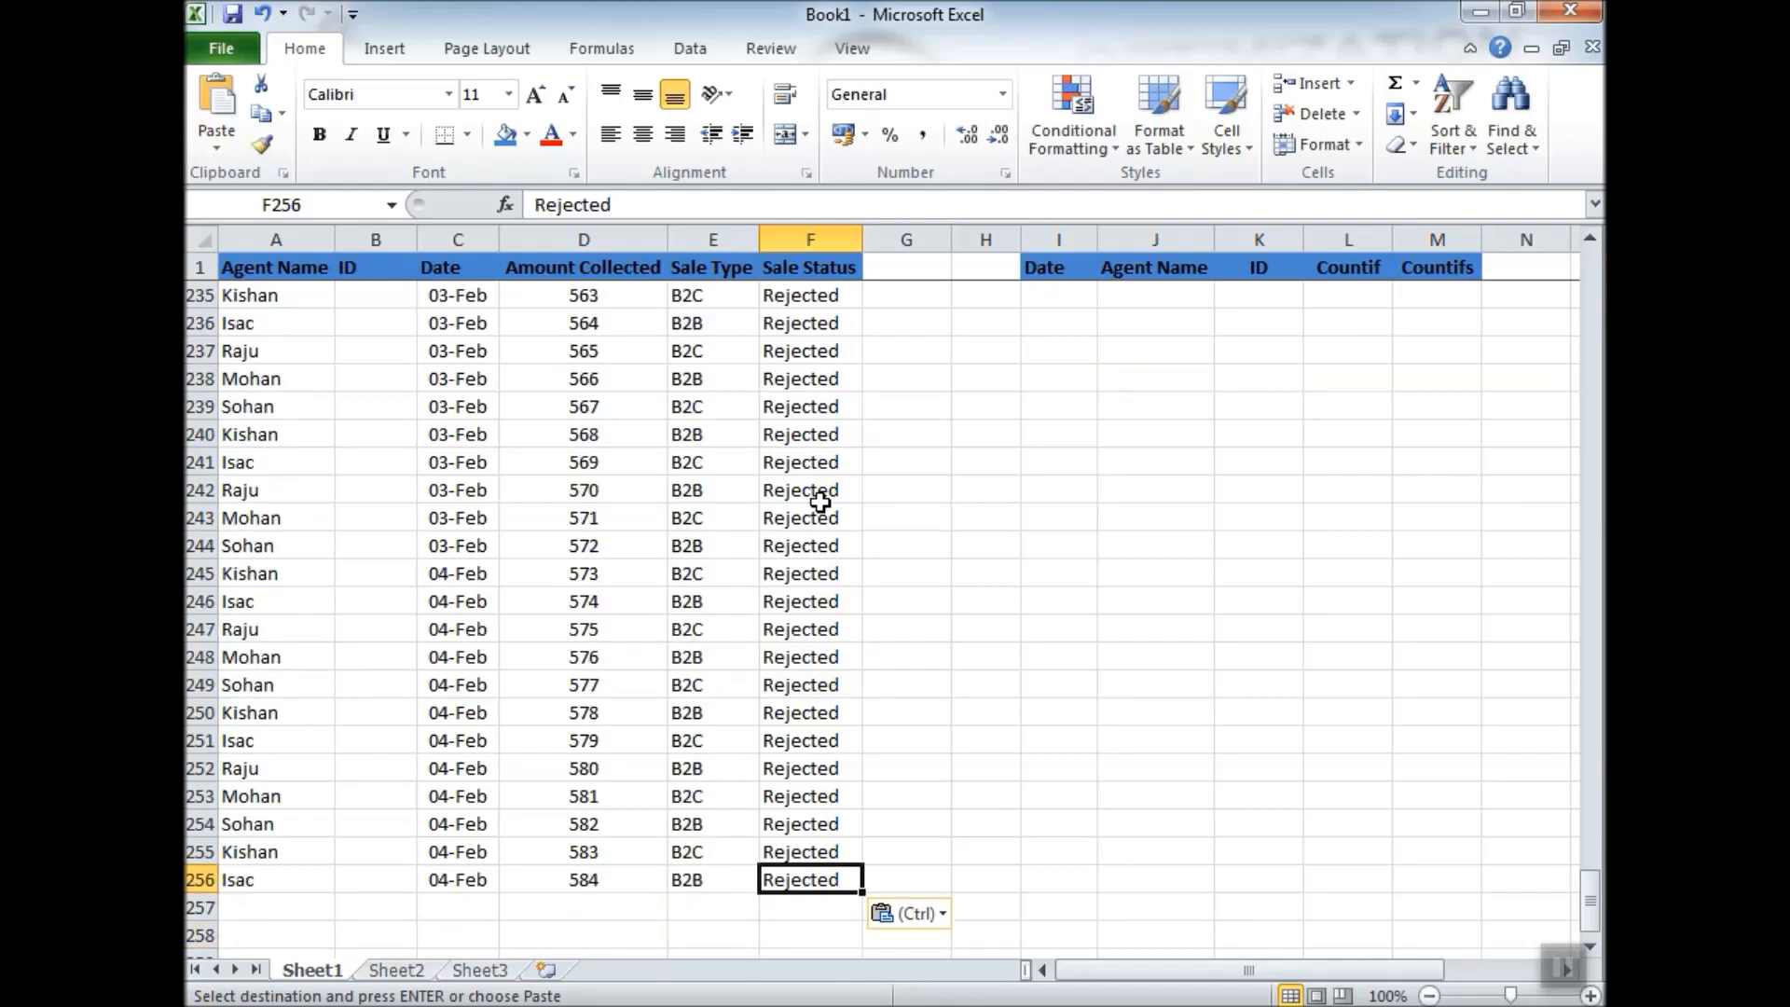
key(ctrl+Up)
key(Down)
key(Down)
key(Down)
key(Down)
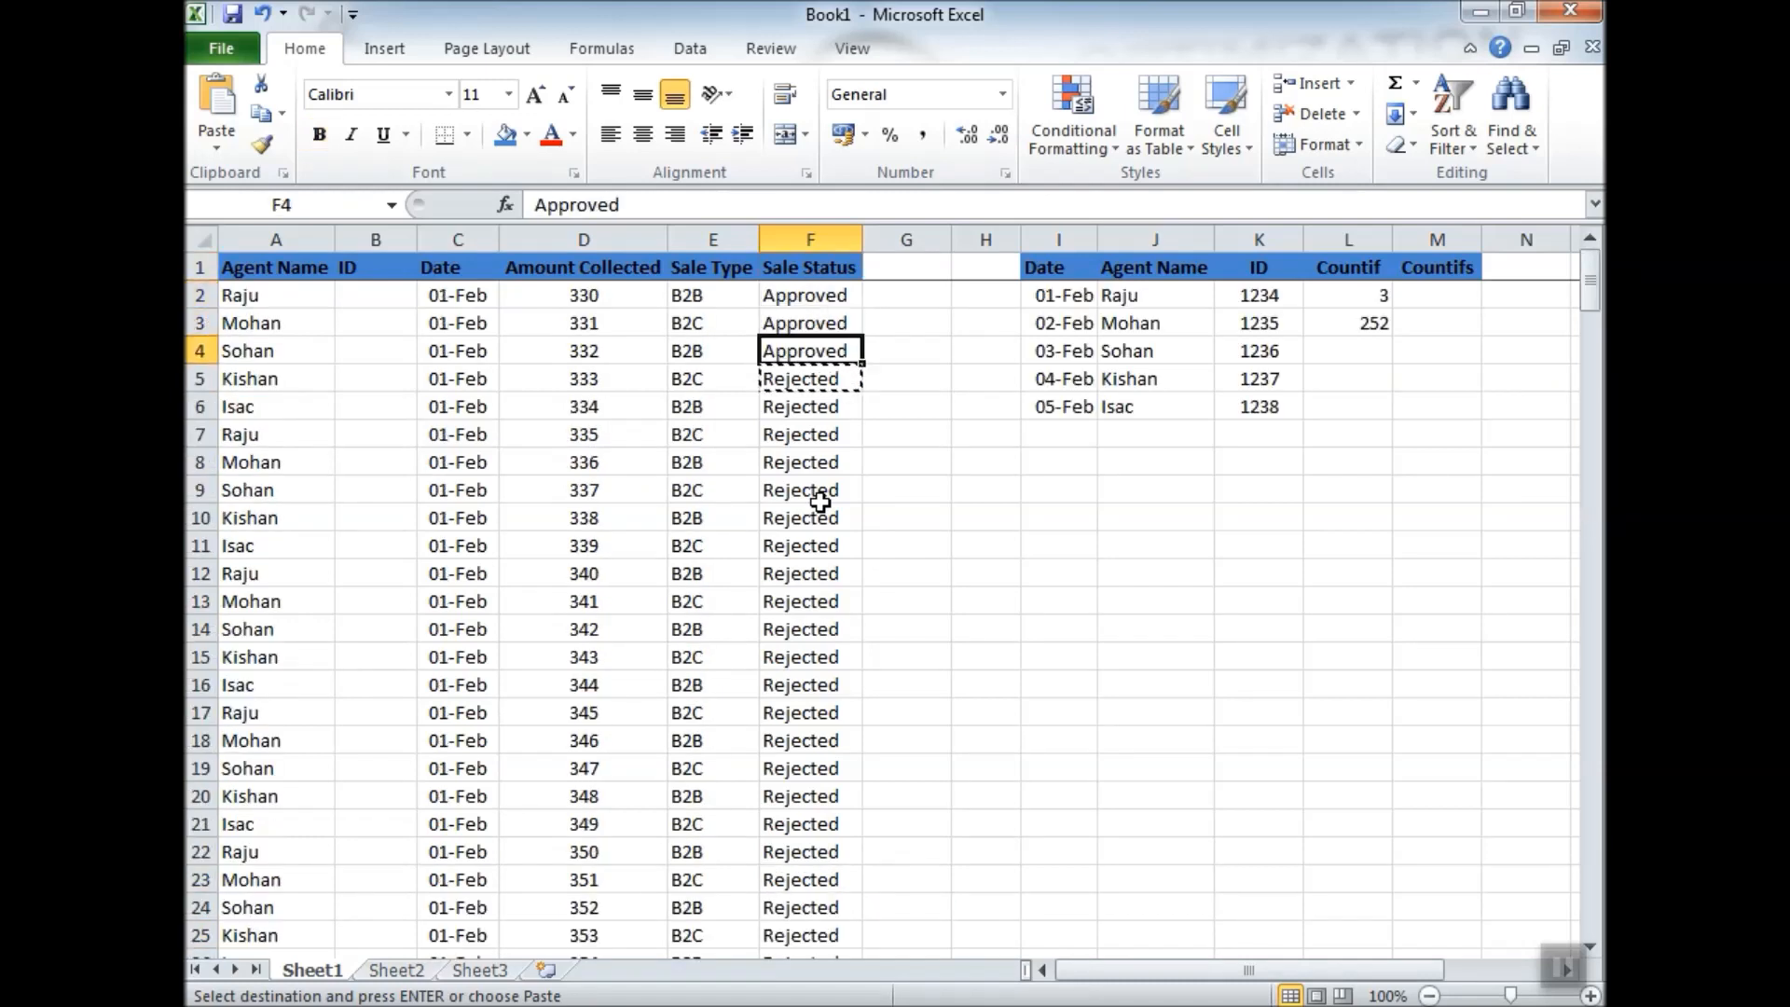
click(1356, 321)
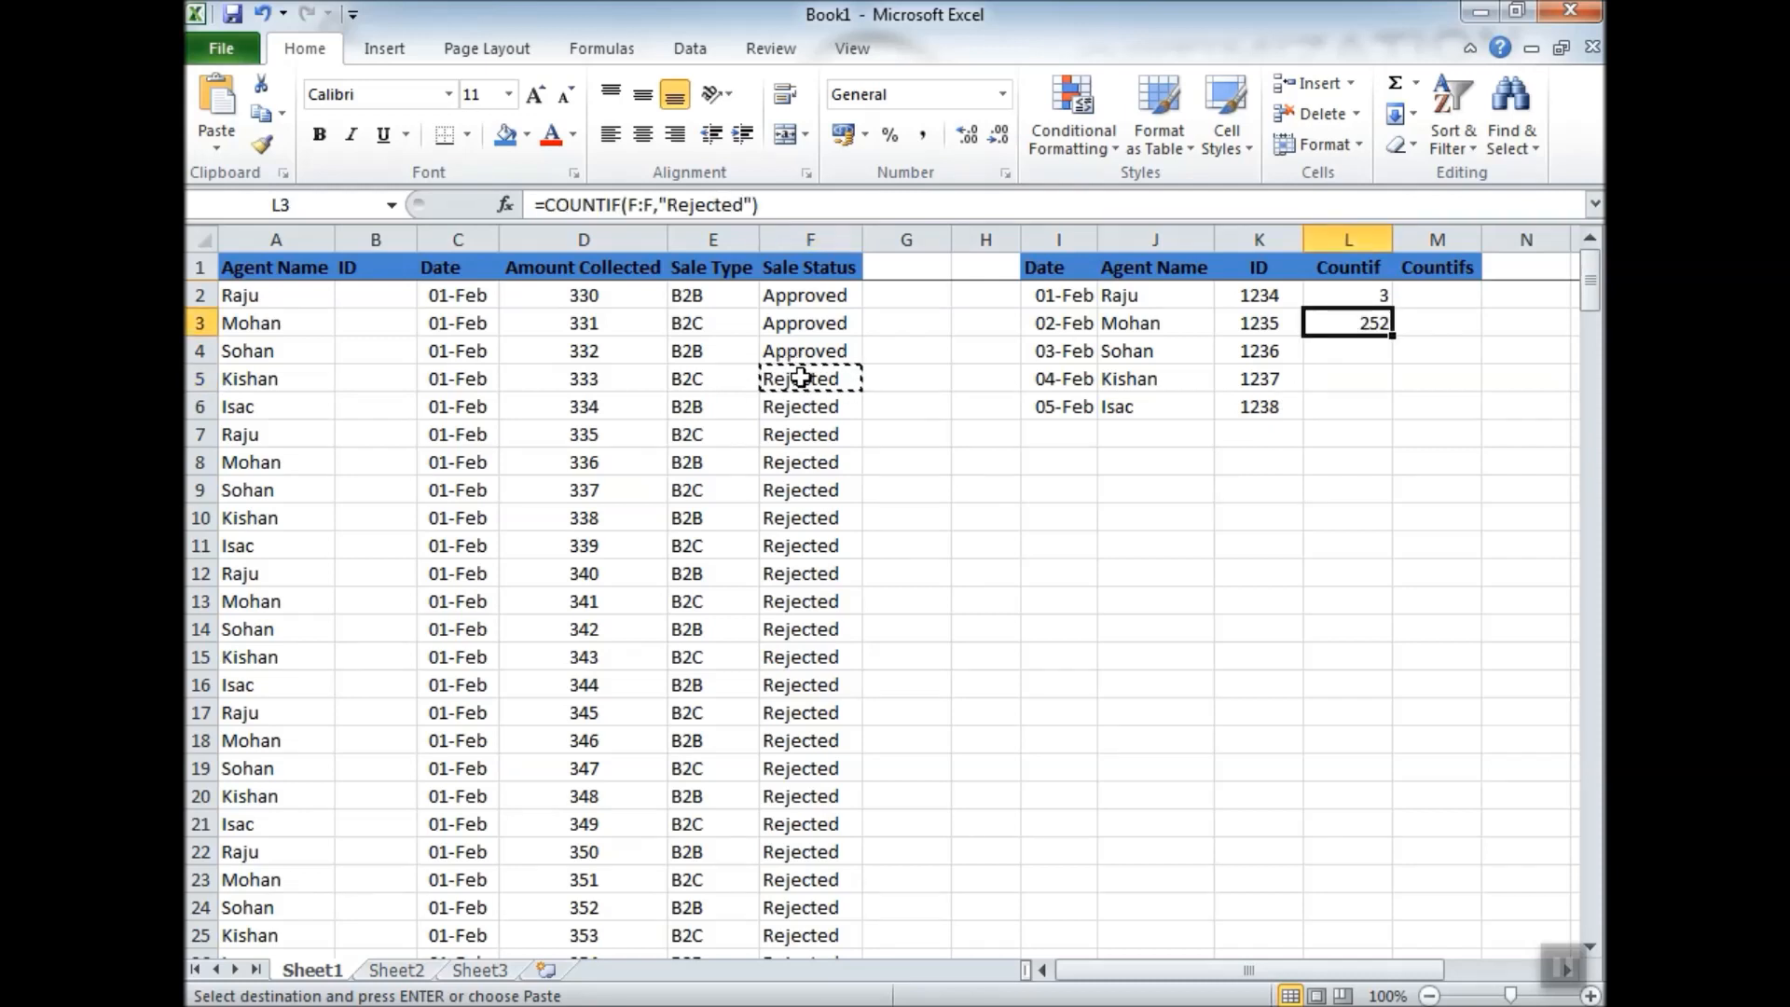
Undo the pasted Rejected statuses in the Sale Status column.
key(ctrl+z)
key(ctrl+z)
key(ctrl+z)
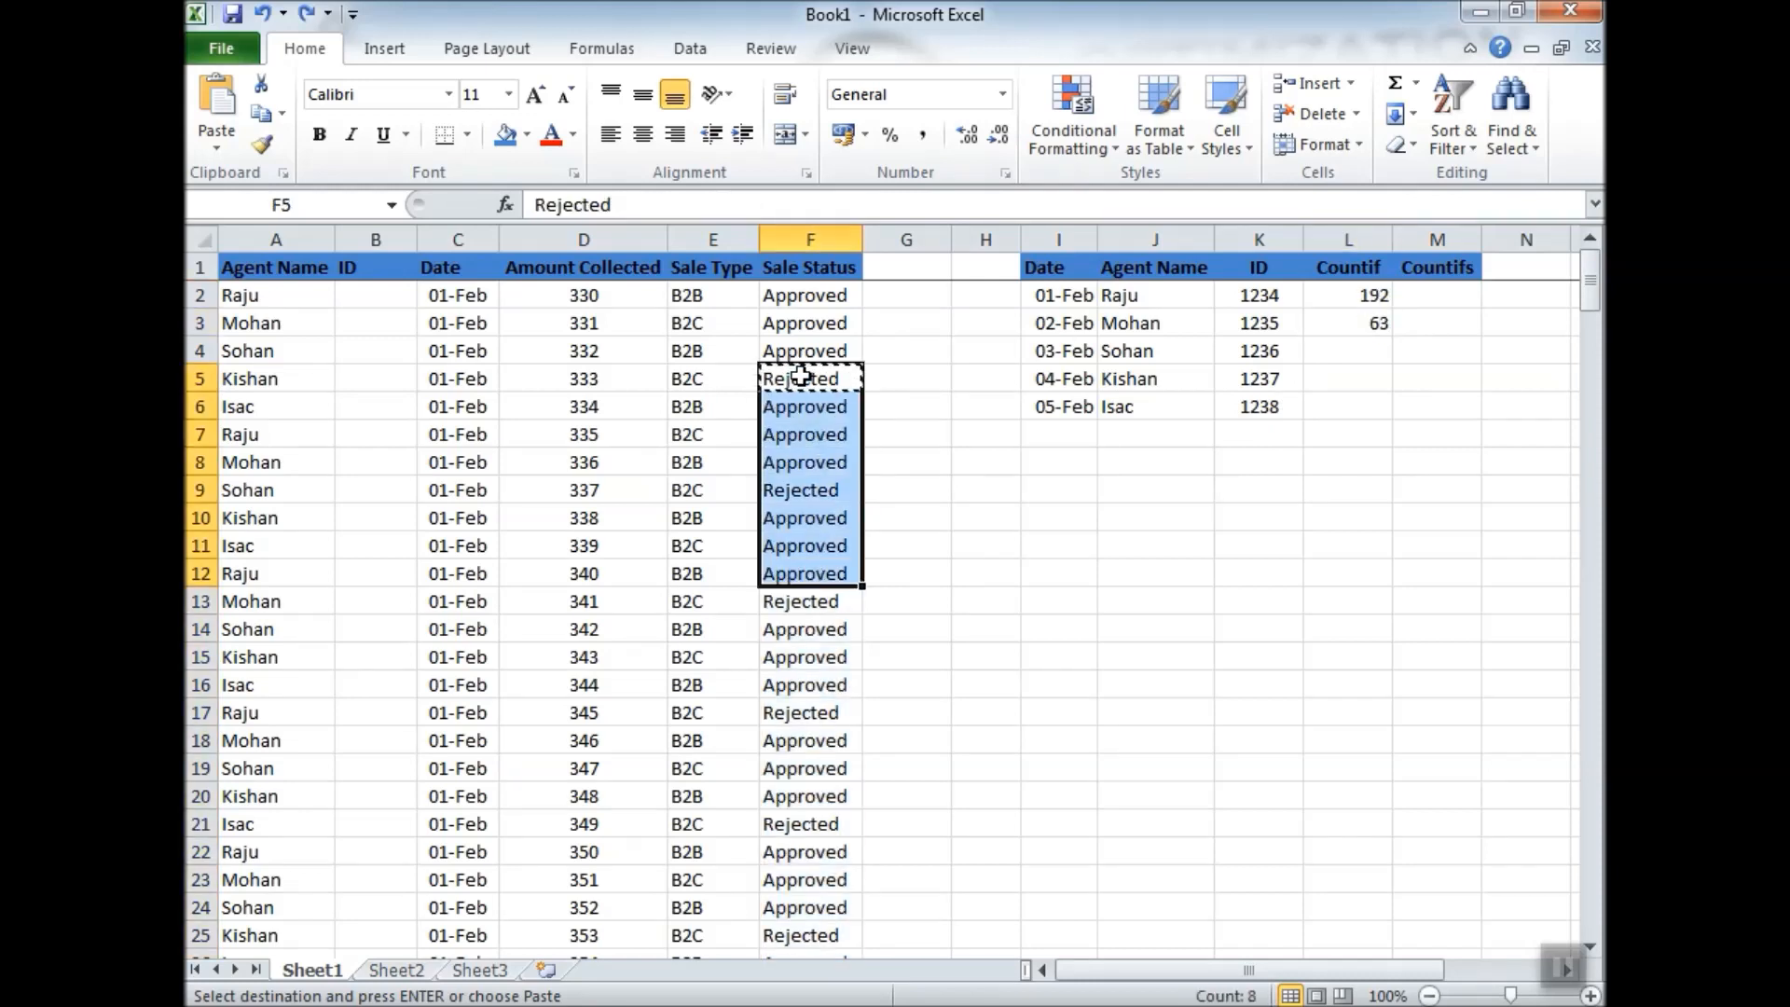
Delete the whole Countif column L and select L2 under the Countifs header.
click(1371, 241)
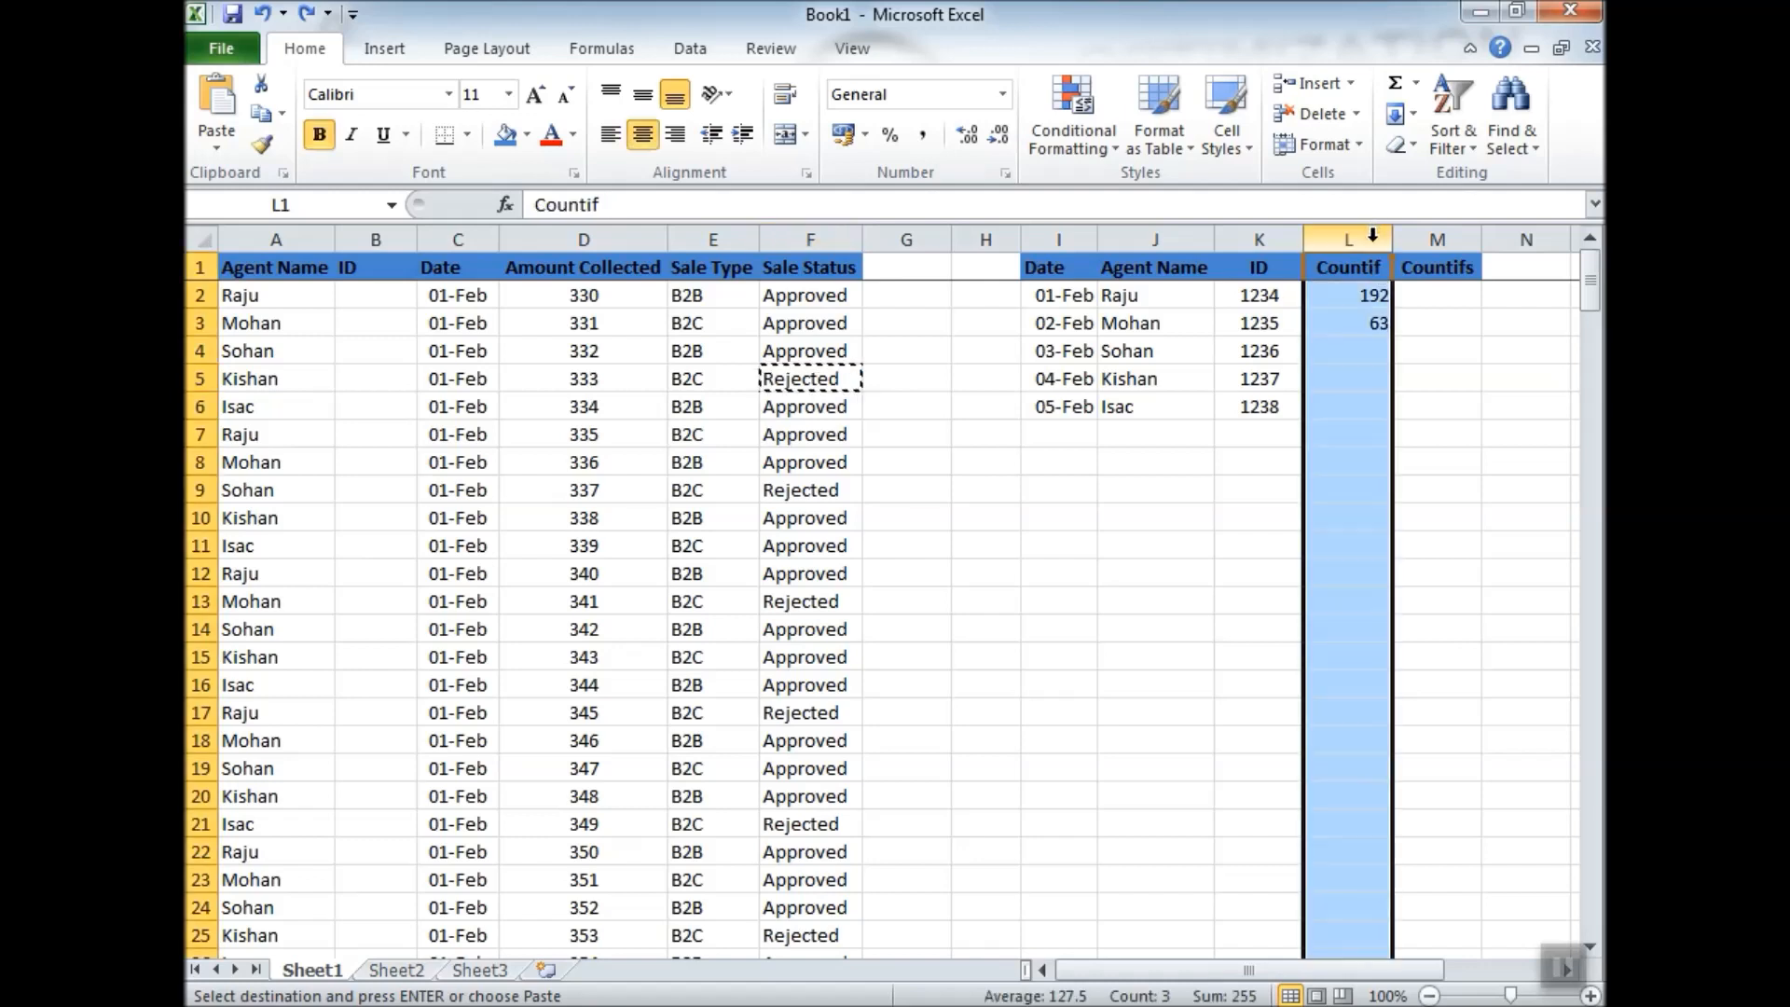
right_click(1373, 243)
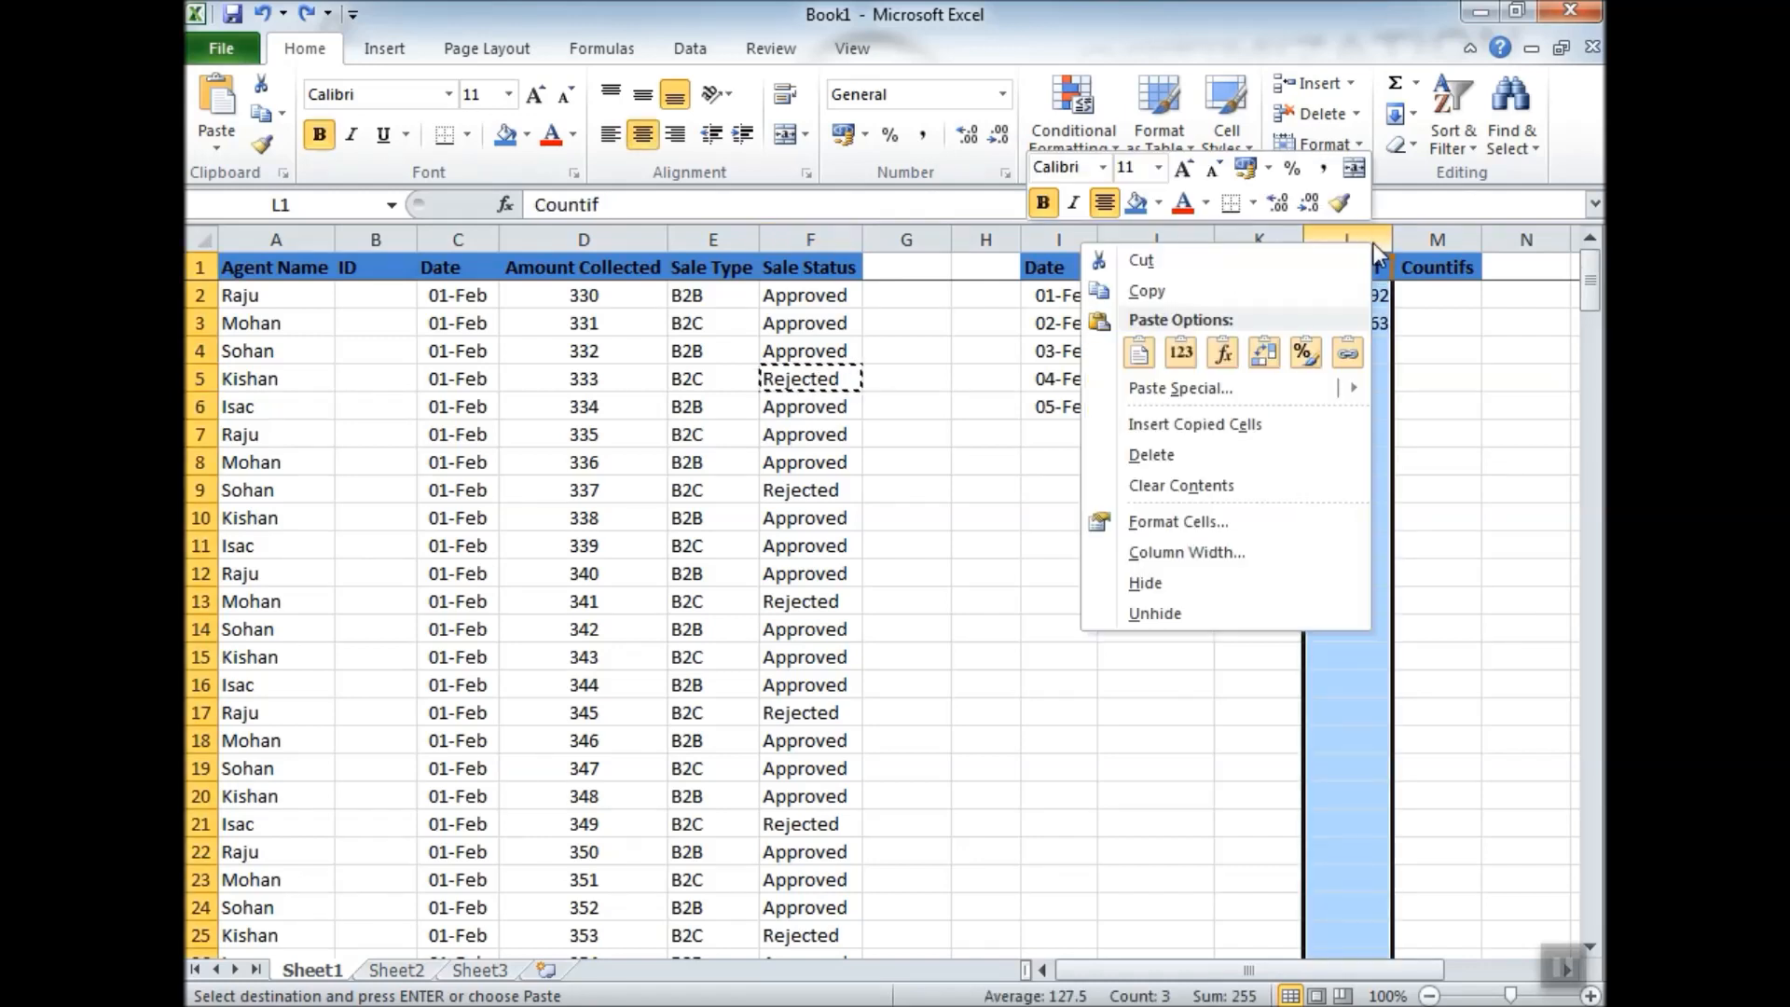
click(1167, 455)
click(1353, 295)
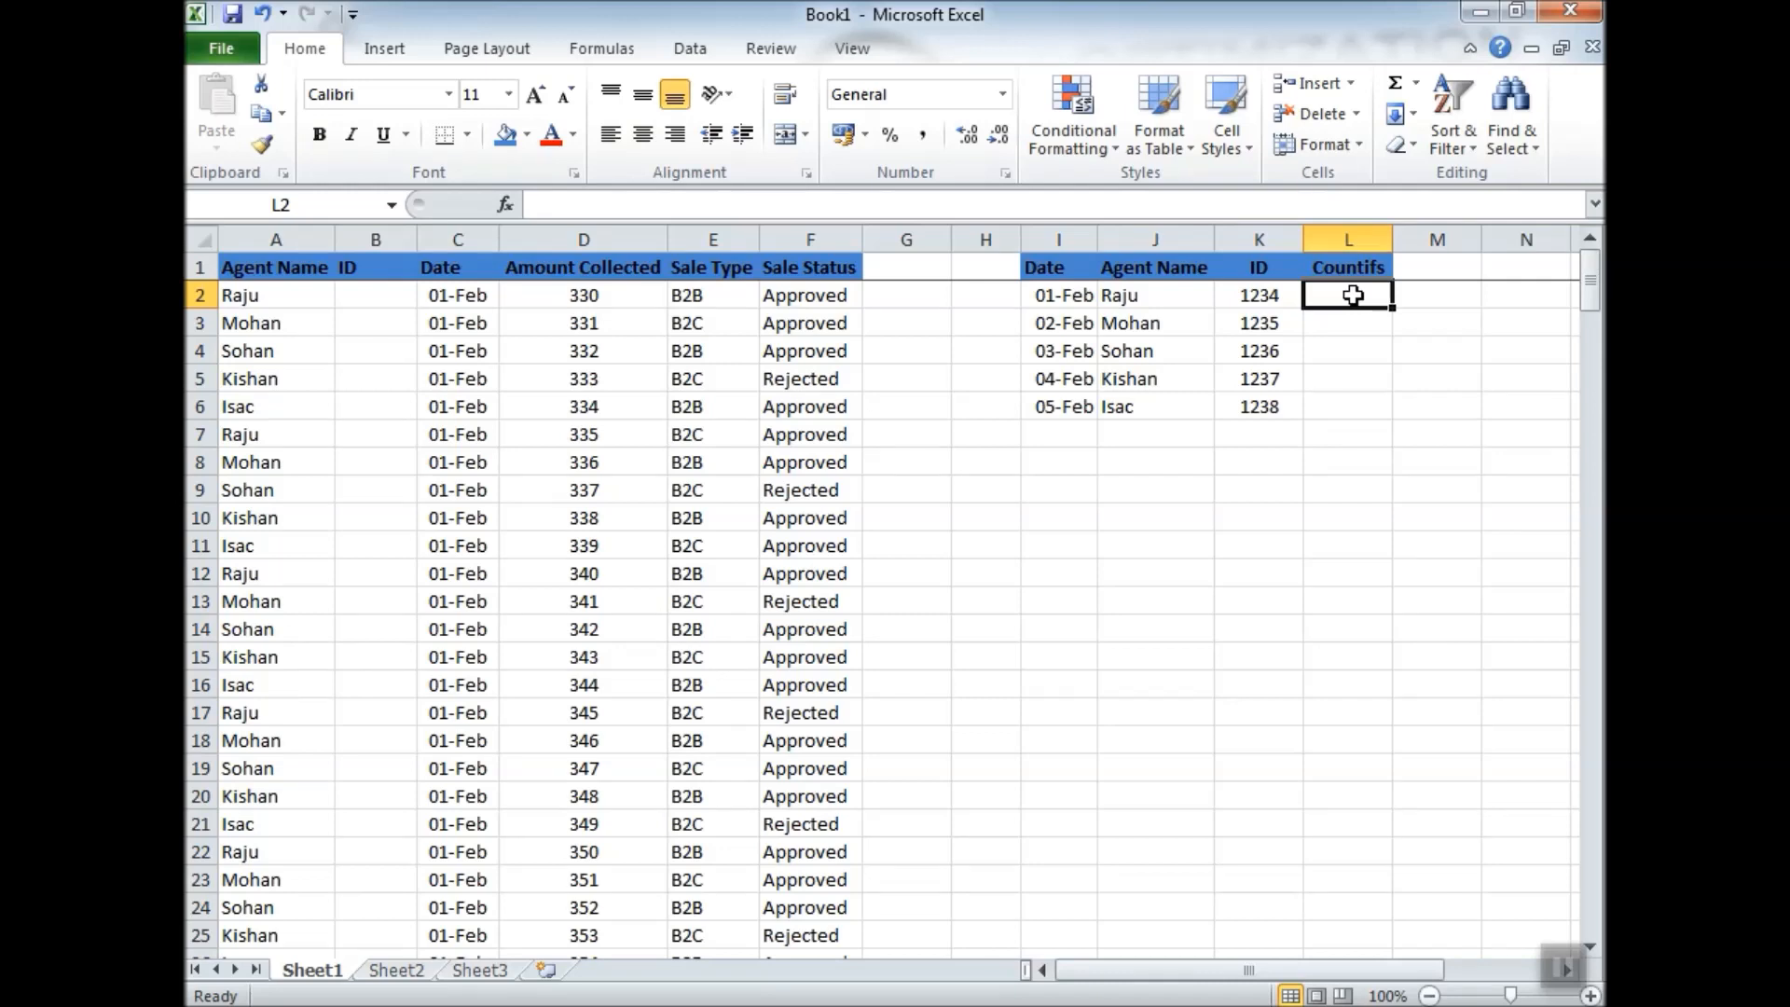
Review the Date, Sale Status, Agent Name and Sale Type columns as possible COUNTIFS criteria.
click(461, 240)
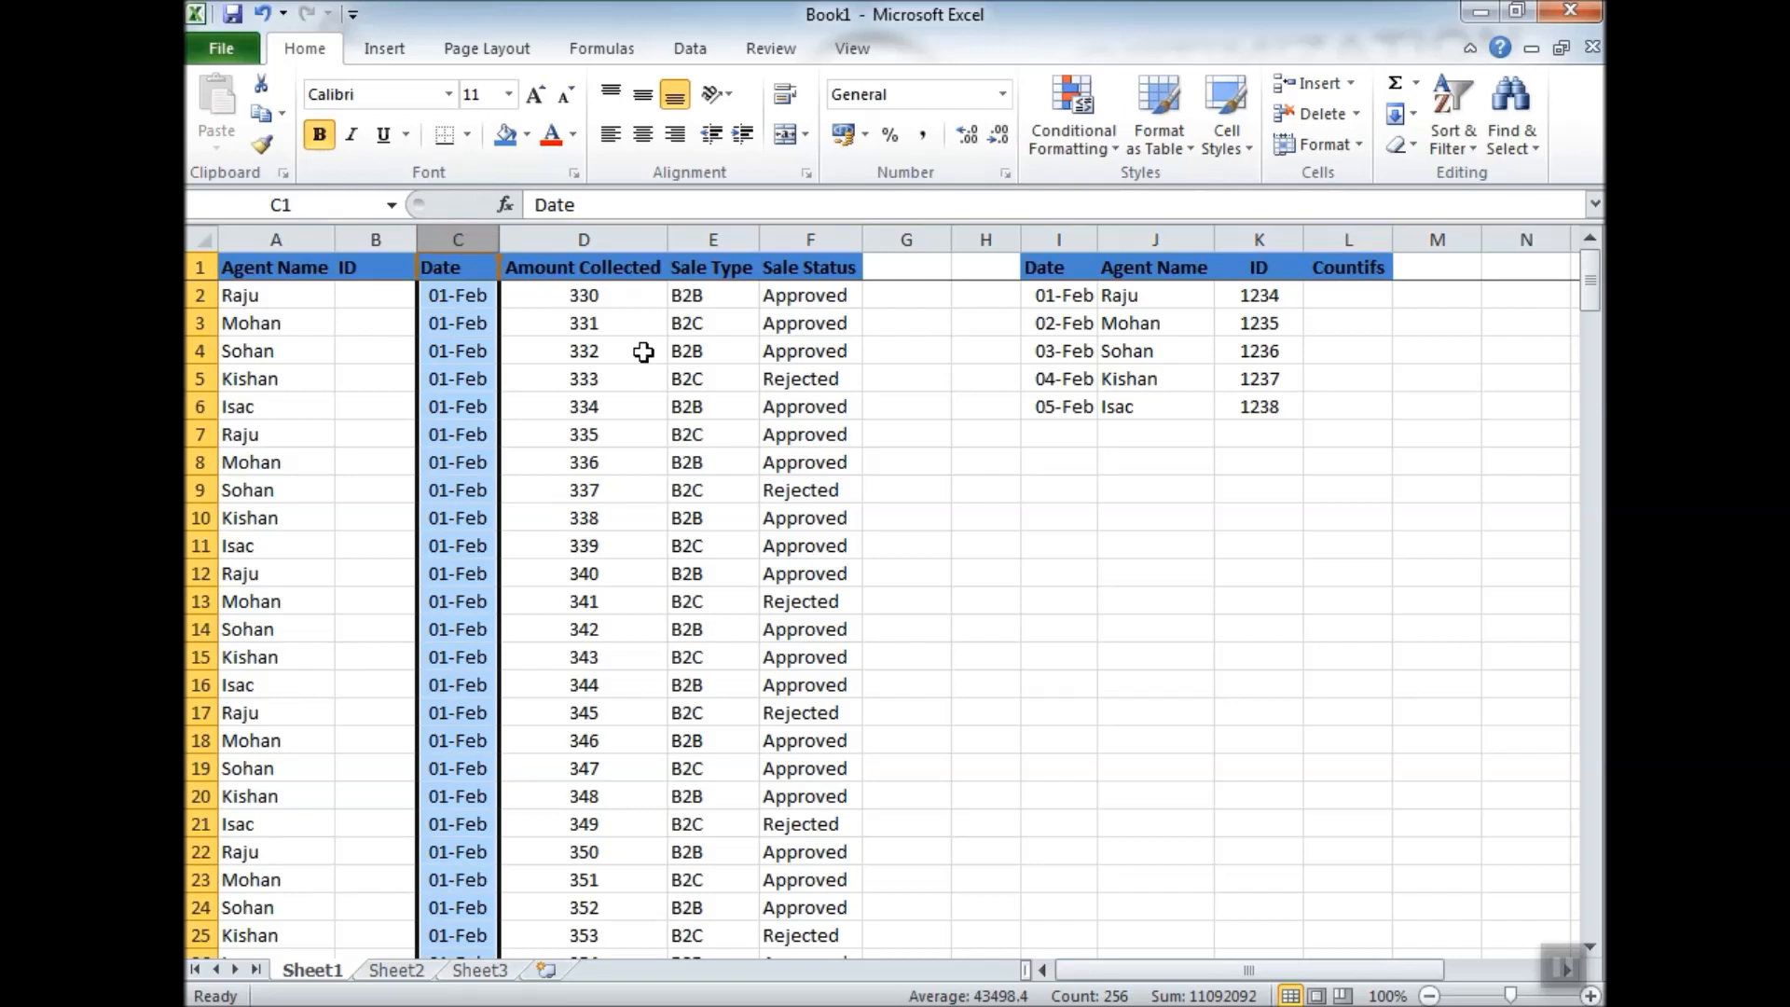
click(805, 291)
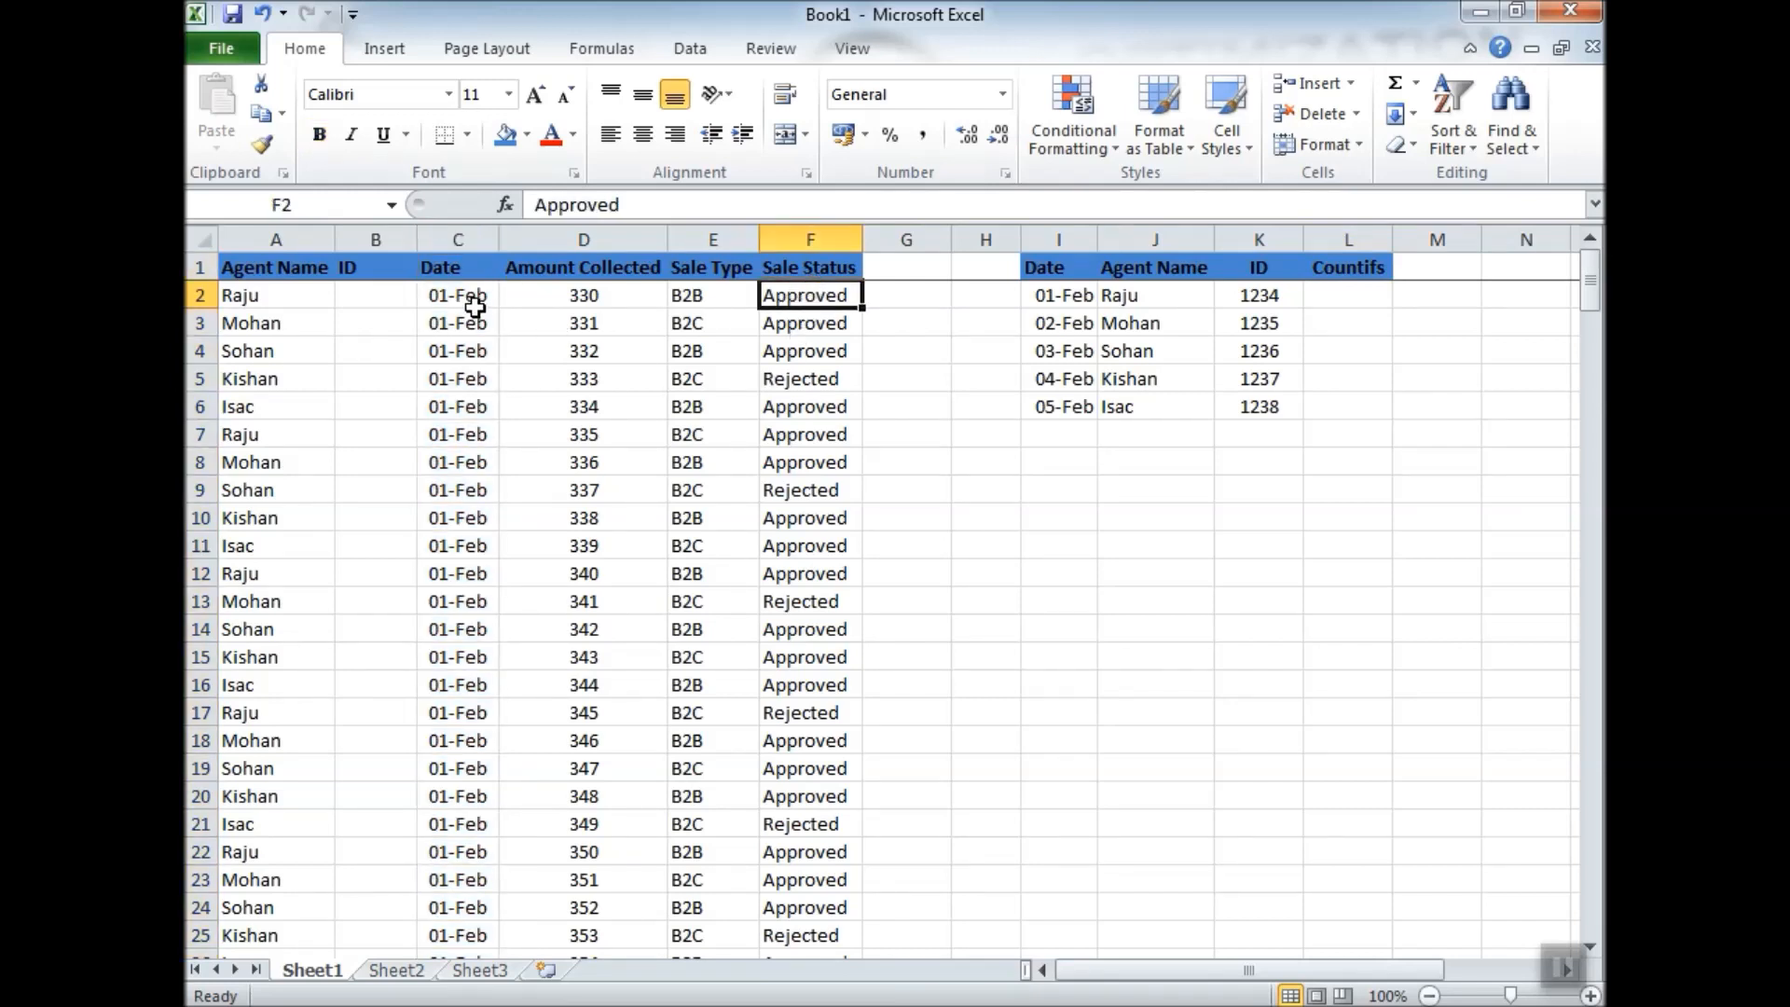
click(280, 291)
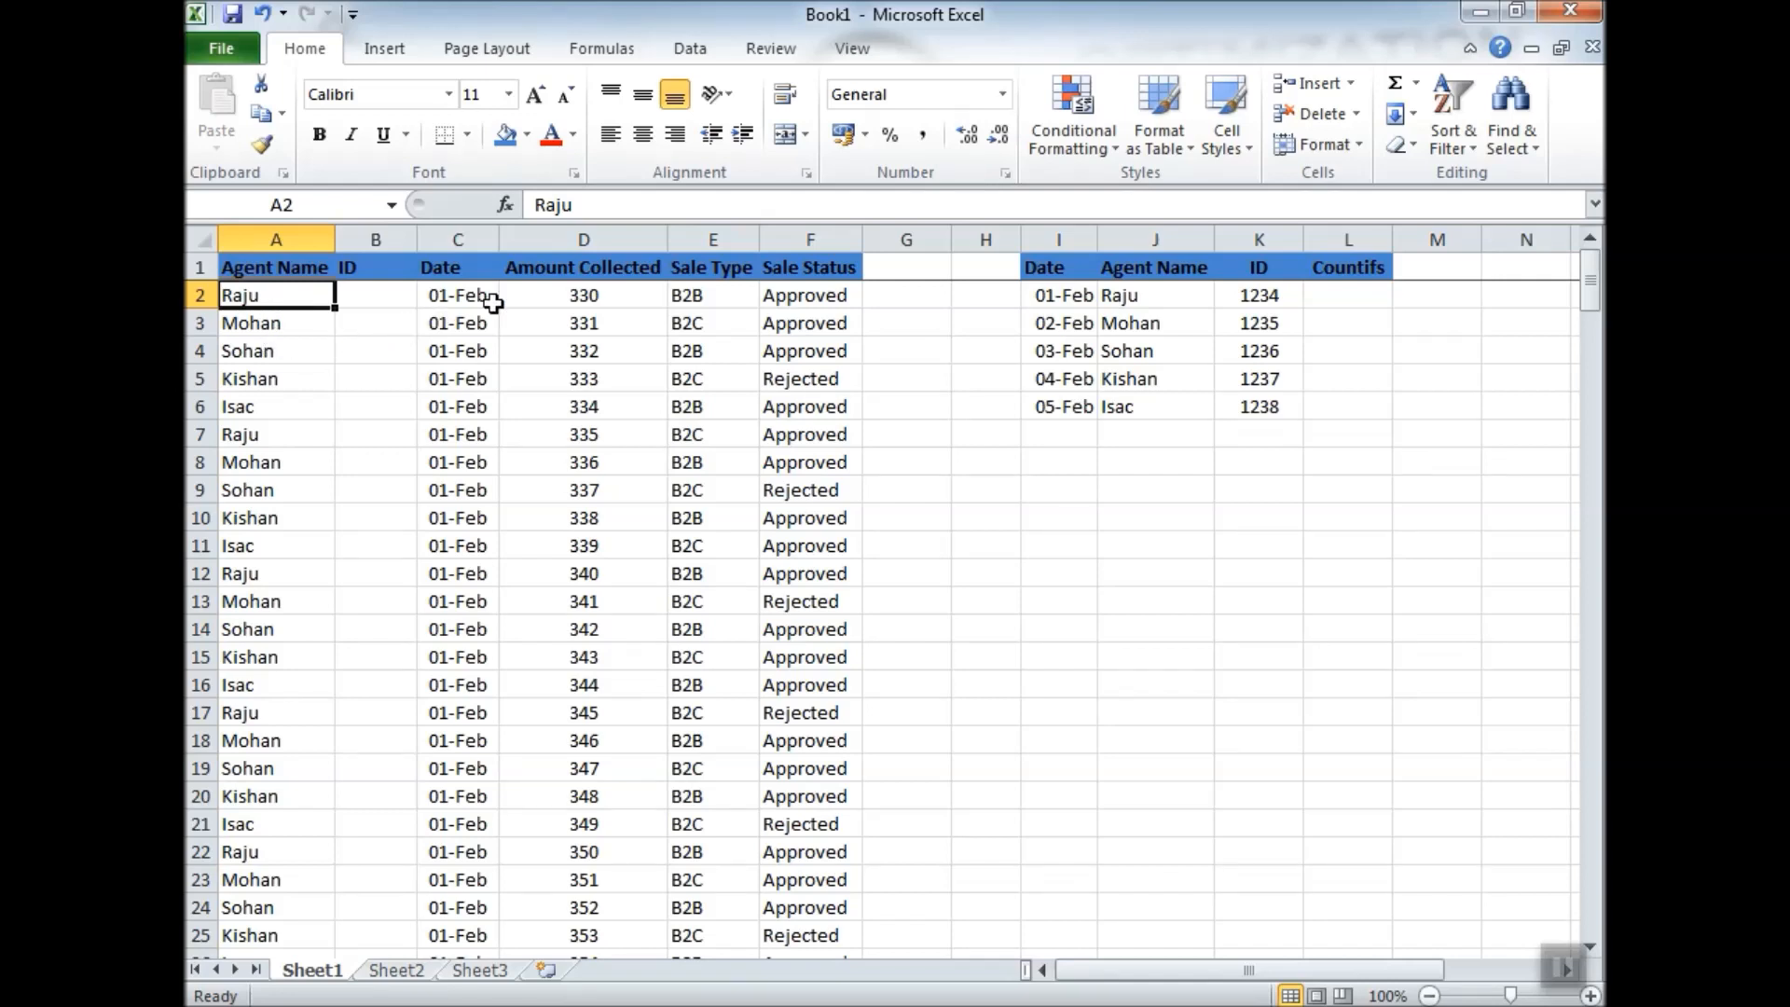
click(699, 297)
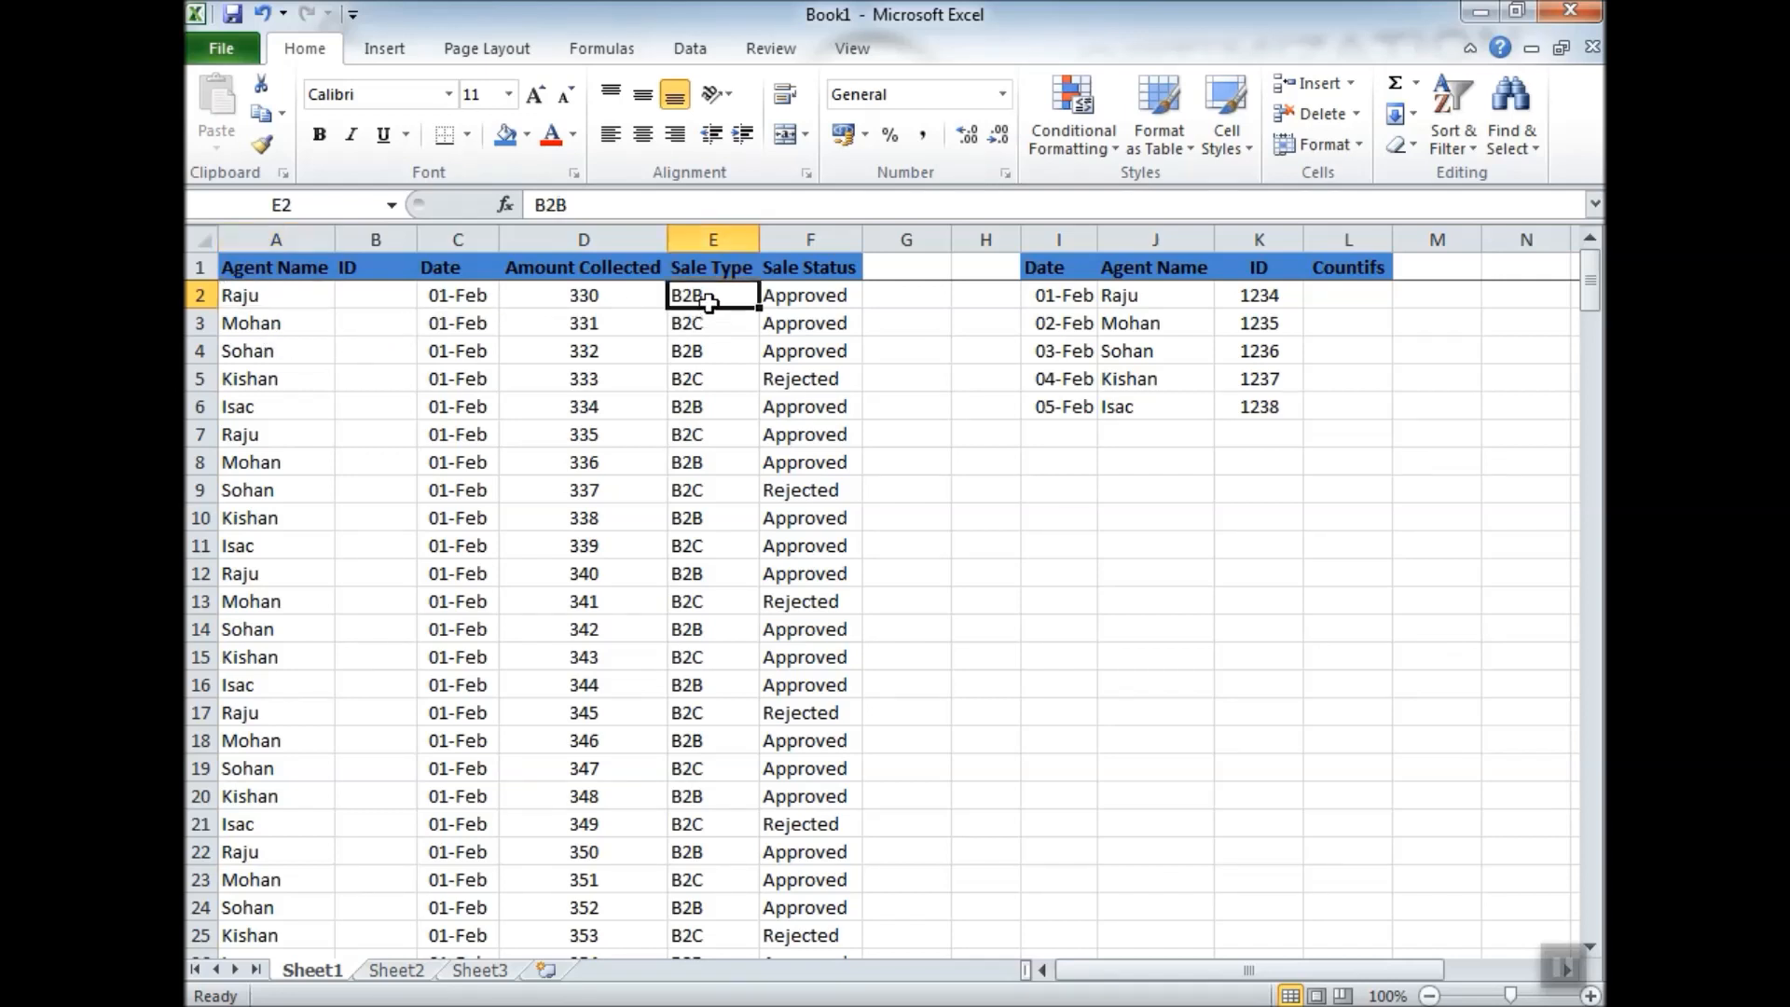
click(802, 349)
click(792, 378)
click(461, 297)
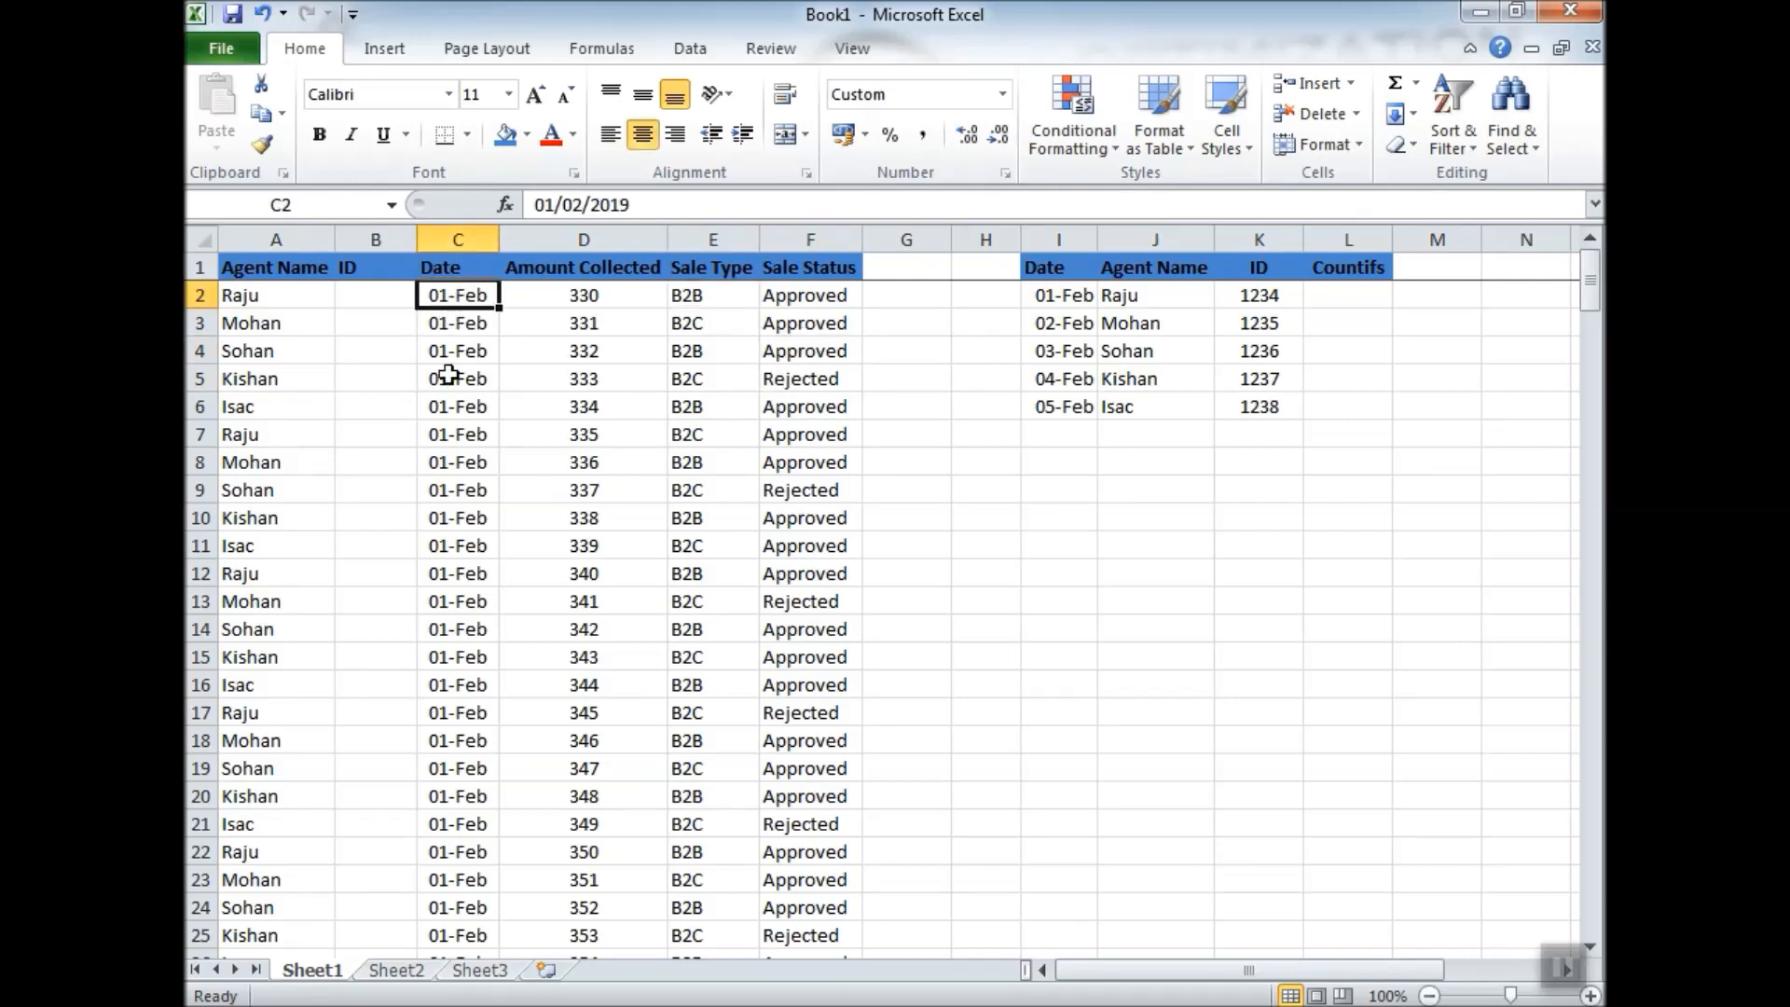
Start a COUNTIFS formula in L2 with column A as the first criteria range and J2 as its criterion.
click(1363, 307)
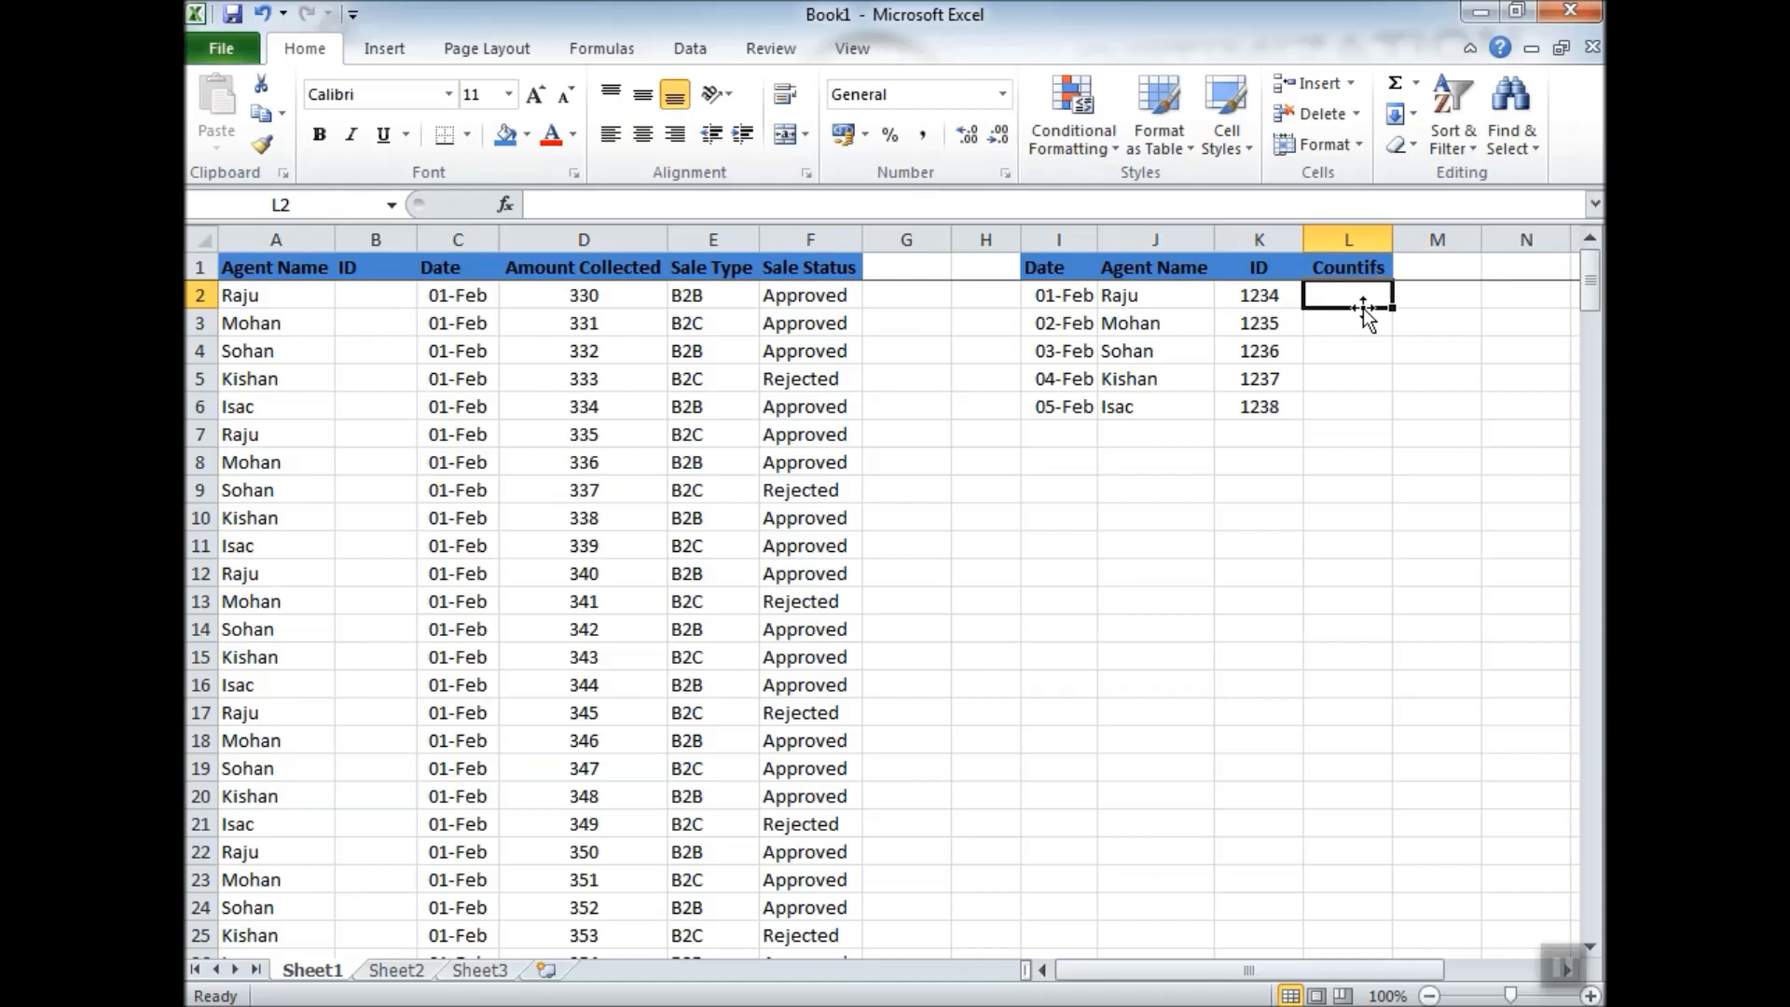
text(=countif)
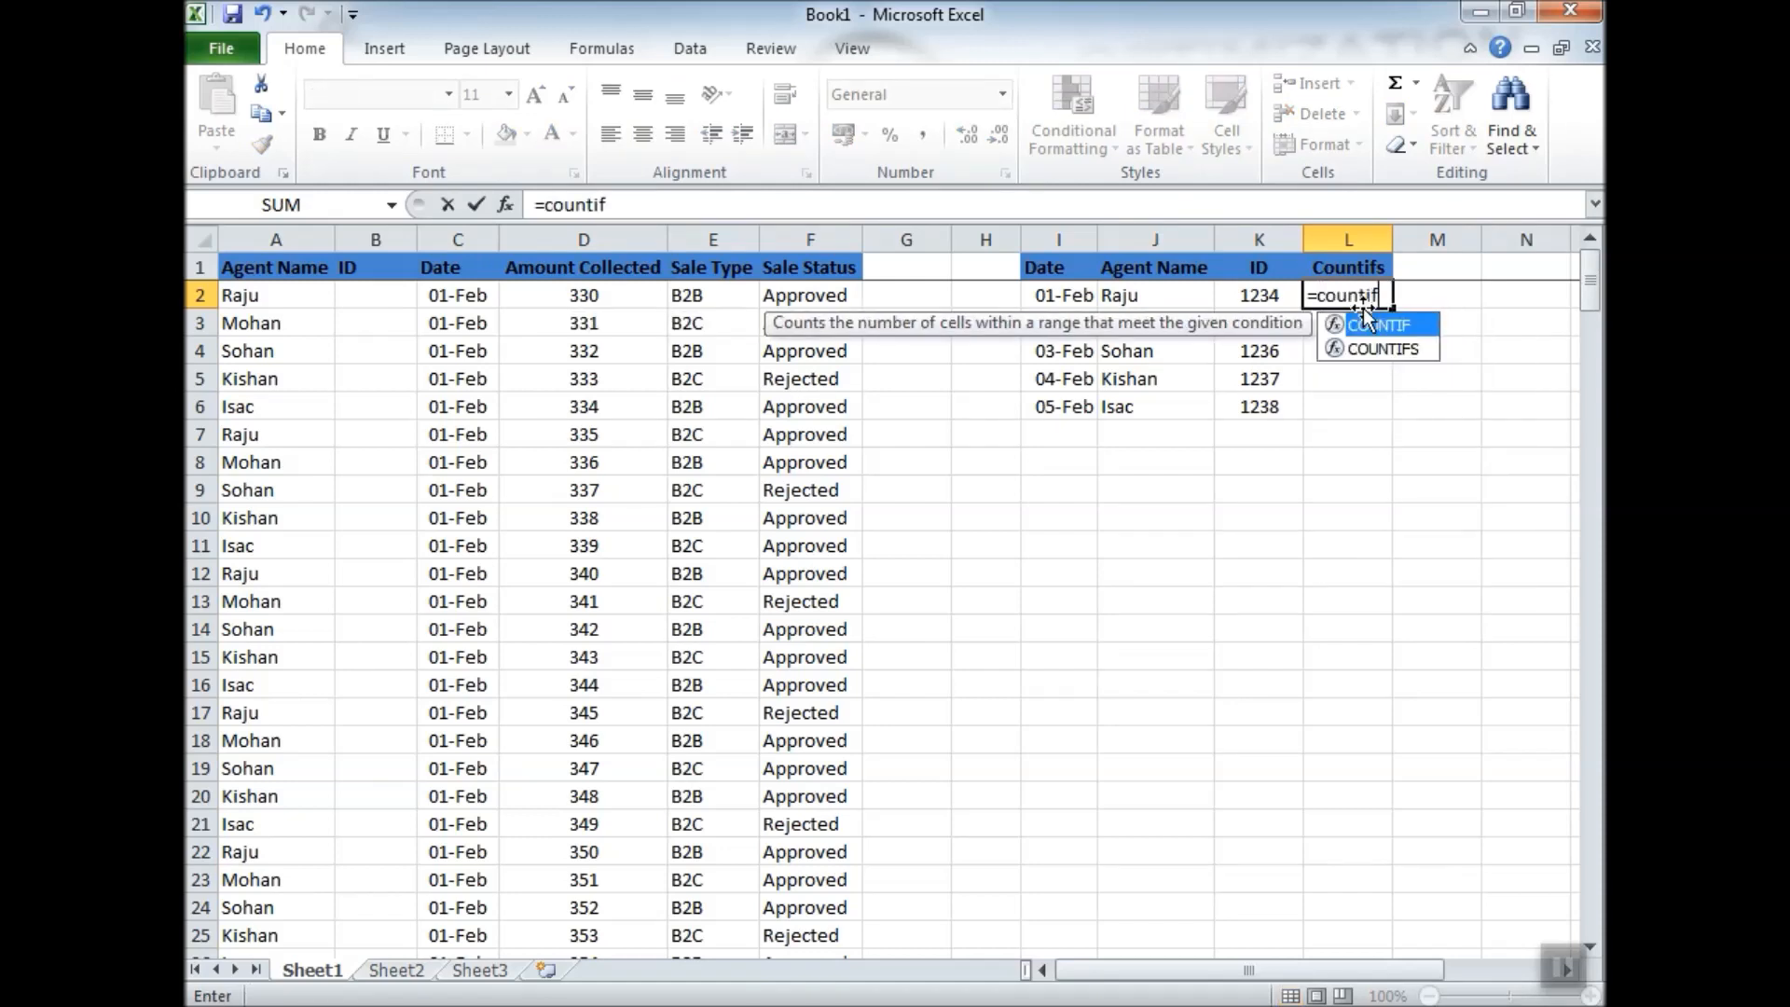
text(s()
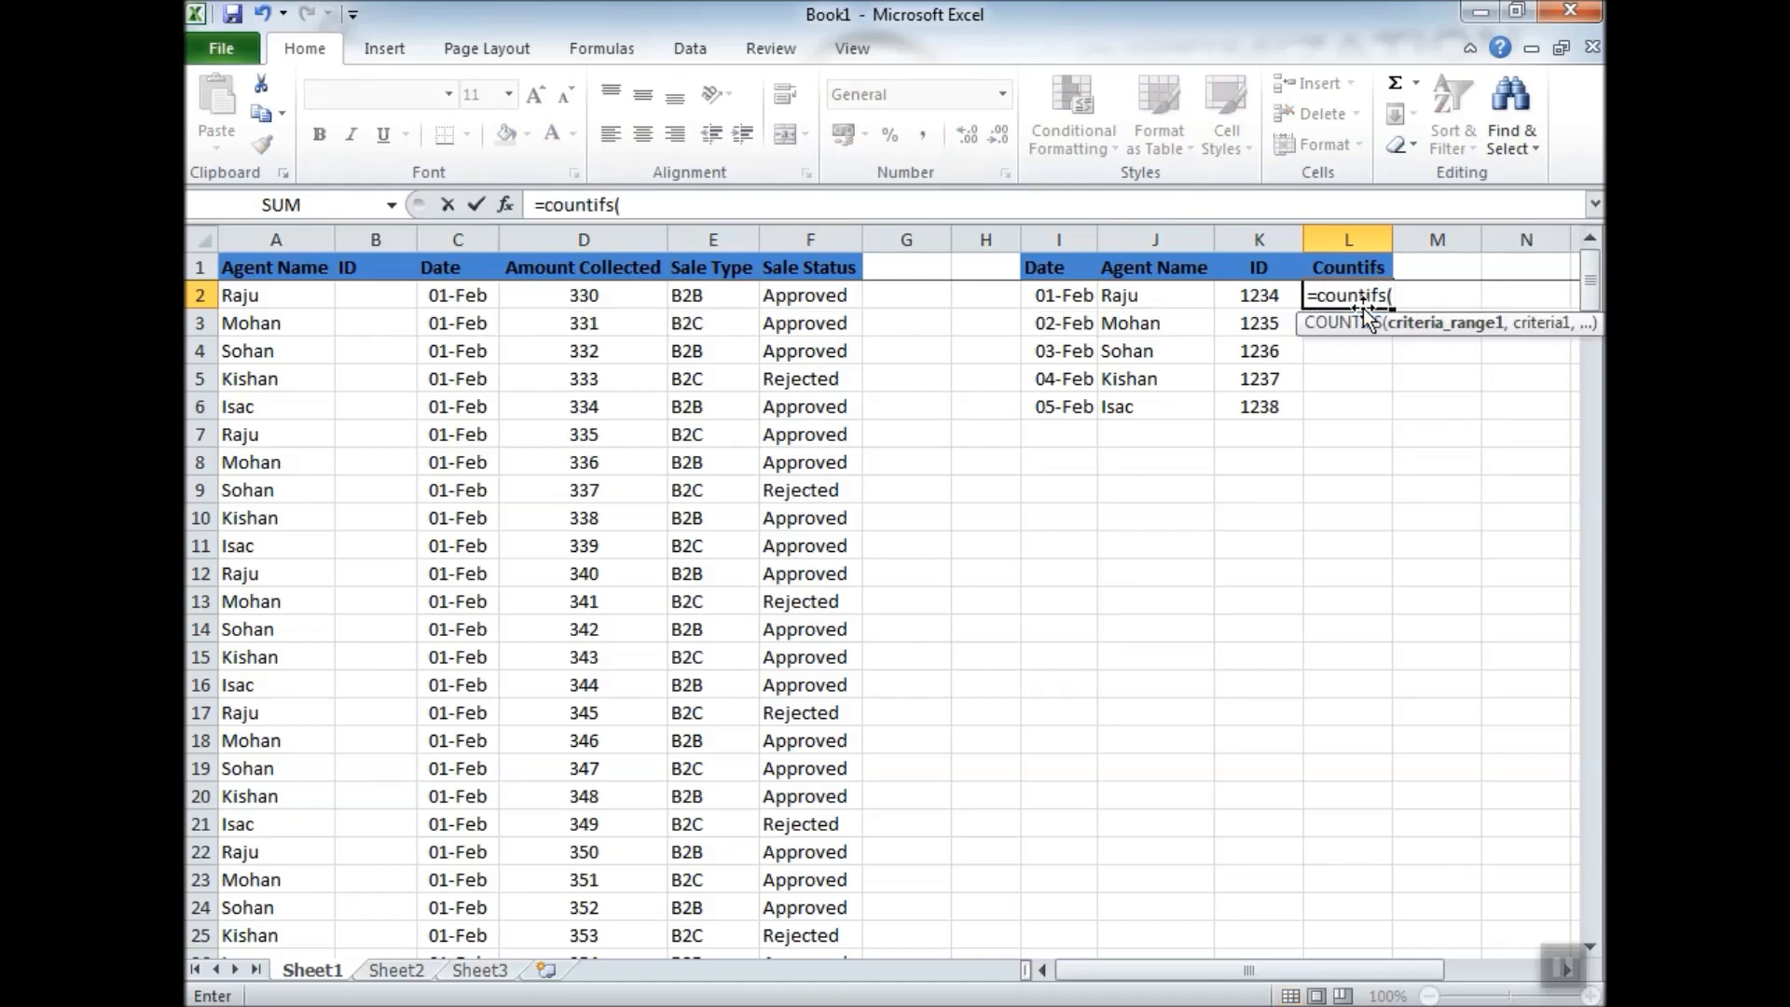
click(312, 235)
text(,)
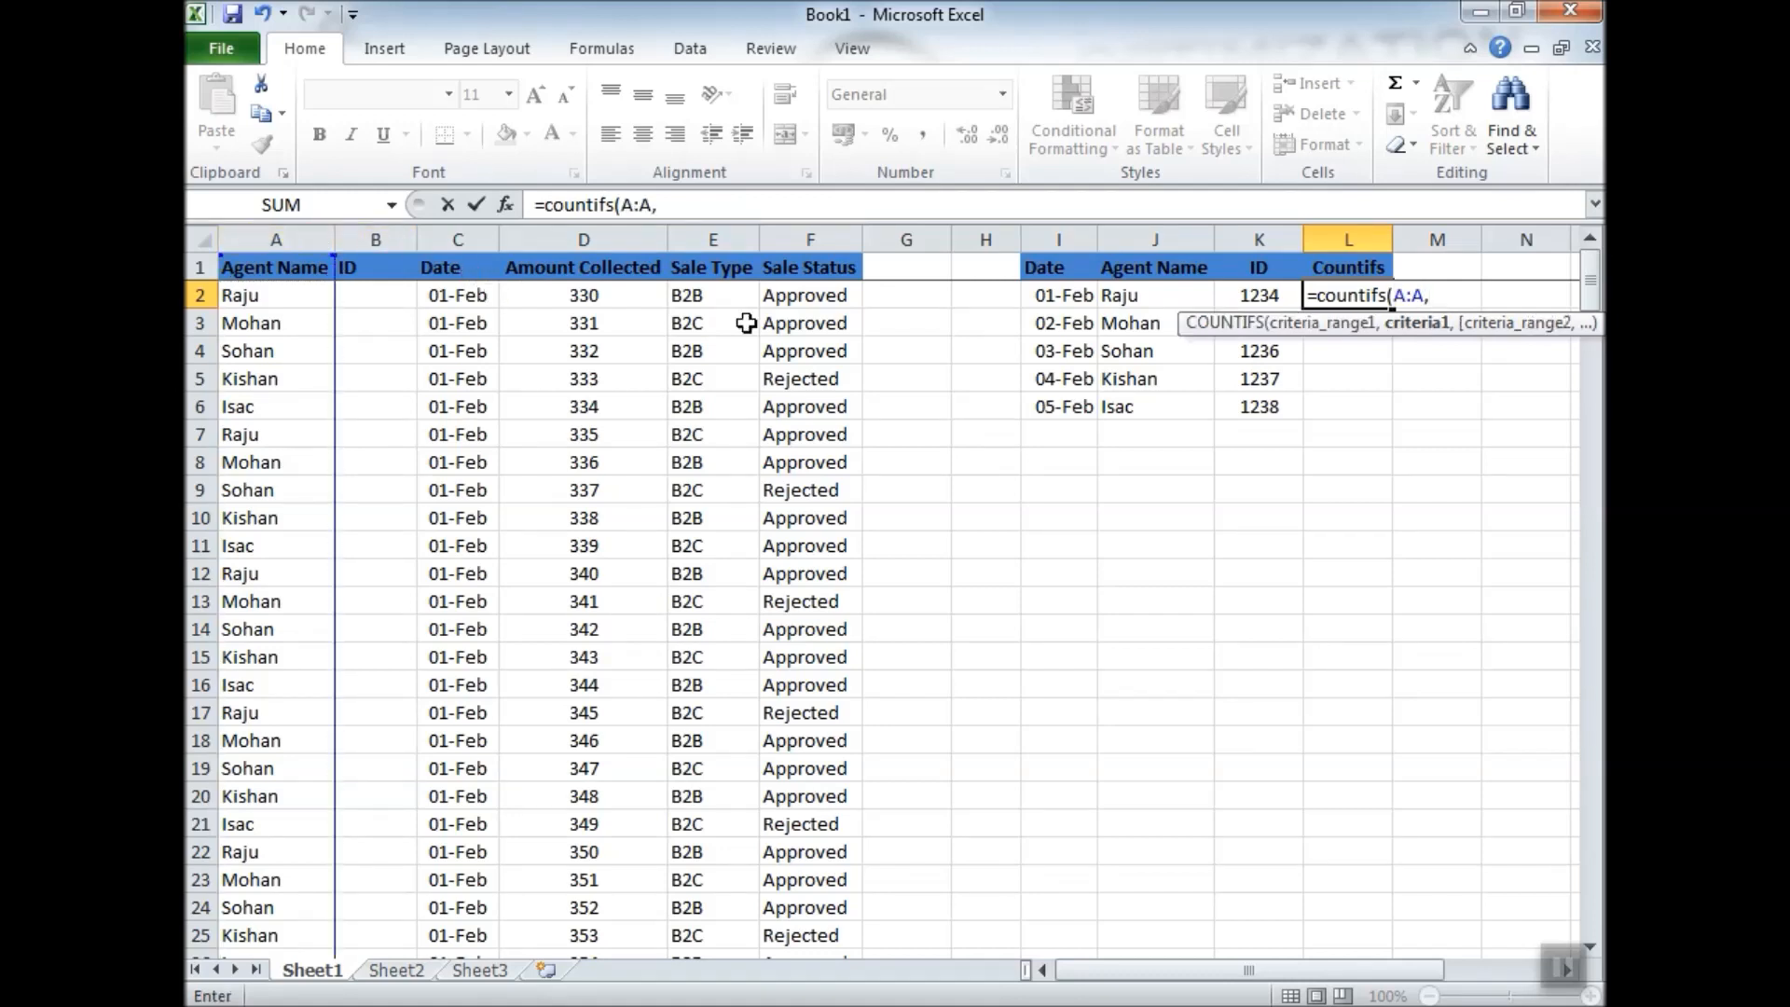
click(1167, 298)
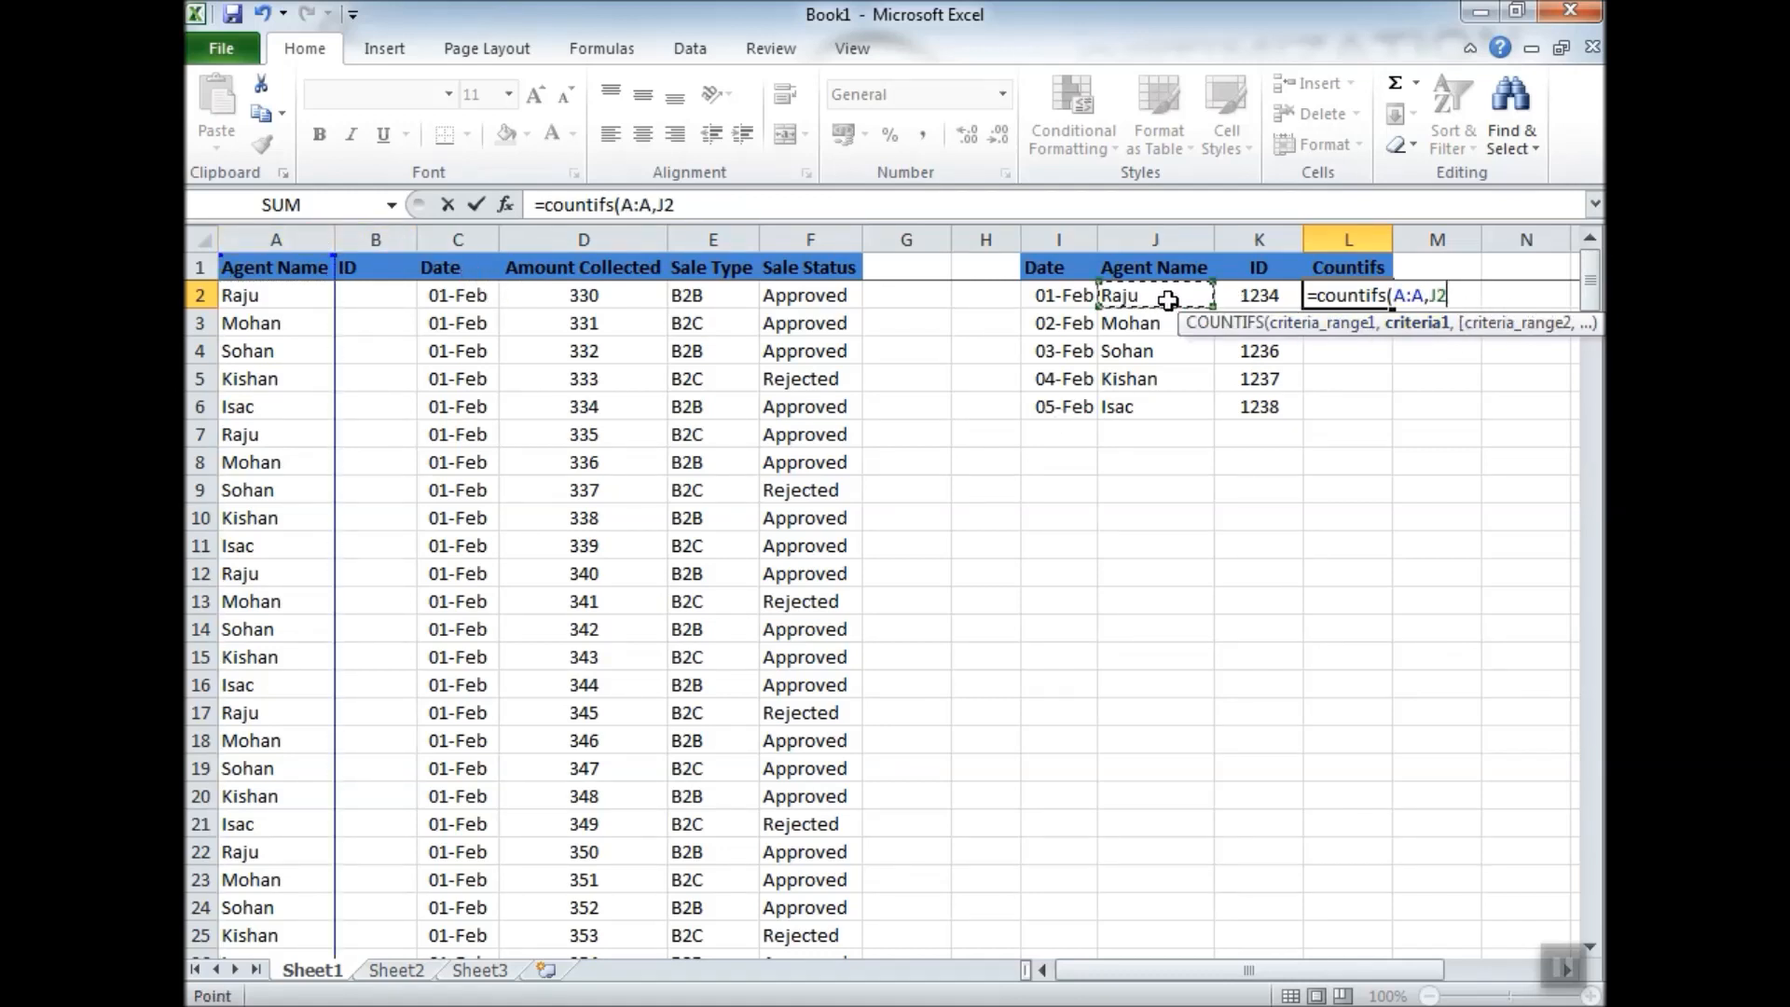
text(,)
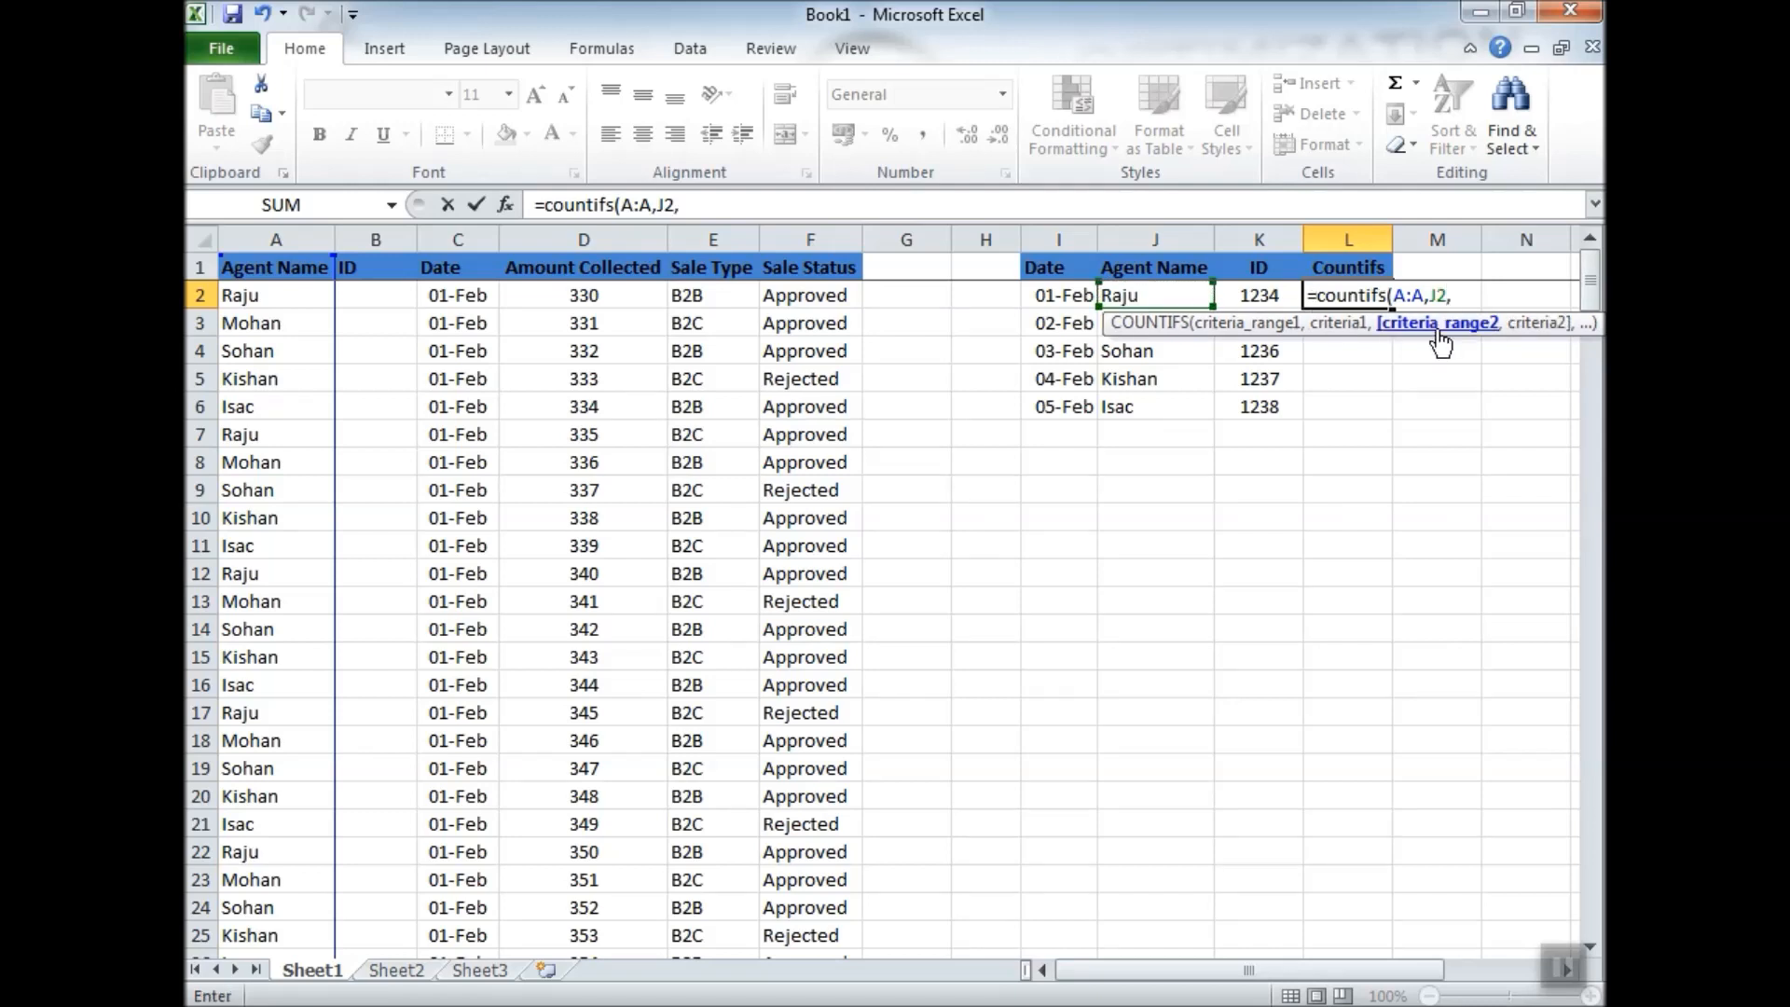
Add the Date column C:C as the second criteria range with I2 as its criterion.
click(452, 241)
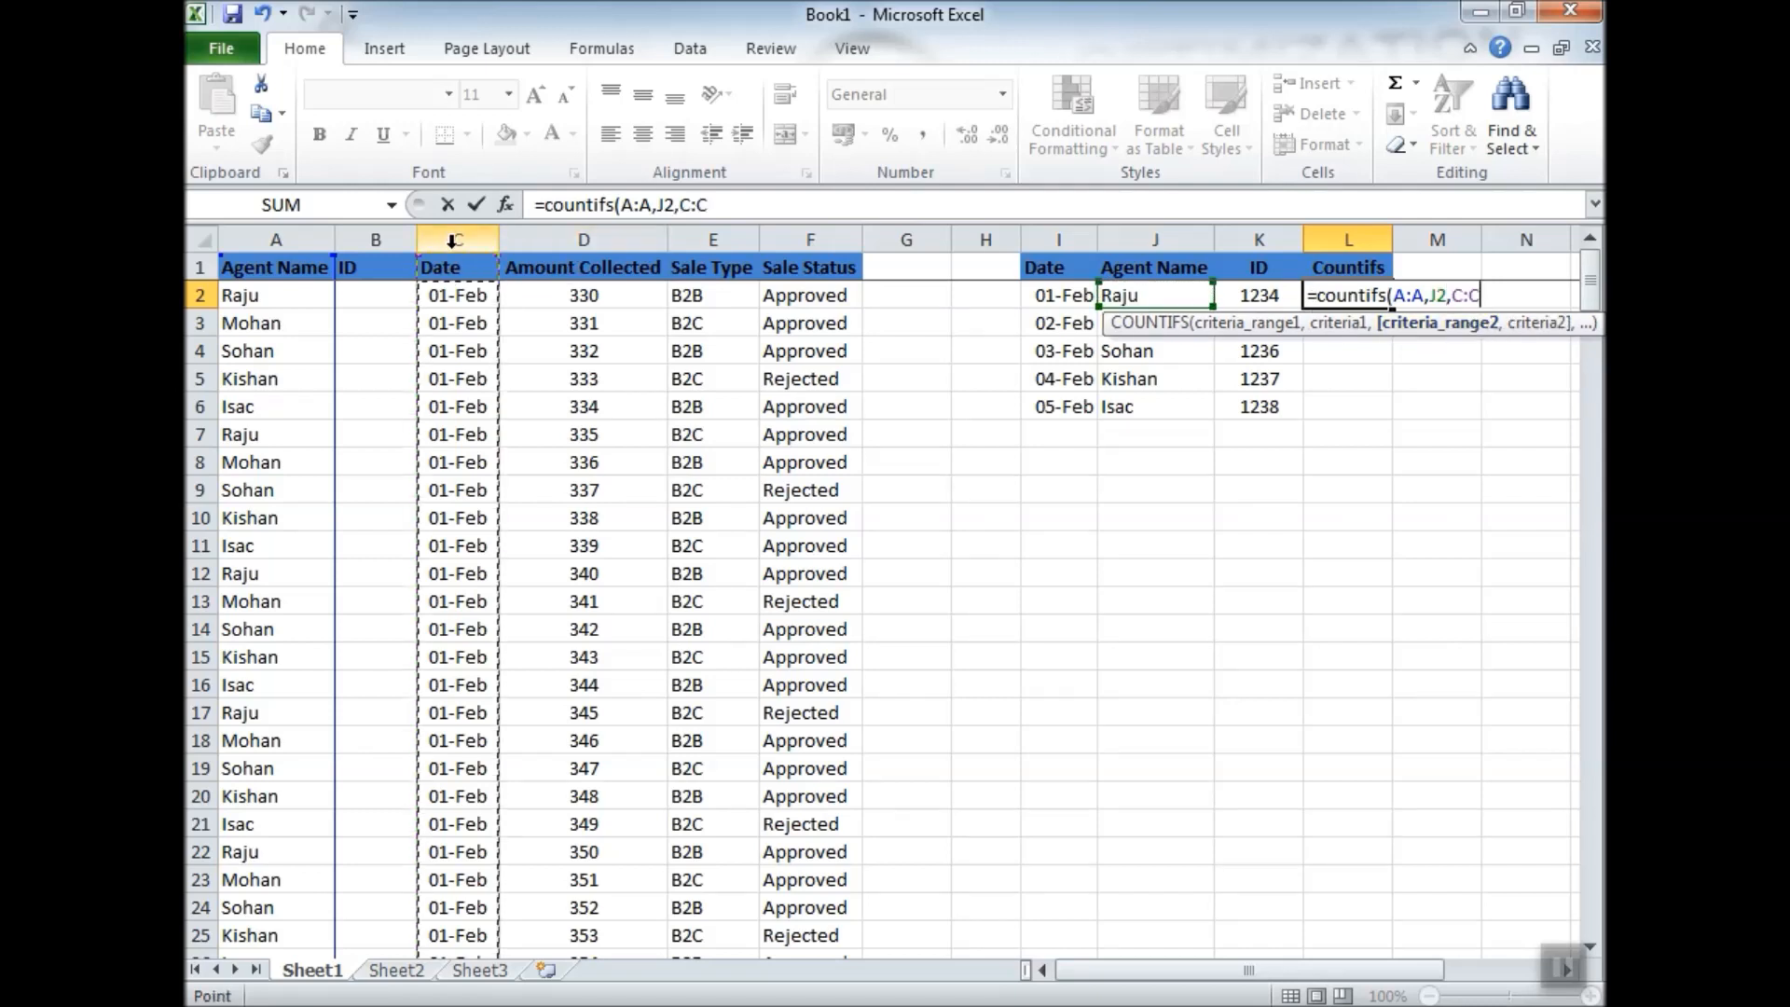
text(,)
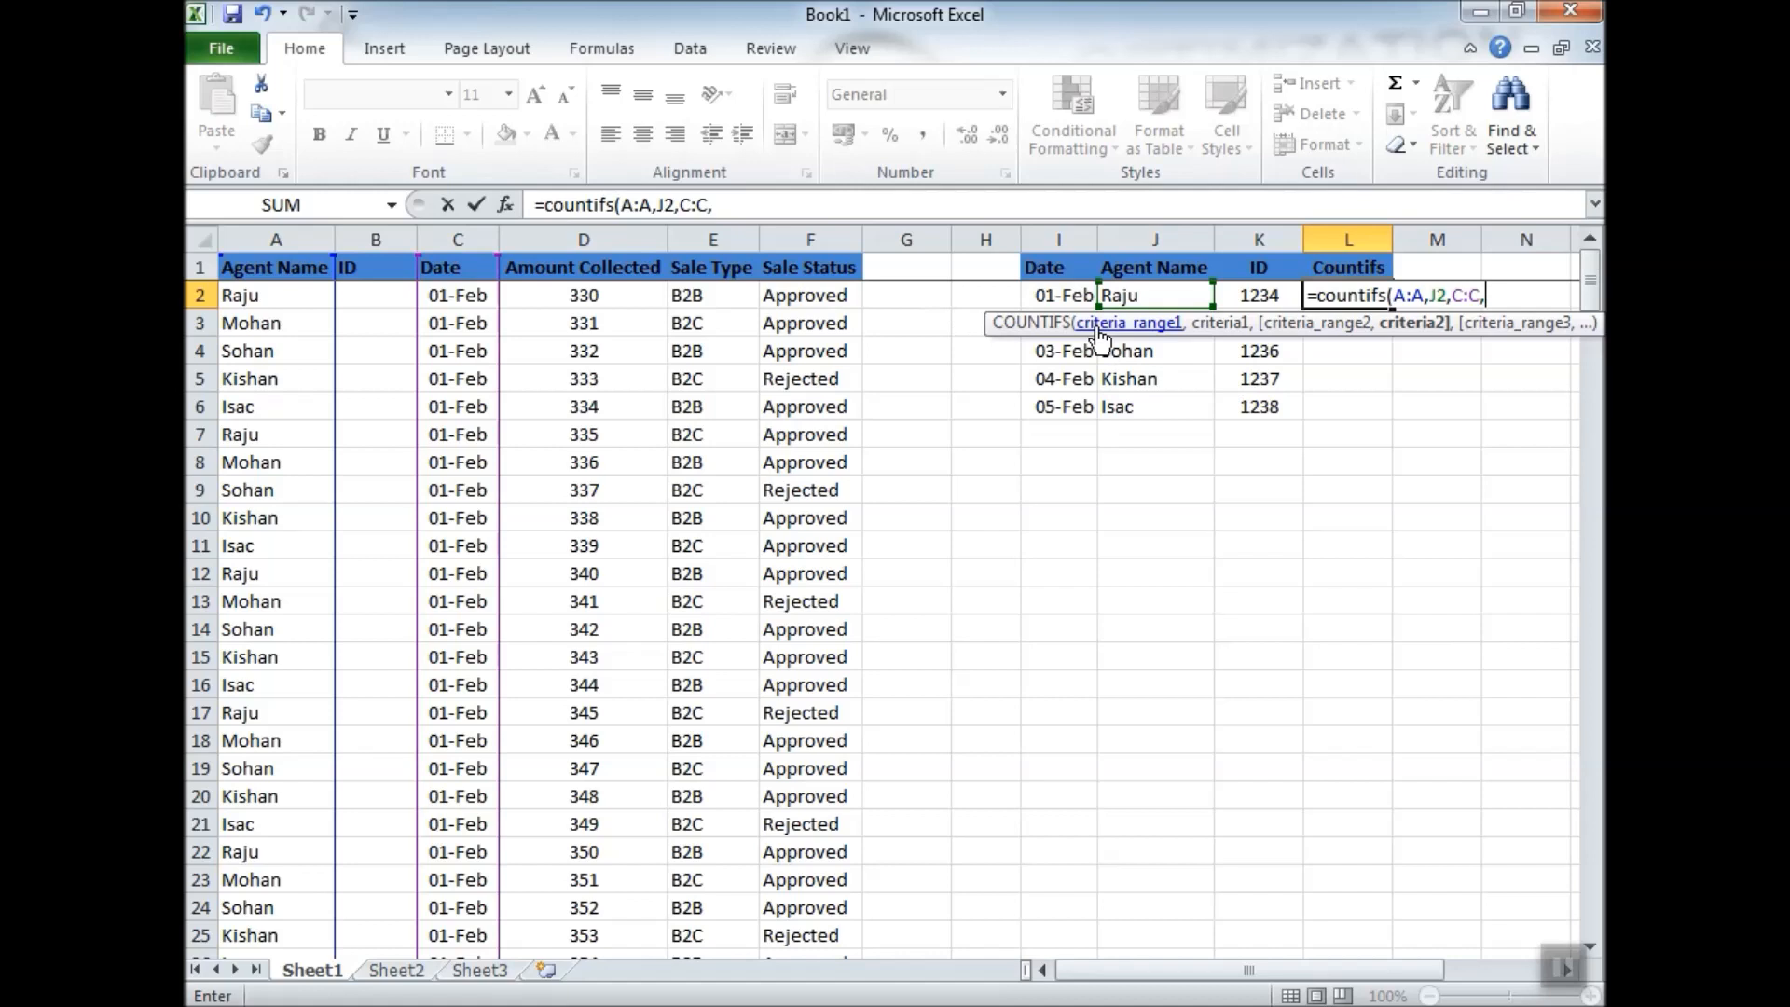
click(1060, 298)
text(,)
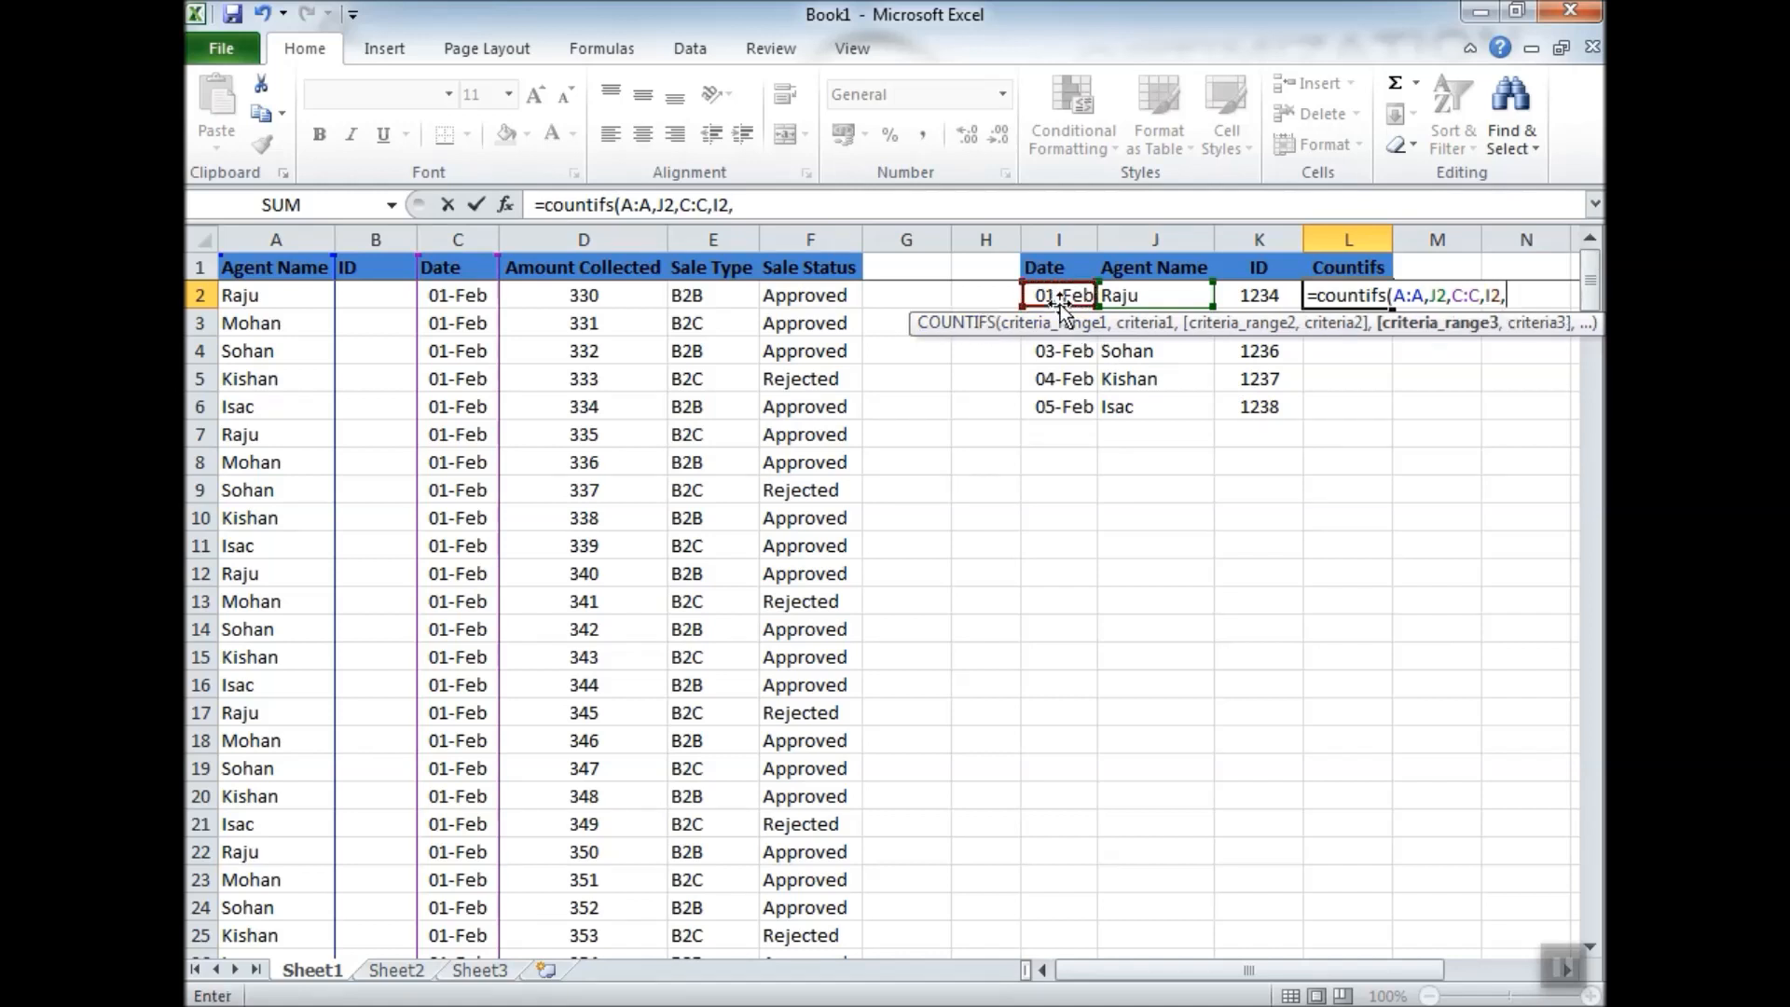
Add the Sale Type column E:E as the third criteria range with "B2B" as its criterion.
click(734, 239)
text(,"B2B)
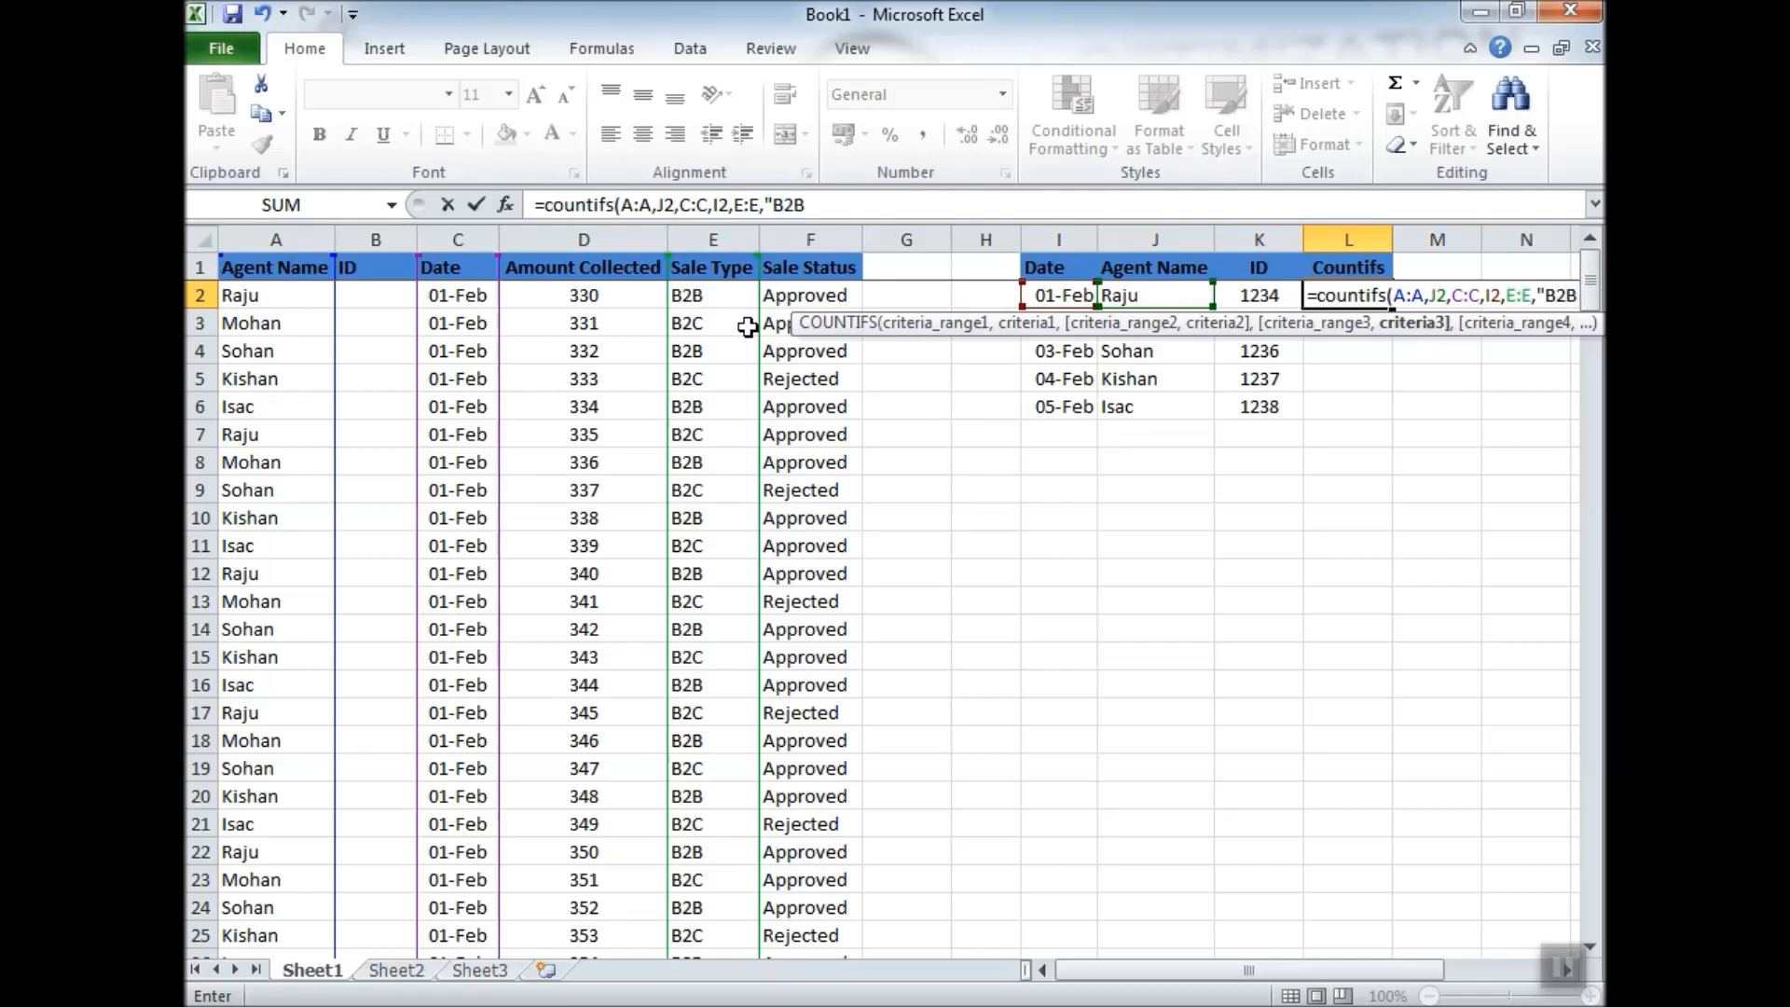
text(")
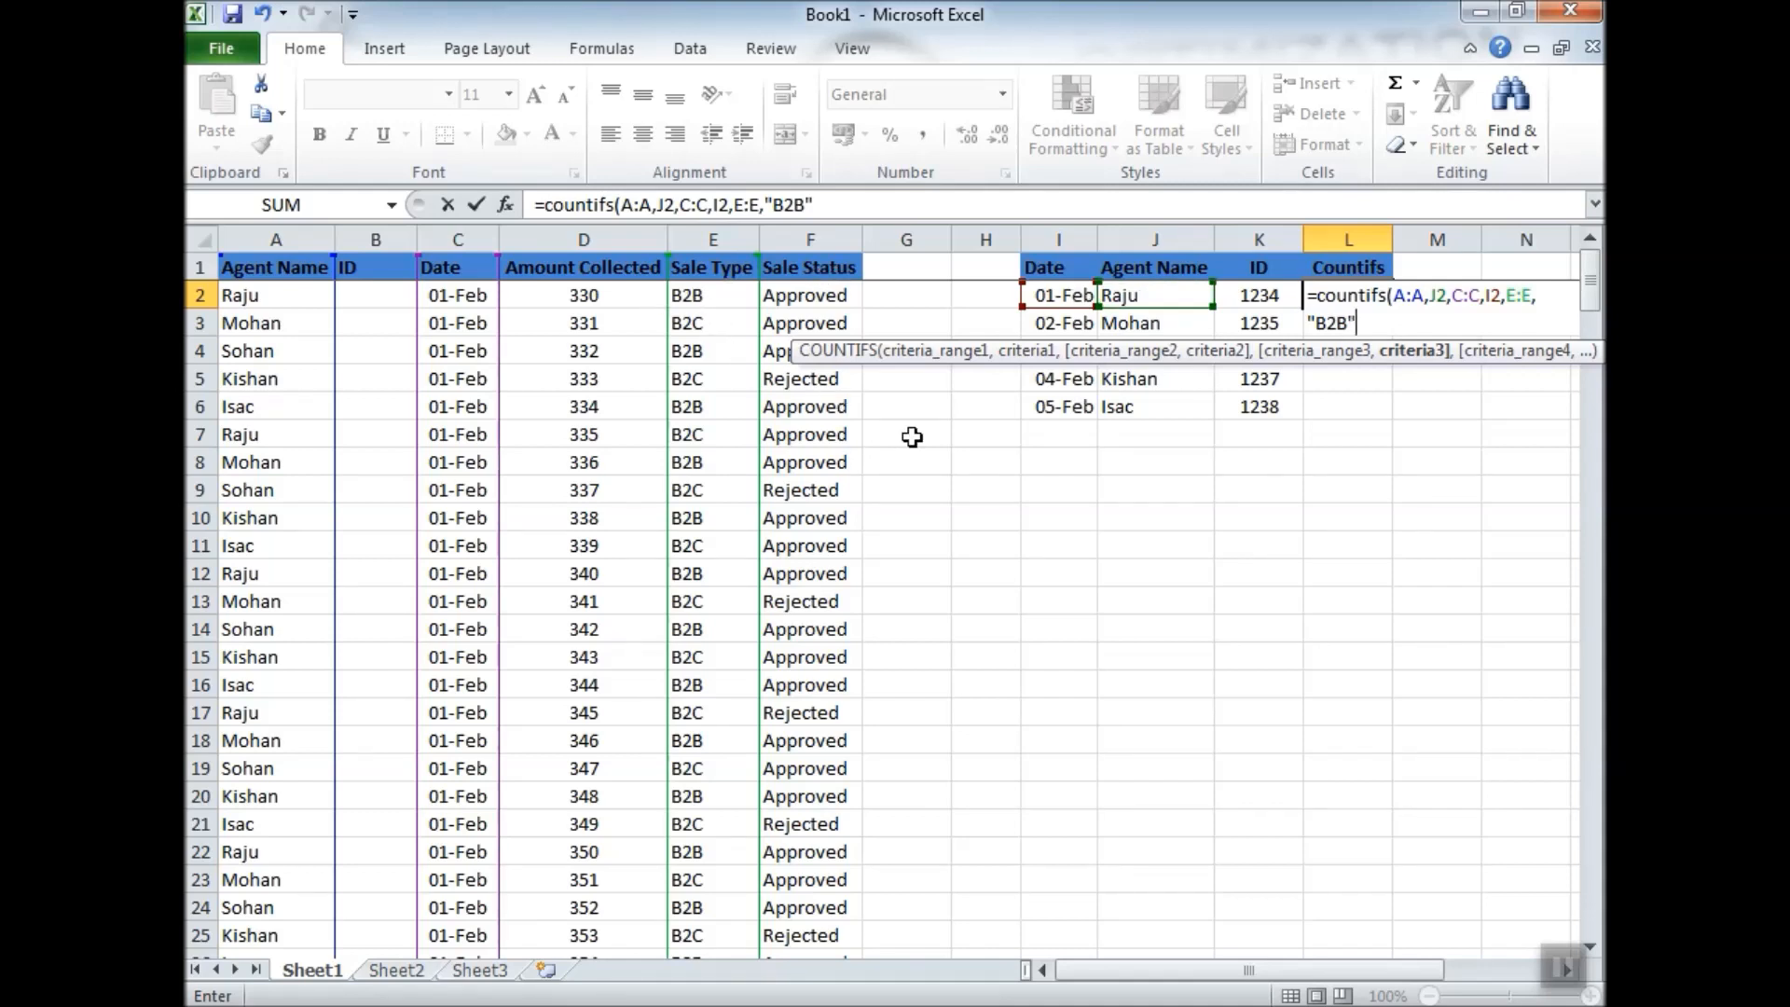
Add the Sale Status column F:F with criterion "Approved" and complete the COUNTIFS formula in L2.
text(,)
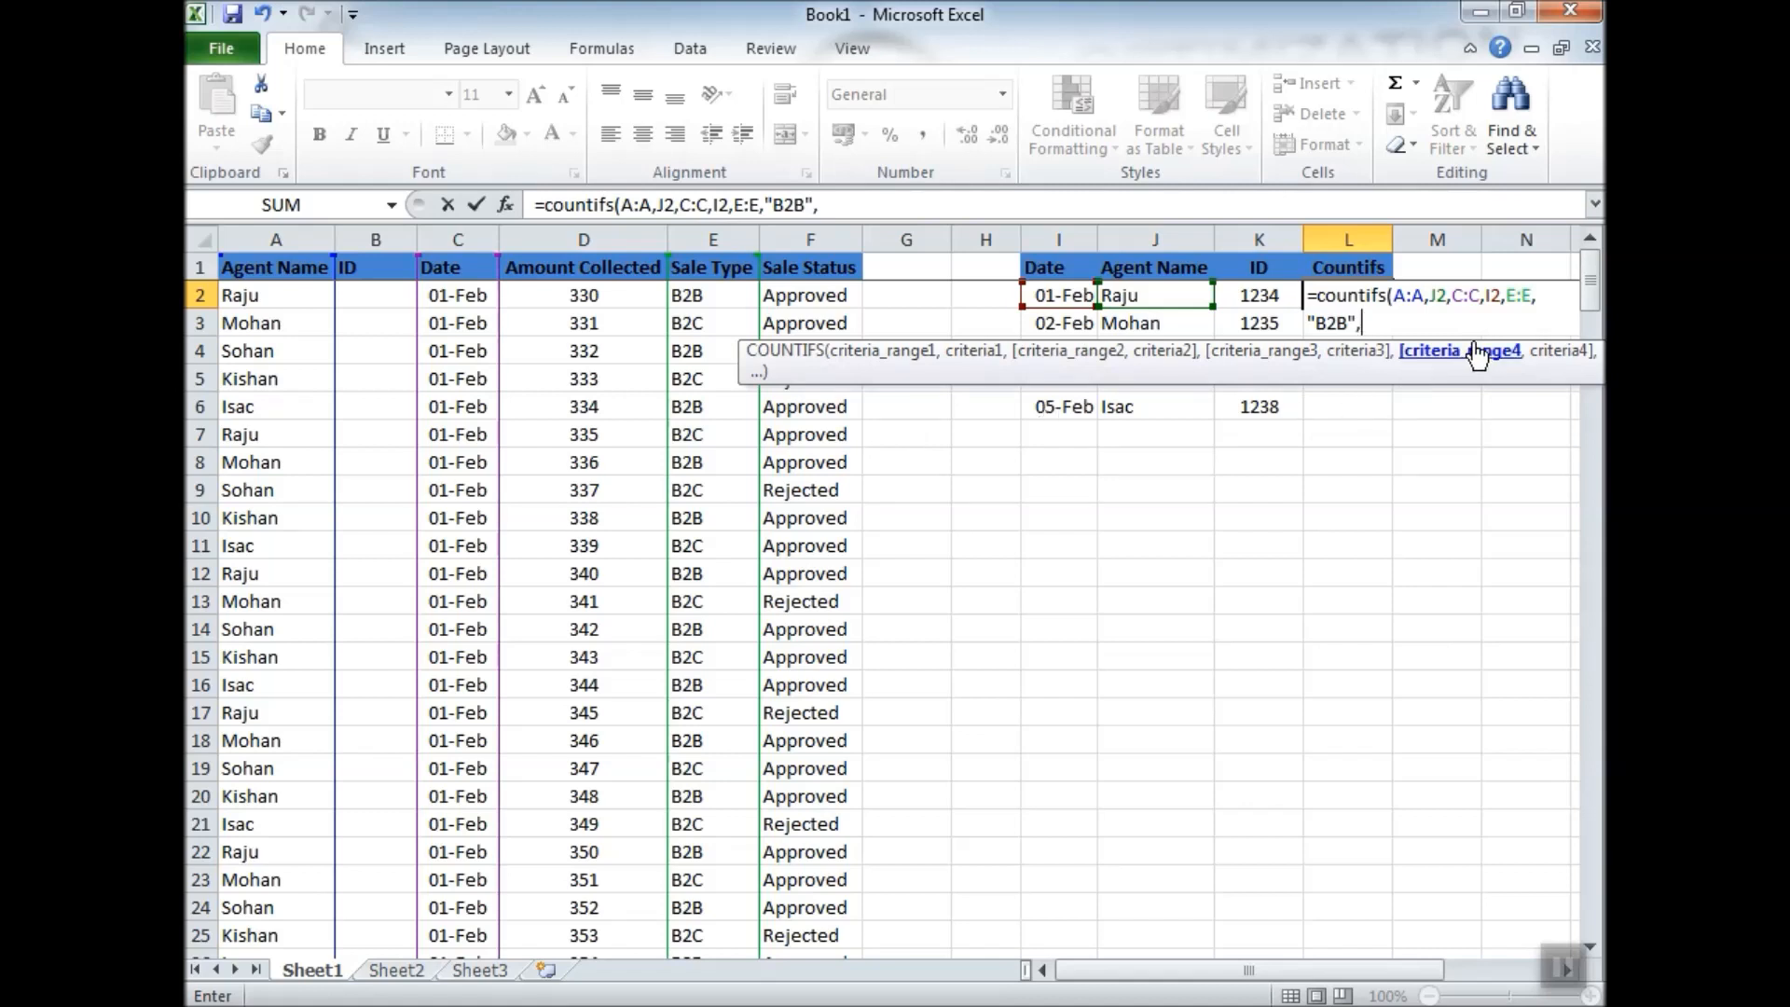
click(820, 240)
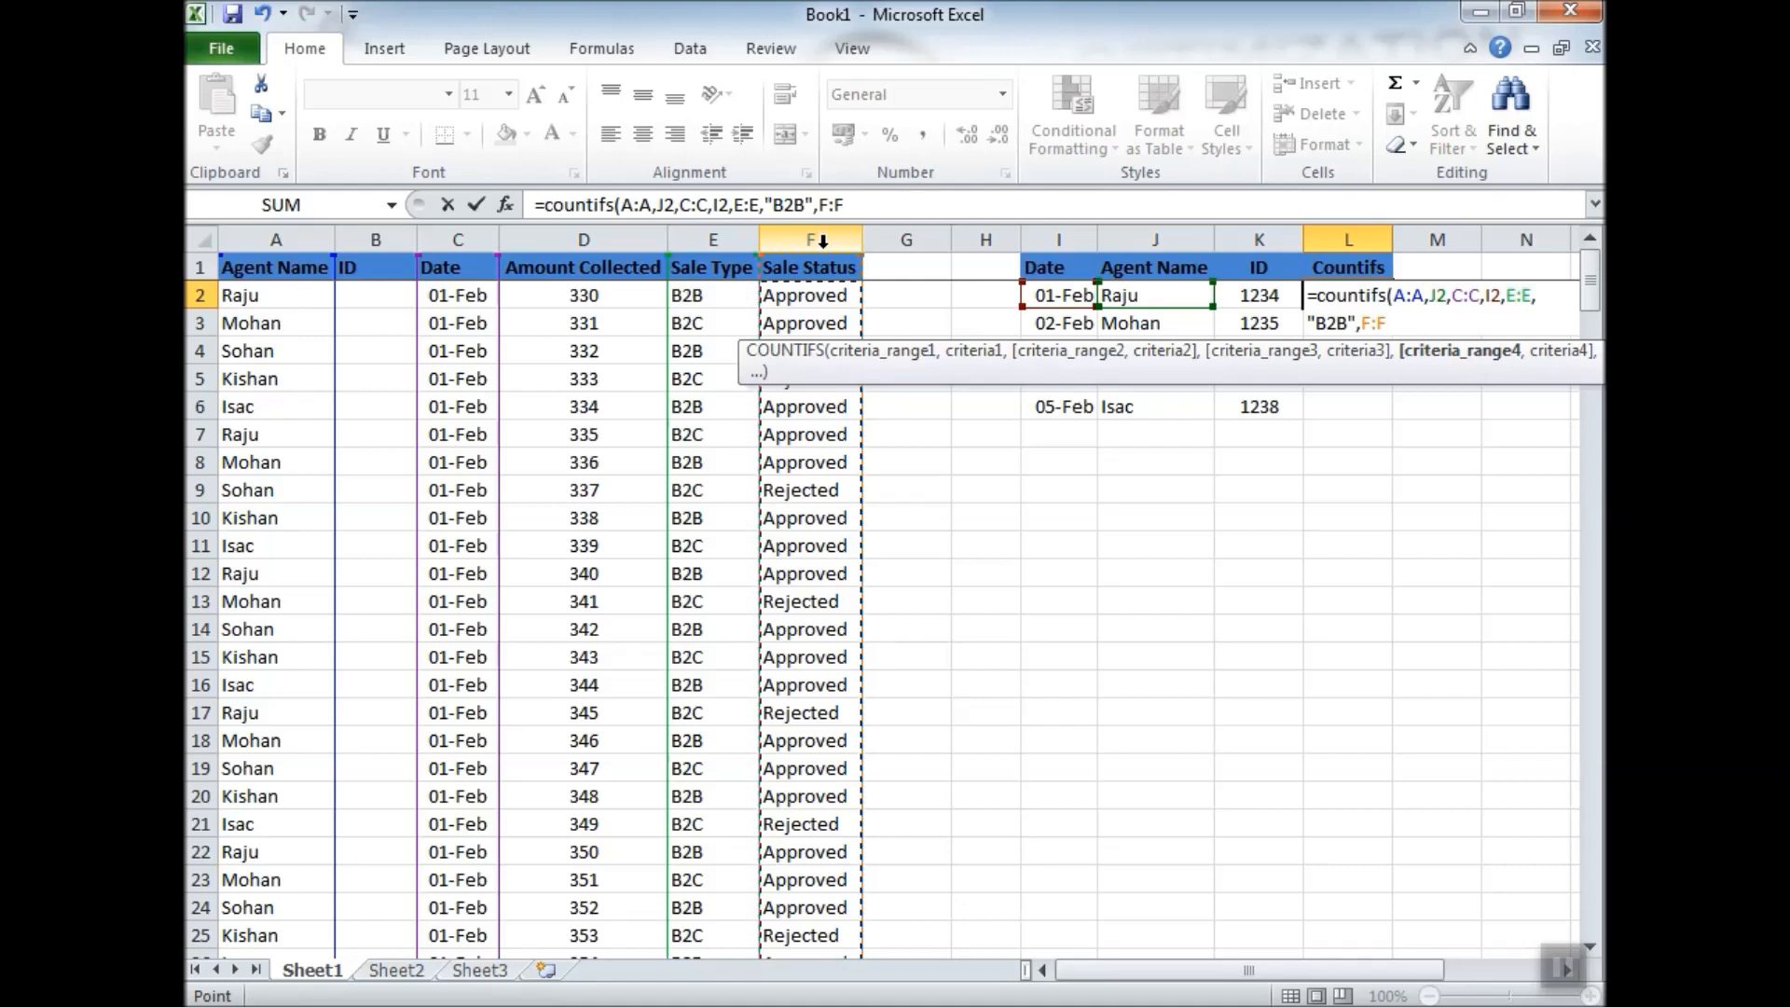
text(,"Approved)
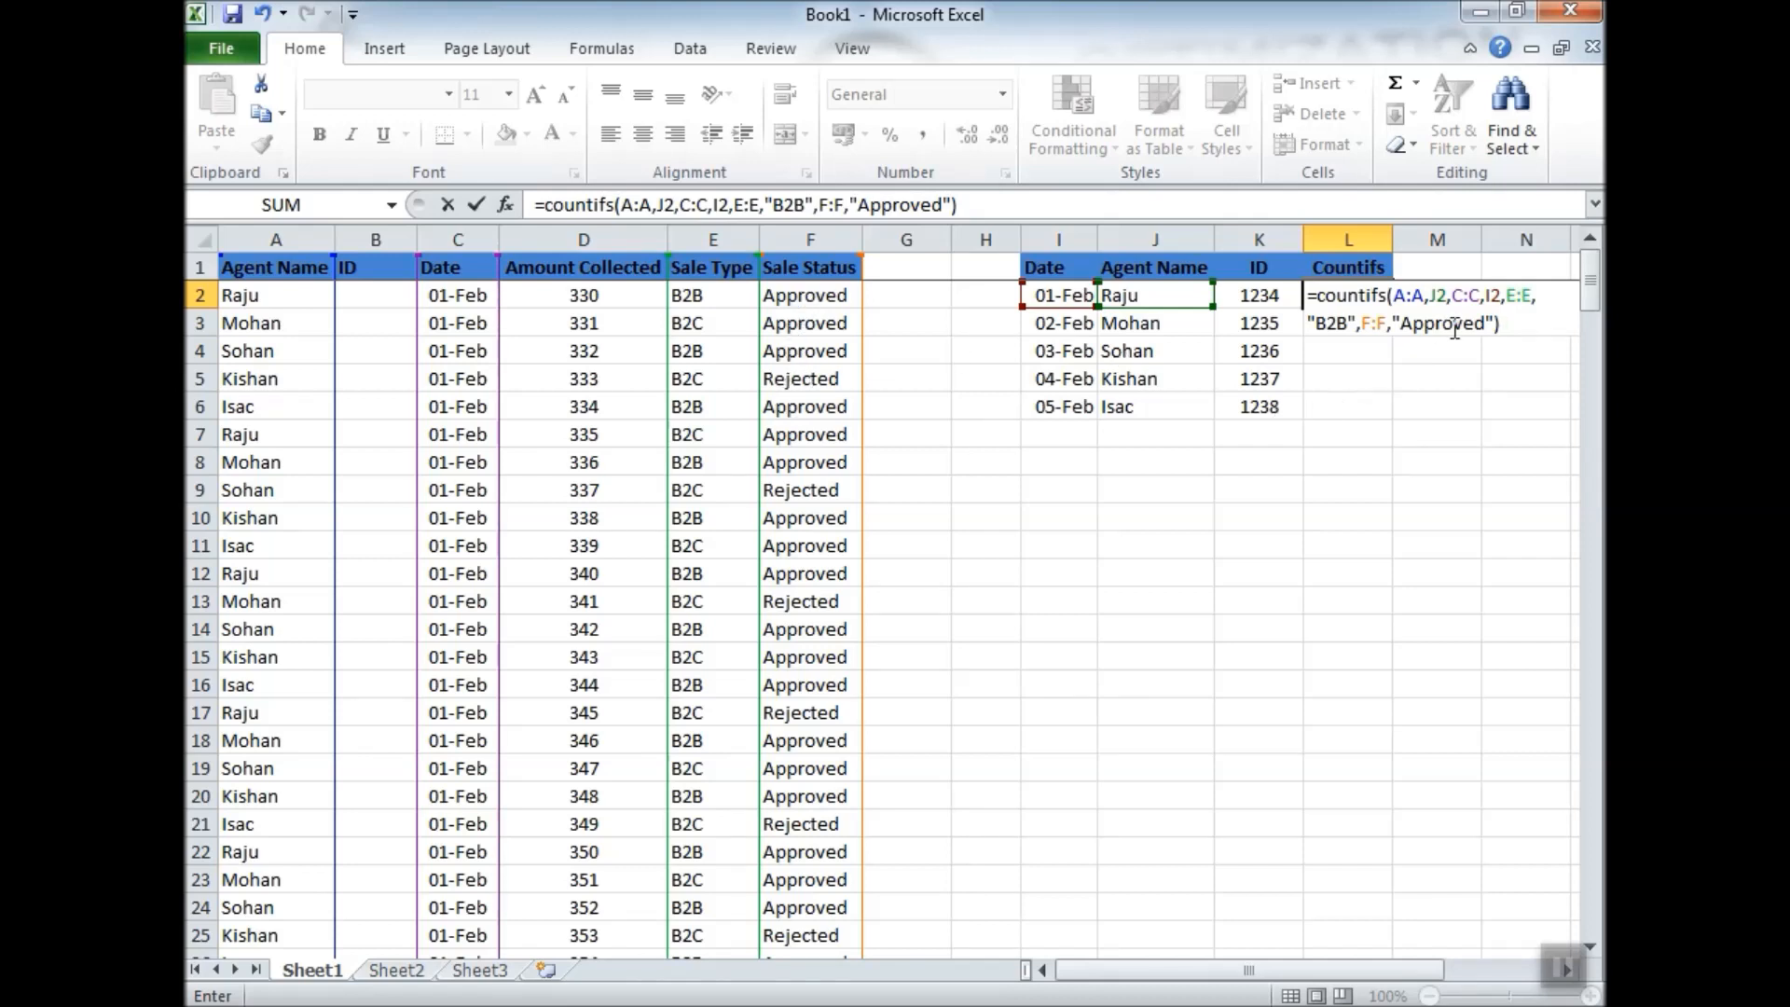
key(Return)
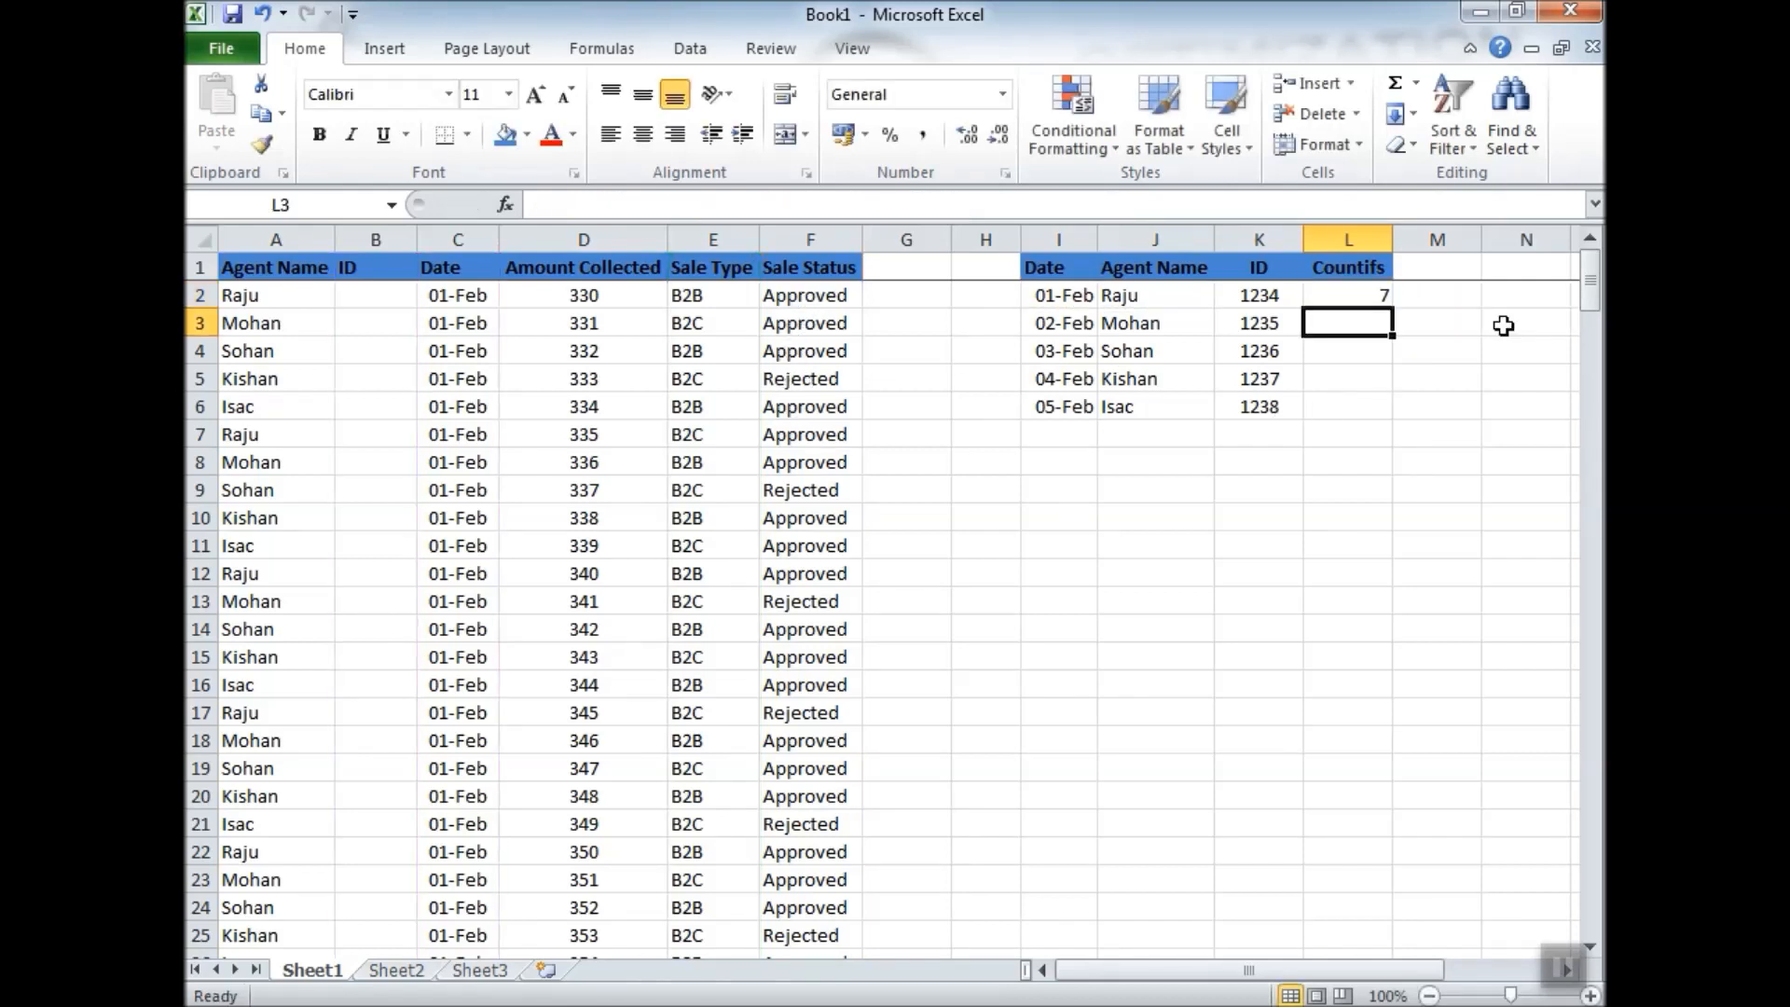
Copy the COUNTIFS formula from L2 down through L6 for the remaining agents.
click(1338, 299)
key(ctrl+c)
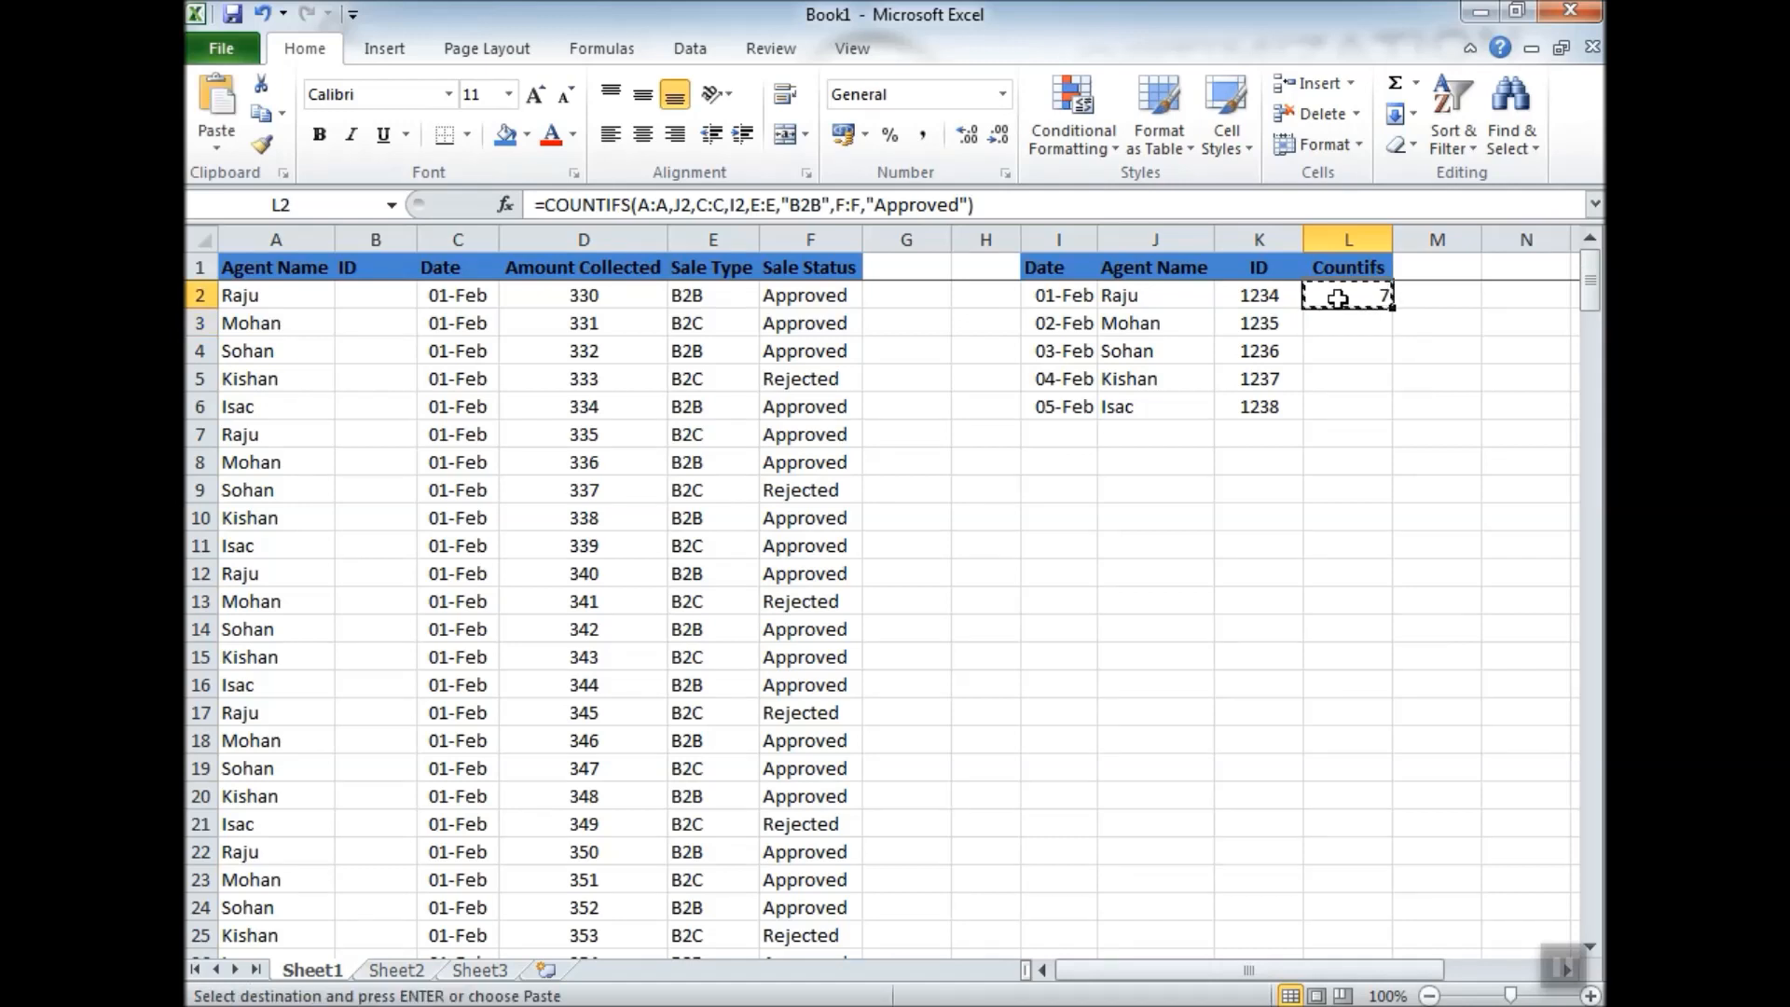
key(shift+Down)
key(shift+Down)
key(shift+Down)
key(shift+Down)
key(ctrl+v)
key(Down)
key(Down)
key(Down)
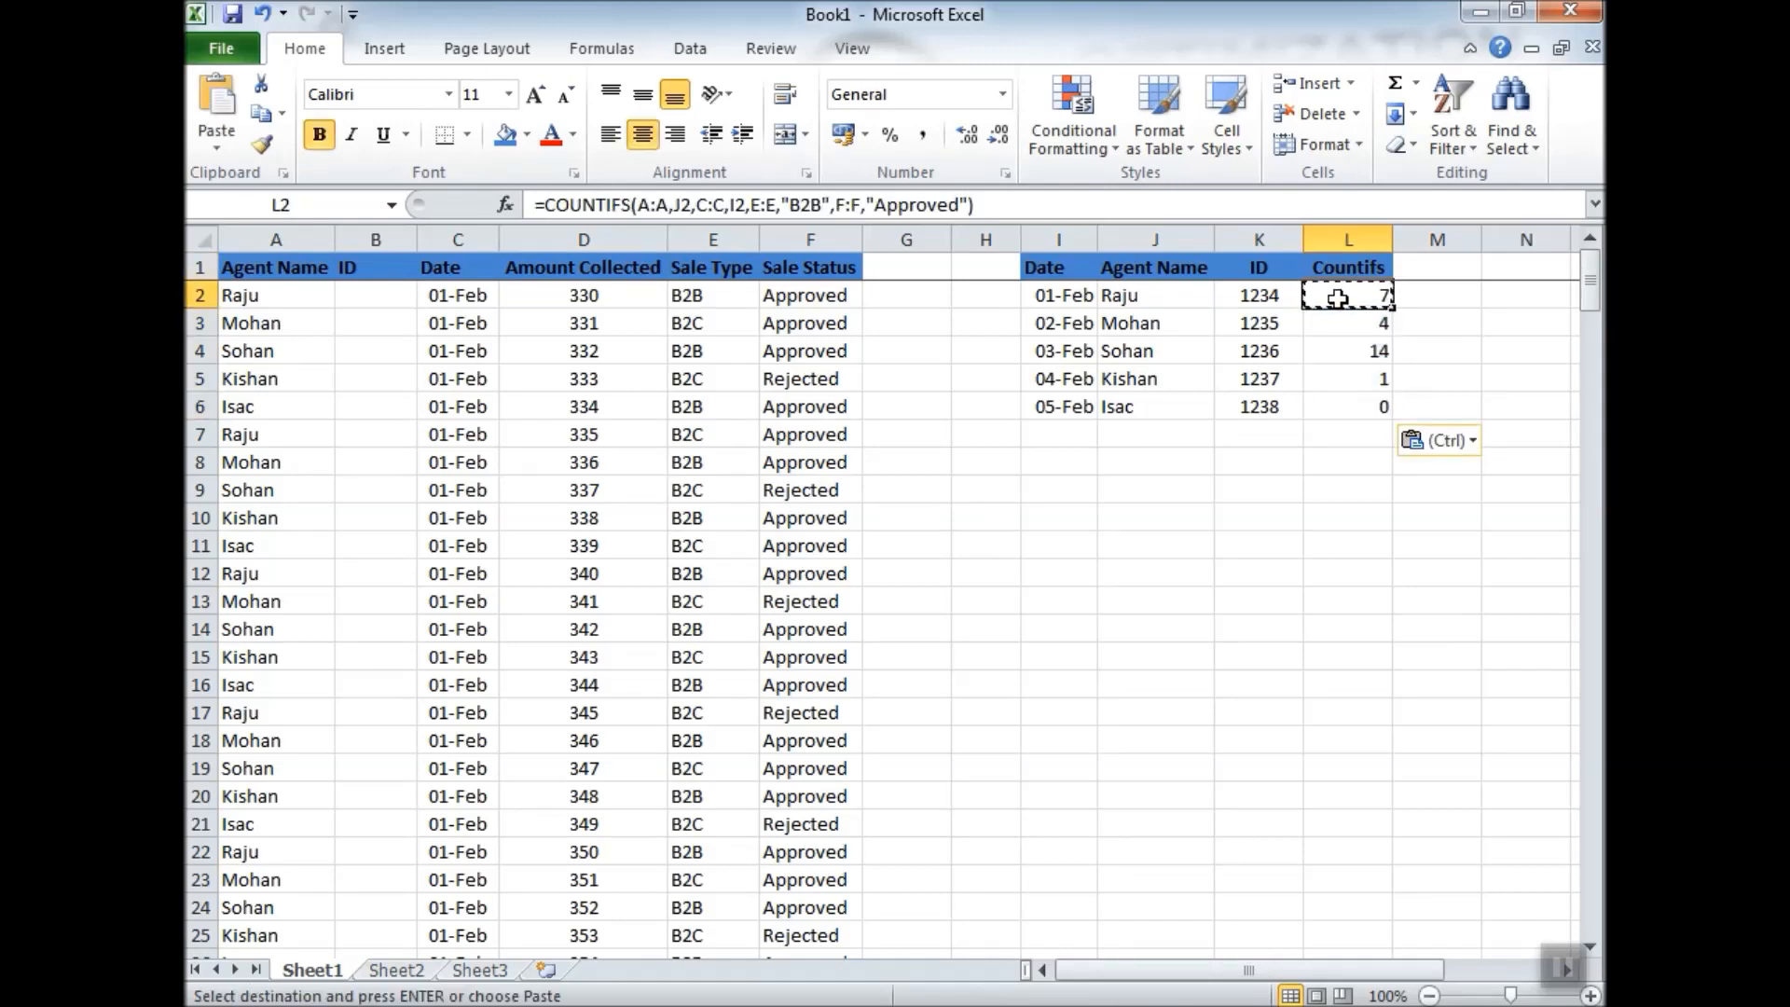
key(ctrl)
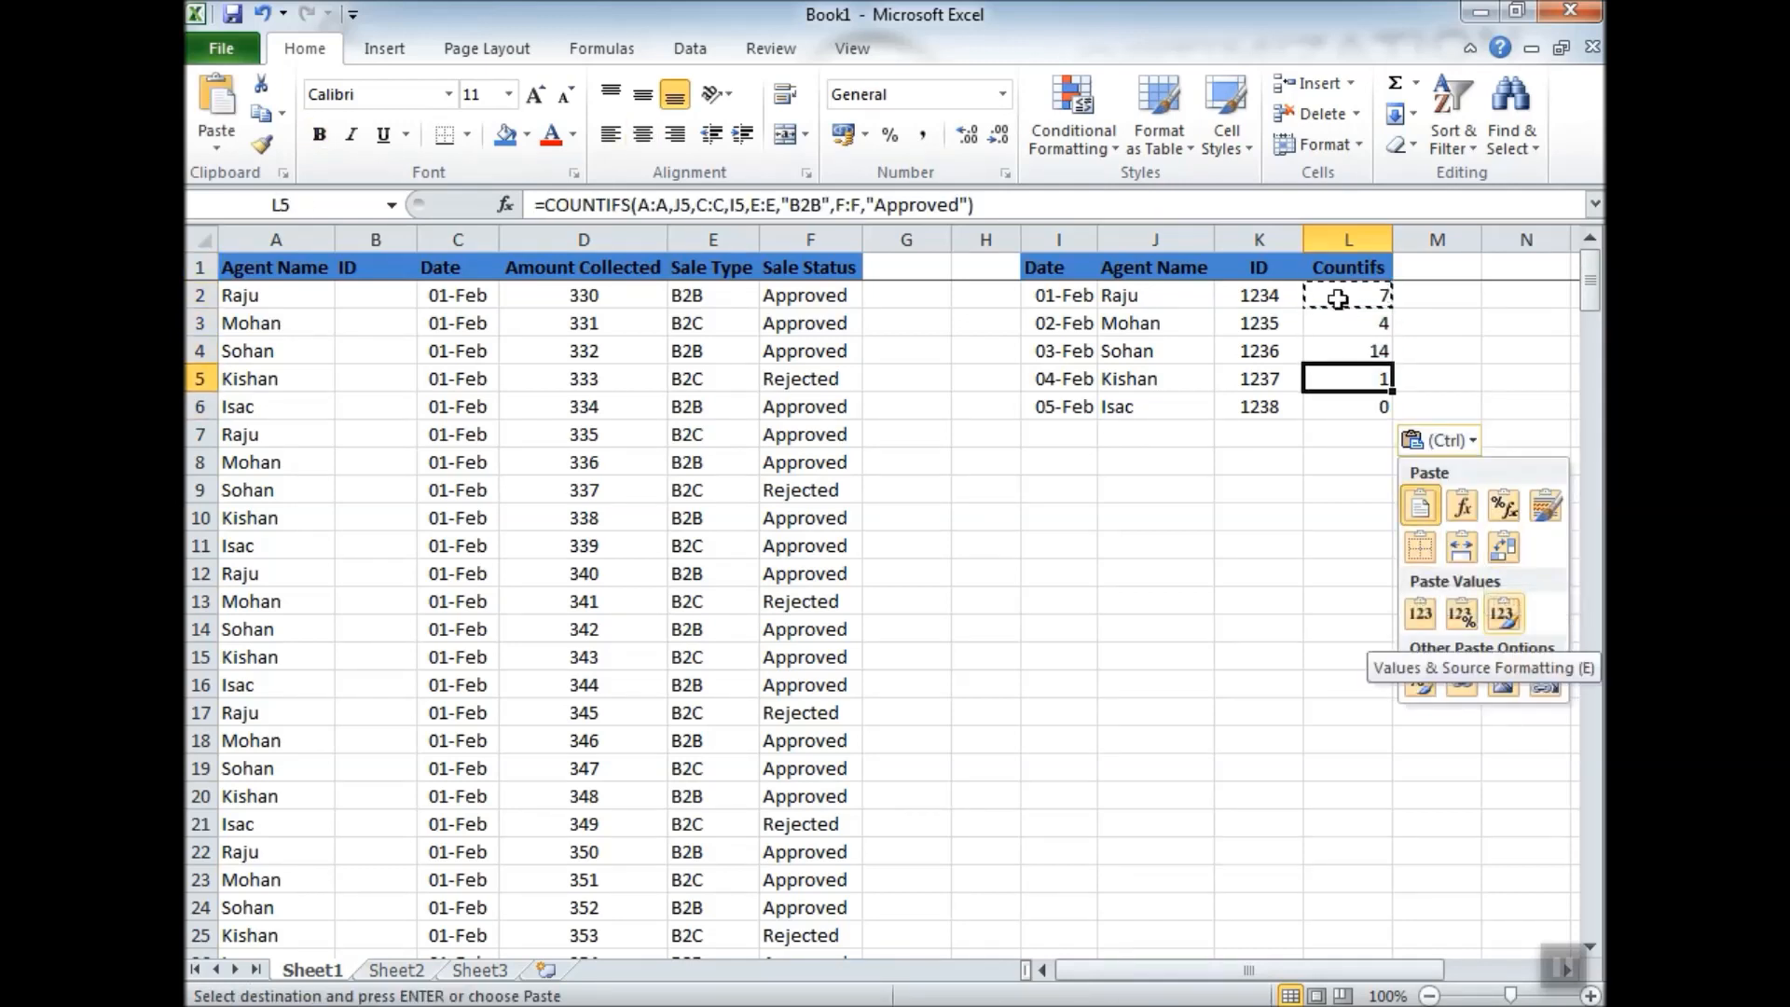
key(Escape)
Enter the date 5/2 in cell C7 of the Date column.
key(Down)
key(Left)
key(Left)
key(Left)
key(Left)
key(Left)
key(Left)
key(Left)
key(Left)
key(Left)
key(Left)
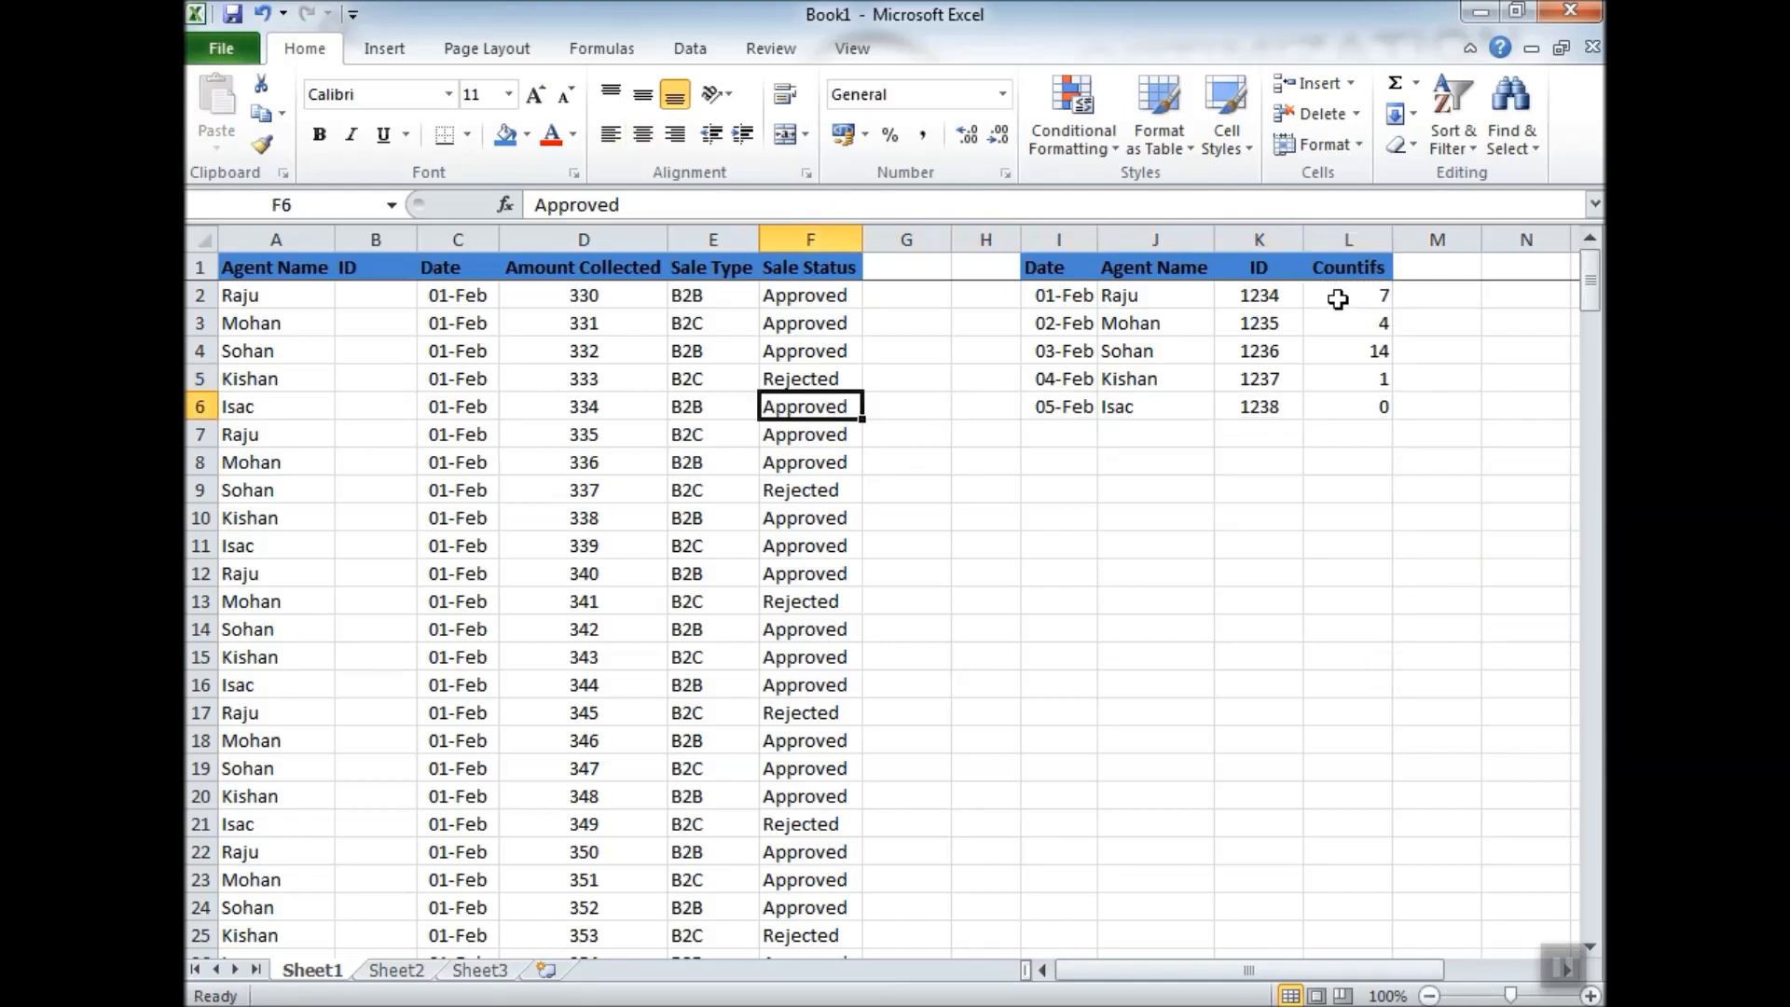
key(Down)
key(Right)
text(5/2)
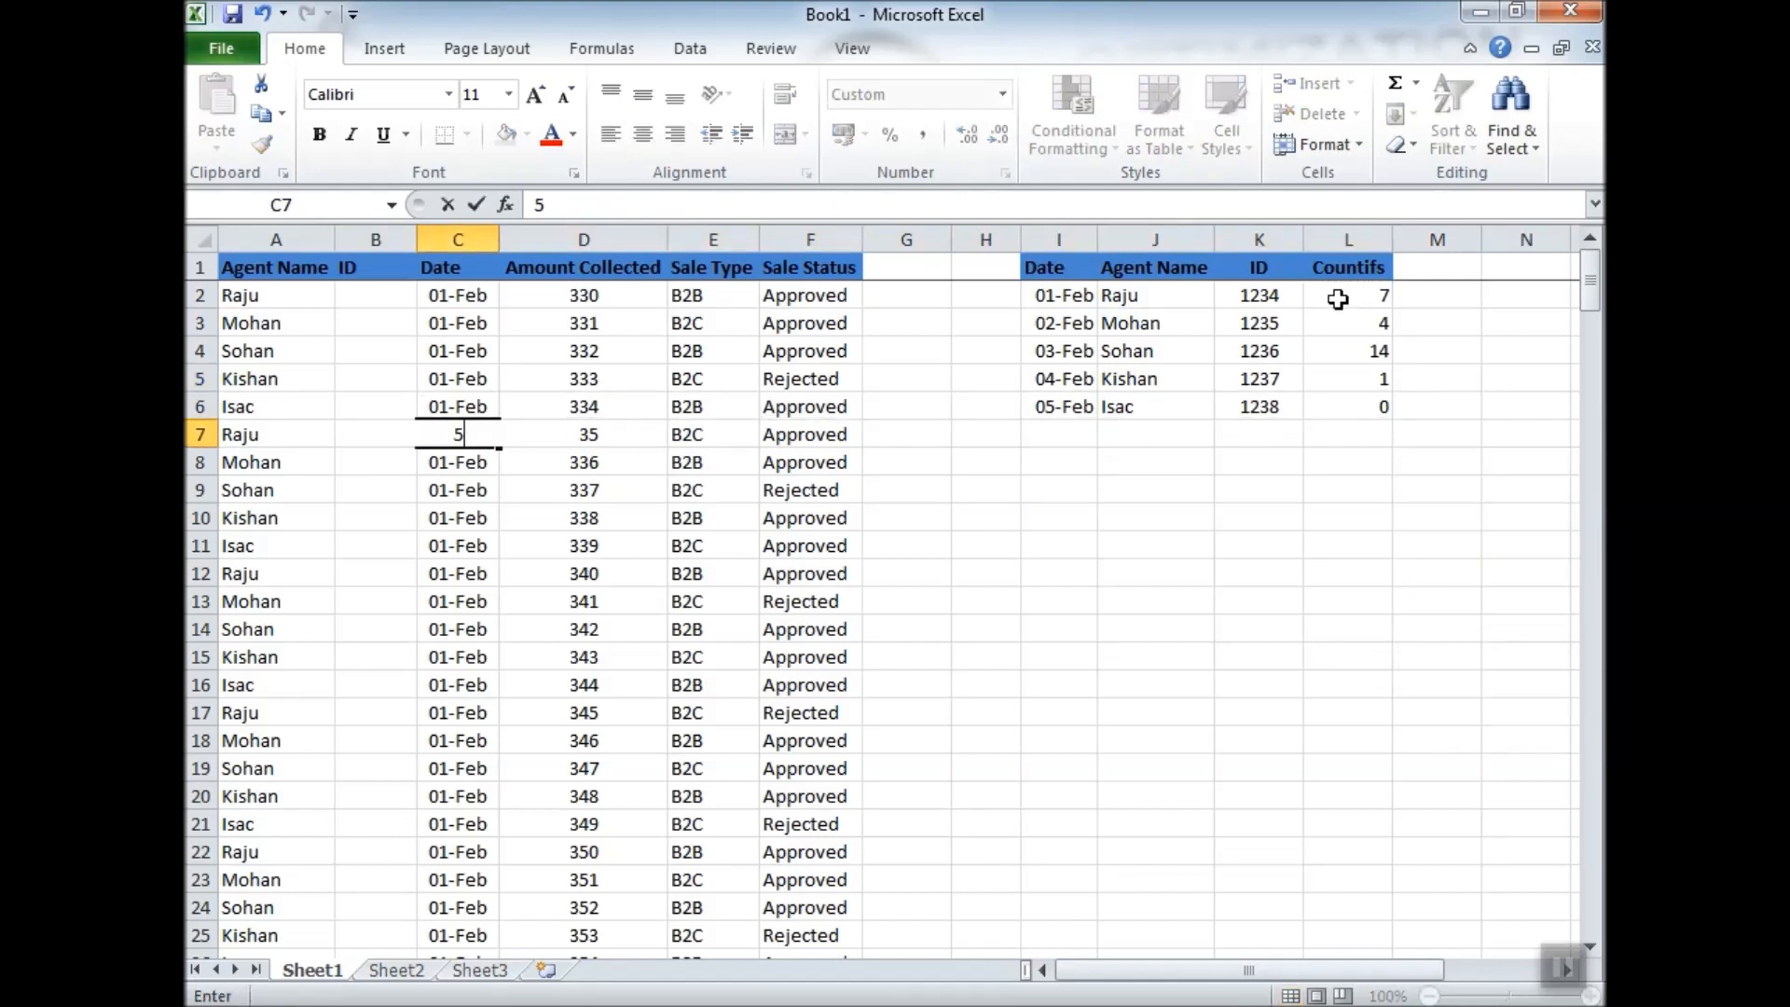
key(Return)
Fill the C7 date down the Date column through C29.
key(Up)
key(shift+Down)
key(shift+Down)
key(shift+Down)
key(shift+Down)
key(shift+Down)
key(shift+Down)
key(shift+Down)
key(shift+Down)
key(shift+Down)
key(shift+Down)
key(shift+Down)
key(shift+Down)
key(shift+Down)
key(shift+Down)
key(shift+Down)
key(shift+Down)
key(shift+Down)
key(shift+Down)
key(shift+Down)
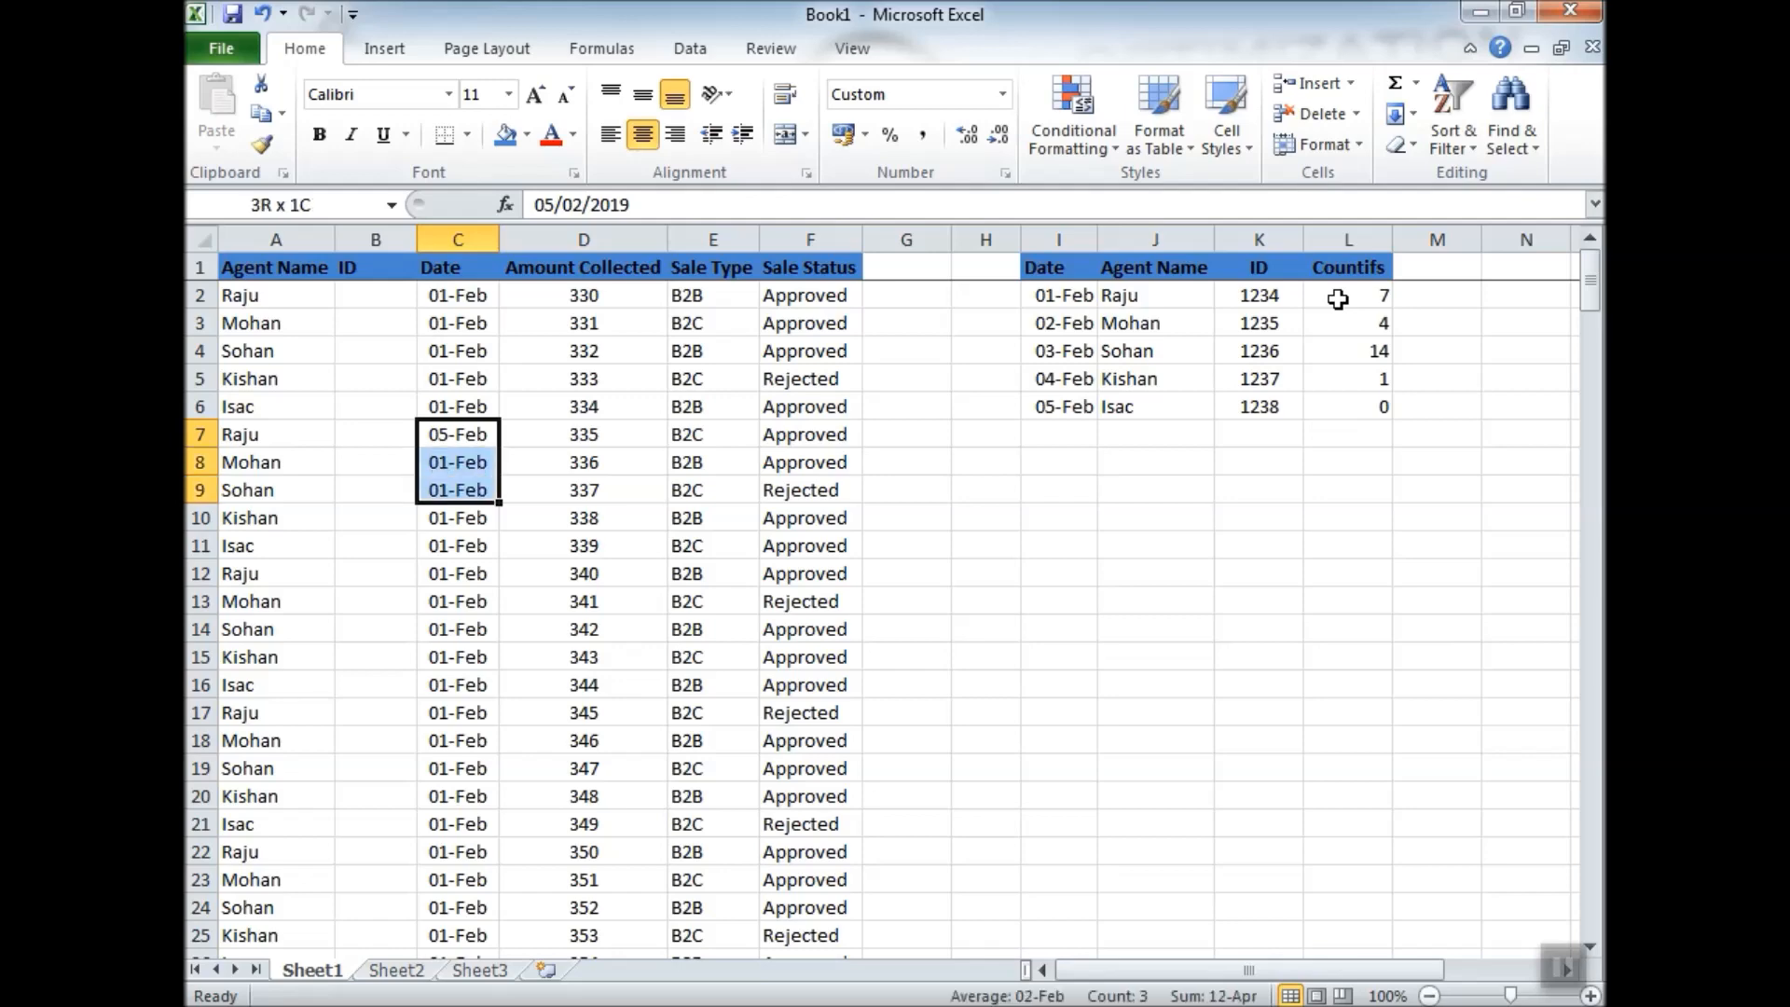
key(ctrl+d)
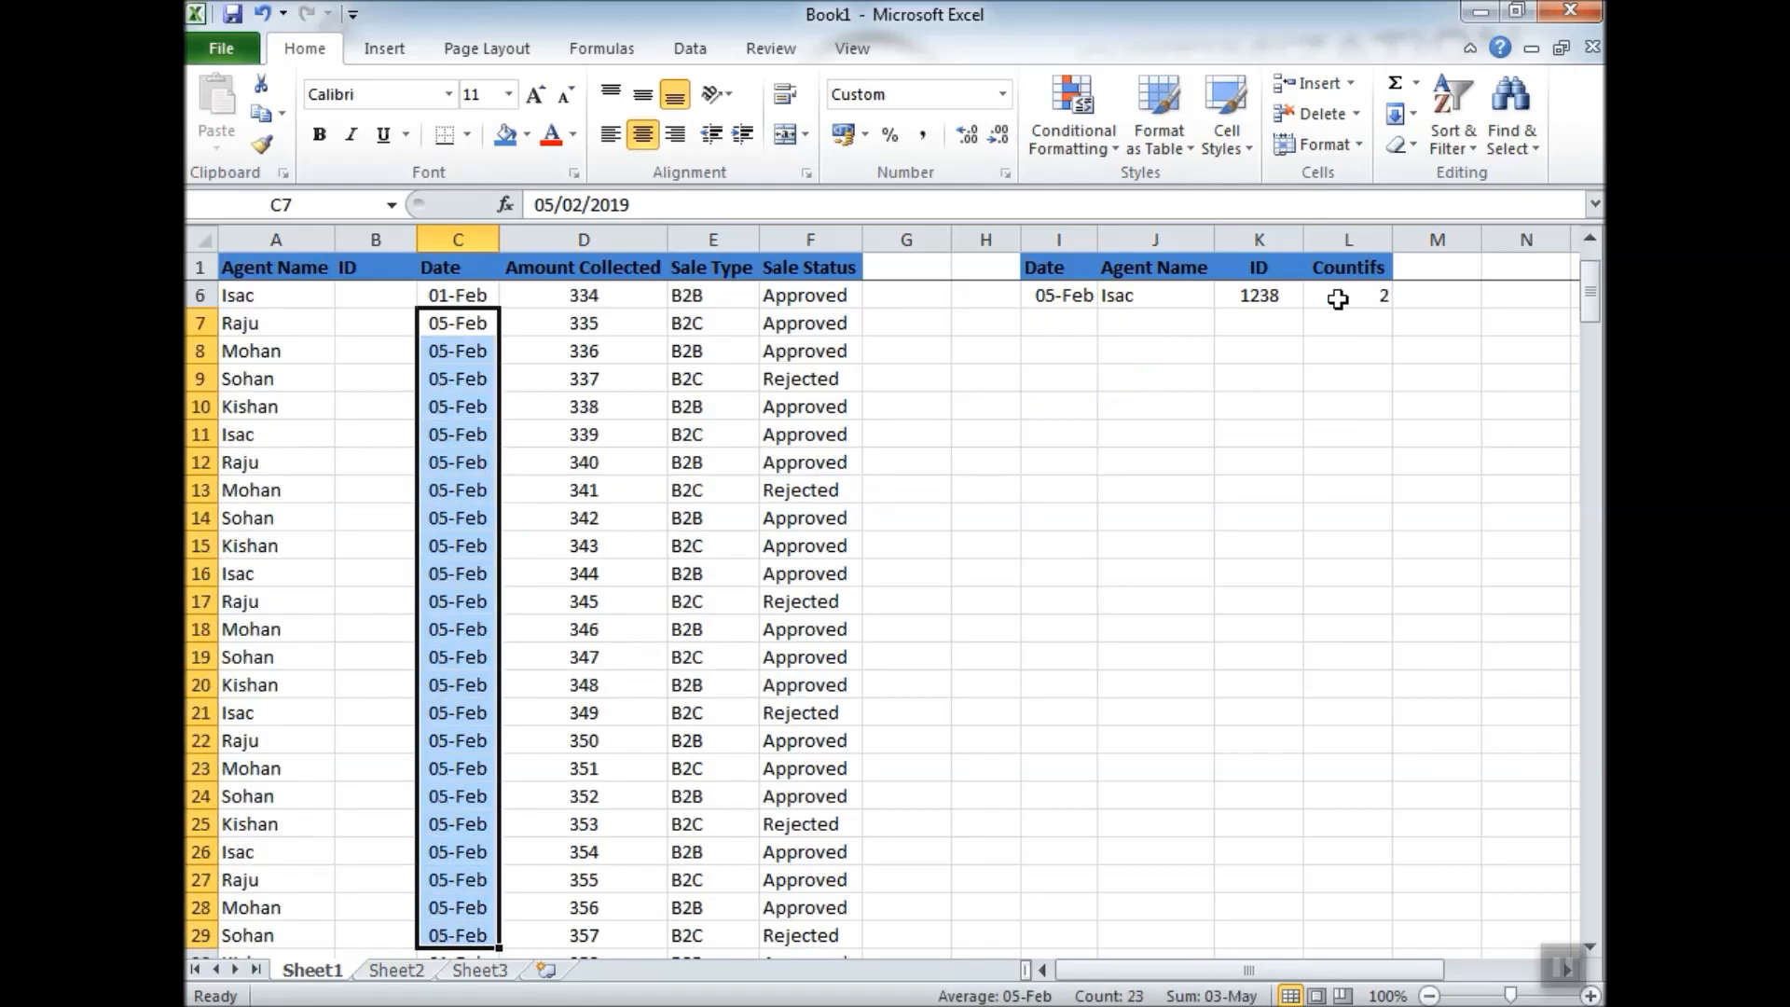
Fill the 01-Feb date from I2 down through I6 in the summary table.
key(Up)
key(Up)
key(ctrl+Up)
key(Down)
key(Down)
key(Right)
key(Right)
key(Right)
key(Right)
key(Right)
key(Right)
key(Up)
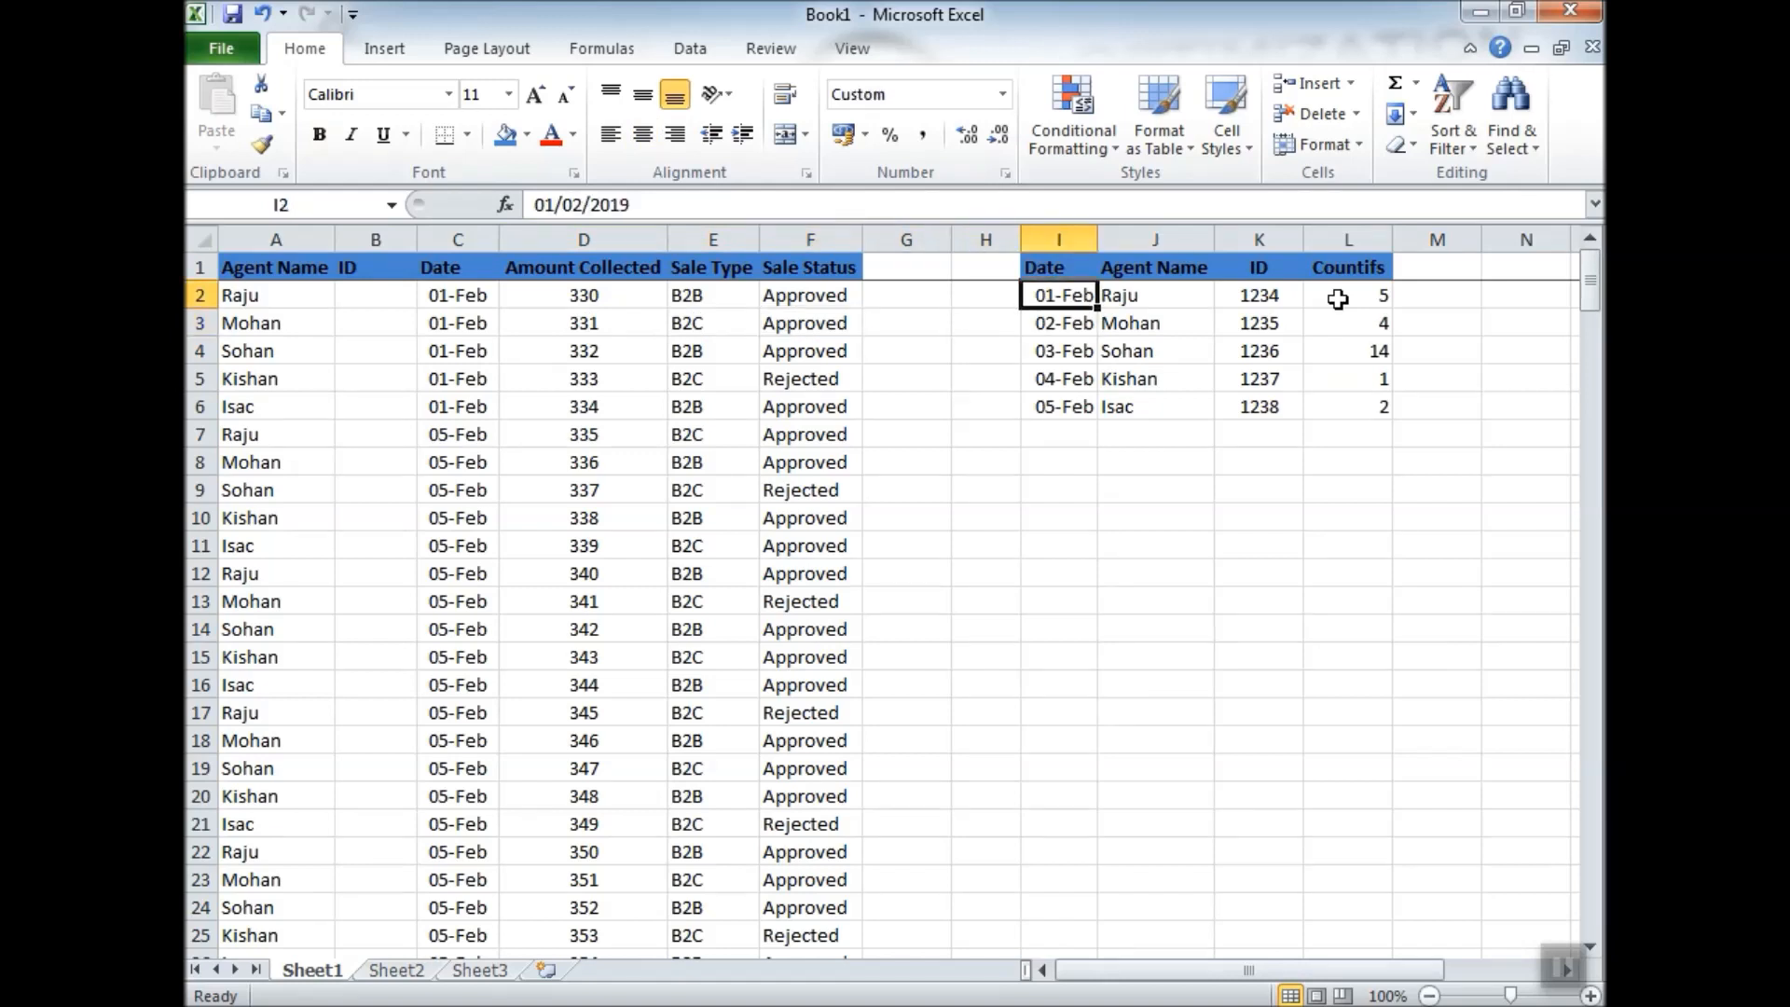
key(shift+Down)
key(shift+Down)
key(shift+Down)
key(shift+Down)
key(ctrl+d)
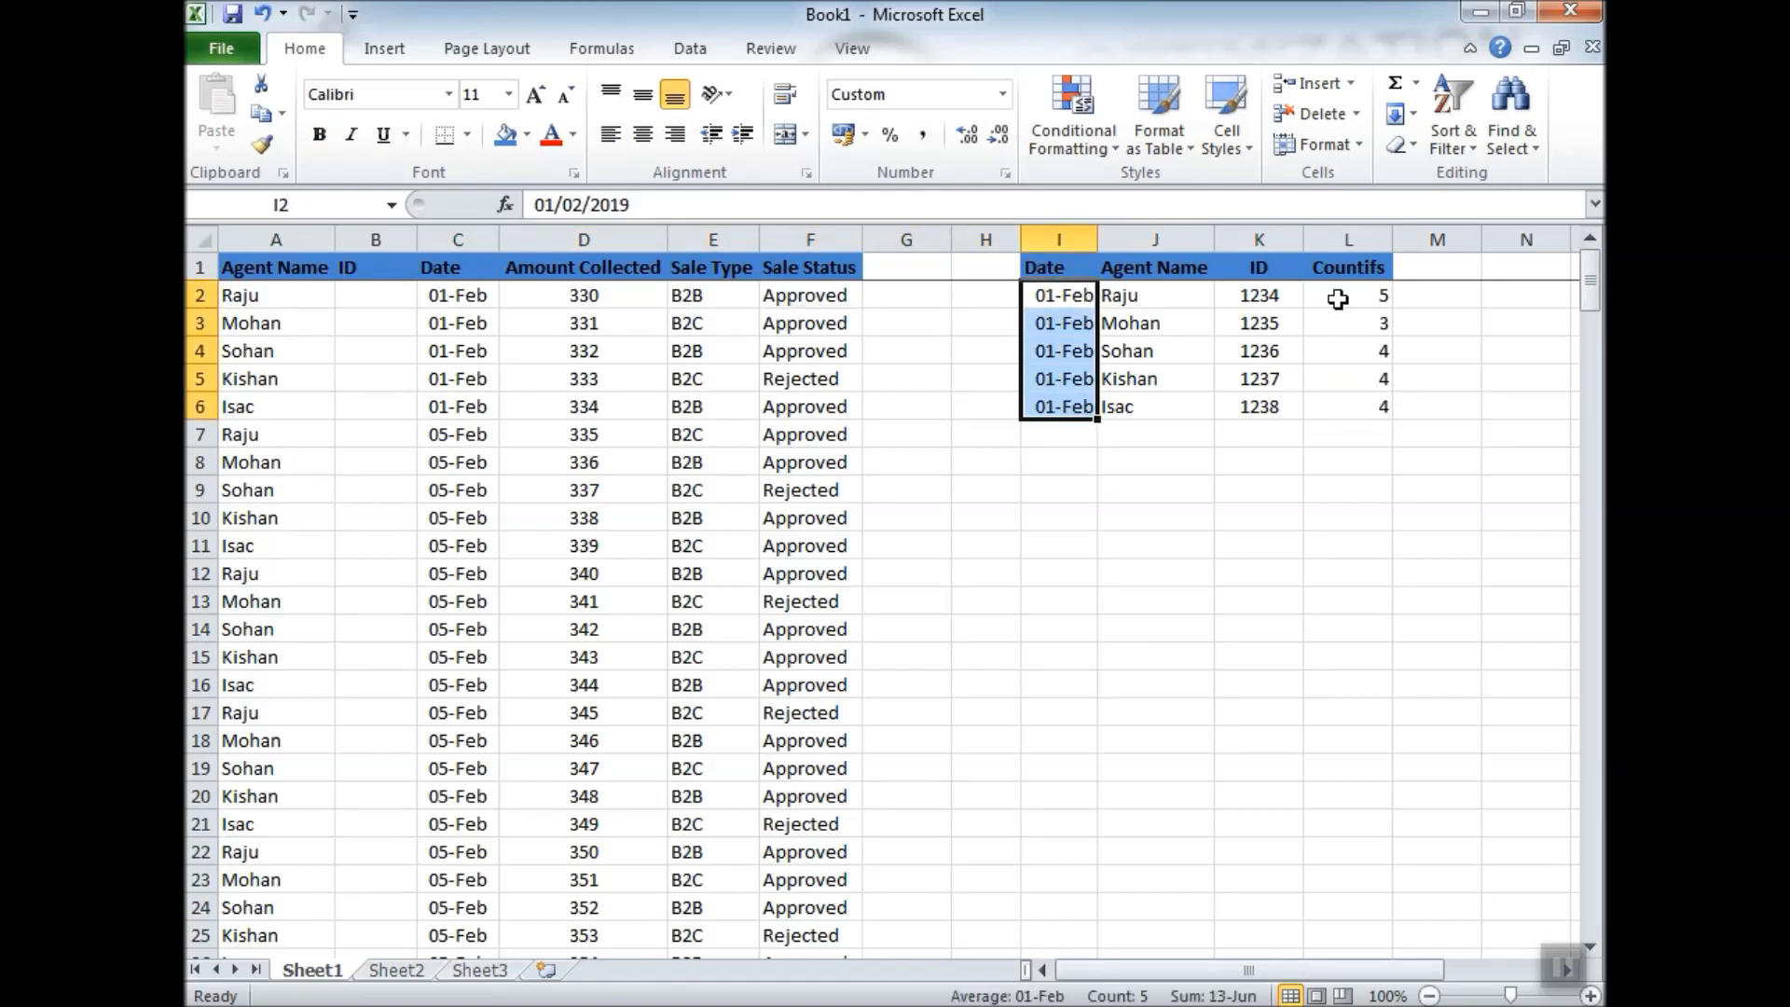
Set the summary date in I2 to 2/2 and fill it down through I6.
key(Down)
key(Up)
text(2/2)
key(Return)
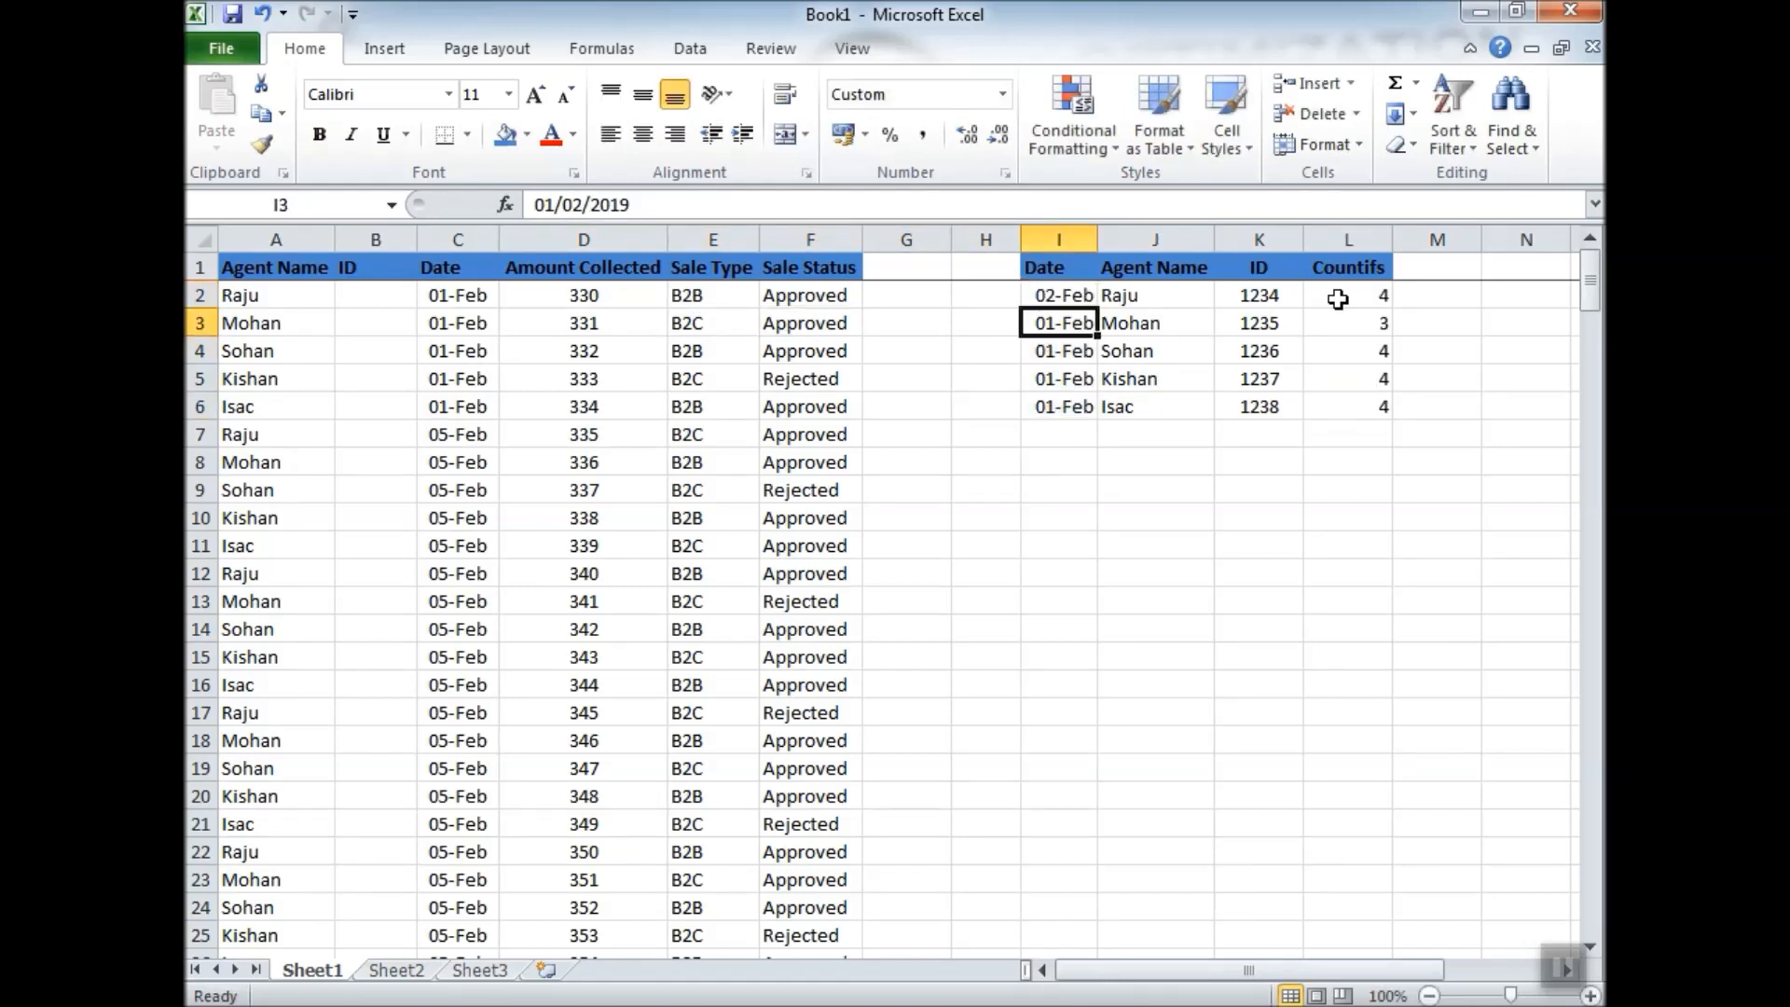
key(Up)
key(shift+Down)
key(shift+Down)
key(shift+Down)
key(shift+Down)
key(ctrl+d)
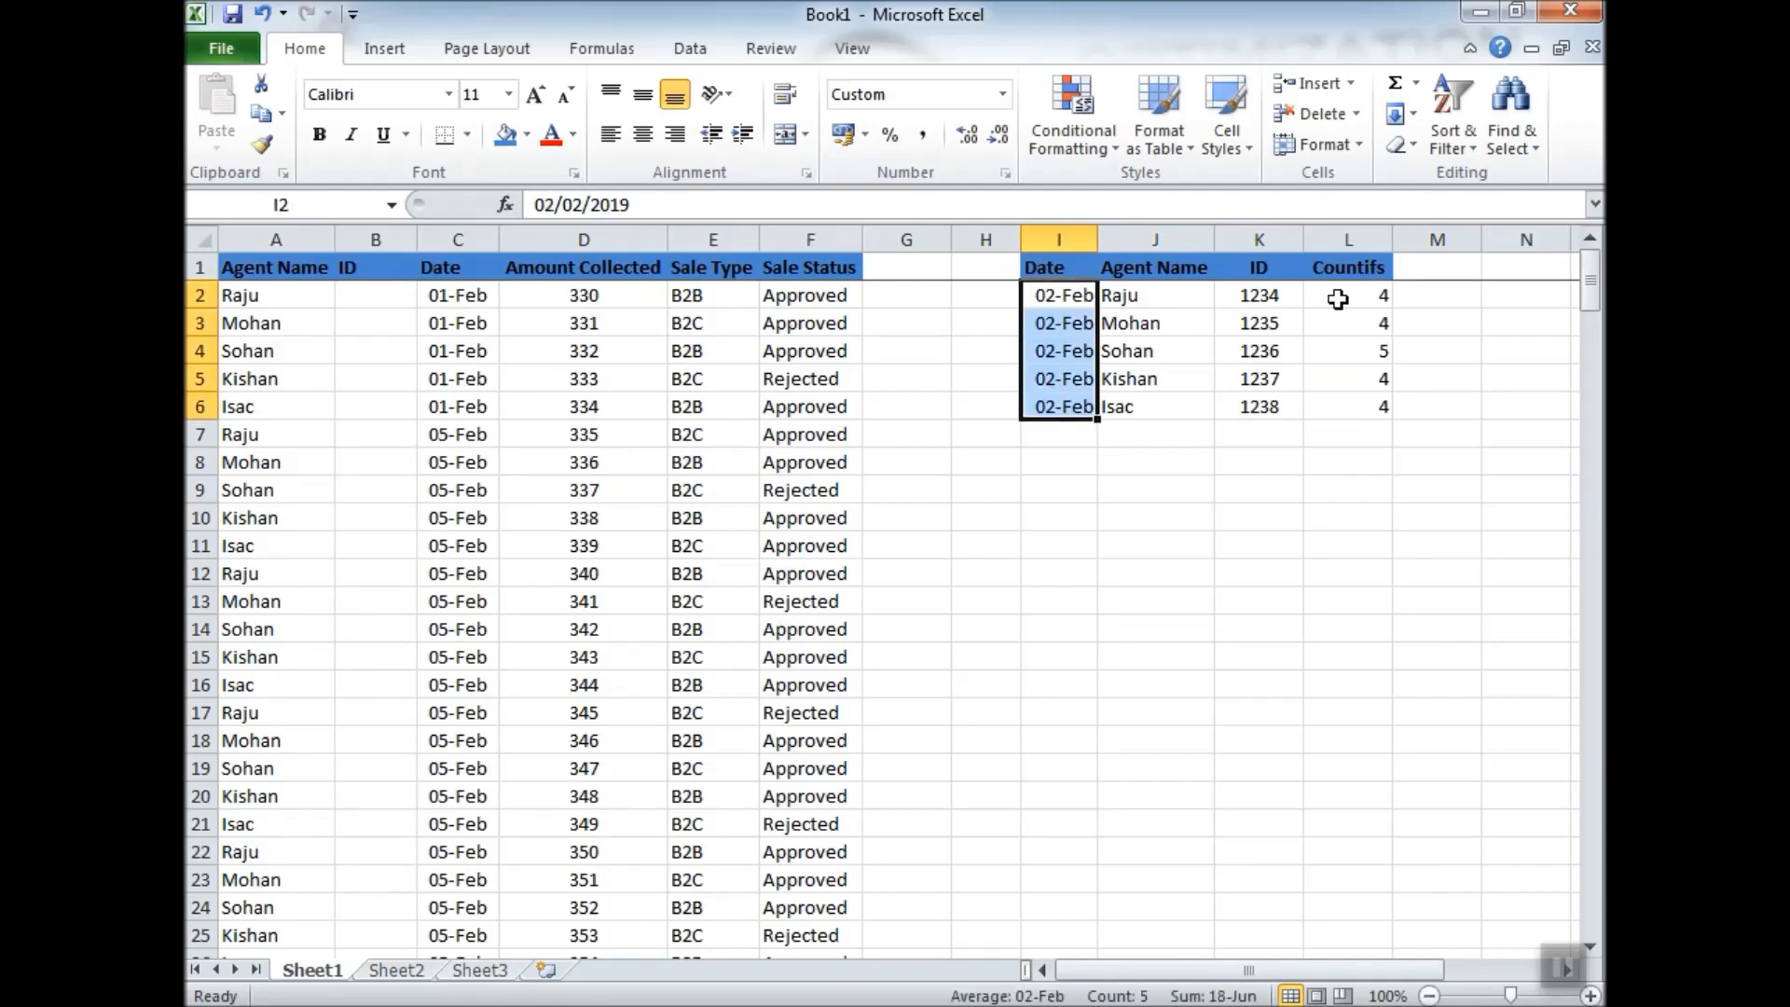
Change the status criterion of the COUNTIFS formula in L2 to "Rejected" and fill the formula down through L6.
key(Down)
key(Up)
key(Right)
key(Right)
key(Right)
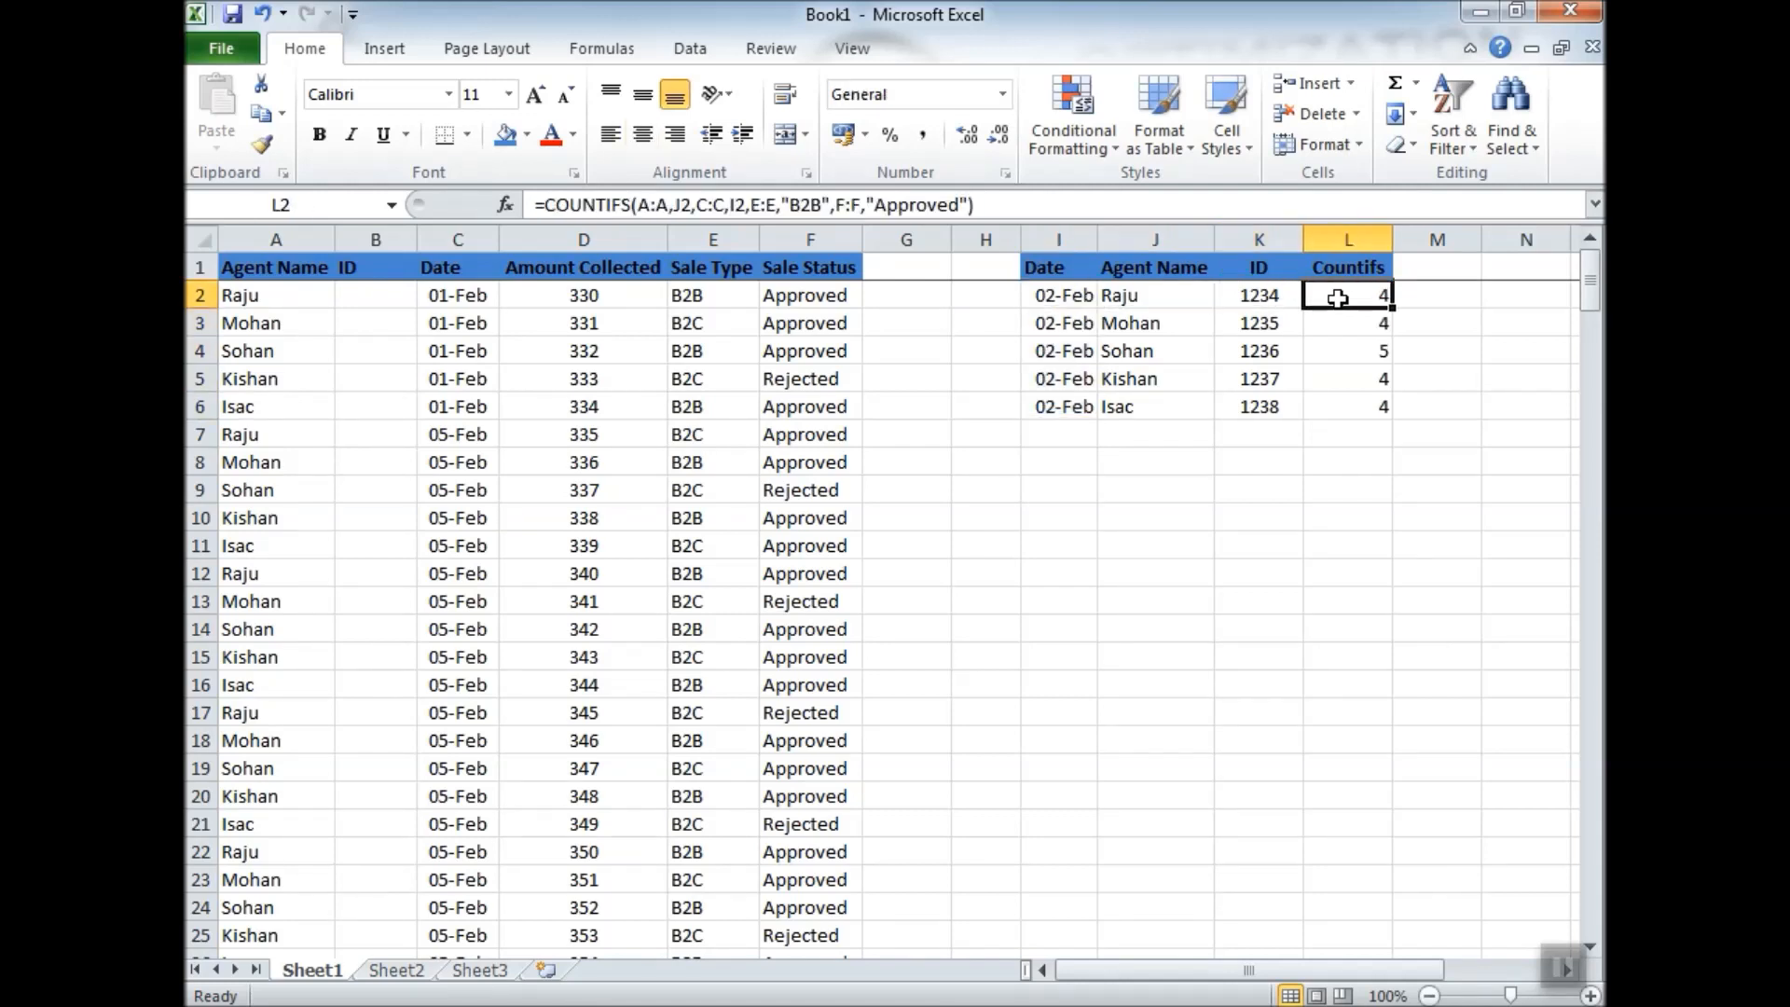
key(F2)
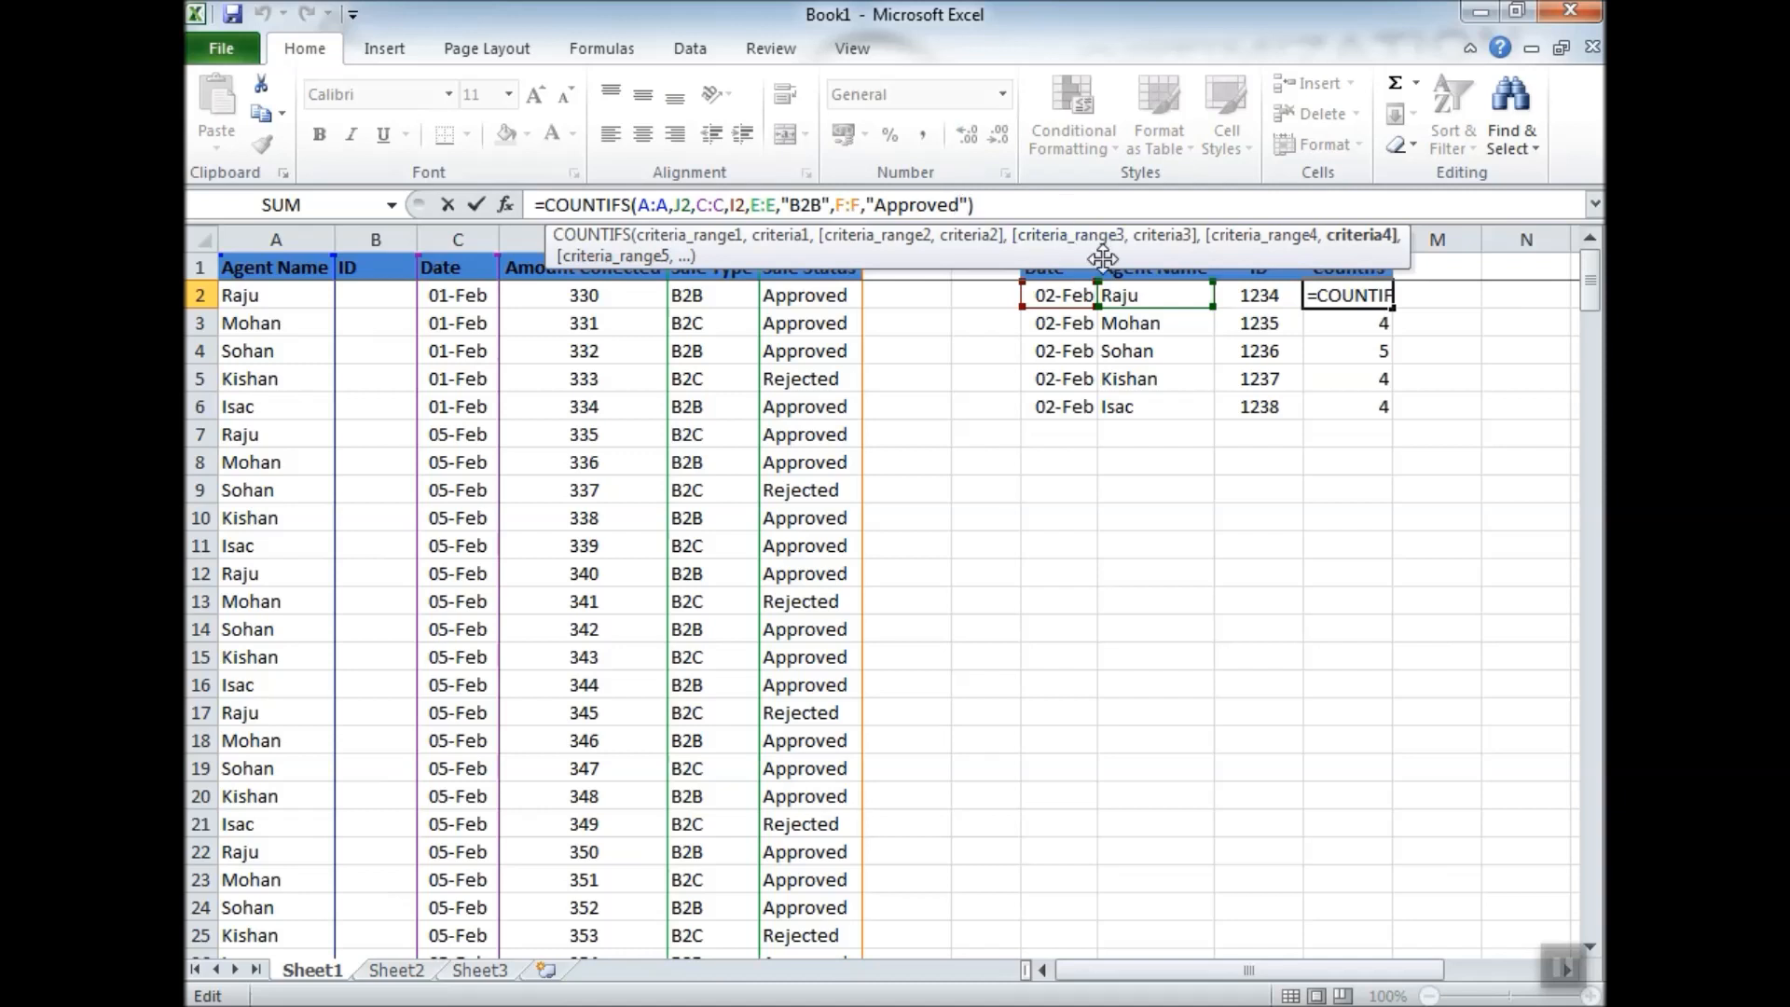
key(Left)
key(Left)
key(BackSpace)
key(BackSpace)
key(BackSpace)
key(BackSpace)
key(BackSpace)
key(BackSpace)
key(BackSpace)
key(BackSpace)
text(Rejected)
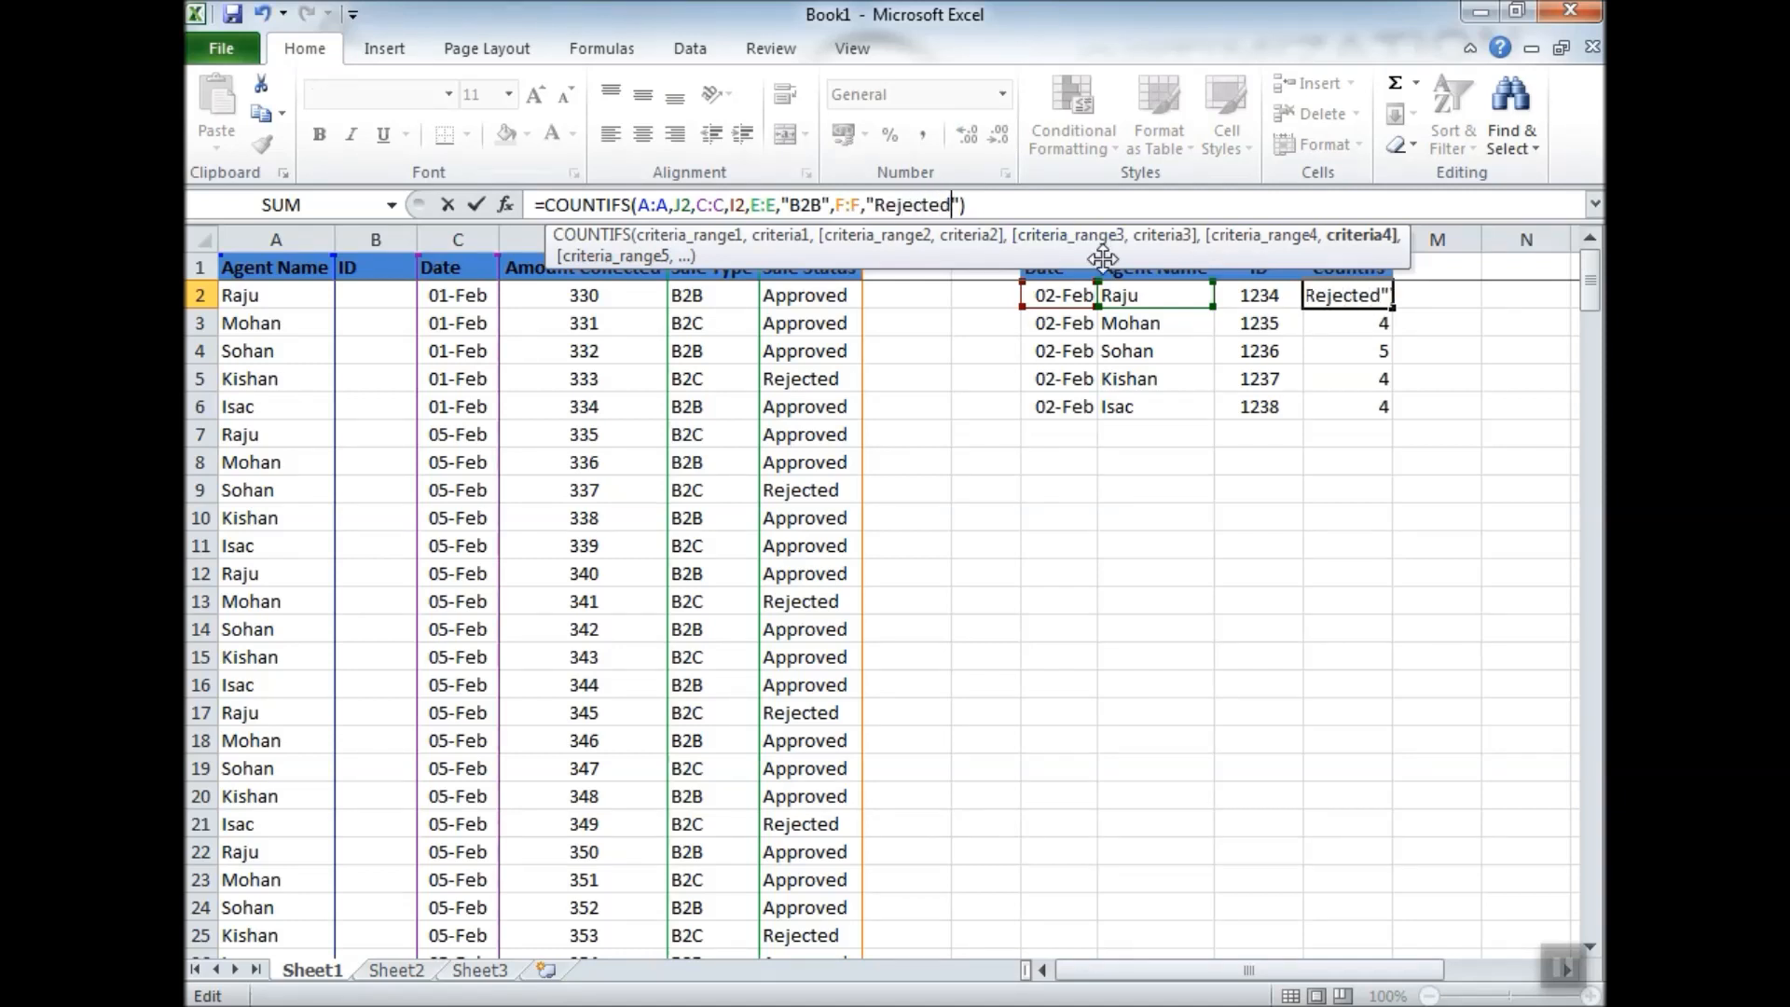
key(Return)
drag(1343, 295, 1340, 395)
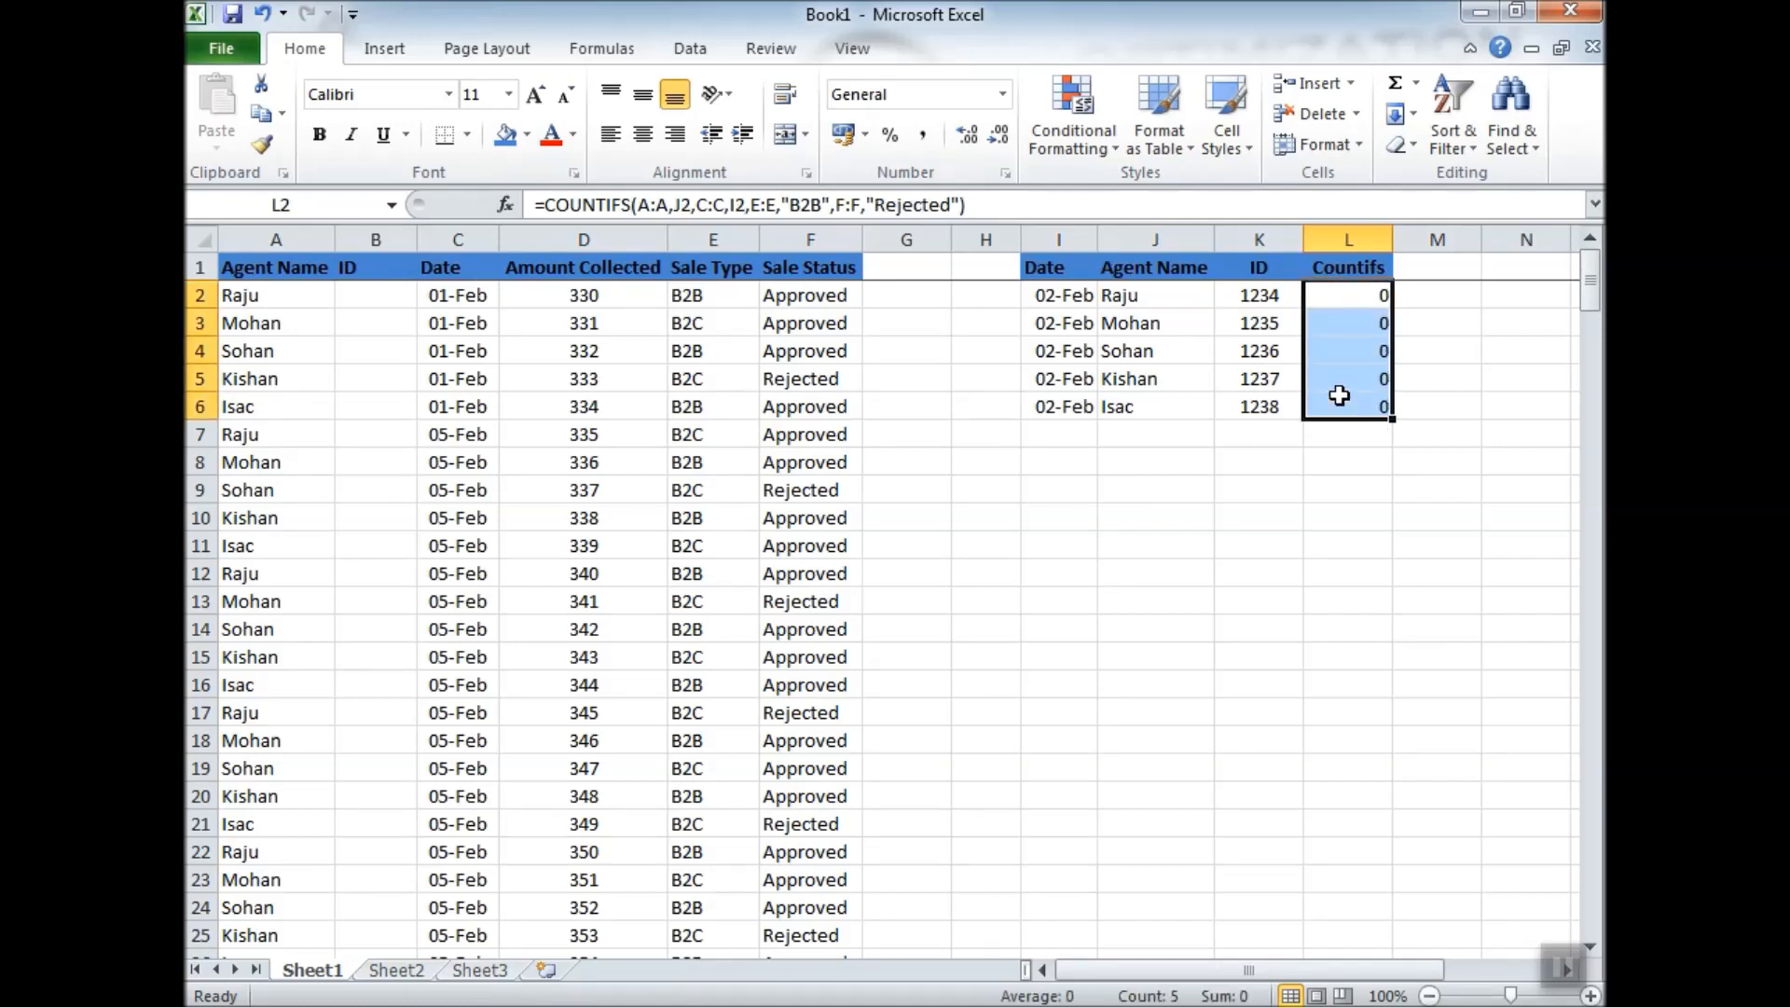
Fill the 01-Feb date from C2 down the entire Date column.
click(807, 374)
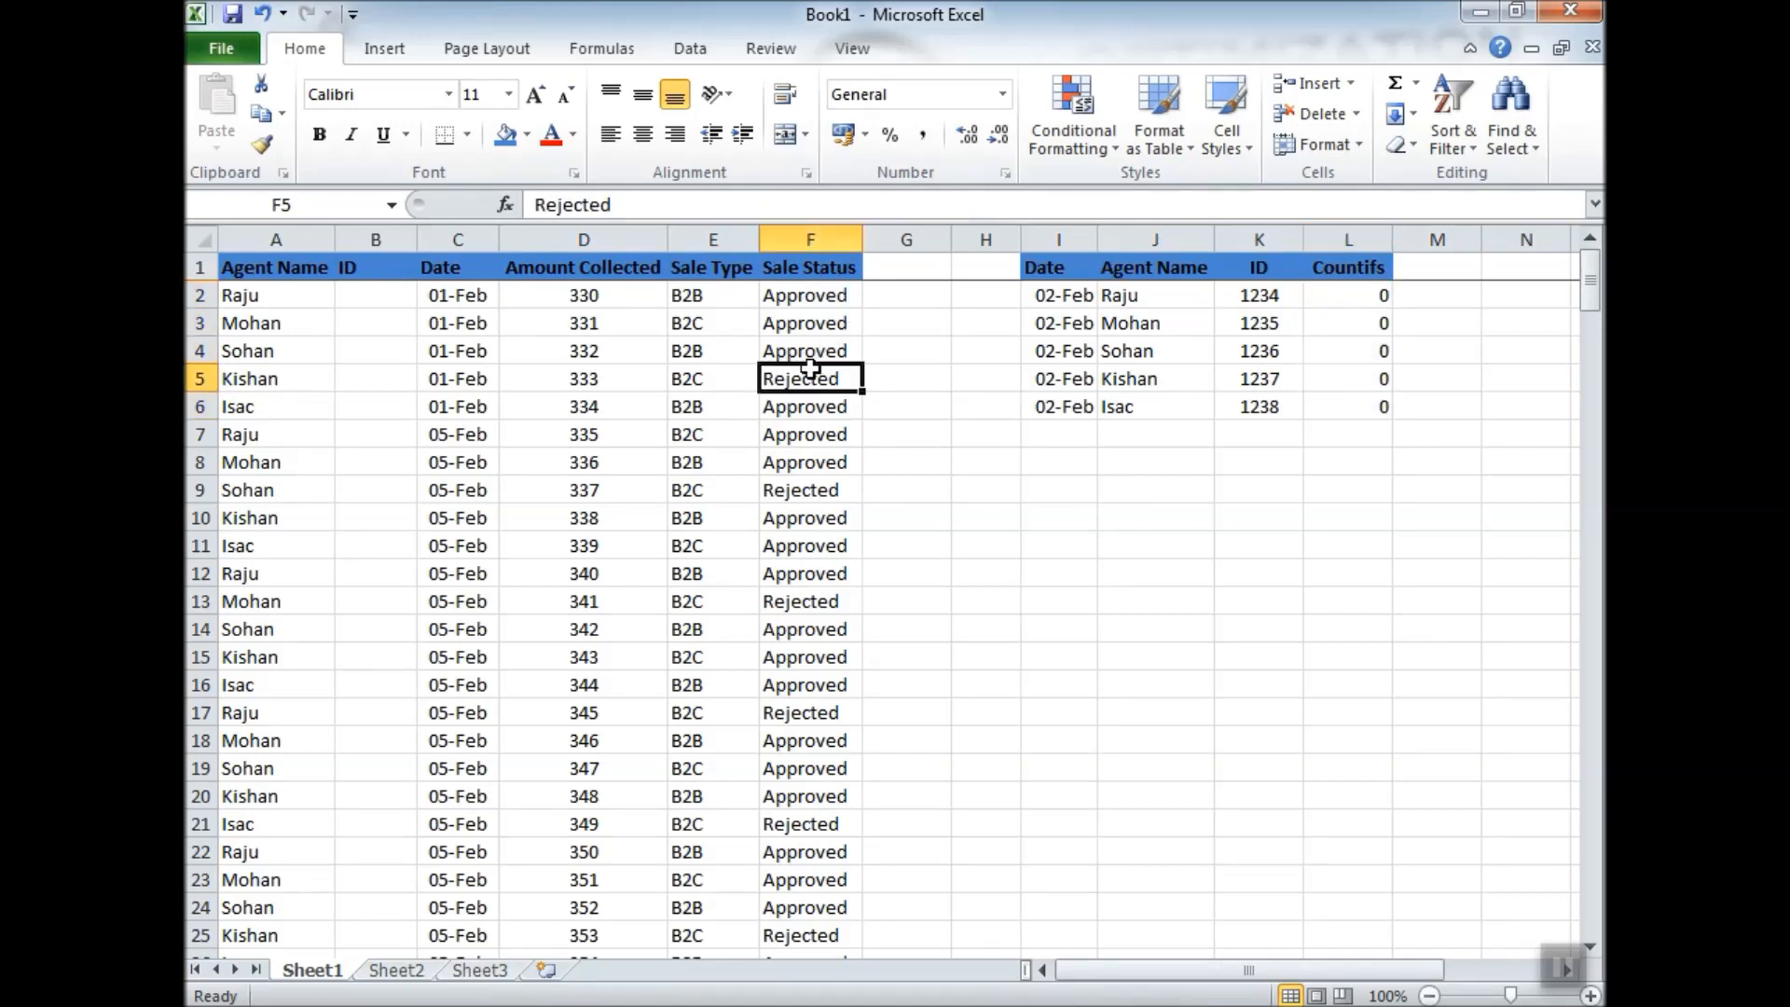
click(455, 294)
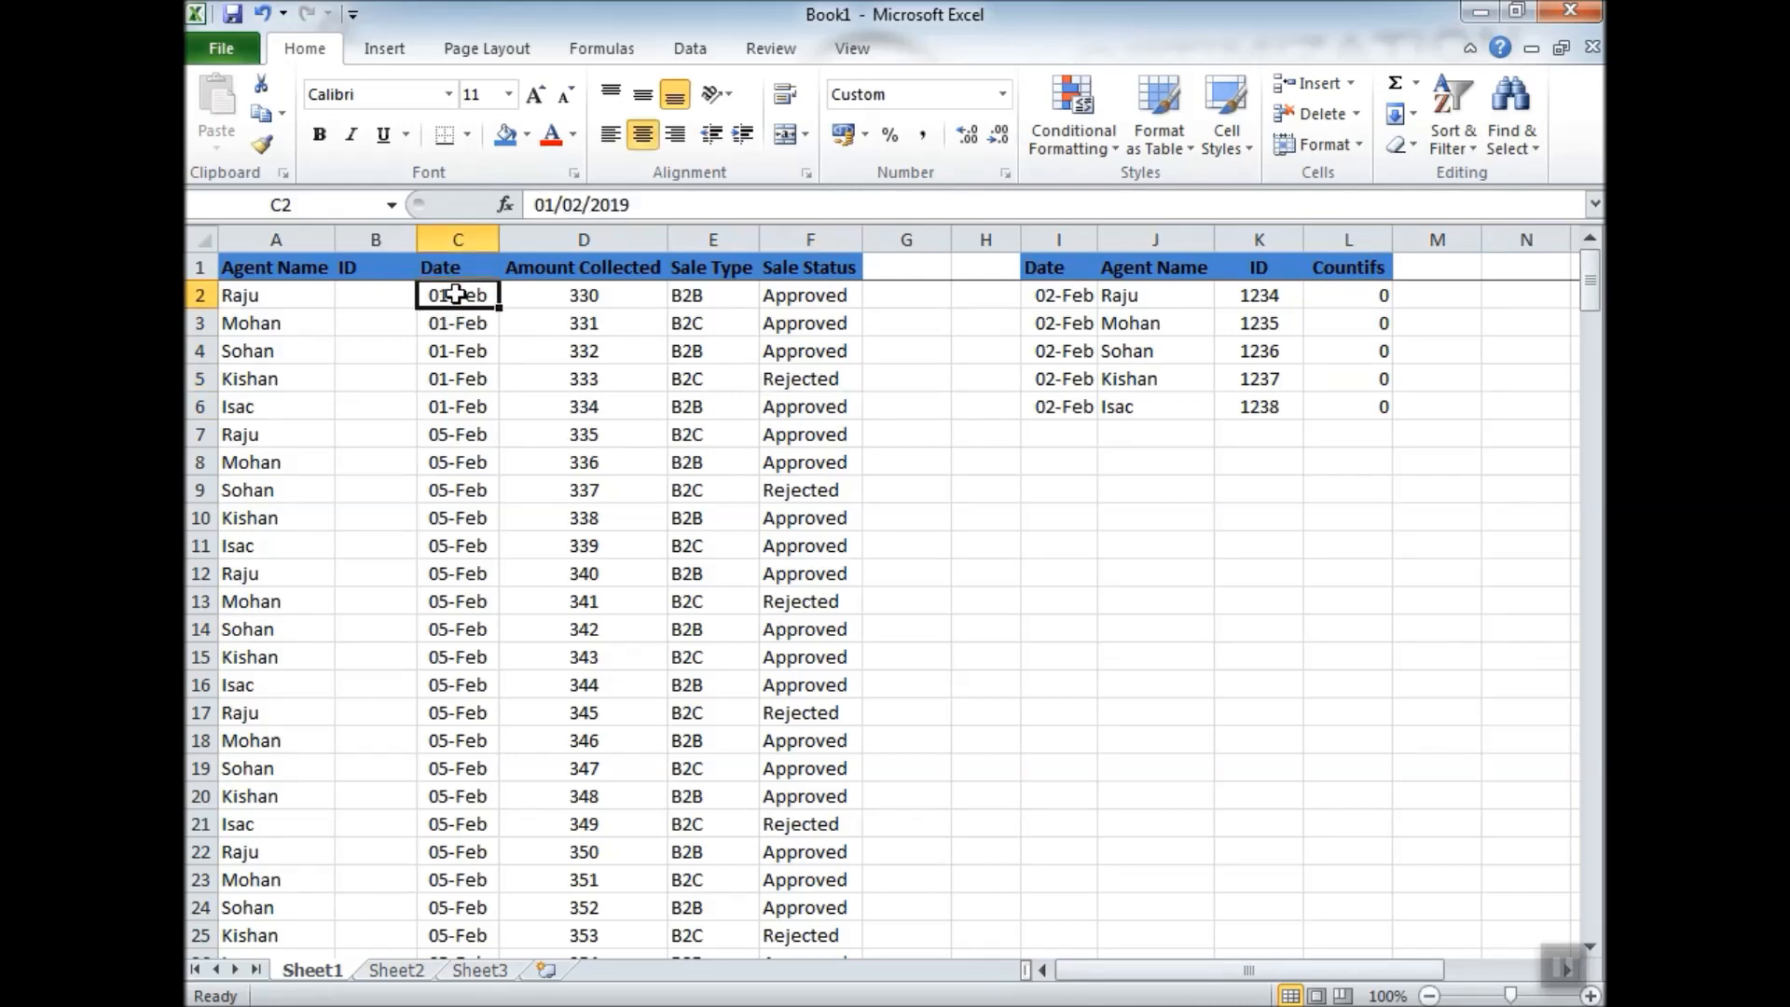
key(ctrl+shift+Down)
key(ctrl+d)
key(ctrl+Up)
key(Down)
key(Down)
key(Down)
key(Down)
key(Up)
key(Up)
key(Up)
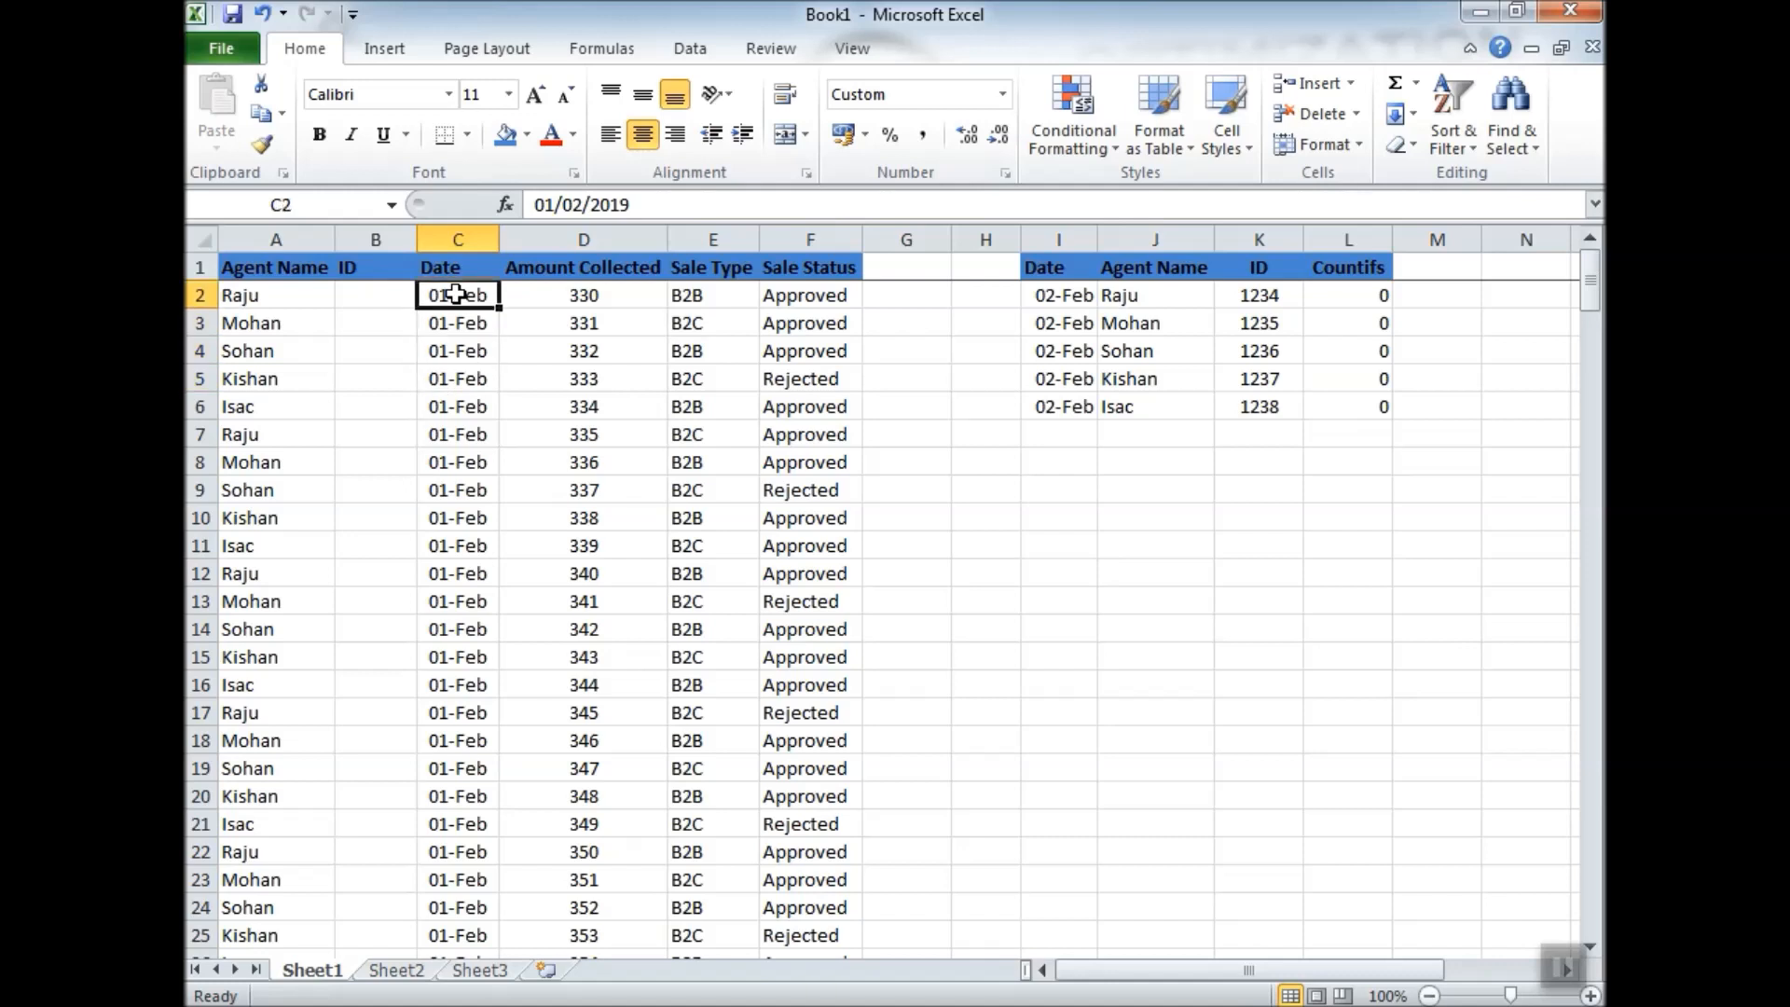
Set the date in C2 to 2/2 and fill it down the entire Date column.
text(2/2)
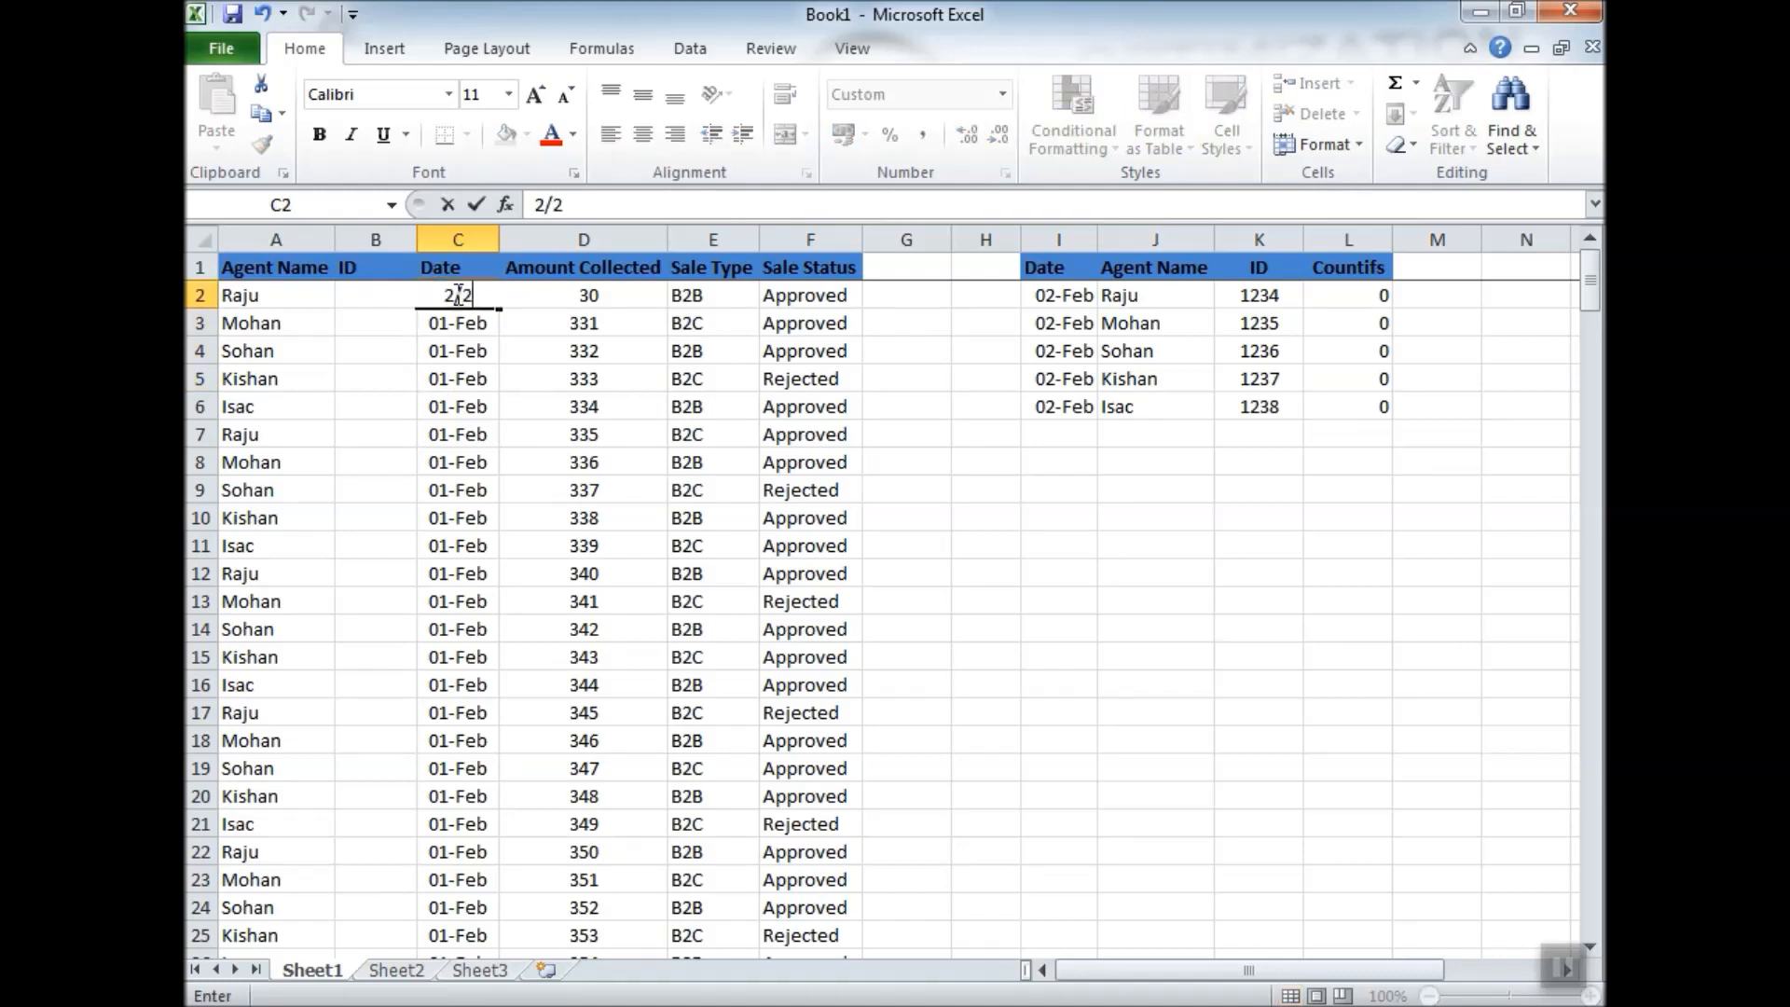
key(Return)
key(Up)
key(ctrl+shift+Down)
key(ctrl+d)
key(ctrl+Up)
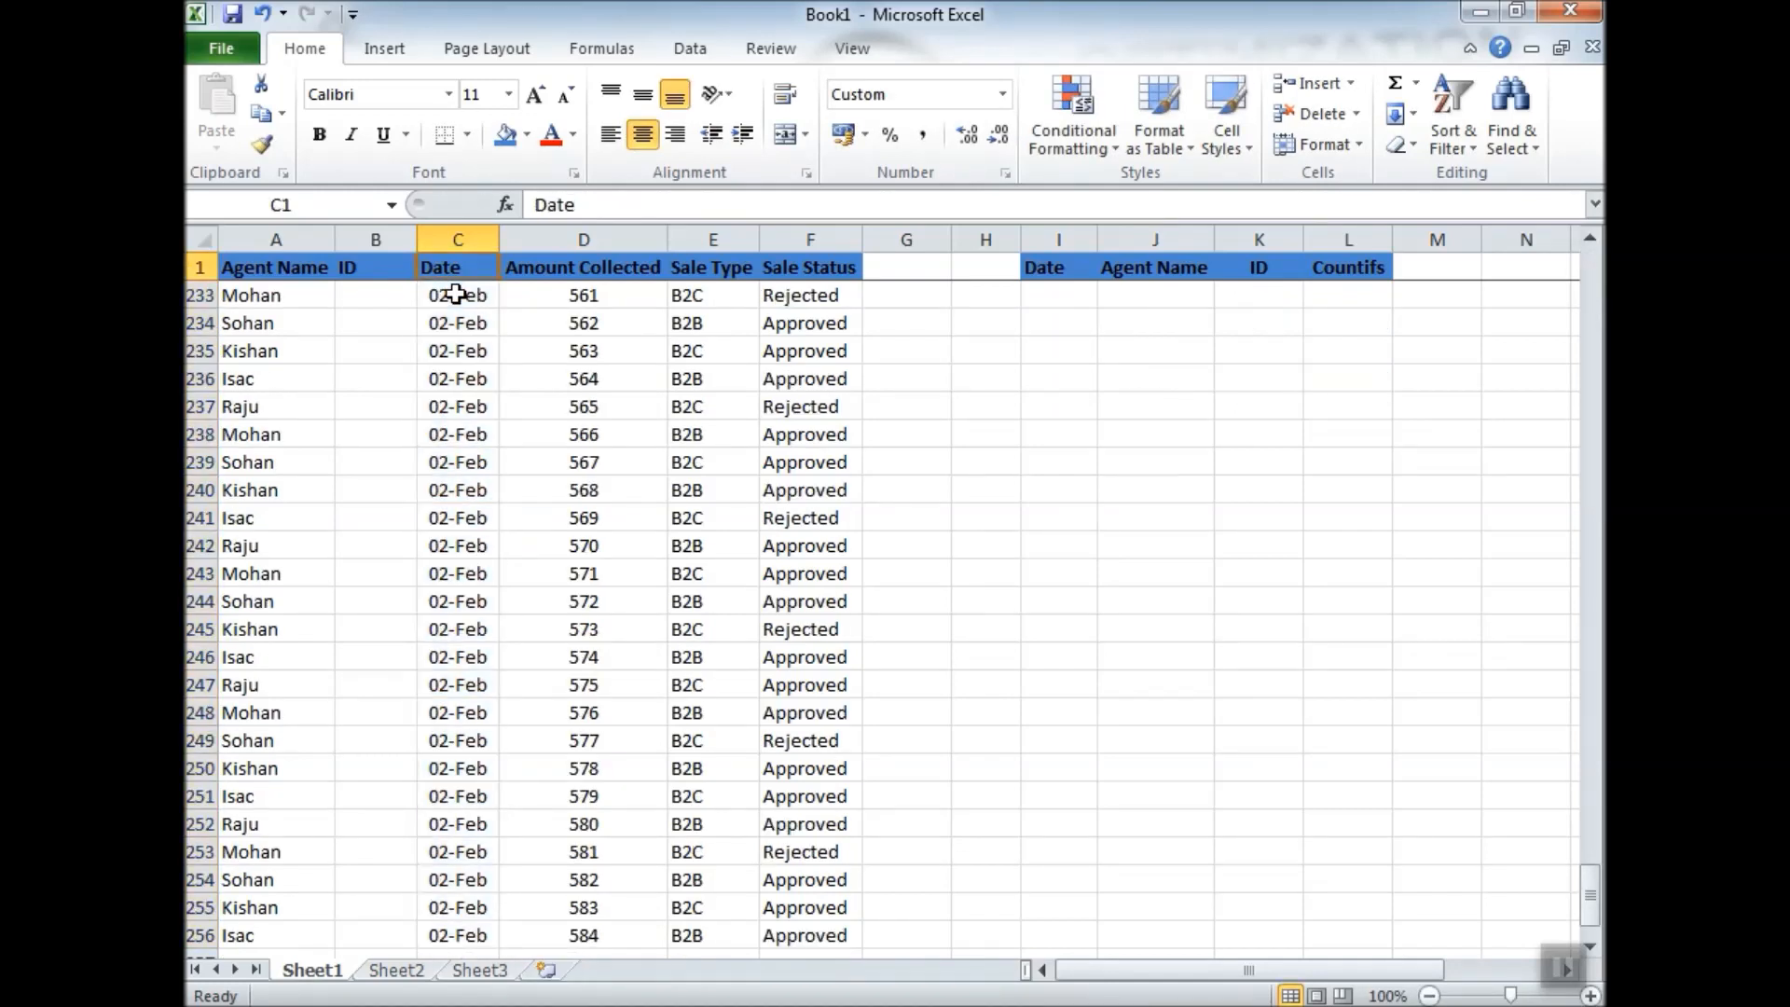
Change the sale type criterion of the COUNTIFS formula in L2 to "B2C".
key(Down)
key(Down)
key(Right)
key(Right)
key(Right)
key(Right)
key(Right)
key(Up)
key(Right)
key(Right)
key(Right)
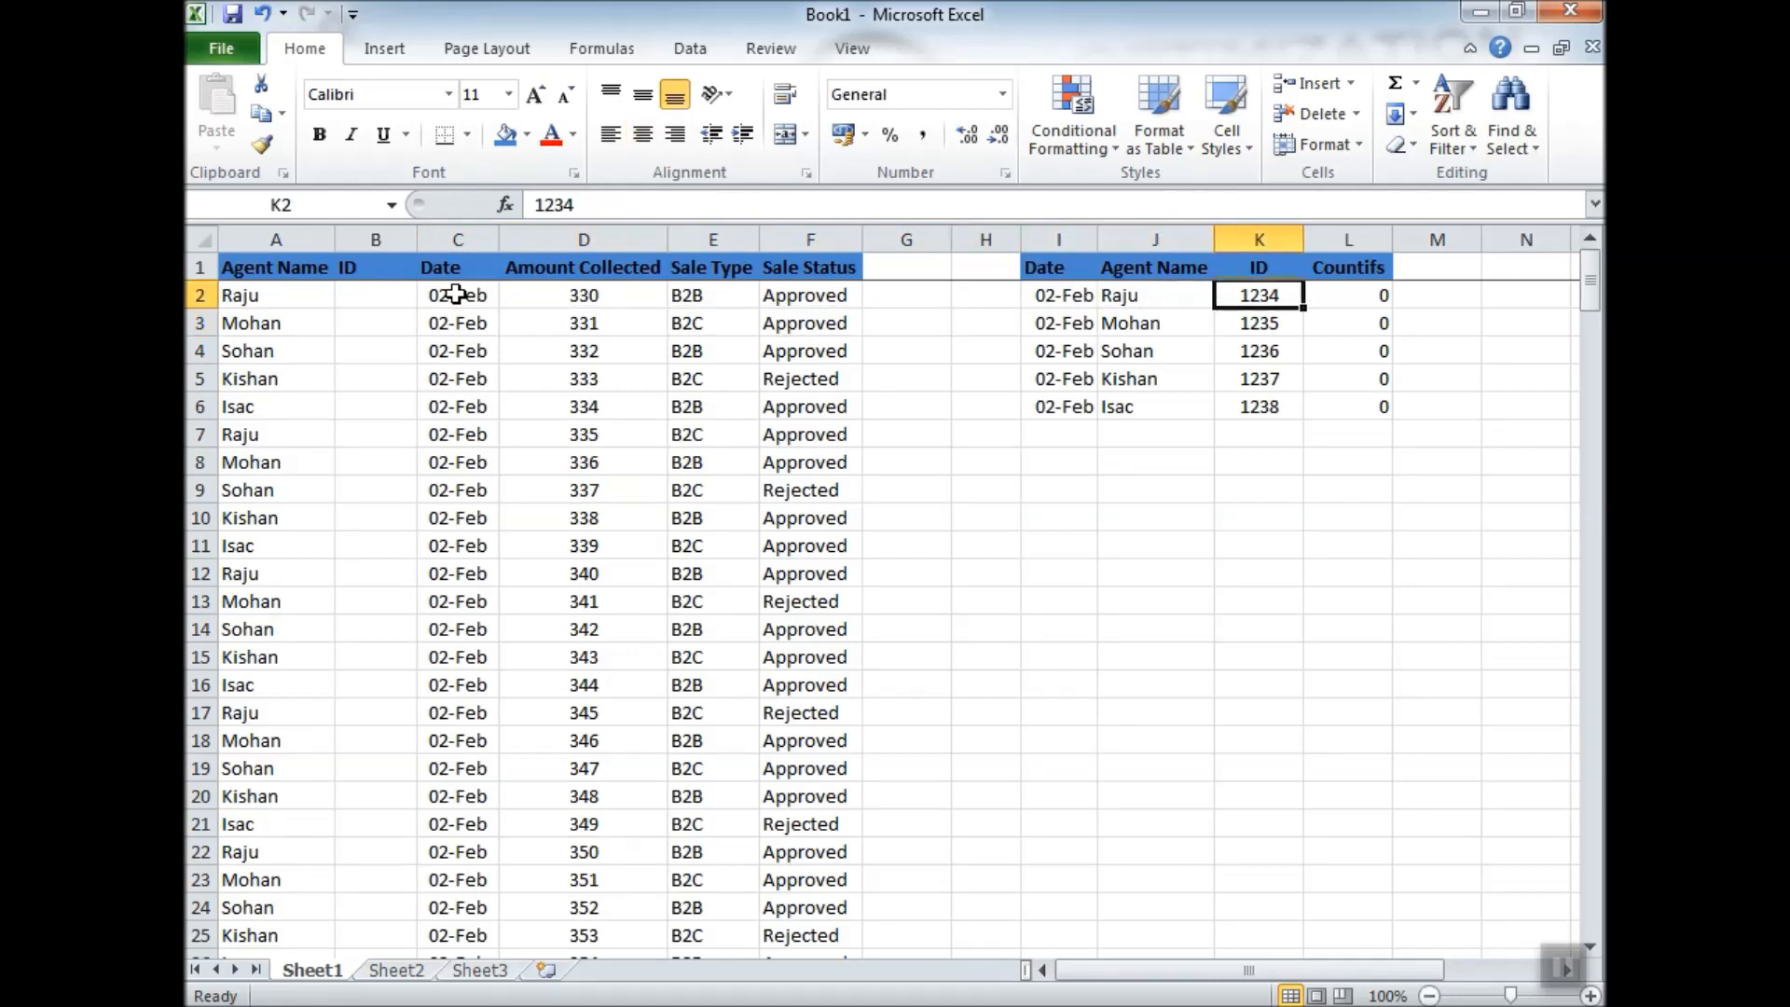
key(Right)
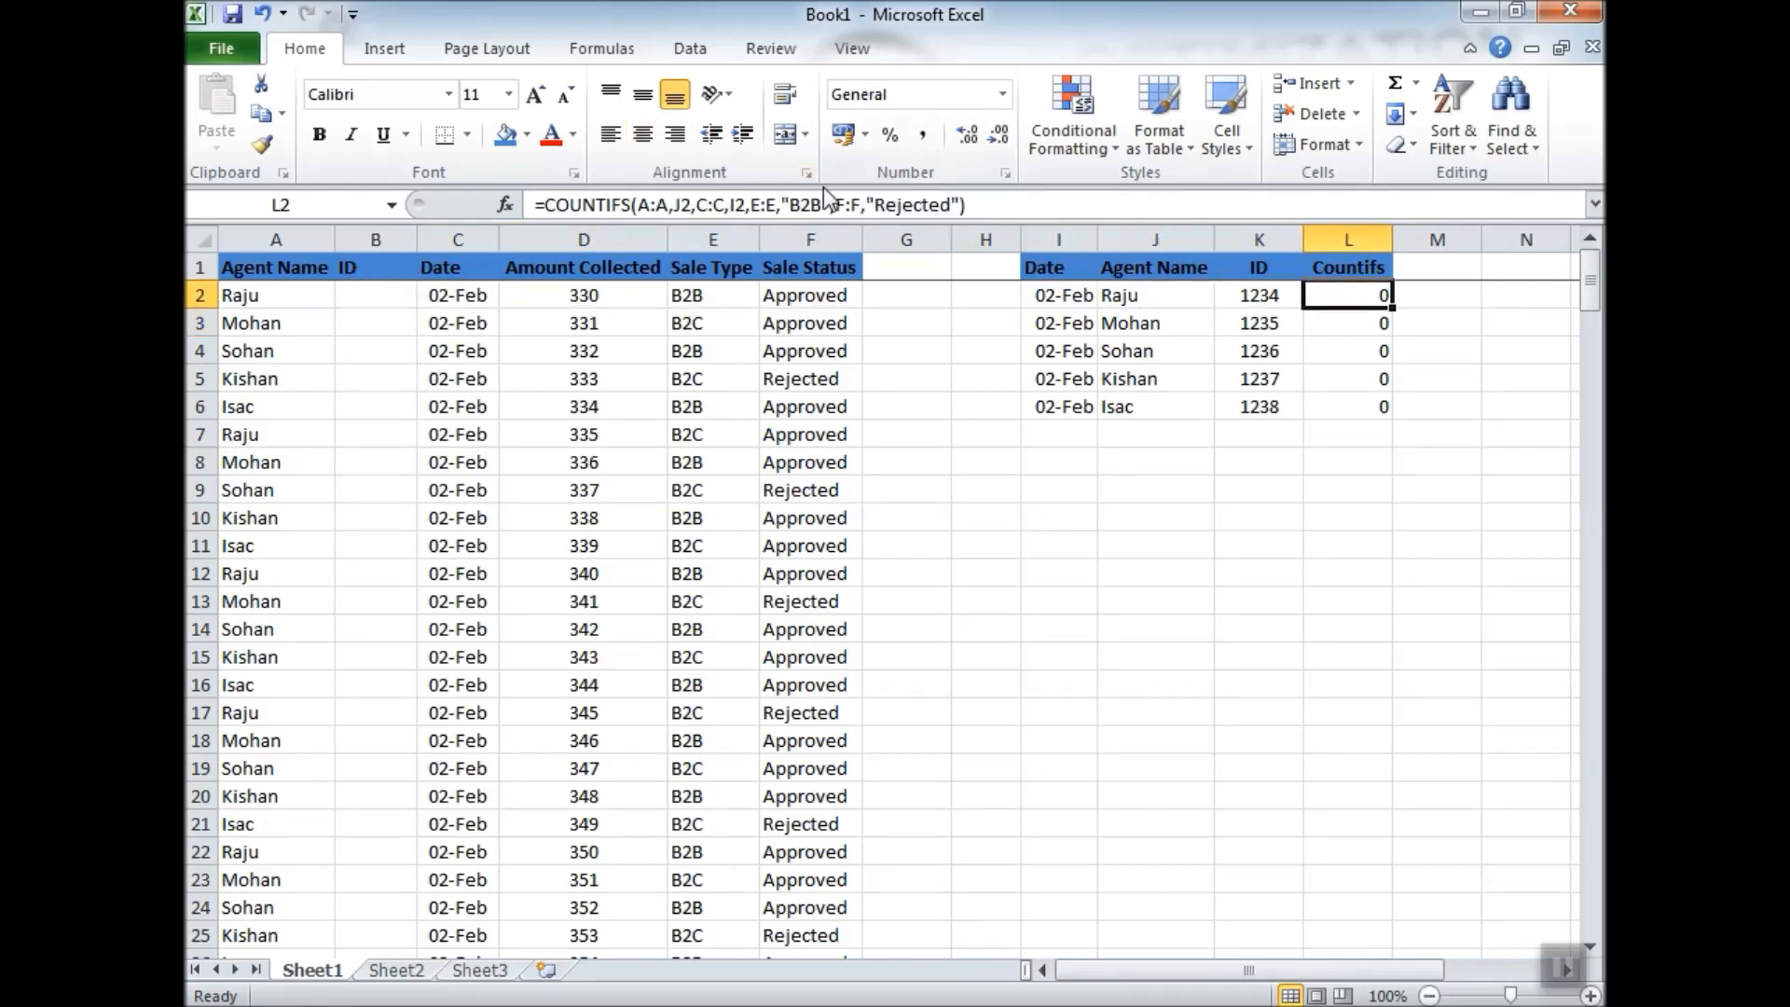
click(821, 206)
key(BackSpace)
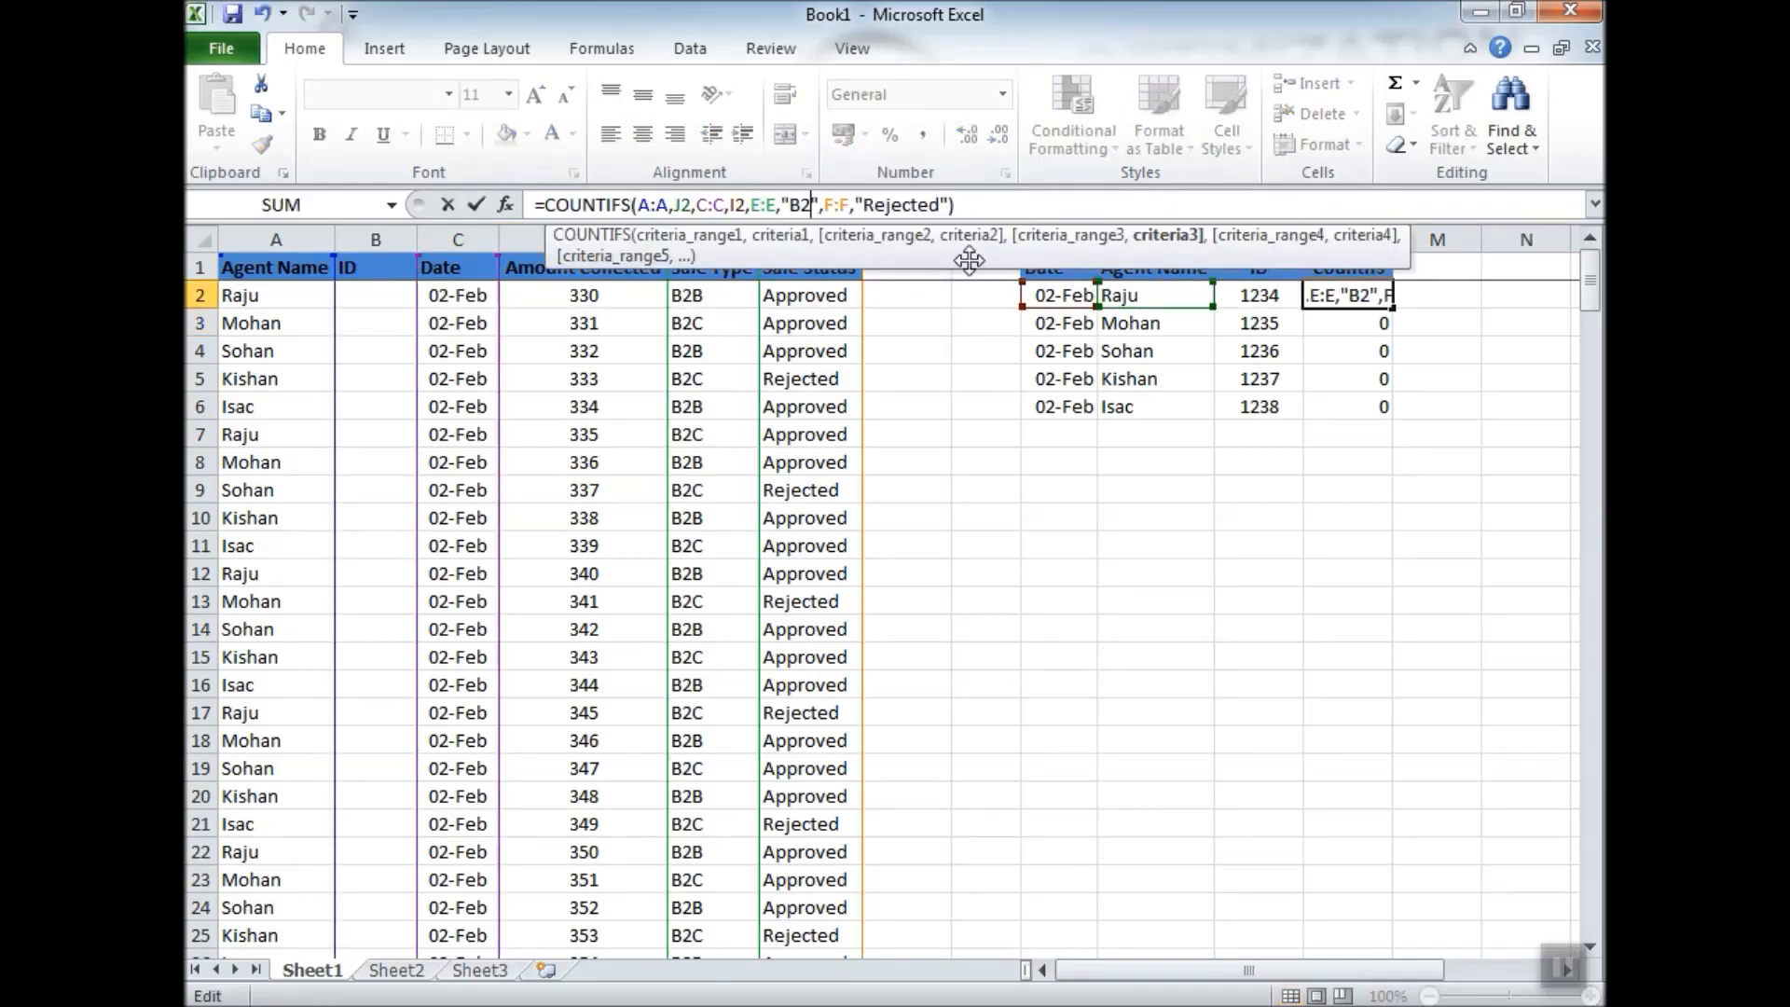
text(C)
key(Return)
key(Up)
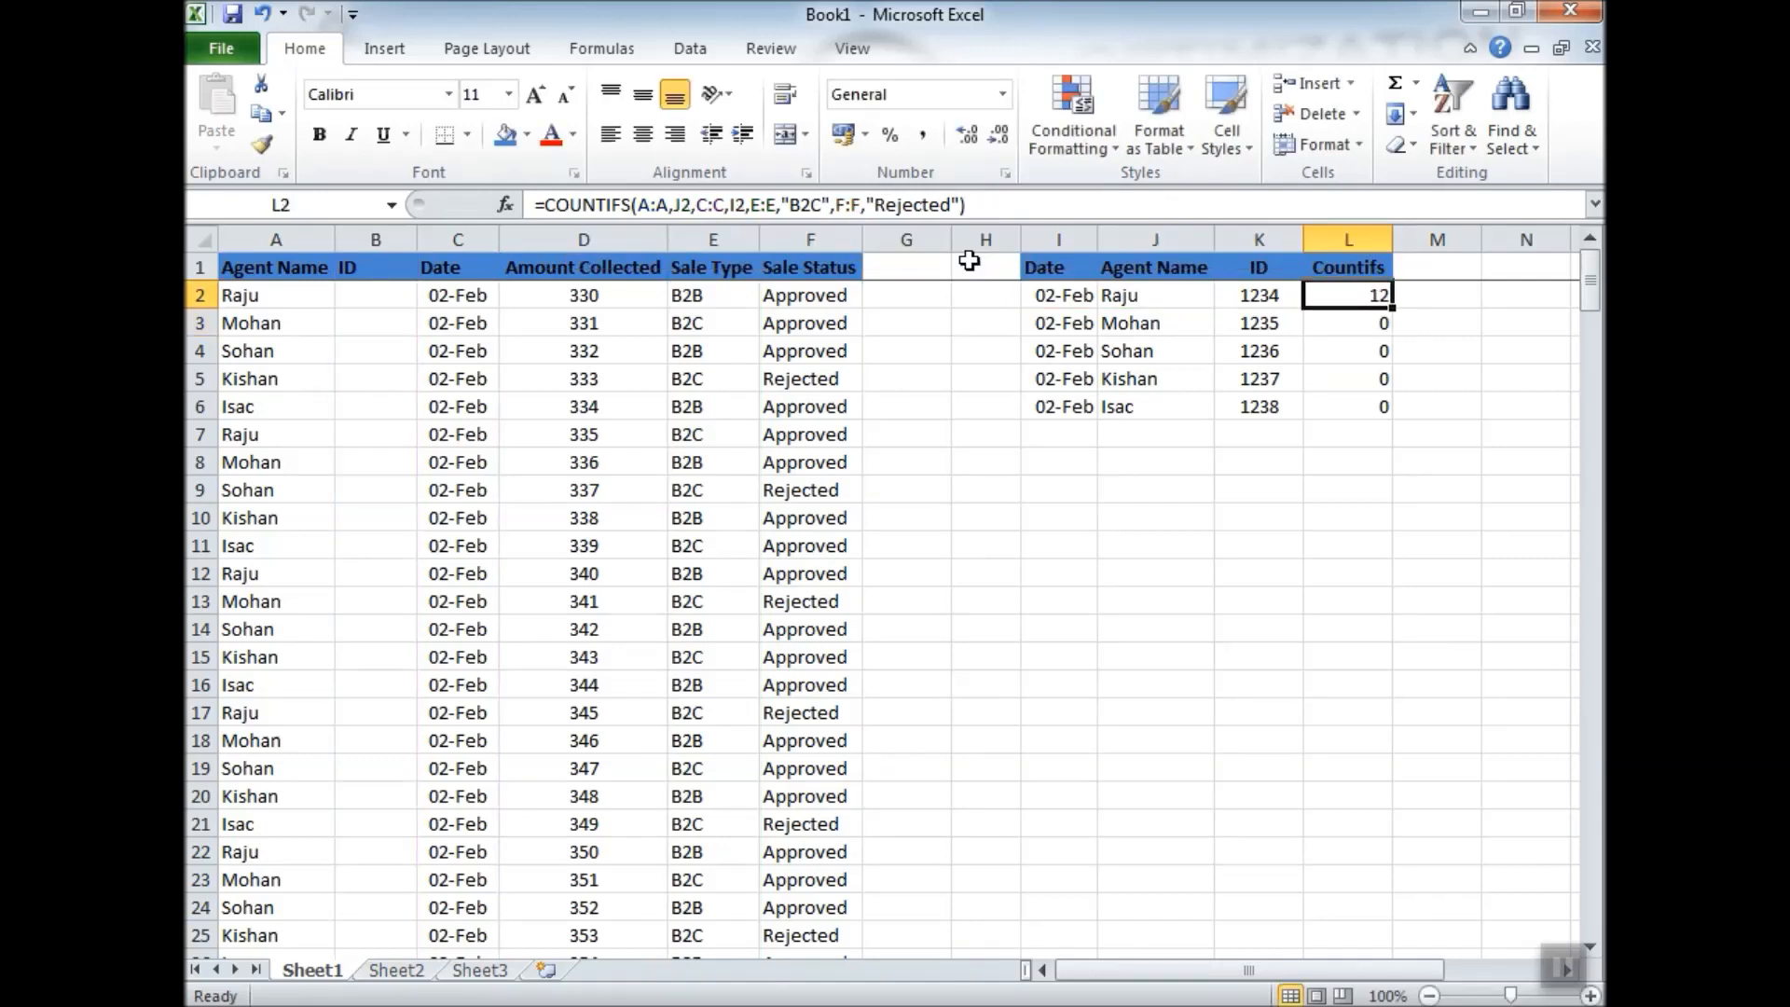
Fill the COUNTIFS formula from L2 down through L6.
key(shift+Down)
key(shift+Down)
key(shift+Down)
key(shift+Down)
key(ctrl+d)
Check the Sale Type and Sale Status data for rows that are both B2C and Rejected.
click(690, 382)
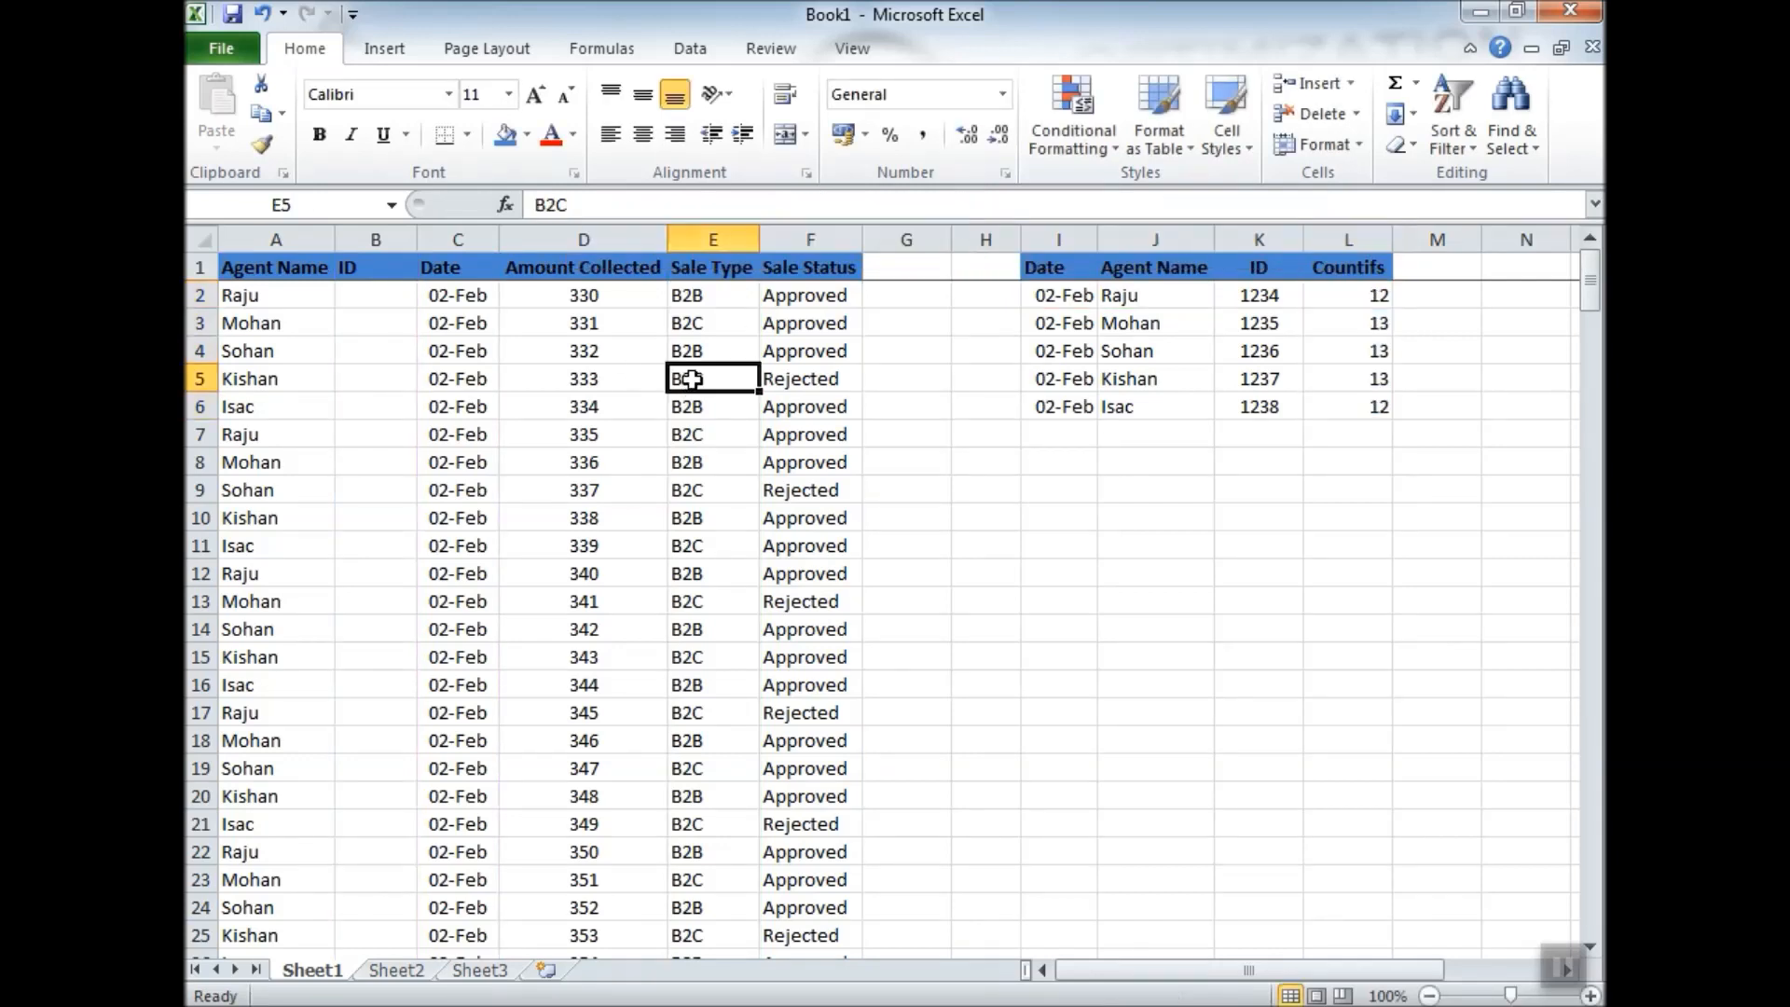
click(792, 384)
drag(691, 491, 792, 499)
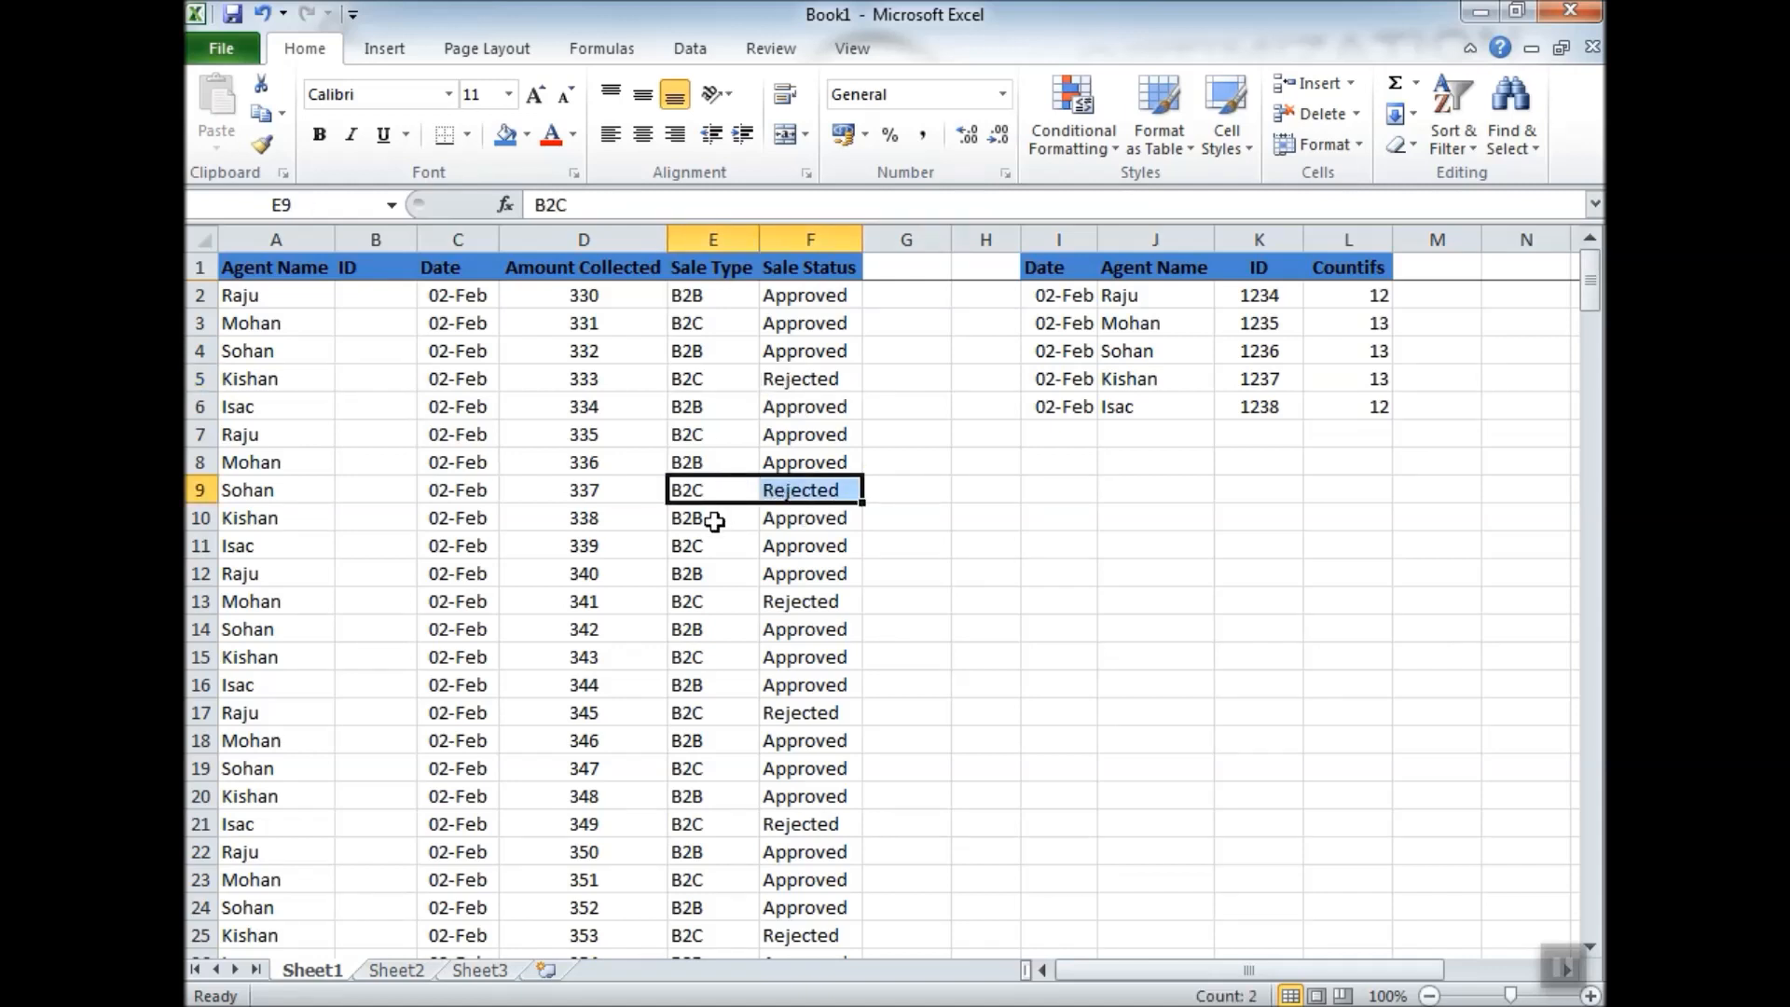
click(699, 606)
click(774, 602)
click(713, 578)
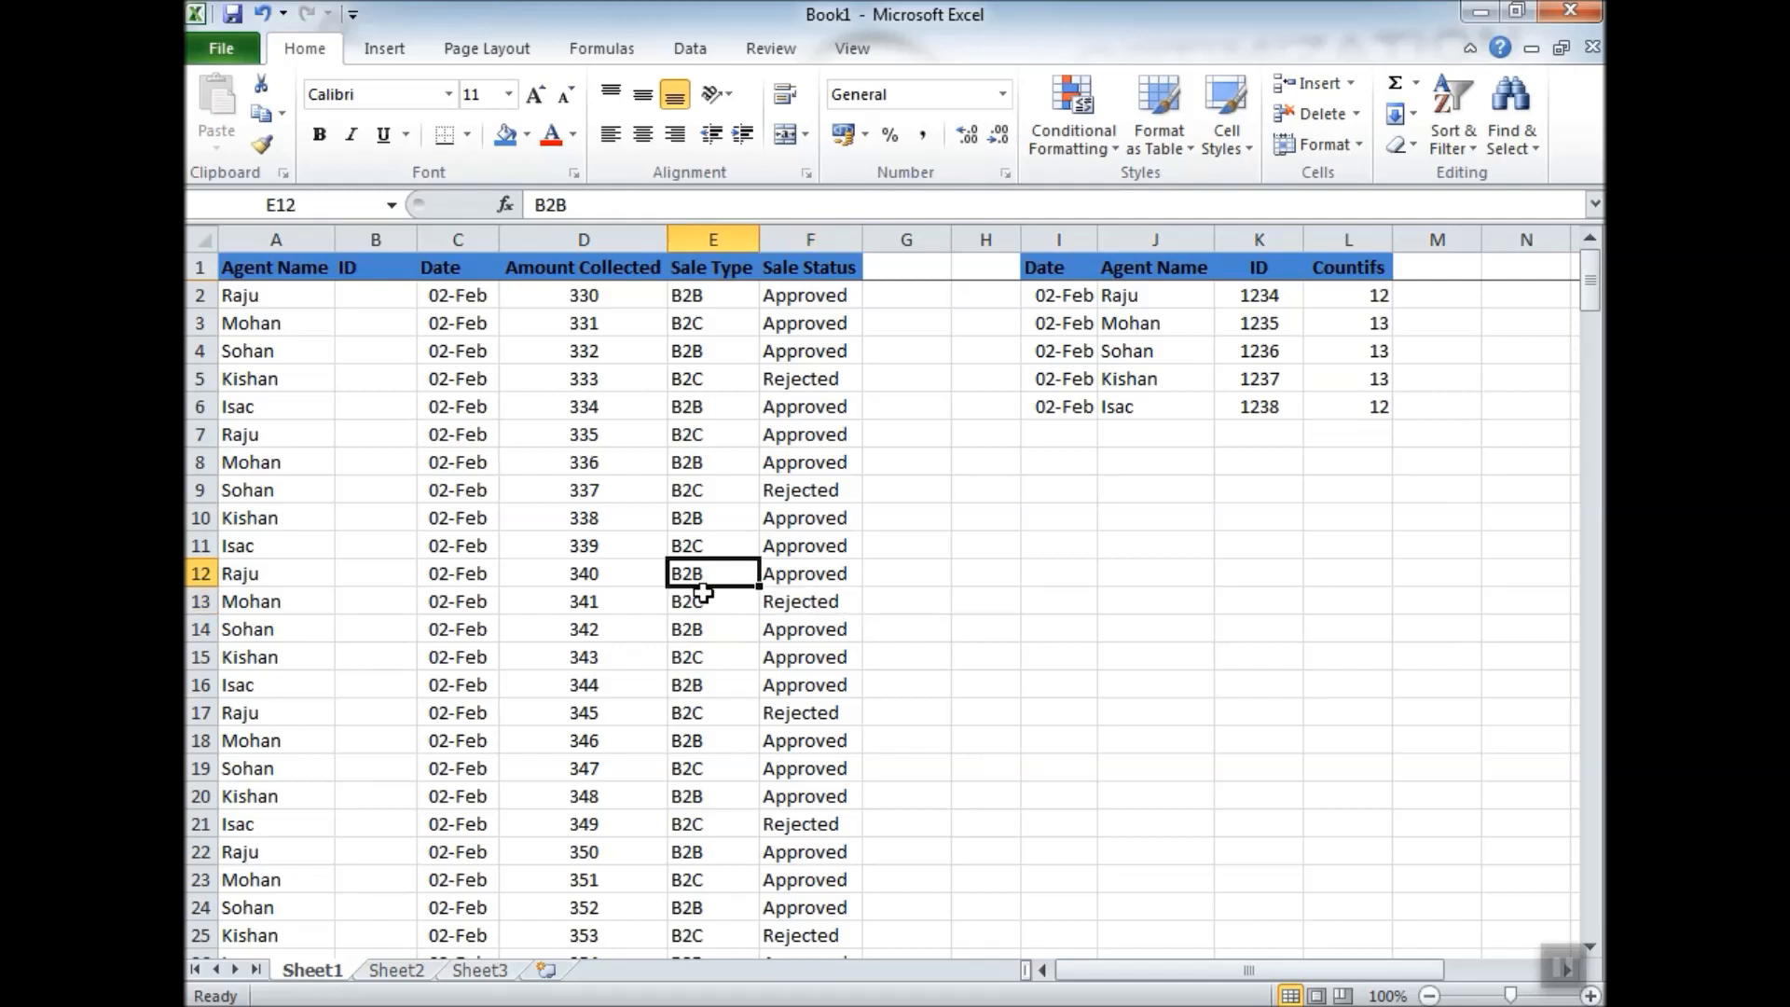
Clear the contents of column L, including the Countifs header.
click(1350, 233)
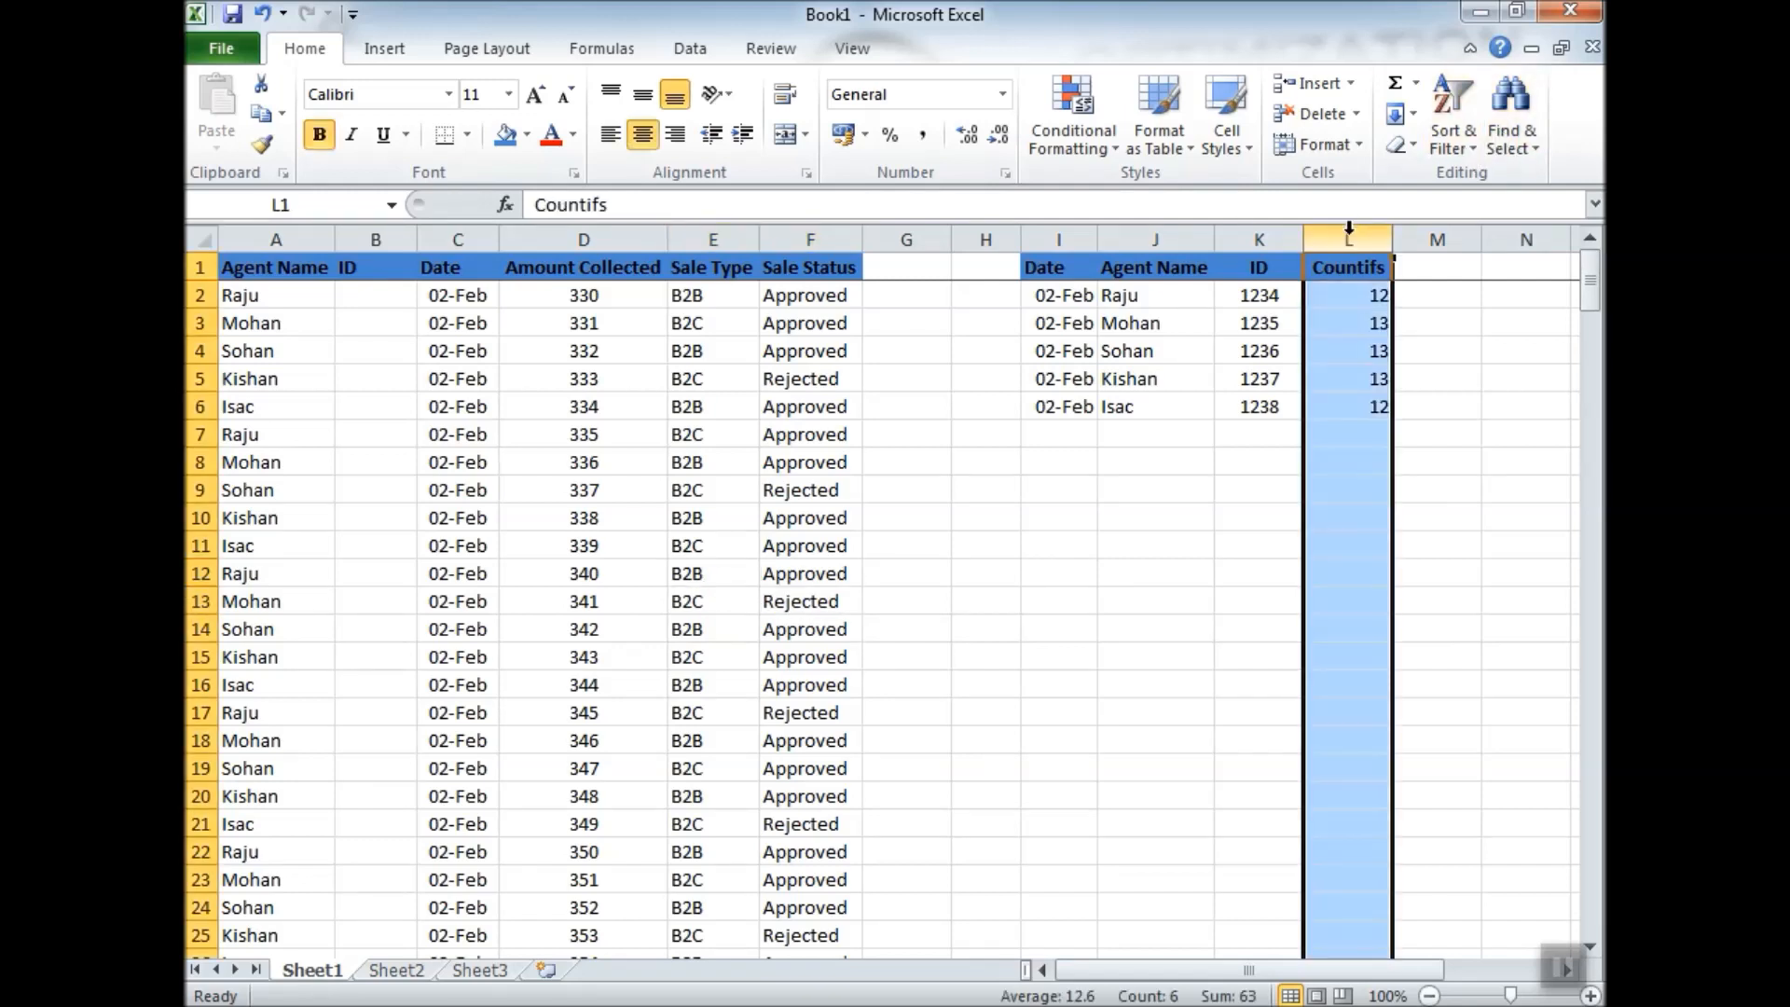
key(Delete)
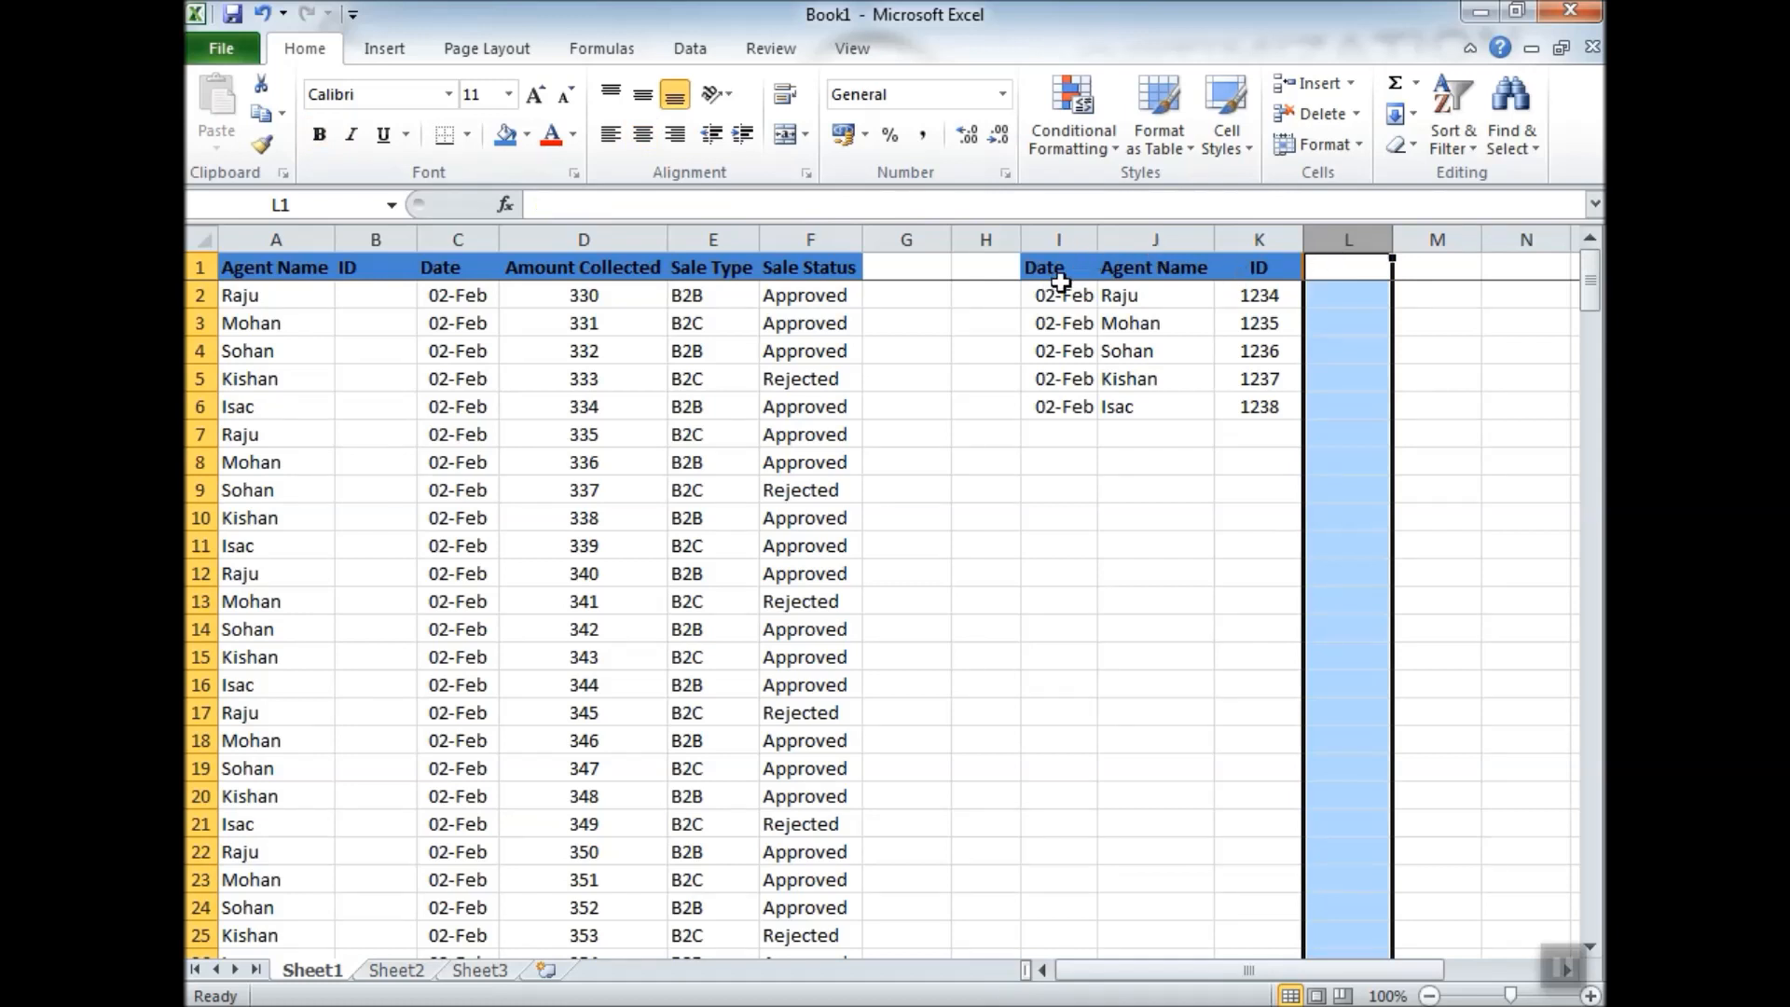
click(1348, 269)
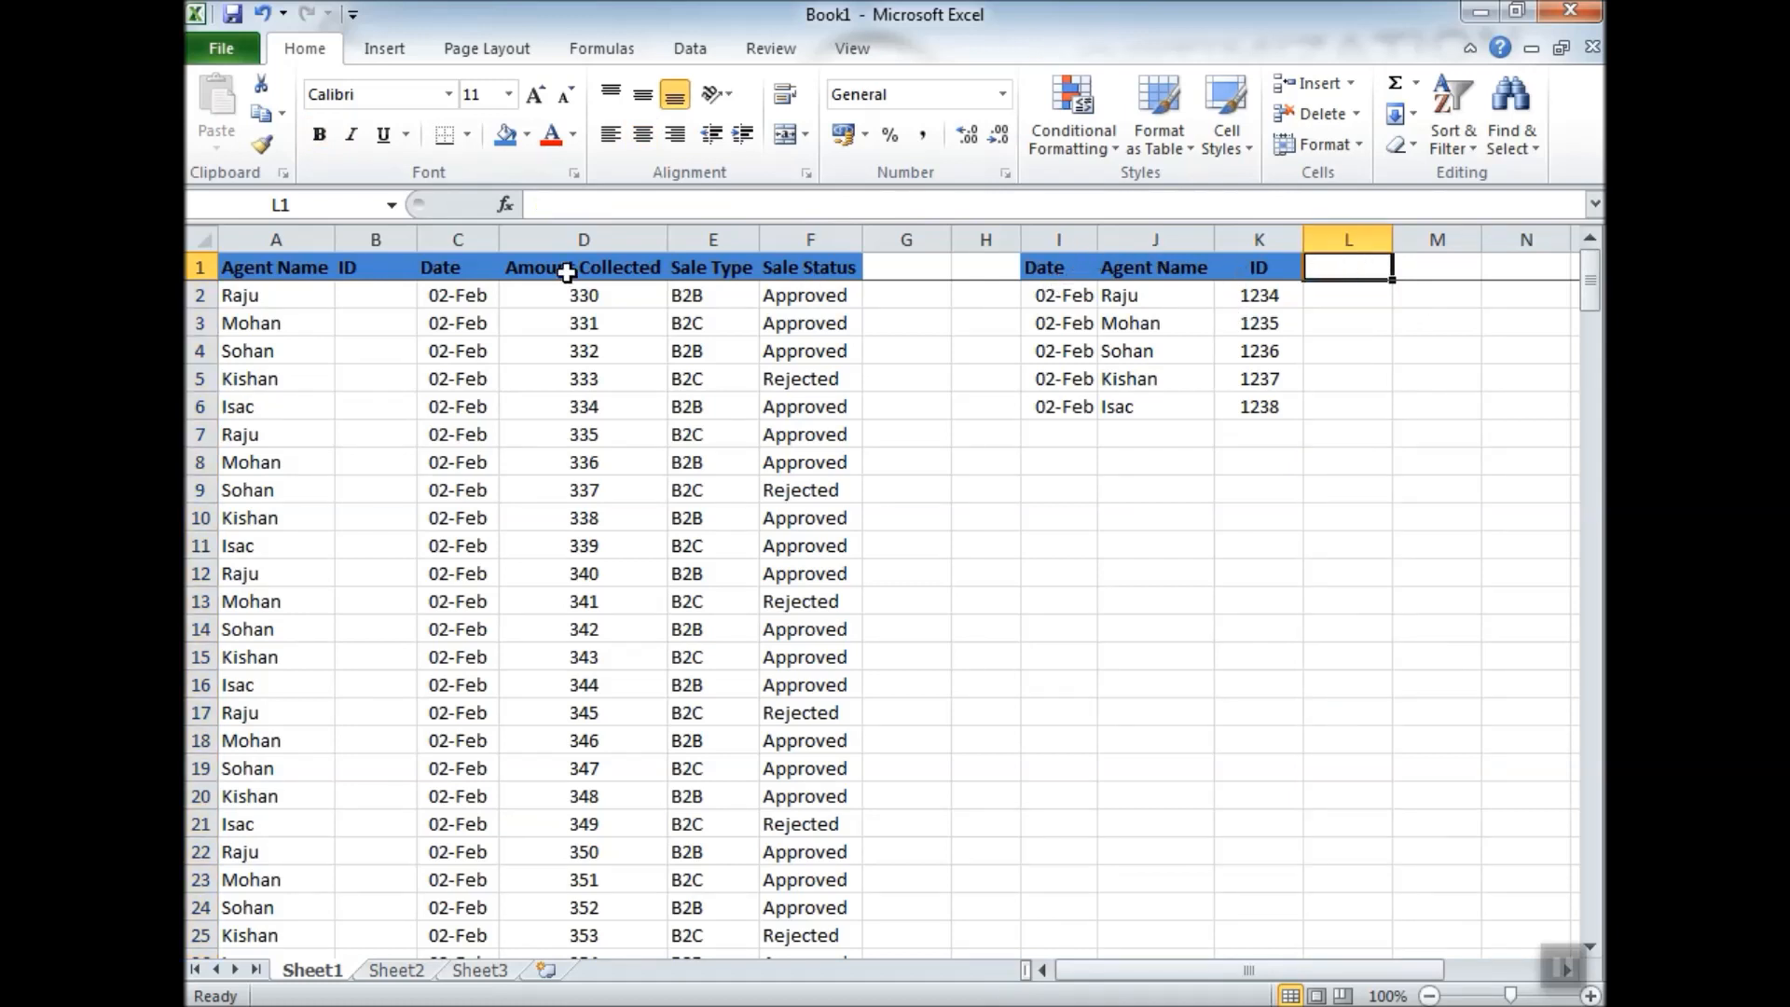
Copy the IDs in K2:K6 and paste the block repeatedly down the ID column, starting at B2.
click(378, 296)
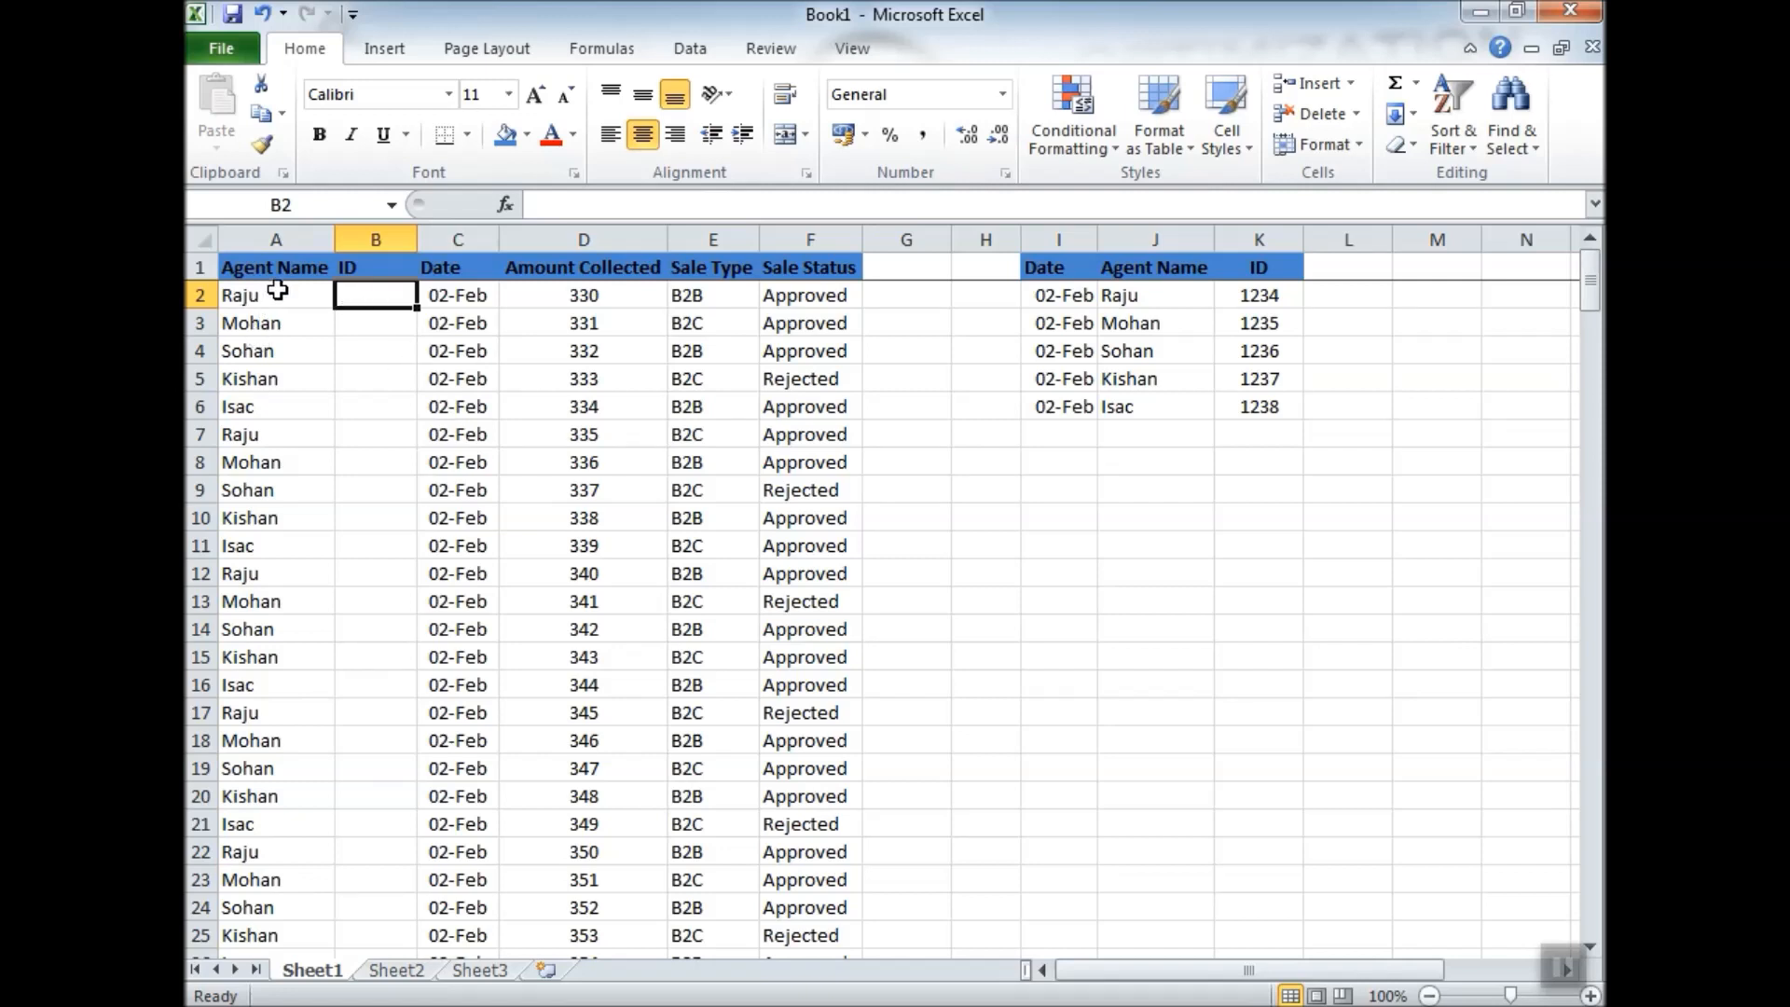
mouse_move(364, 291)
mouse_down()
mouse_move(352, 512)
mouse_move(372, 292)
mouse_up()
drag(1264, 297, 1265, 399)
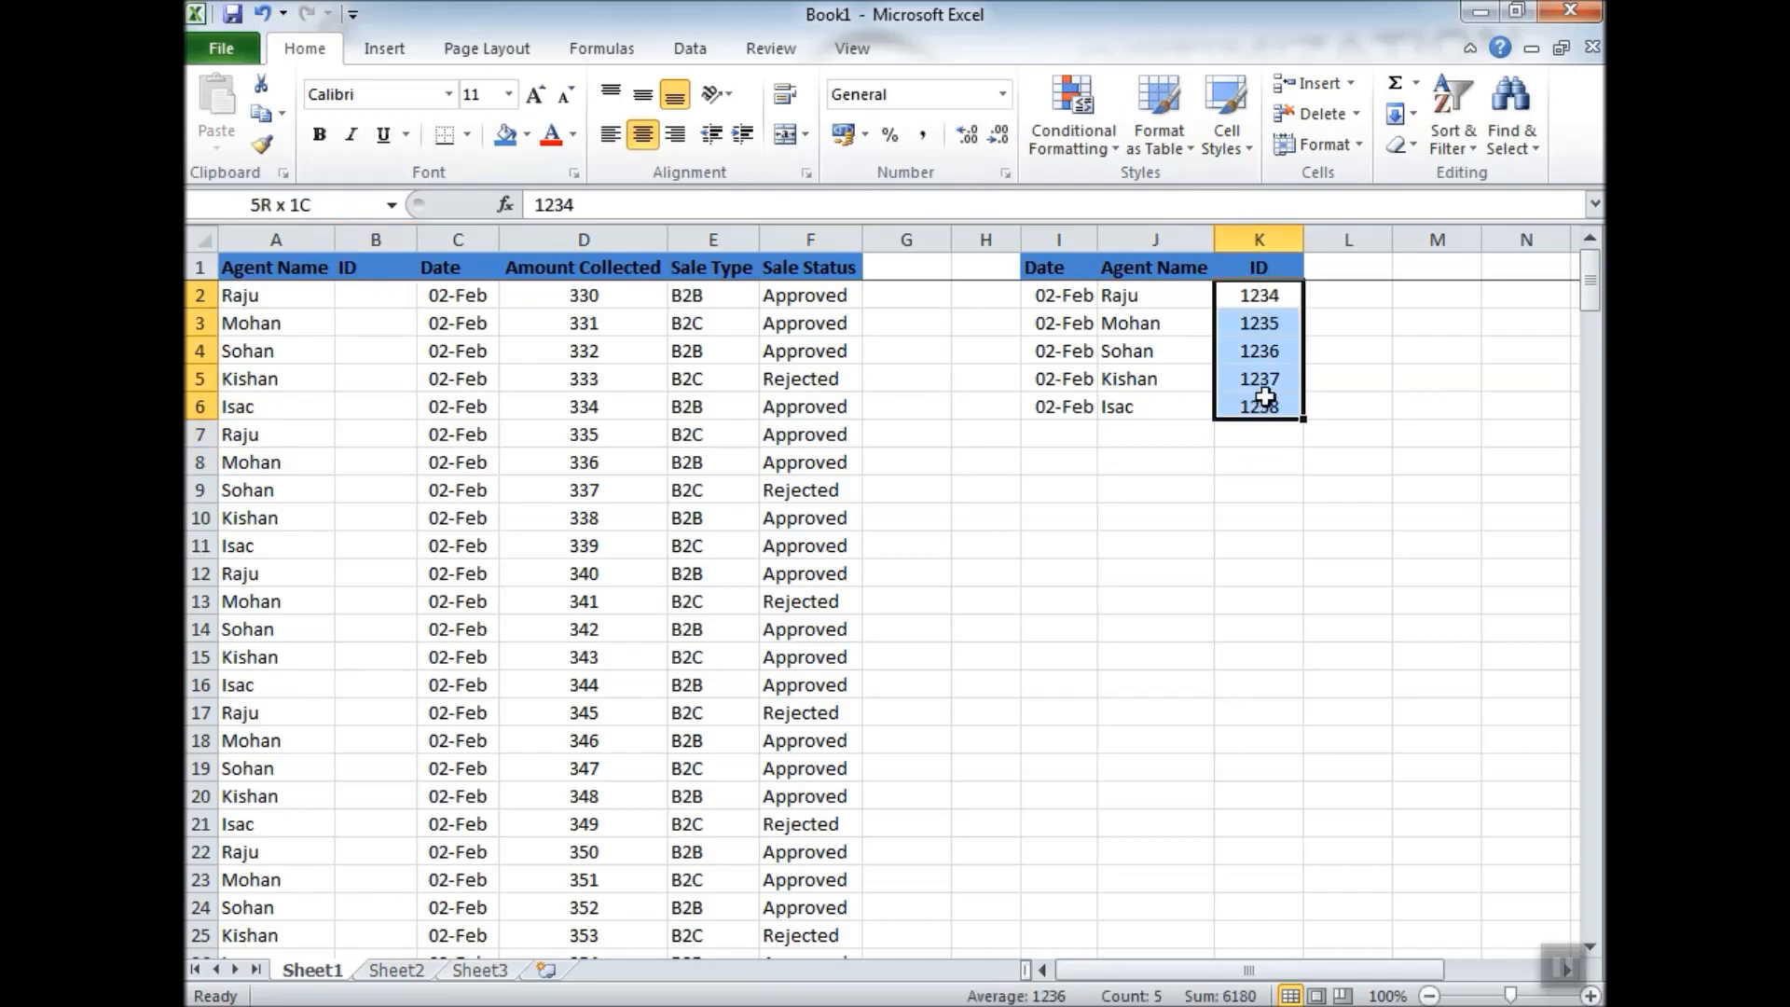
key(ctrl+c)
click(387, 293)
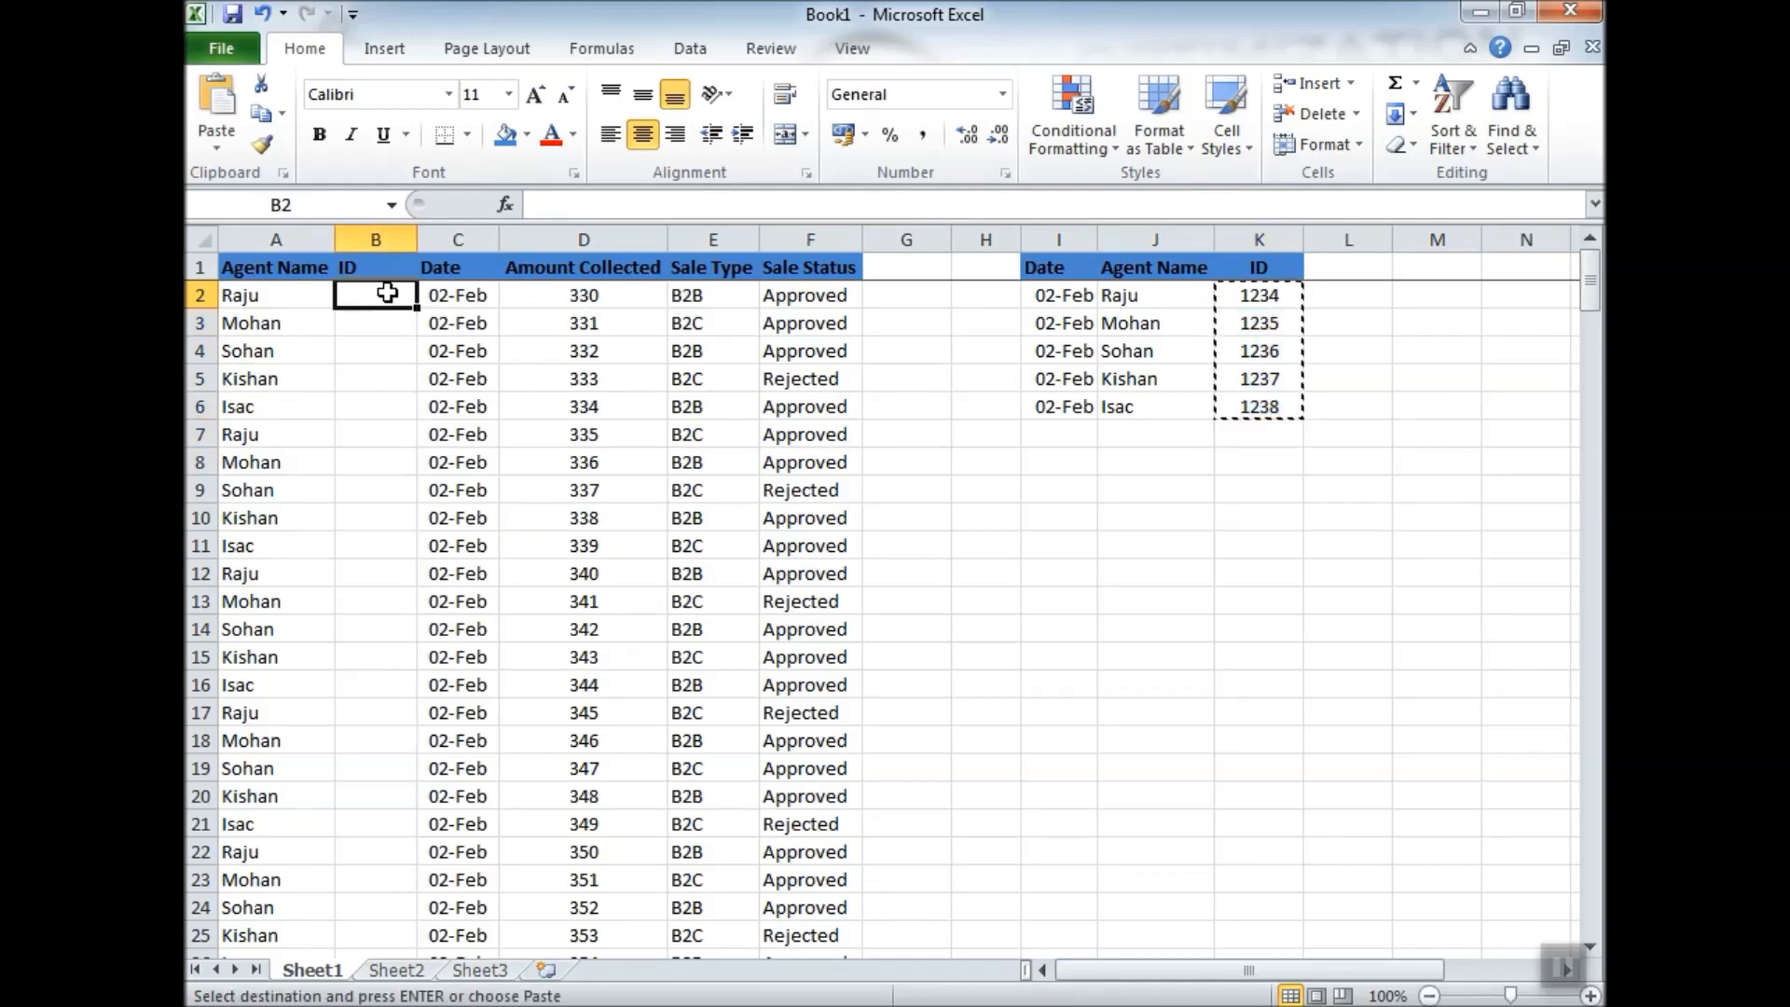
key(ctrl+v)
key(Down)
key(Down)
key(Down)
key(Down)
key(Down)
key(ctrl+v)
key(Down)
key(Down)
key(Down)
key(Down)
key(Down)
key(ctrl+v)
key(Down)
key(Down)
key(Down)
key(Down)
key(Left)
key(ctrl+Down)
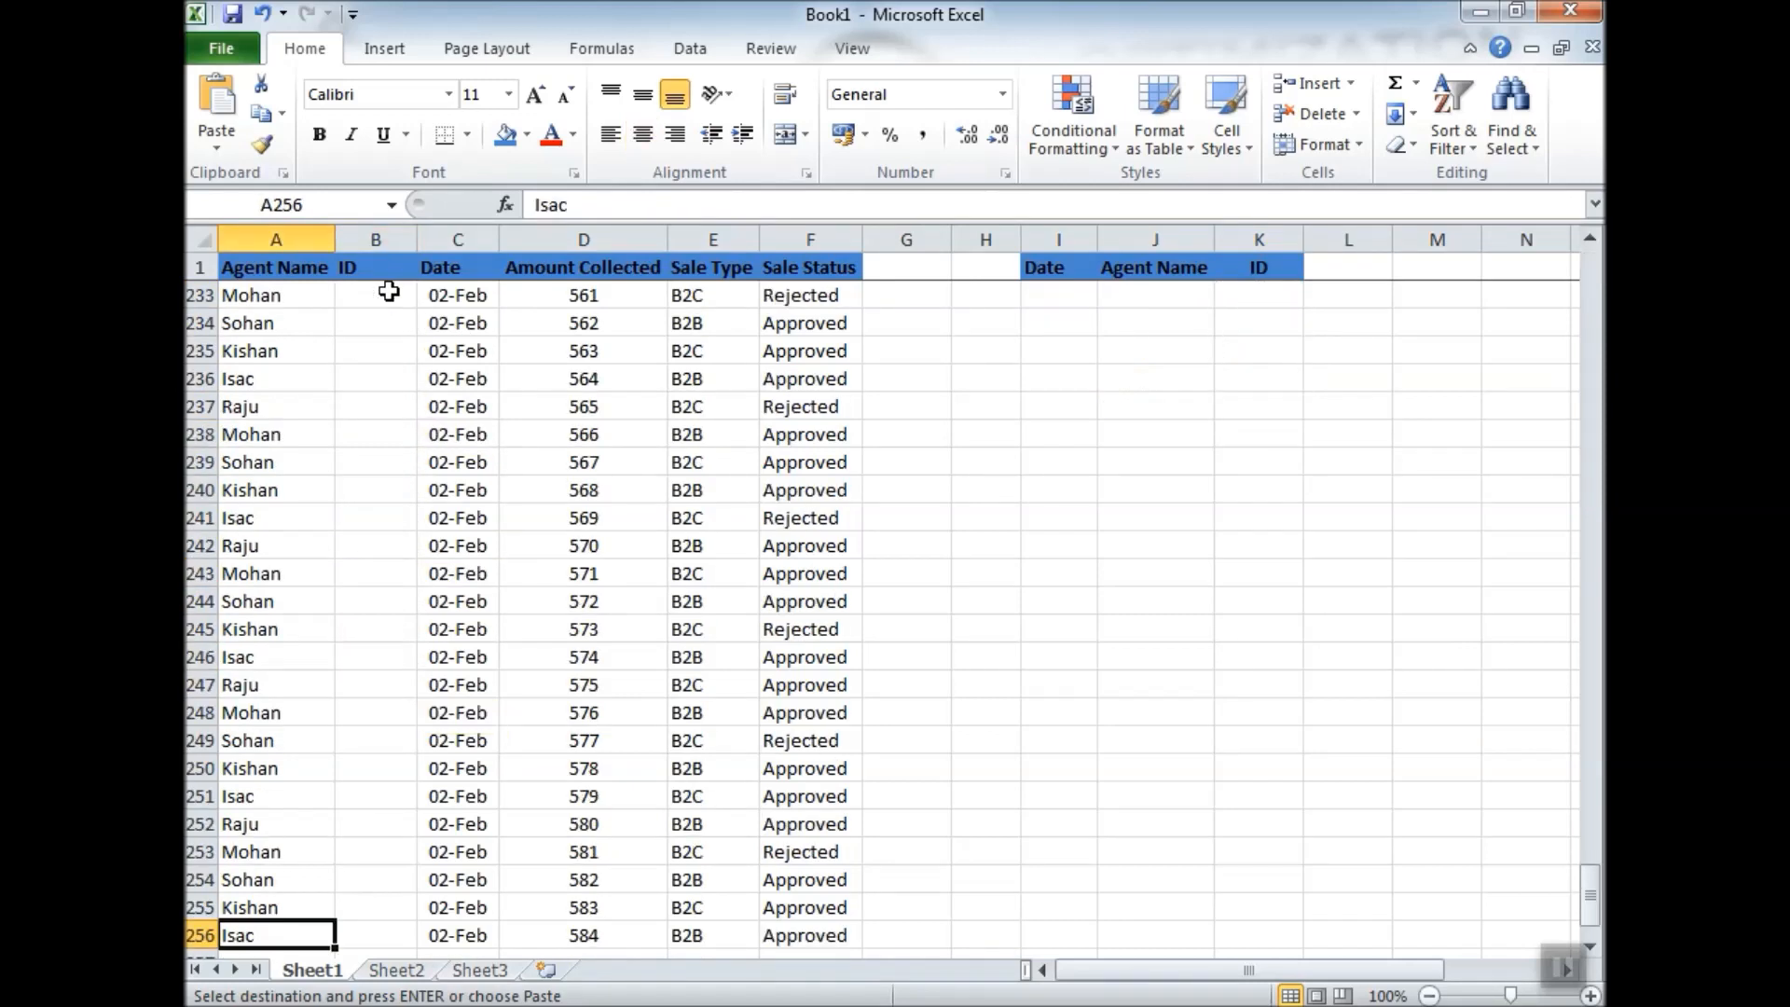
Continue pasting the copied ID block into the empty ID cells down to row 26.
key(Right)
key(Up)
key(Down)
key(Left)
key(ctrl+Up)
key(Down)
key(Down)
key(Down)
key(Right)
key(ctrl+Down)
key(Down)
key(Down)
key(Up)
key(ctrl+v)
key(Down)
key(ctrl+Down)
key(Down)
key(ctrl+v)
key(ctrl+z)
key(Left)
key(ctrl+Down)
key(Down)
key(Right)
key(Up)
key(Left)
key(ctrl+Up)
key(Down)
key(Down)
key(Right)
key(Down)
key(ctrl+Down)
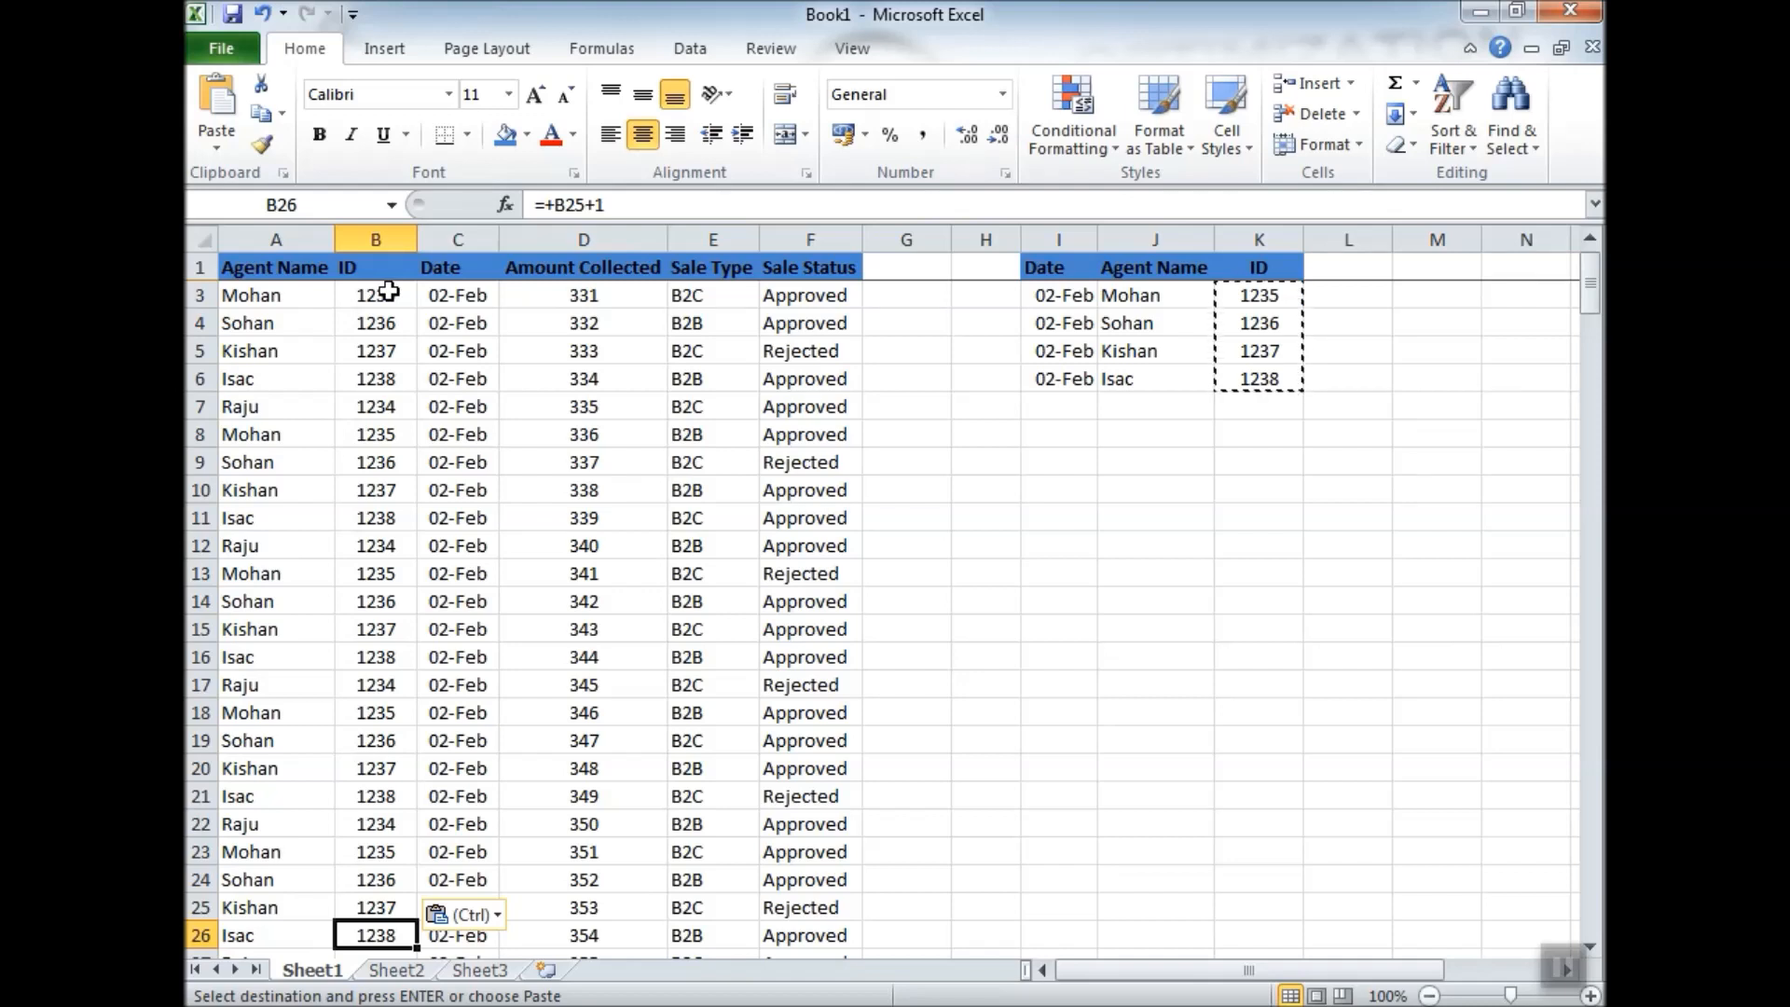
Inspect the pasted cells at the start of the ID column and clear B2:B26.
click(397, 317)
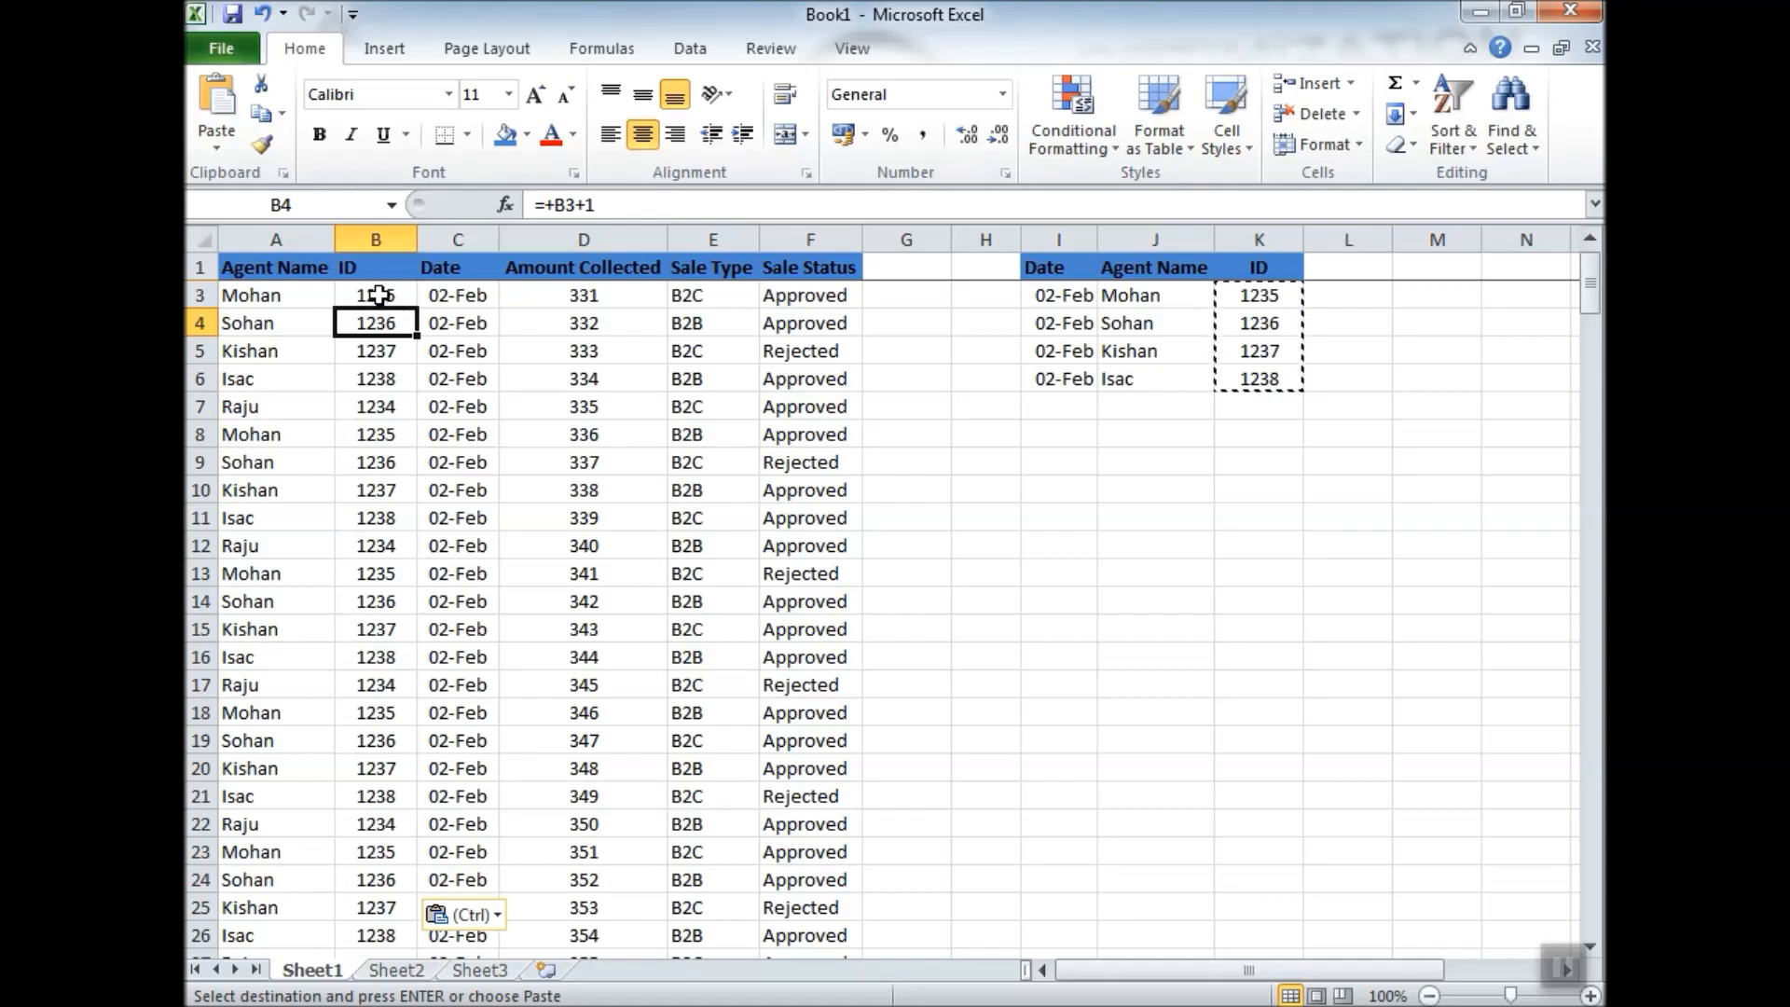
click(377, 295)
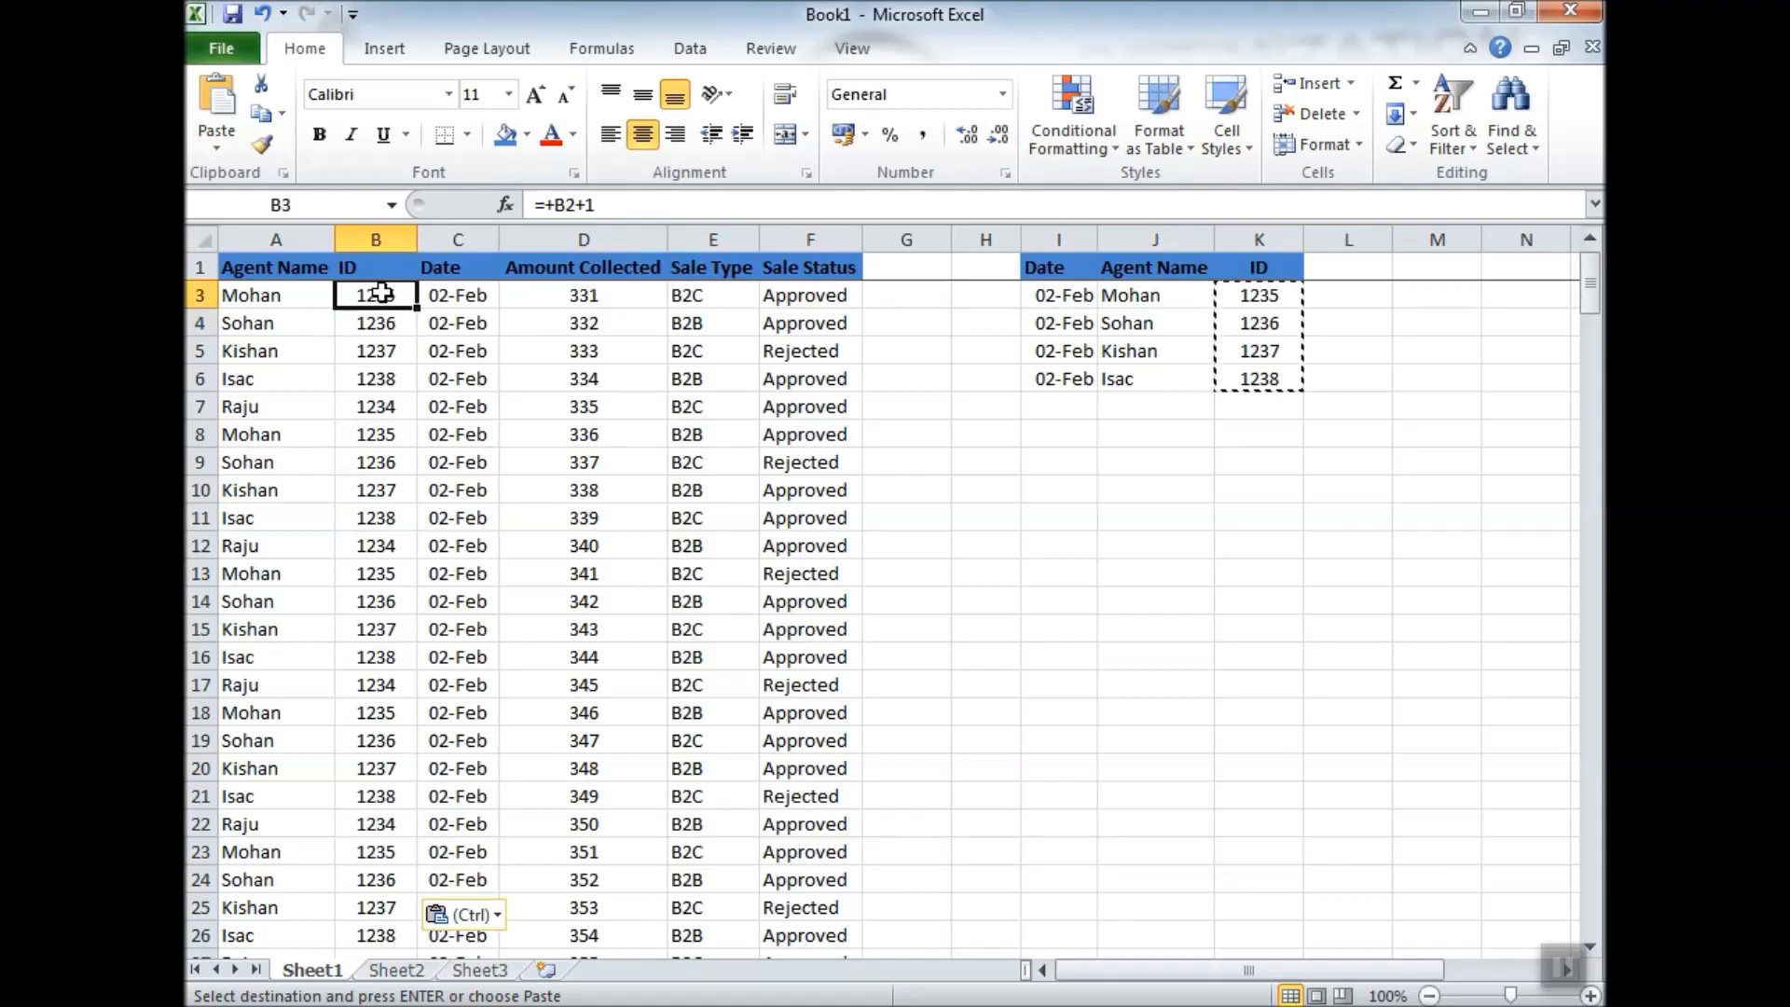
key(Up)
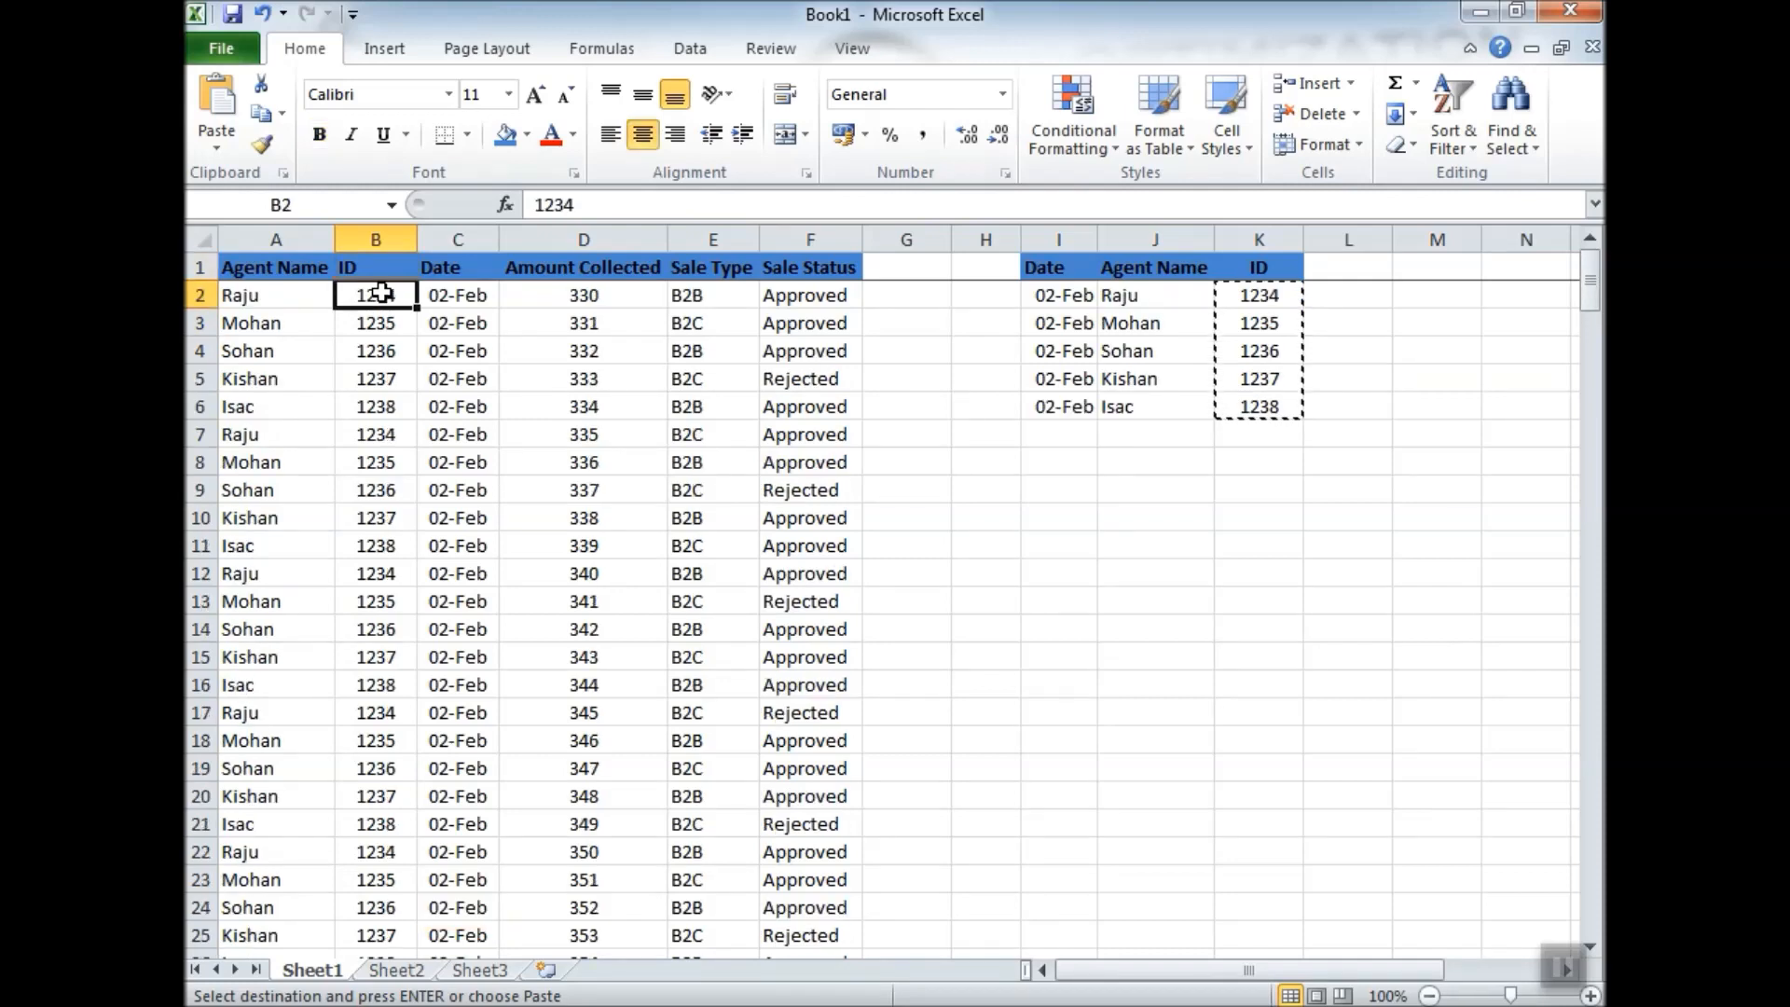
key(ctrl+shift+Down)
key(ctrl+v)
key(Delete)
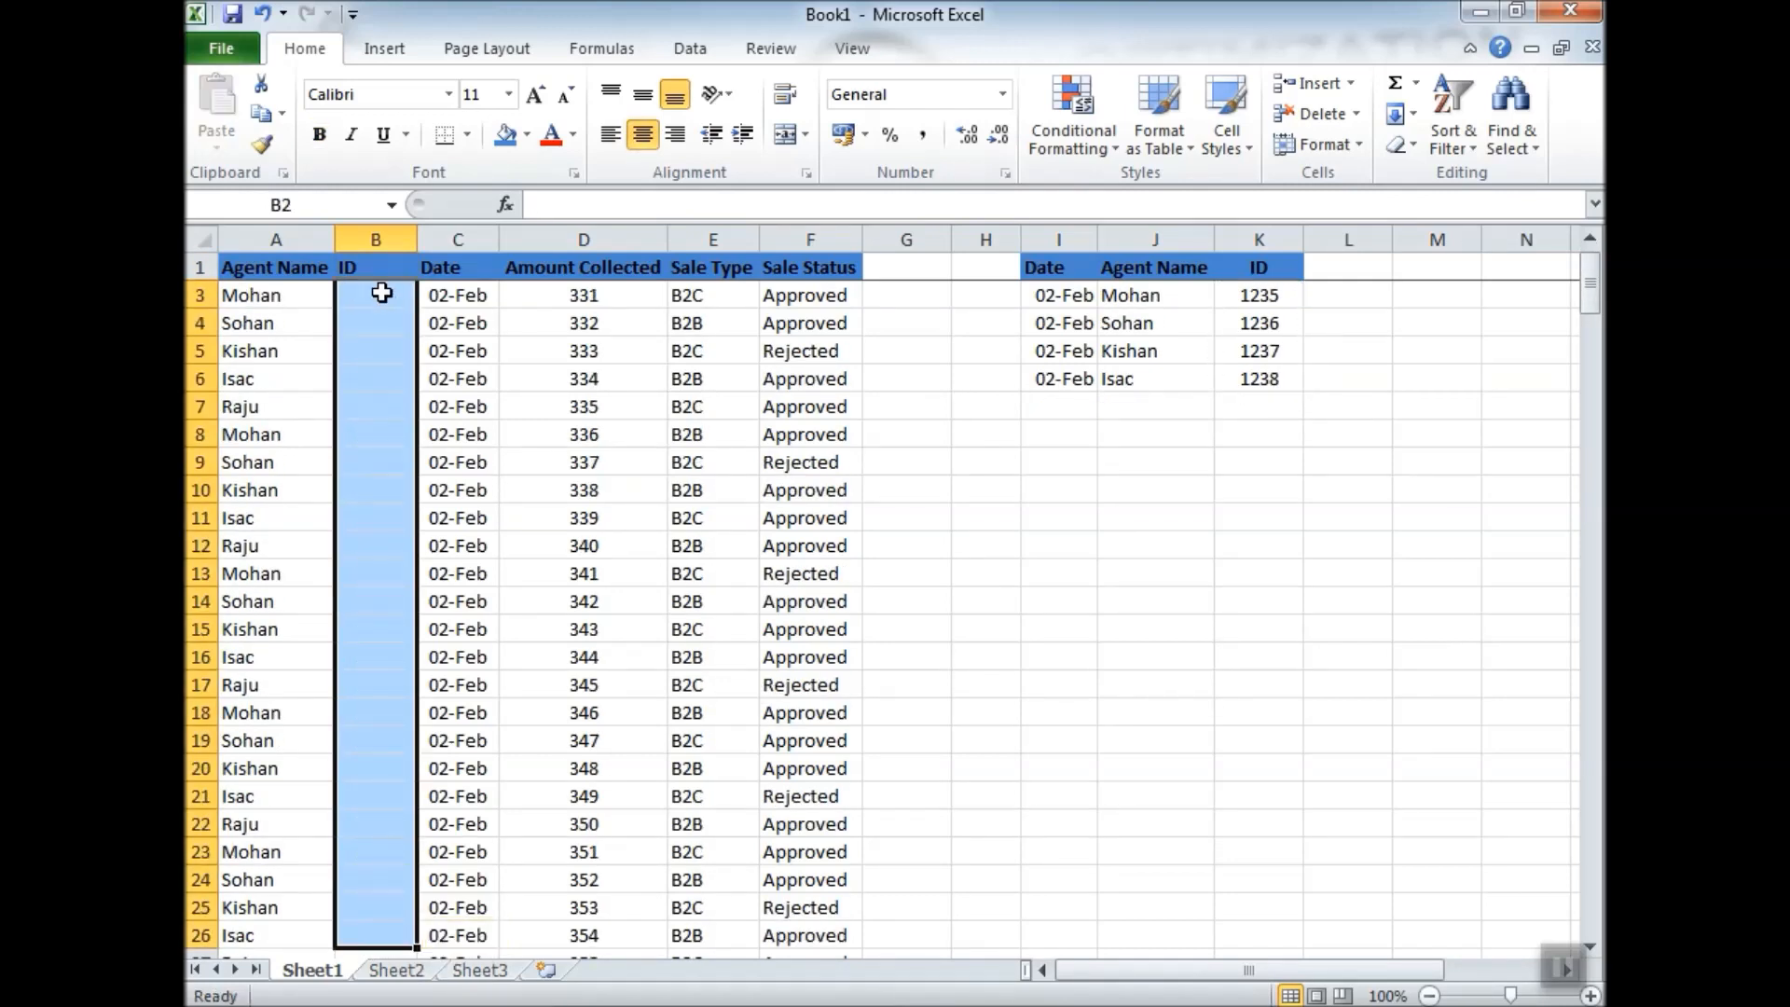
key(Up)
Start a VLOOKUP formula in B2 with the agent name in A2 as the lookup value.
click(382, 293)
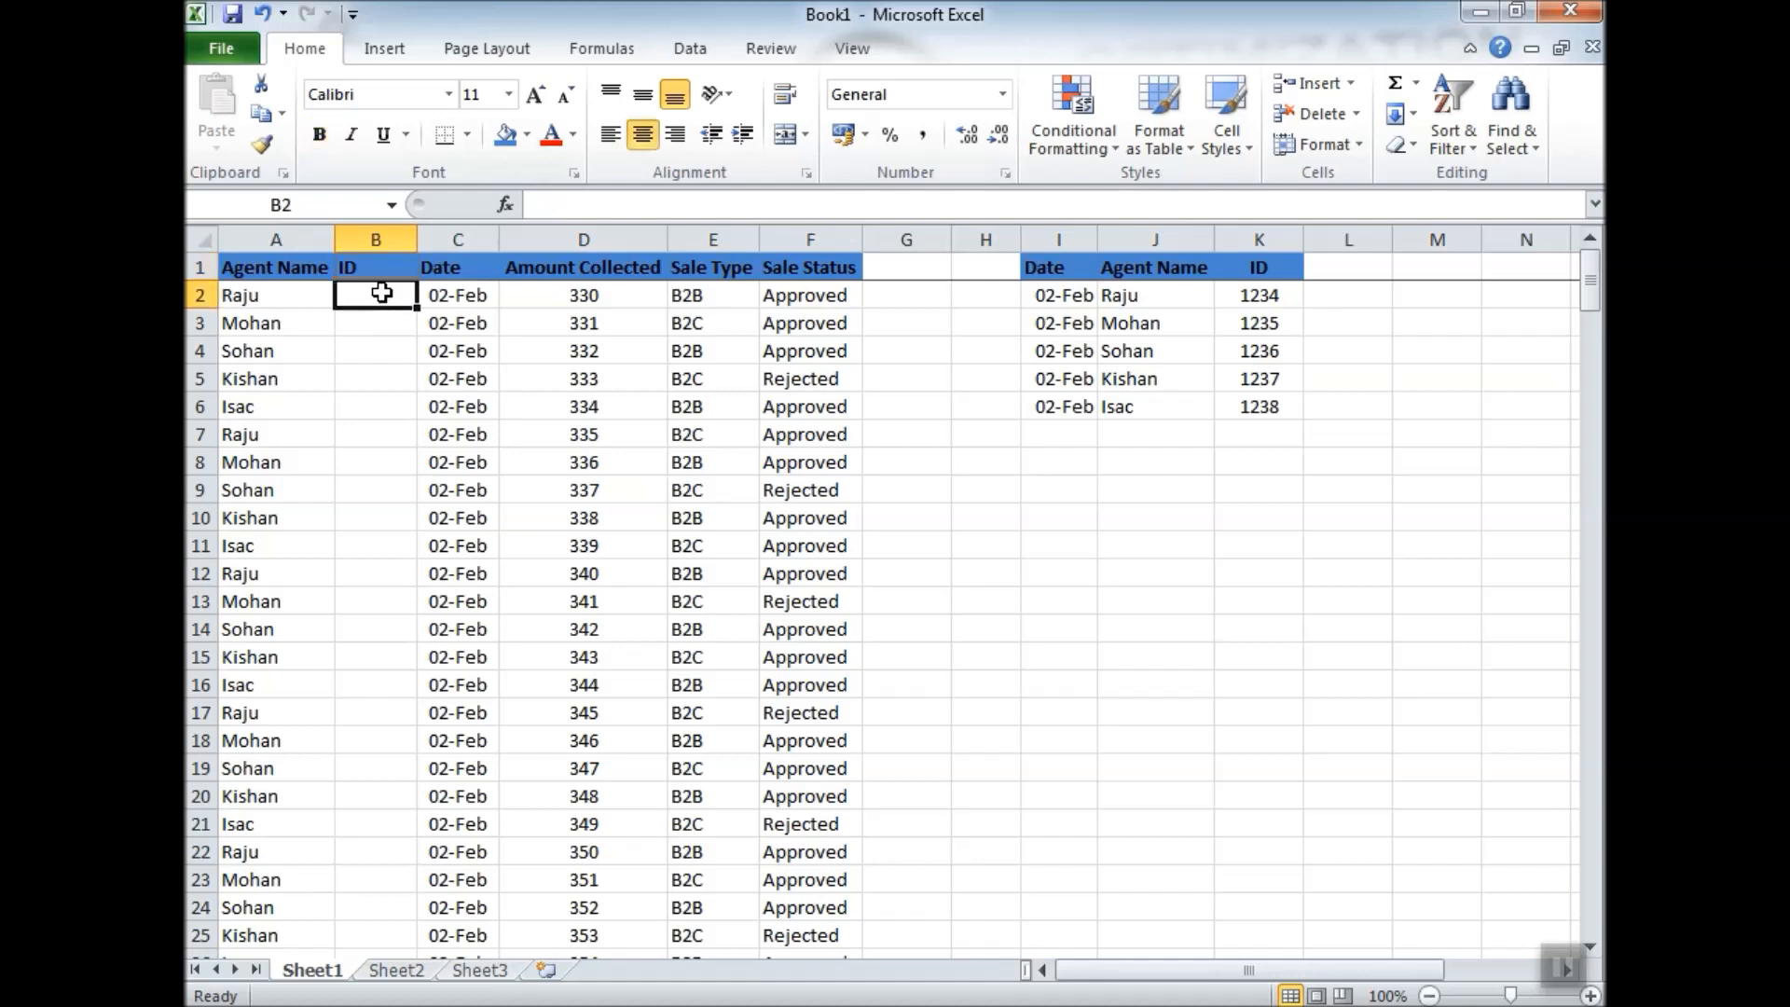
text(=)
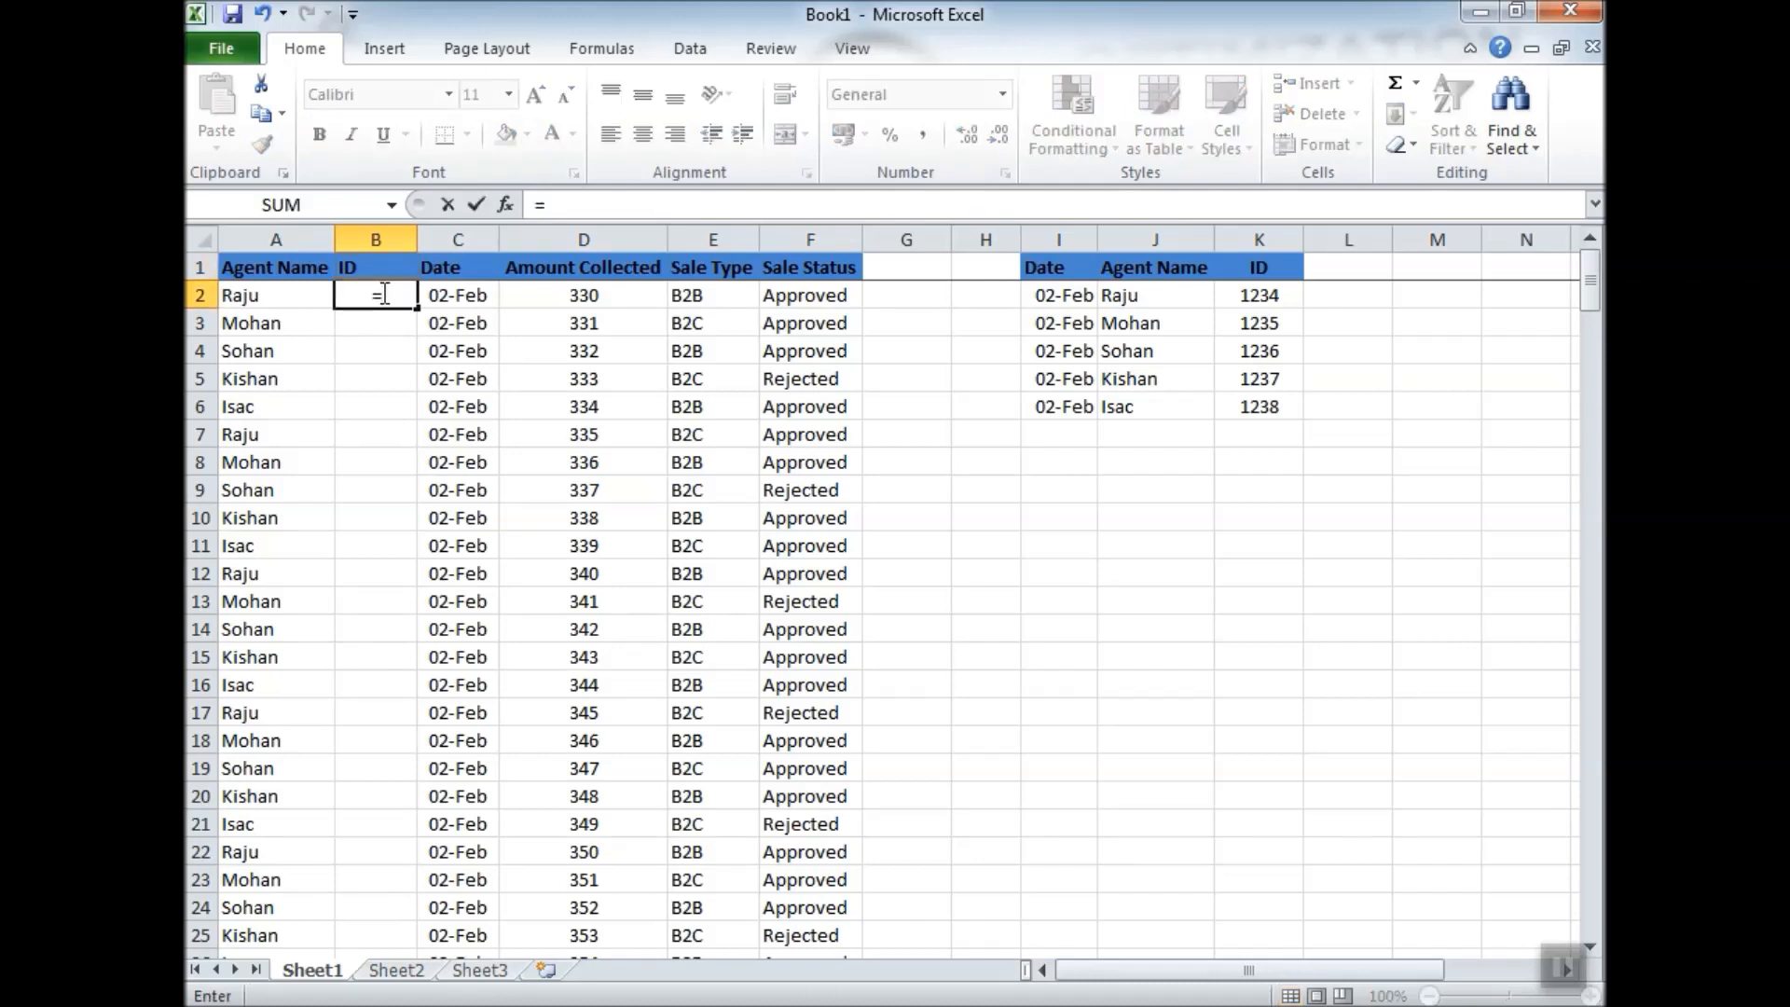
text(vlookup)
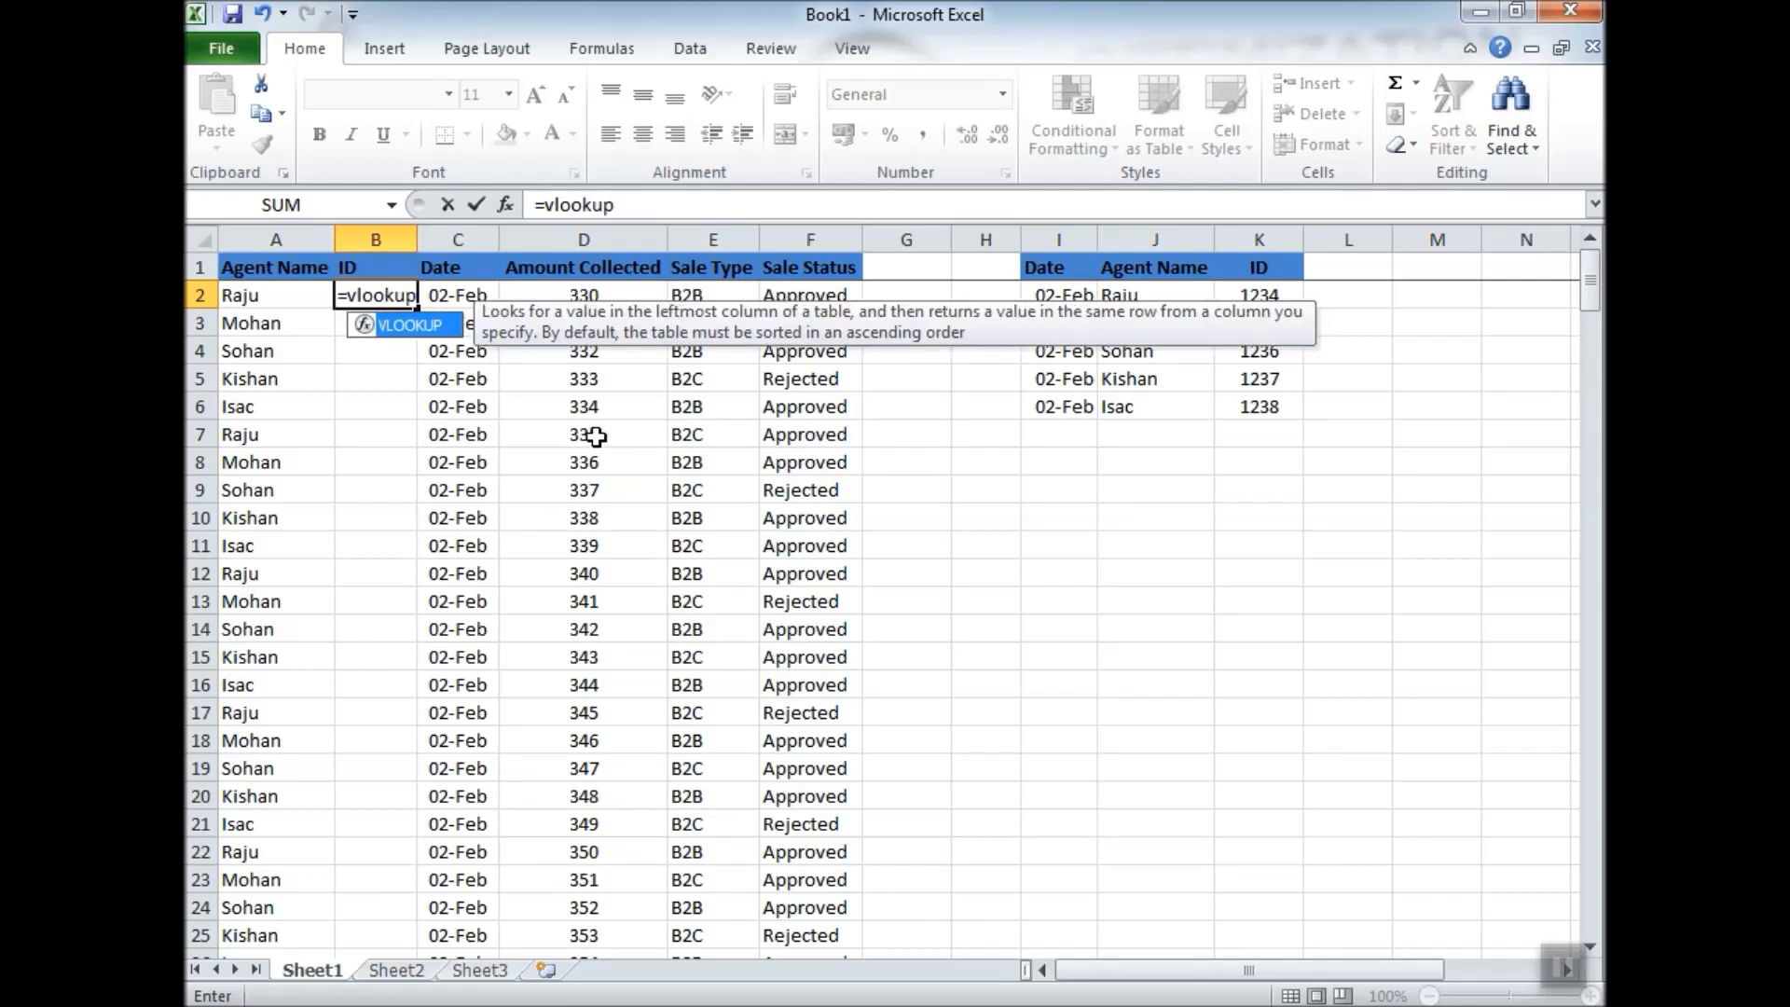
text(()
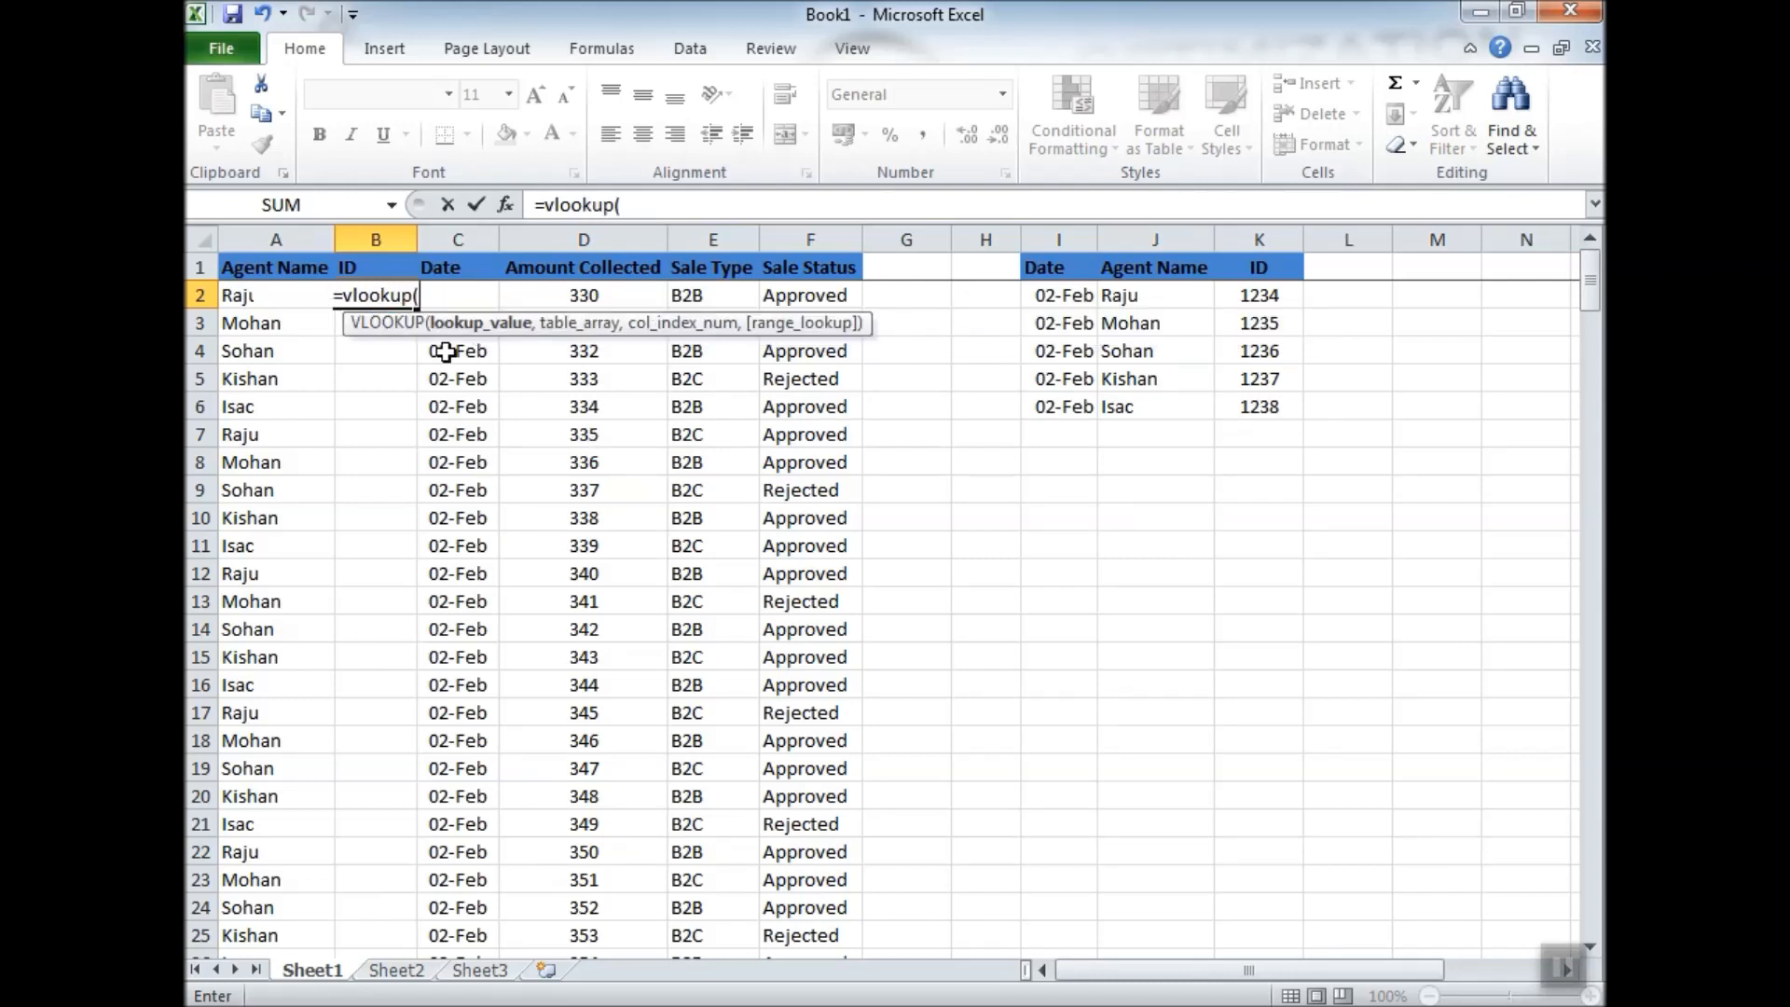
click(271, 293)
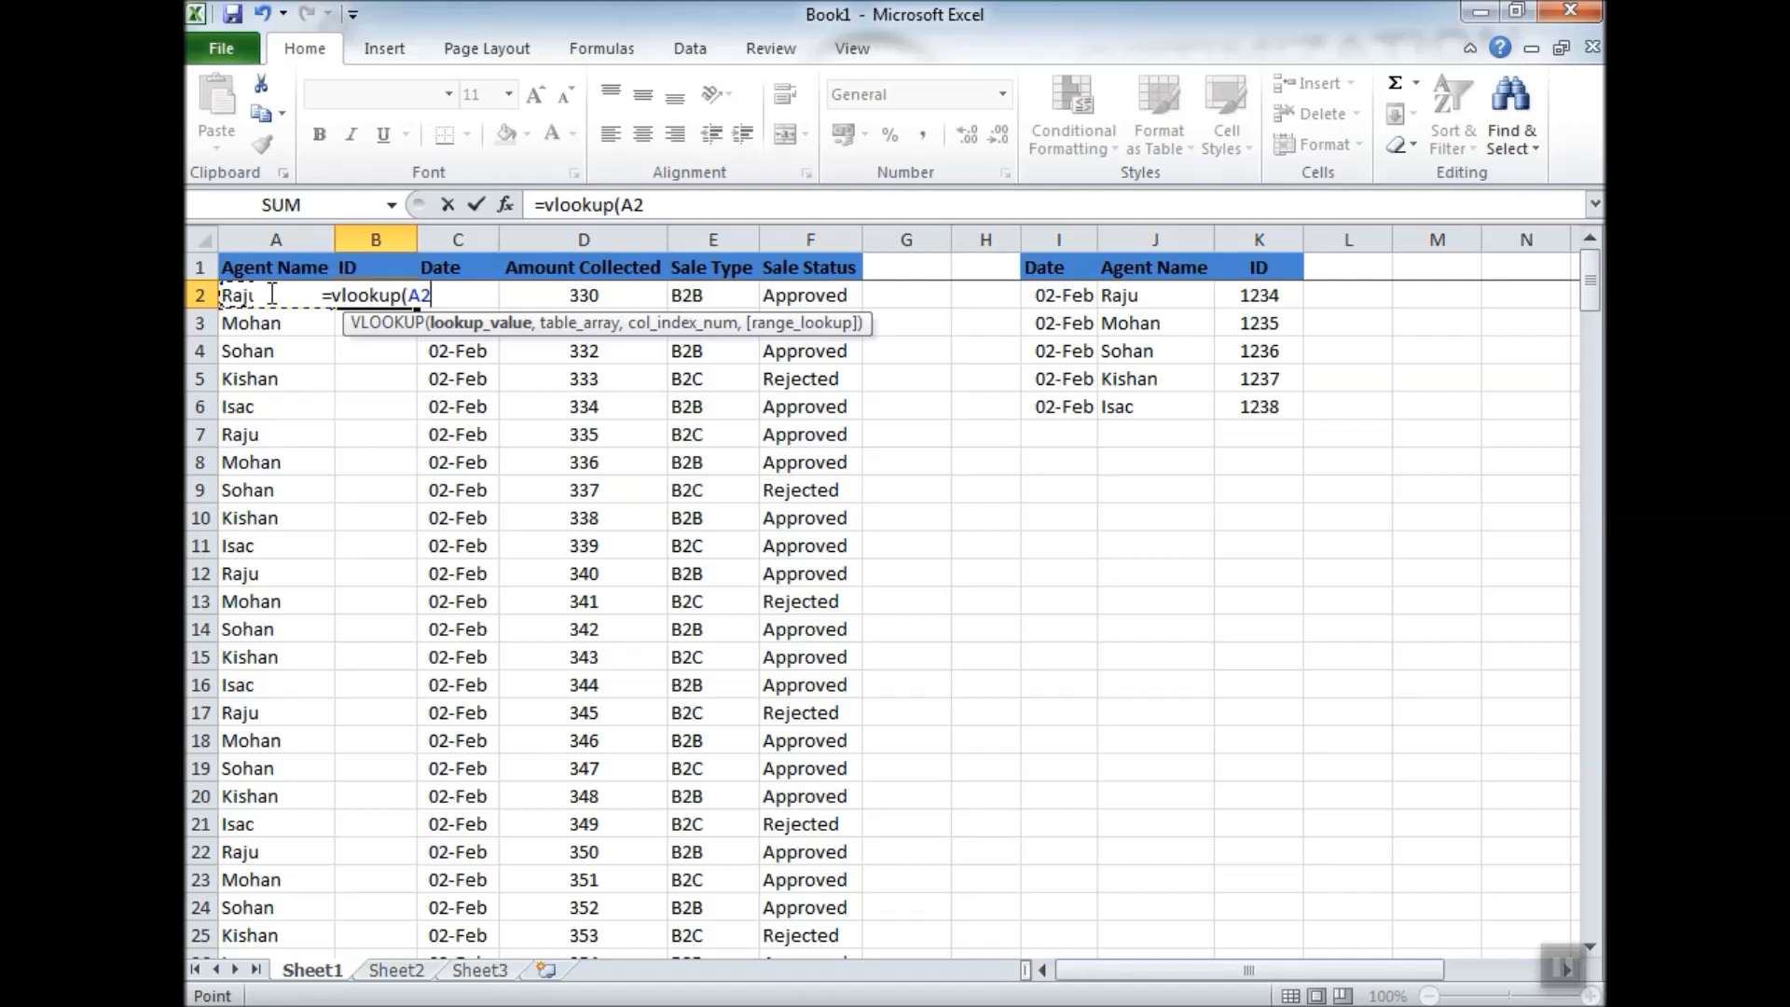
text(,)
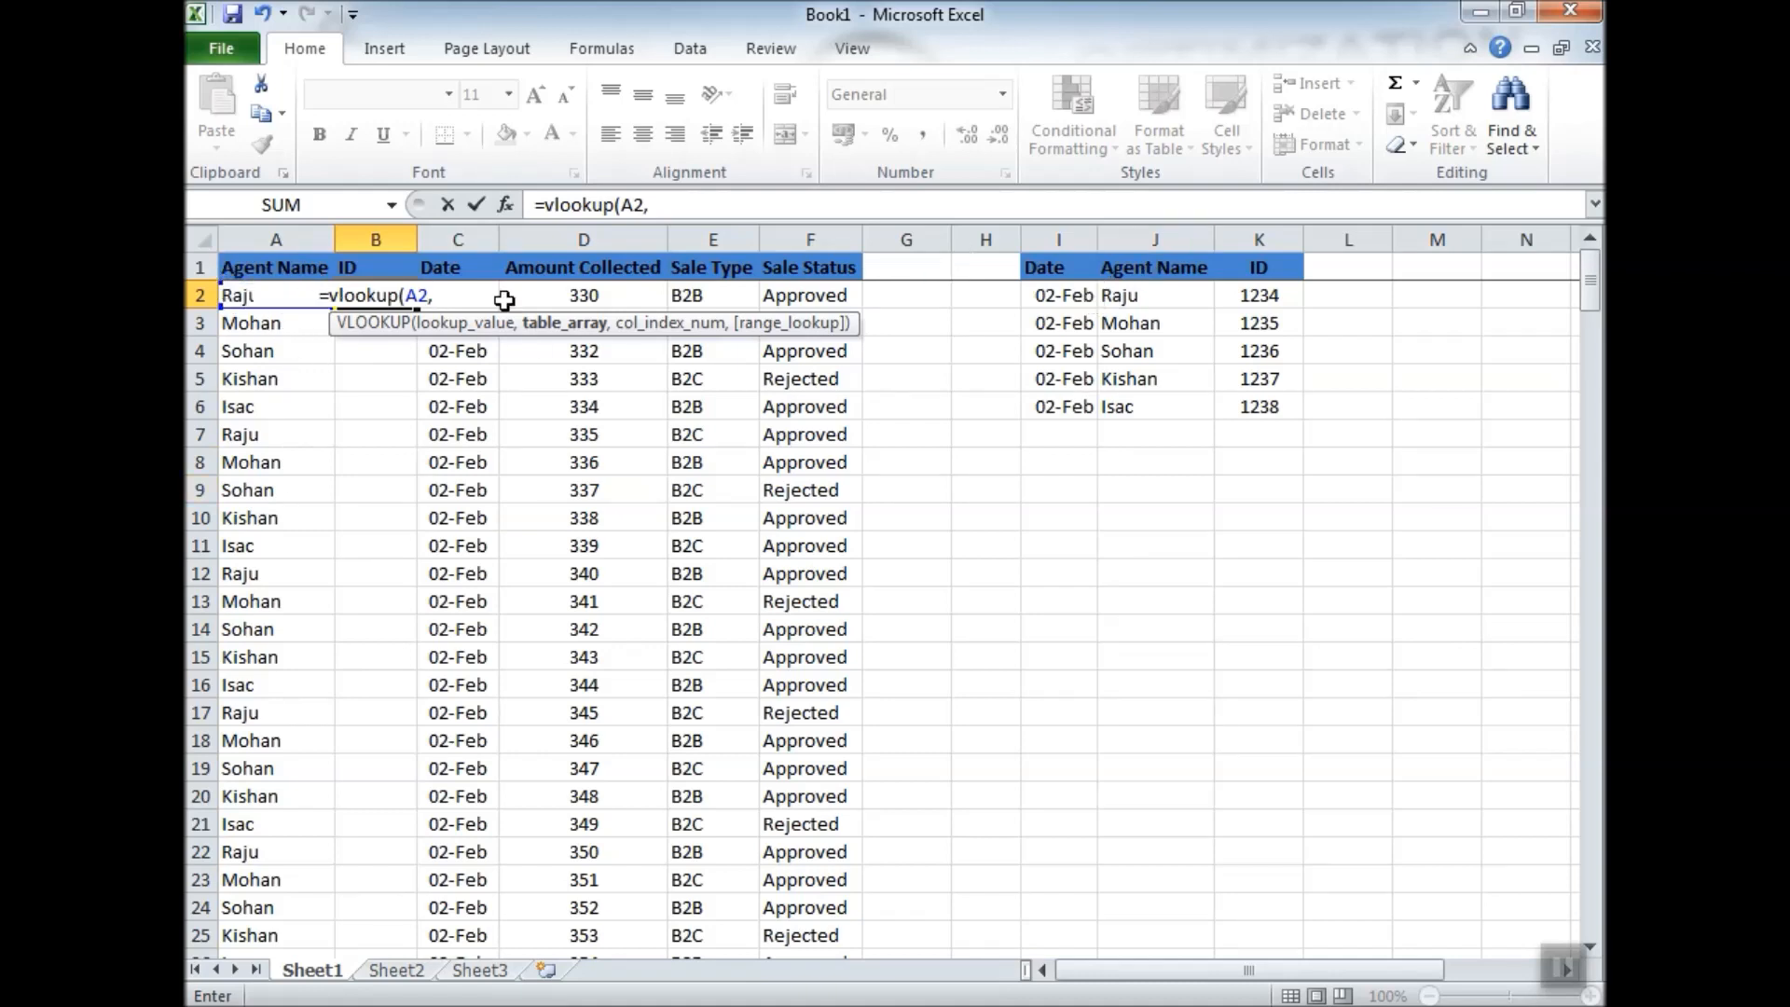
Set the VLOOKUP table array to J2:K6, covering the agent names and their IDs.
mouse_move(1119, 295)
mouse_down()
mouse_move(1235, 304)
mouse_move(1253, 436)
mouse_move(1260, 415)
mouse_up()
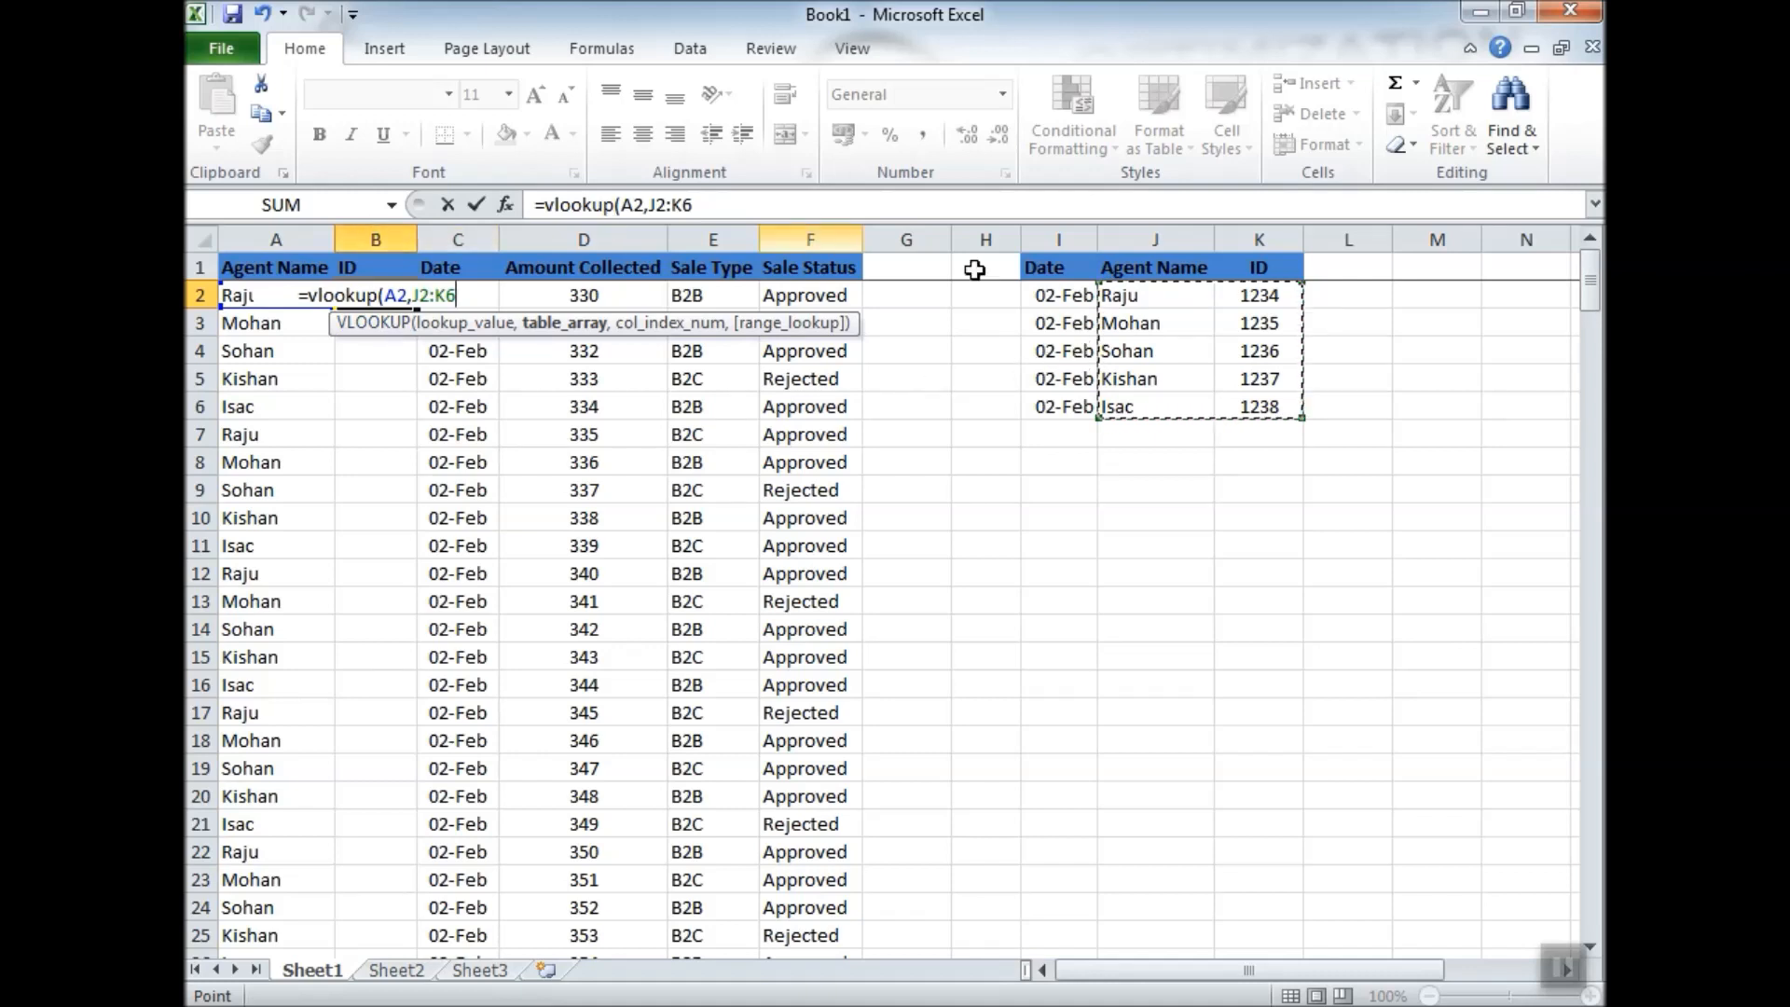
click(1136, 297)
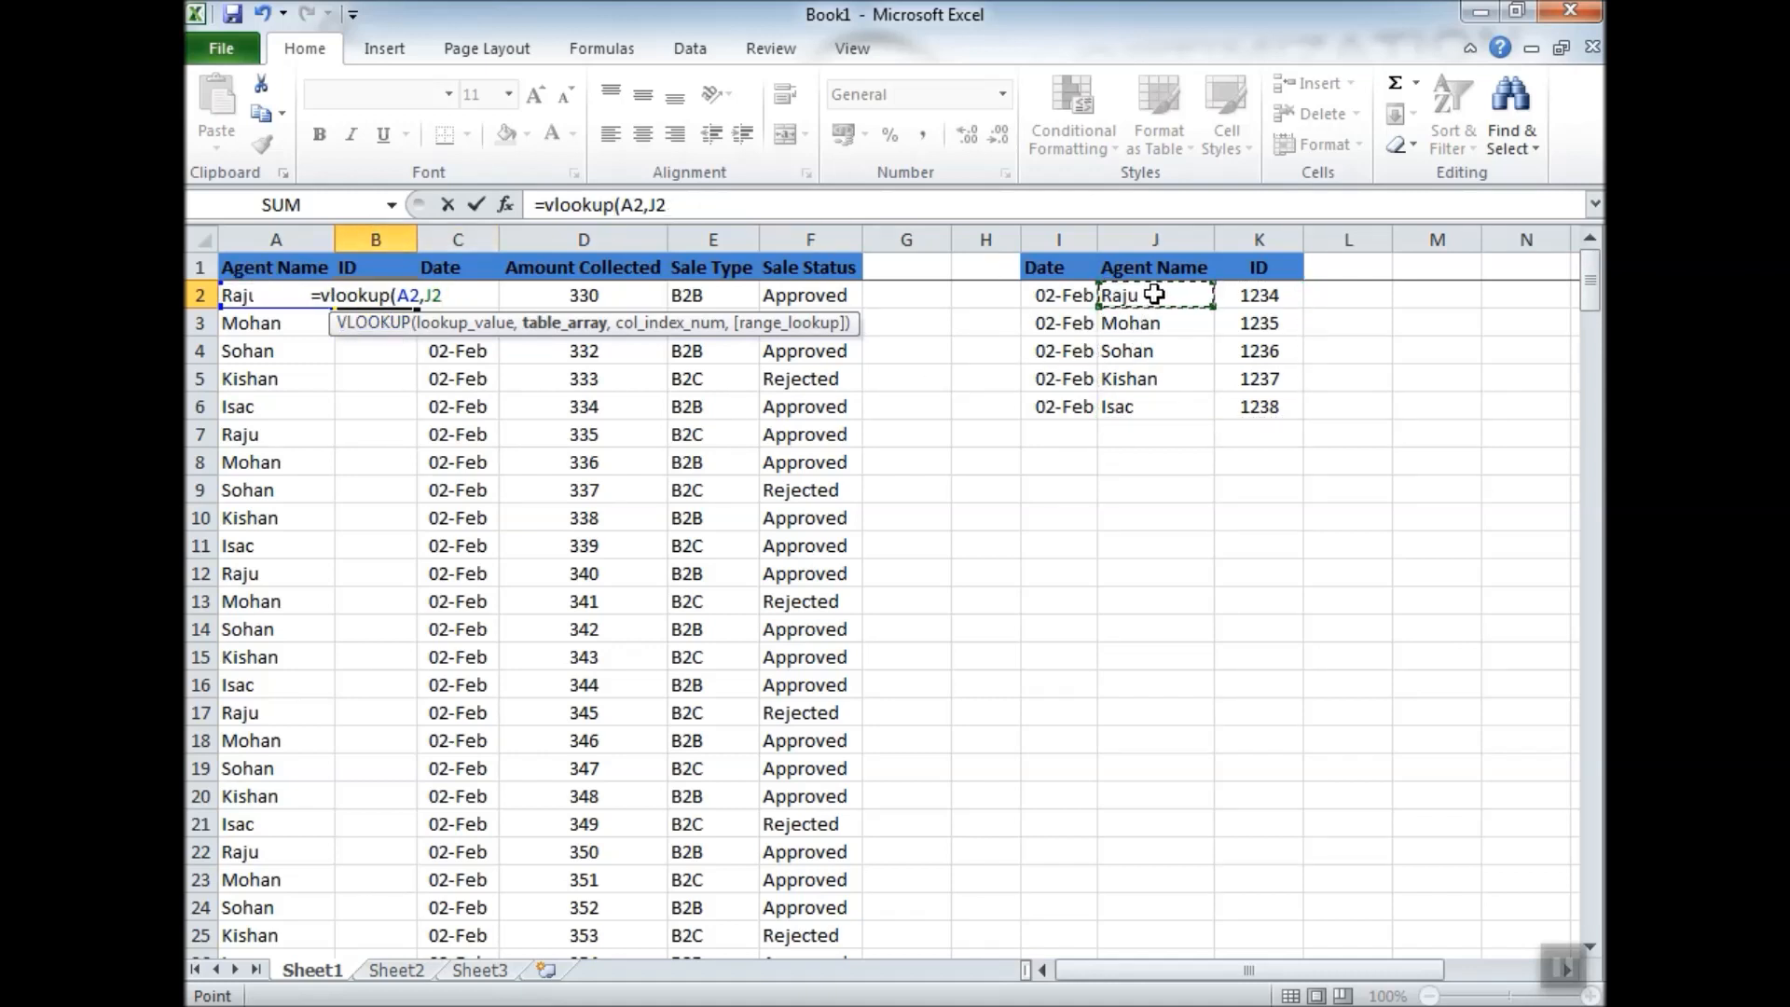
mouse_move(1205, 293)
mouse_down()
mouse_move(1187, 293)
mouse_move(1221, 293)
mouse_up()
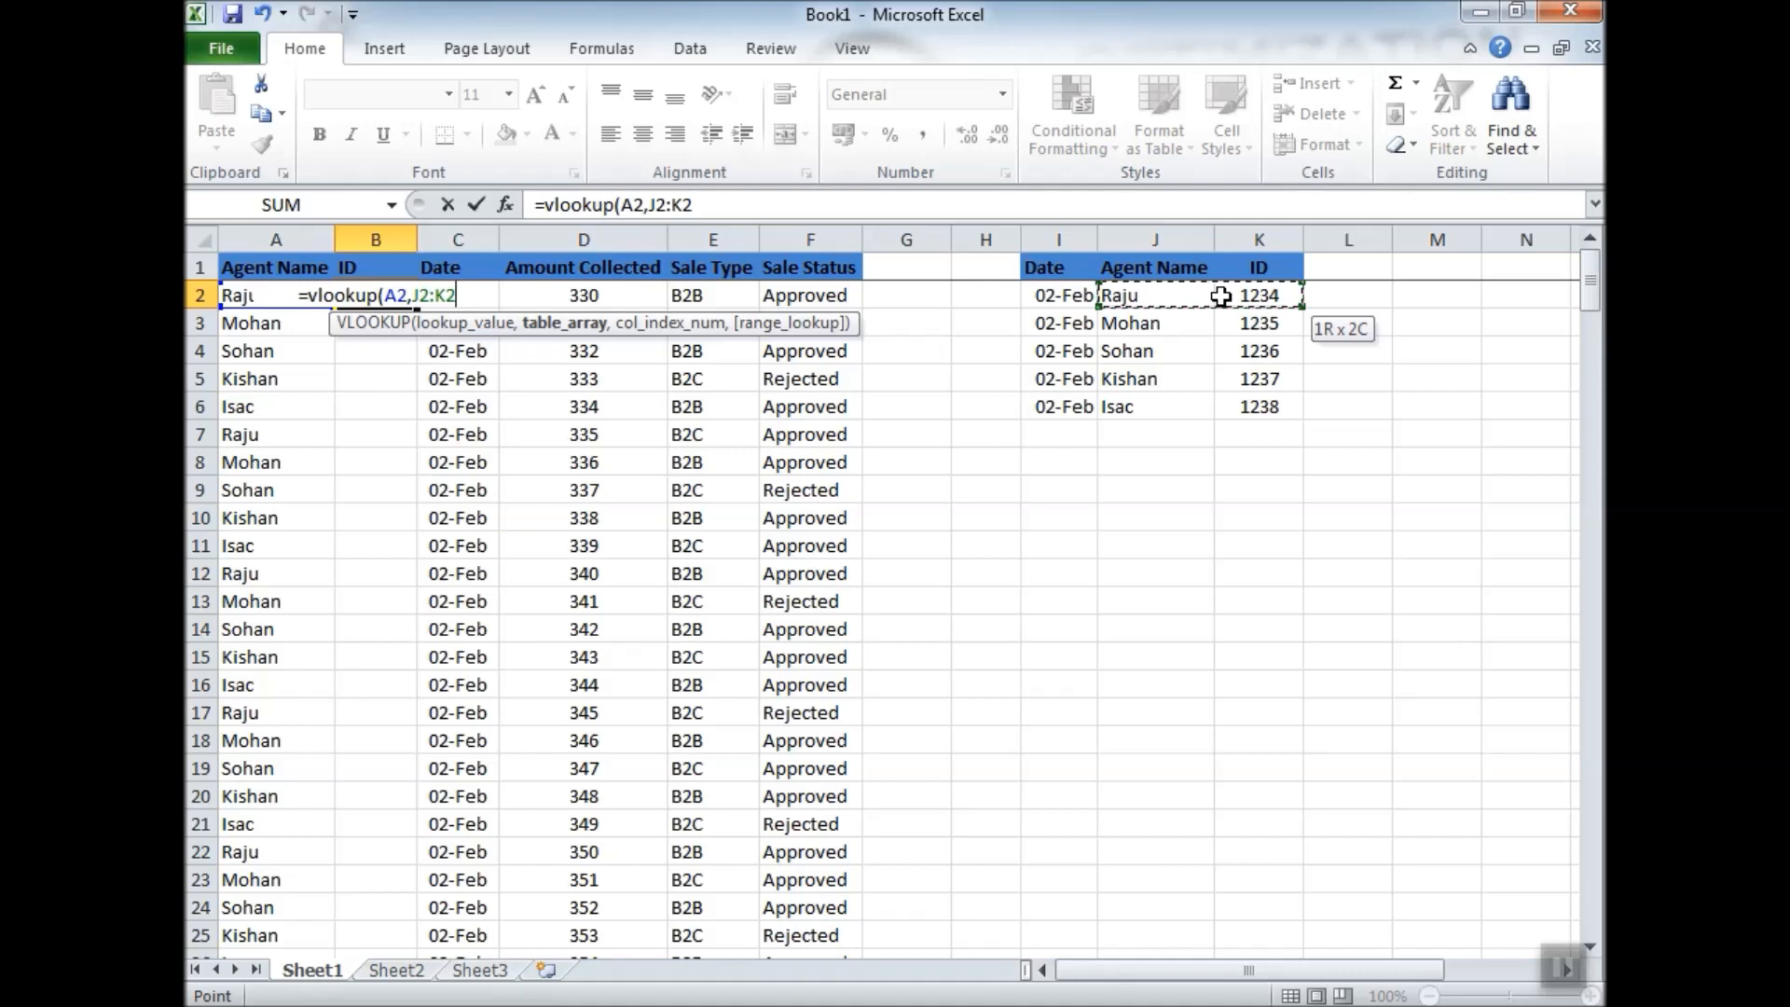
mouse_move(1222, 296)
mouse_down()
mouse_move(1195, 297)
mouse_move(1233, 297)
mouse_up()
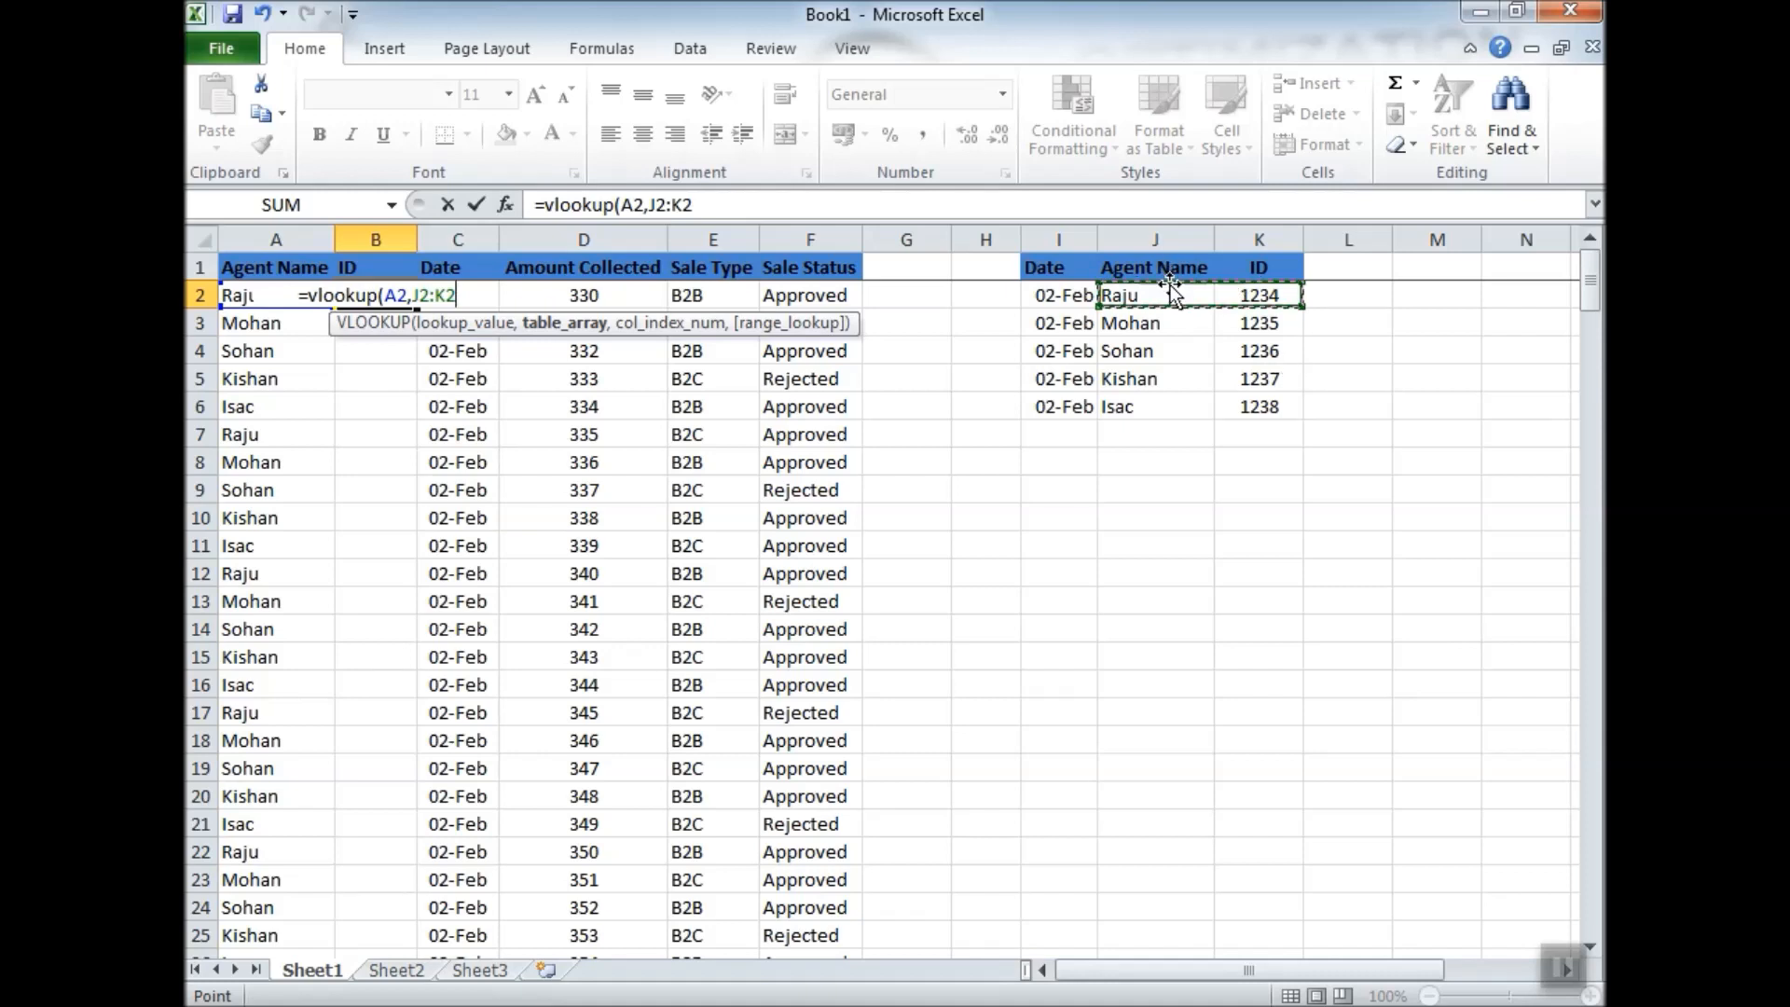
key(shift+Down)
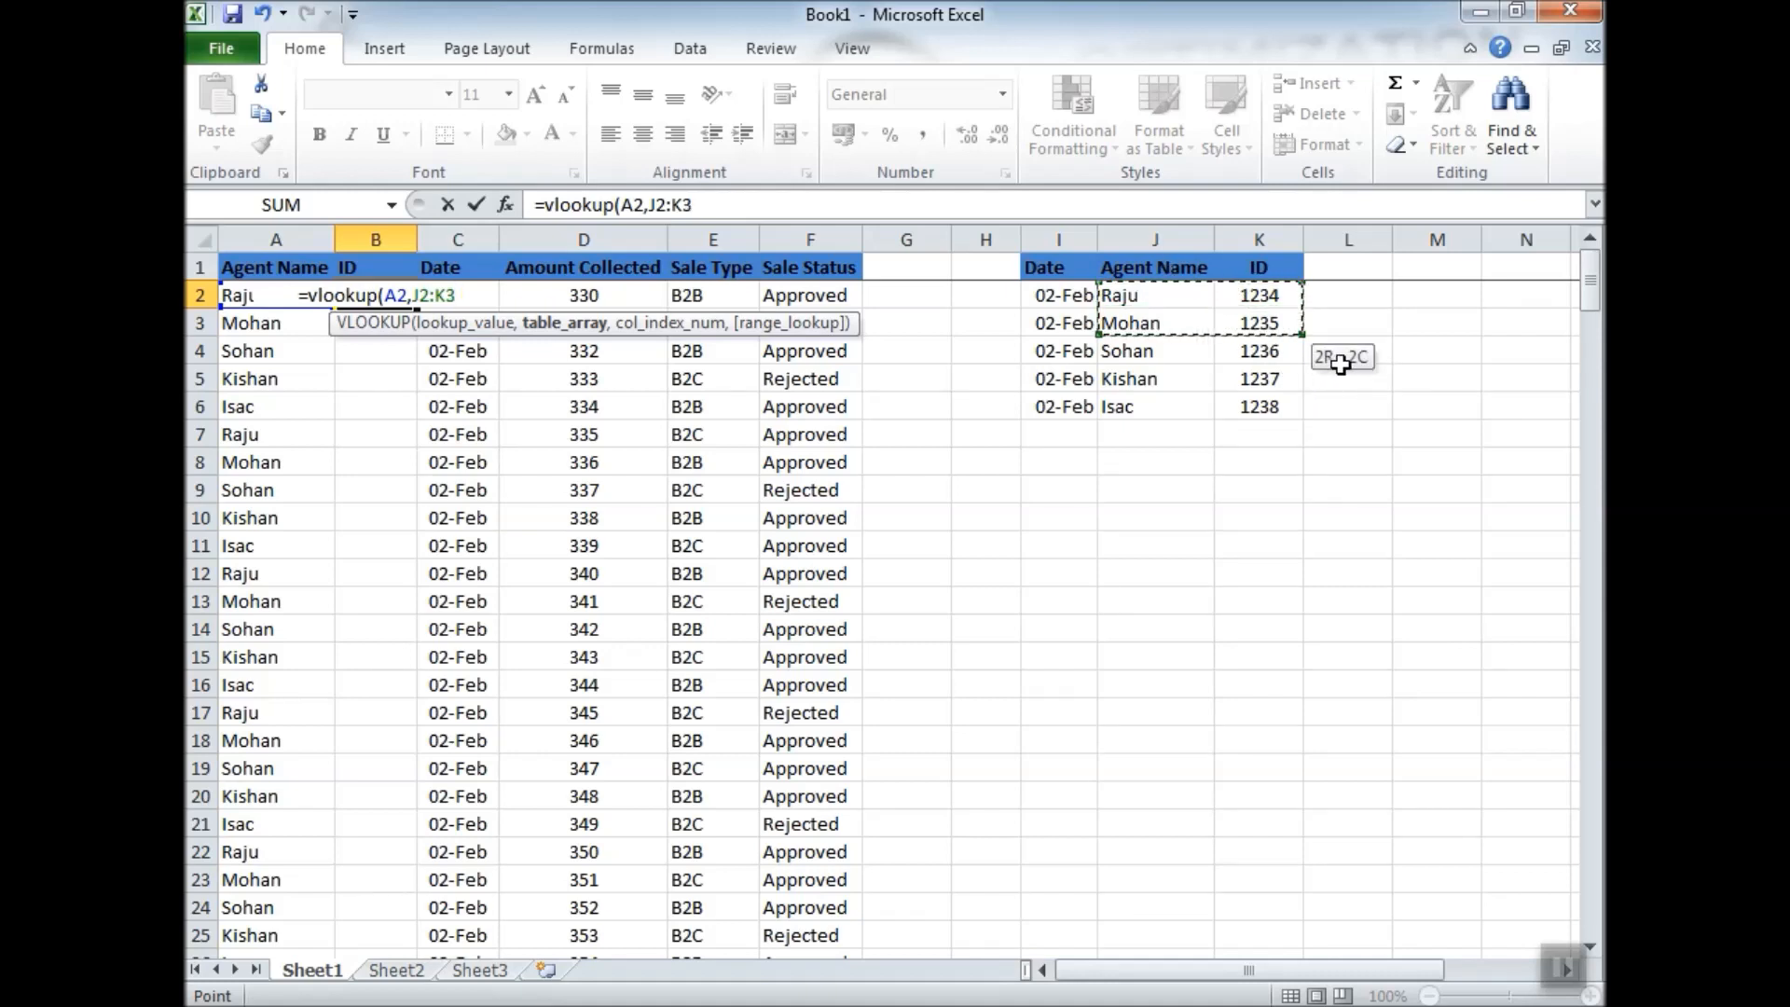
key(shift+Down)
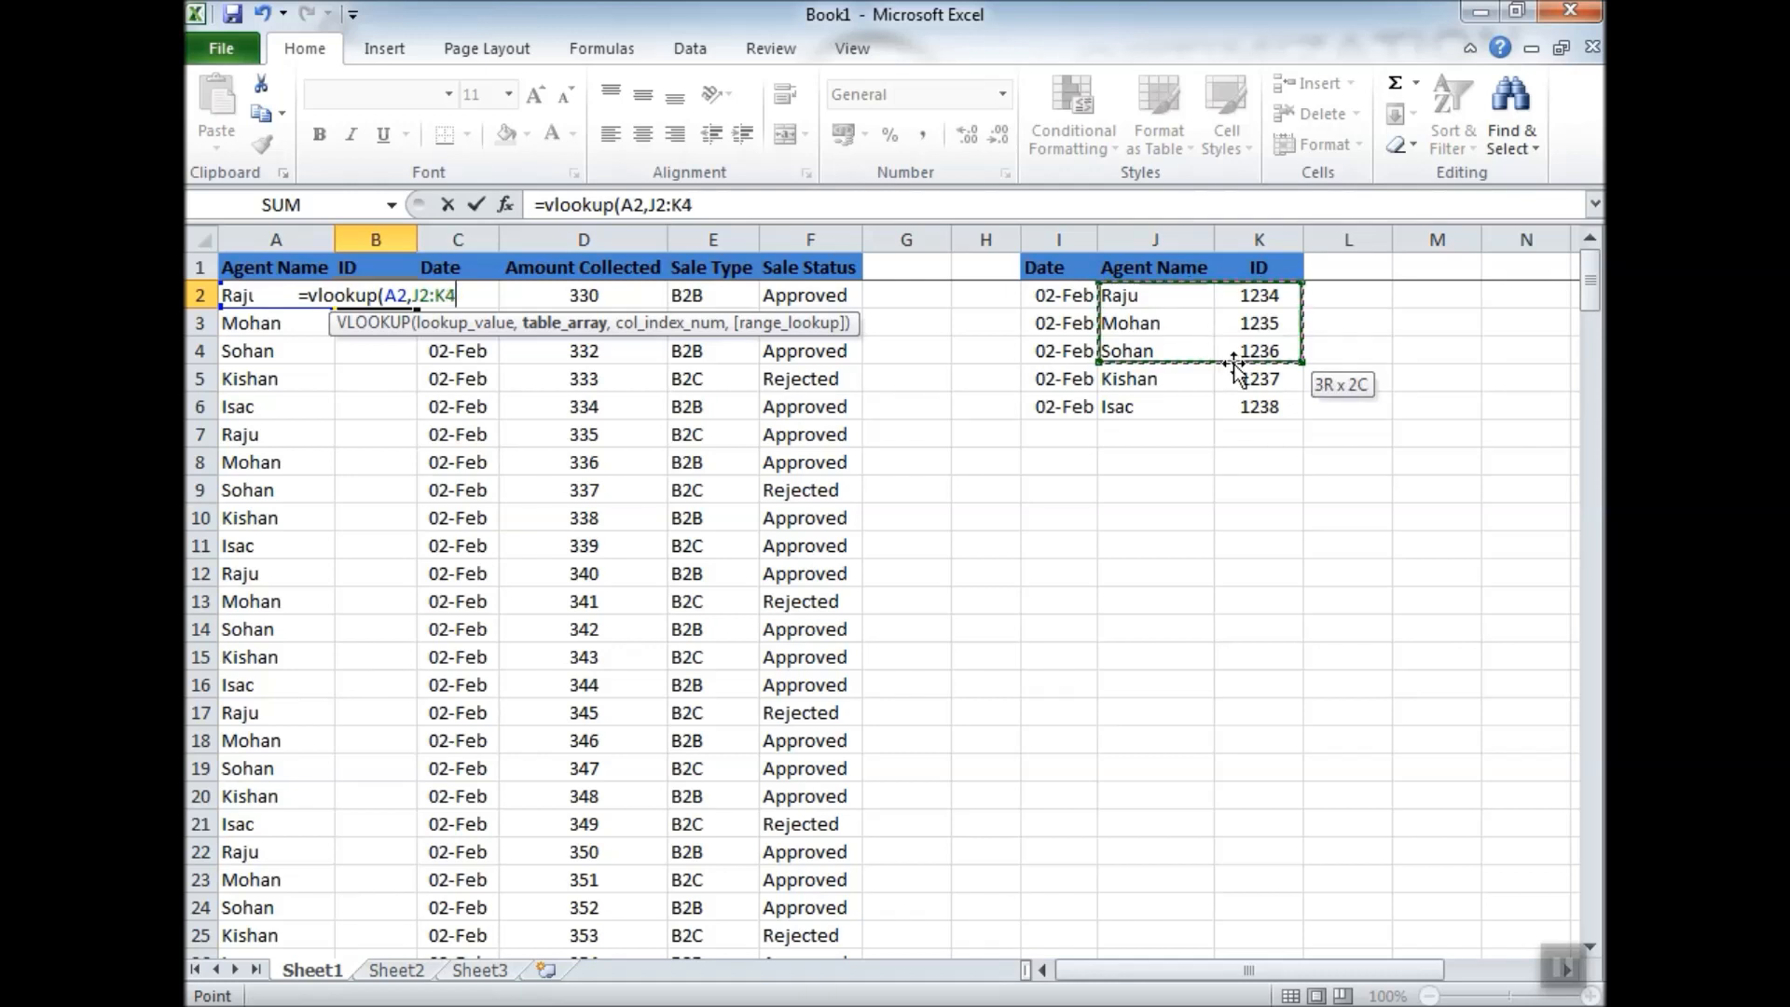
key(shift+Down)
key(shift+Down)
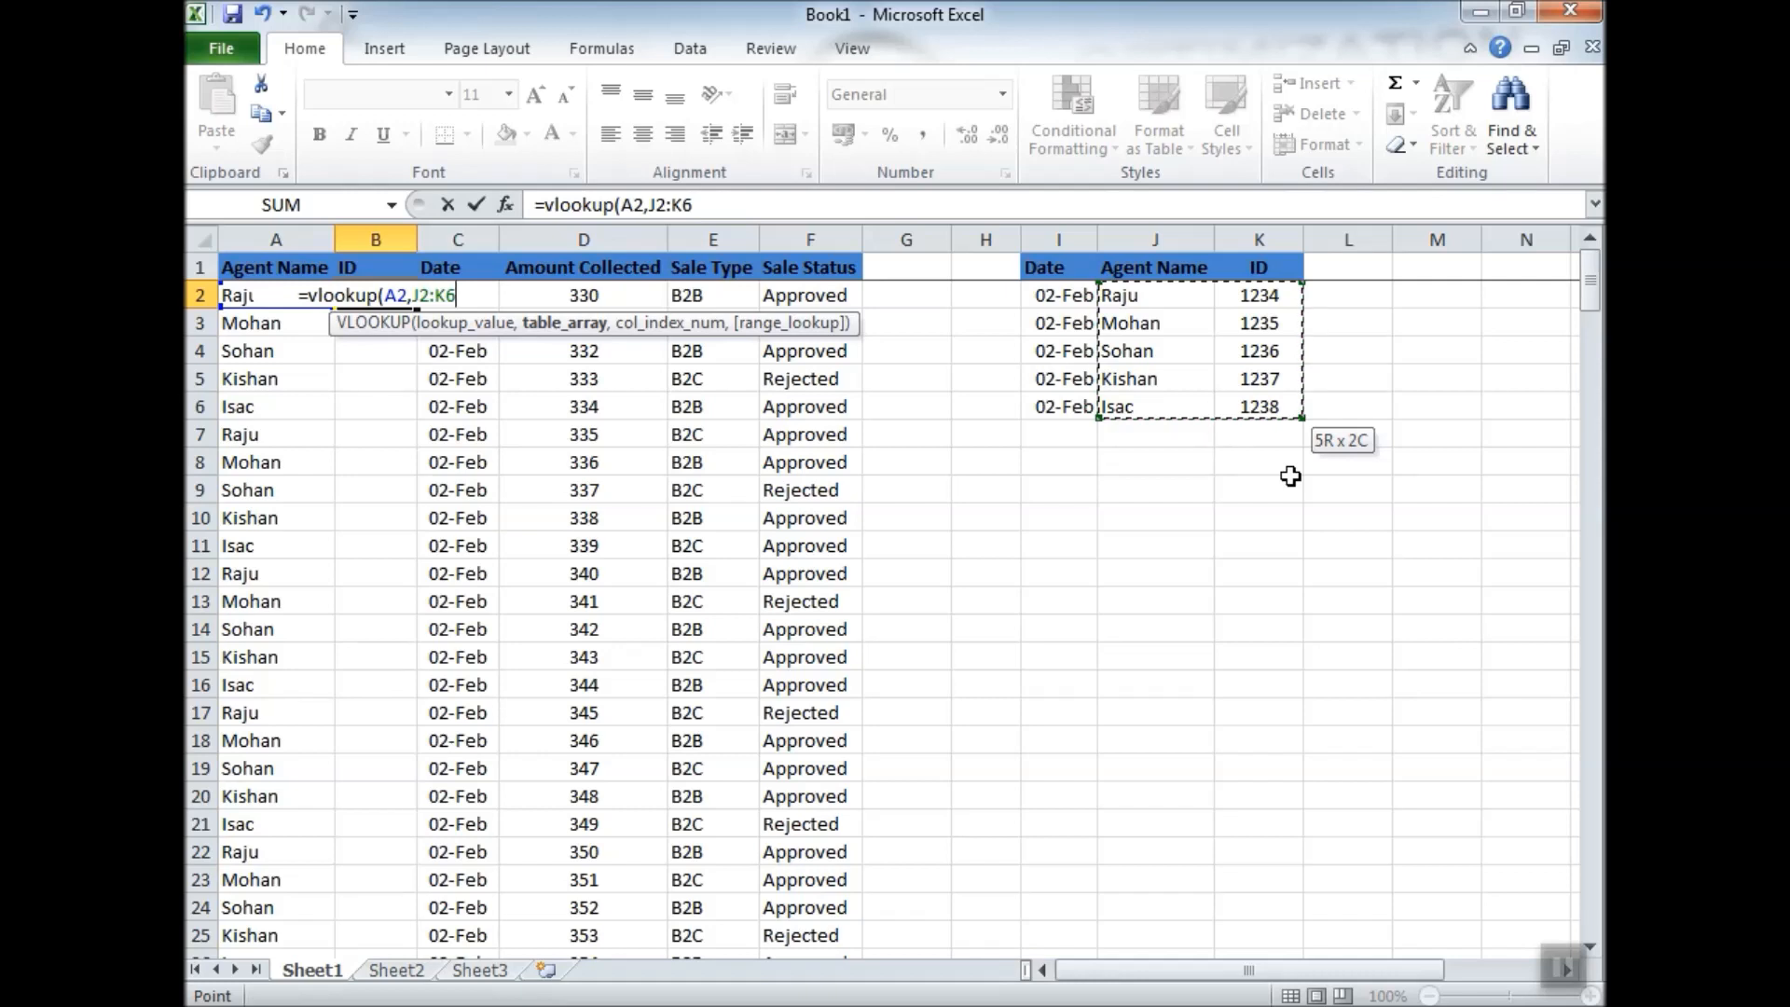
Complete the VLOOKUP in B2 with column index 2 and range lookup 0.
text(,2,0)
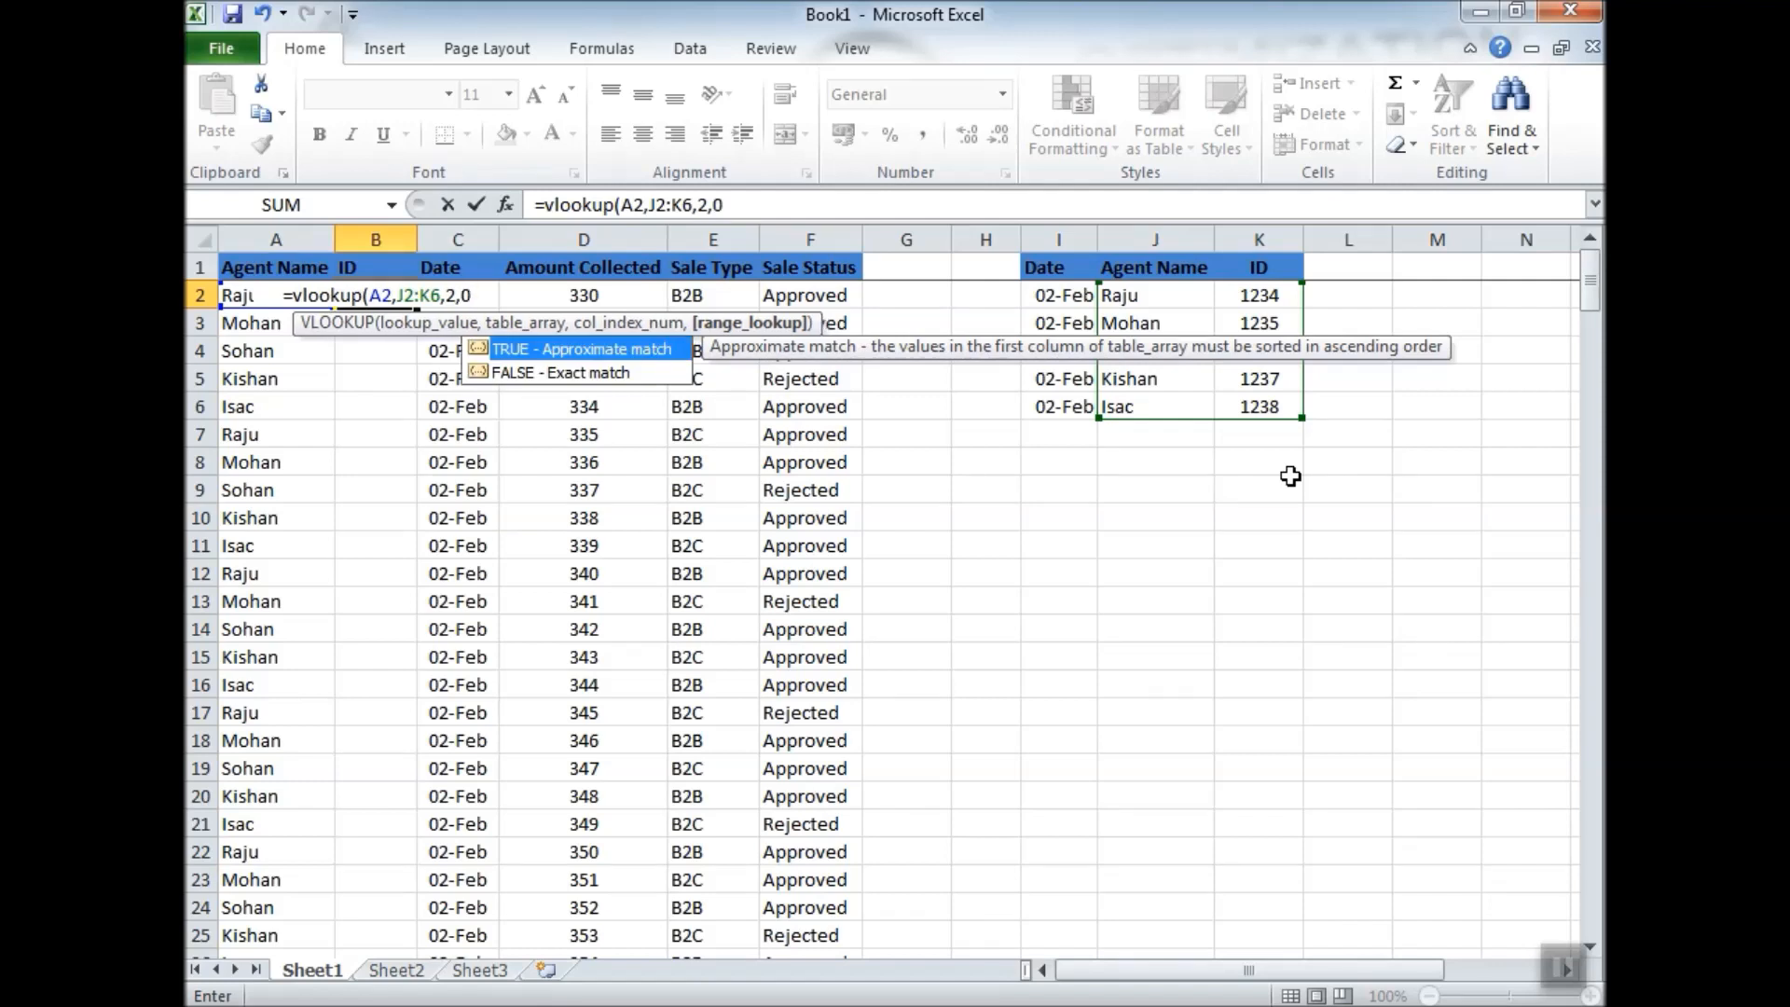
text())
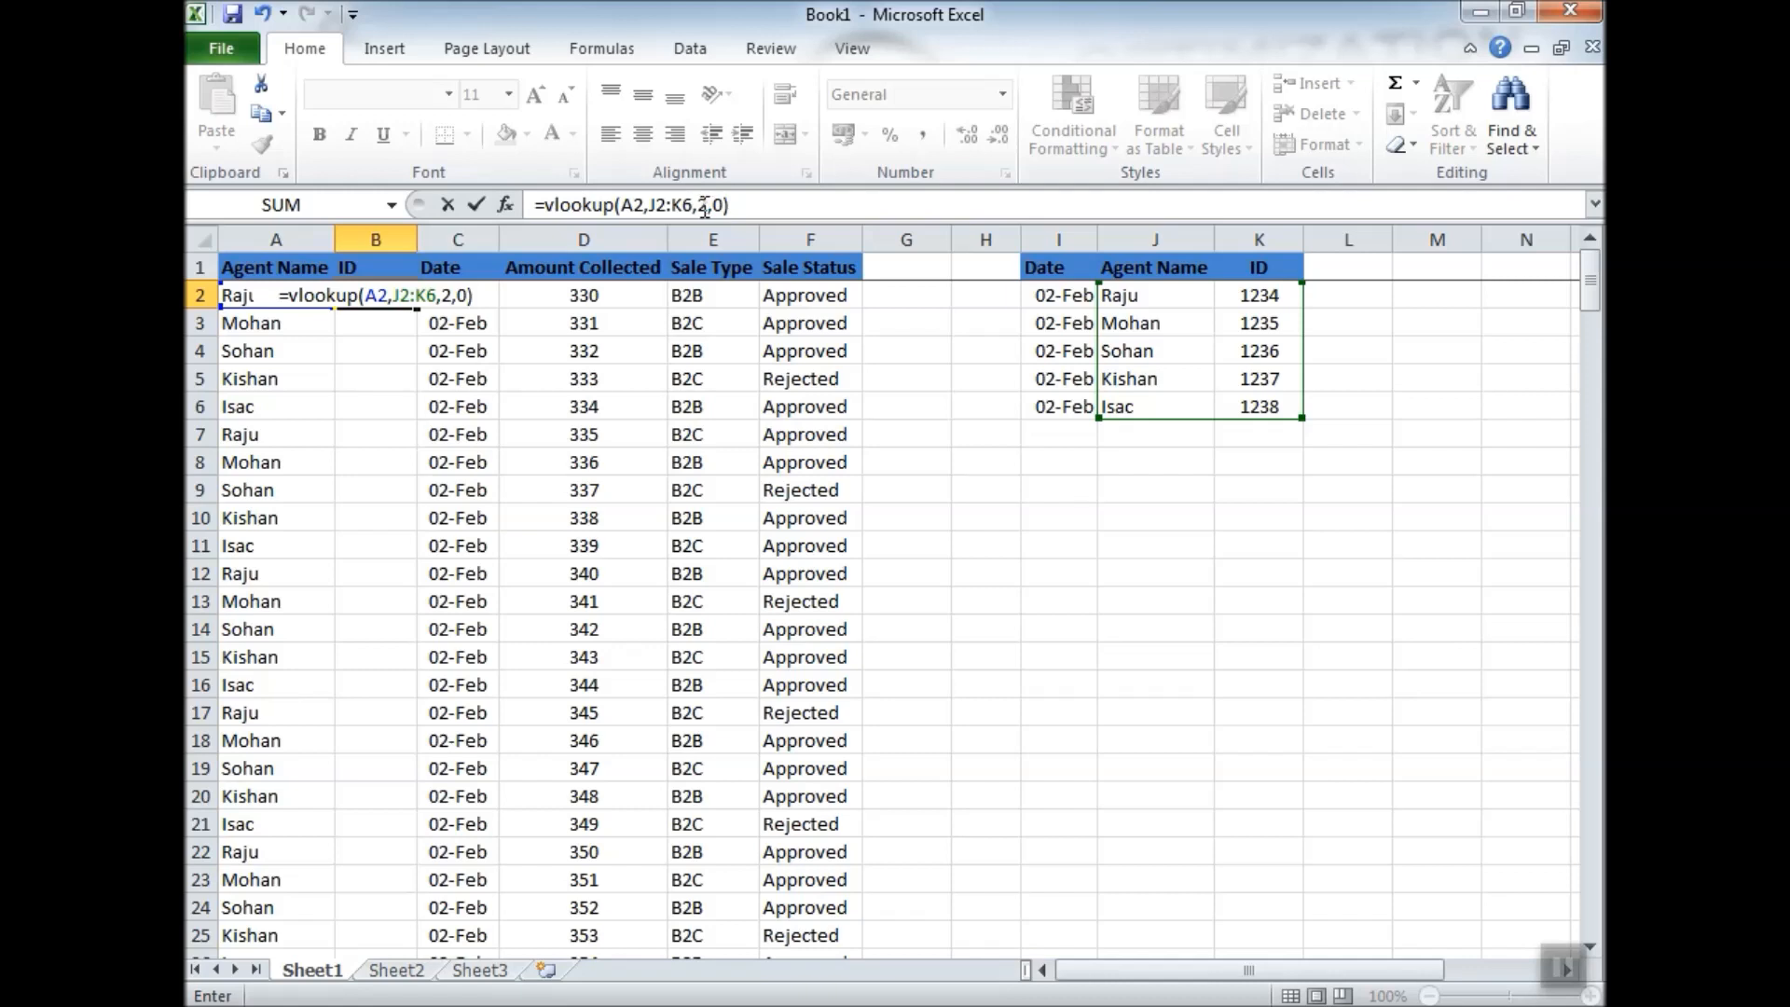
key(Return)
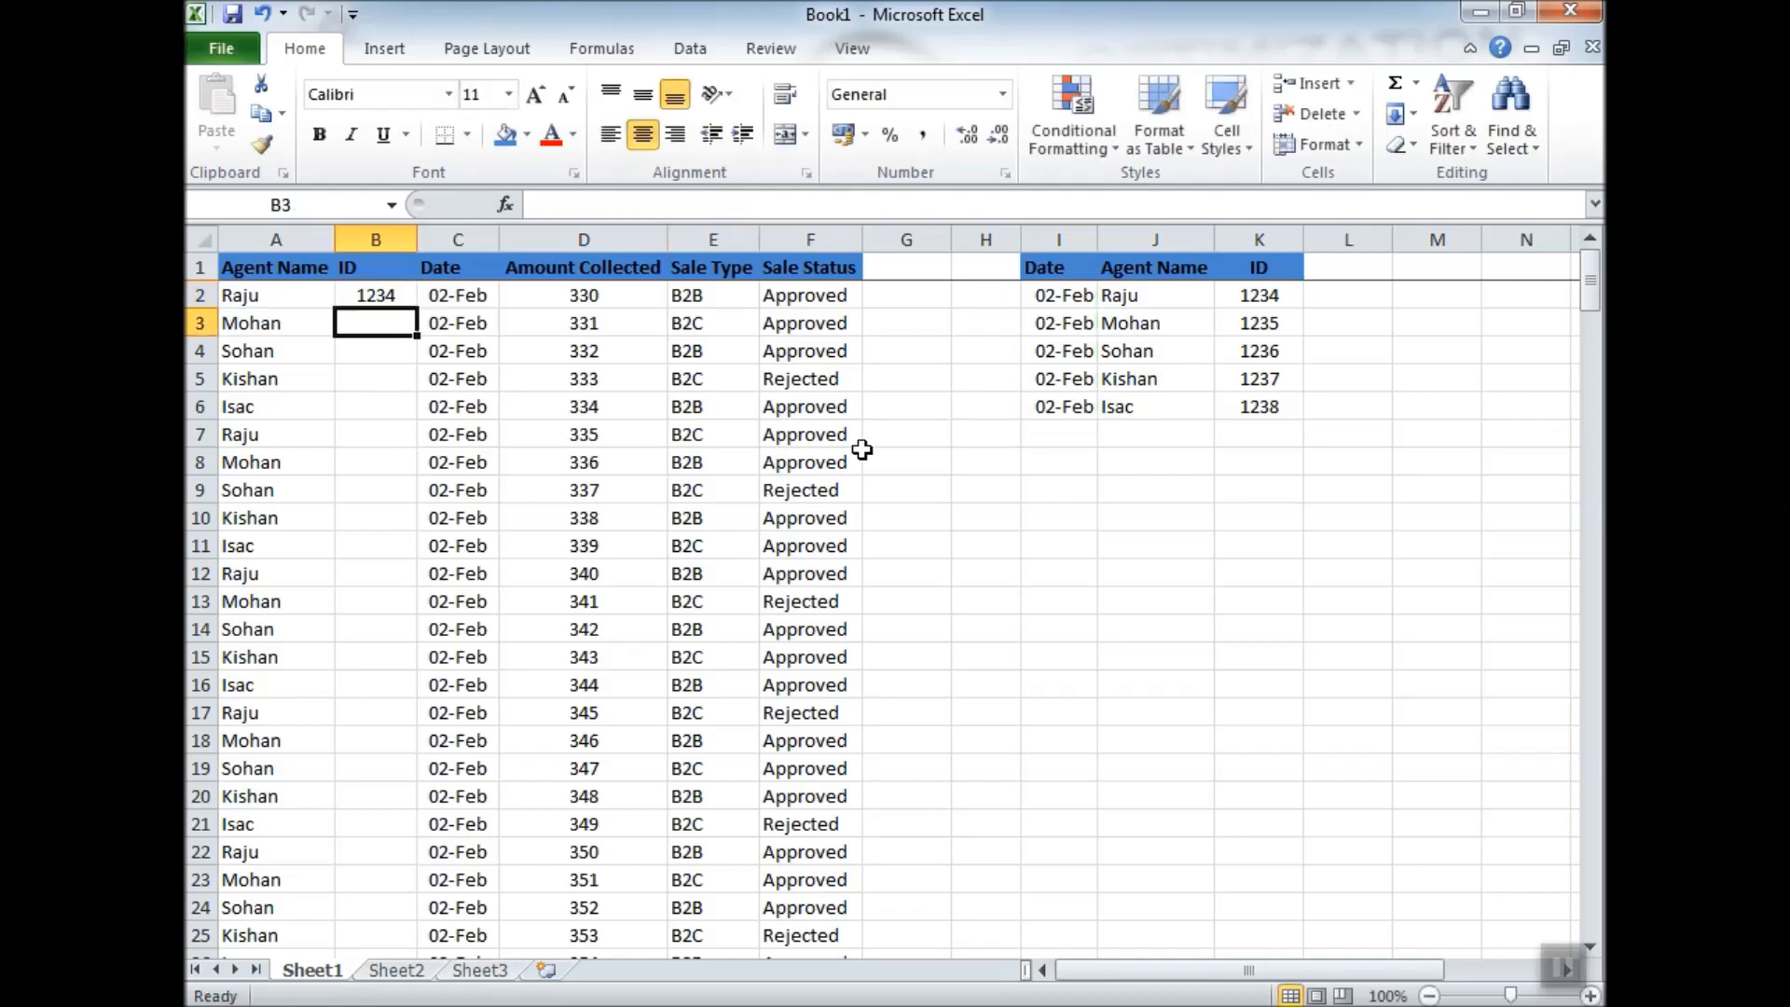
Copy the VLOOKUP formula from B2 down through B6 in the ID column.
key(Up)
key(ctrl+c)
key(shift+Down)
key(shift+Down)
key(shift+Down)
key(shift+Down)
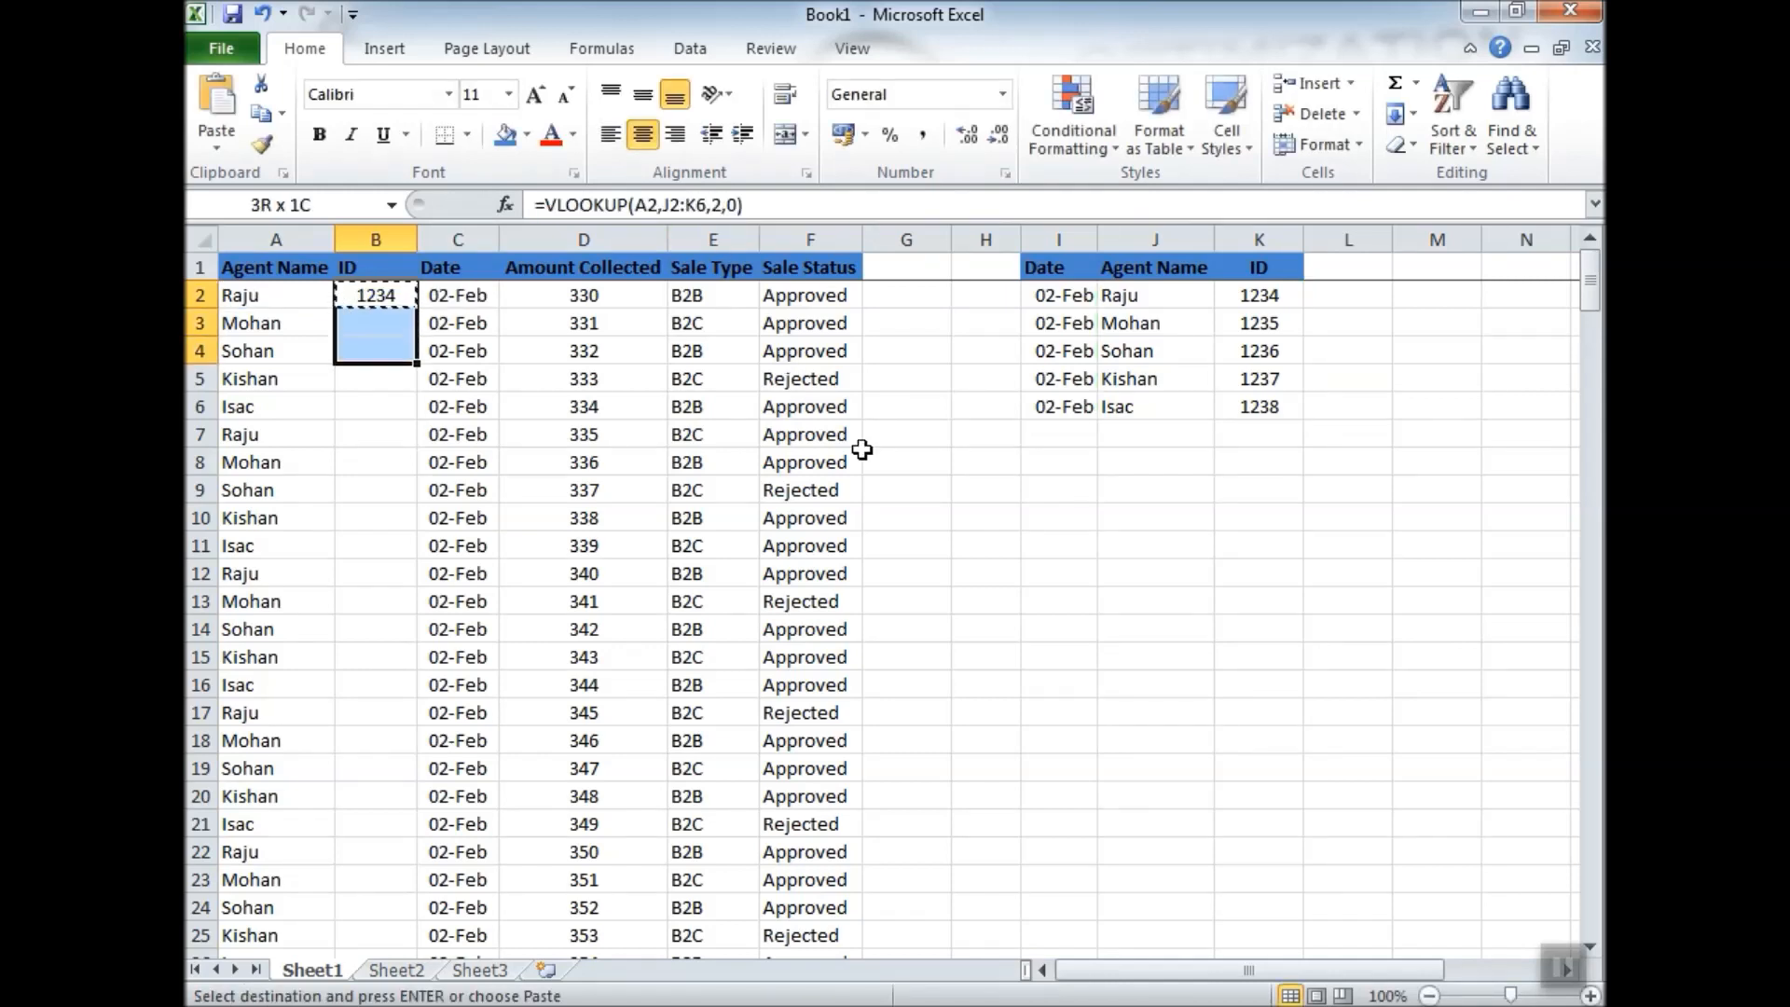
key(ctrl+v)
Copy the VLOOKUP formula from B6 into B7, B8 and B9.
key(Down)
key(Down)
key(Down)
key(Down)
key(ctrl+c)
key(Down)
key(ctrl+v)
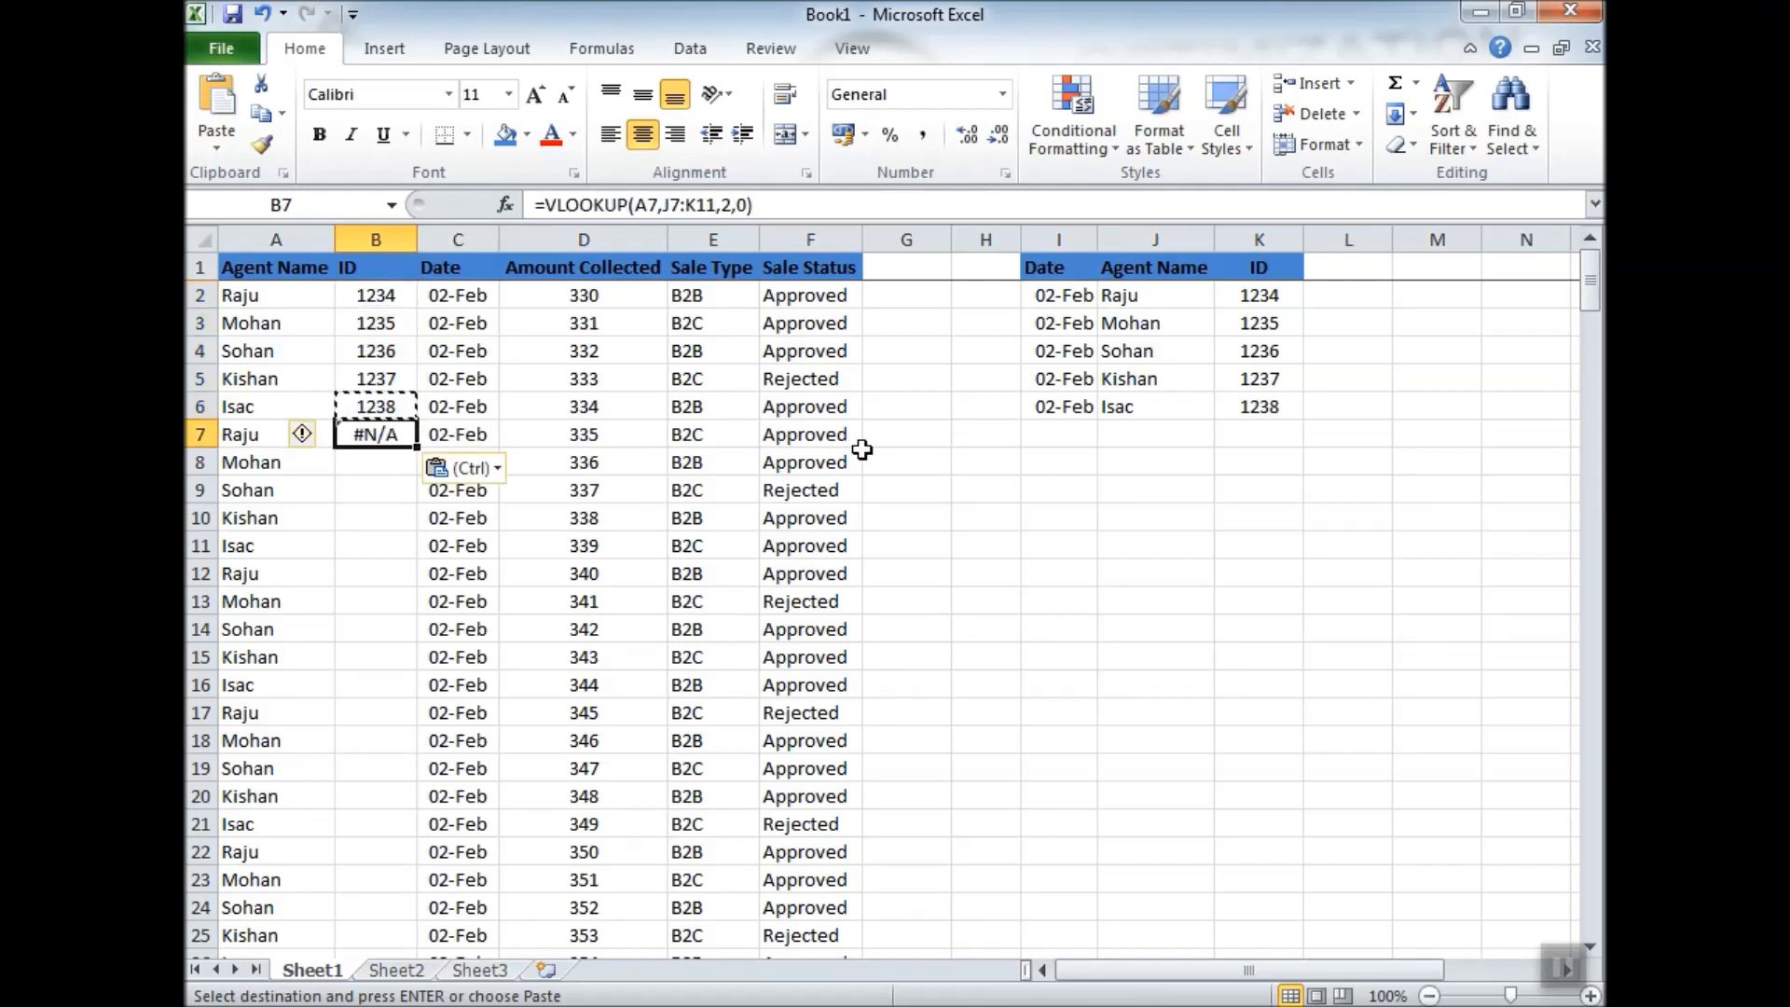
key(Down)
key(ctrl+v)
key(Down)
key(ctrl+v)
Compare the table array references in the VLOOKUP formulas of B7 and B2.
key(Down)
key(Up)
key(Up)
key(Up)
key(ctrl+Up)
key(Down)
key(ctrl+Down)
key(Up)
key(Up)
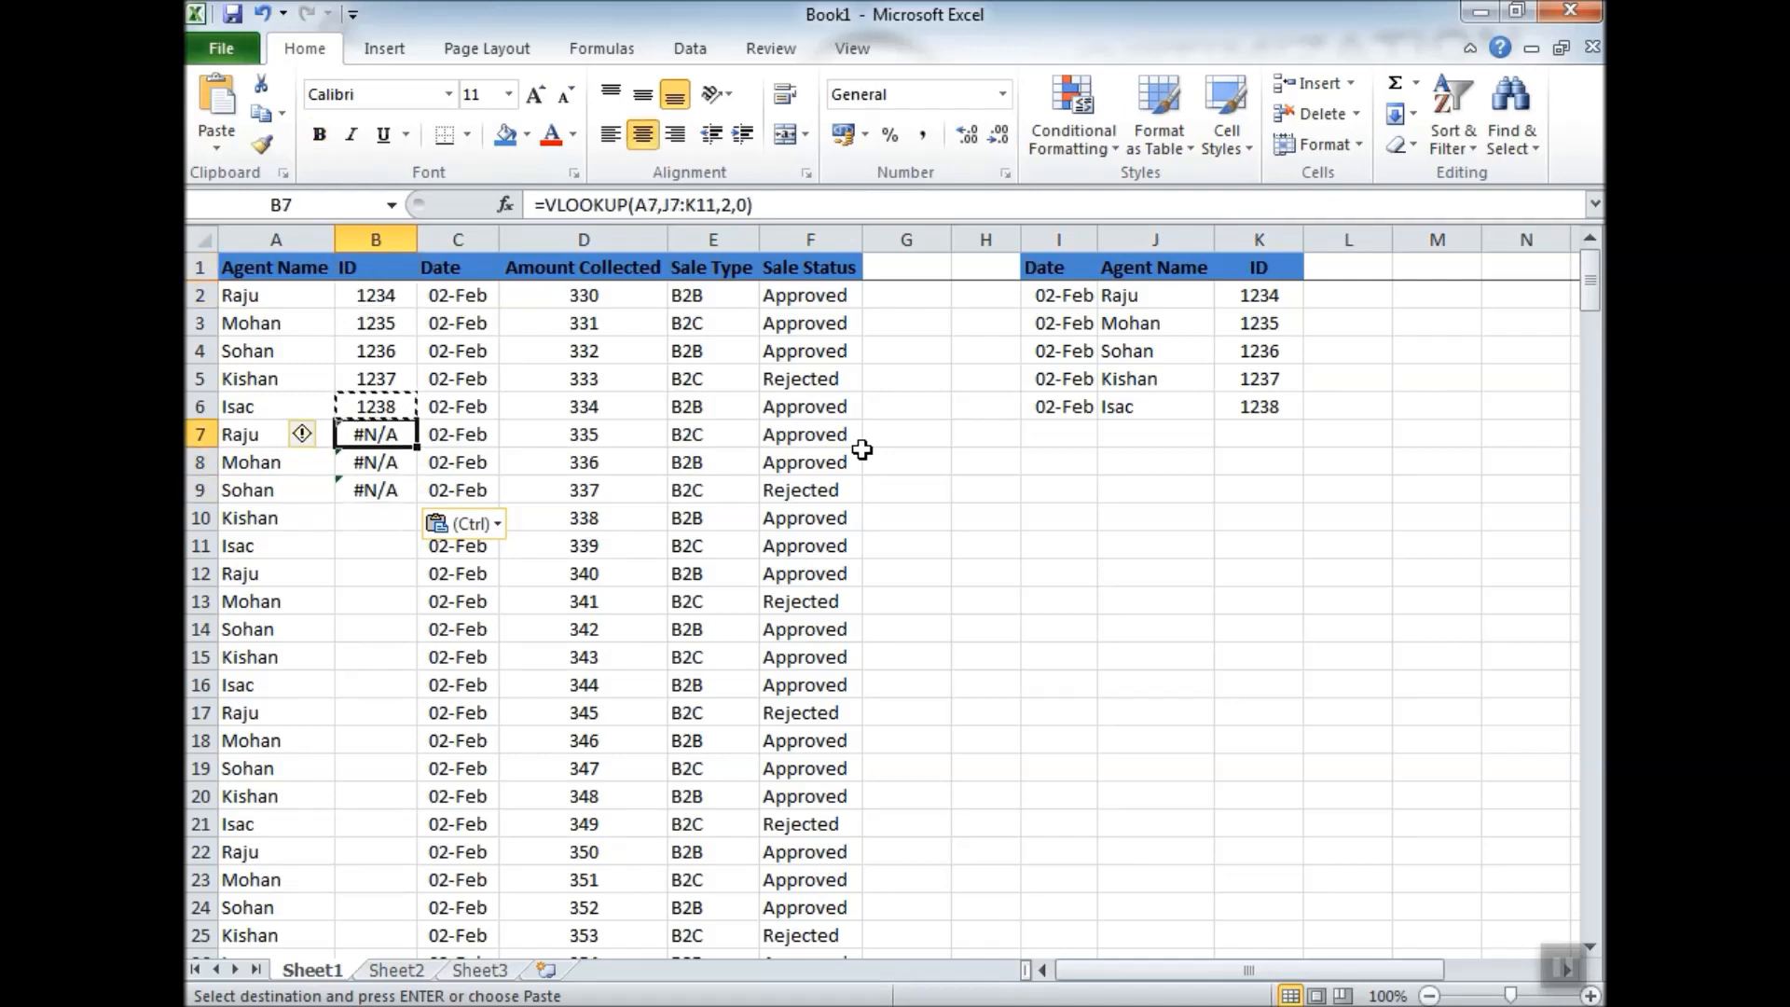
key(F2)
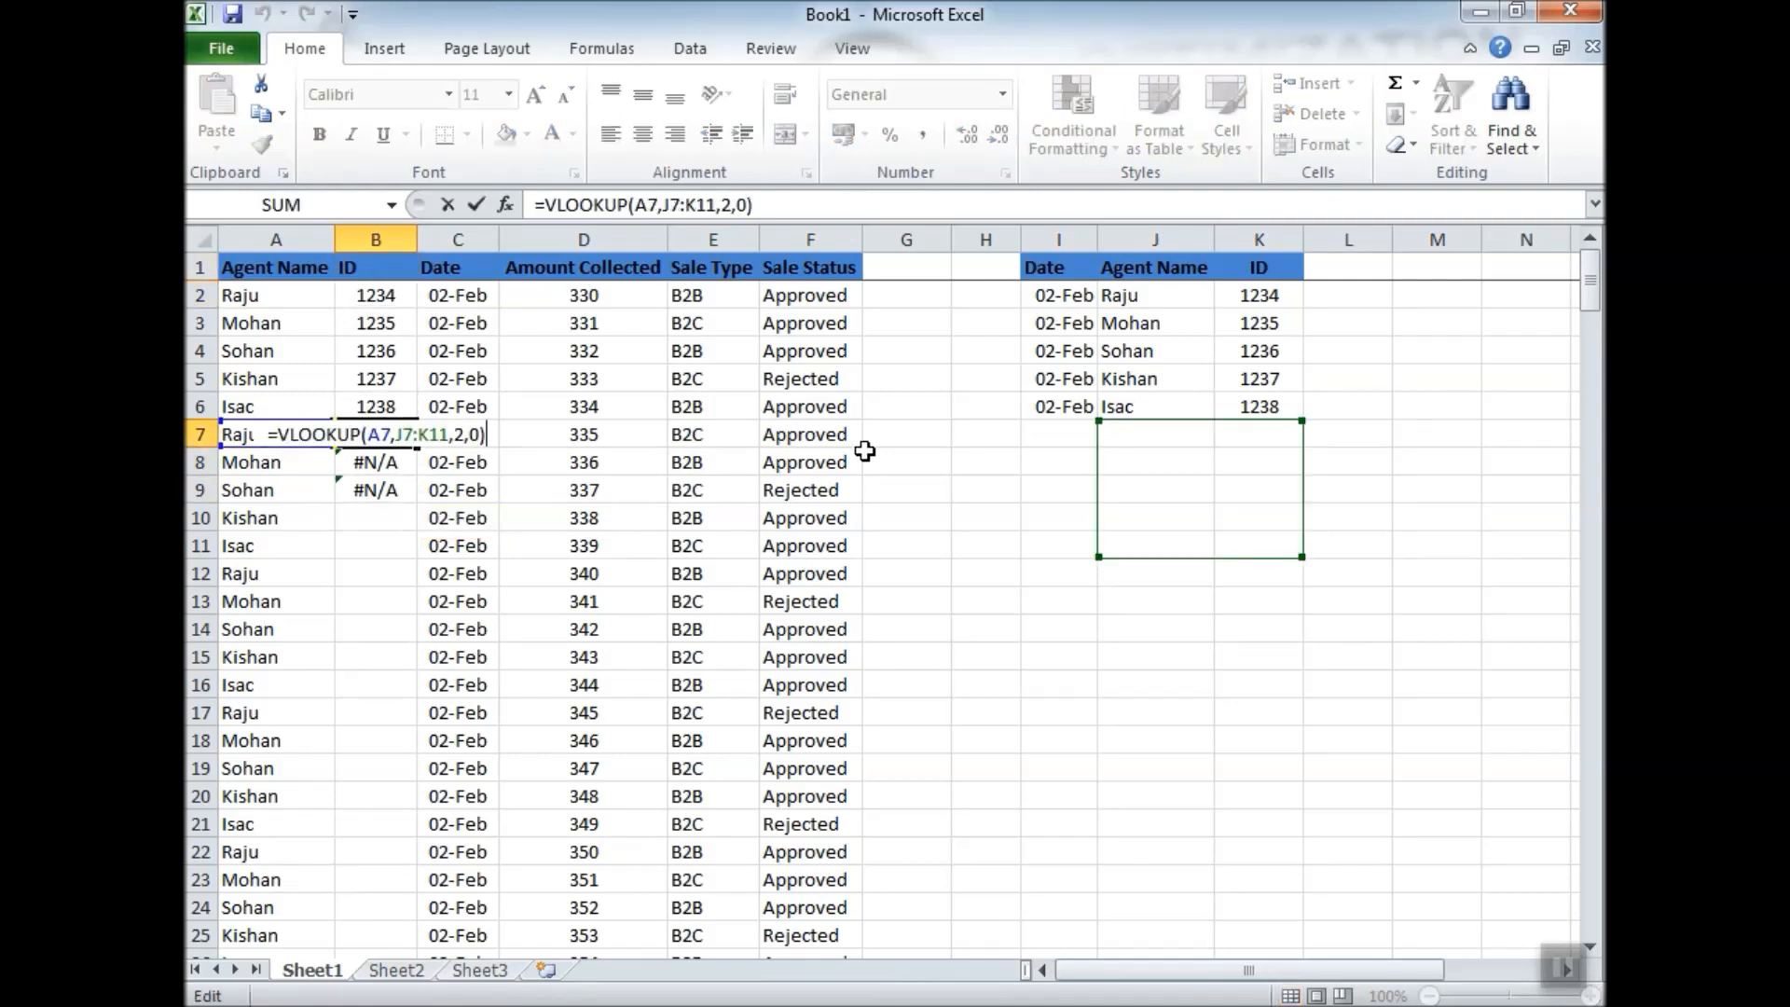
key(Escape)
click(387, 298)
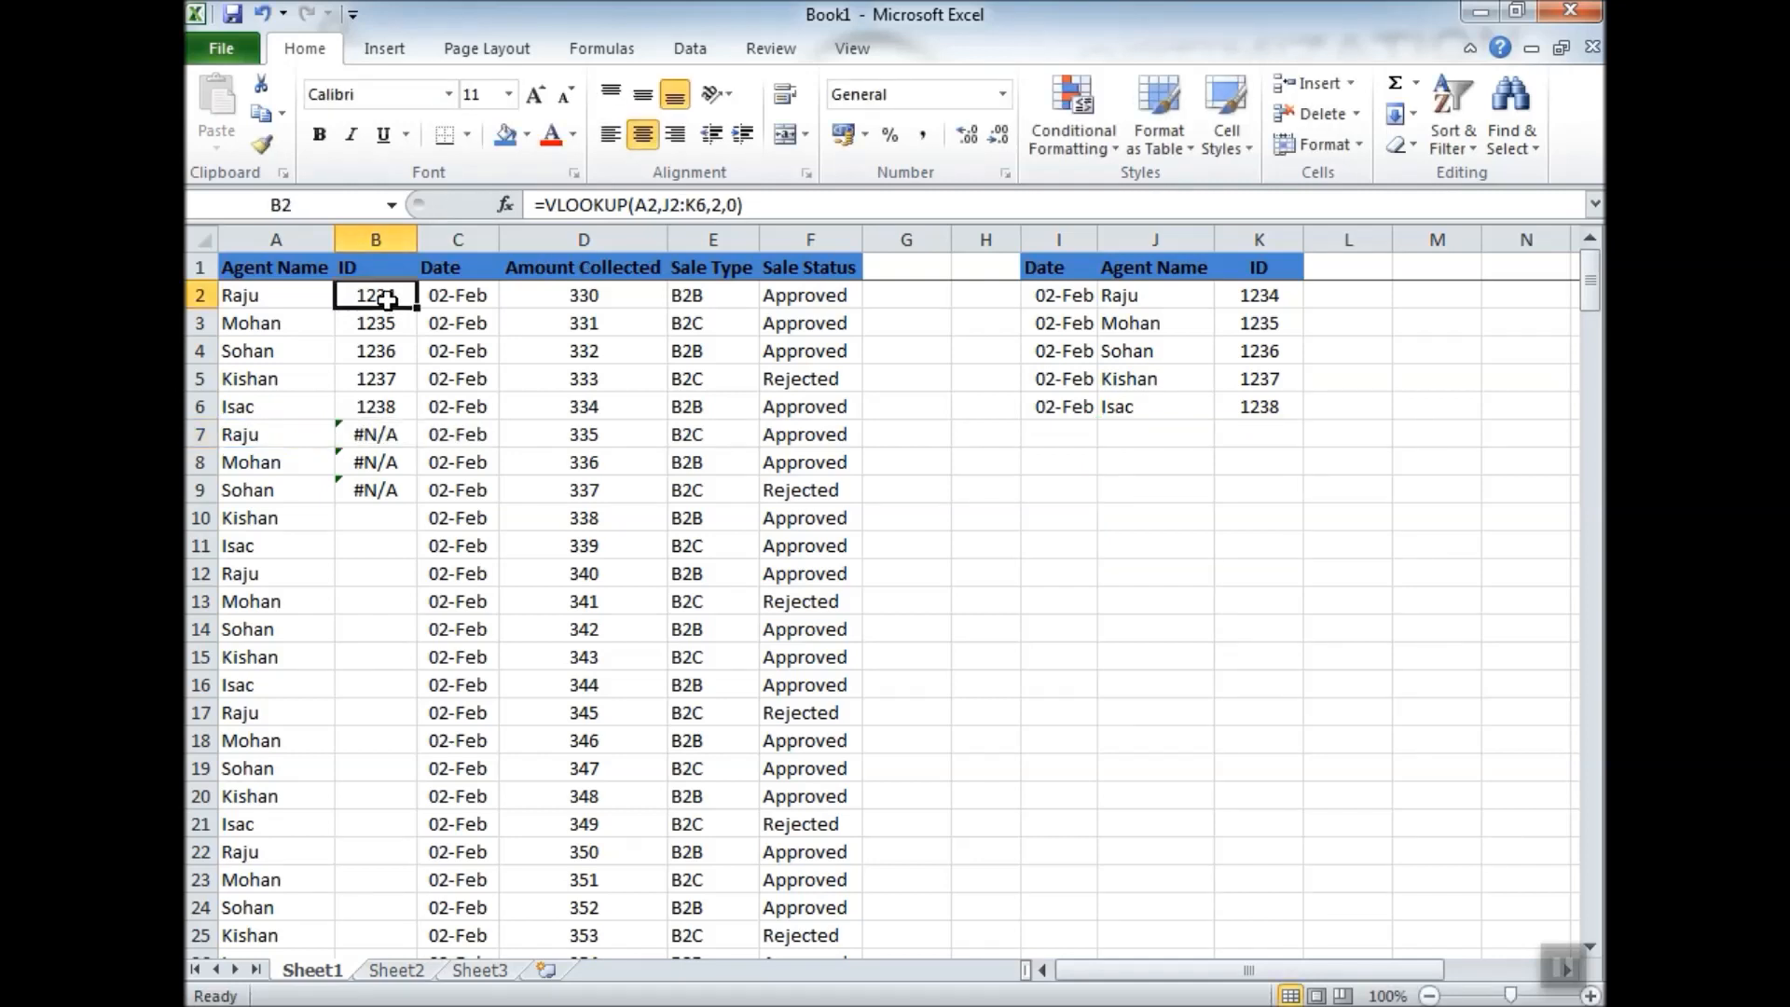
double_click(389, 299)
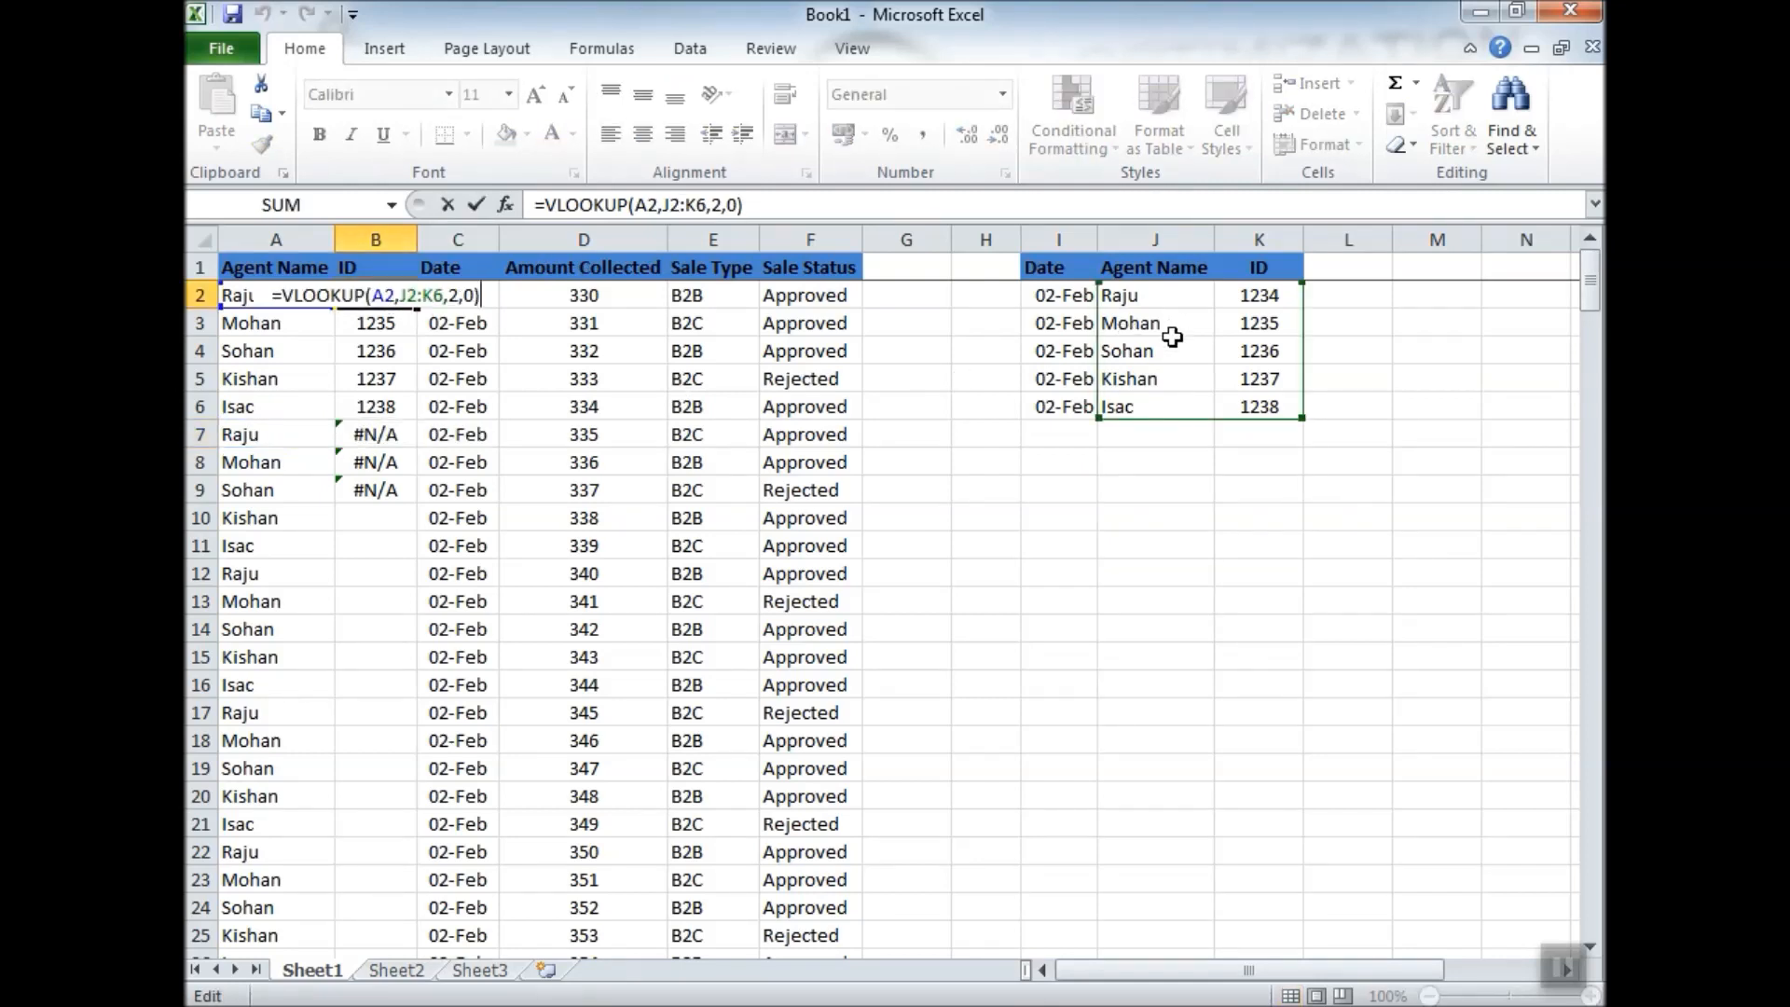
click(398, 436)
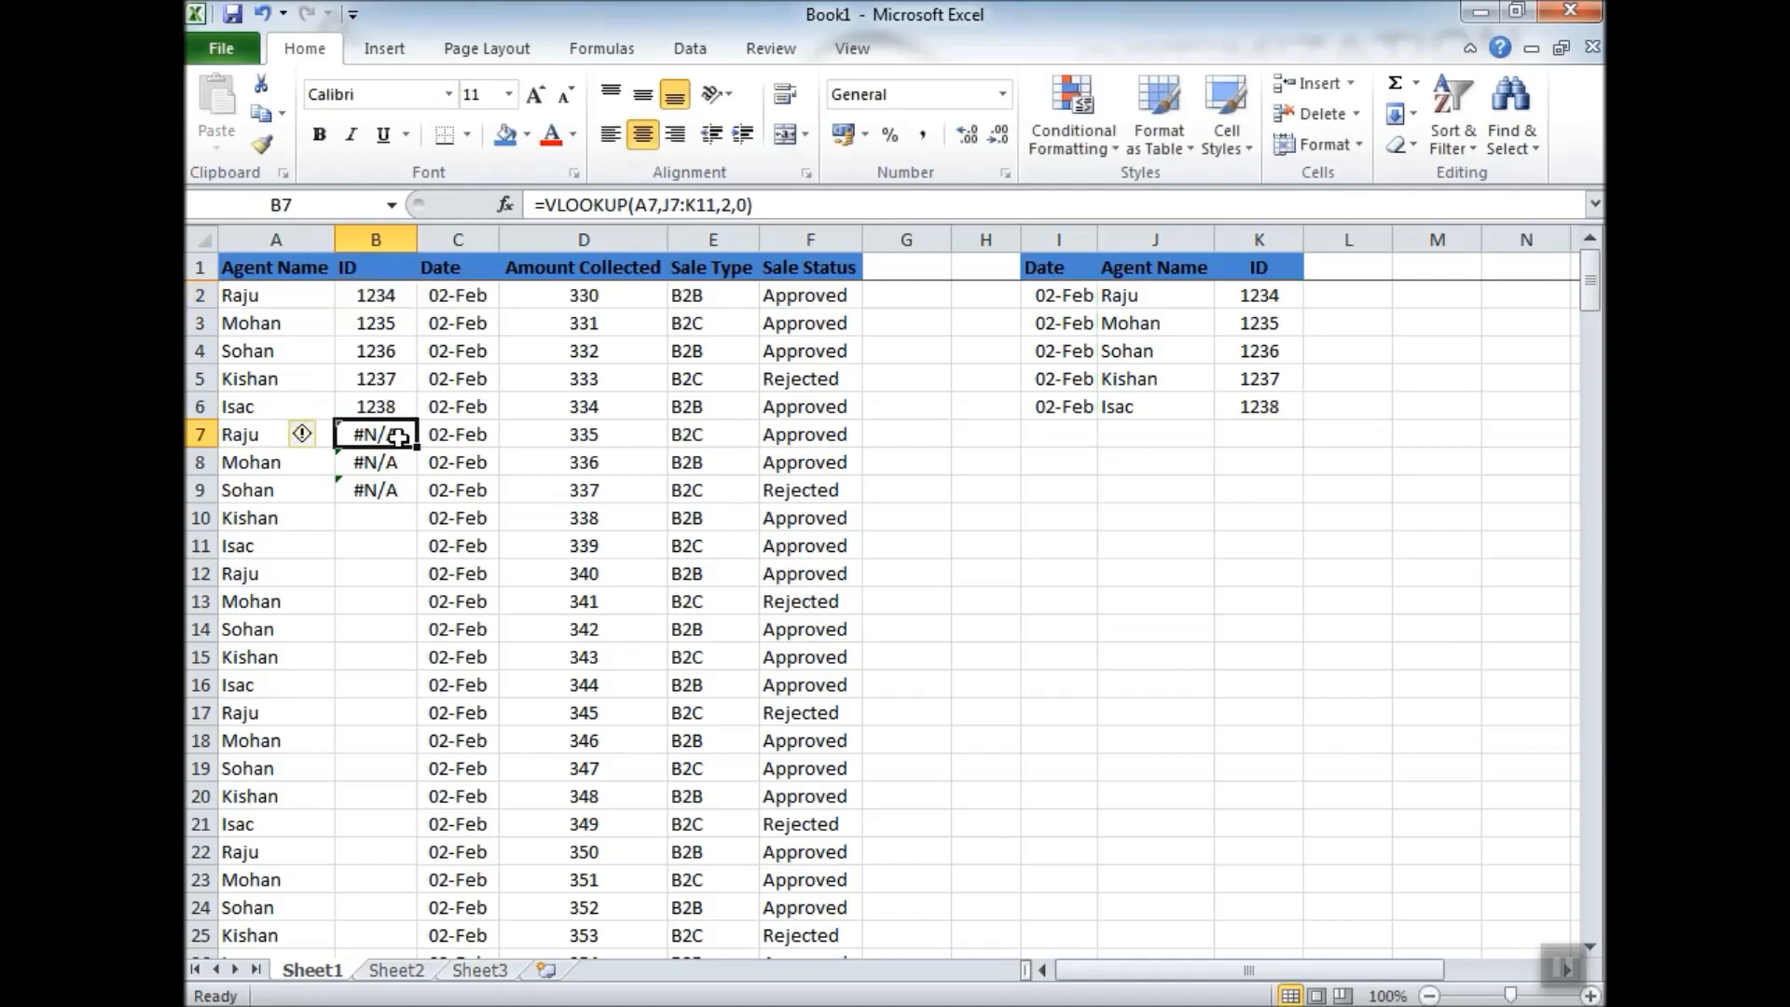
double_click(398, 437)
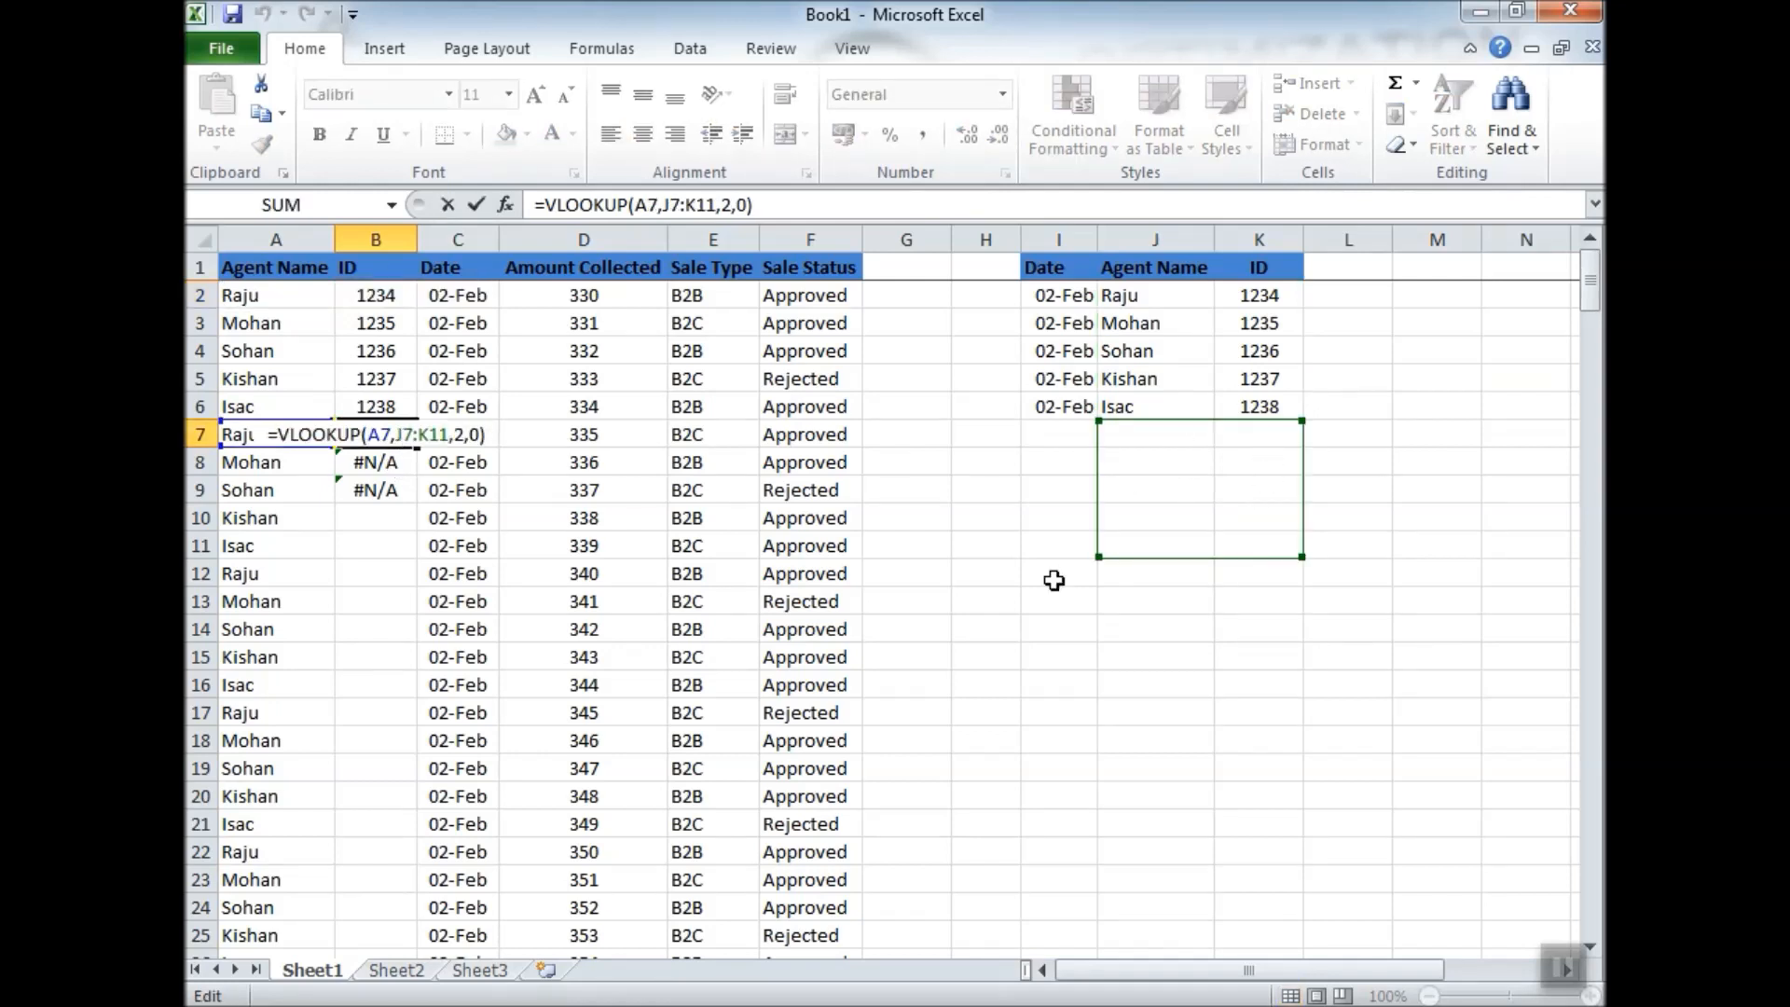
key(Escape)
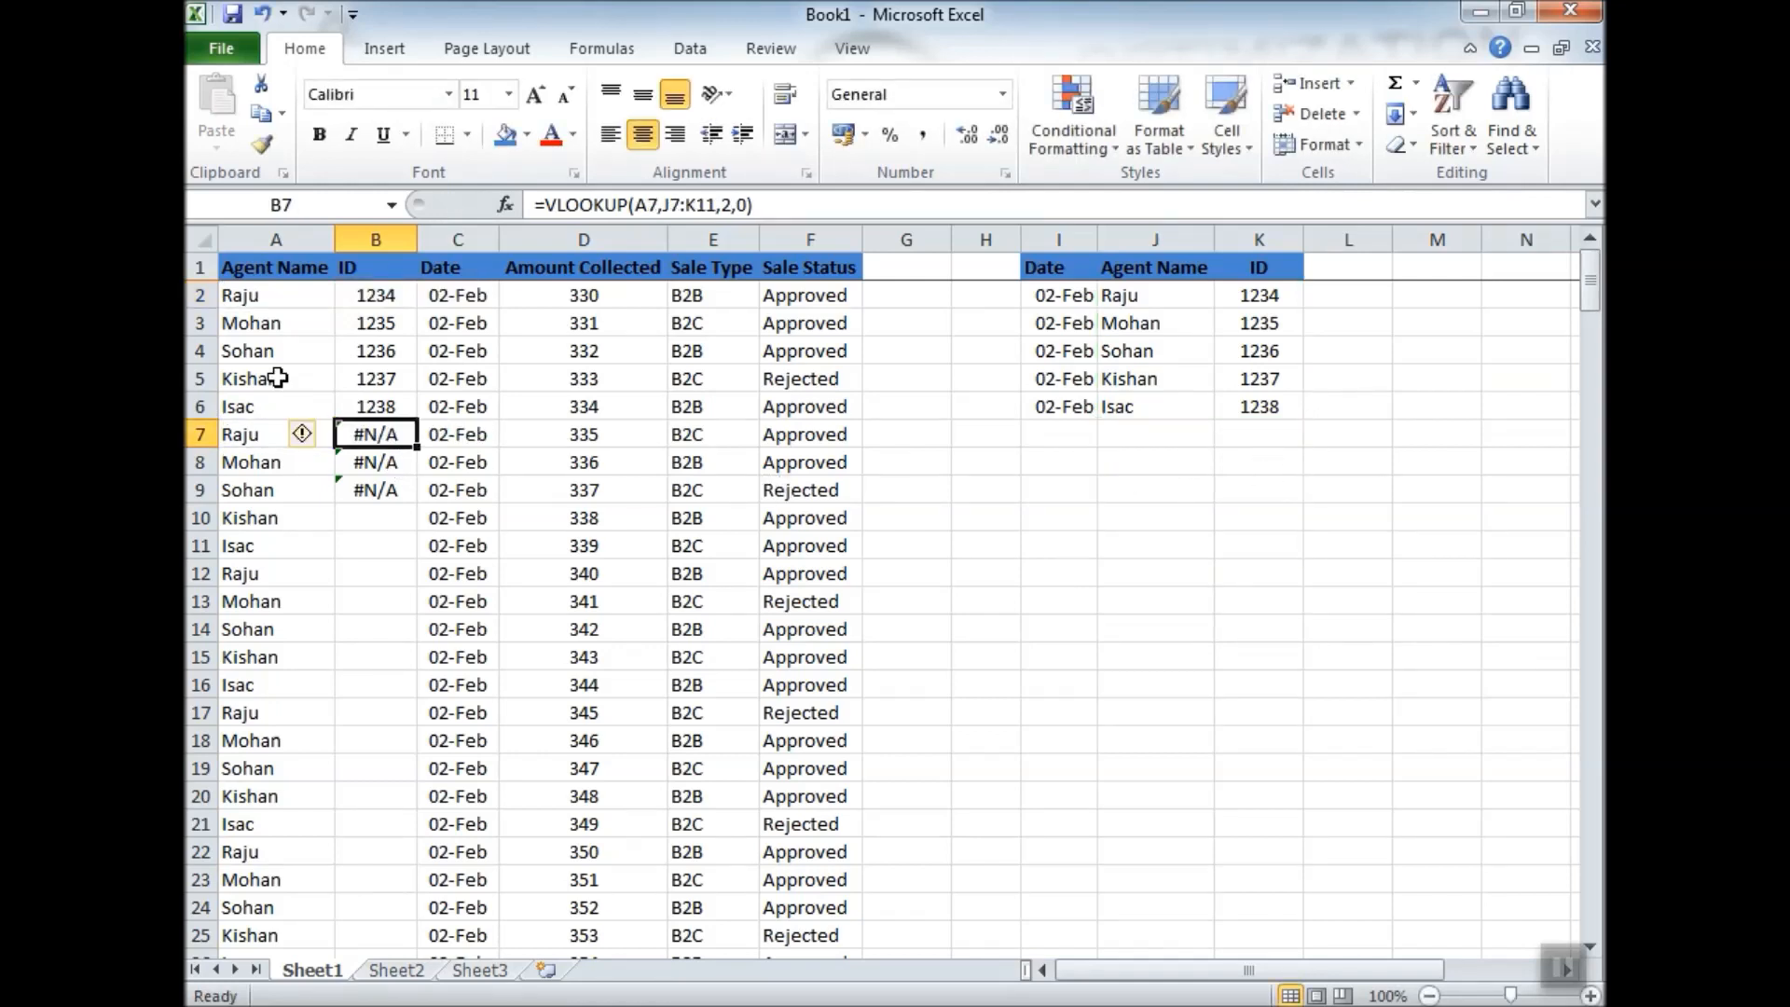
Clear the VLOOKUP formulas from B2:B9 in the ID column.
click(373, 295)
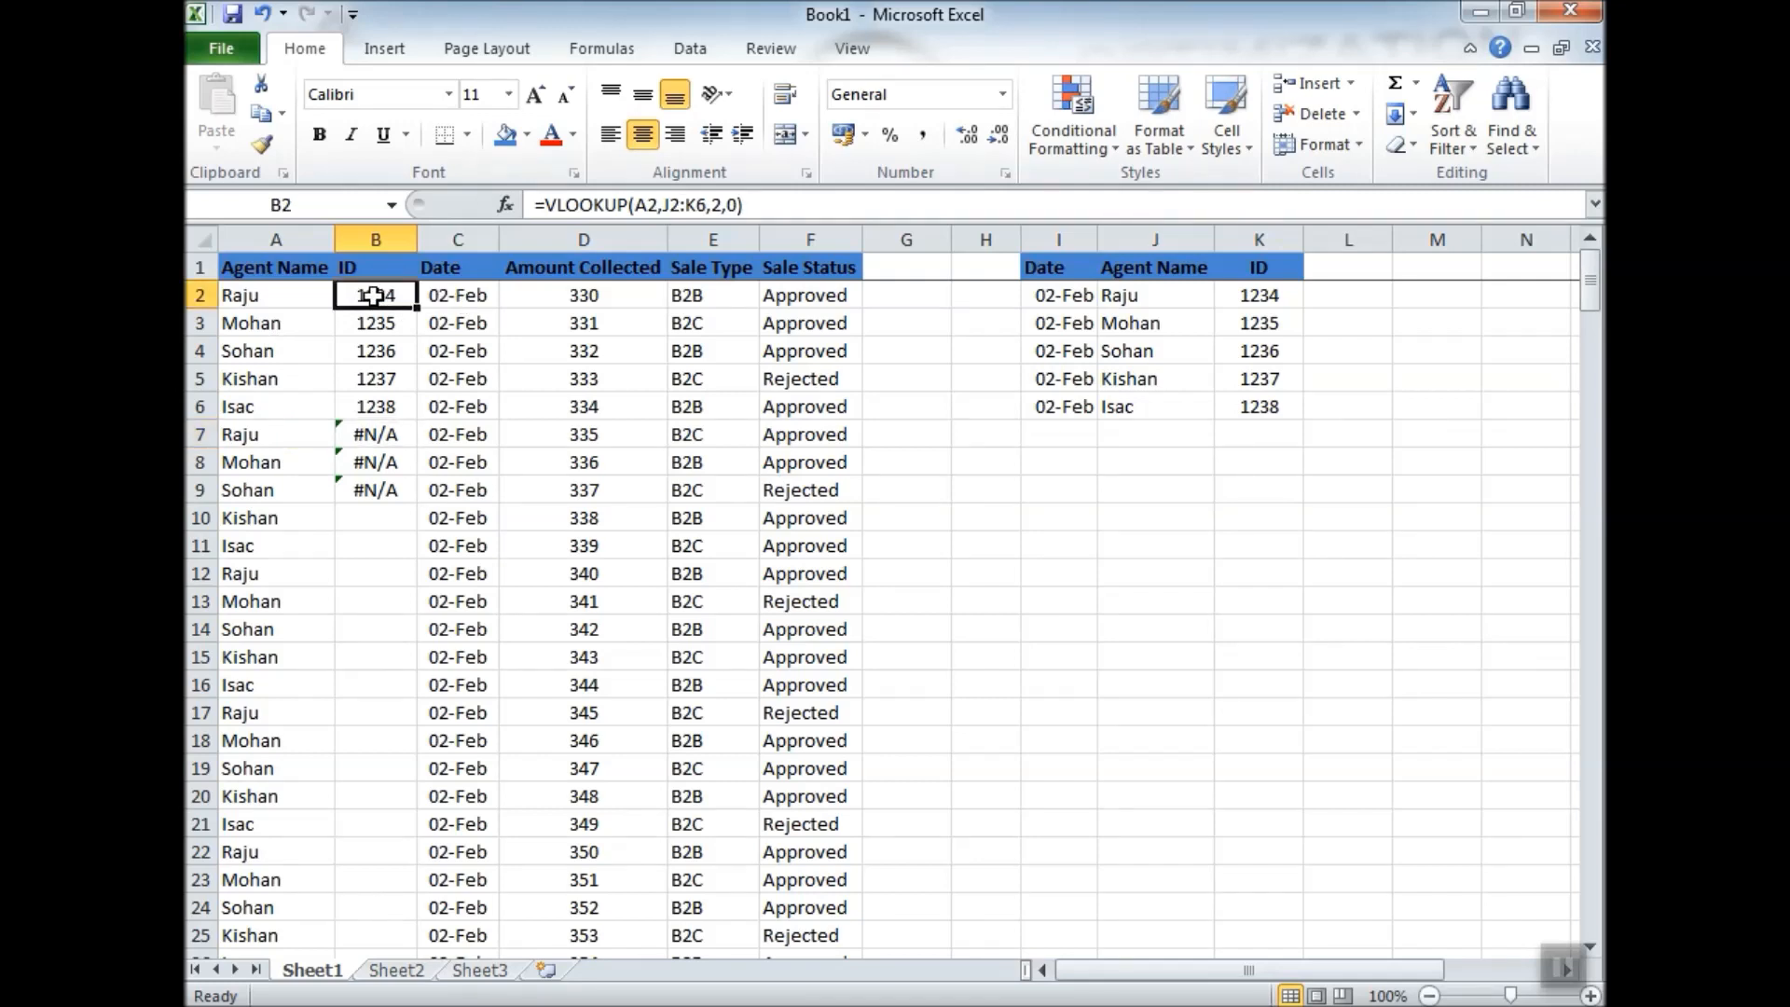
text(=)
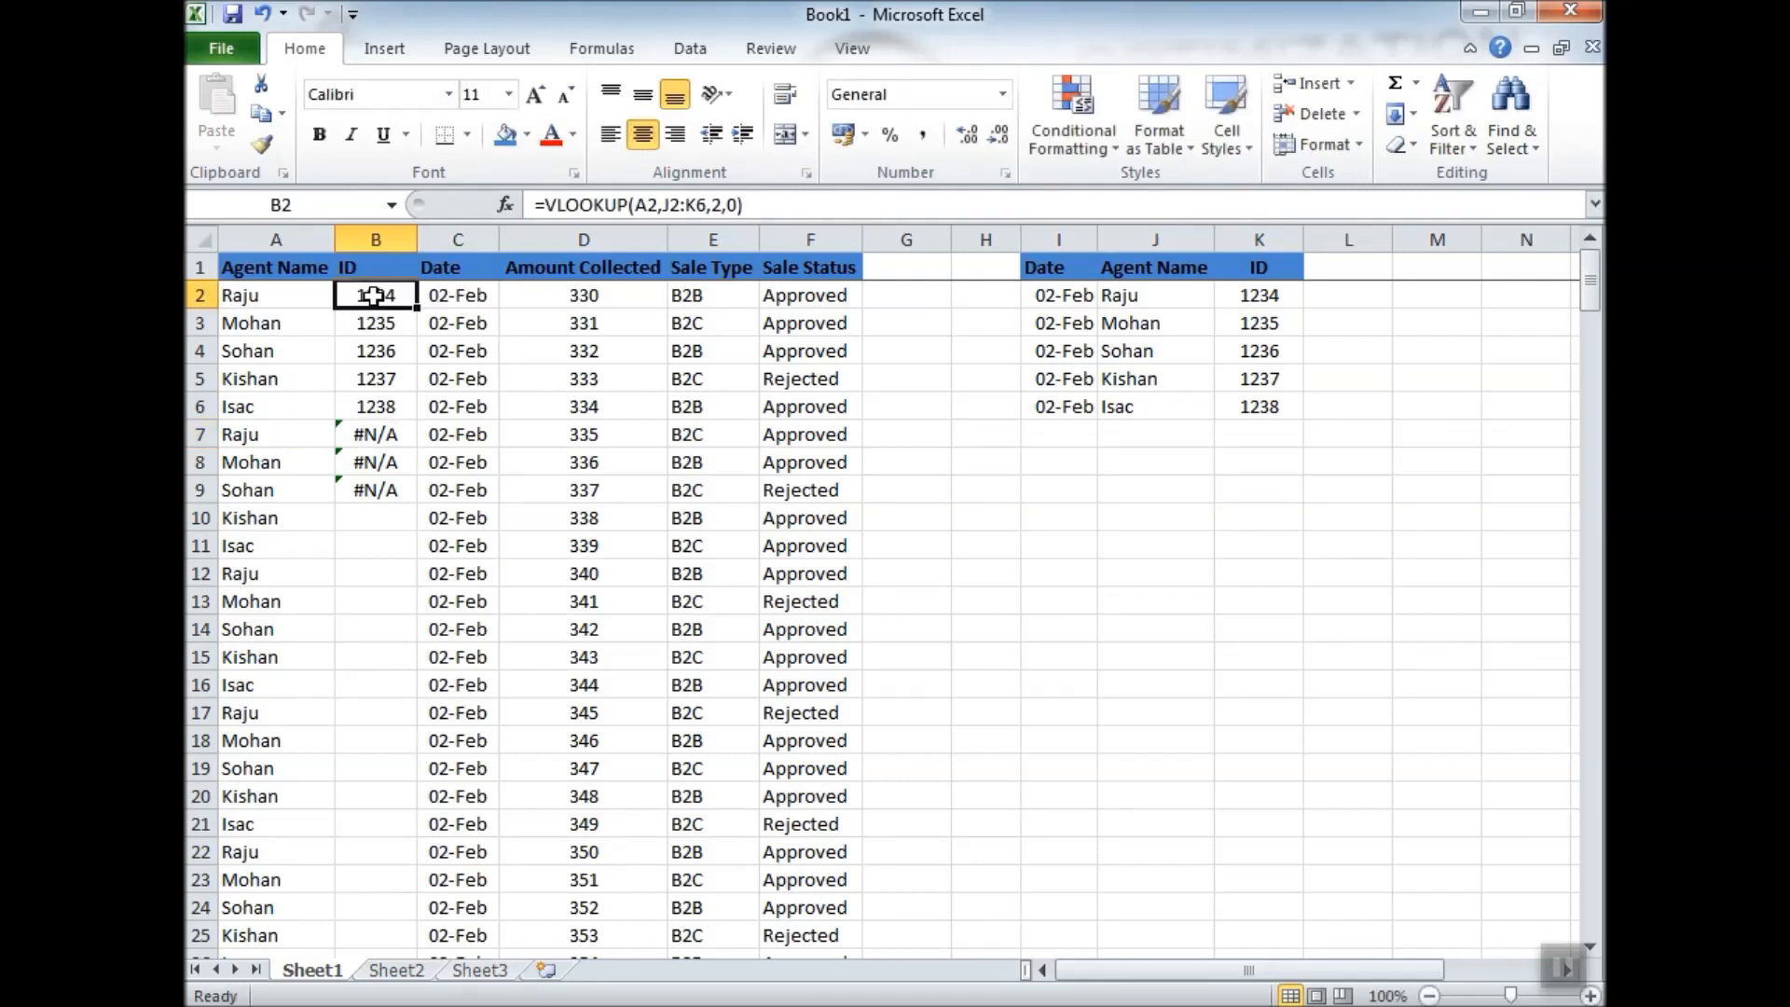
key(Down)
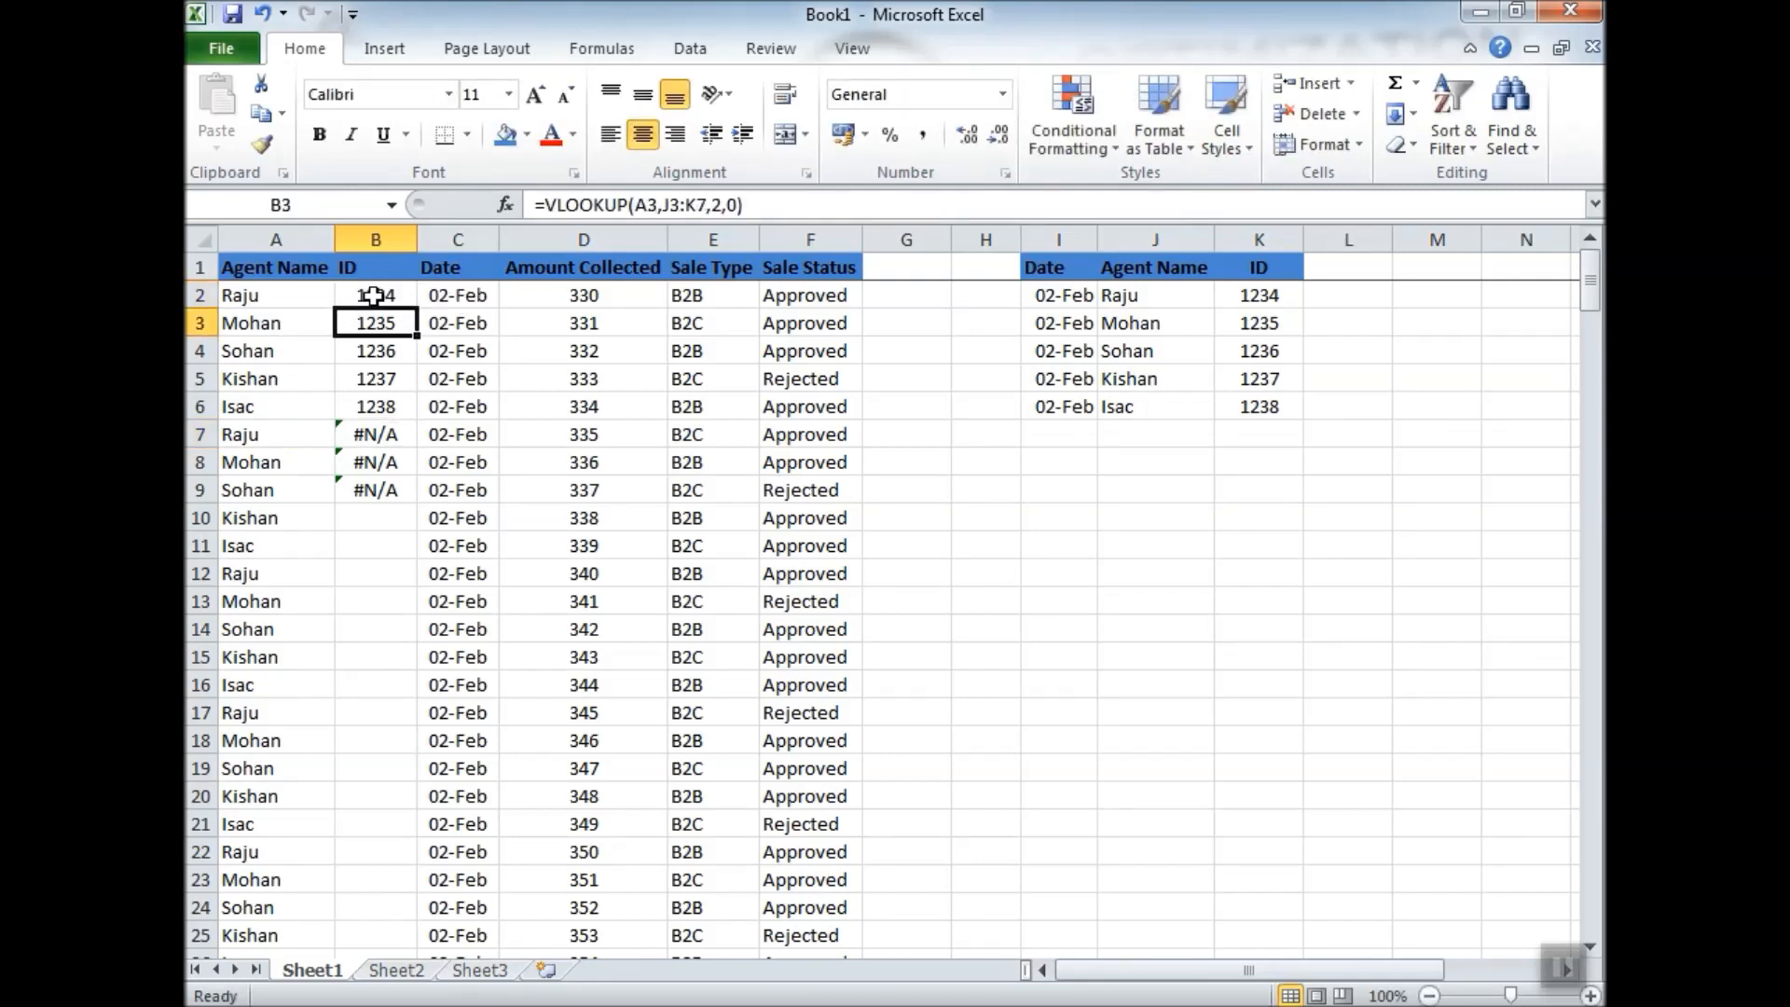
click(373, 296)
key(ctrl+shift+Down)
key(Delete)
Enter =VLOOKUP(A:A,J:K,2,0) in B2, using whole columns for the lookup value and table array.
click(376, 295)
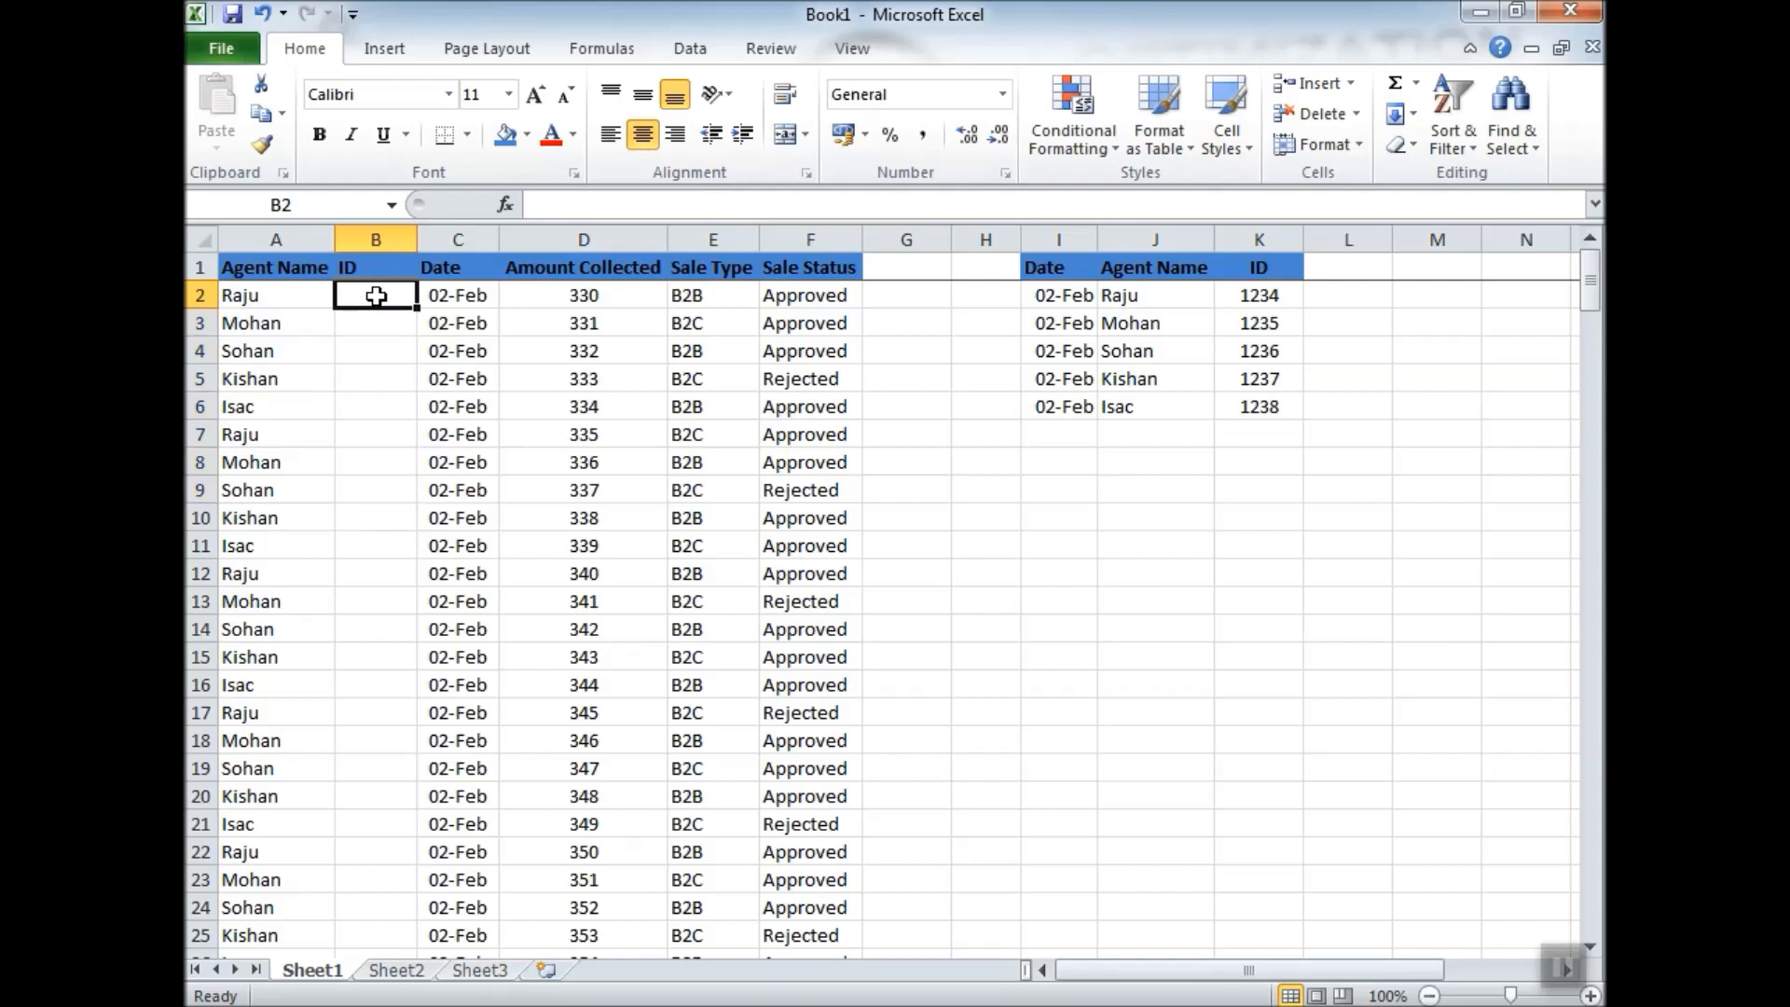
text(=vl)
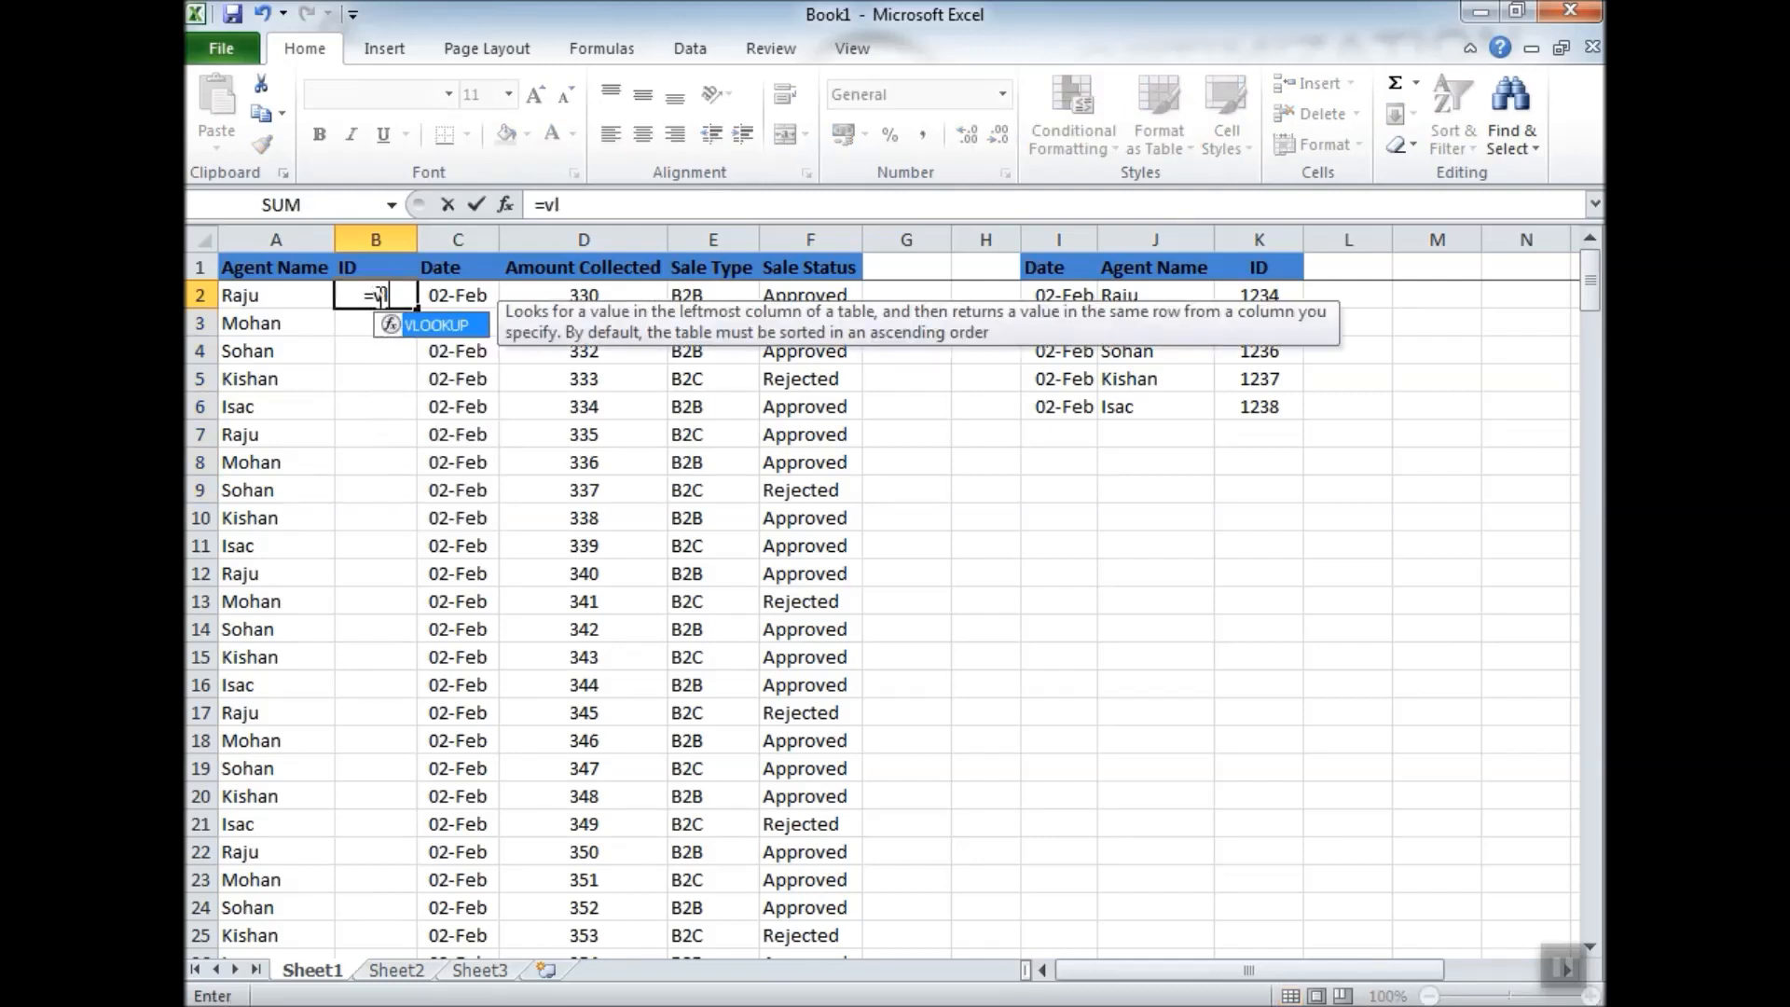
key(Tab)
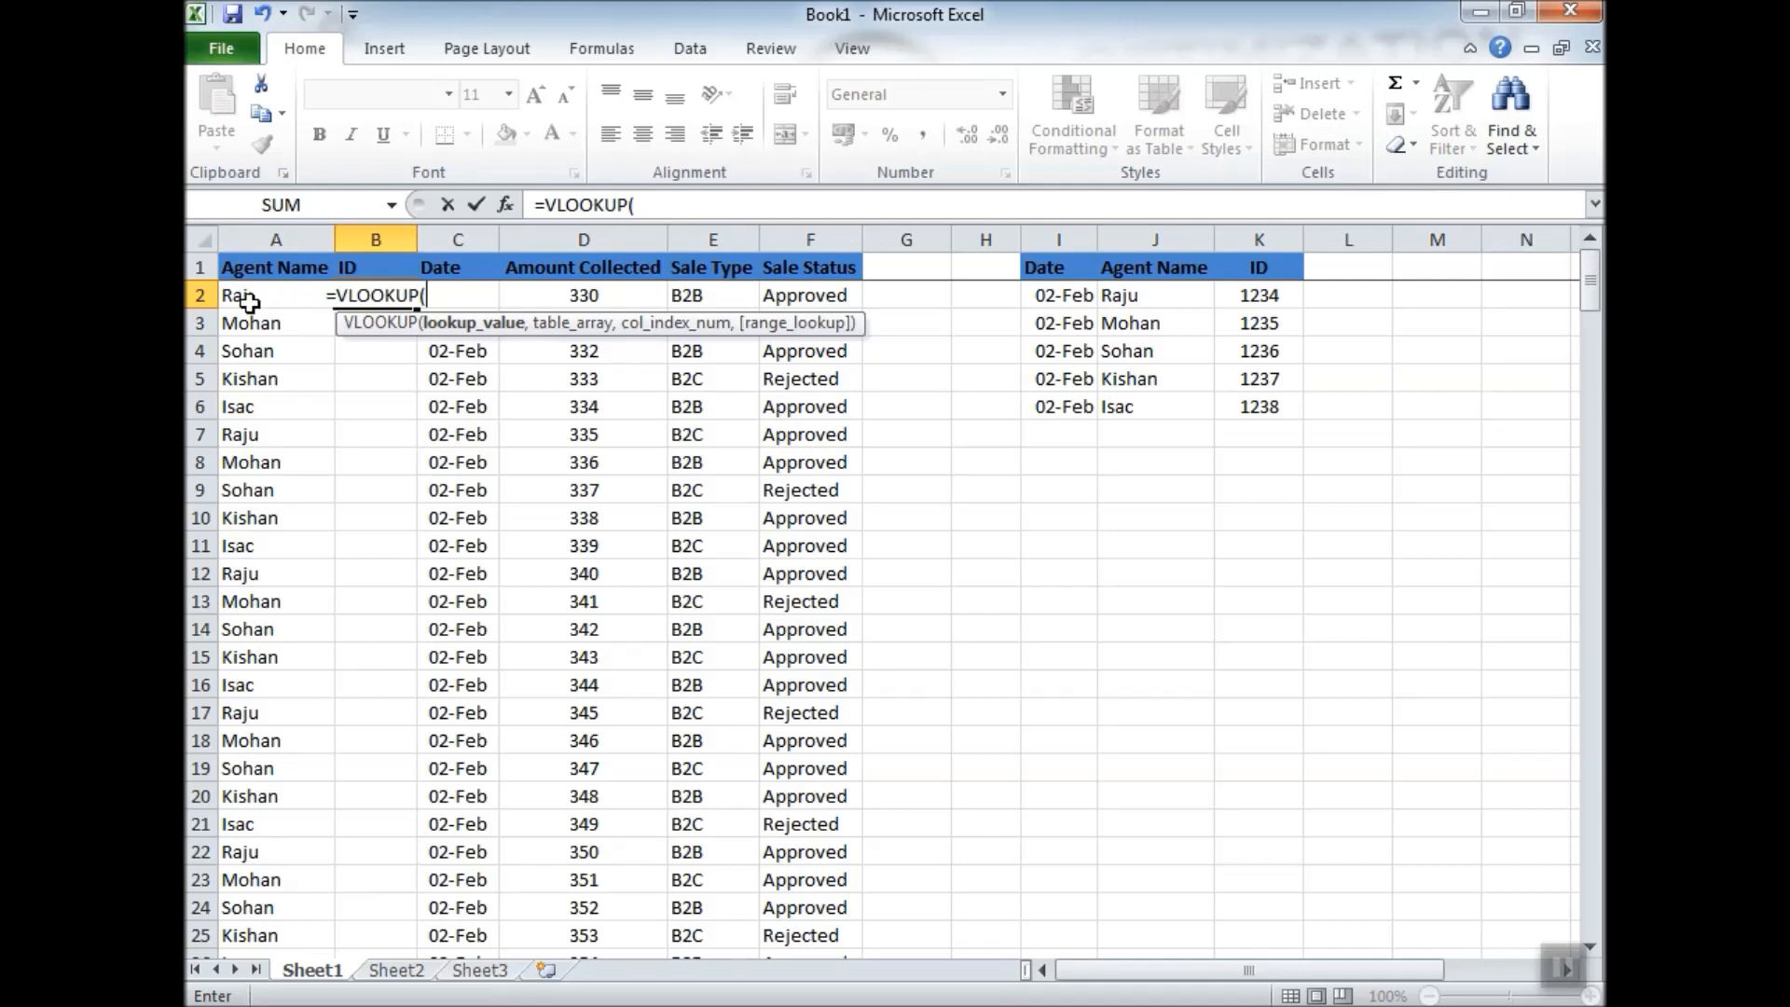
click(263, 240)
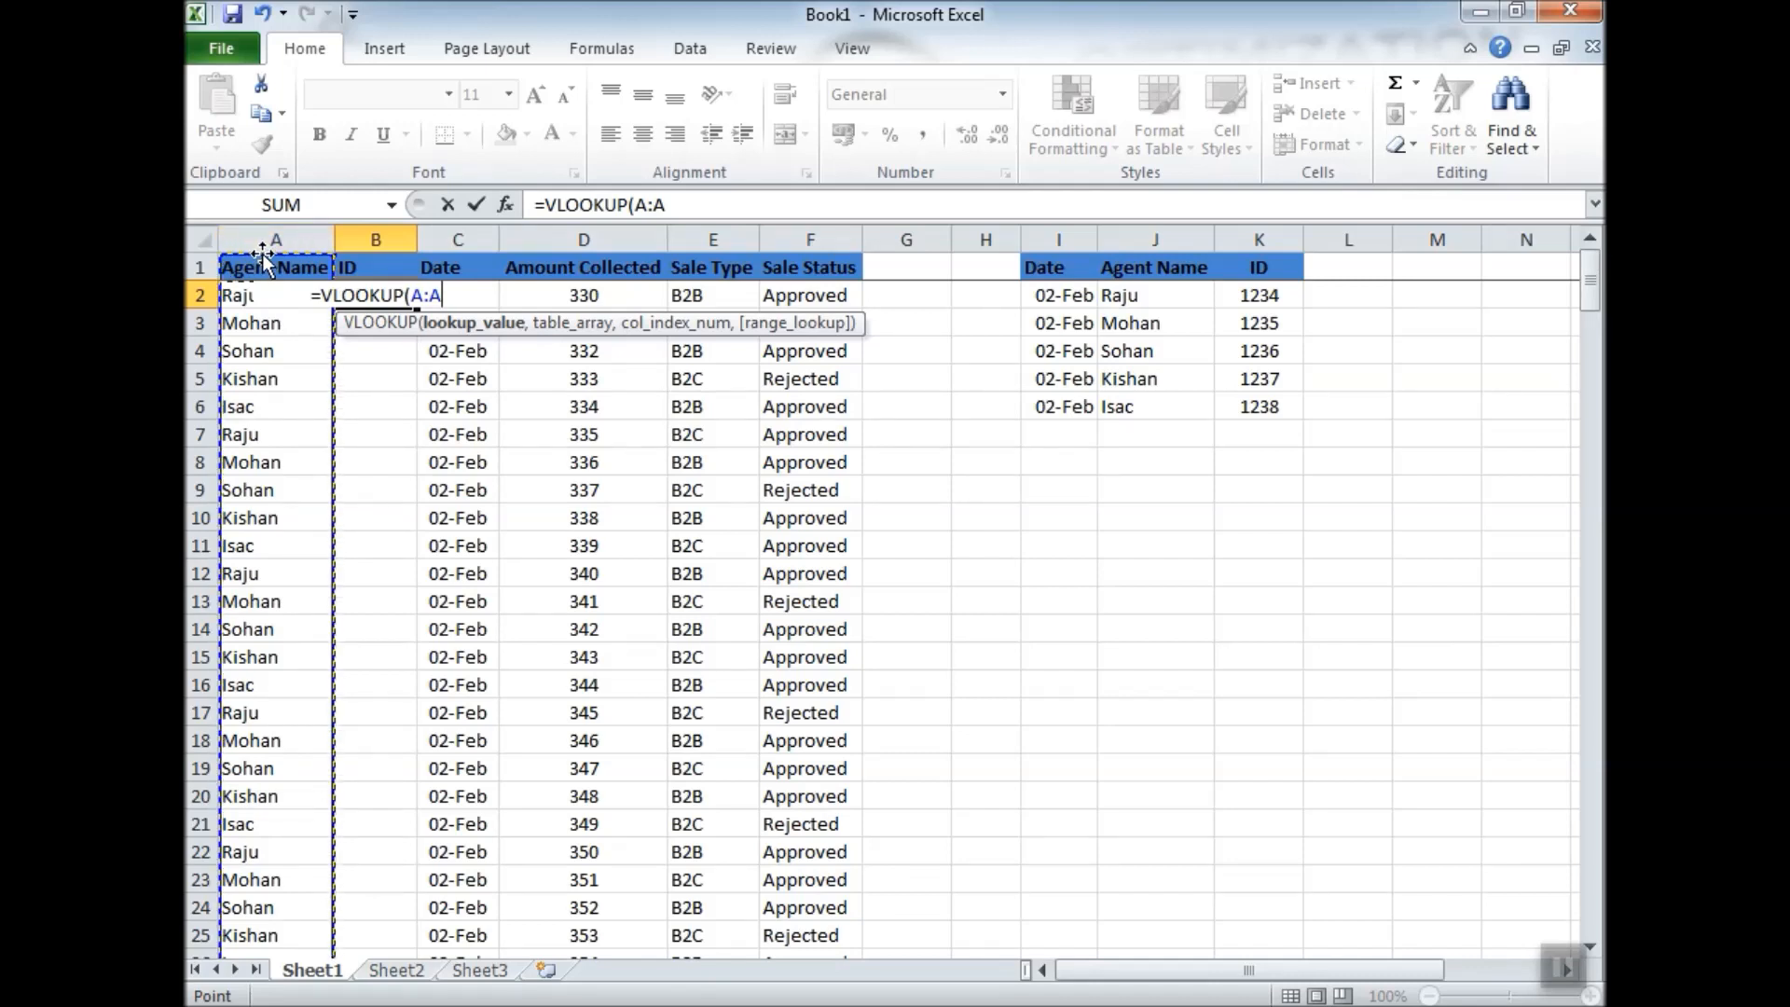
text(,)
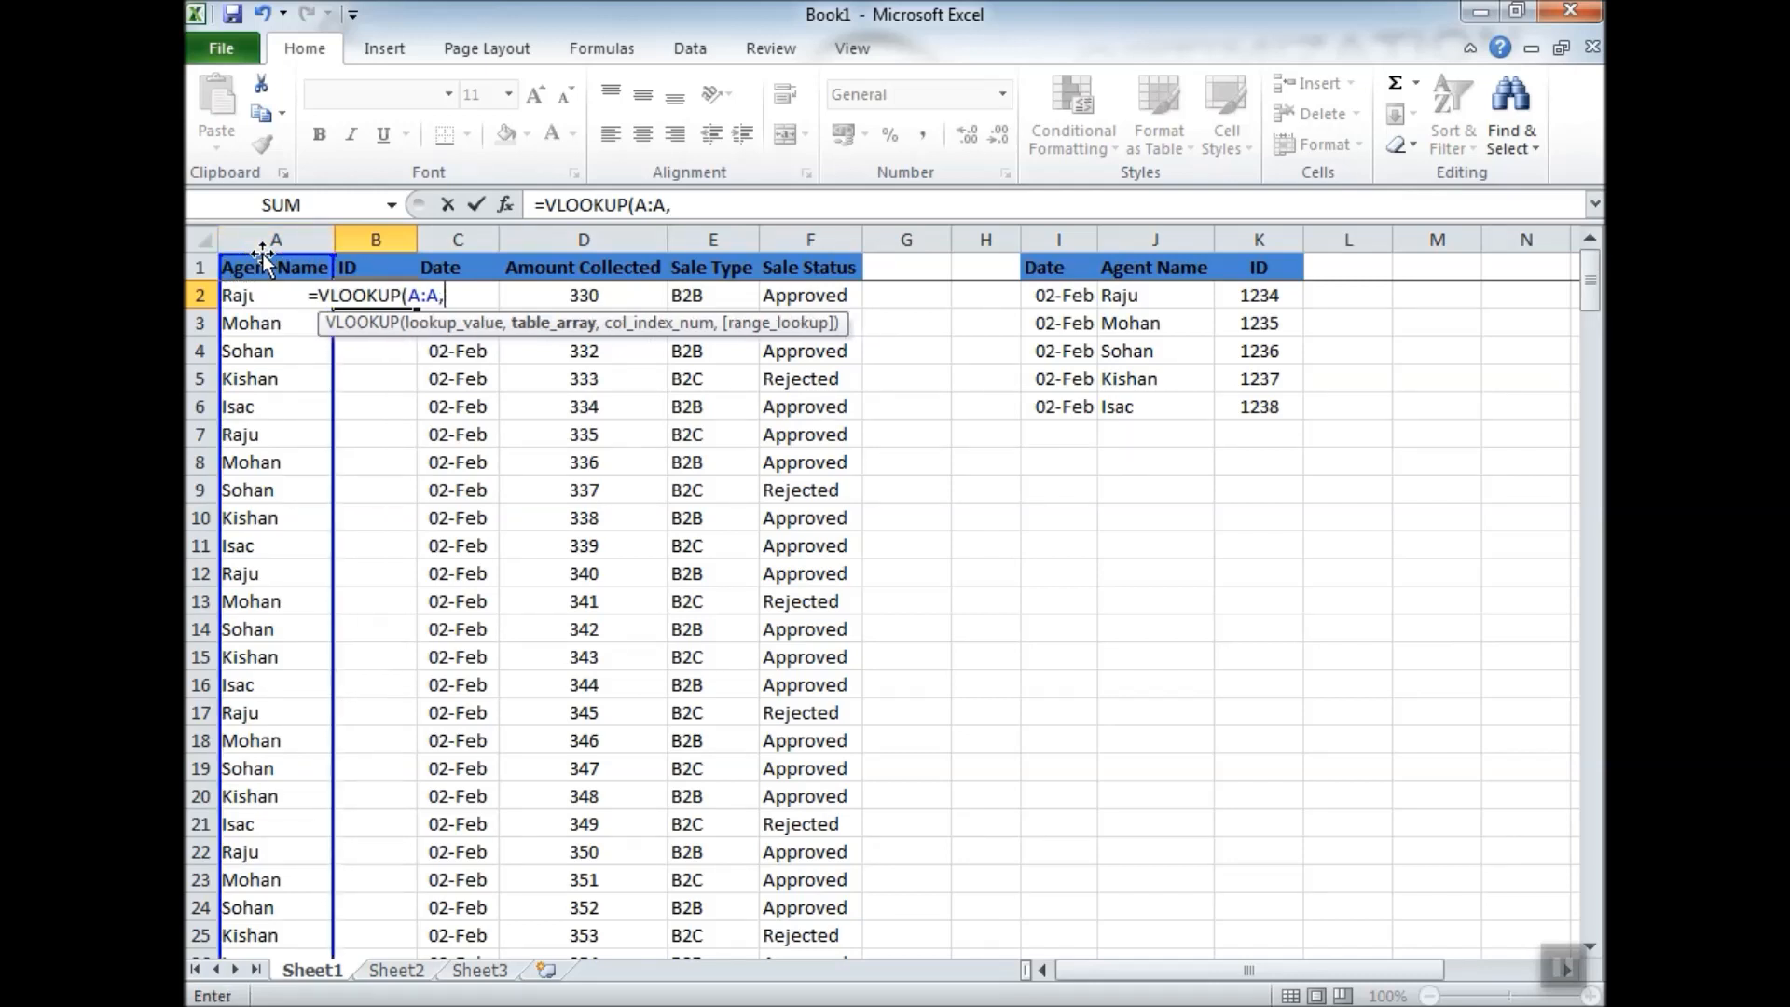
drag(1116, 235, 1224, 228)
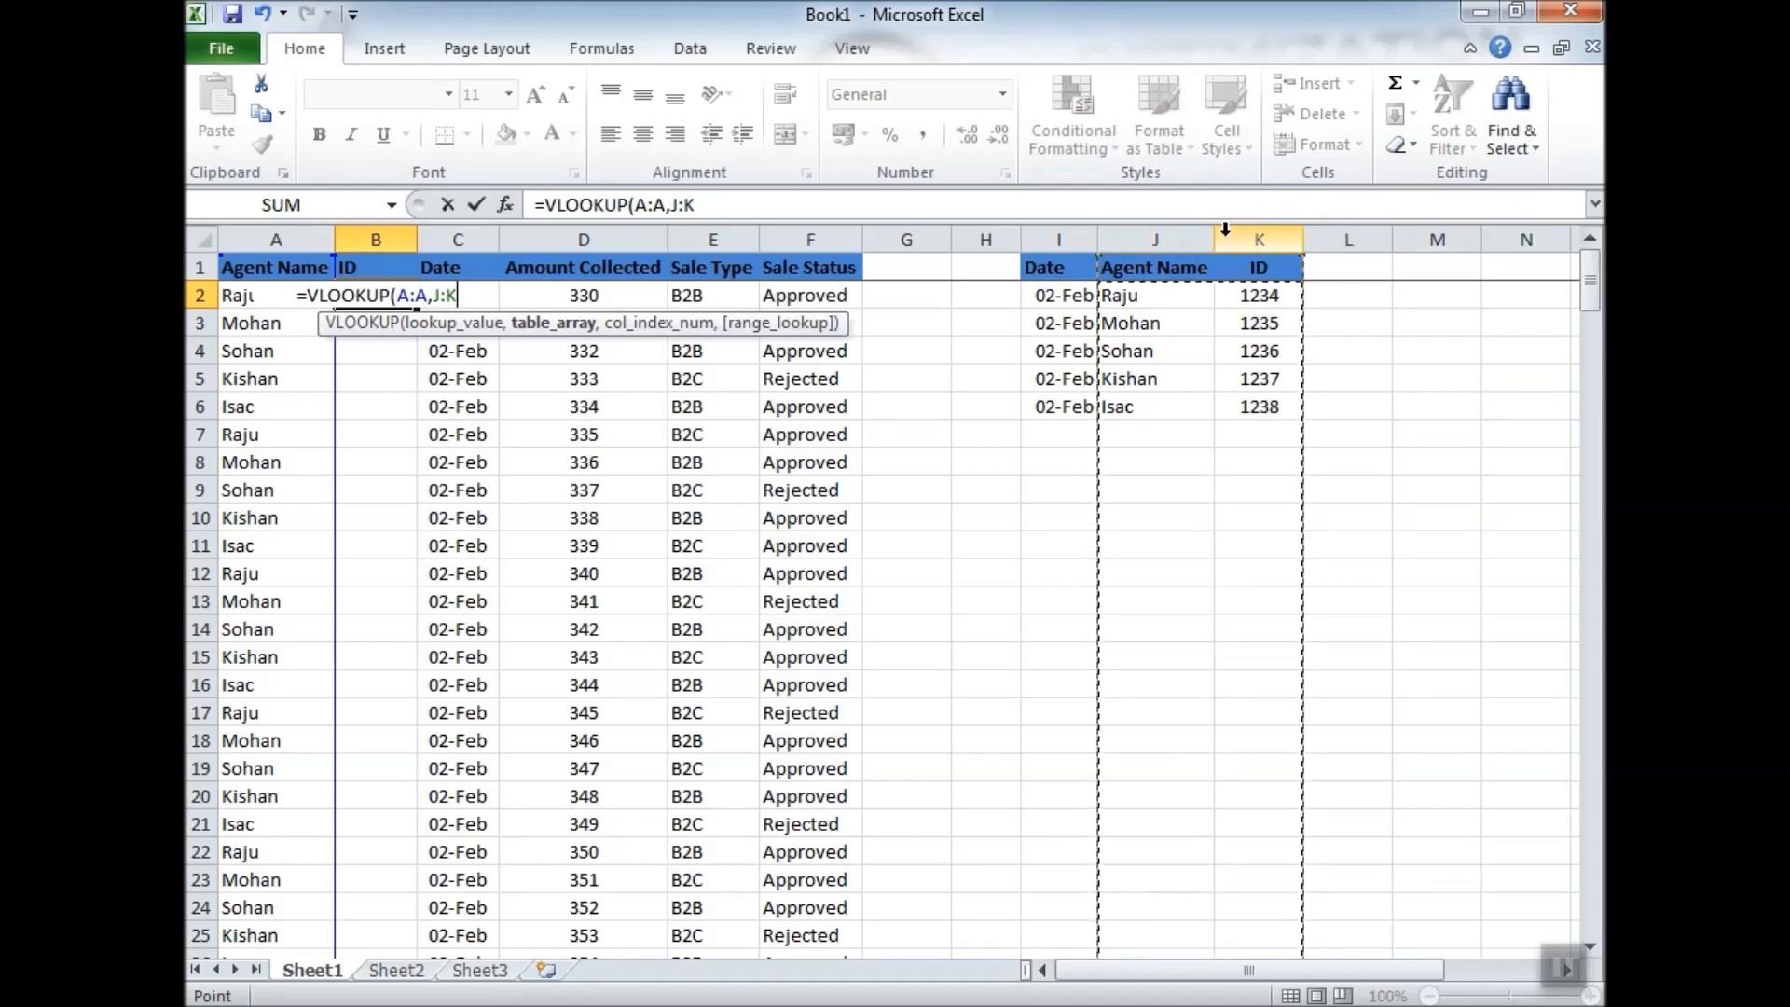
text(,)
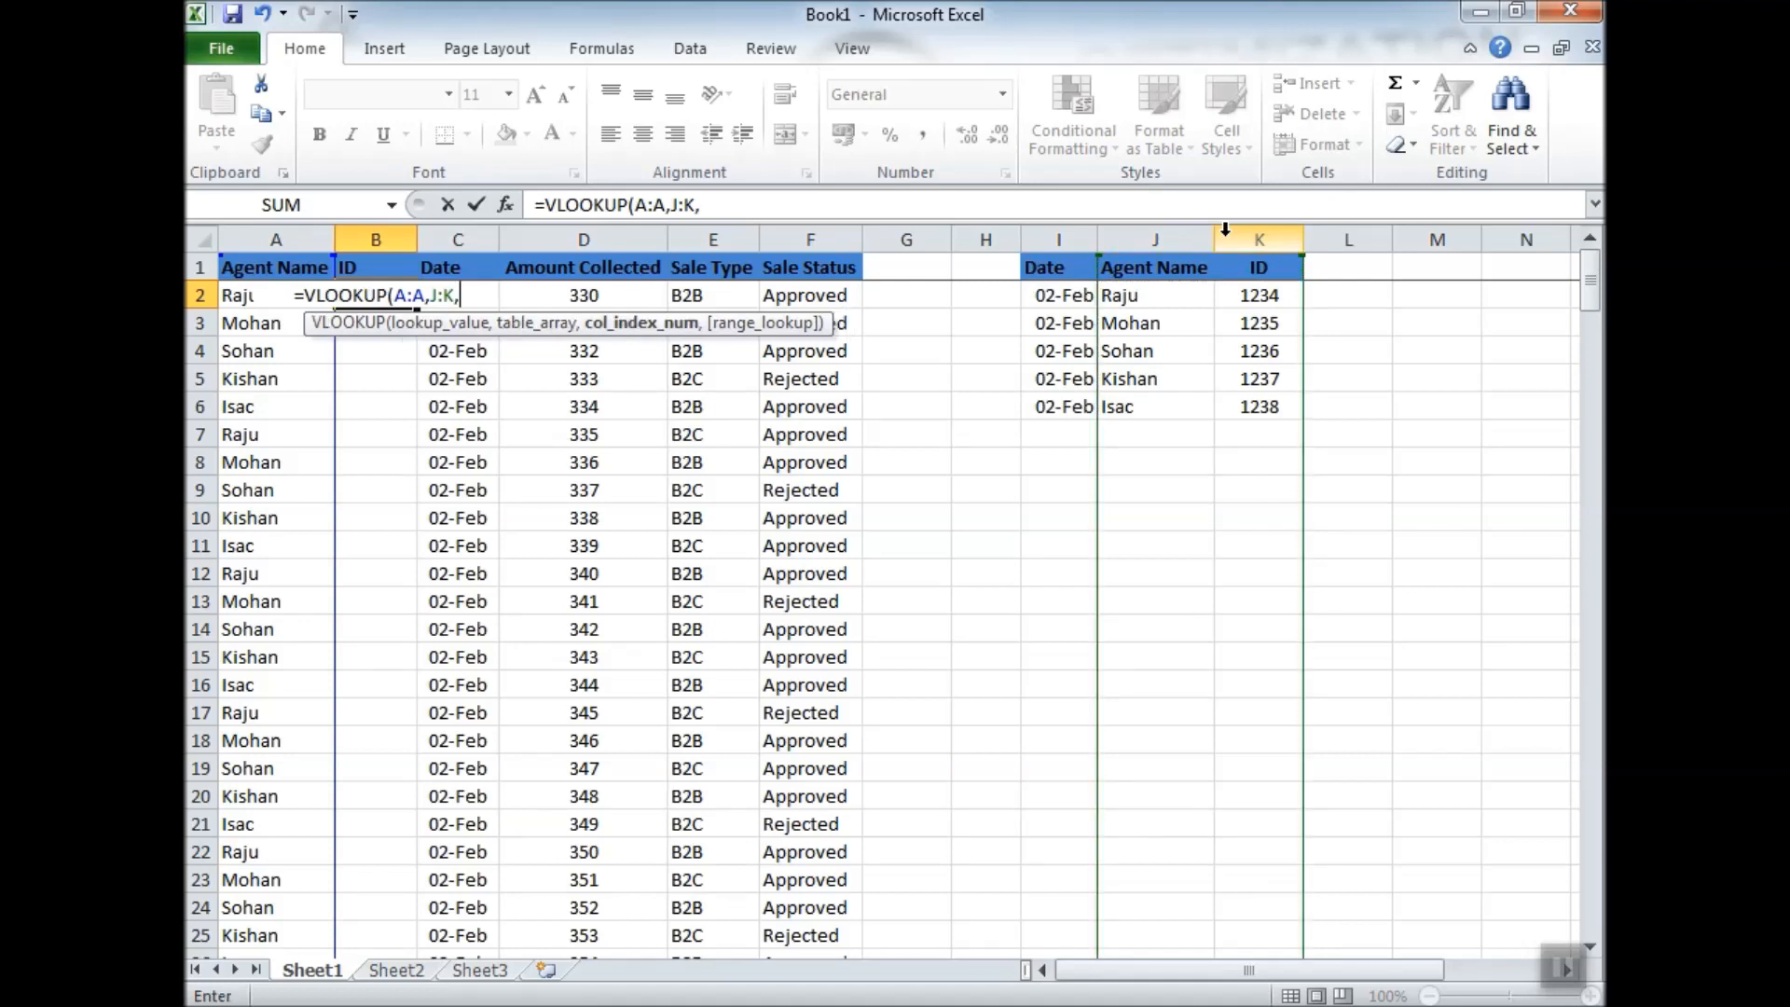
text(2,)
text(0))
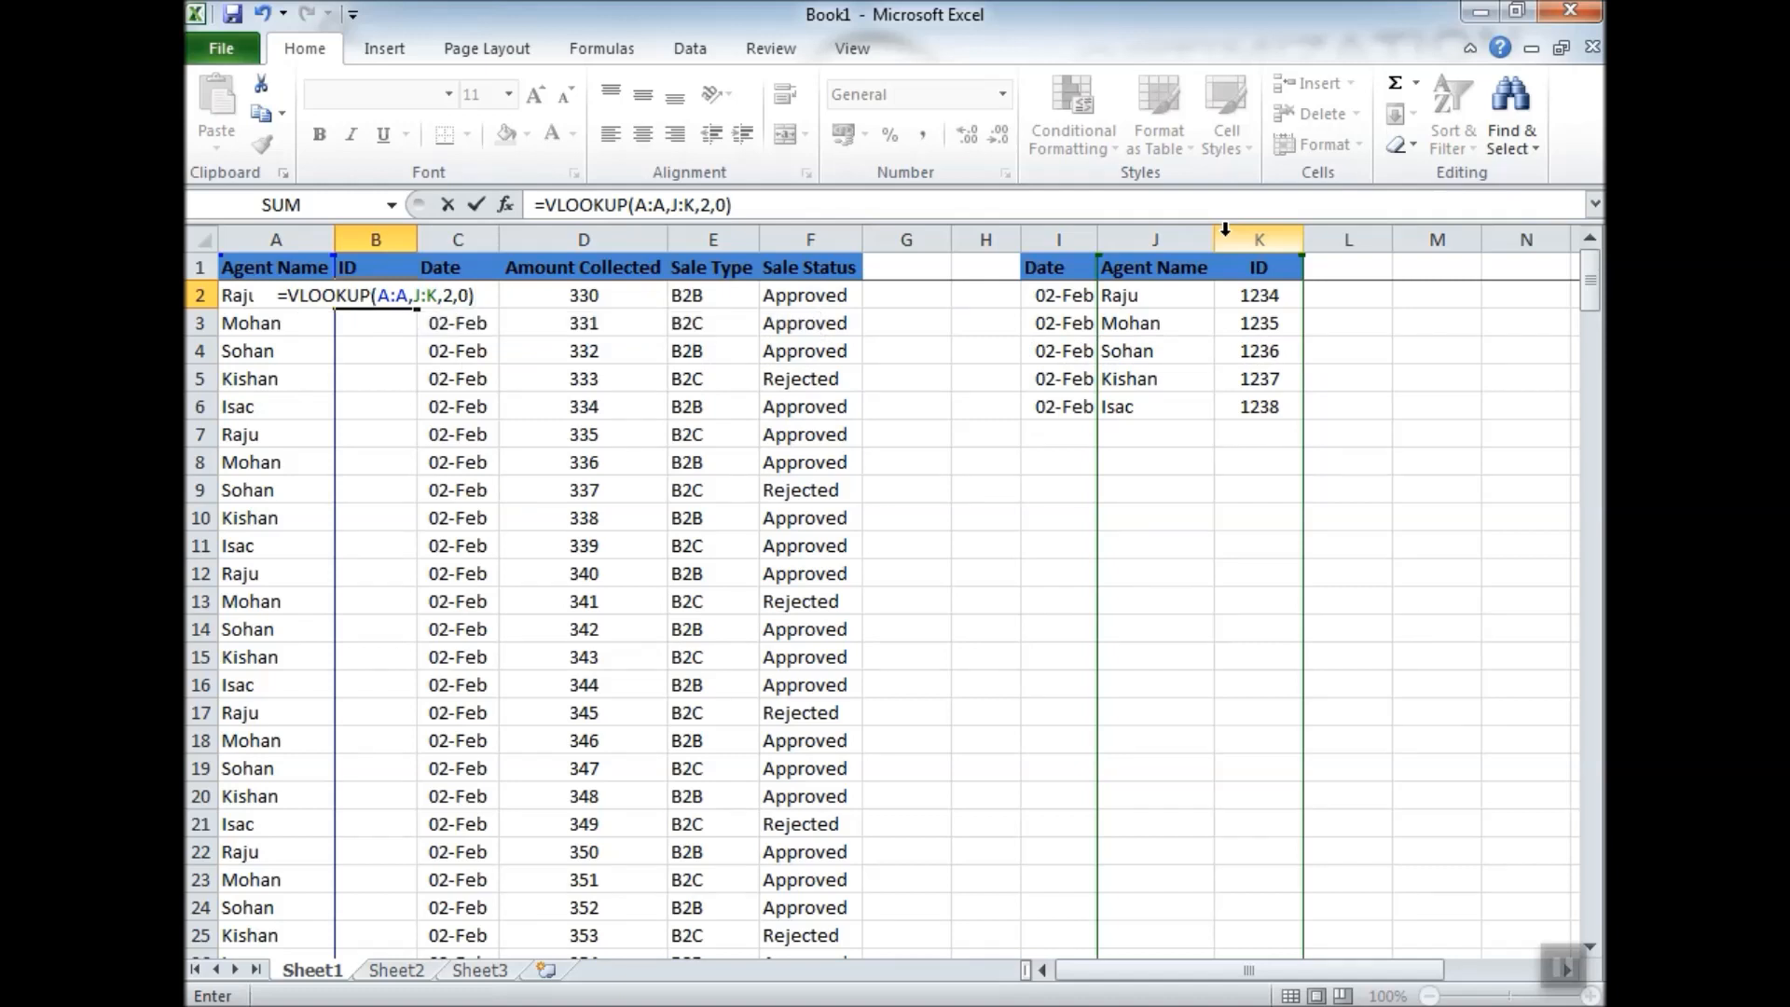
key(Return)
Copy the B2 formula down the ID column to the last row of agent data.
key(Up)
key(ctrl+c)
key(Left)
key(ctrl+Down)
key(Right)
key(ctrl+shift+Up)
key(ctrl+v)
Check the filled VLOOKUP formulas from the start to the end of the ID column.
key(ctrl+Up)
key(Down)
key(Down)
key(Down)
key(Down)
key(Down)
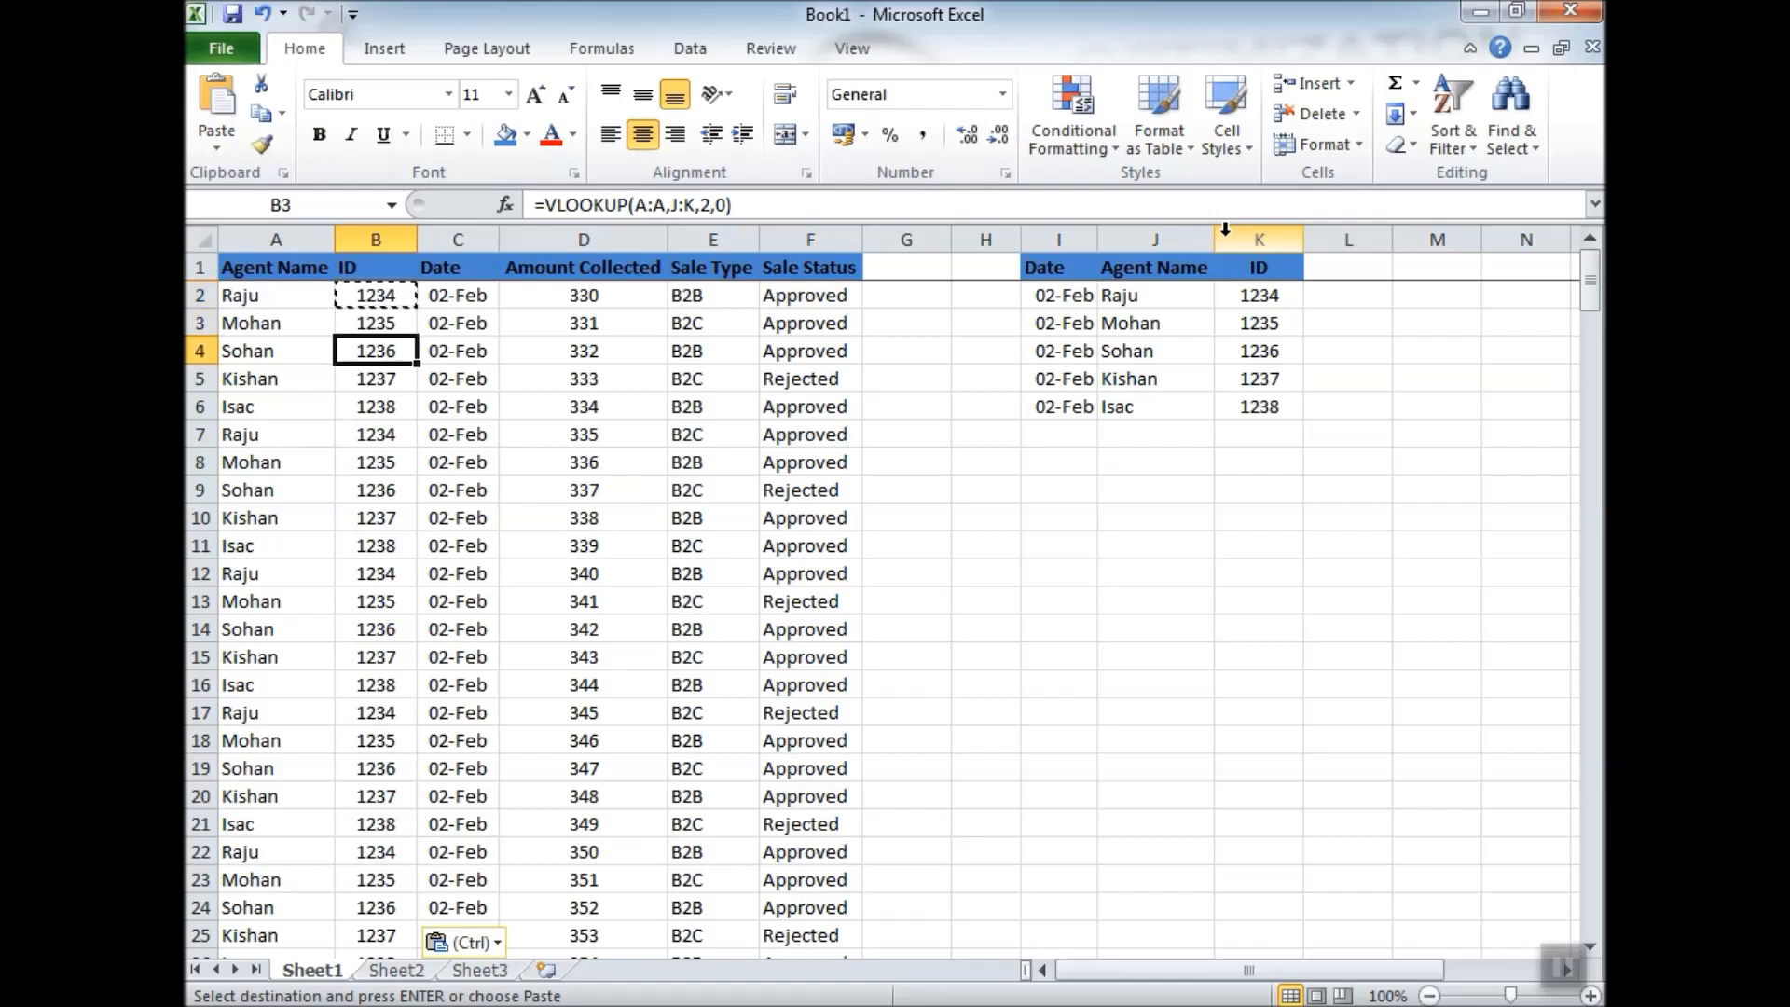
key(ctrl+Down)
key(ctrl+Up)
key(Down)
key(Down)
key(Down)
key(Up)
key(Up)
key(Up)
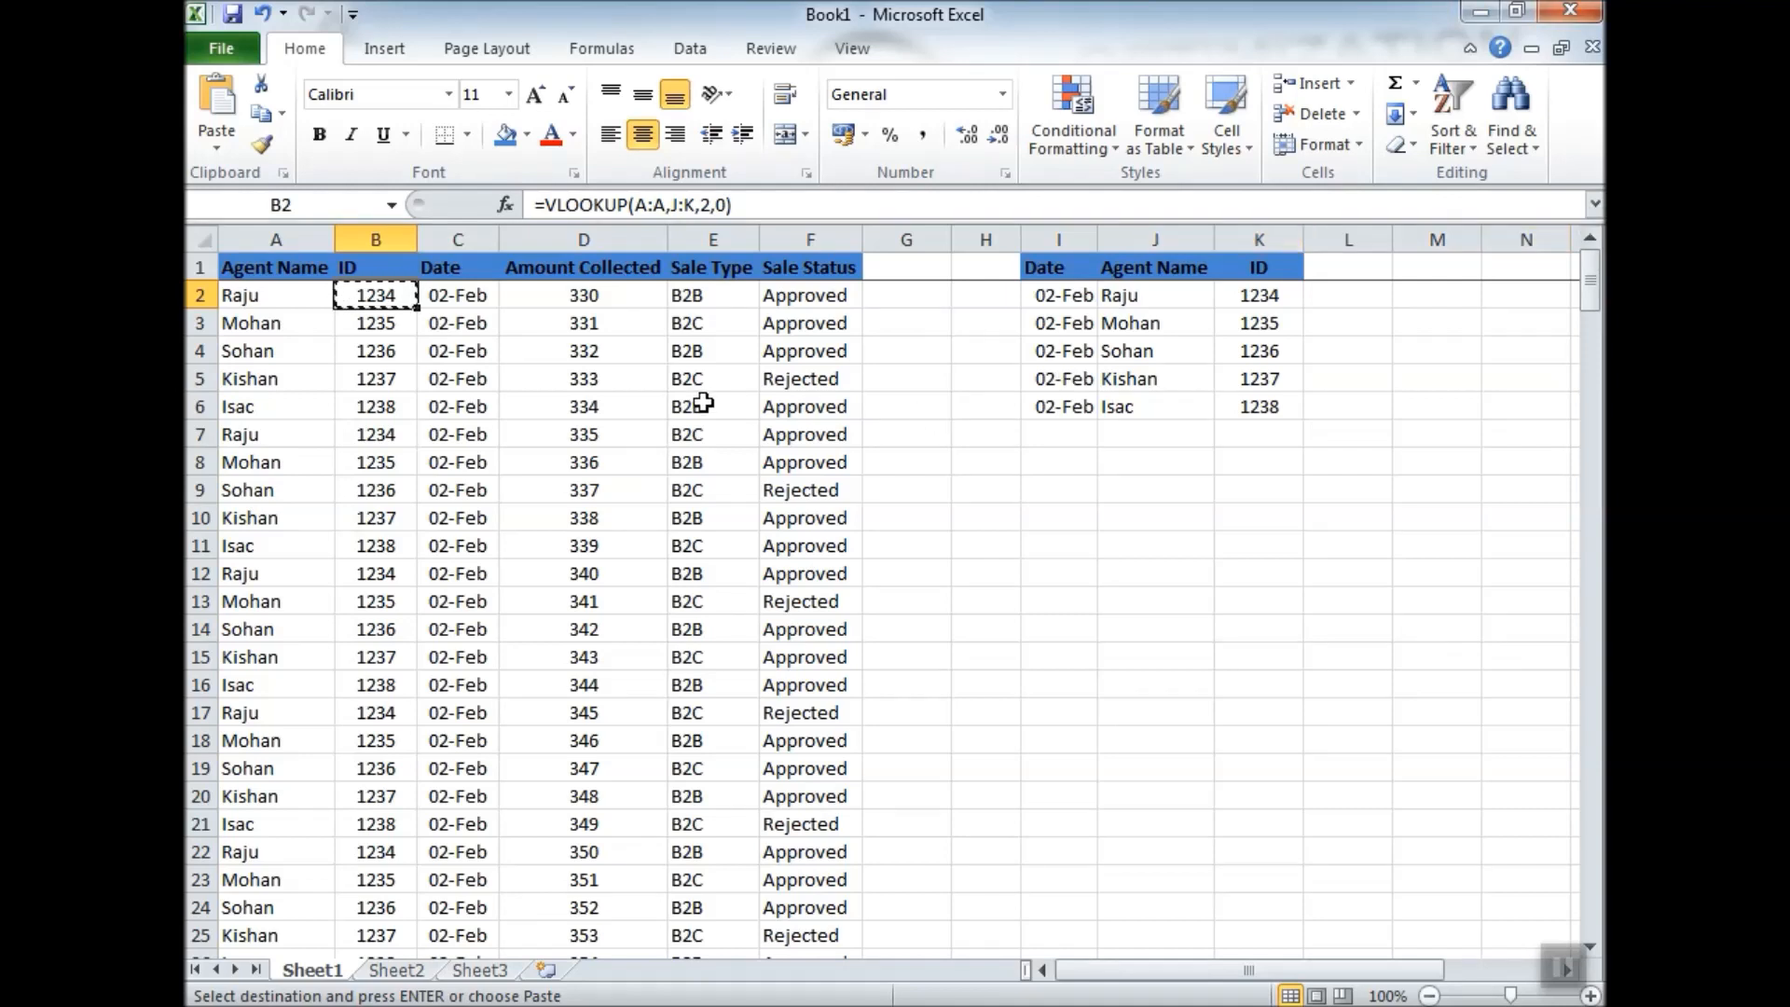
Move the ID column K of the agent list in front of the Agent Name column J.
mouse_move(1133, 296)
mouse_down()
mouse_move(1239, 299)
mouse_move(1157, 296)
mouse_up()
click(1073, 296)
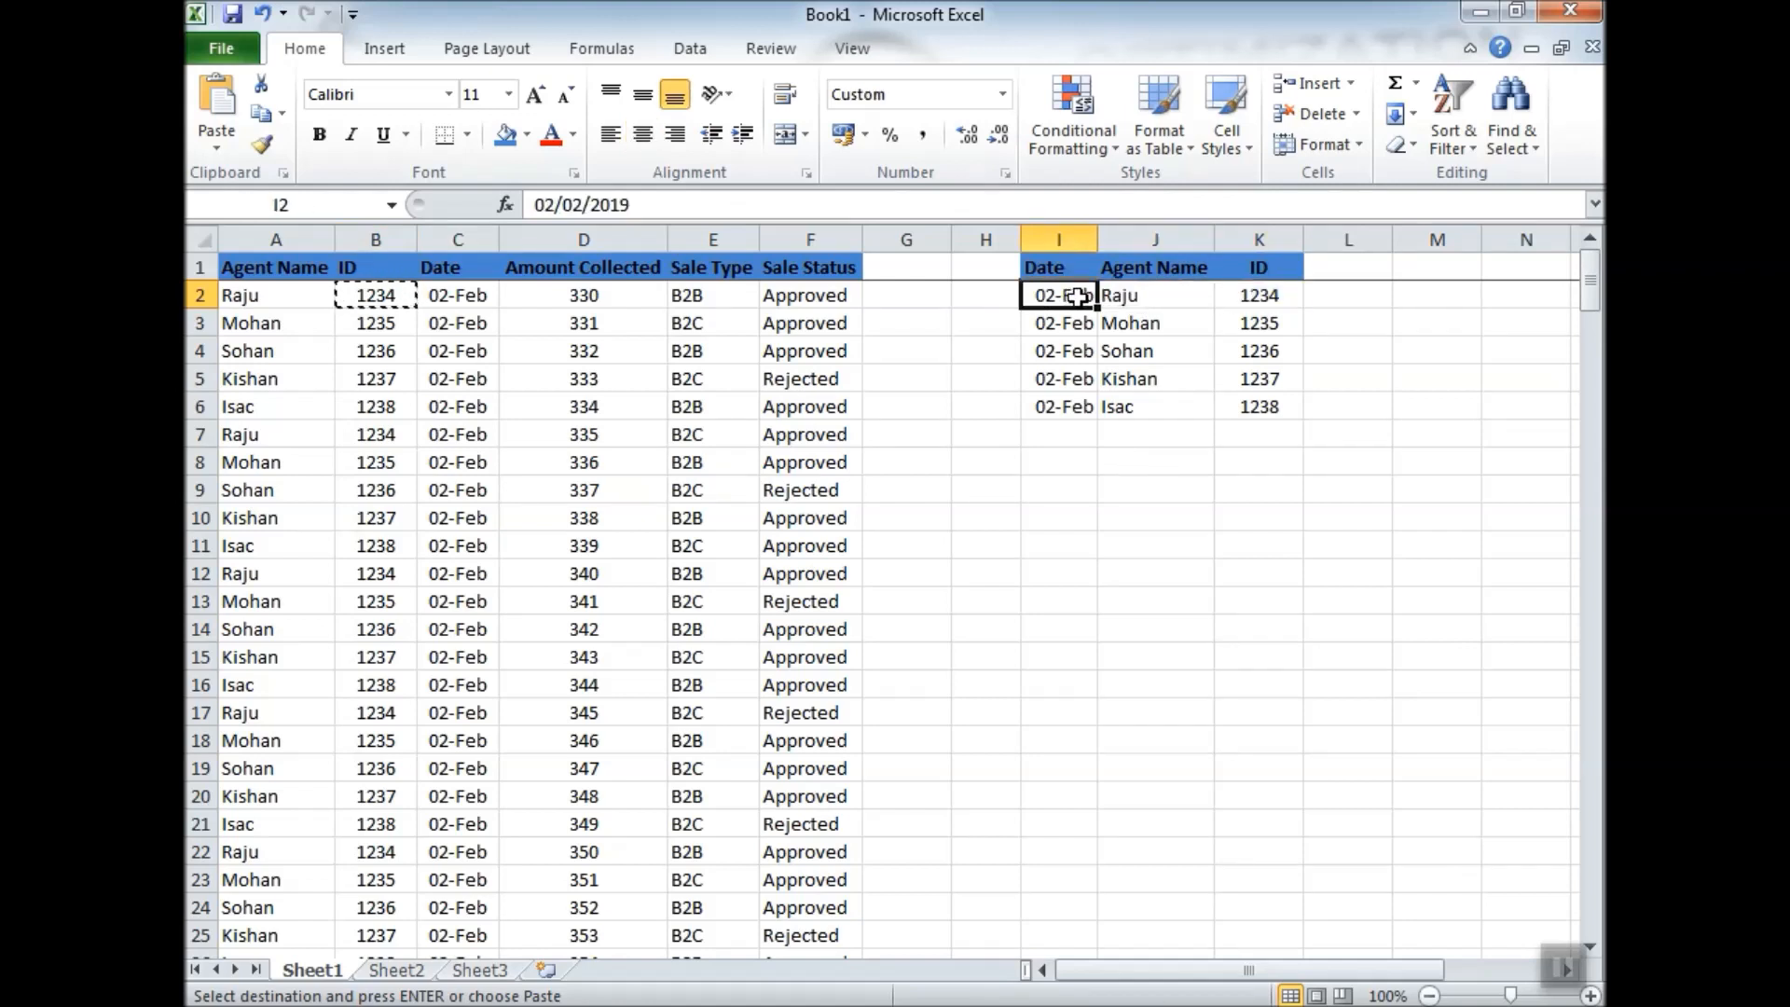
click(1126, 296)
drag(1153, 296, 1261, 297)
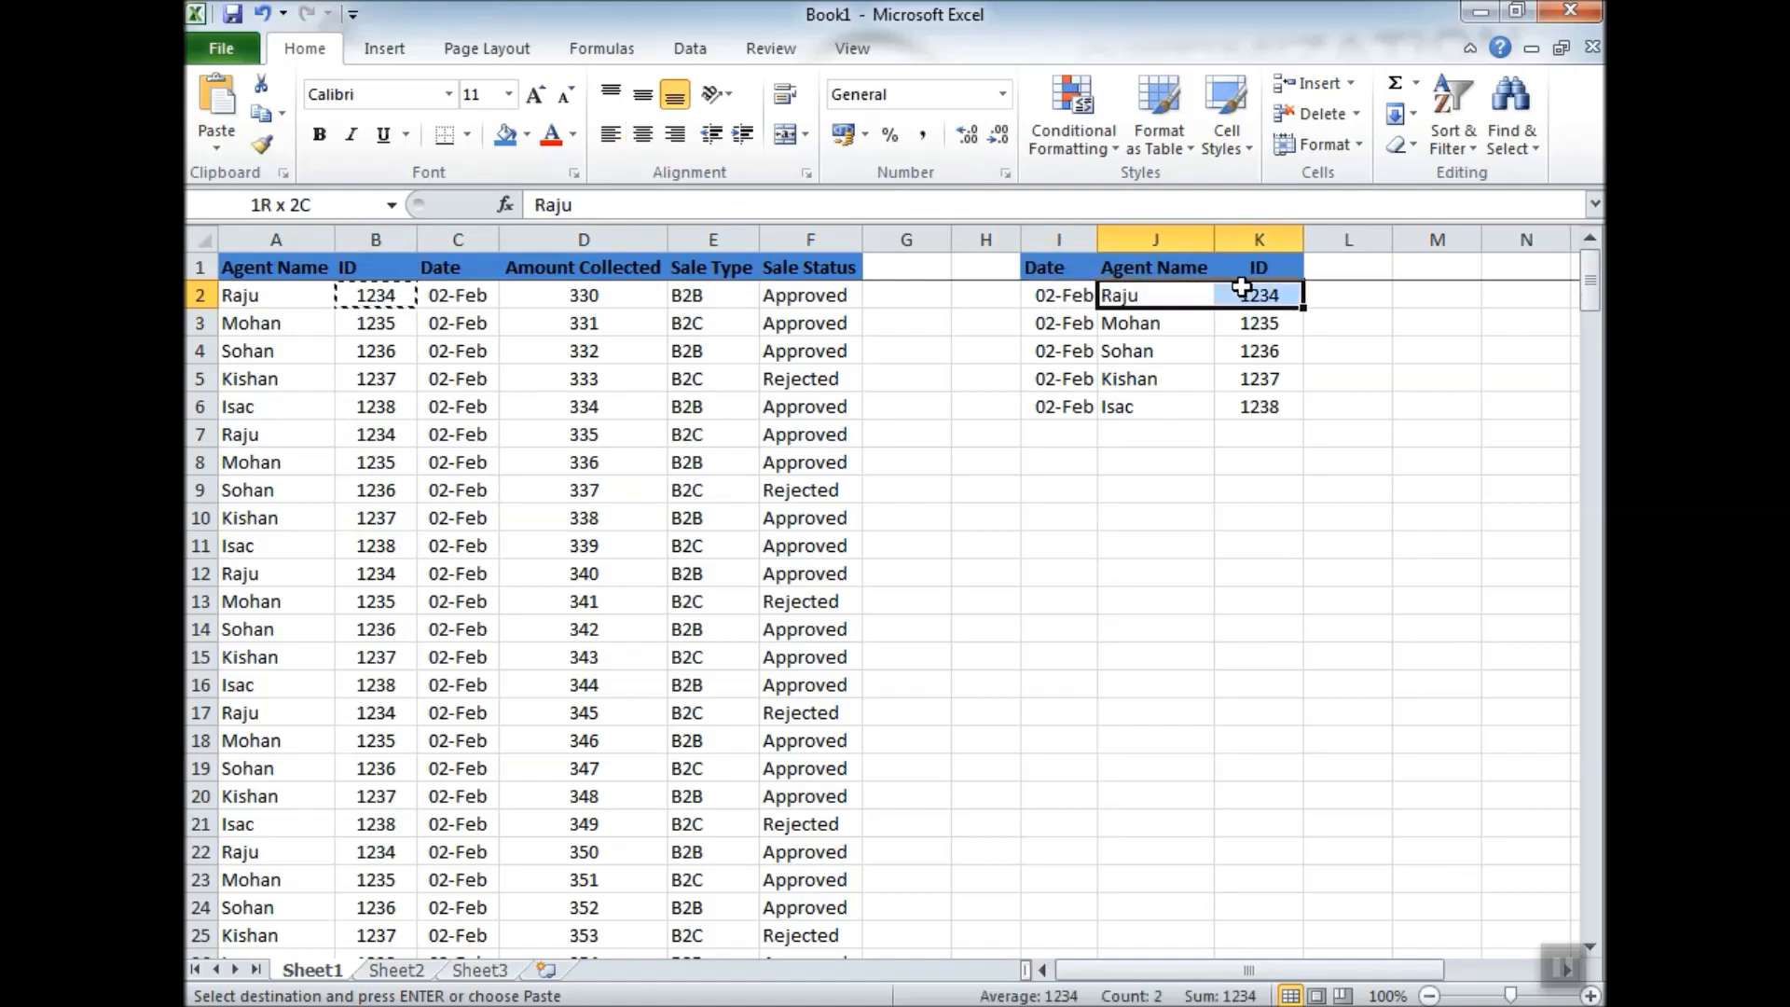
click(1256, 239)
key(ctrl+c)
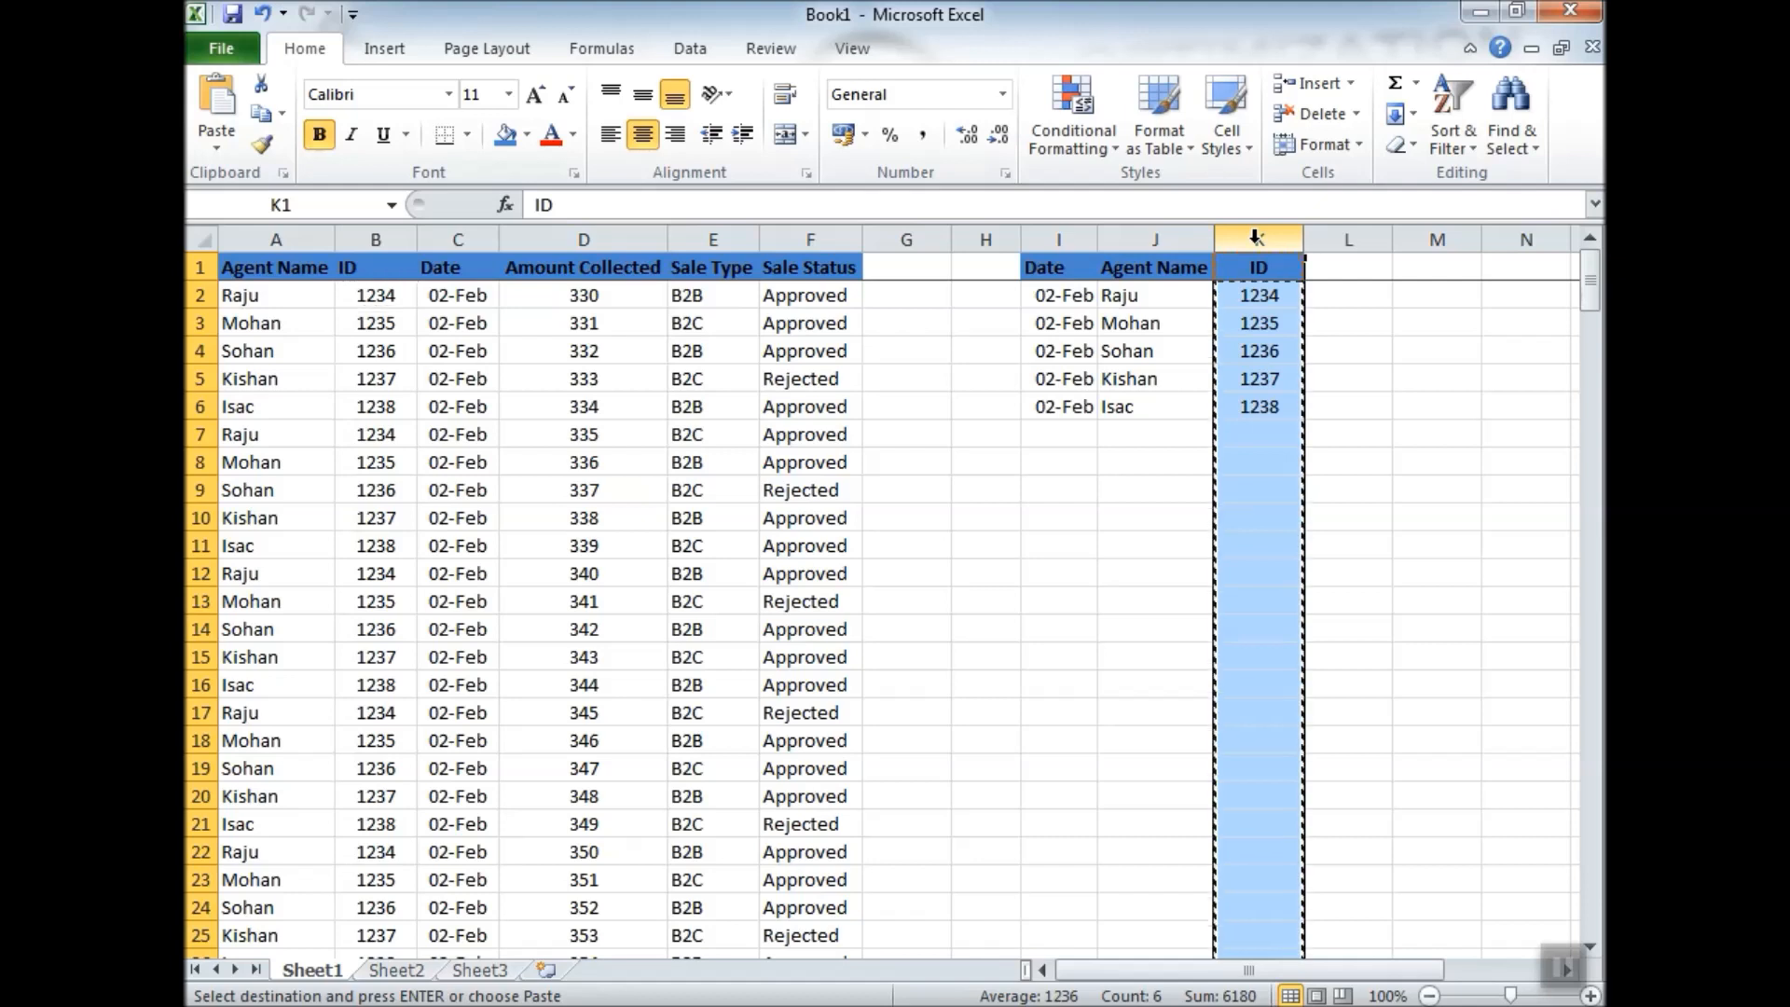
key(Left)
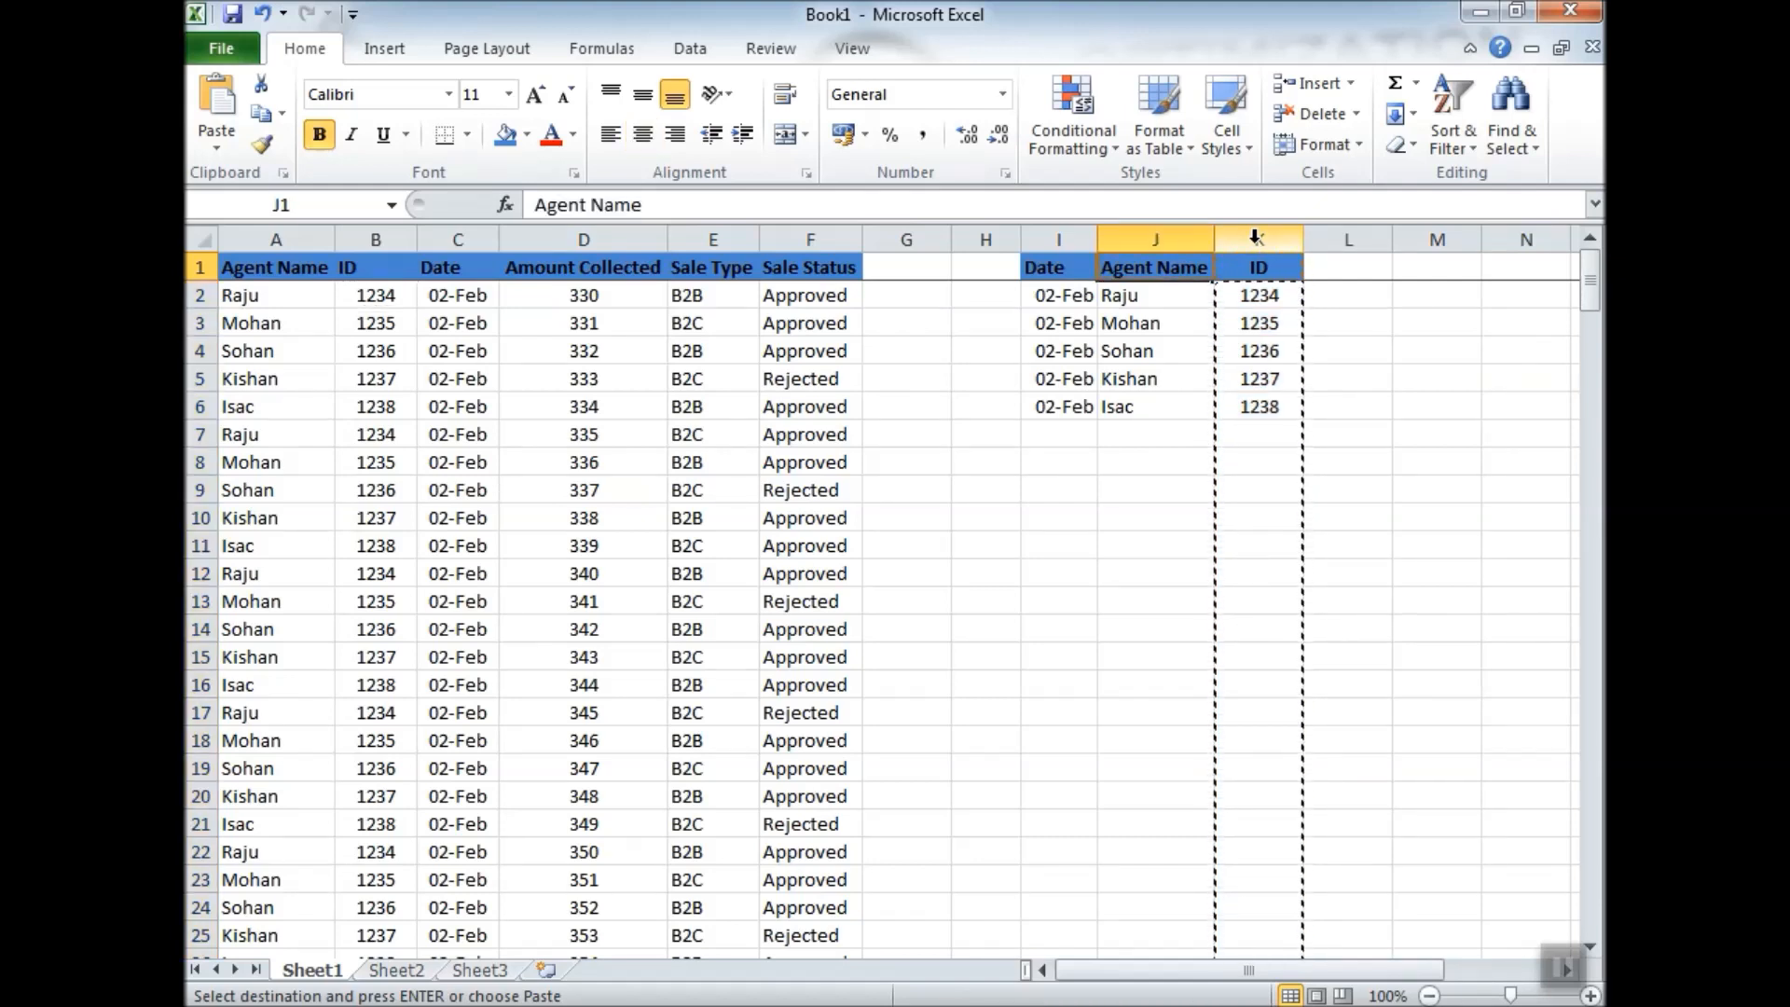
click(1259, 241)
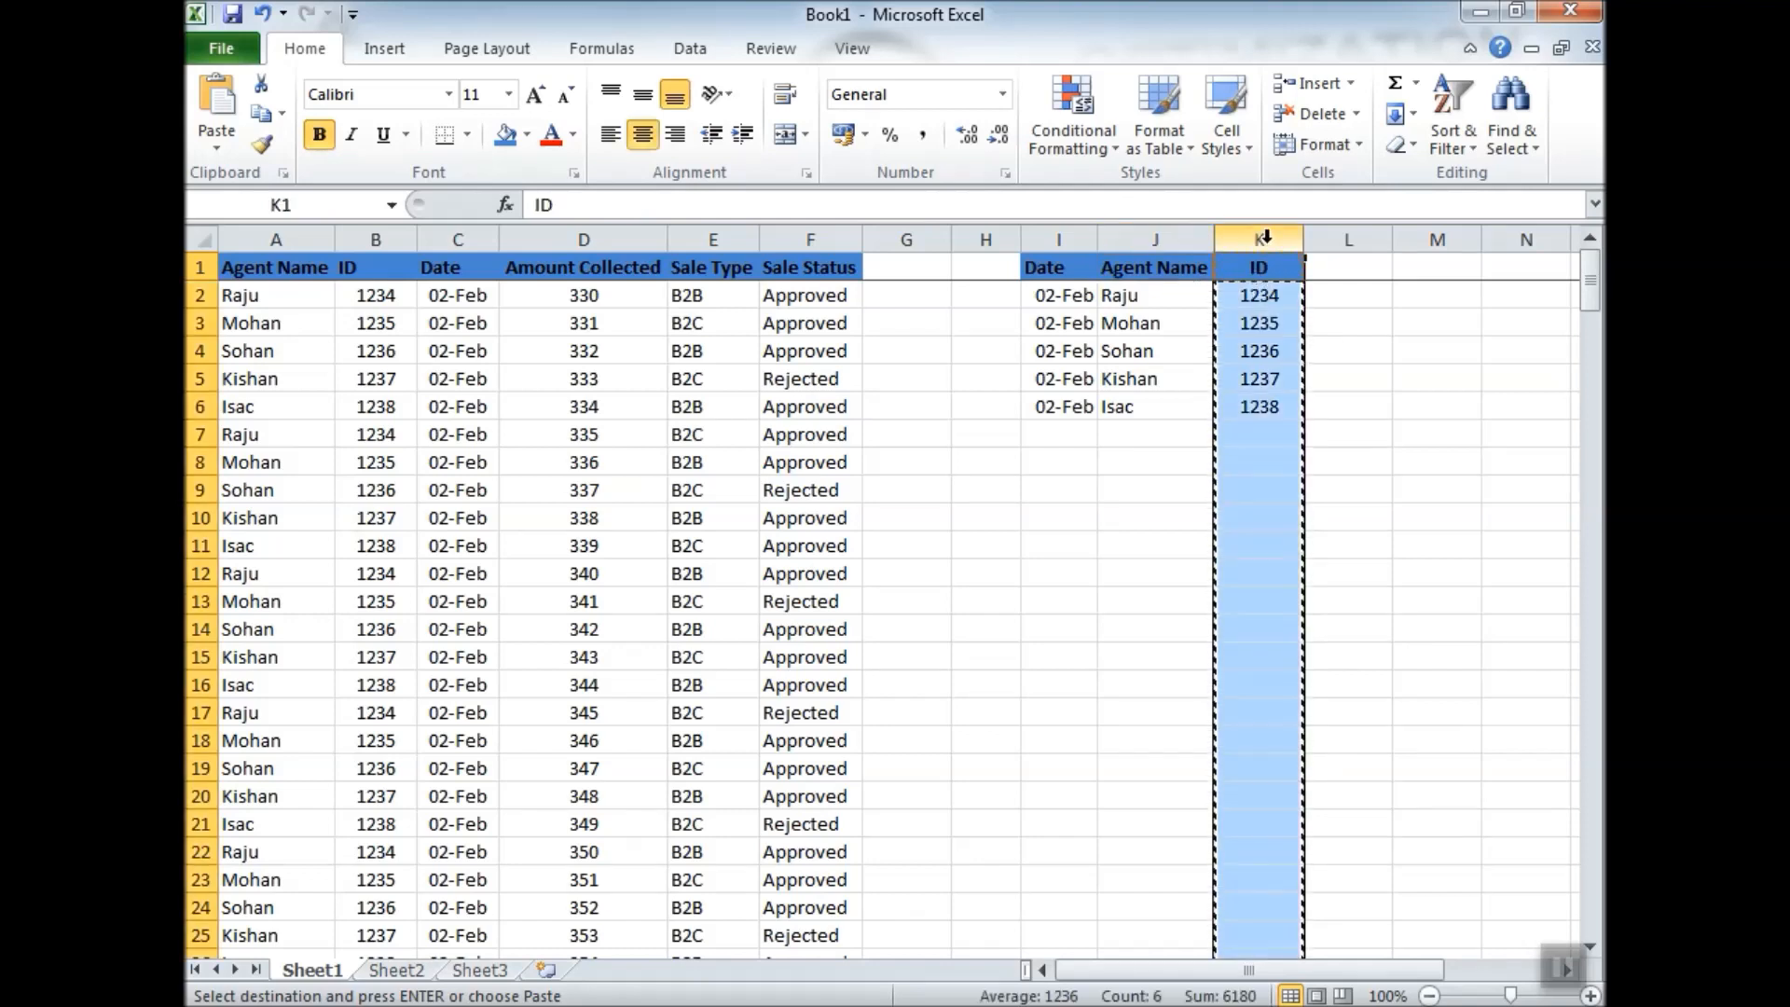
click(1150, 238)
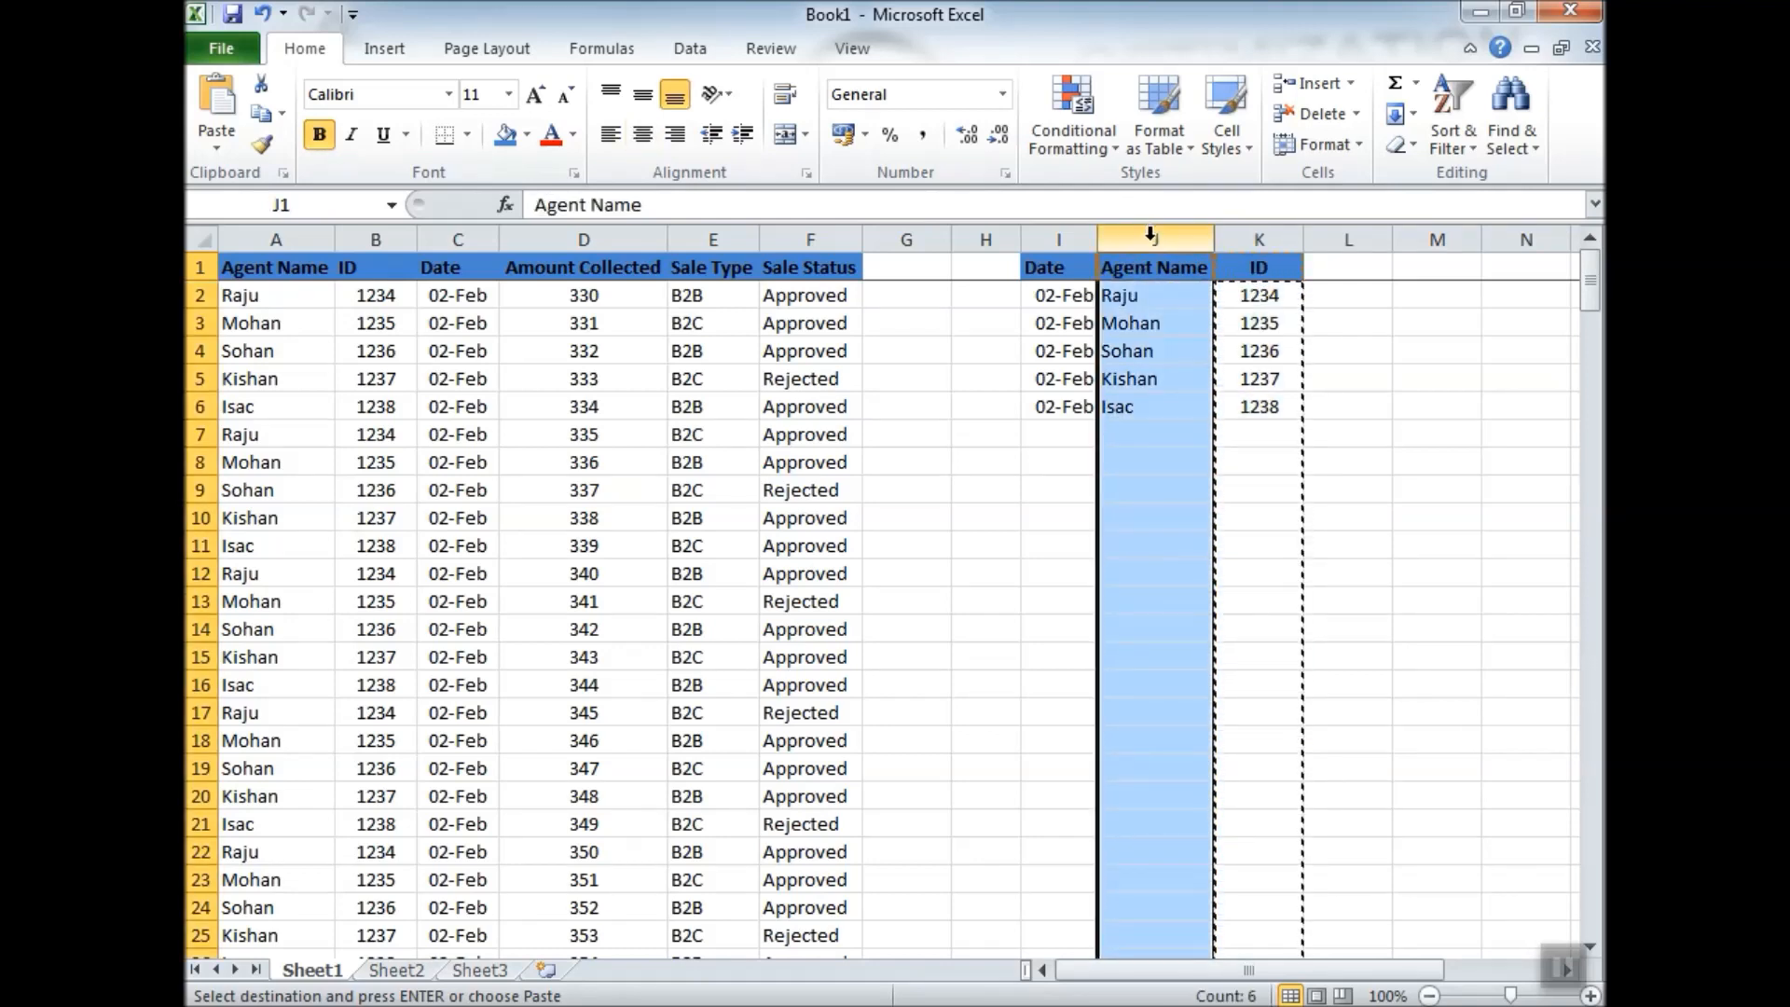
key(ctrl+shift+plus)
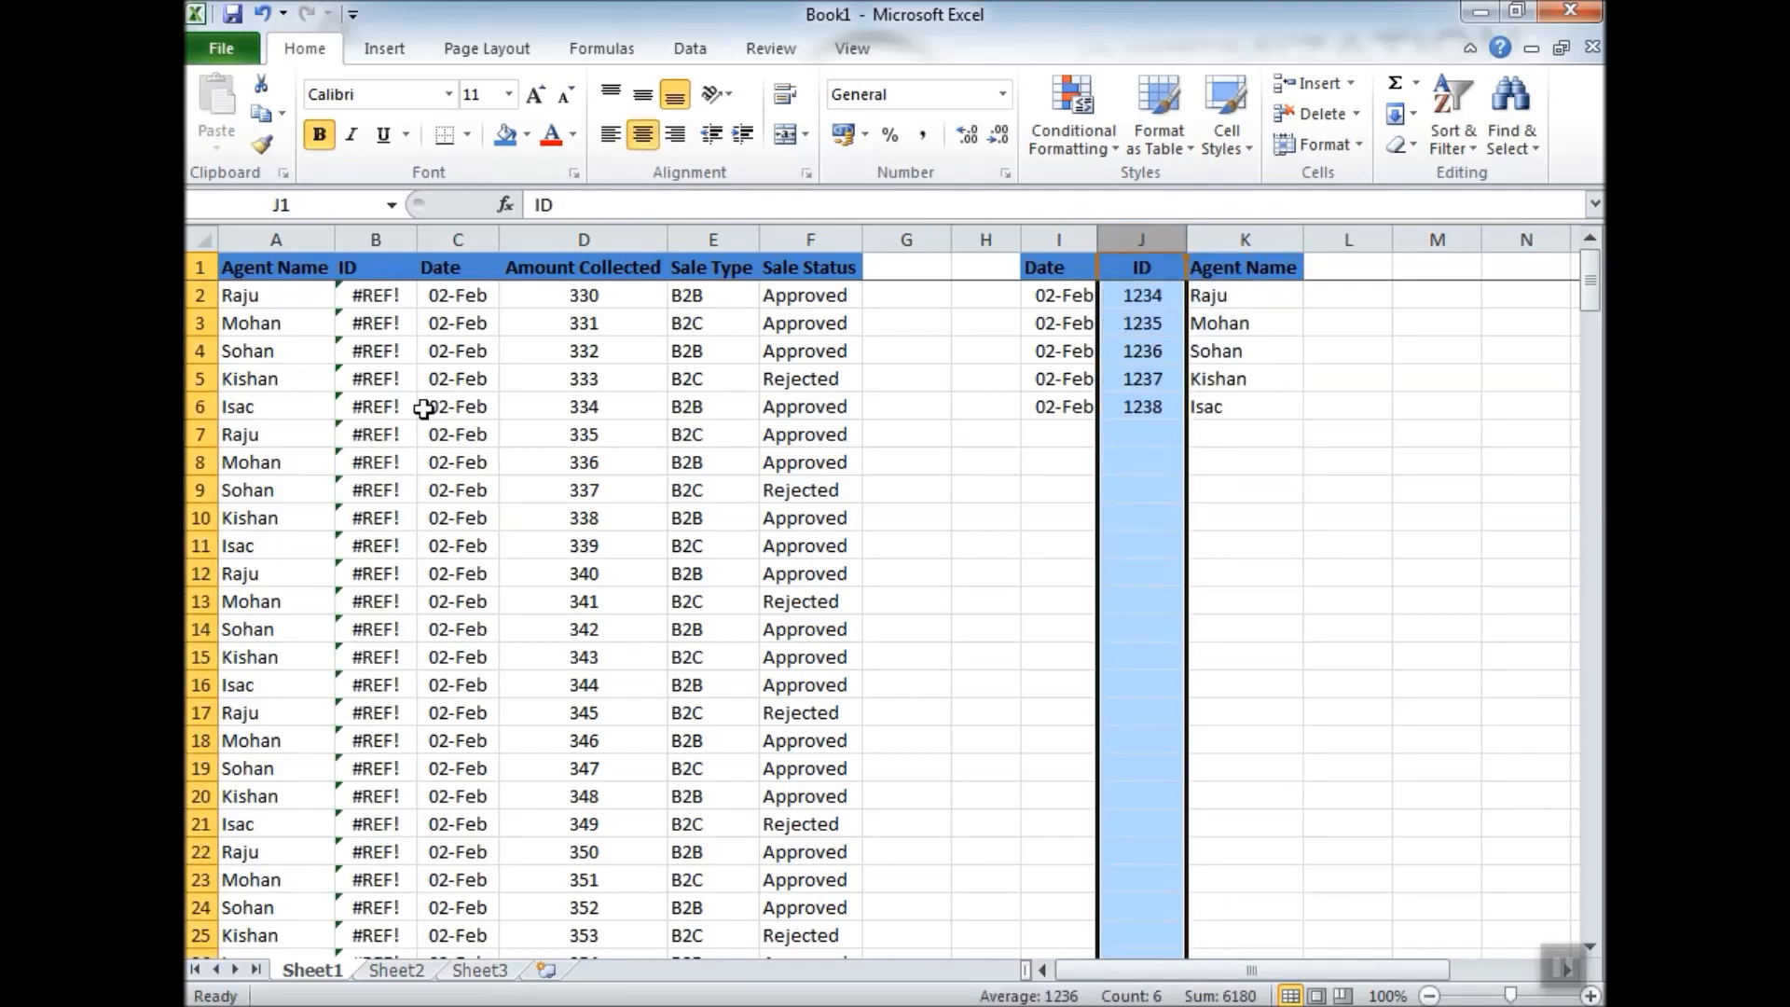
Enter =VLOOKUP(A:A,J:K,2,0) in B2 while the agent list has its ID column before Agent Name.
click(397, 291)
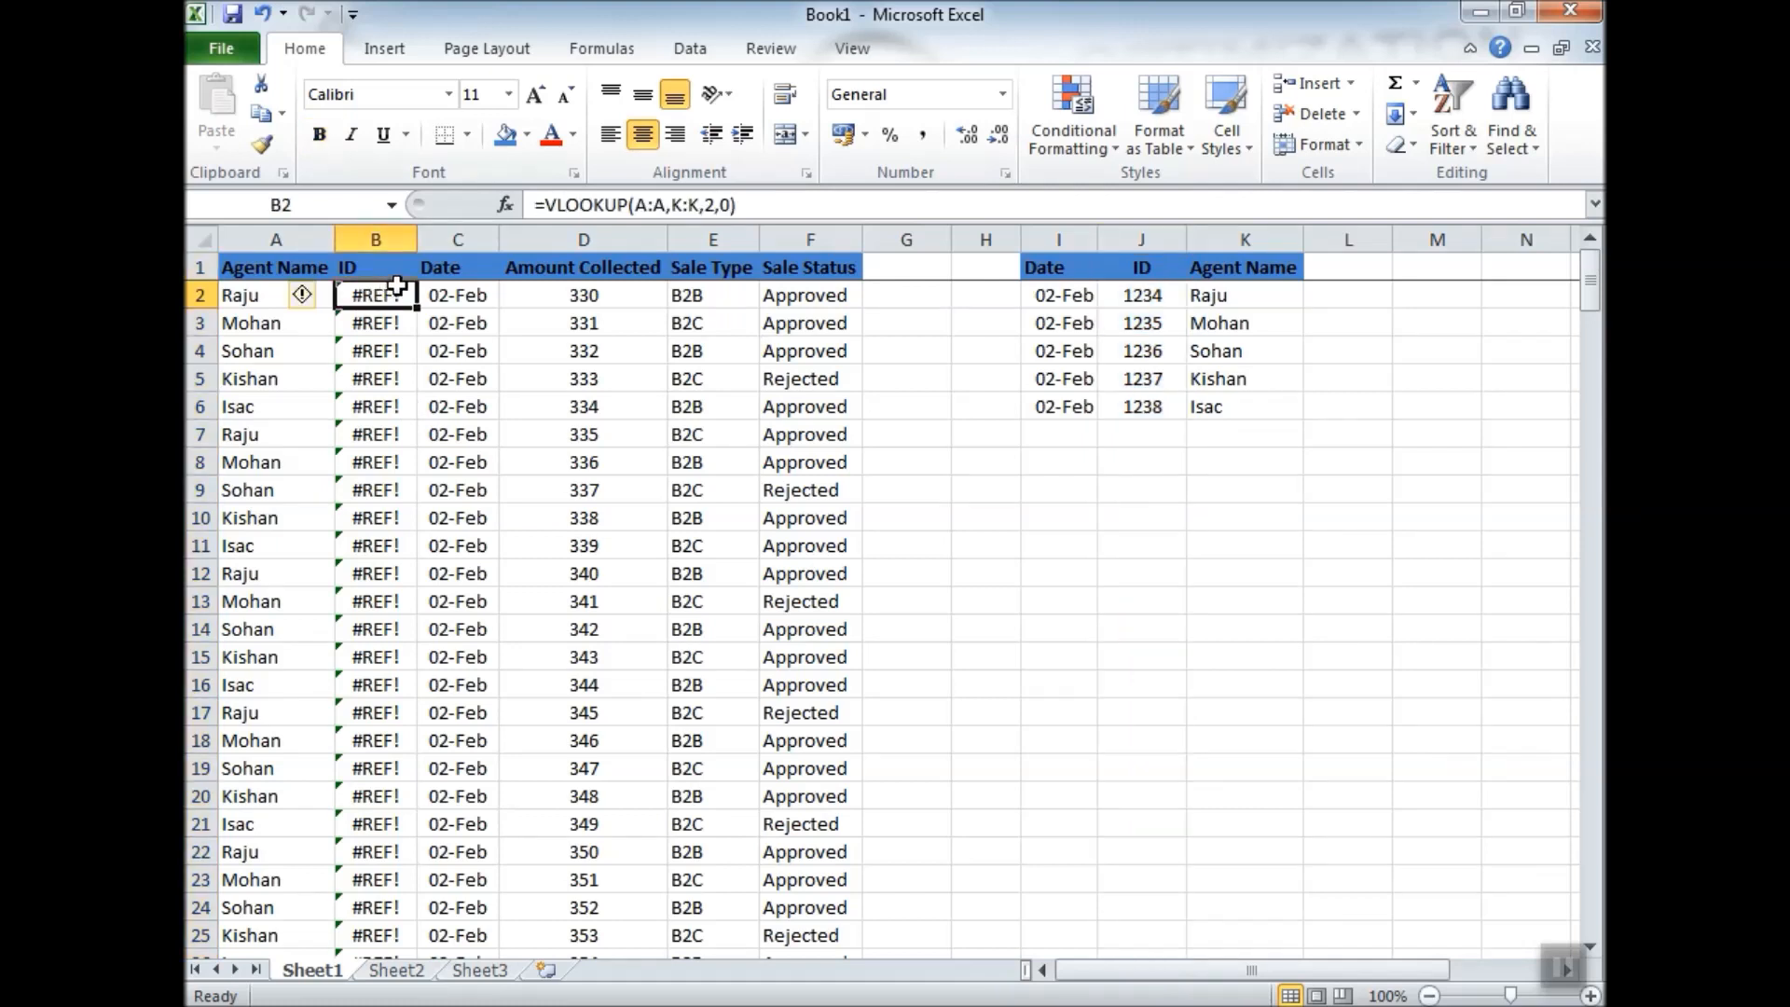
text(=vl)
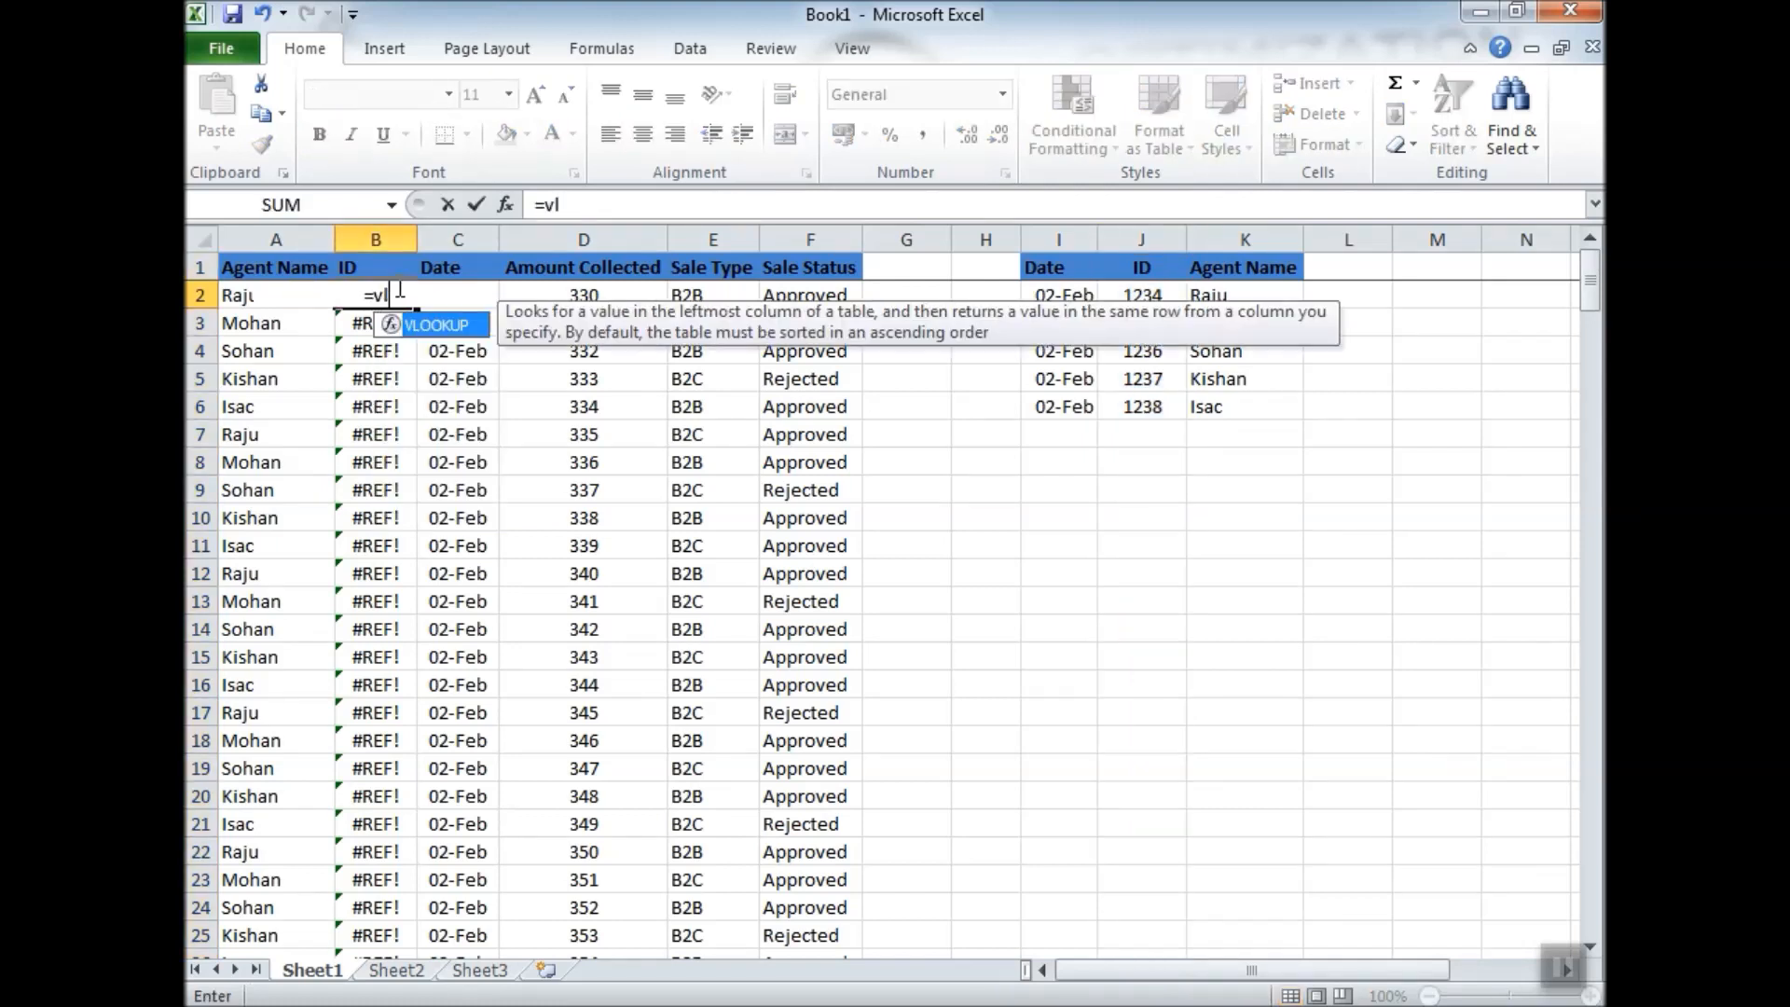
key(Tab)
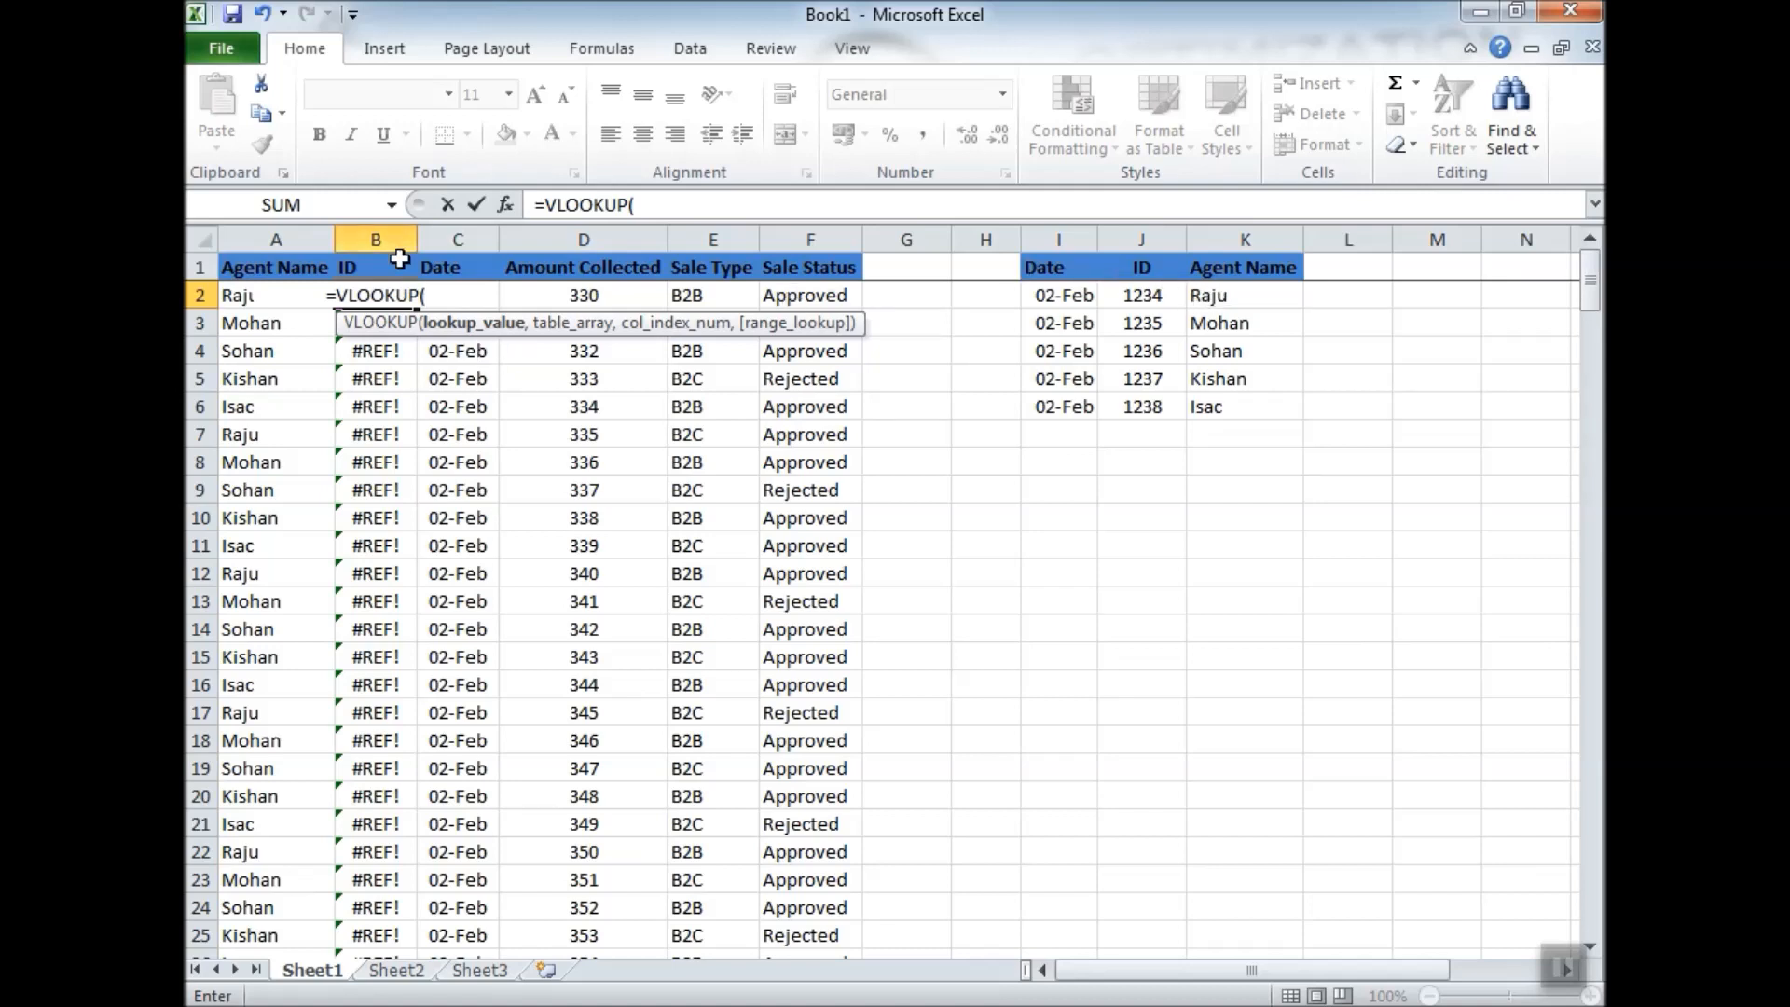
click(296, 240)
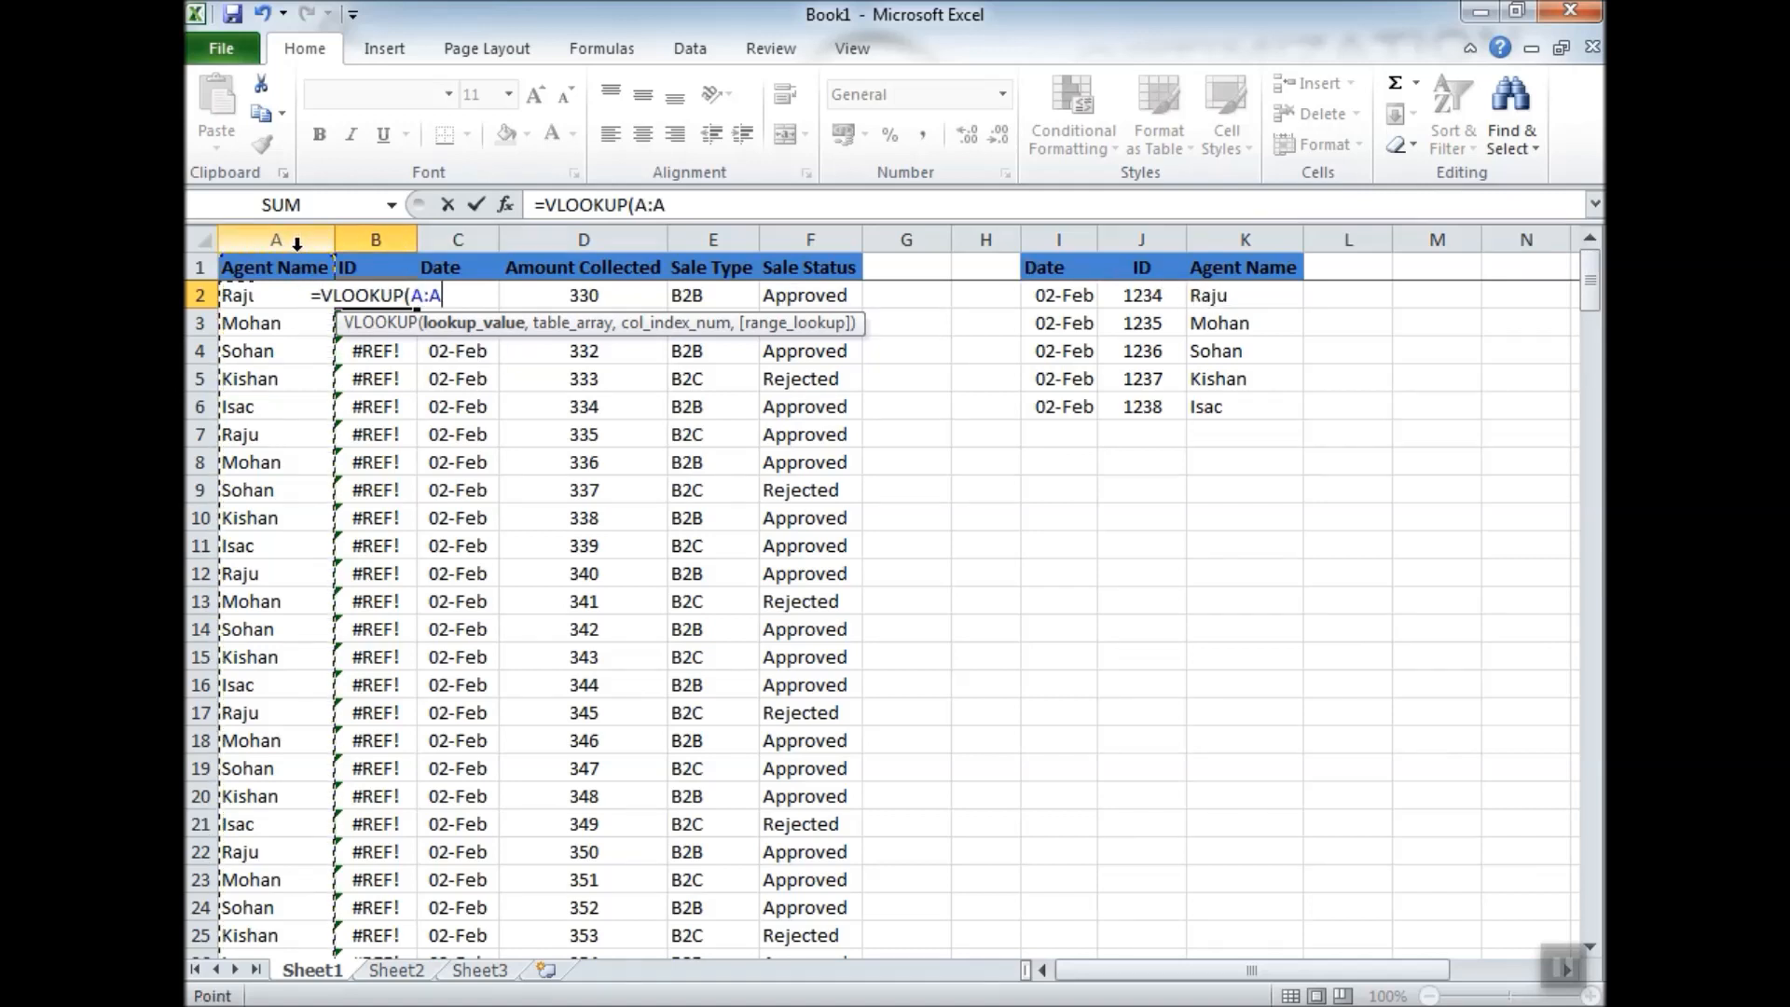
text(,)
drag(1217, 240, 1176, 236)
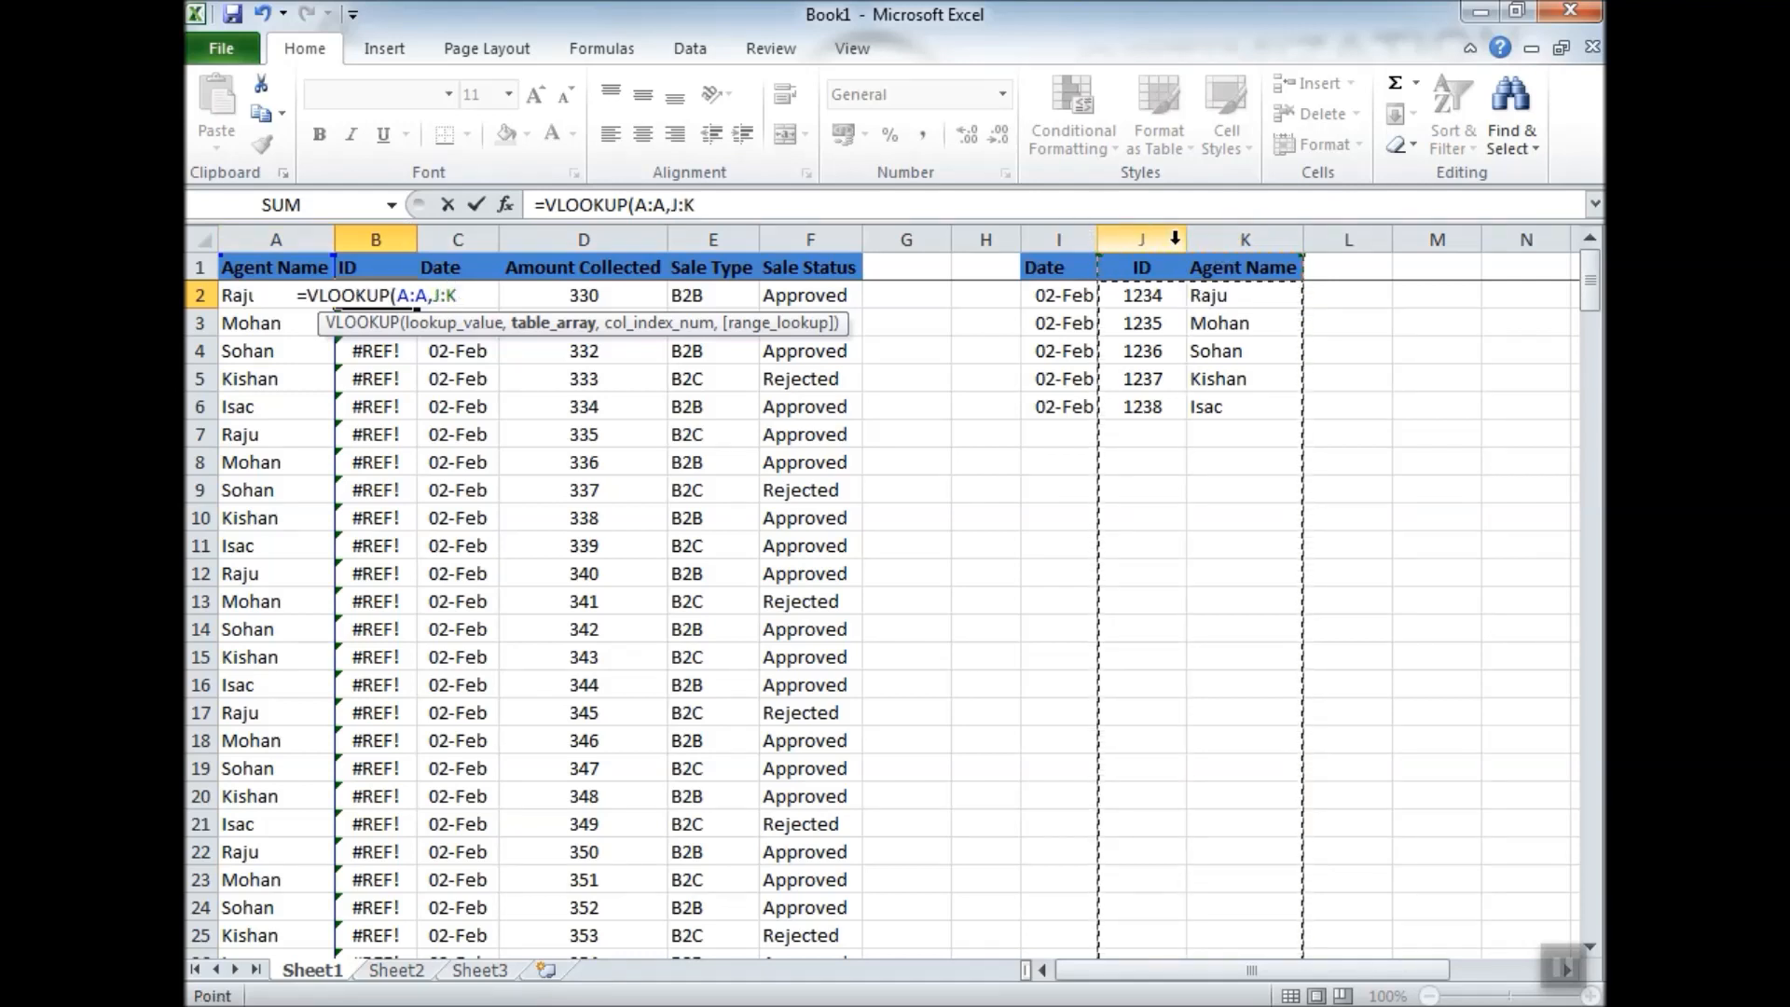
drag(1240, 239, 1172, 231)
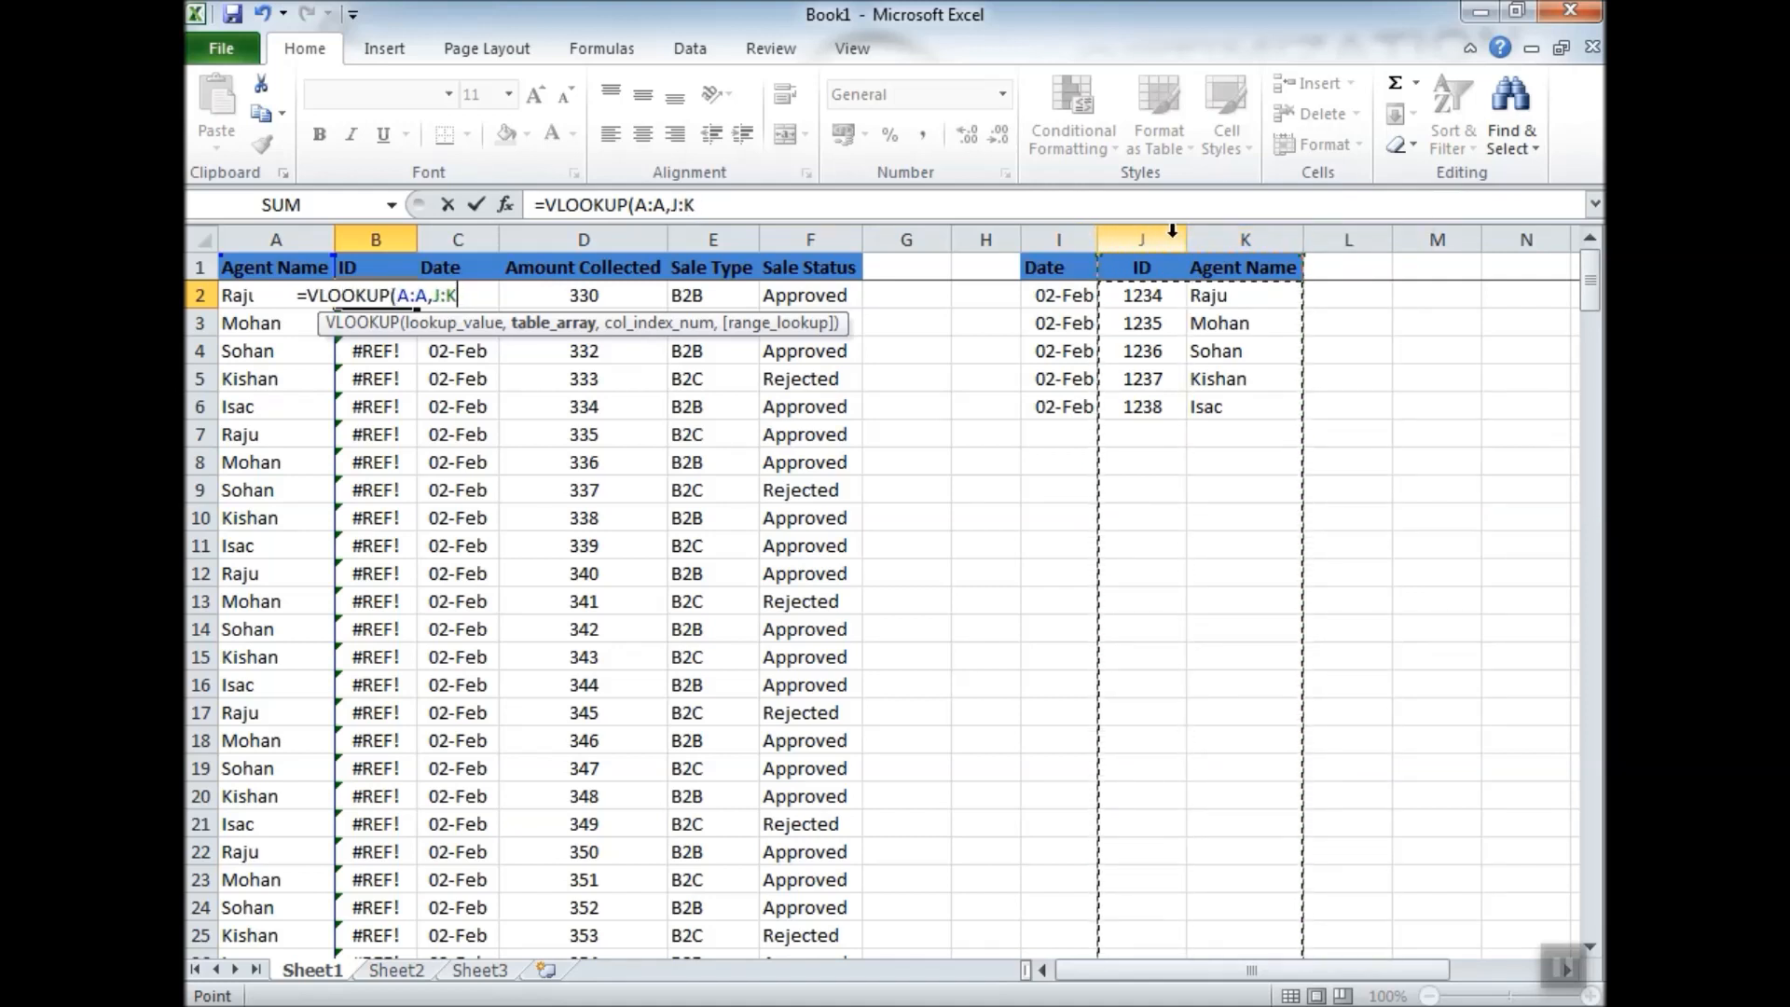
text(,2,)
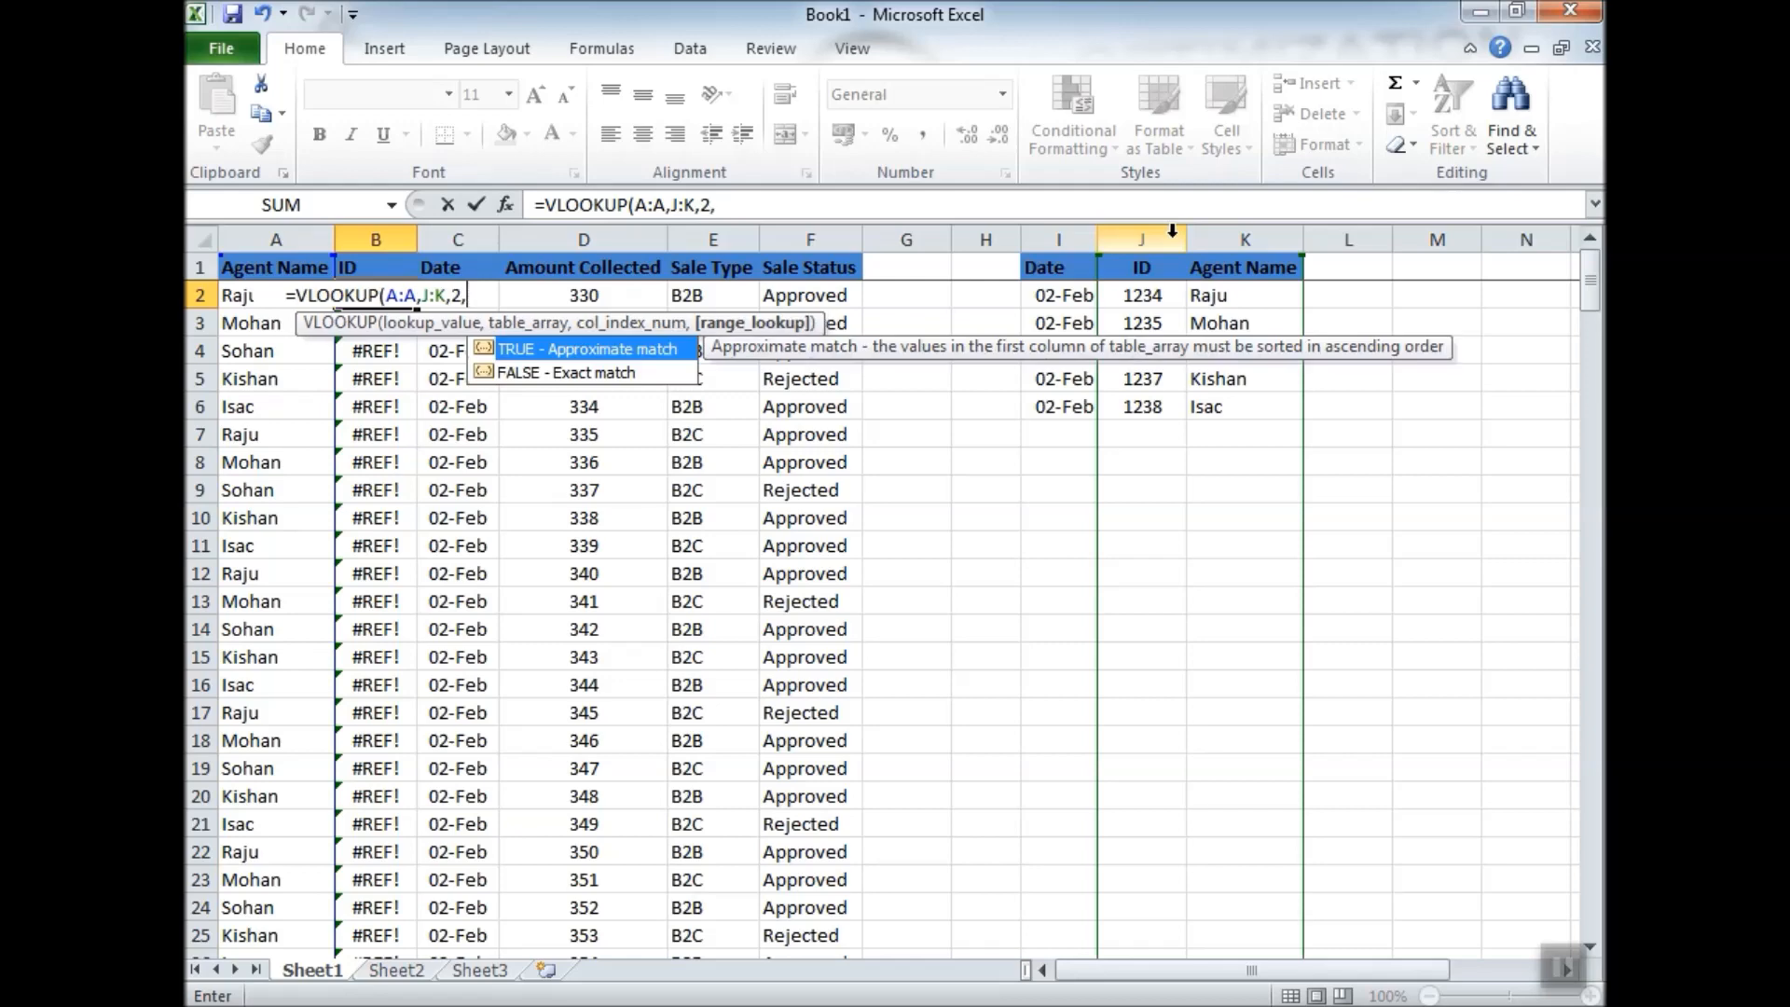
text(0)
key(Return)
Fill the B2 formula down the ID column to the last data row and return to B2.
key(Up)
key(ctrl+shift+Down)
key(ctrl+d)
key(ctrl+Up)
key(Down)
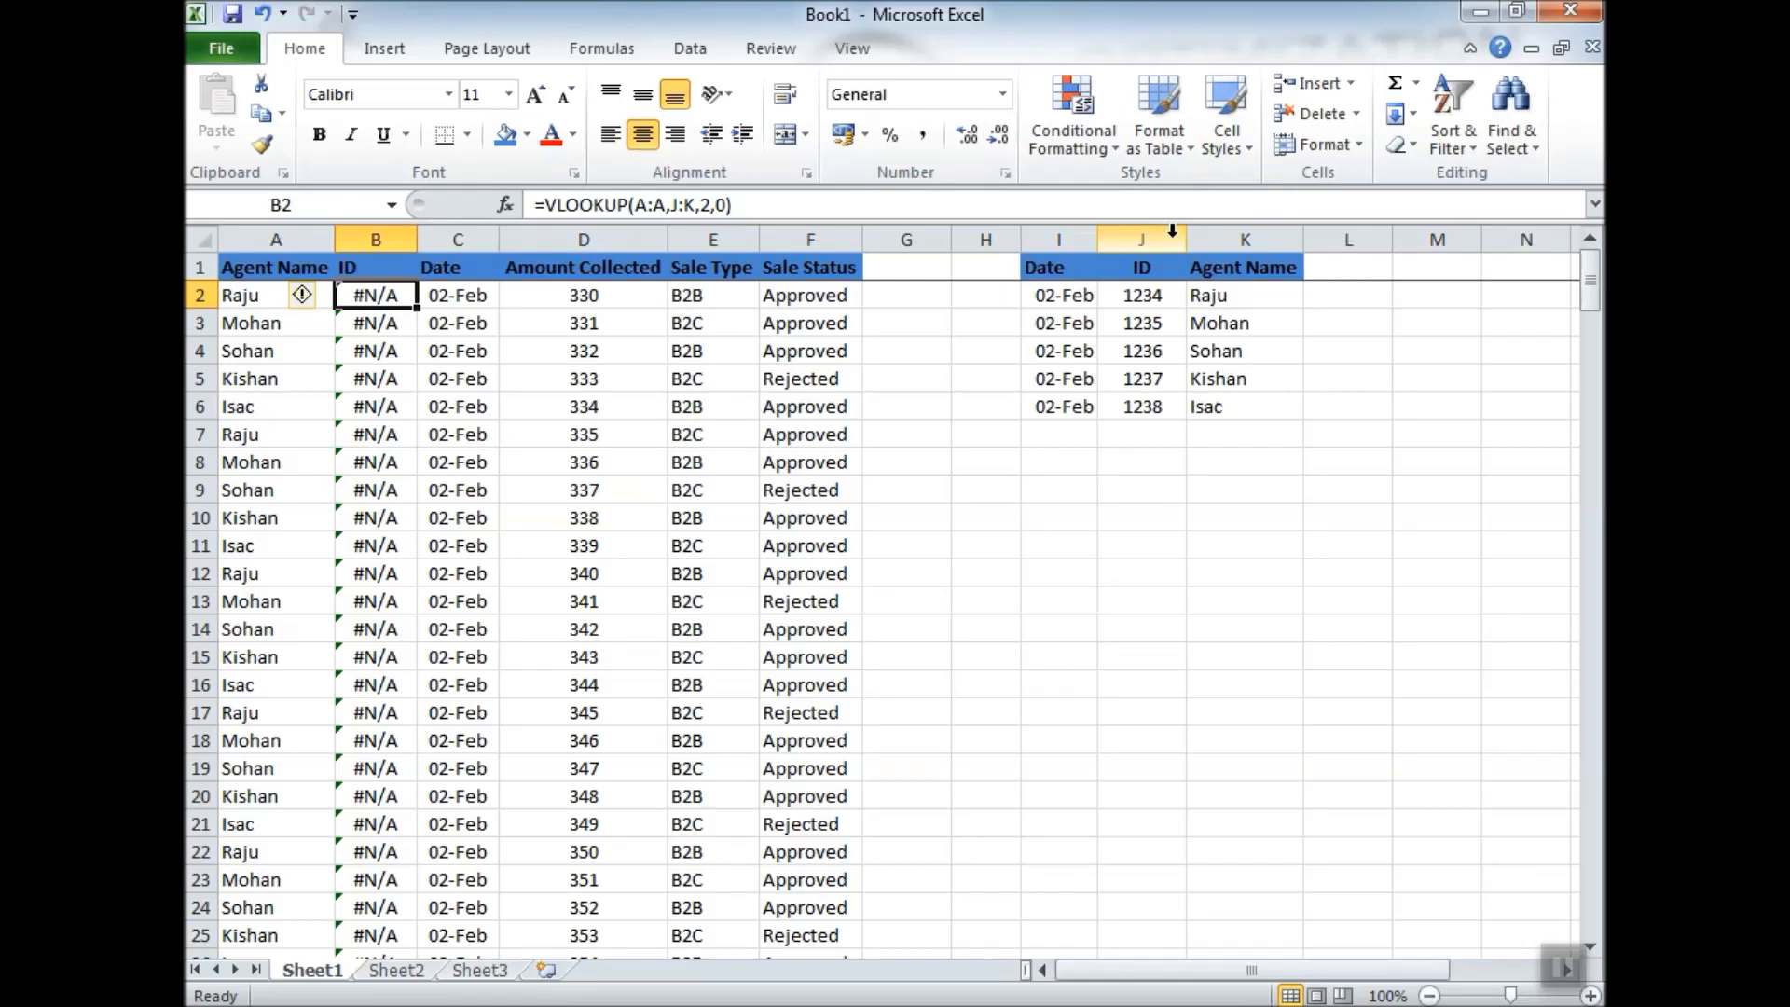
Move the agent list's ID column J behind the Agent Name column K.
click(1163, 231)
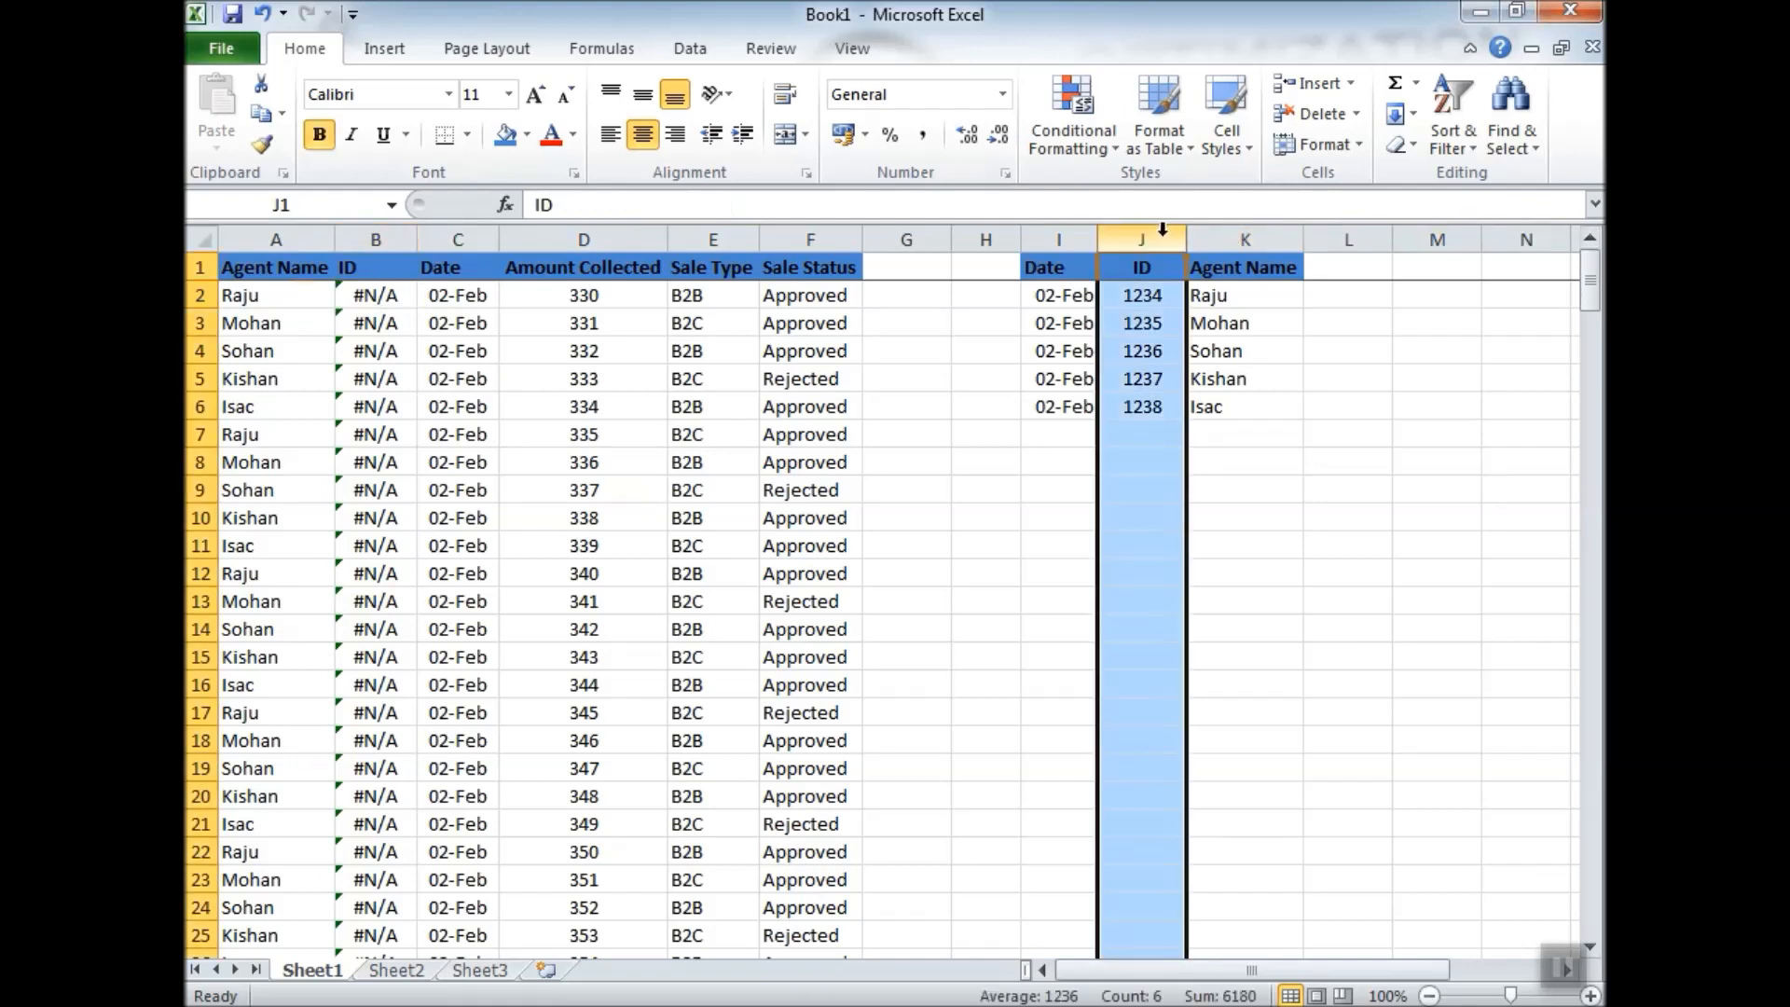
key(ctrl+x)
click(1245, 240)
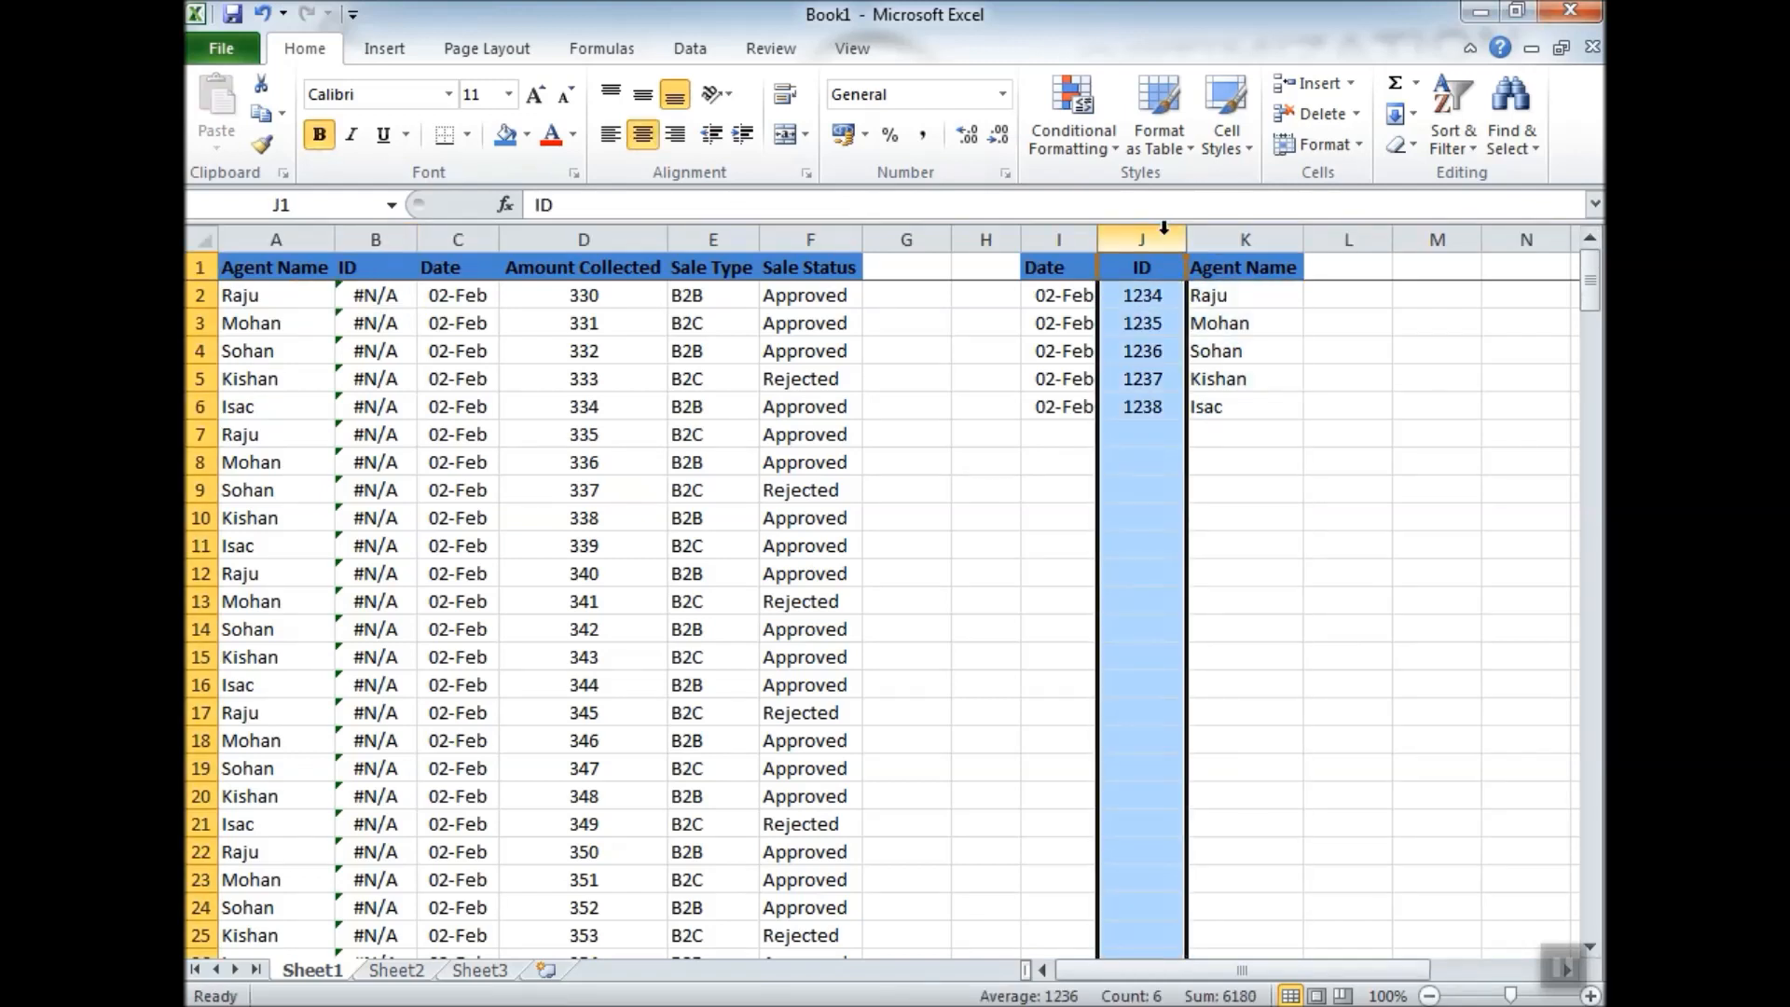
key(ctrl+x)
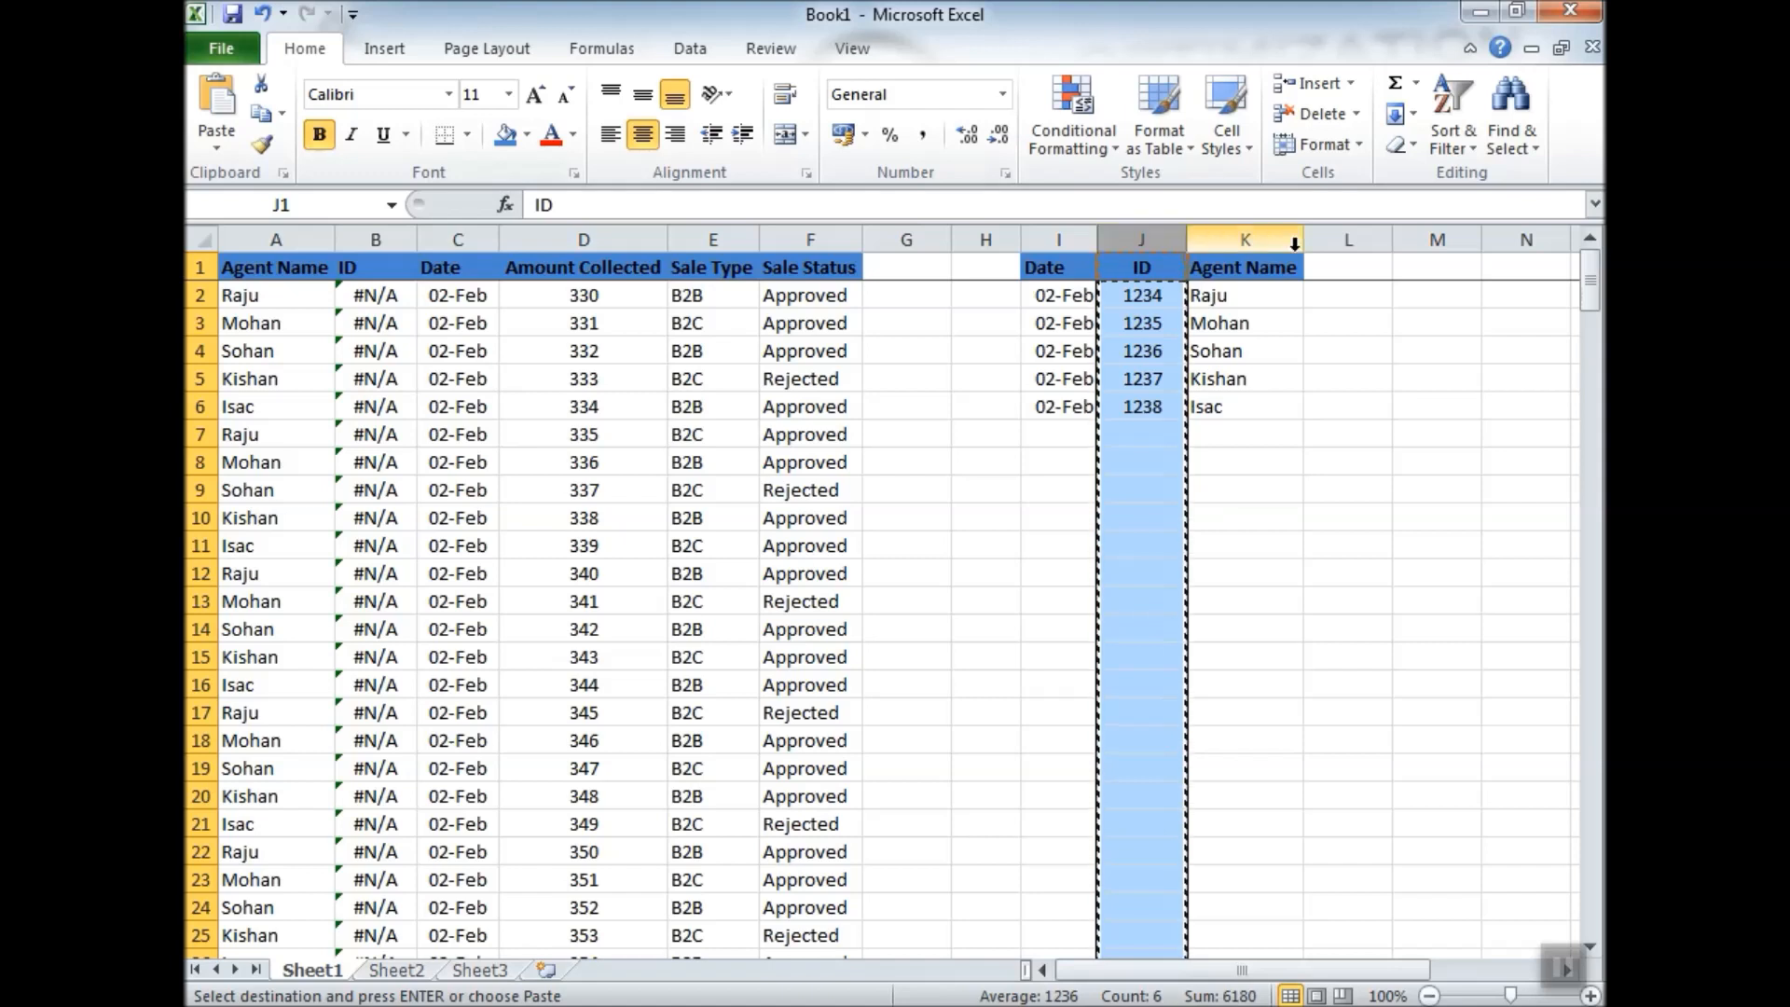
click(1347, 241)
key(ctrl+plus)
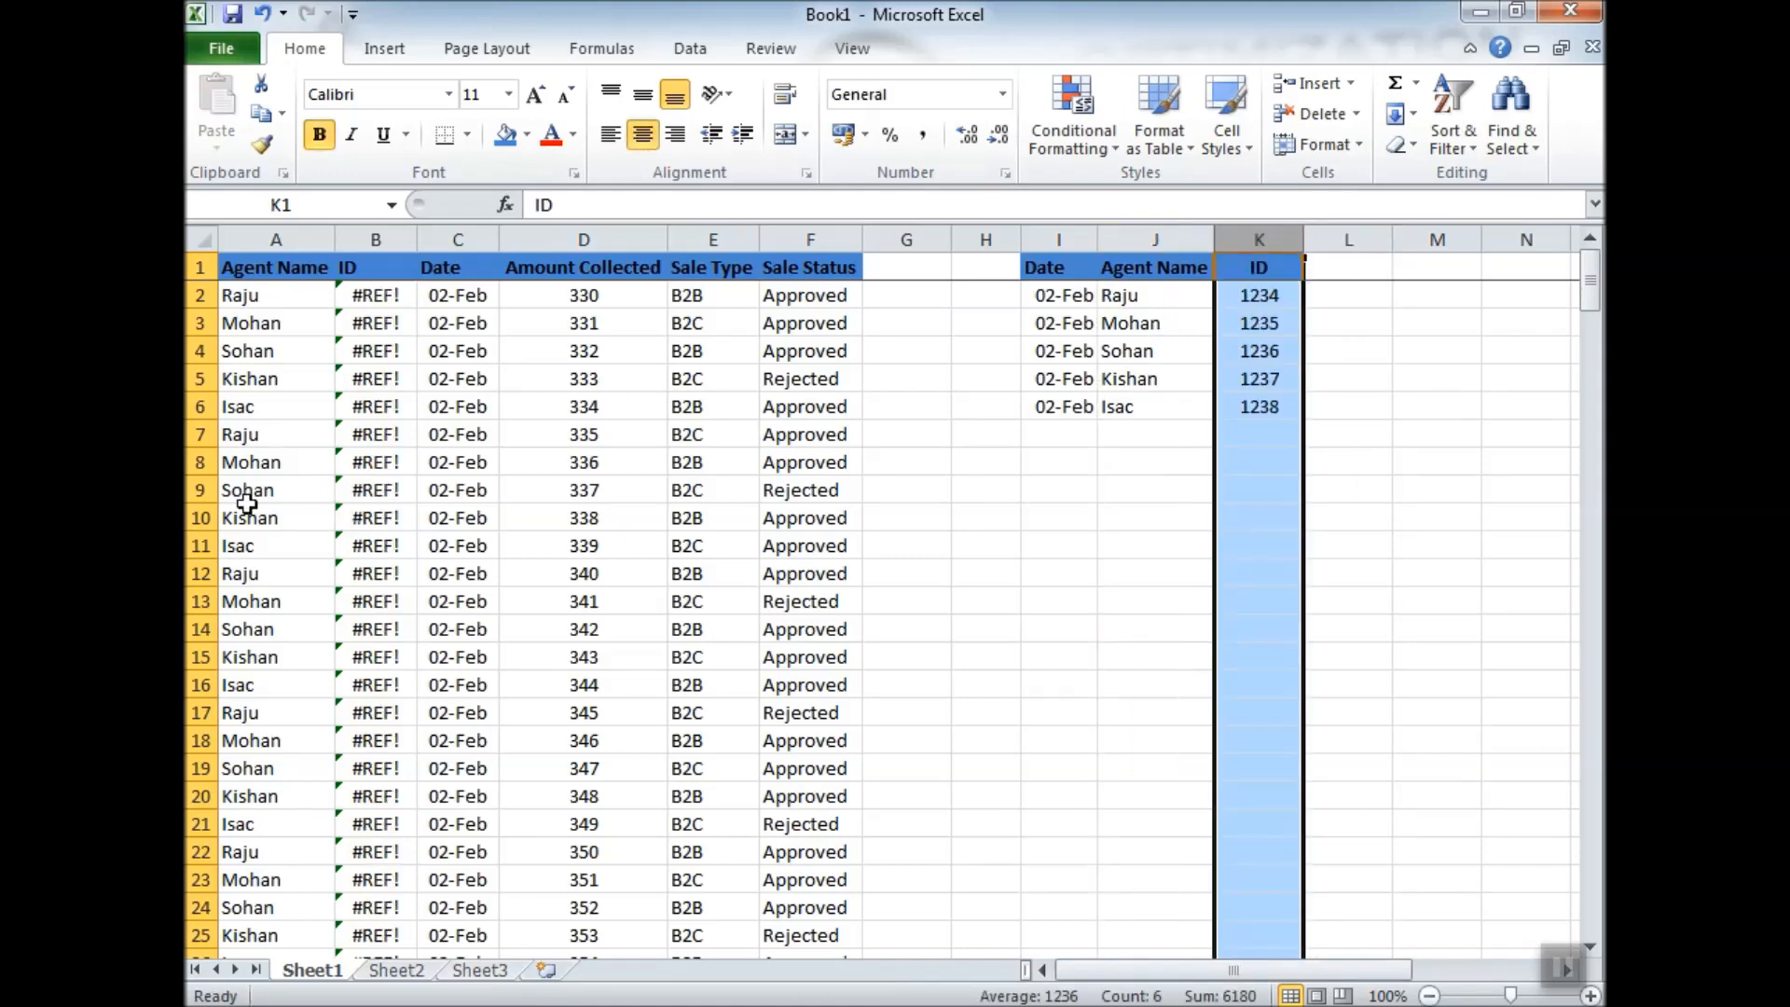
Re-enter =VLOOKUP(A:A,J:K,2,0) in B2, using whole columns for the lookup value and table array.
click(383, 299)
text(=vl)
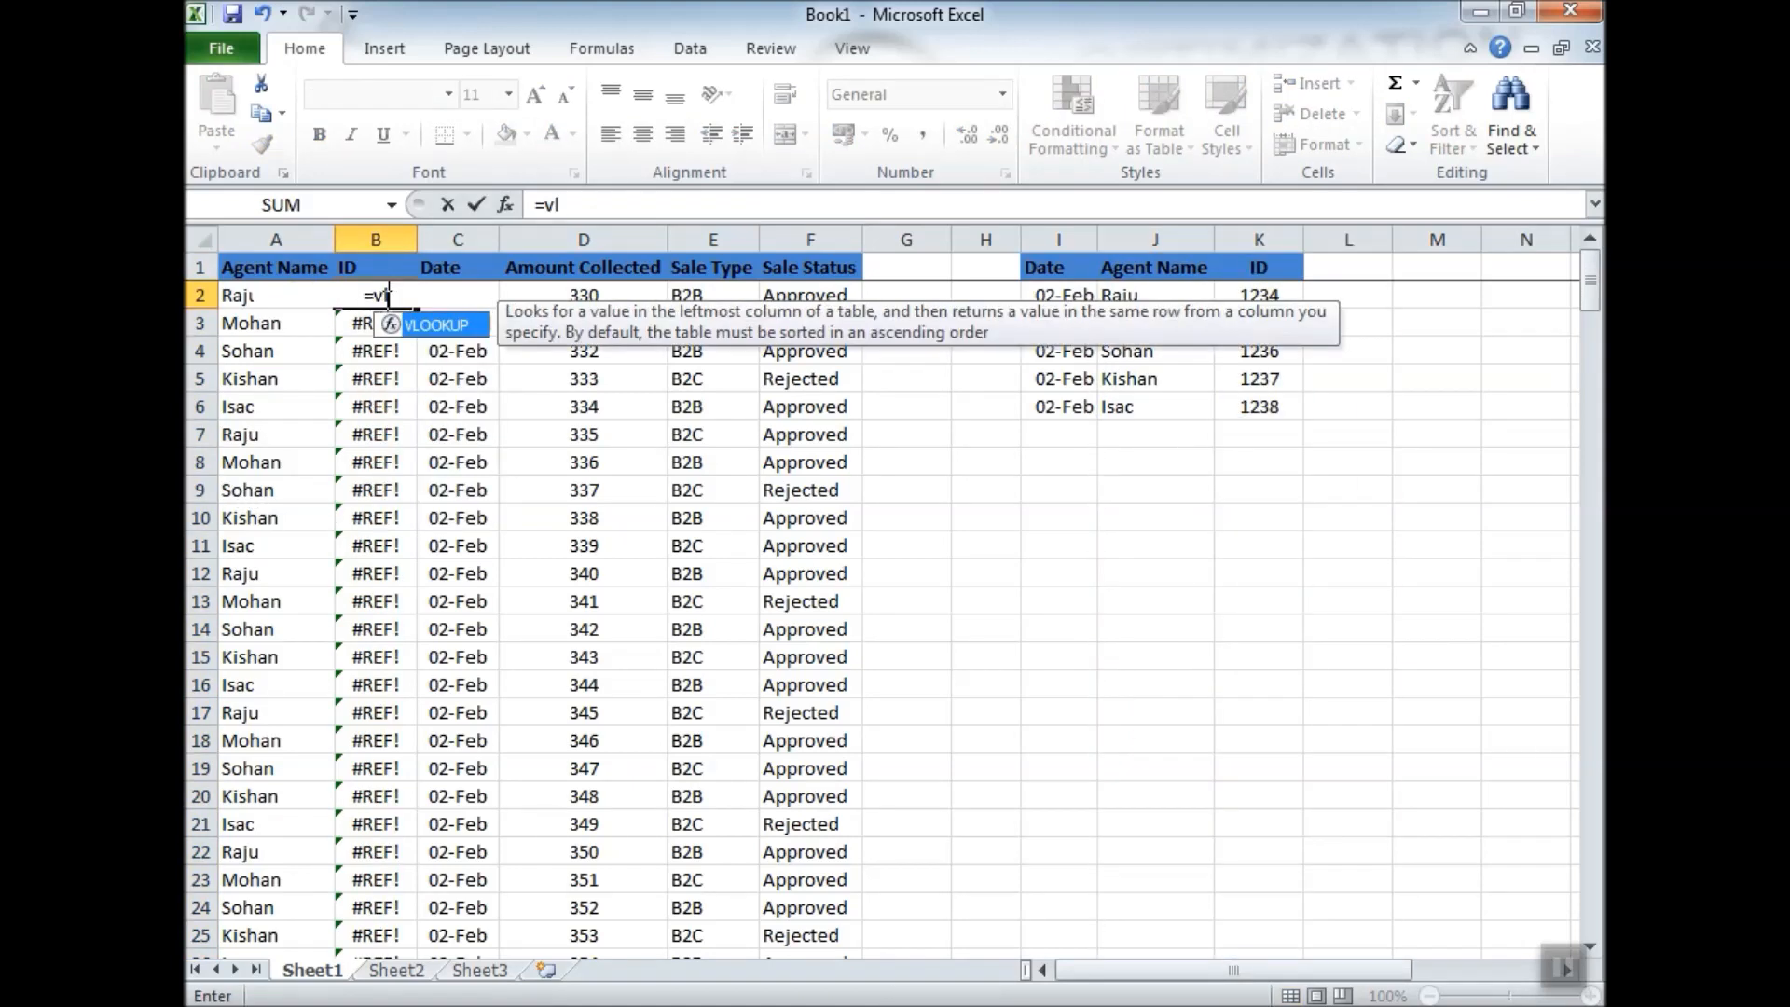
key(Tab)
click(275, 239)
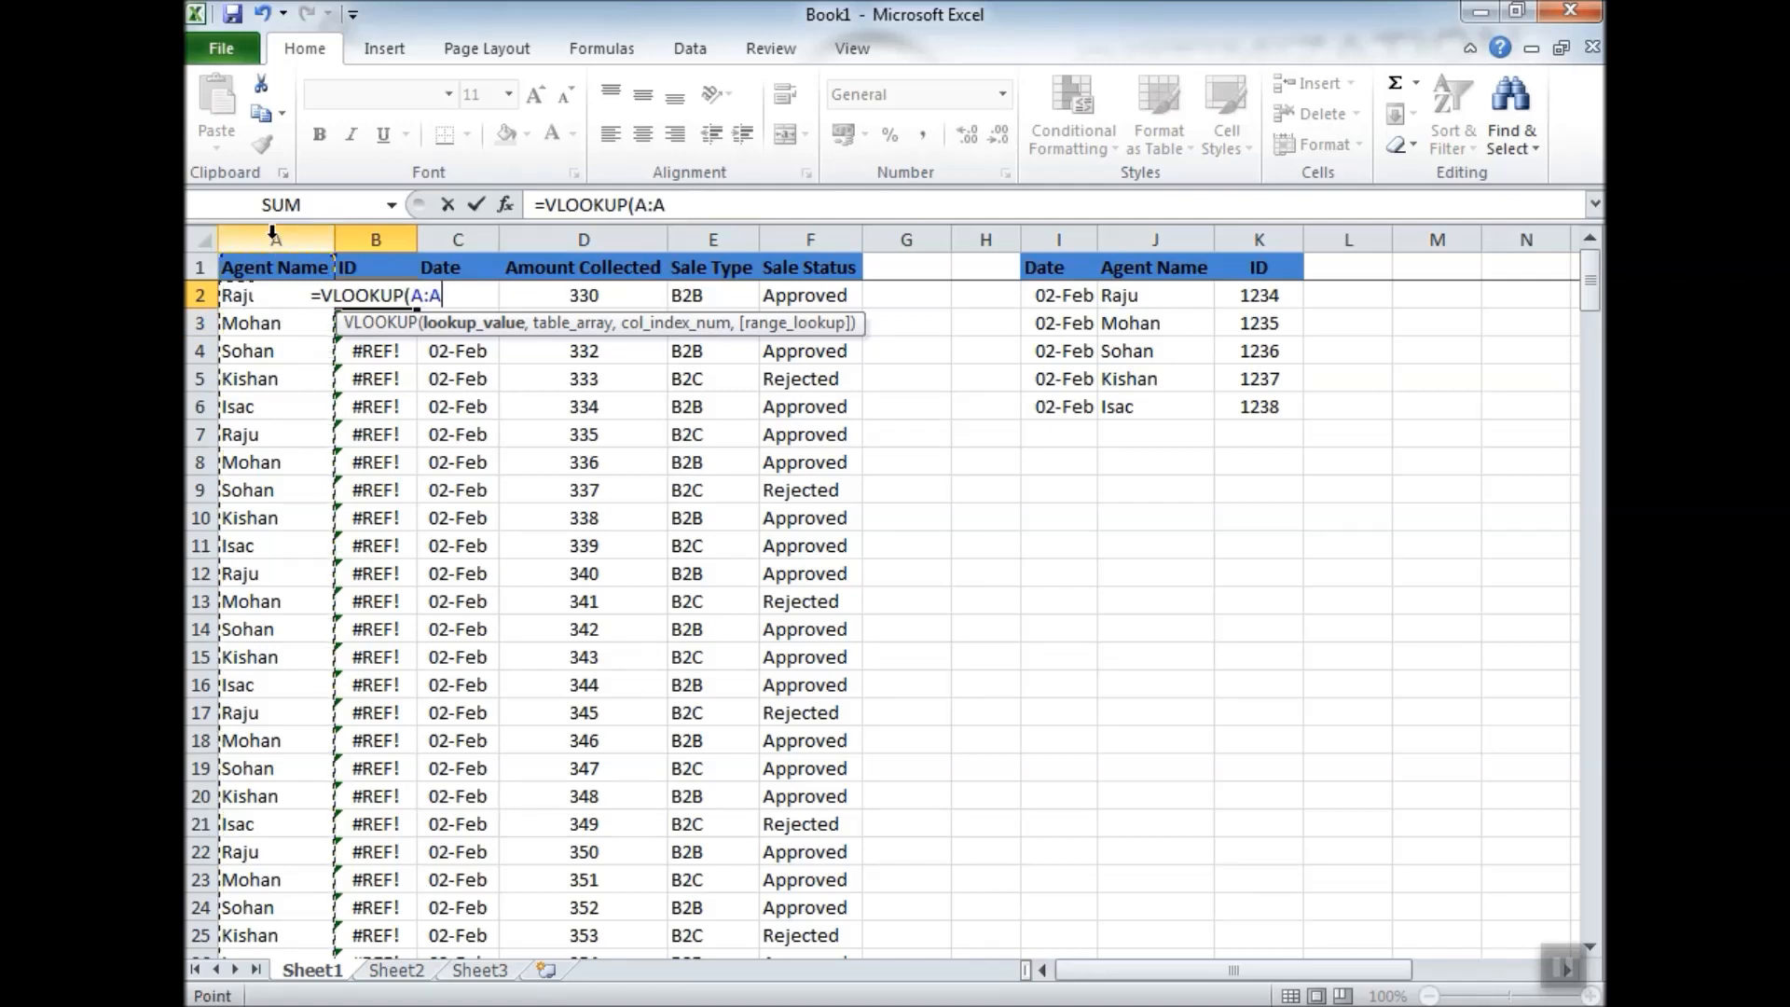
text(,)
drag(1156, 240, 1257, 238)
text(,2,0))
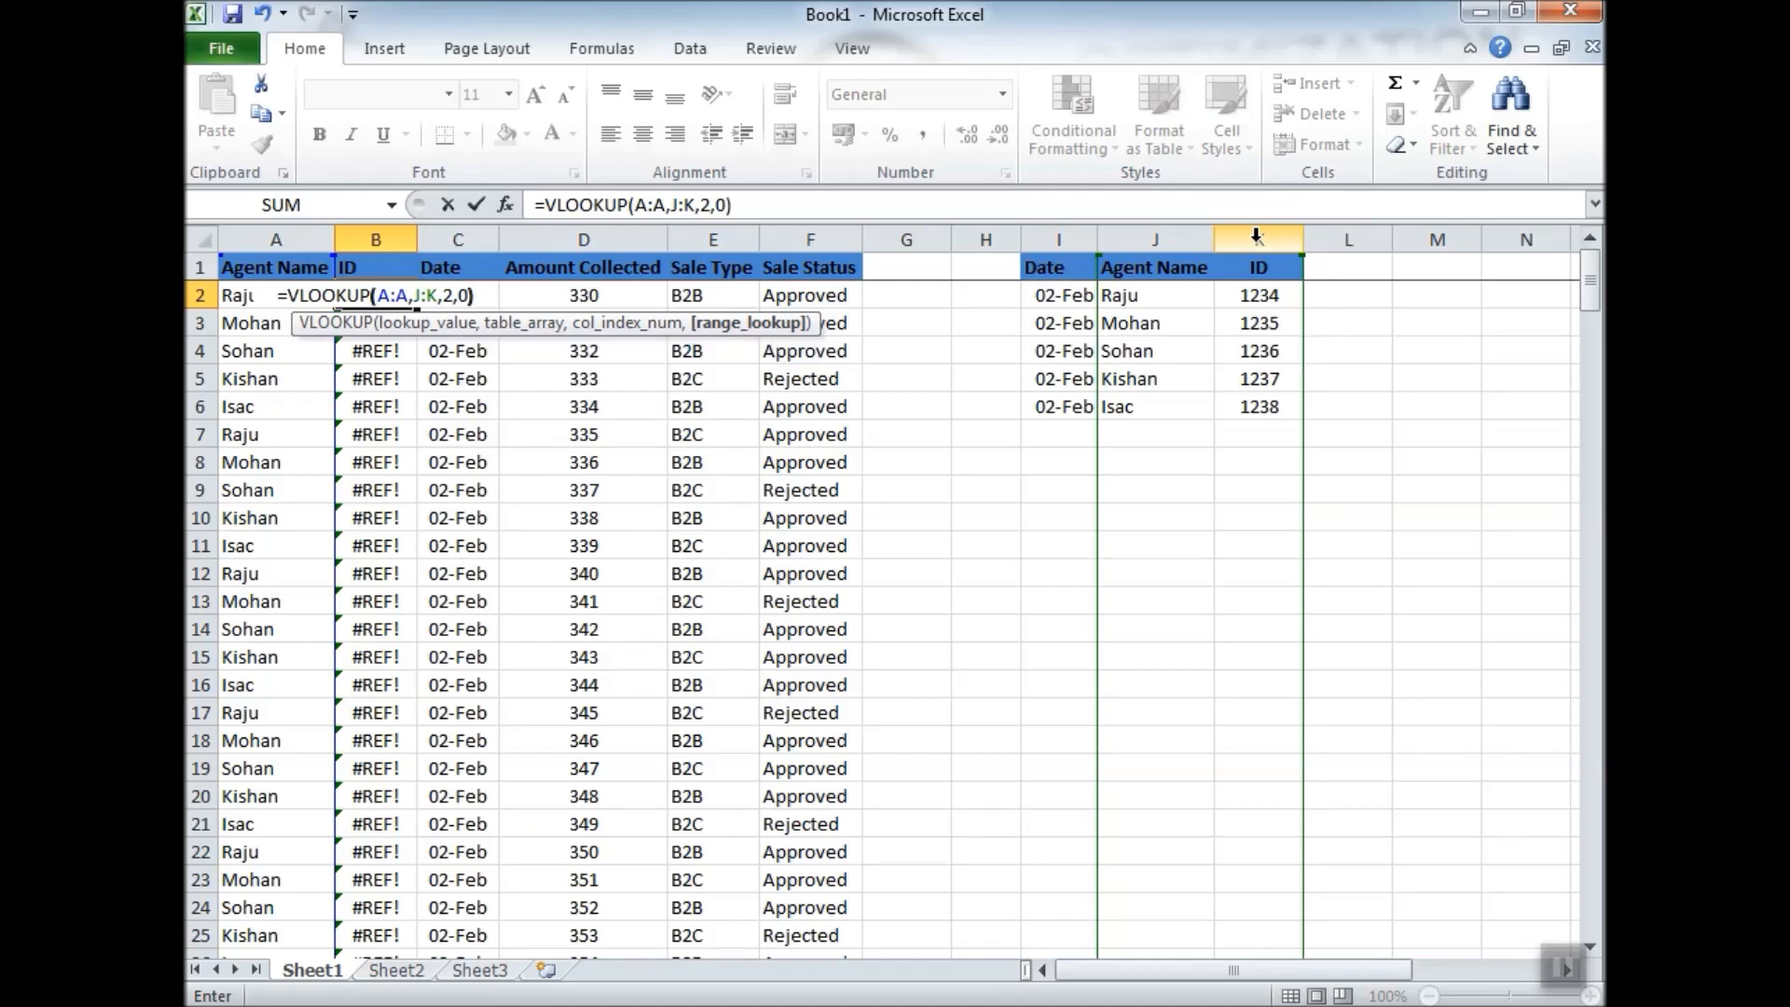
key(Return)
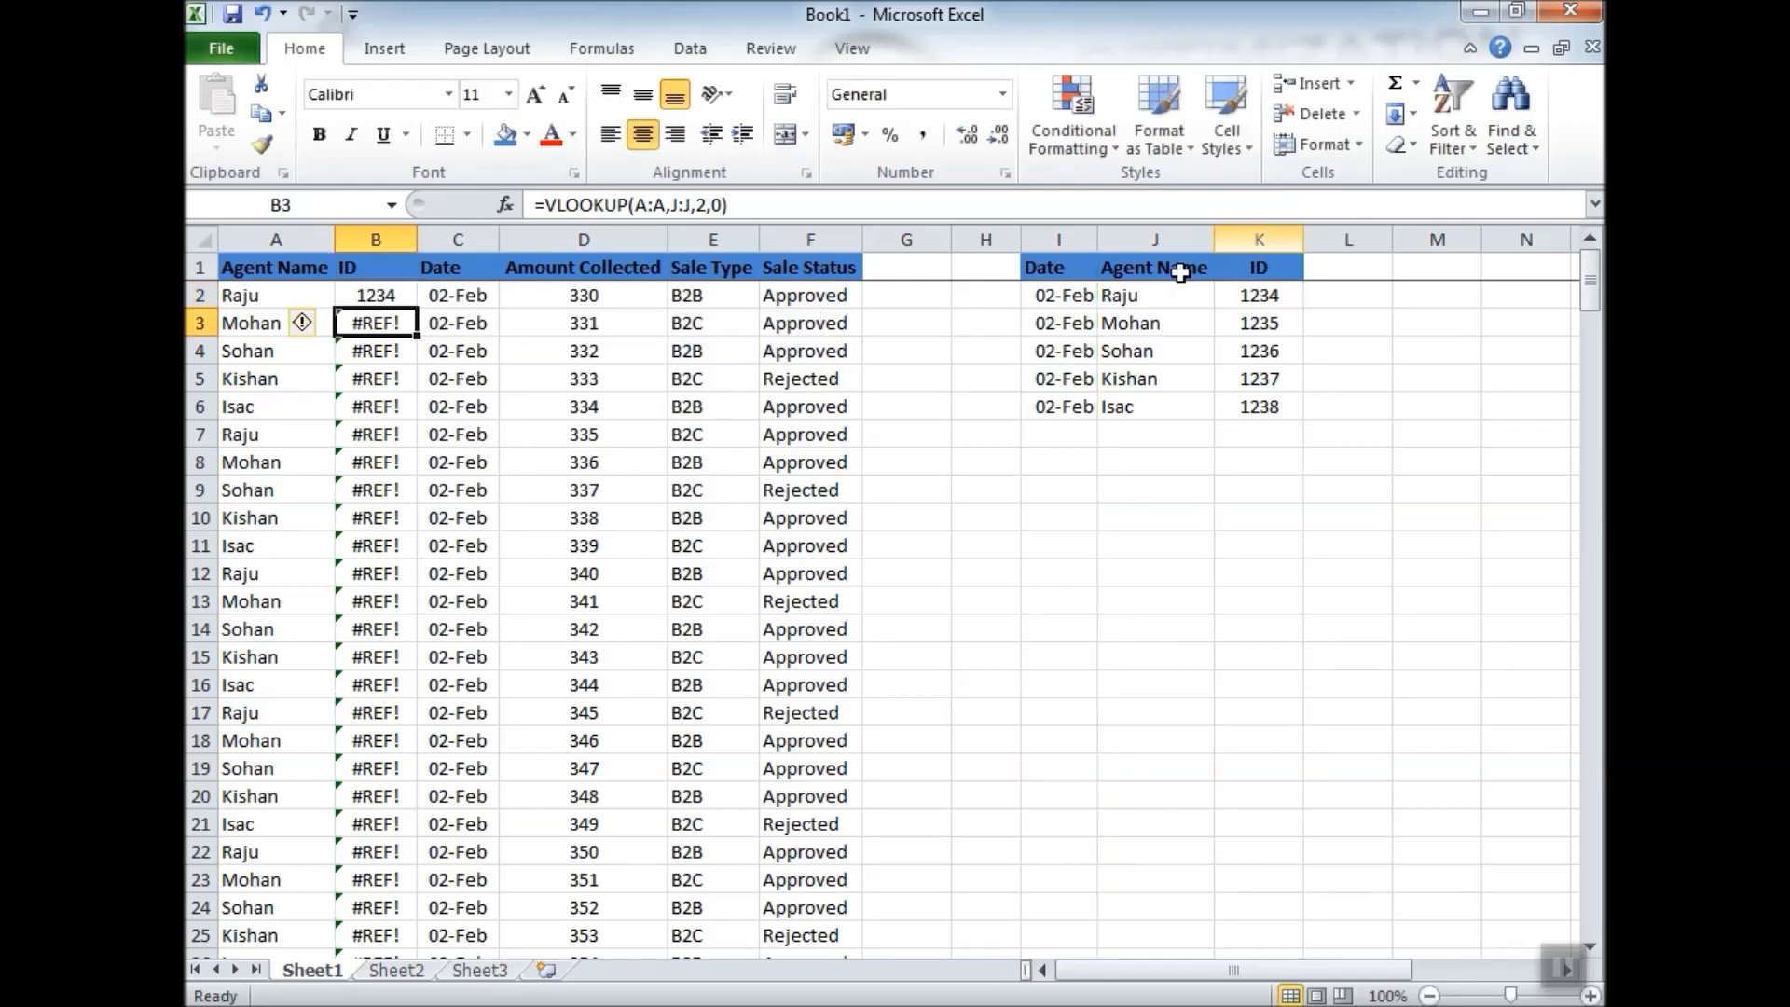
Copy the B2 formula down the ID column to the last row of the sales data.
click(396, 296)
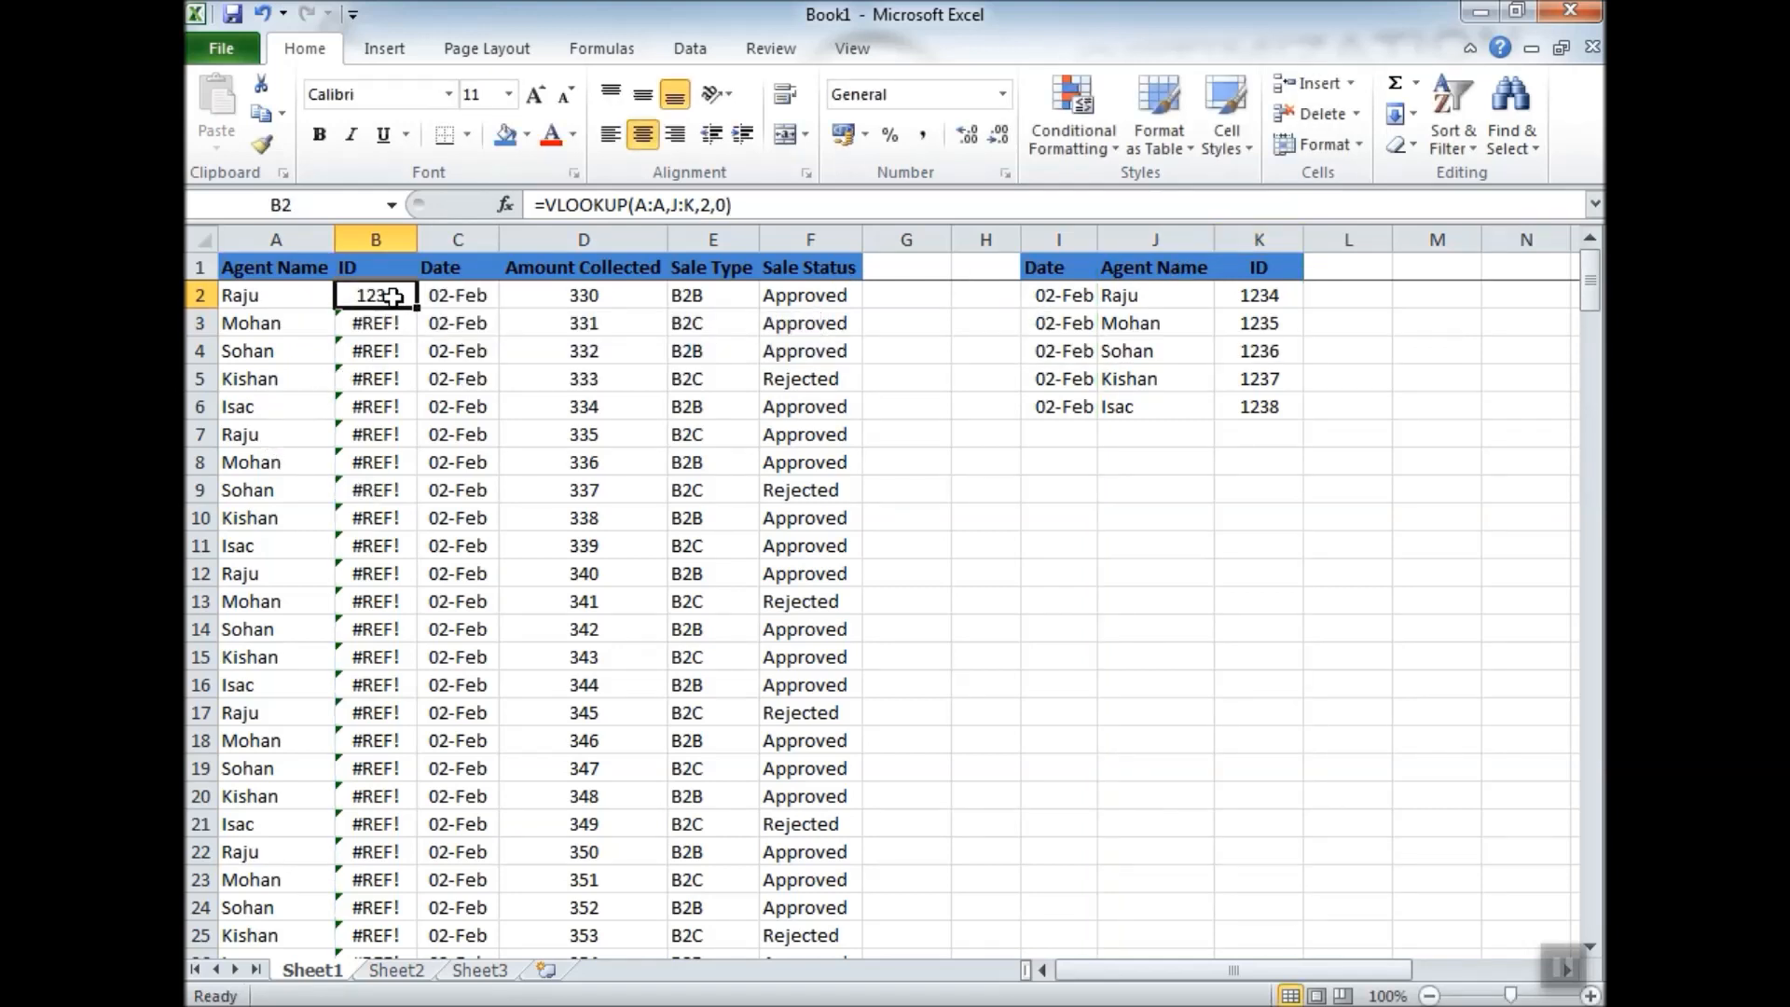
key(ctrl+c)
key(ctrl+shift+Down)
key(ctrl+v)
key(ctrl+Up)
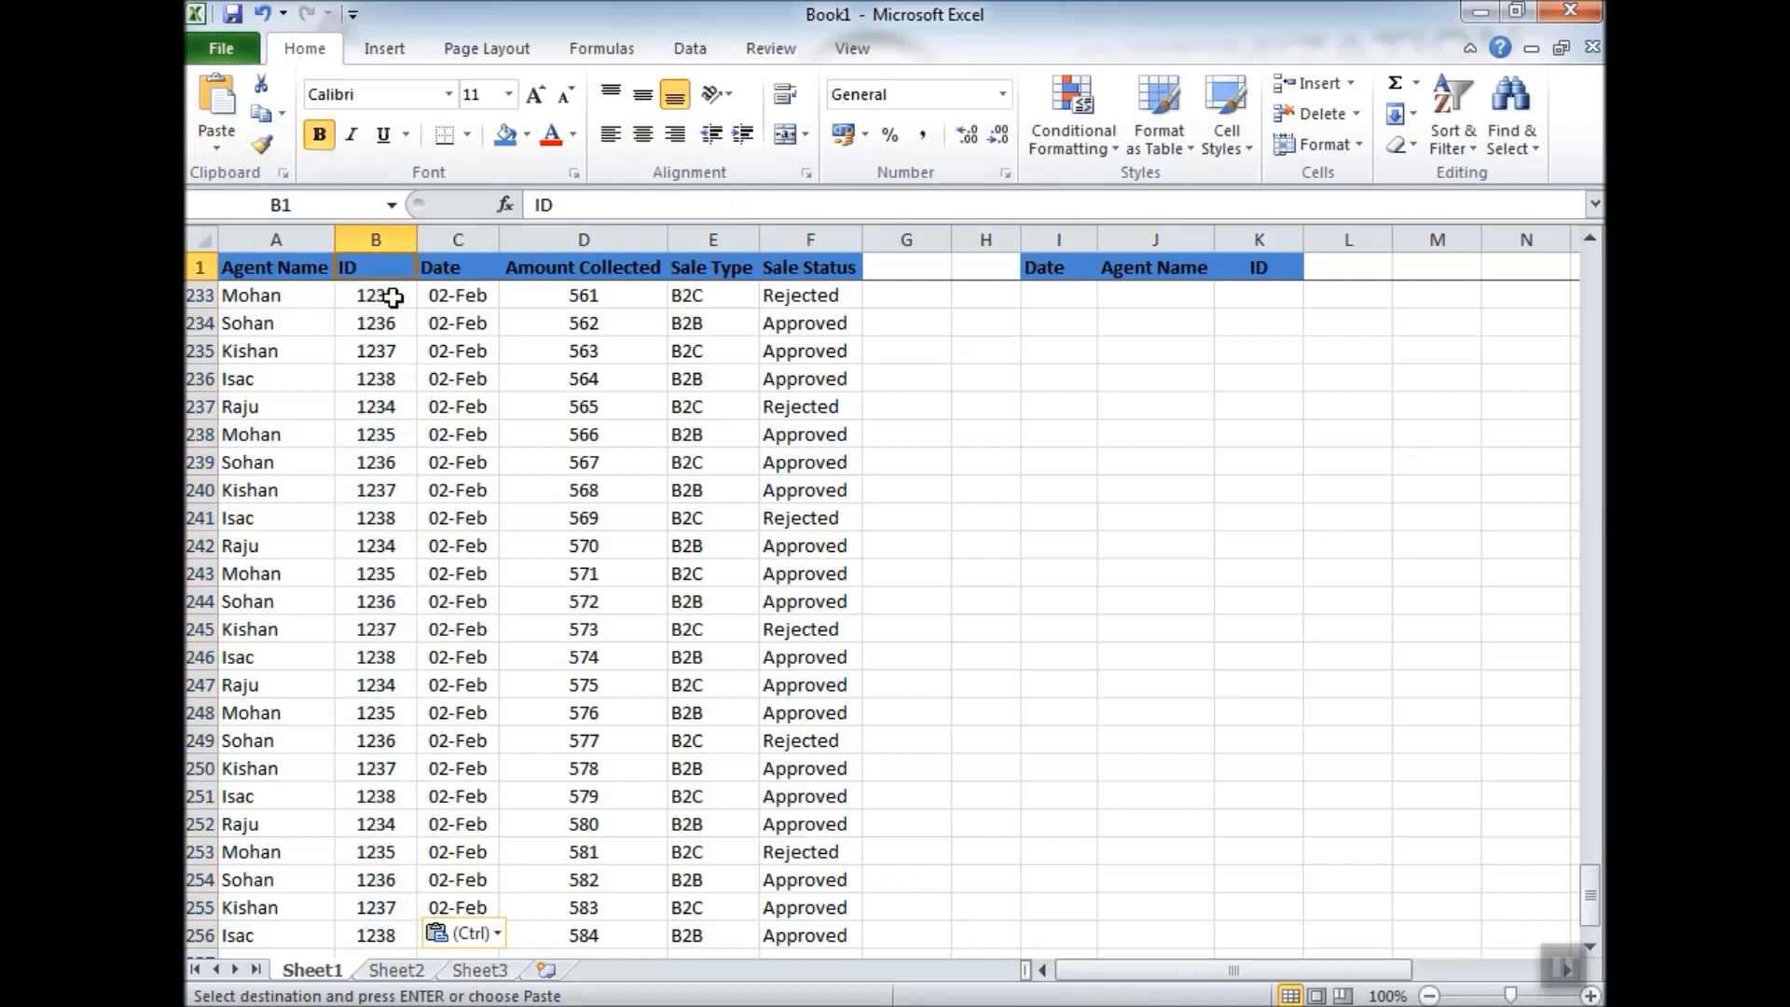
key(Down)
key(Escape)
Insert a blank column before the agent list's ID column K and check the formula in B2.
key(Right)
key(Right)
key(Right)
key(Right)
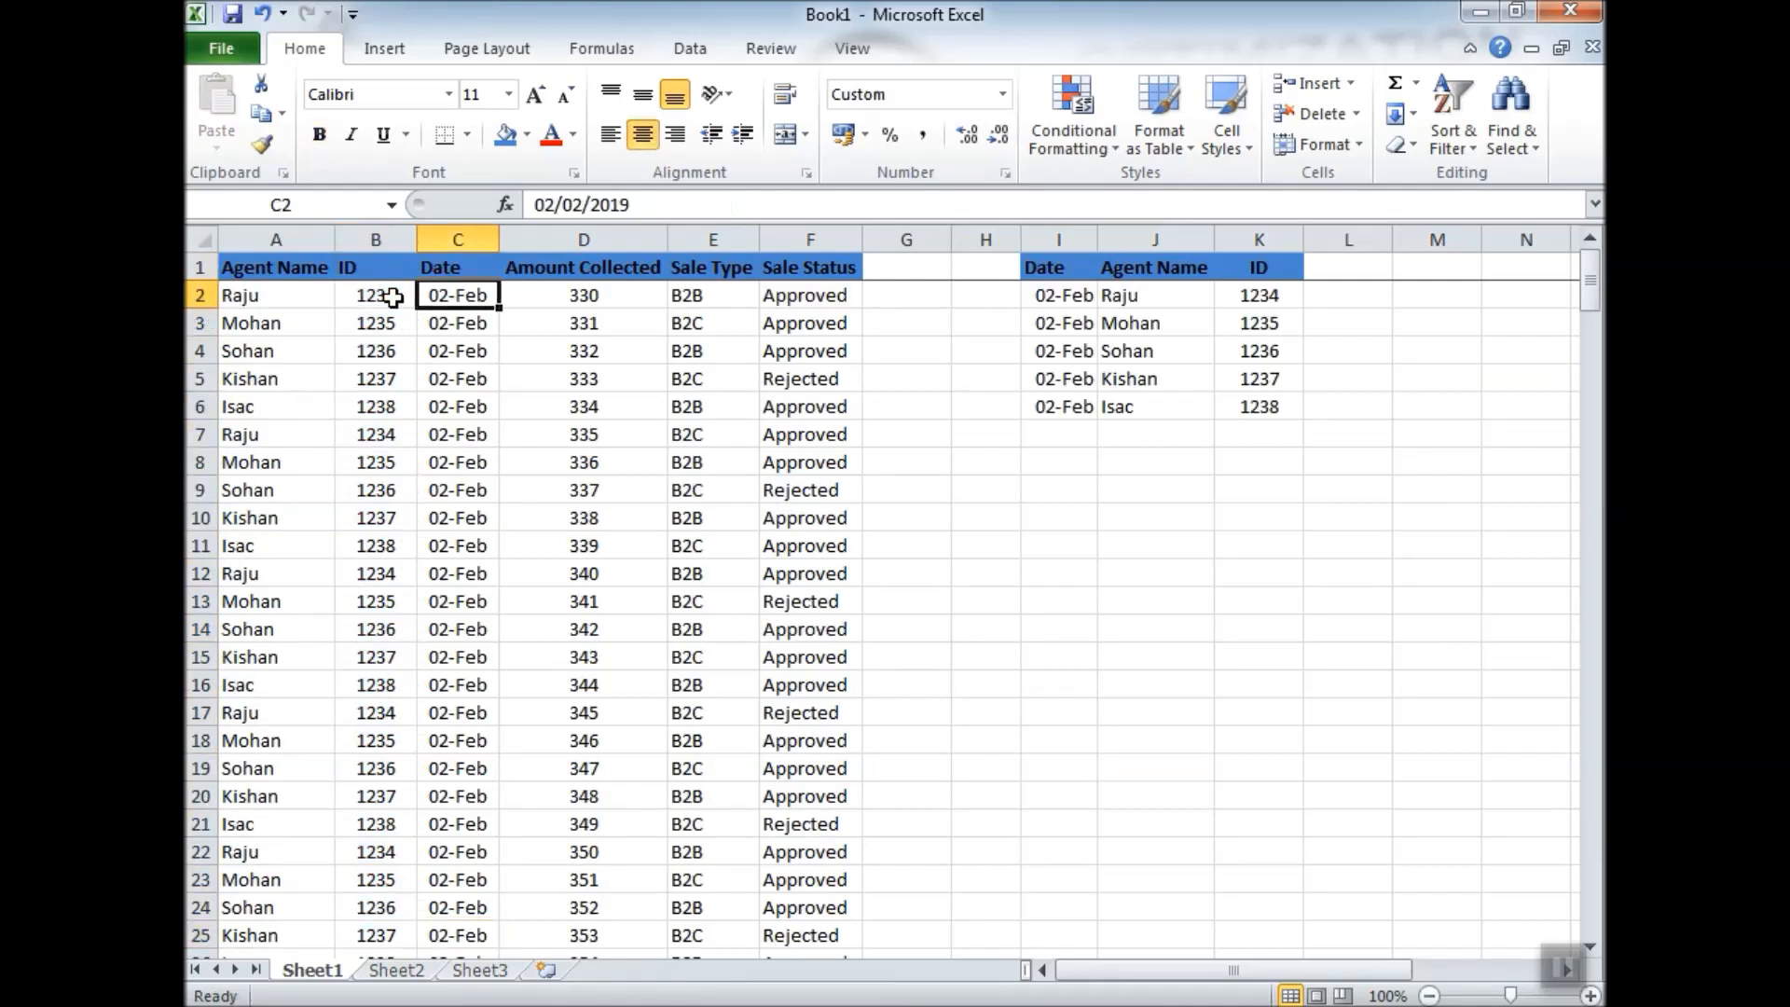
key(Right)
key(Right)
key(Right)
key(Right)
key(Right)
key(Up)
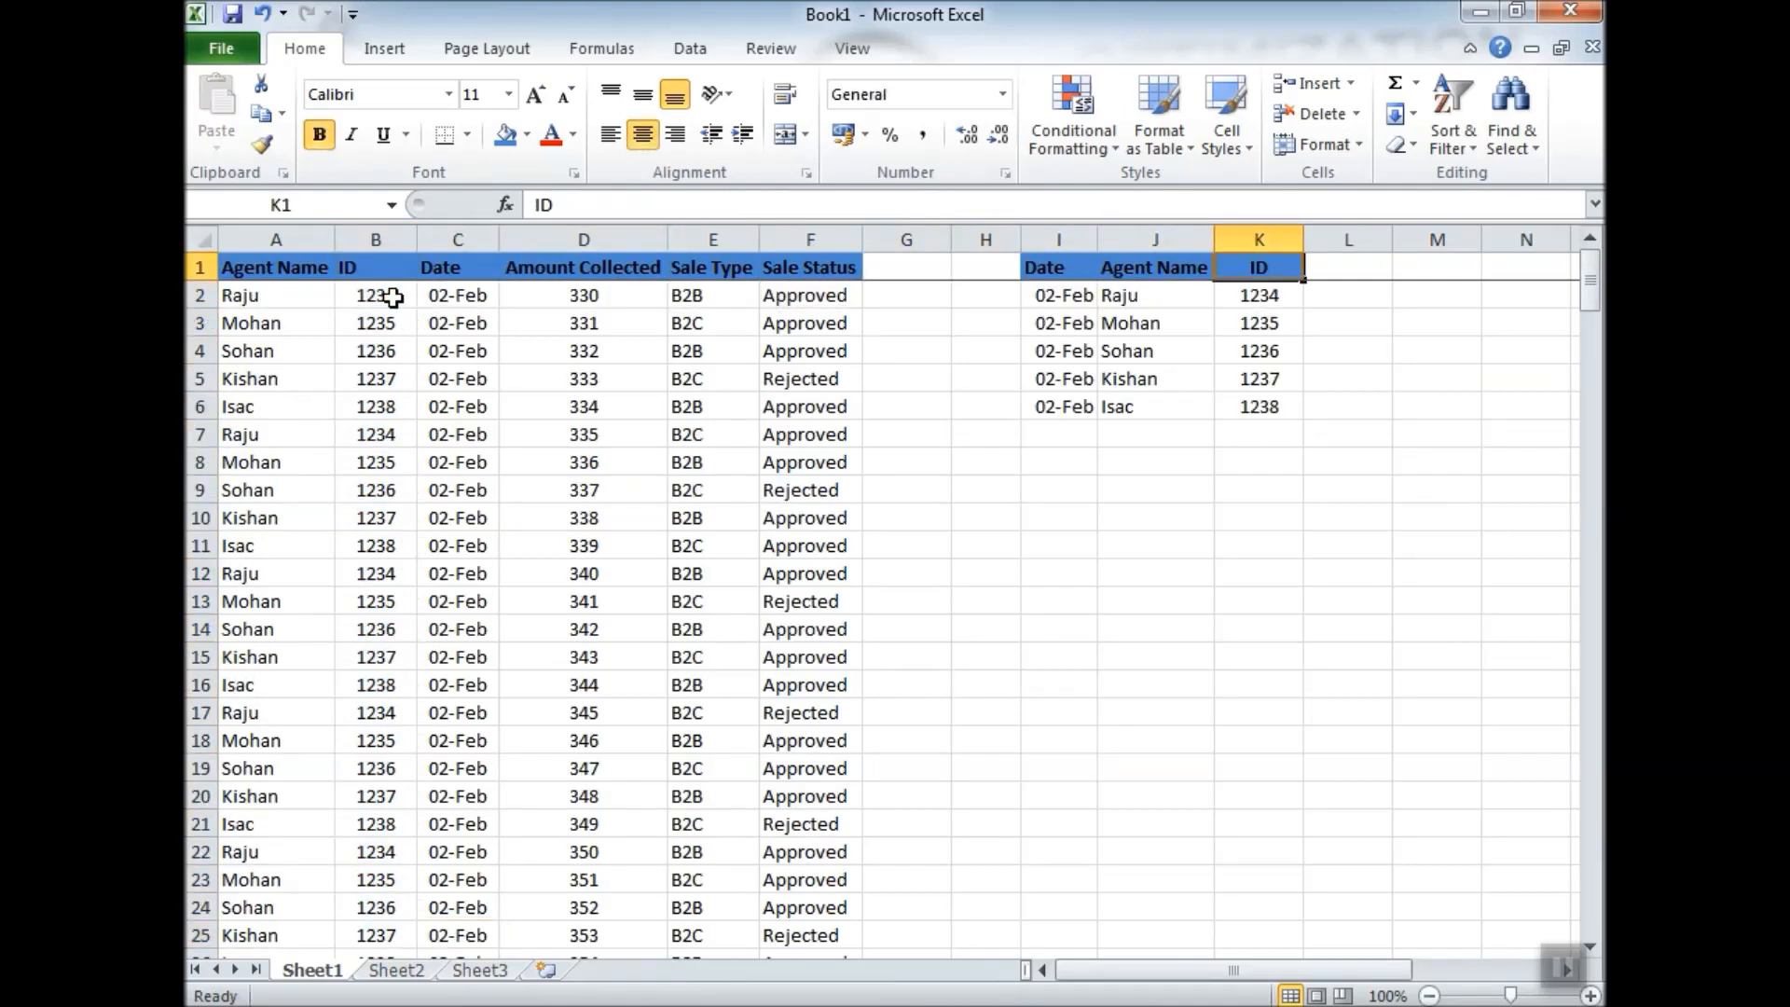
key(ctrl+space)
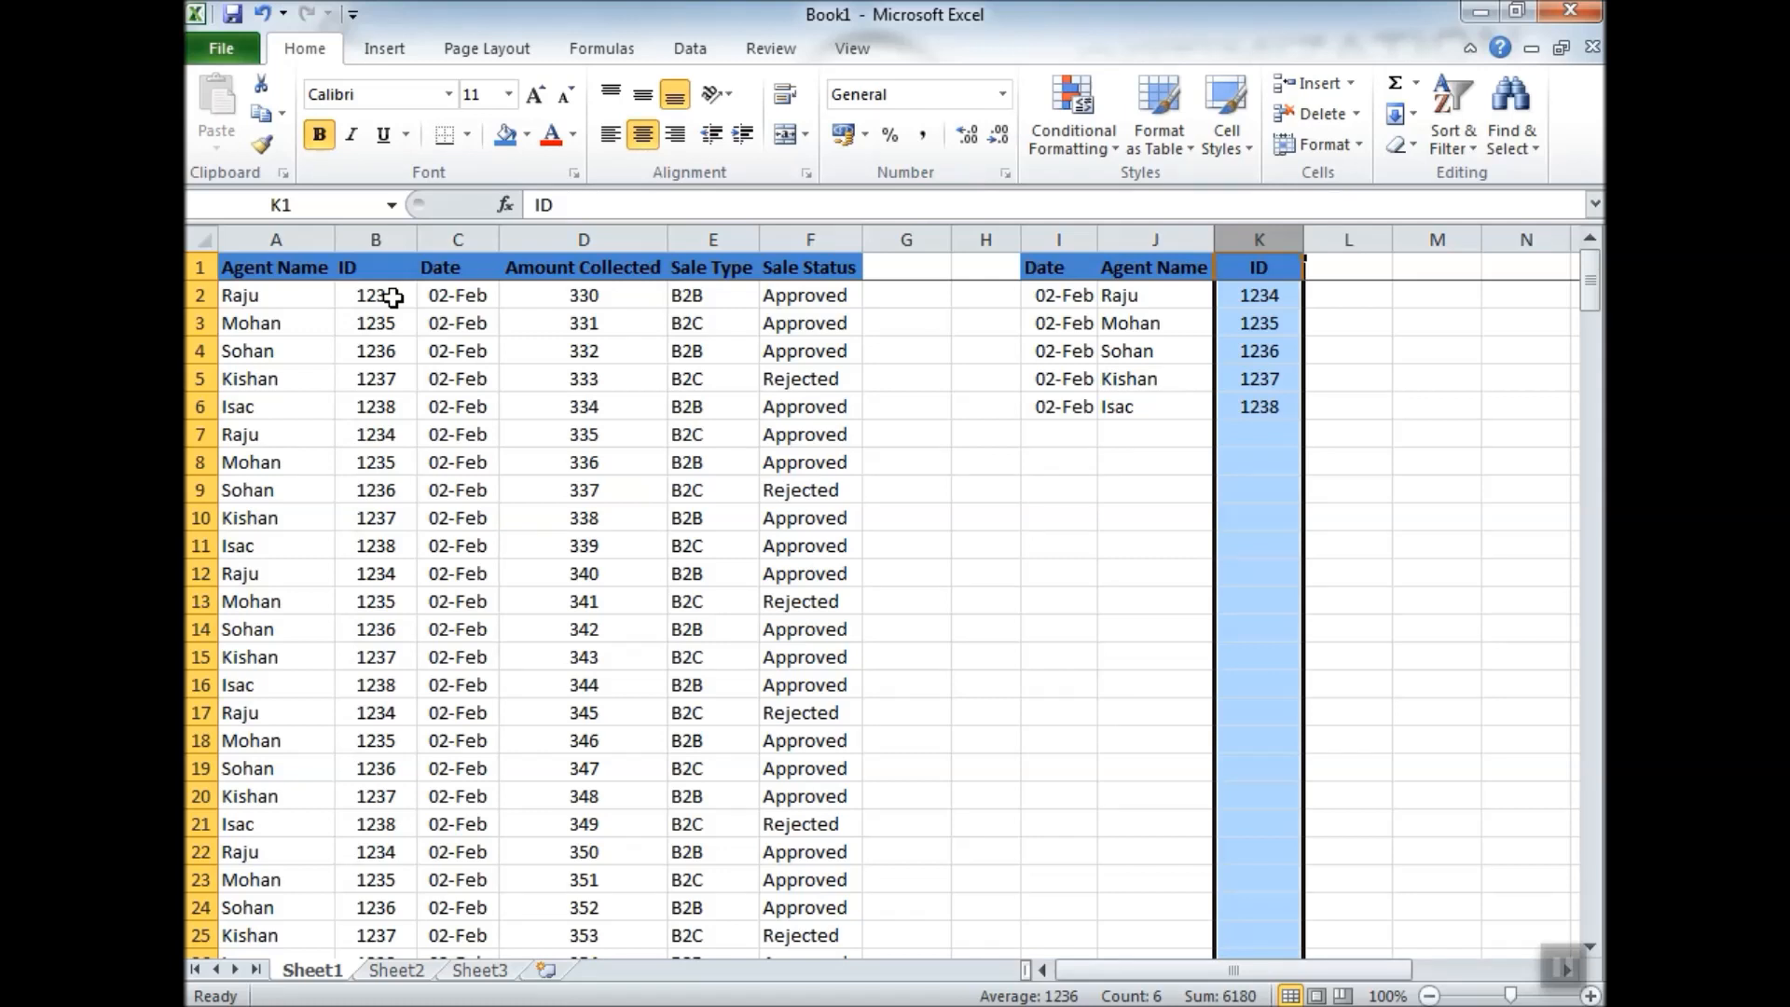
key(ctrl+shift+plus)
click(388, 296)
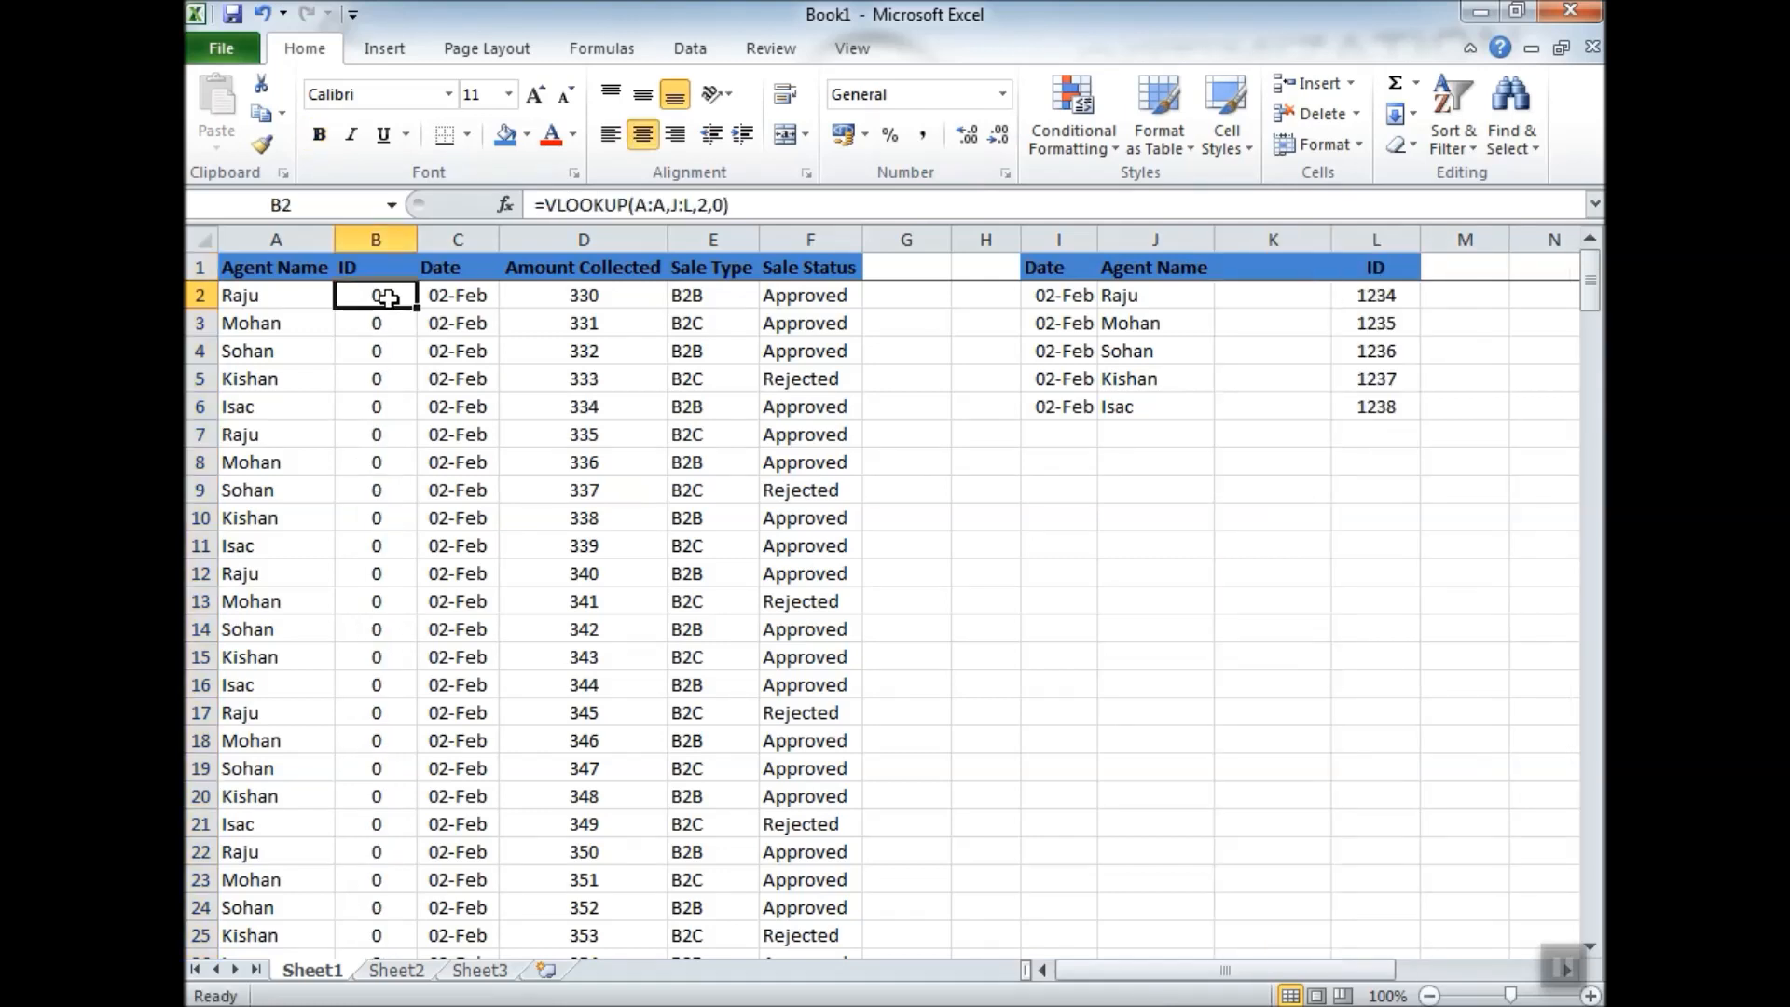
Enter the filler text skldfjs, sdfjsl and sdfsjflk in K2:K4 and compare it with the lookup in B2.
click(1241, 285)
text(skldfjs)
key(Return)
text(sdfjsl)
key(Return)
text(sdfsjflk)
key(Return)
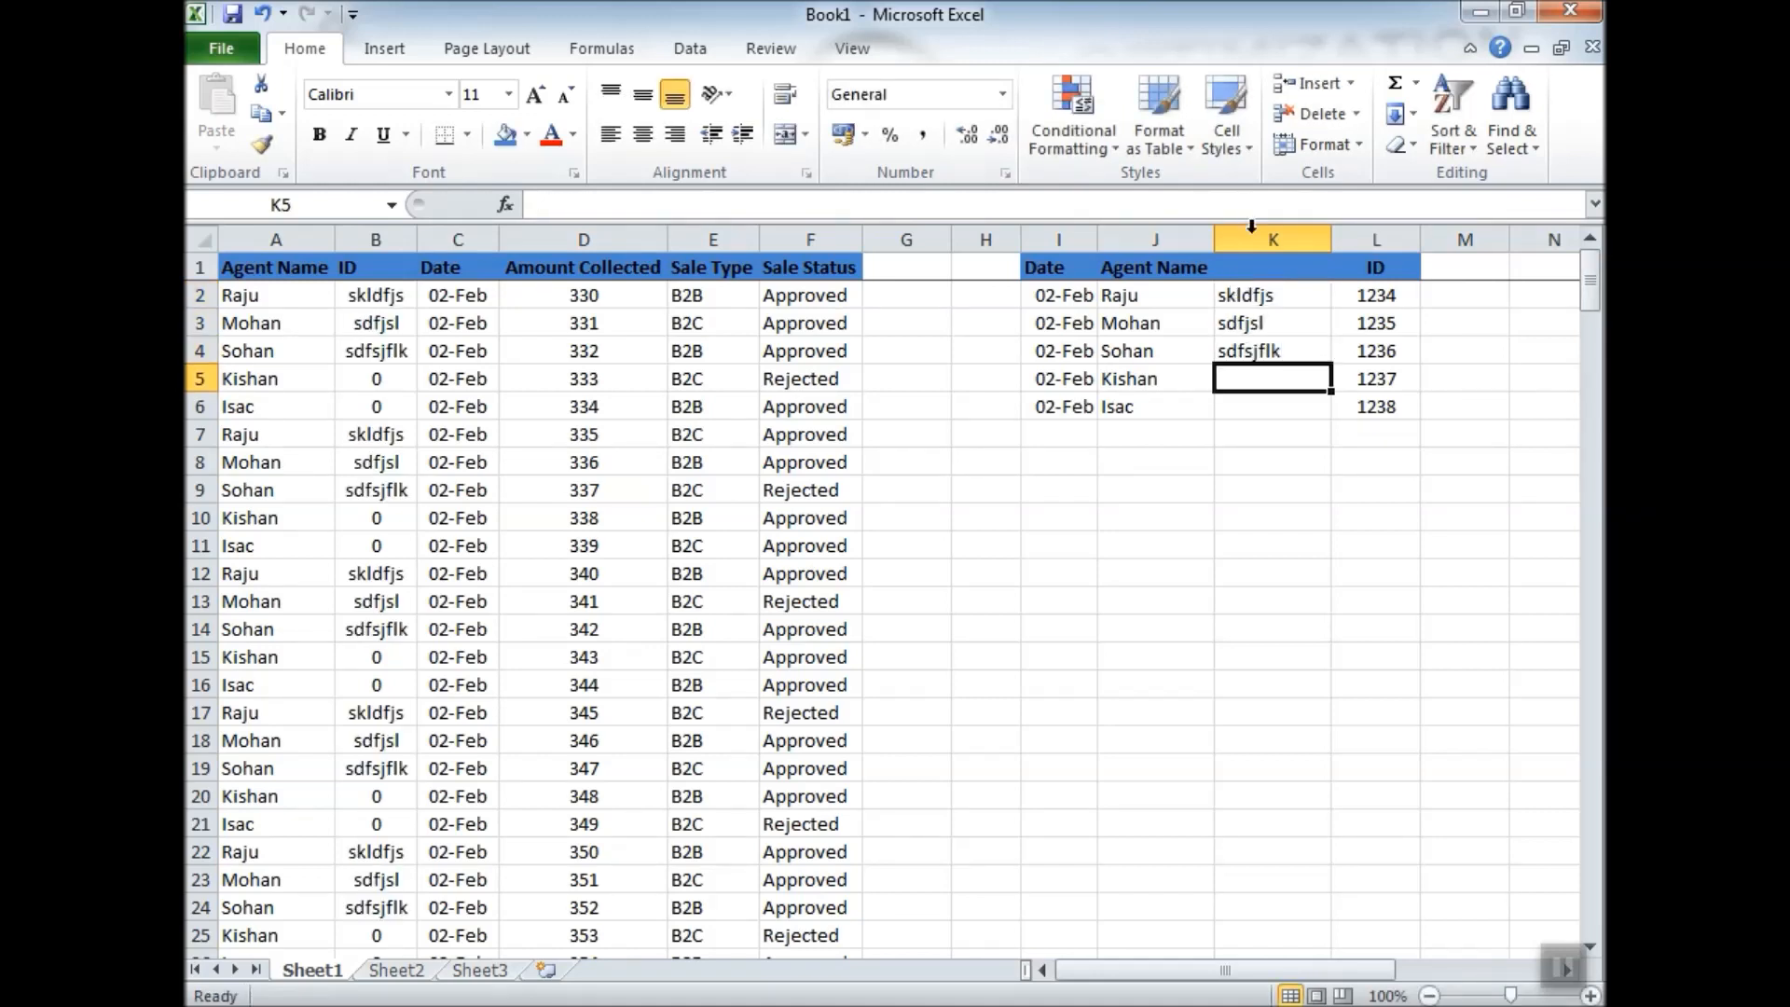
click(384, 297)
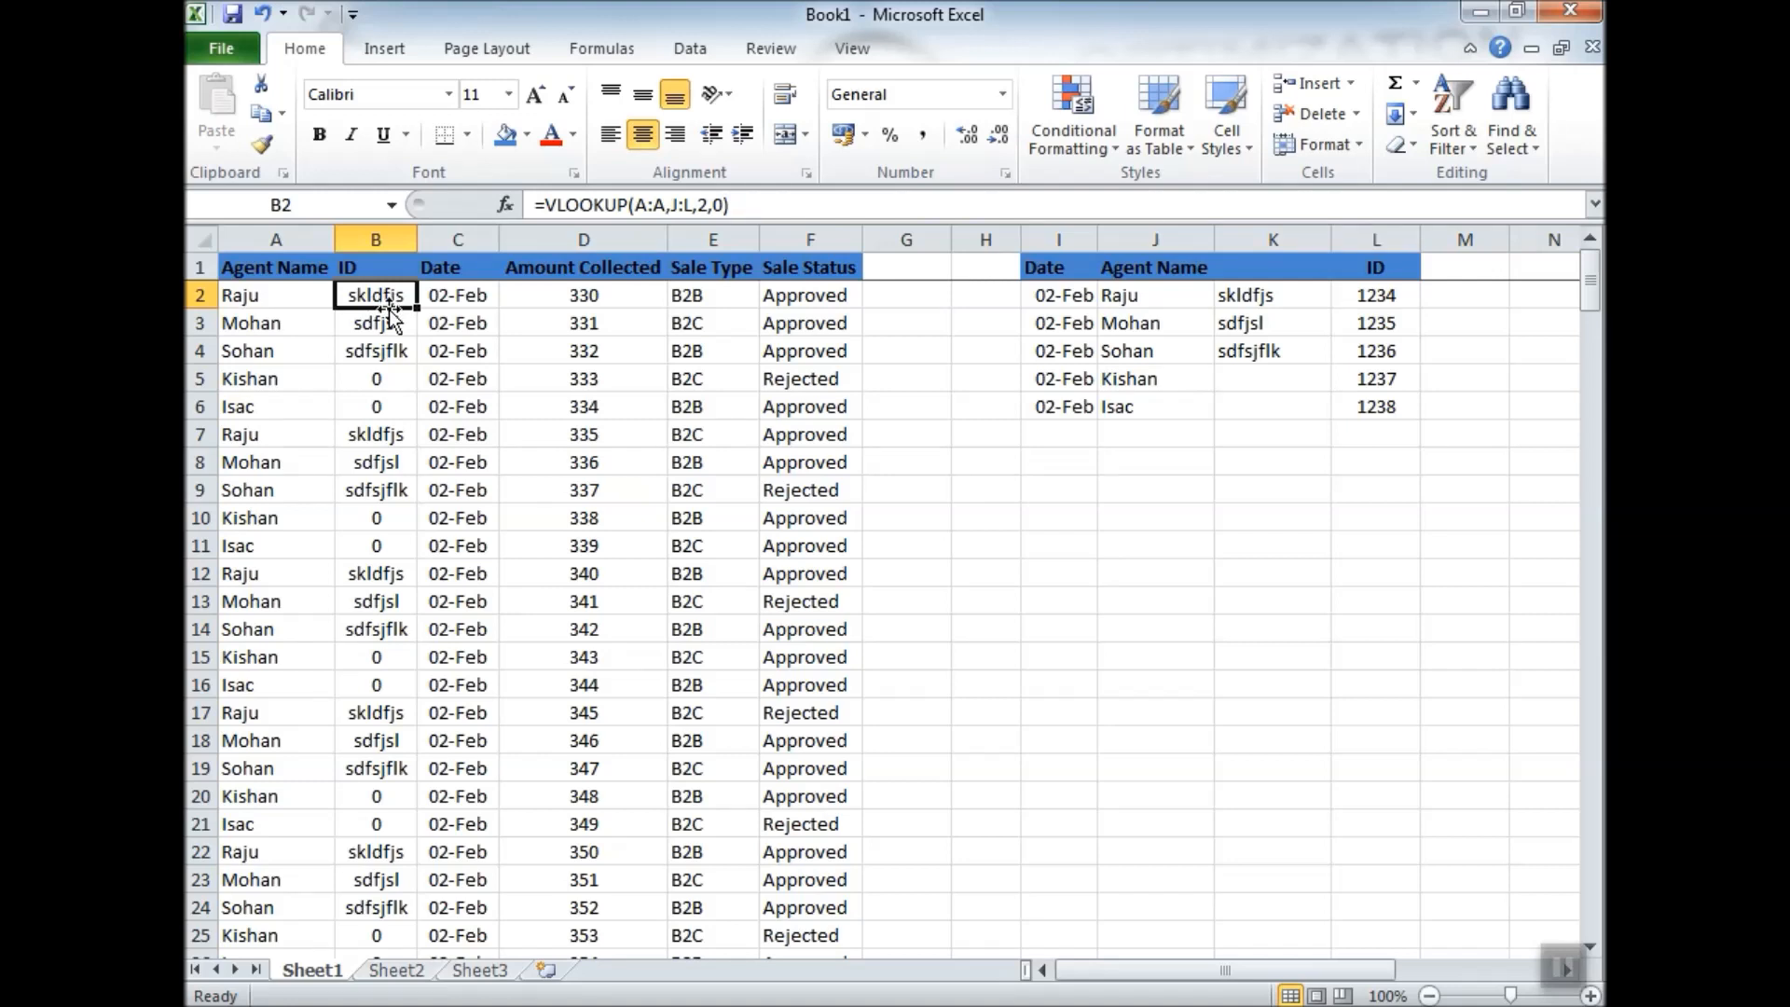
drag(1264, 286, 1268, 377)
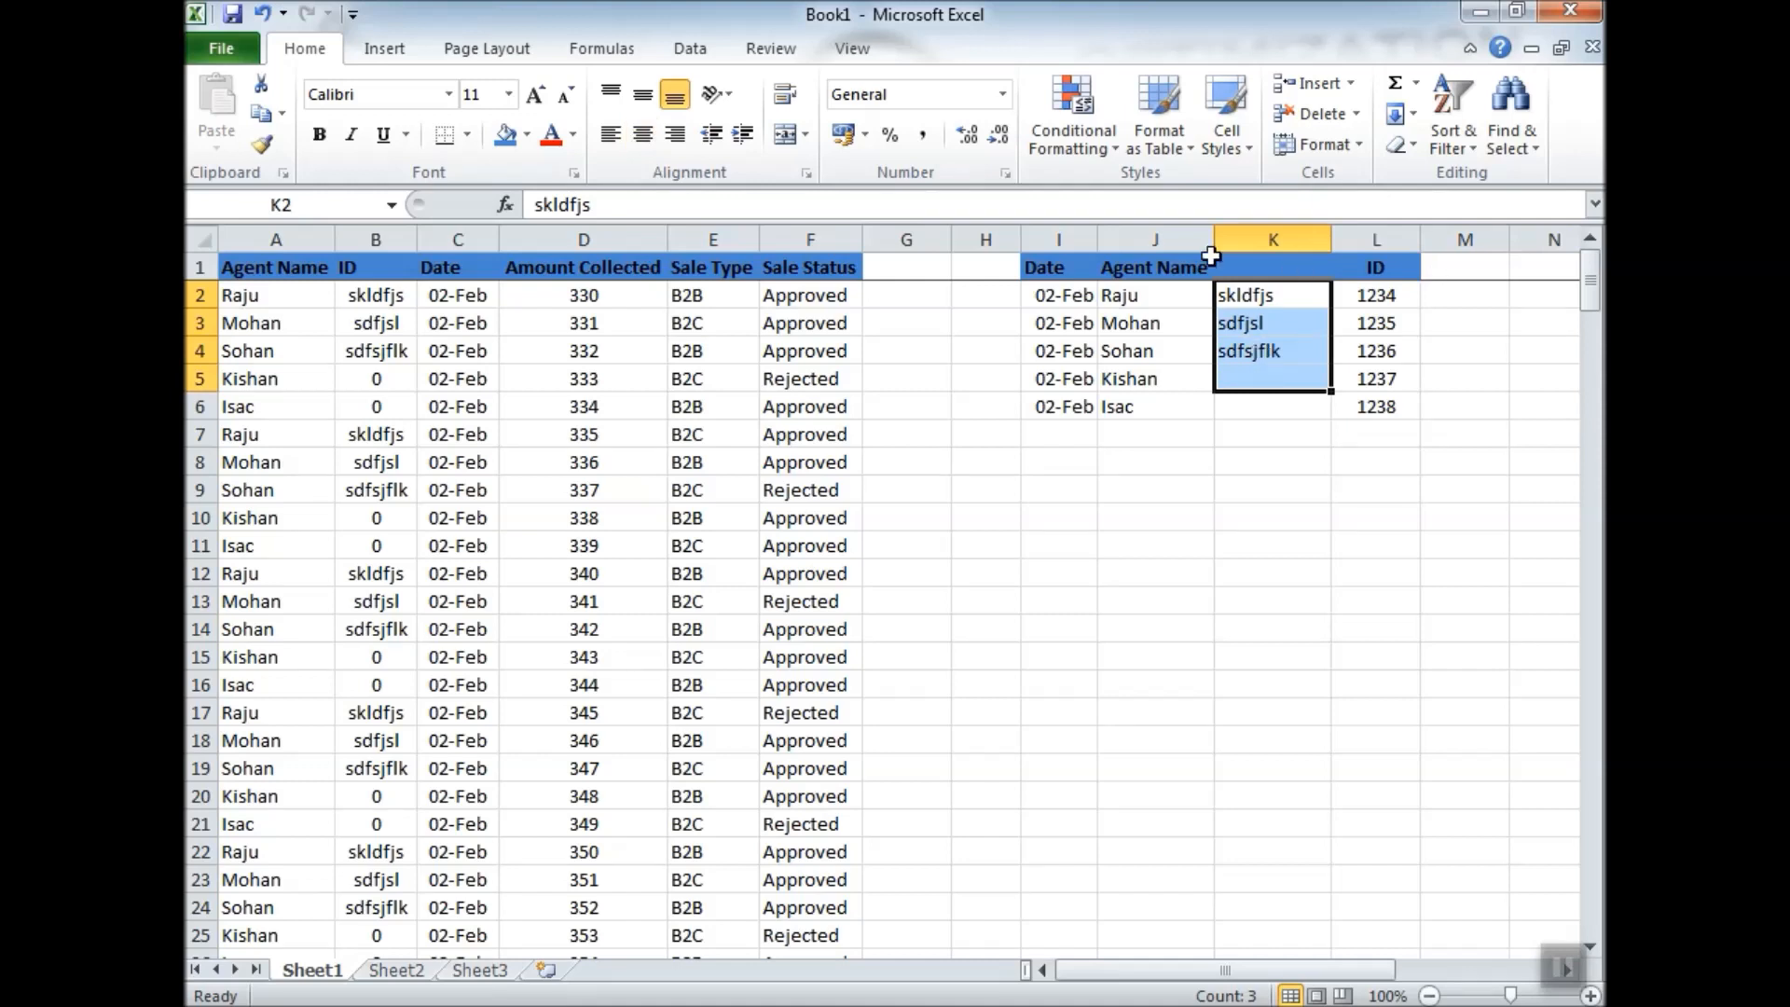
click(1291, 235)
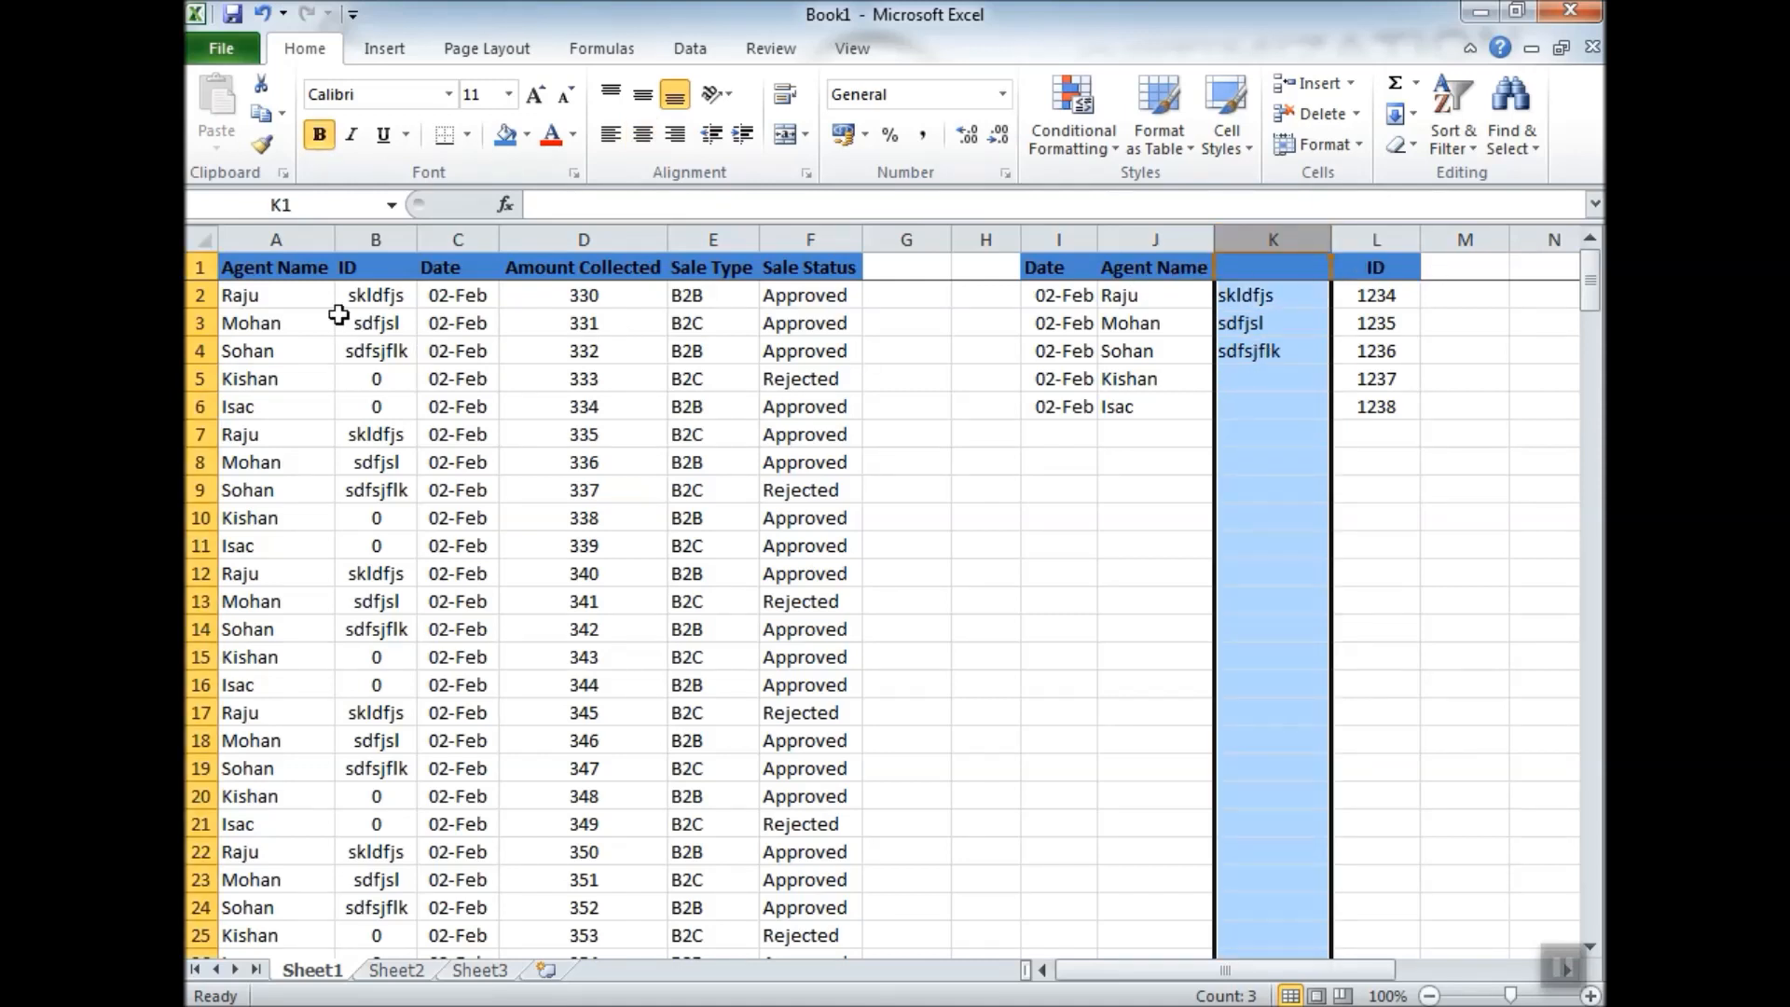
click(366, 291)
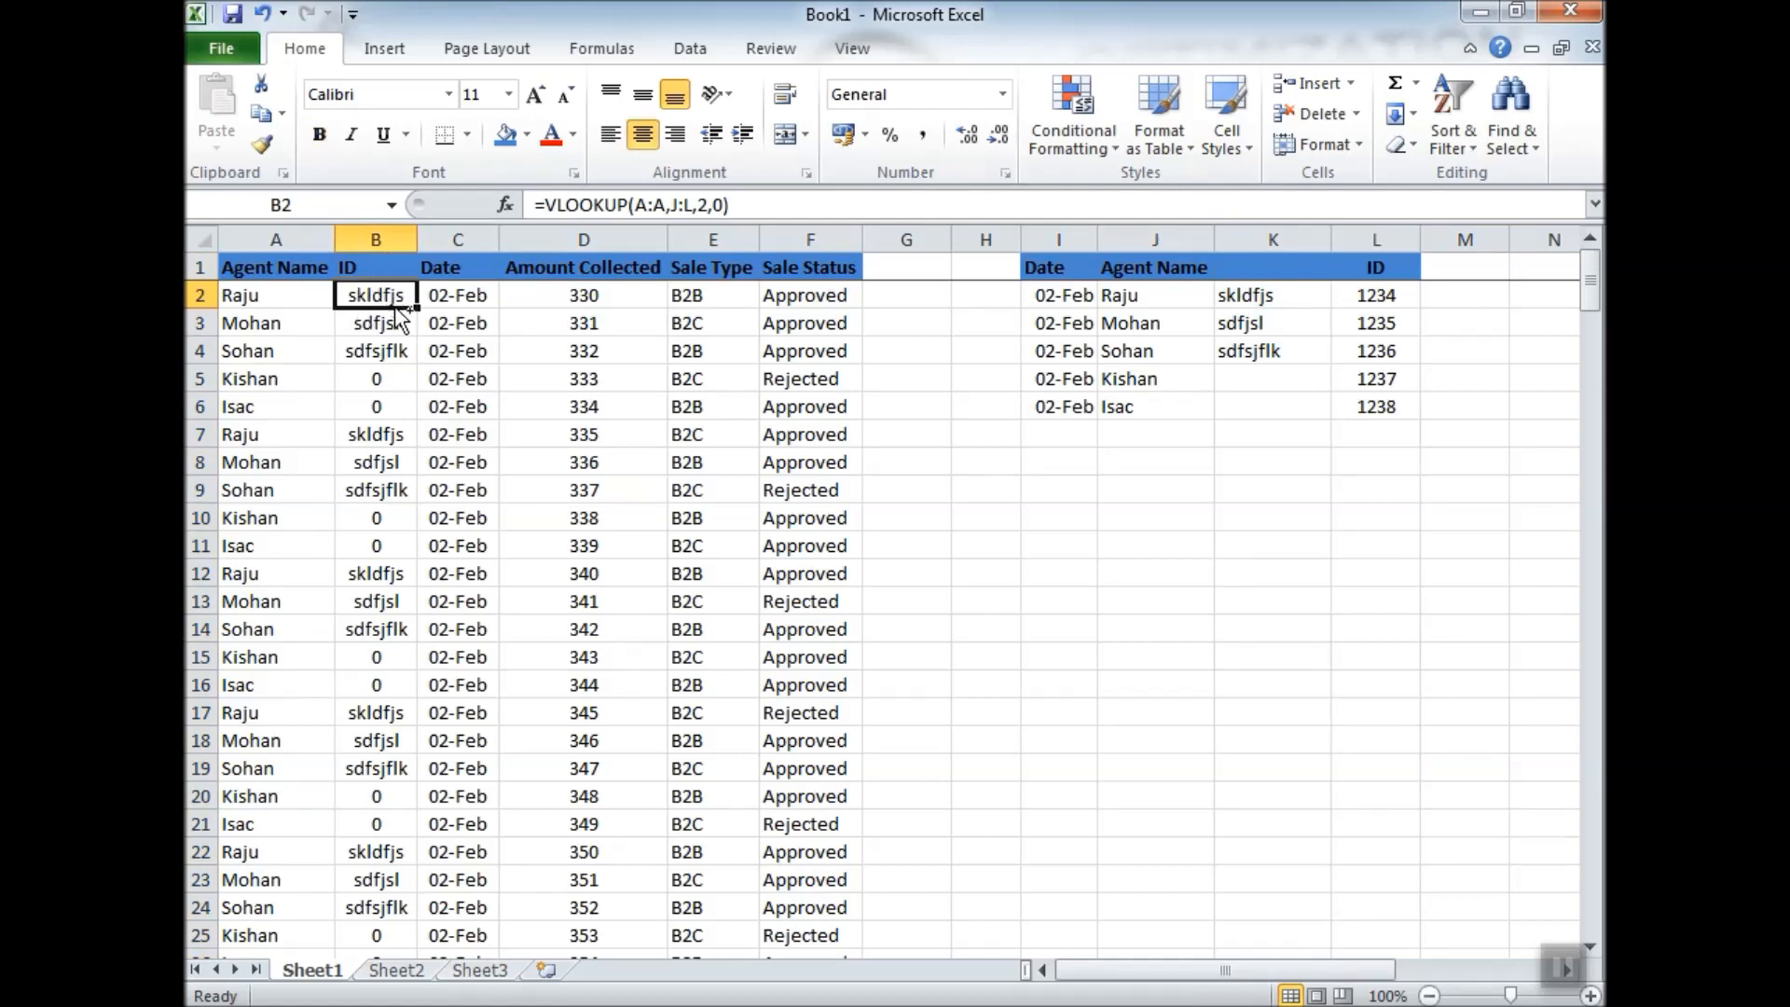
Undo the filler entries in K2:K4 and the insertion of column K.
key(ctrl+z)
key(ctrl+z)
key(ctrl+z)
key(ctrl+z)
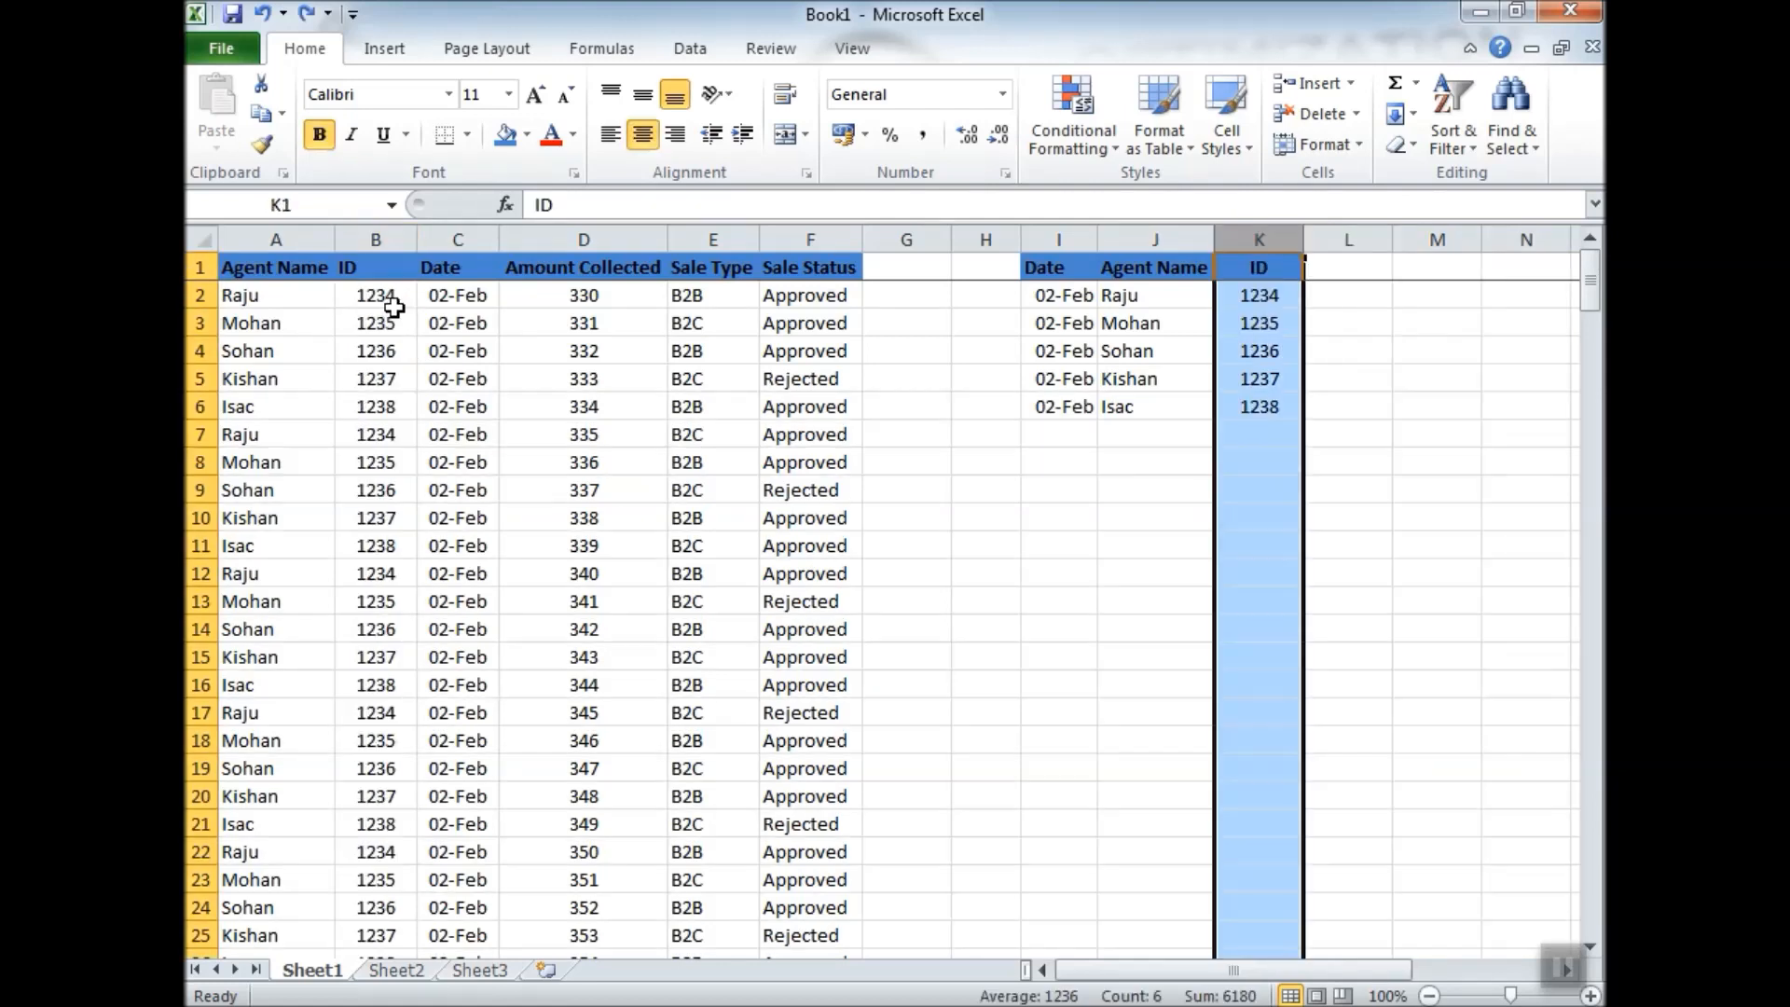
Convert the VLOOKUP formulas in ID column B to fixed values with Paste Special, Values.
click(358, 225)
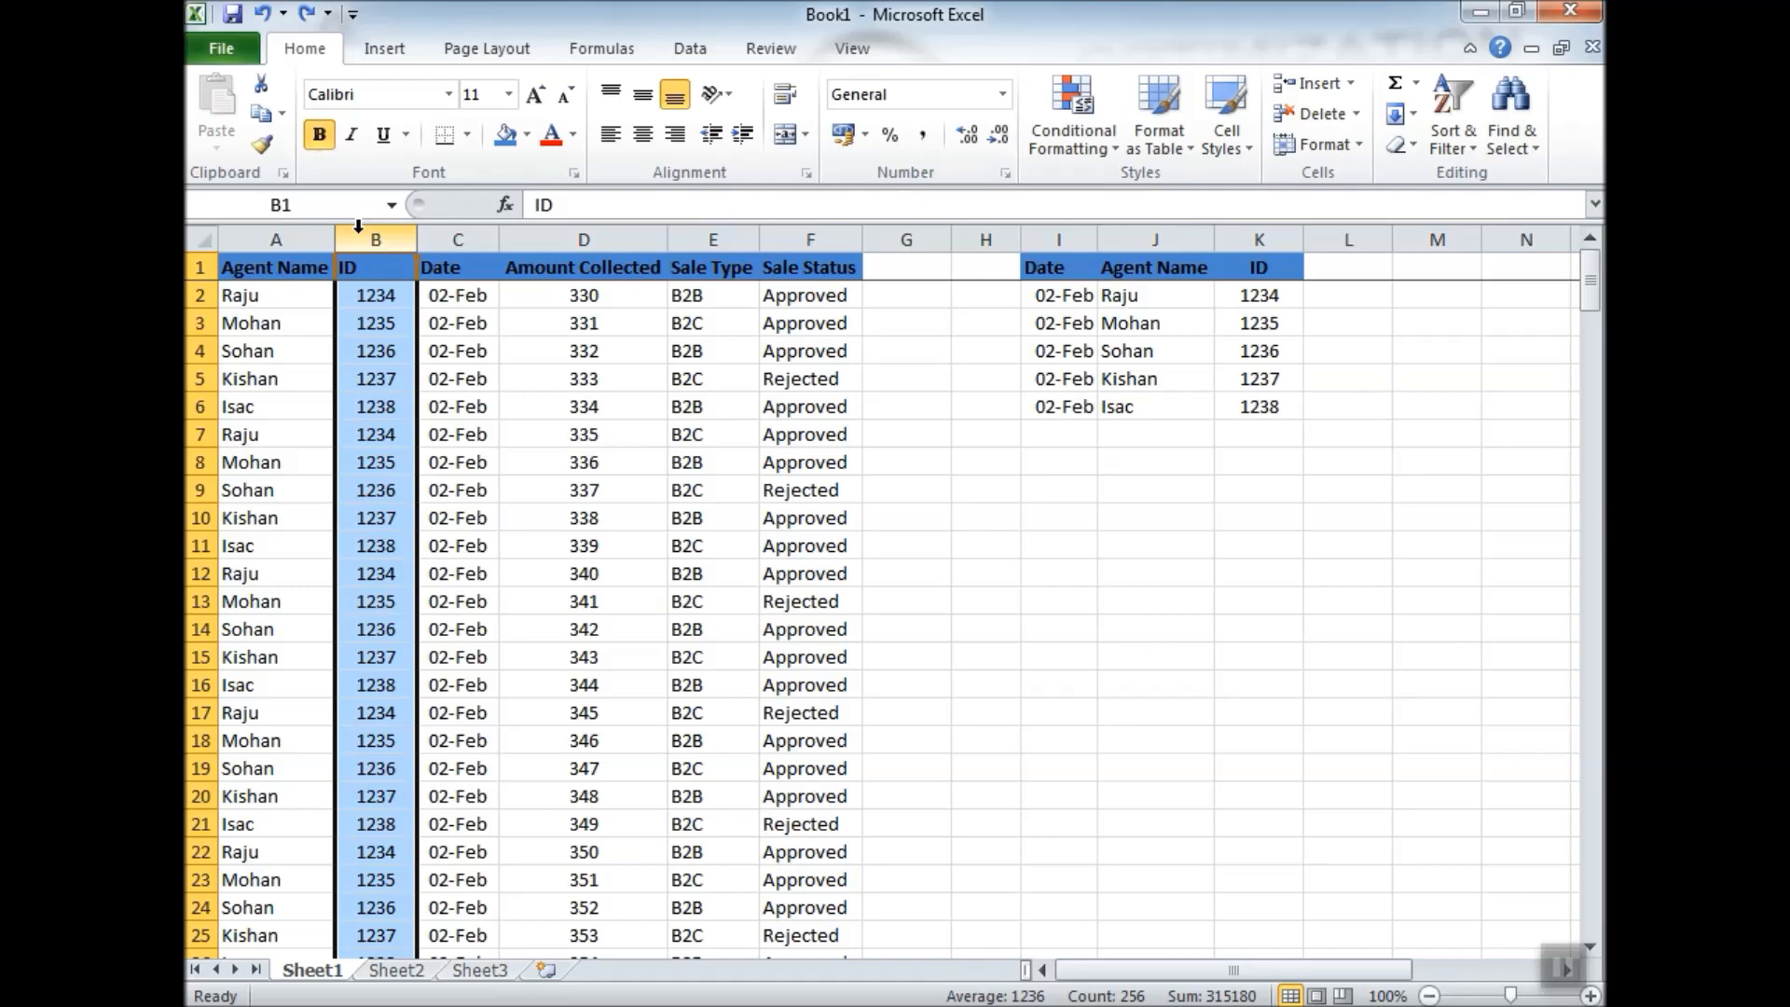
key(ctrl+x)
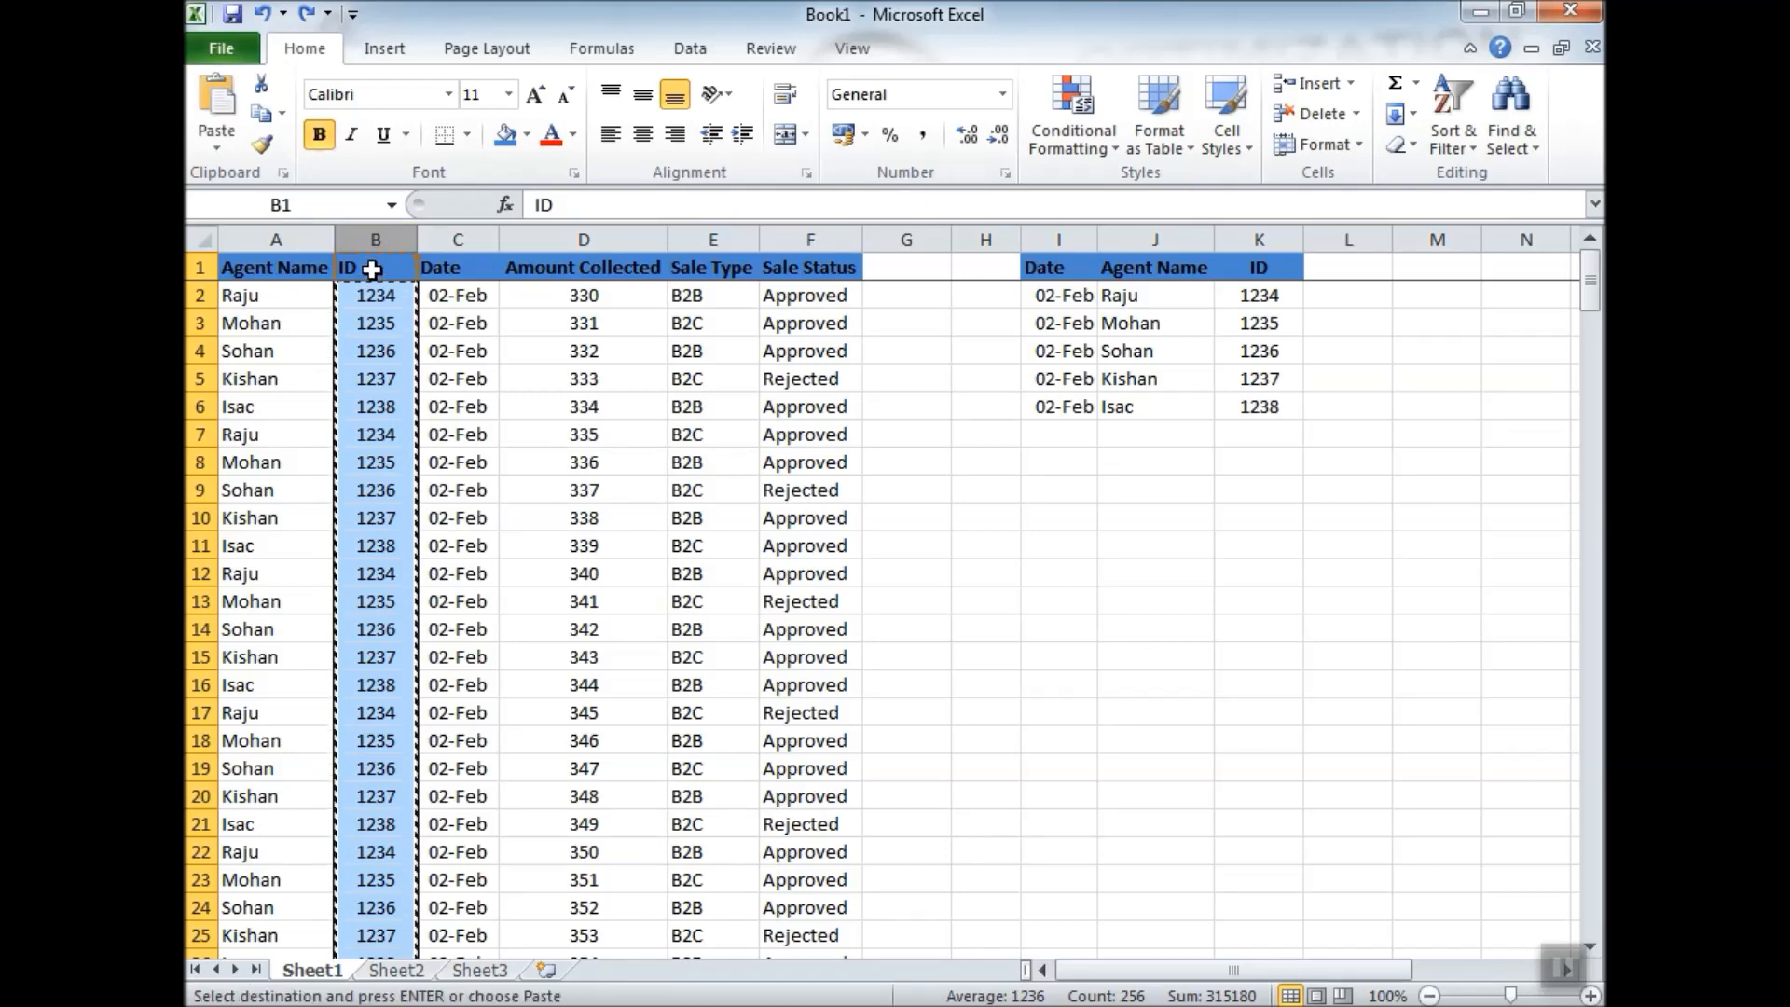
key(alt+e)
key(s)
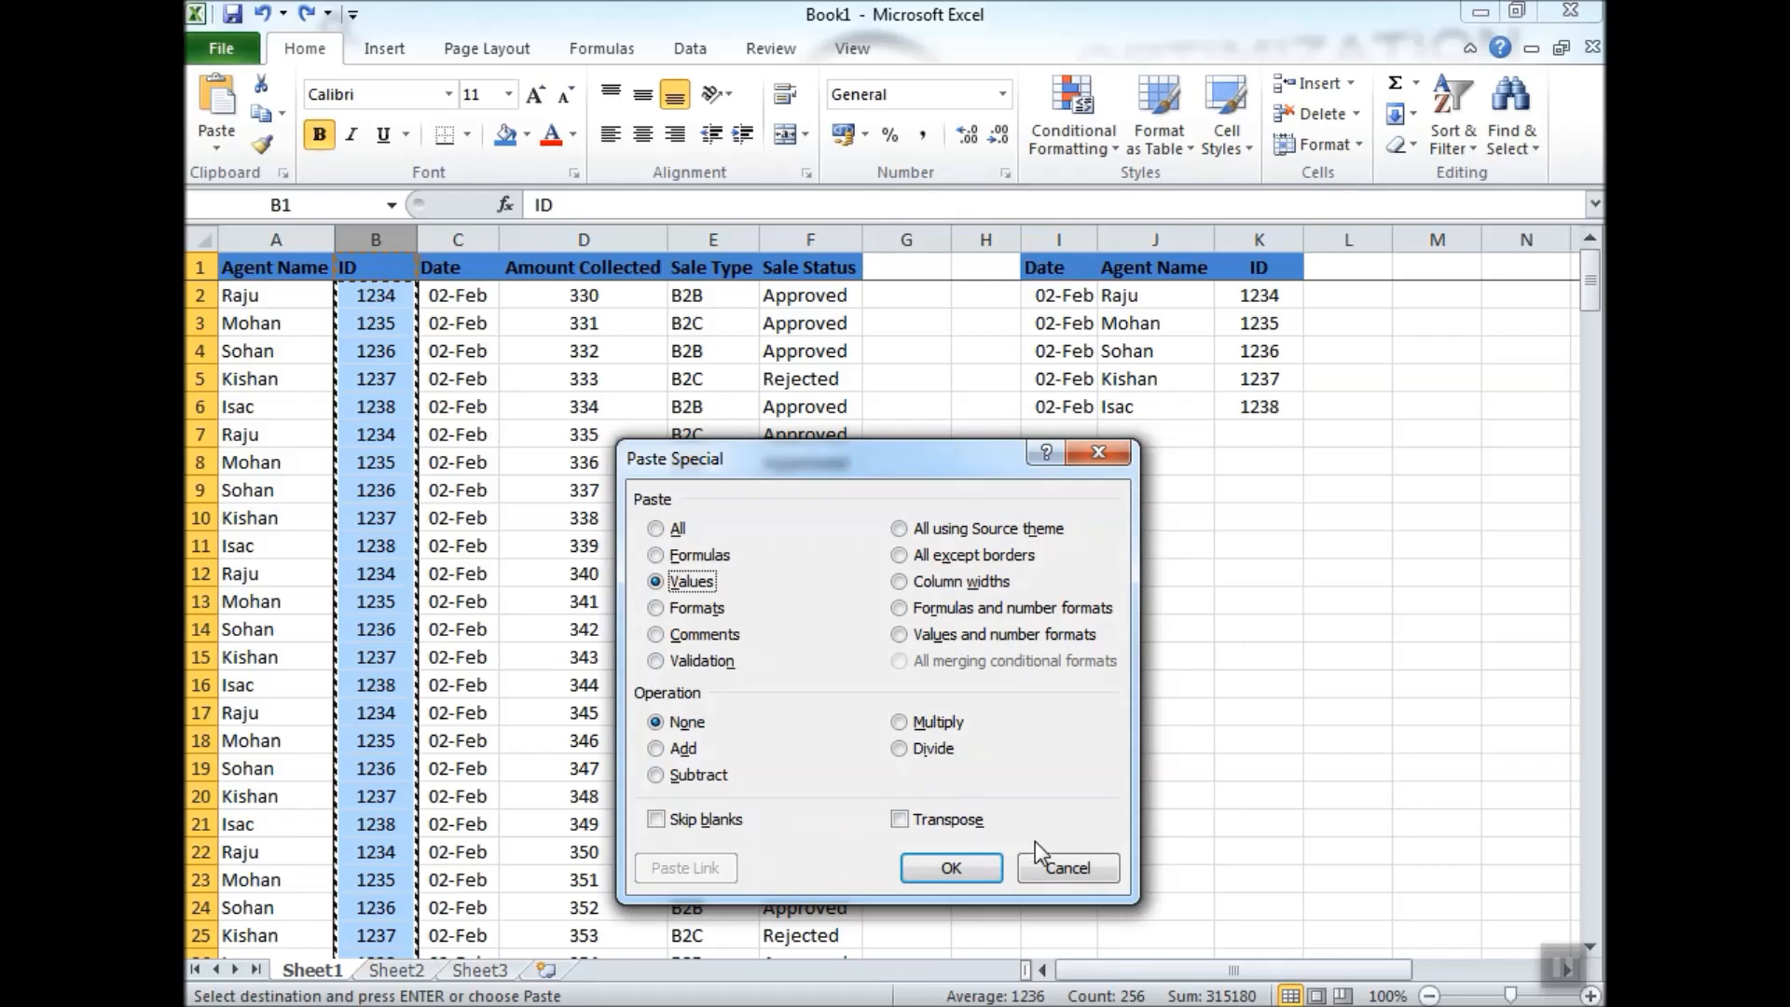
click(1039, 860)
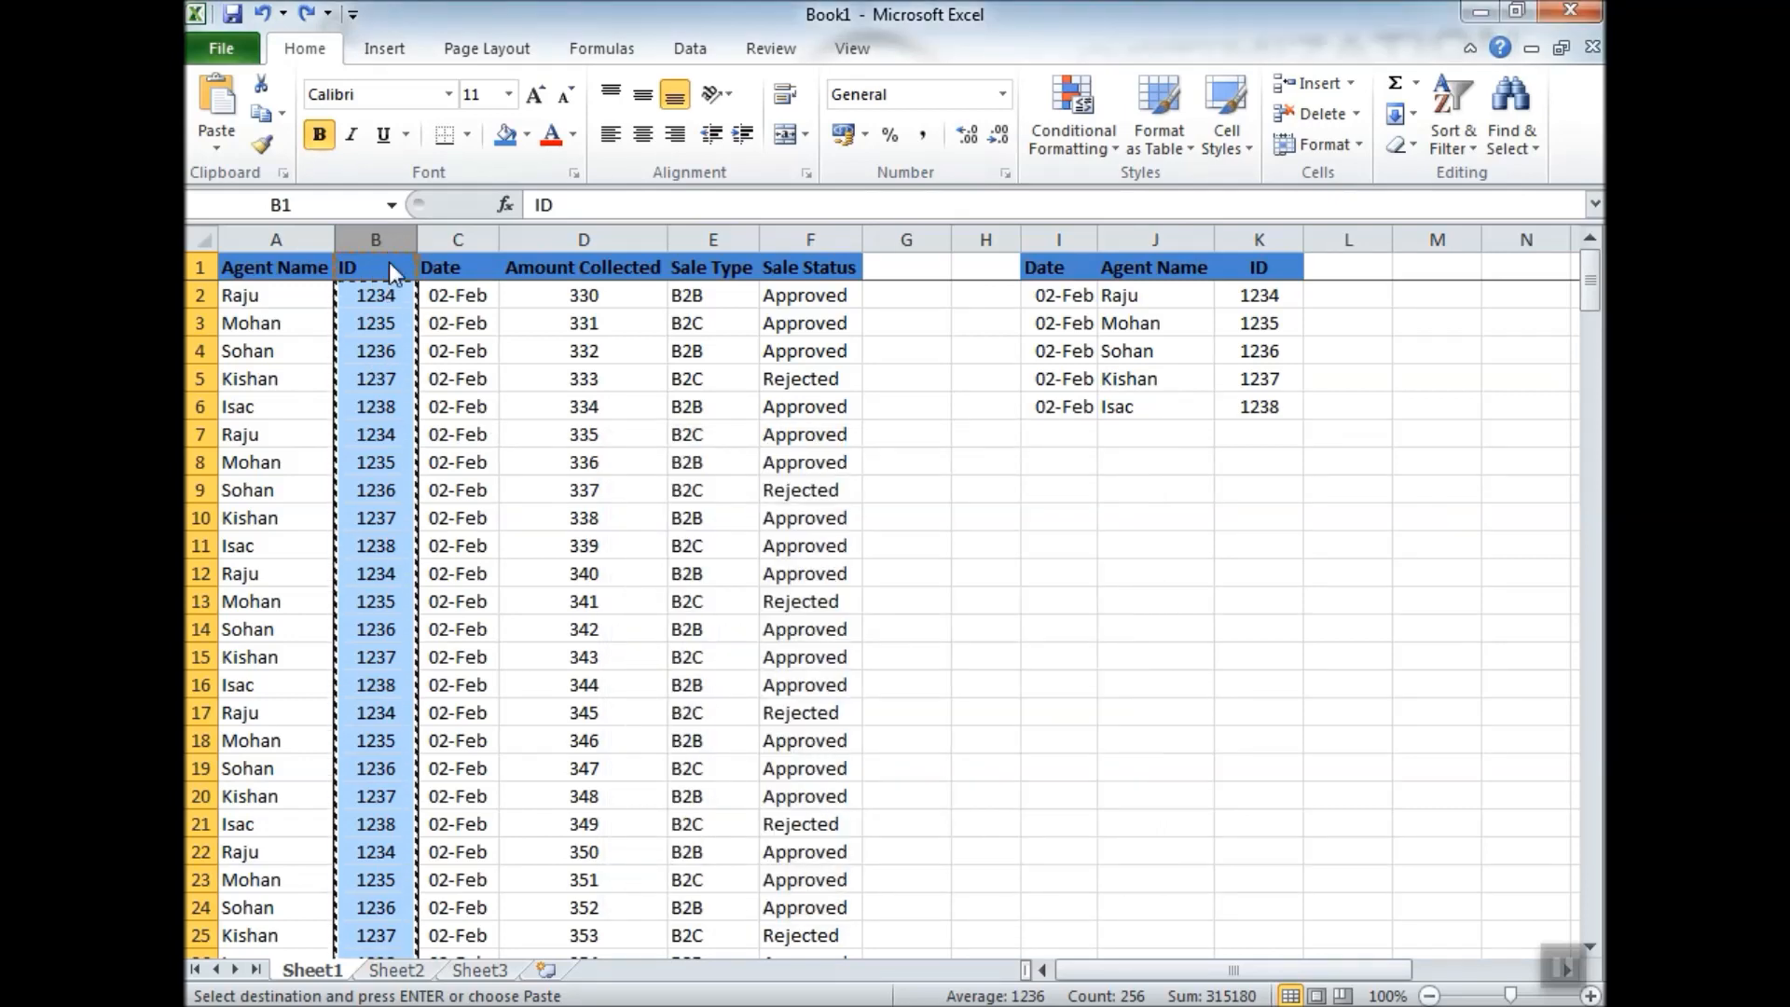
right_click(389, 262)
click(495, 414)
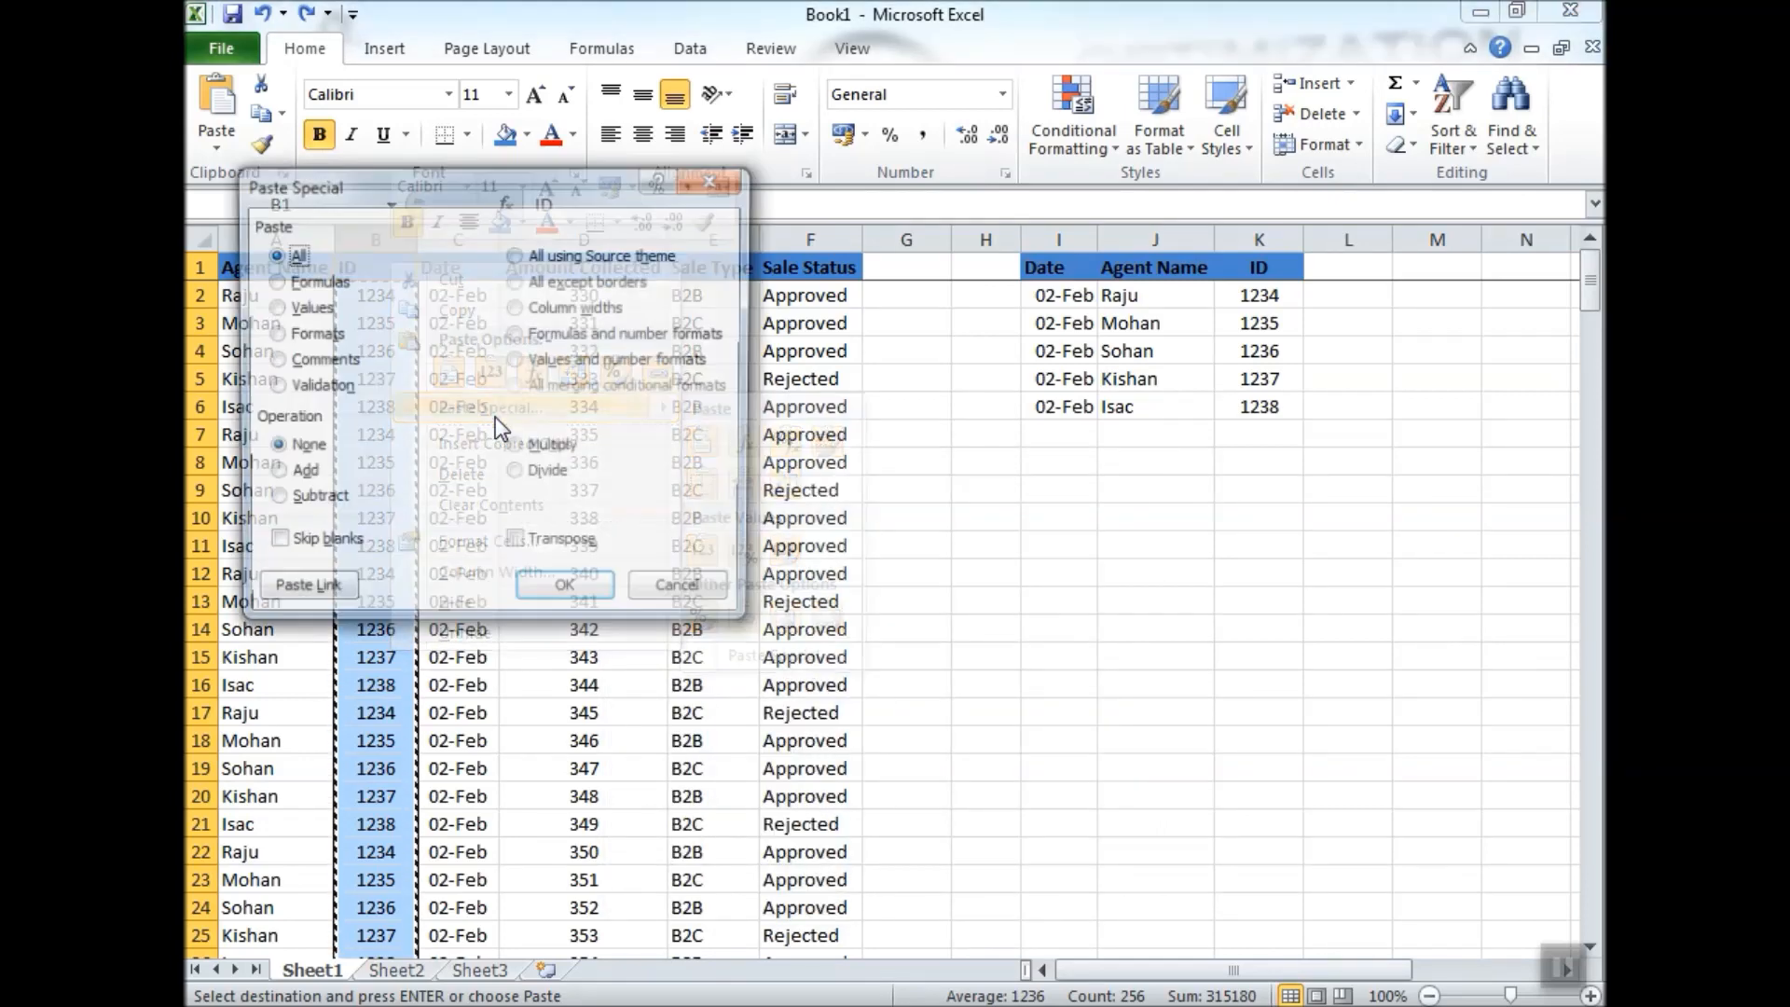
click(273, 306)
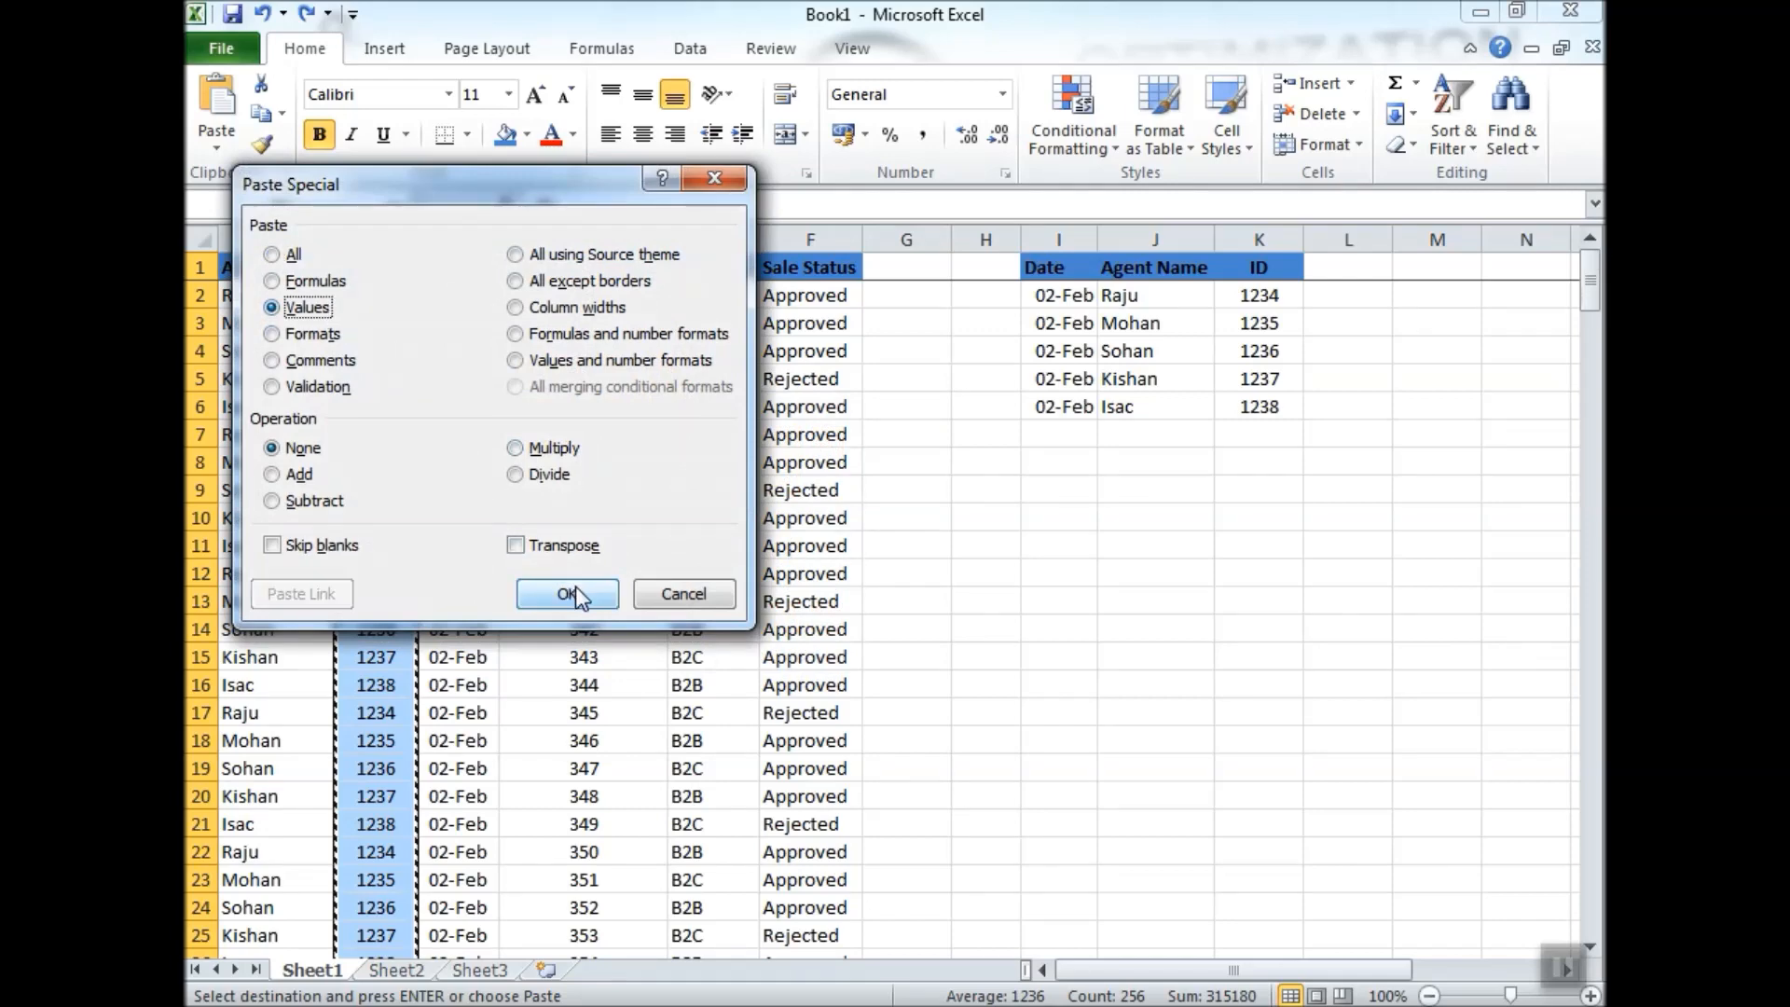
click(576, 591)
Check the pasted IDs in column B from B2 down to the last data row.
click(377, 326)
click(376, 290)
key(ctrl+shift+Down)
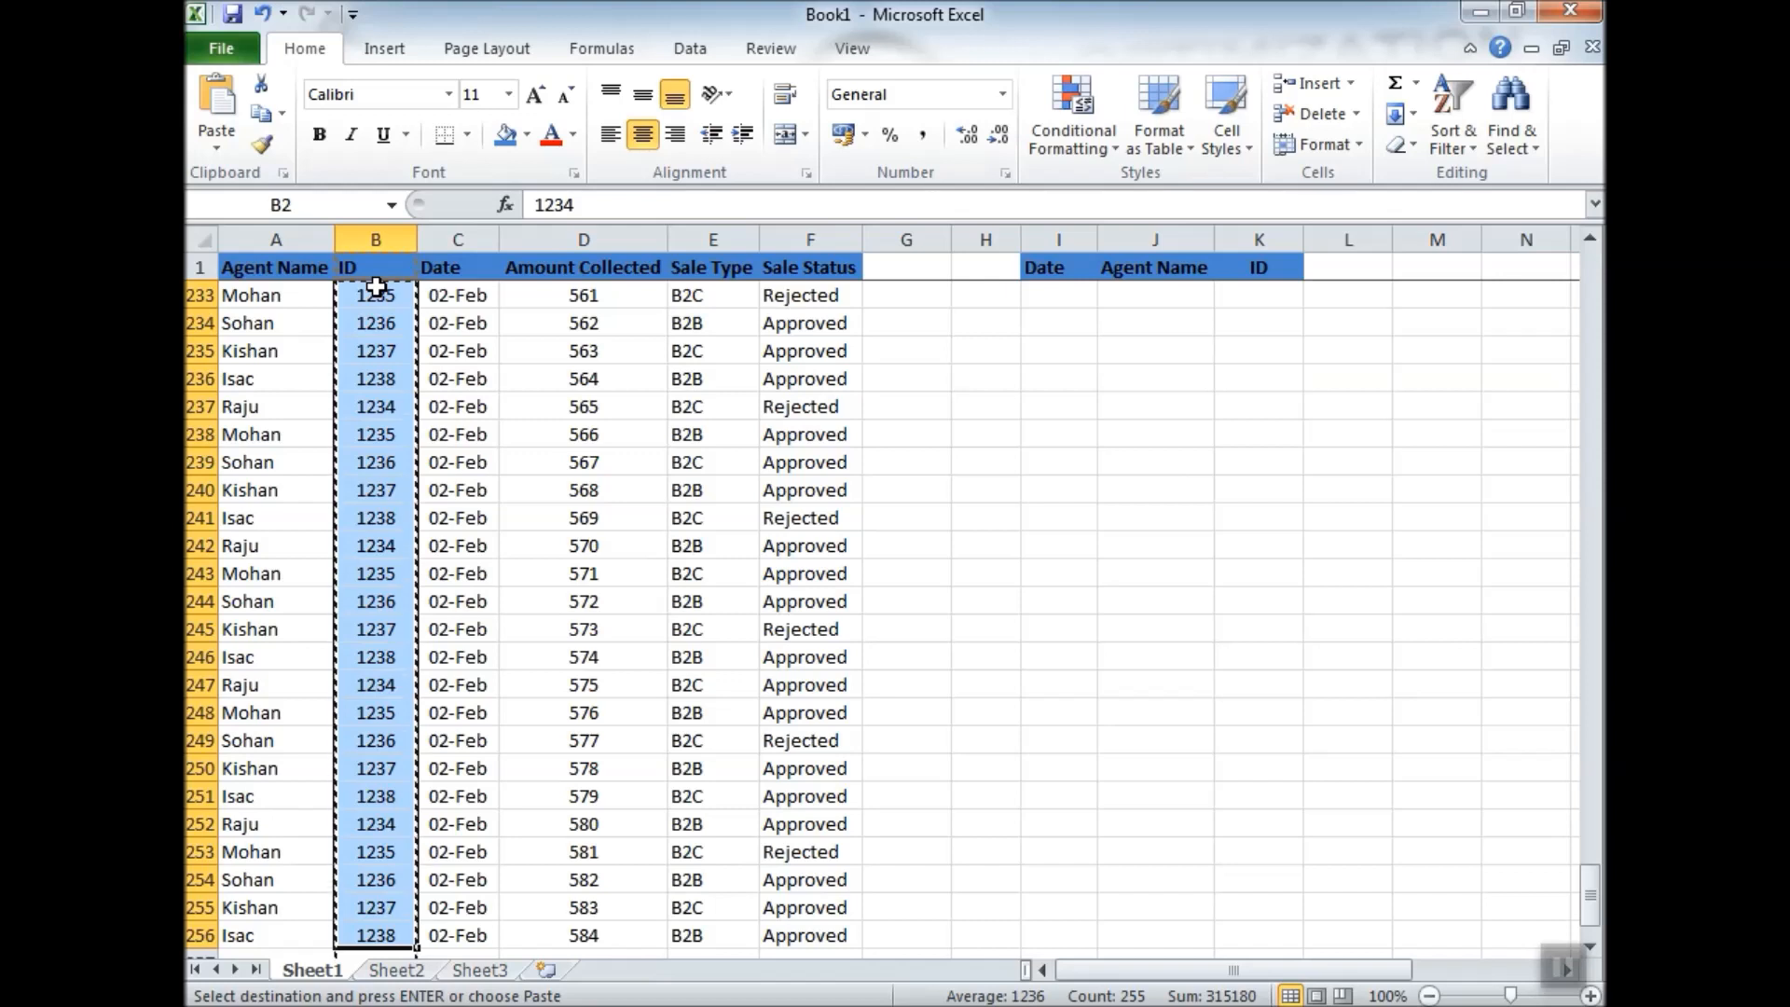
Clear the IDs in column B from B2 down to B256 and return to B2.
key(Delete)
click(376, 292)
key(ctrl+Up)
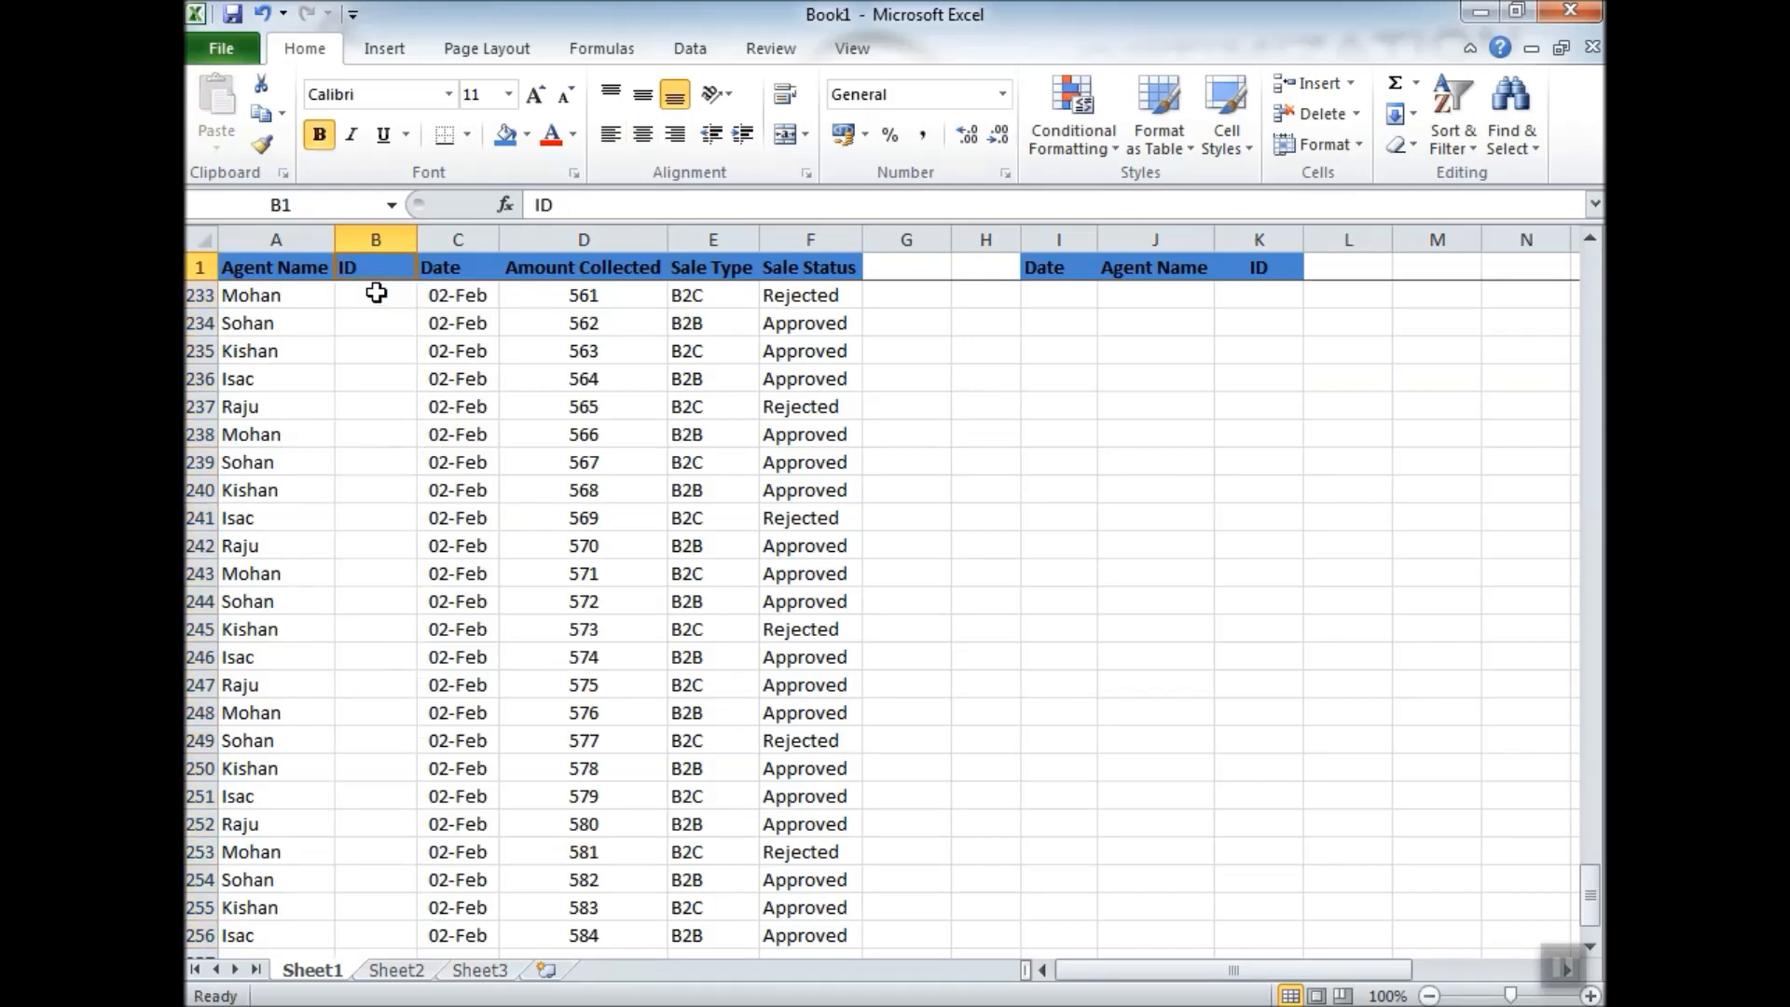
key(Down)
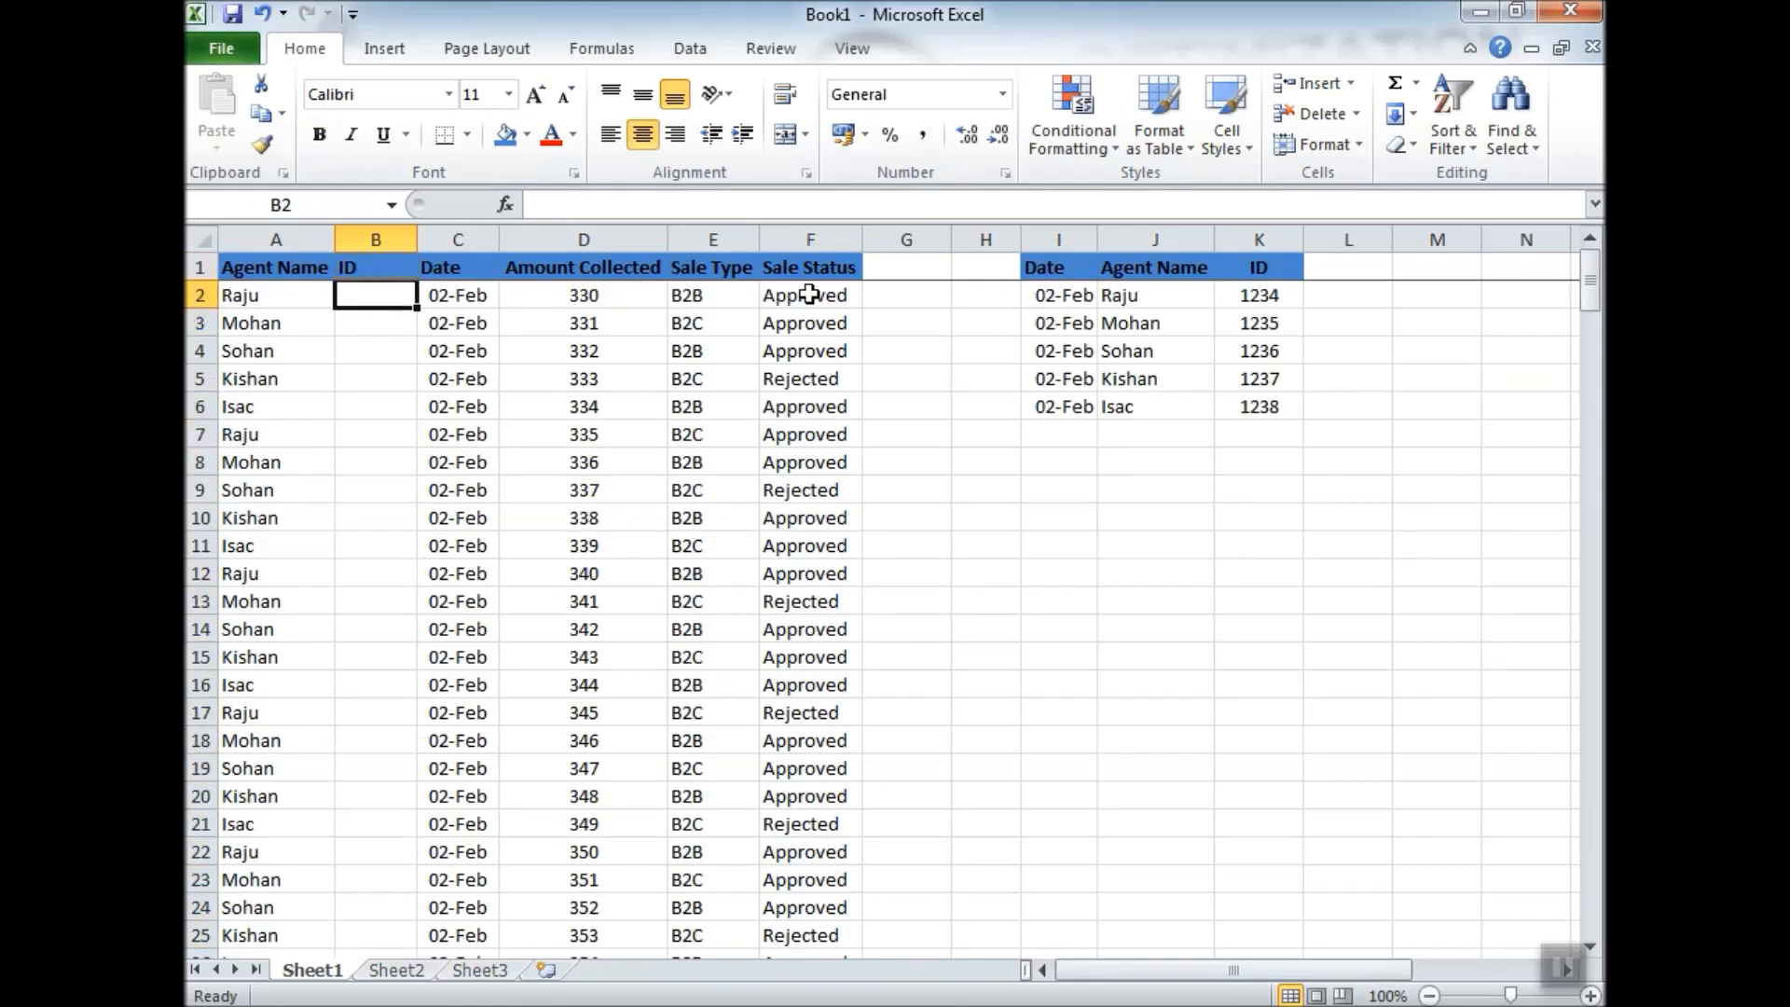
Move the lookup table I1:K6 to A1 of a new workbook and check the vacated range in Book1.
drag(1077, 267, 1238, 408)
key(ctrl+c)
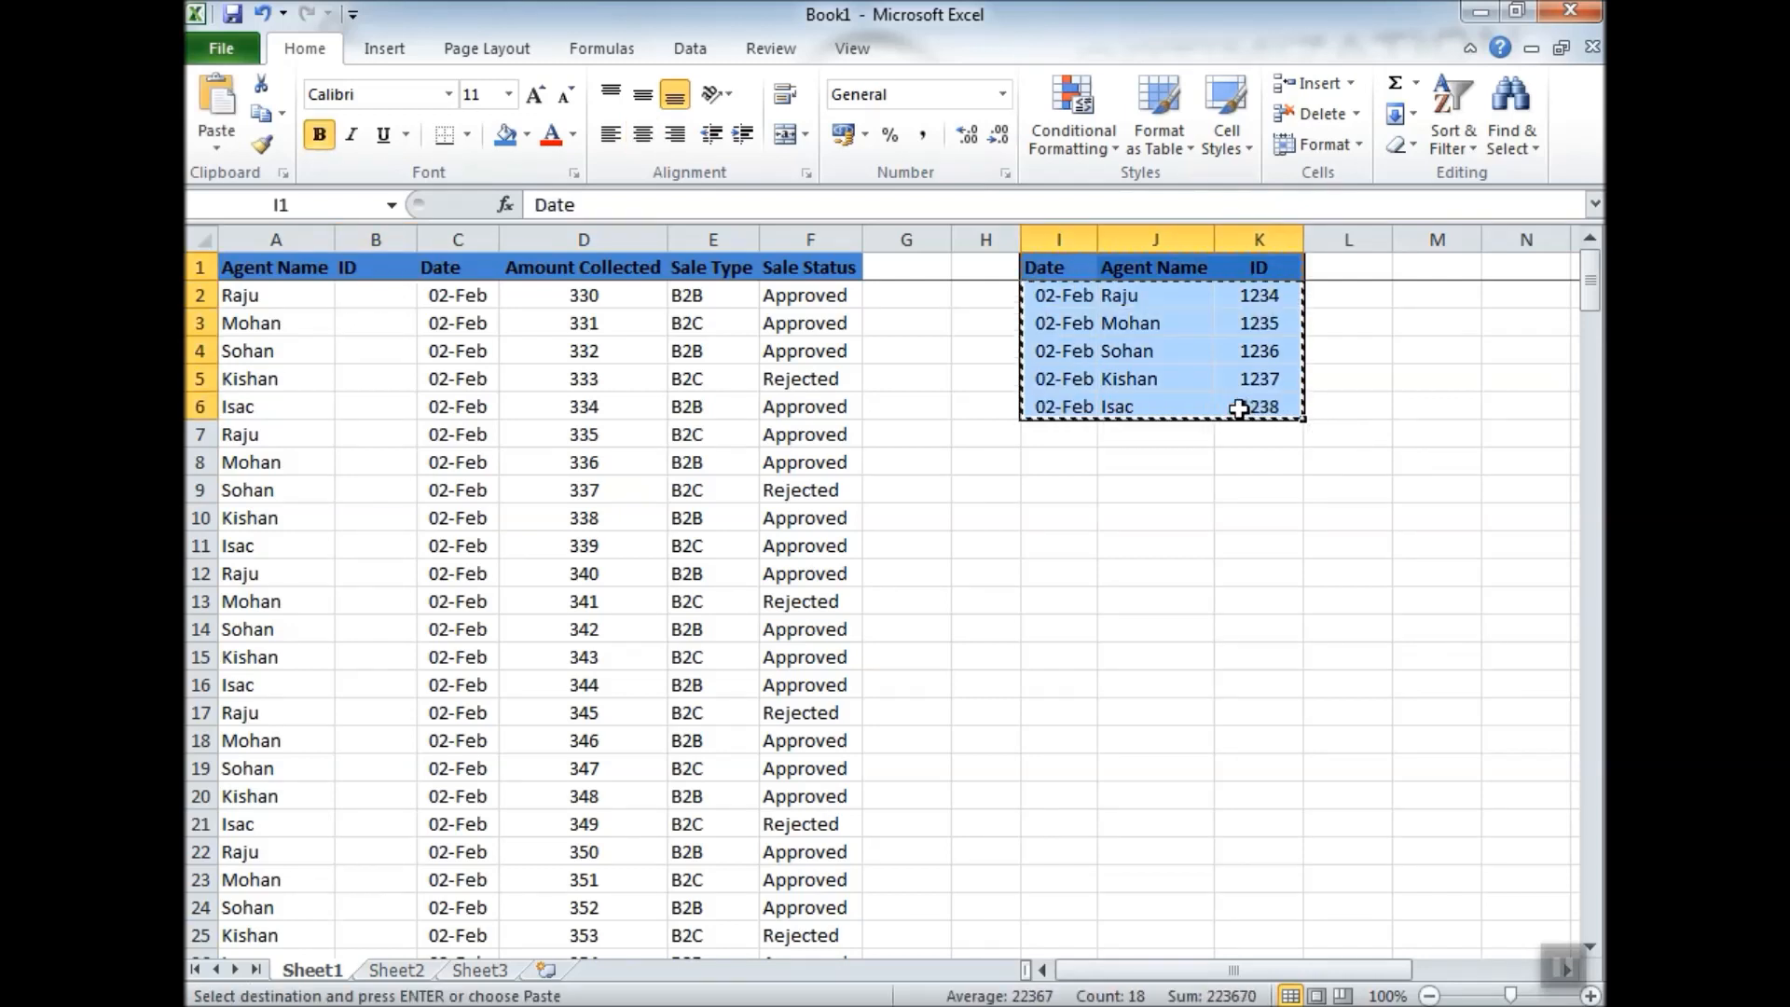
key(ctrl+n)
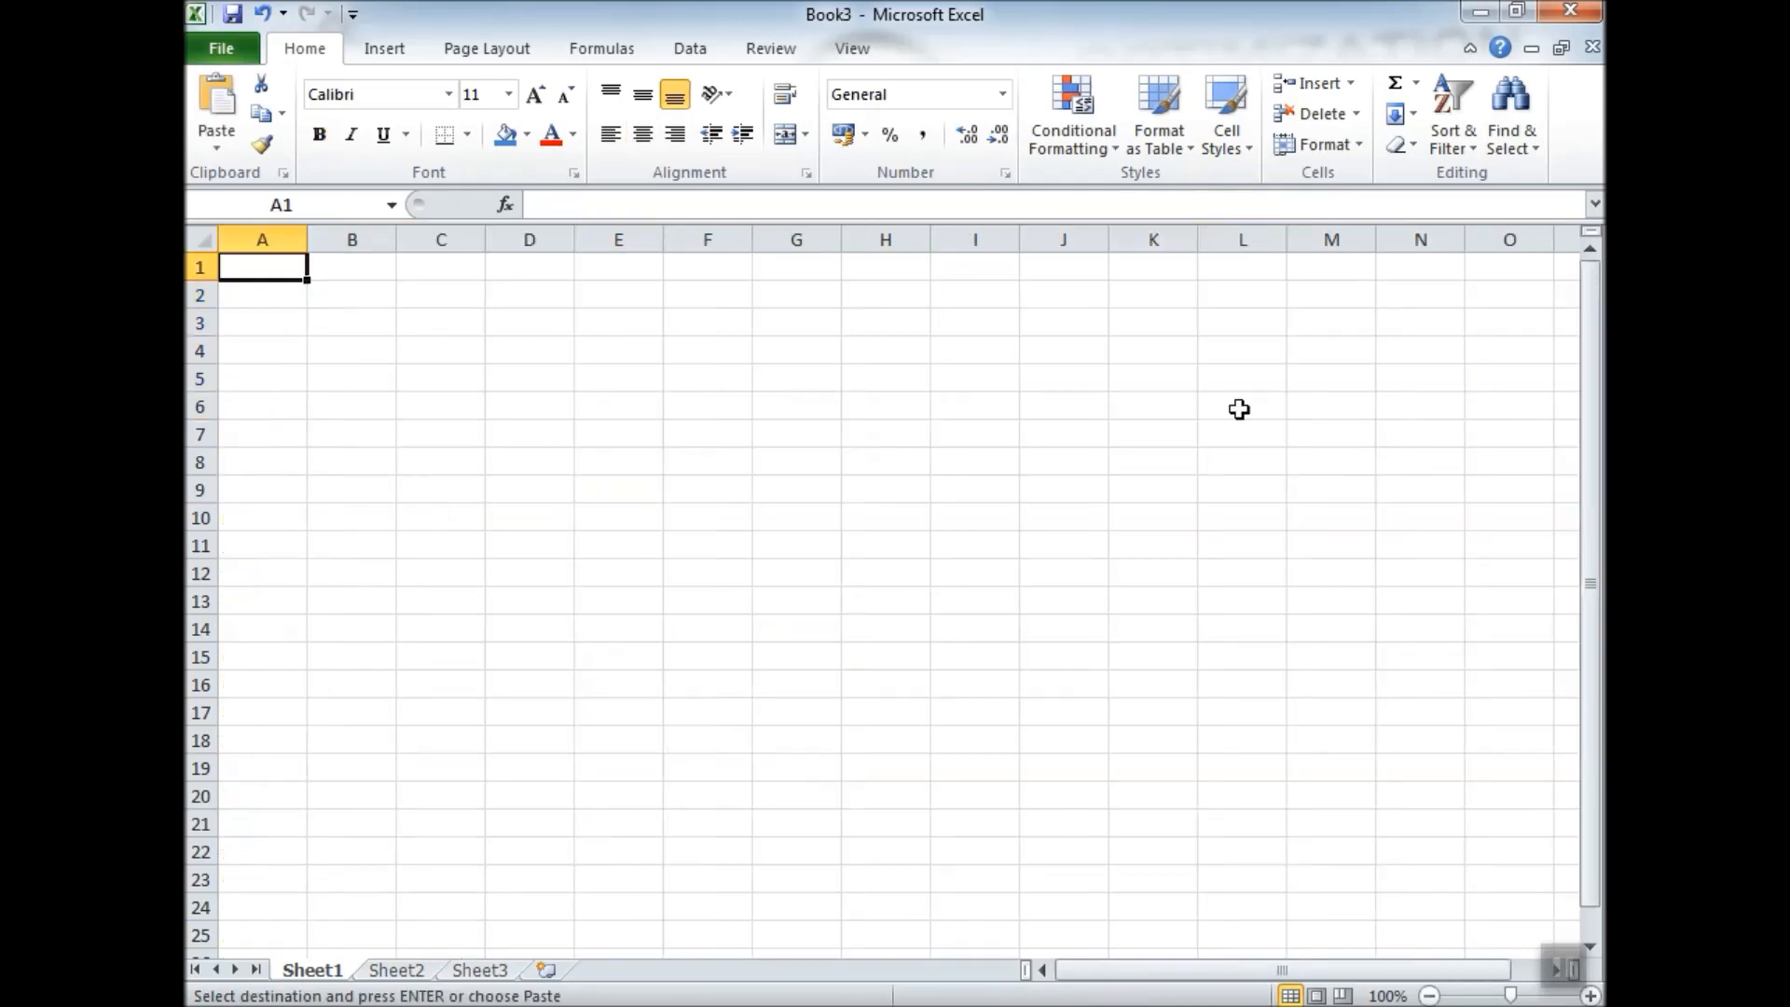
key(Return)
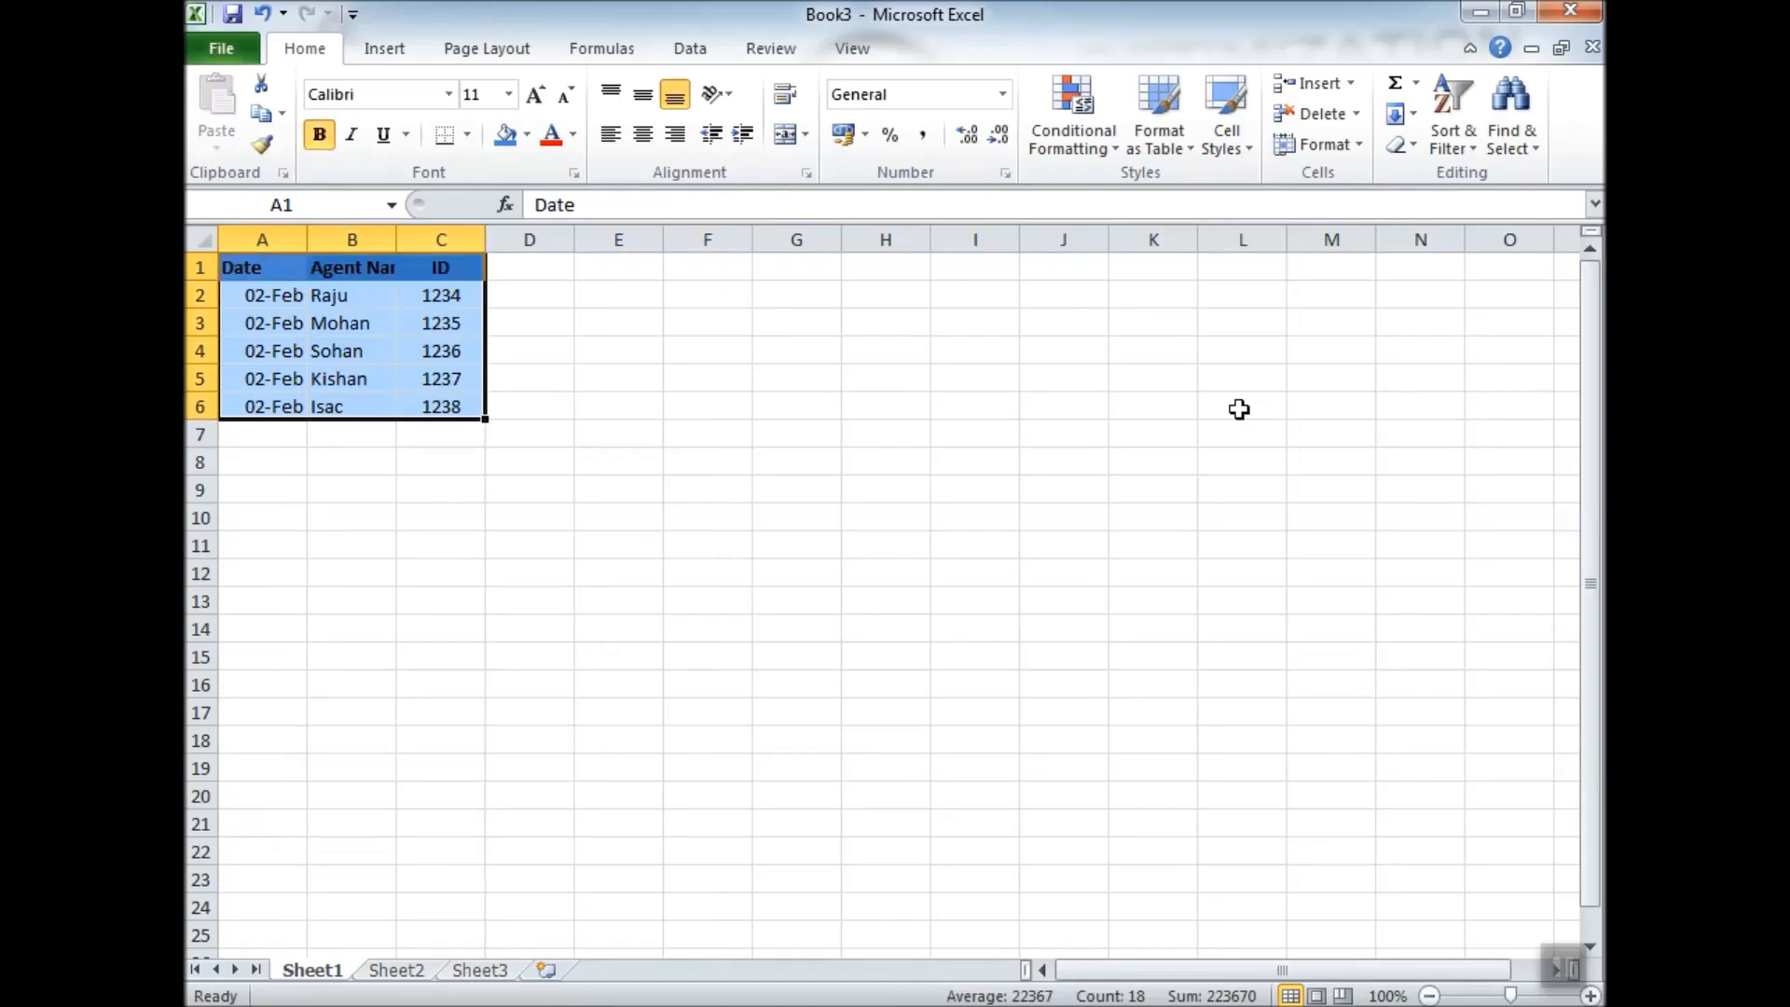
click(261, 297)
key(ctrl+Tab)
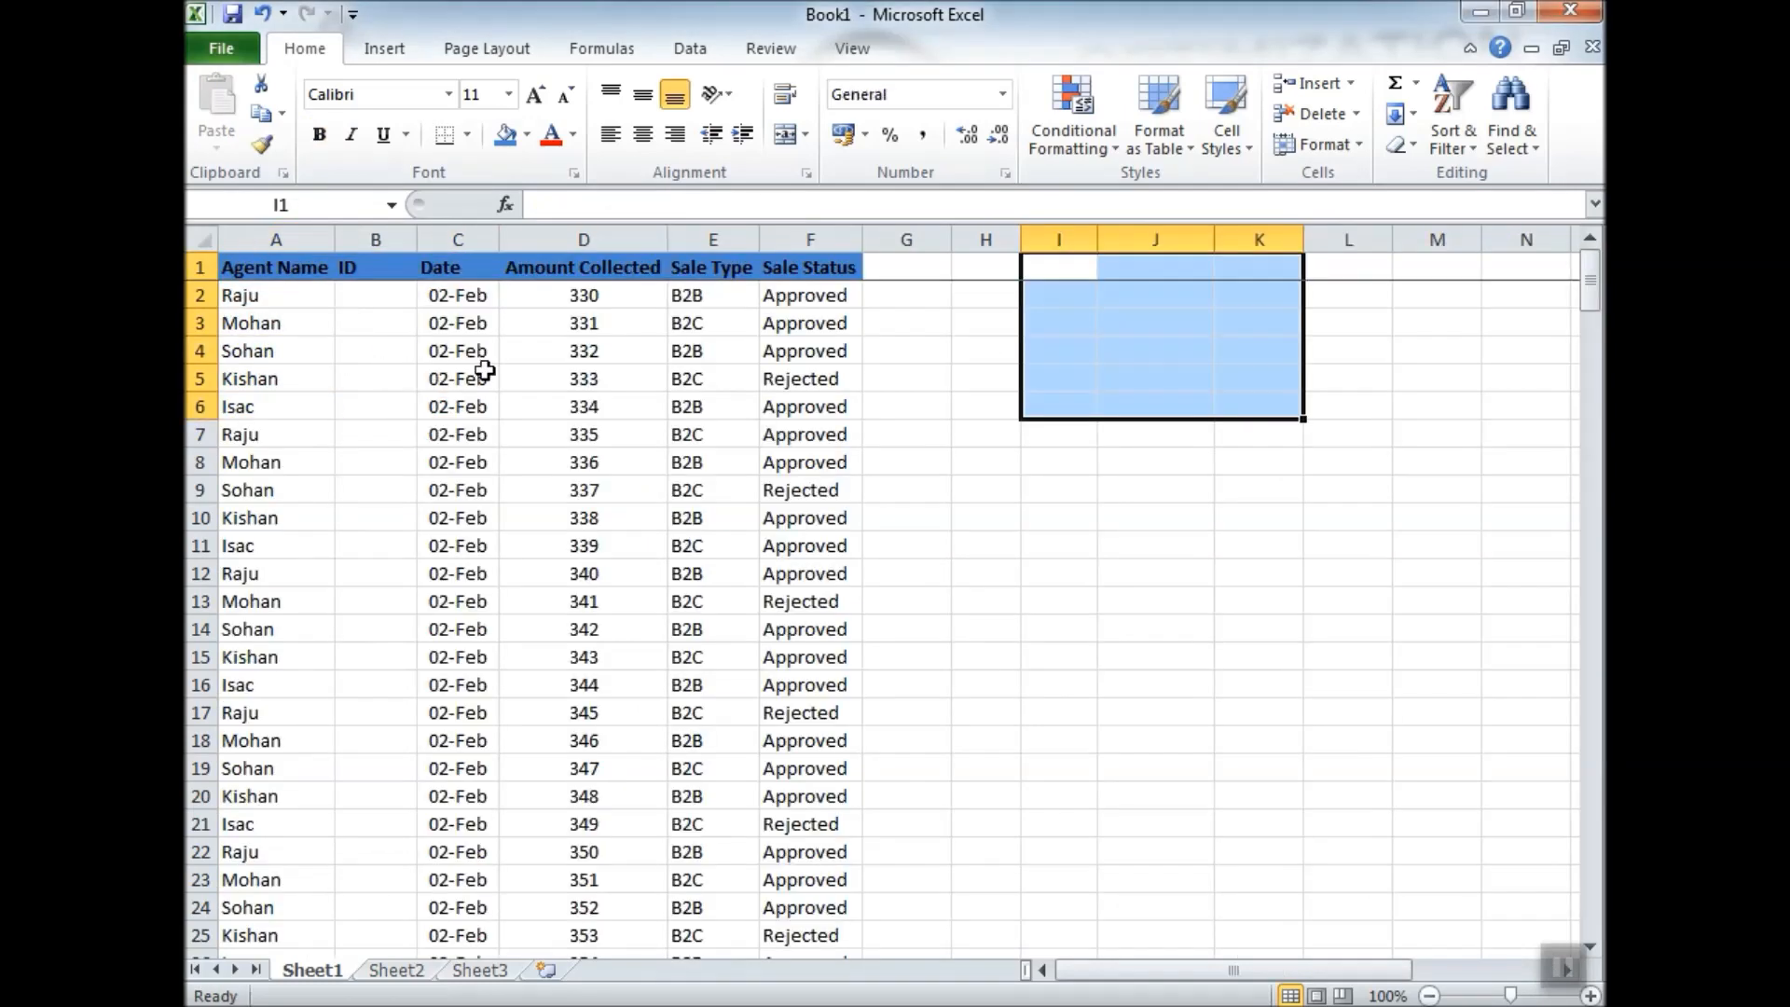
click(1080, 276)
drag(1058, 294, 1166, 378)
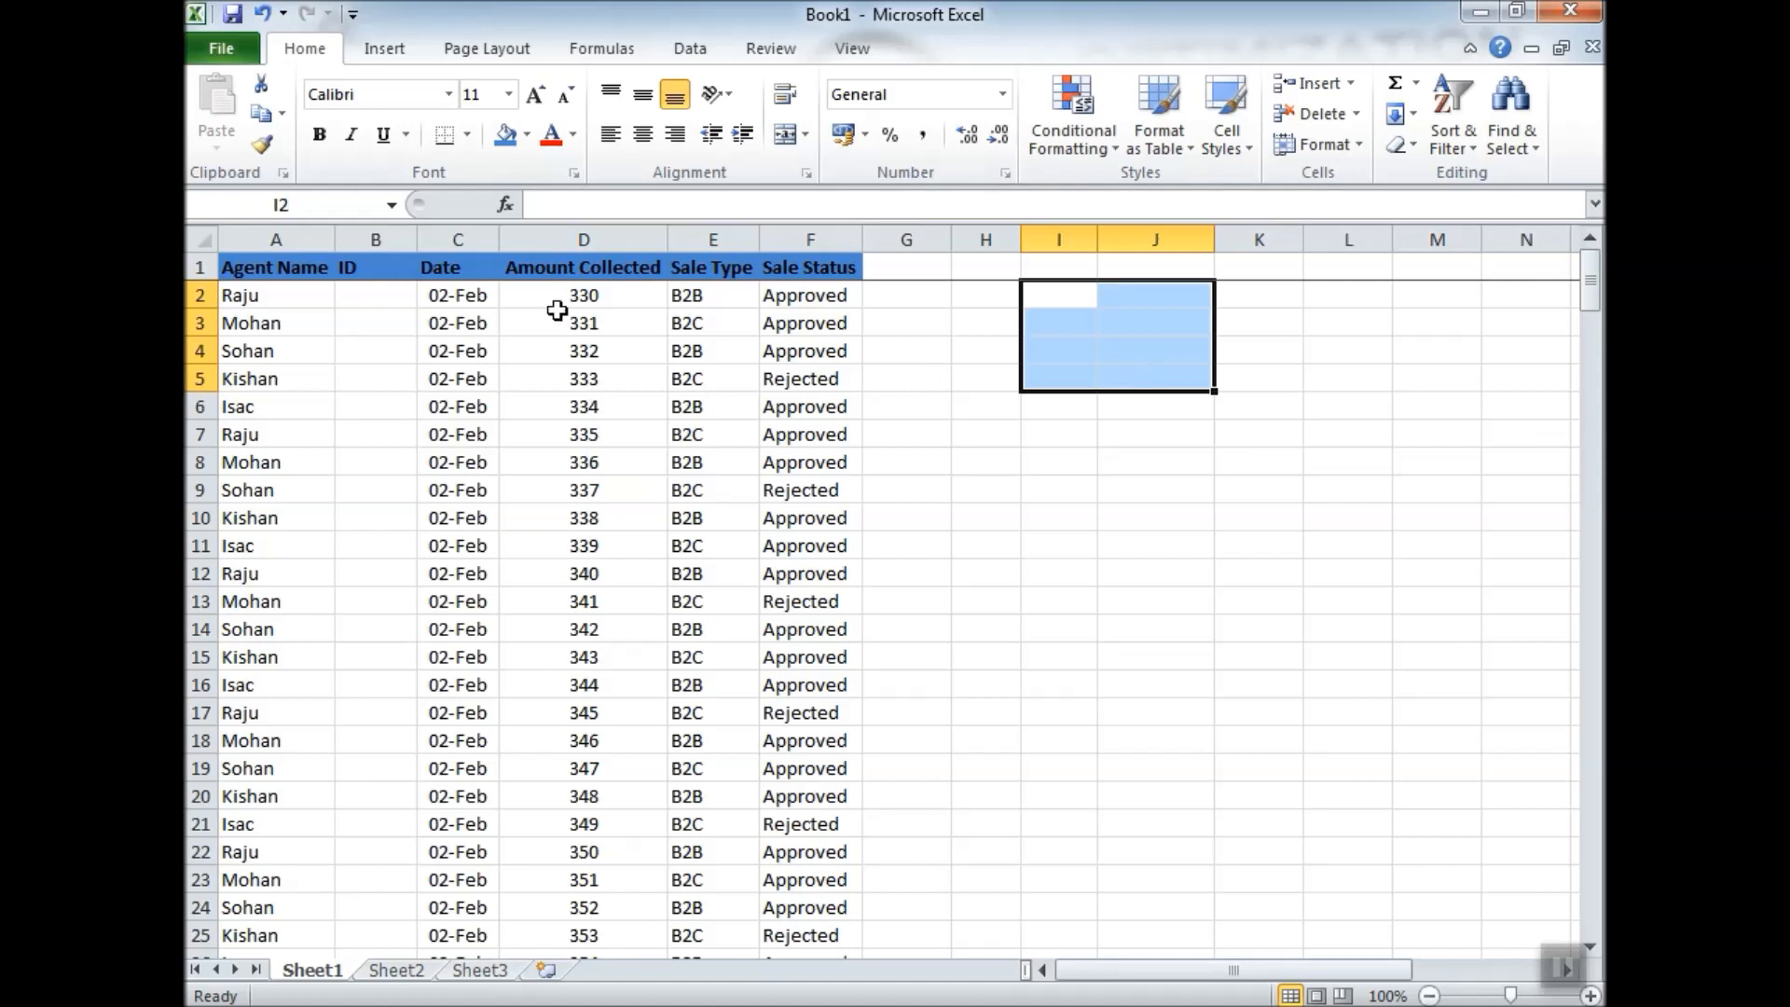
Start an INDEX formula in B2 of Book1, using the IDs in C2:C6 of Book3's Sheet1 as the array.
click(392, 290)
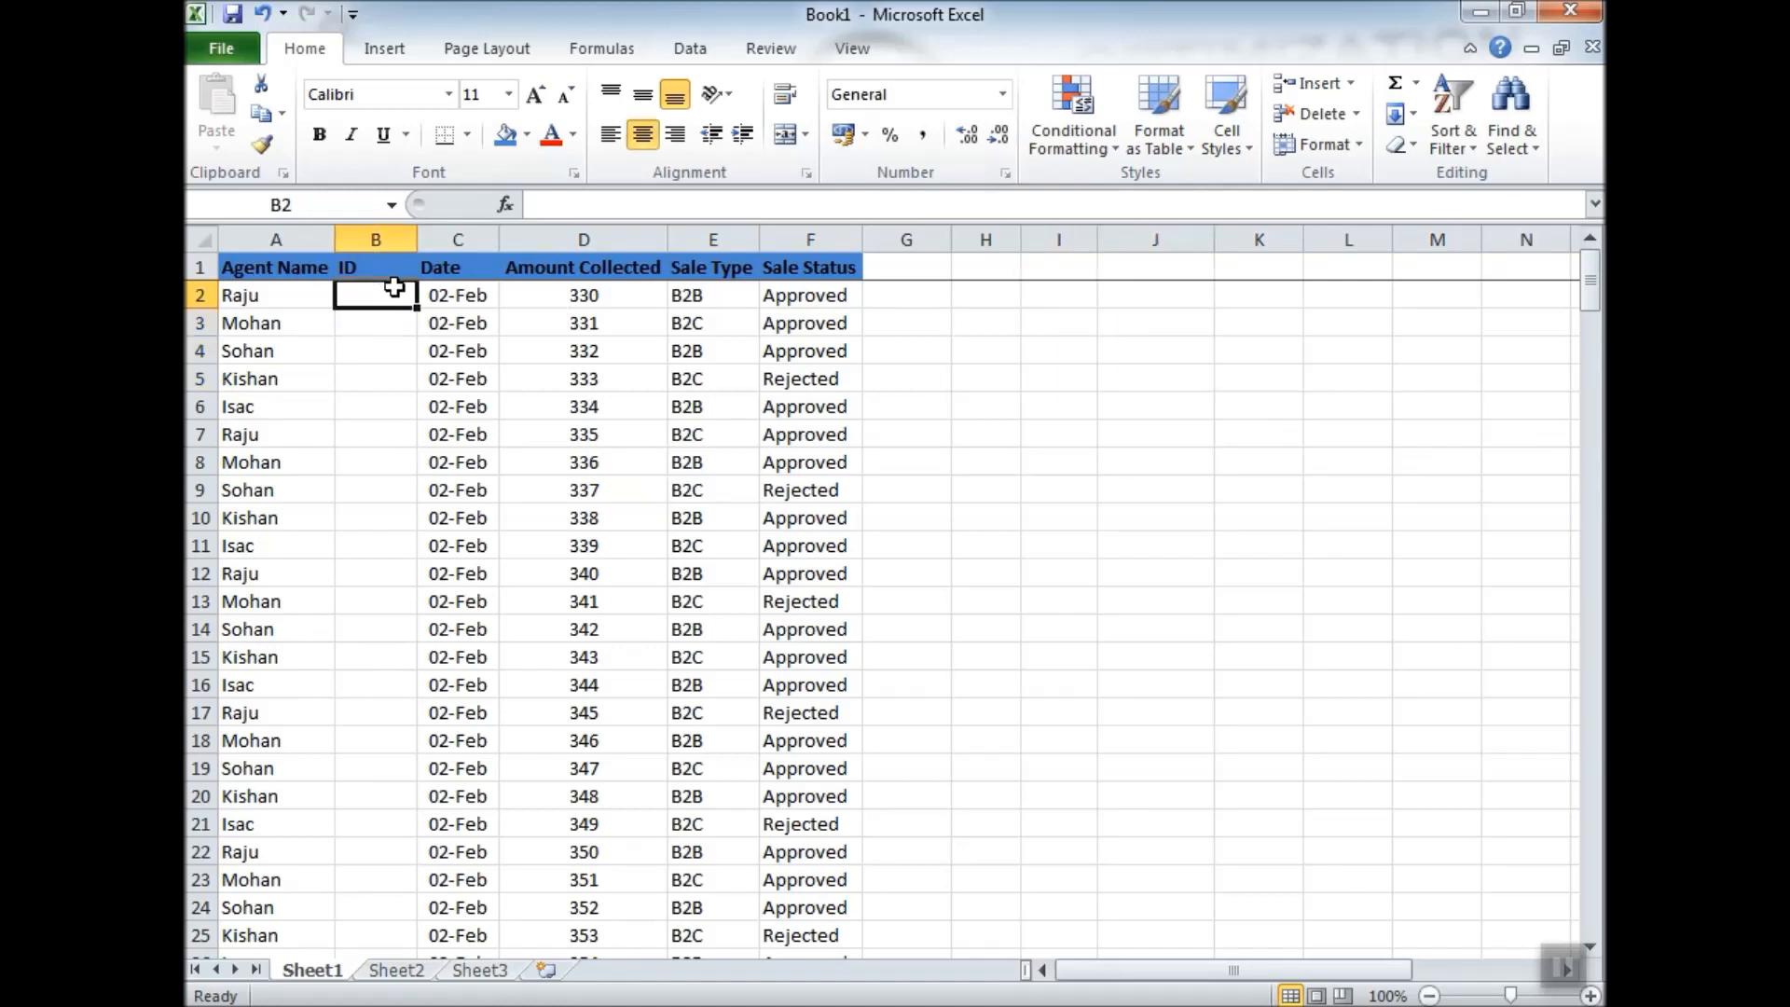
key(ctrl+Tab)
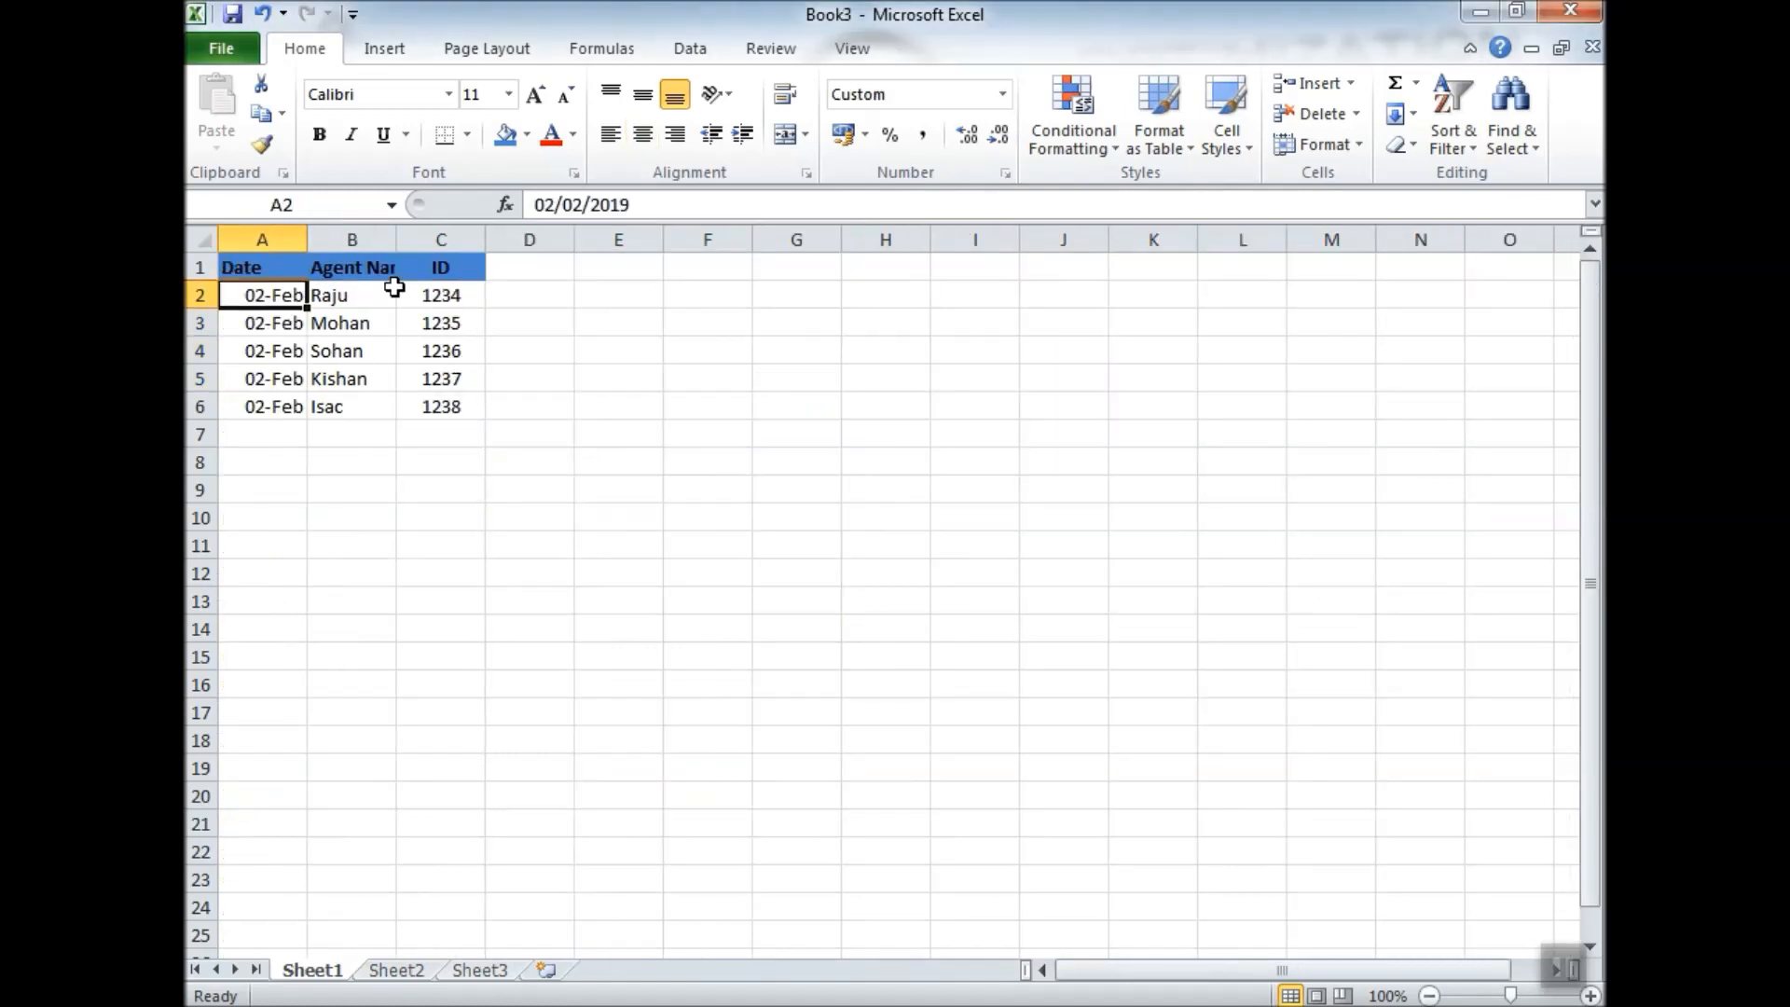
key(alt+Tab)
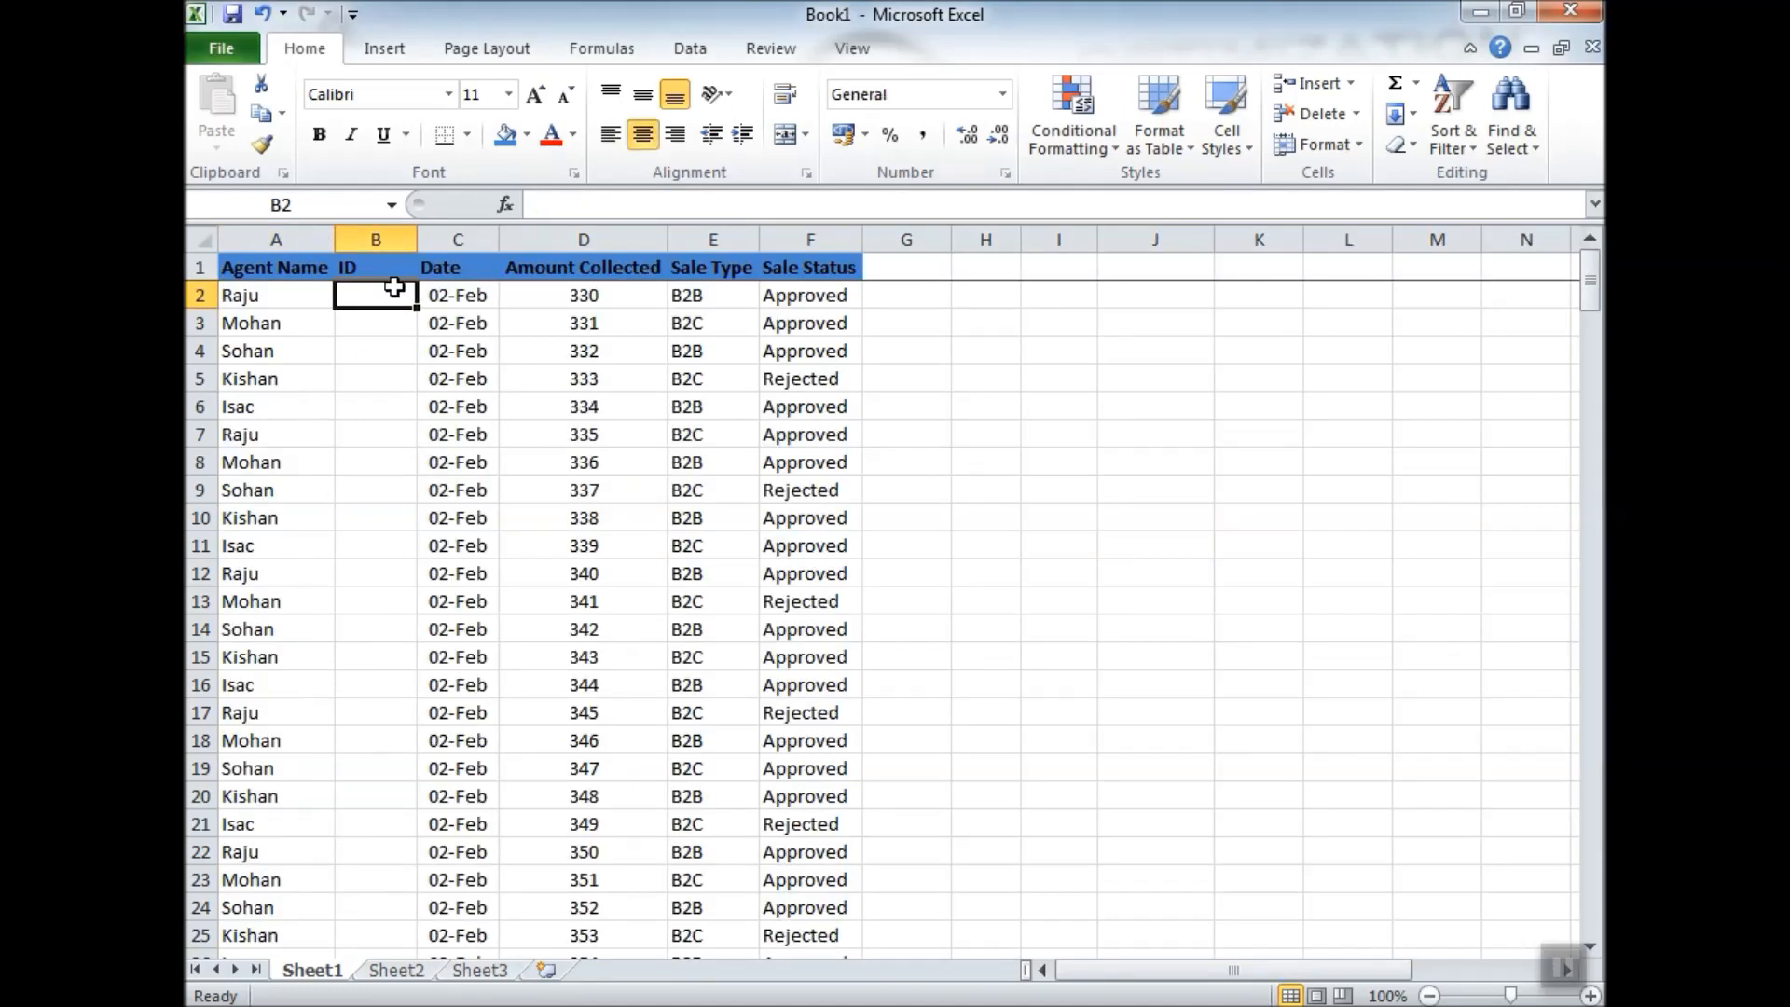
text(=index)
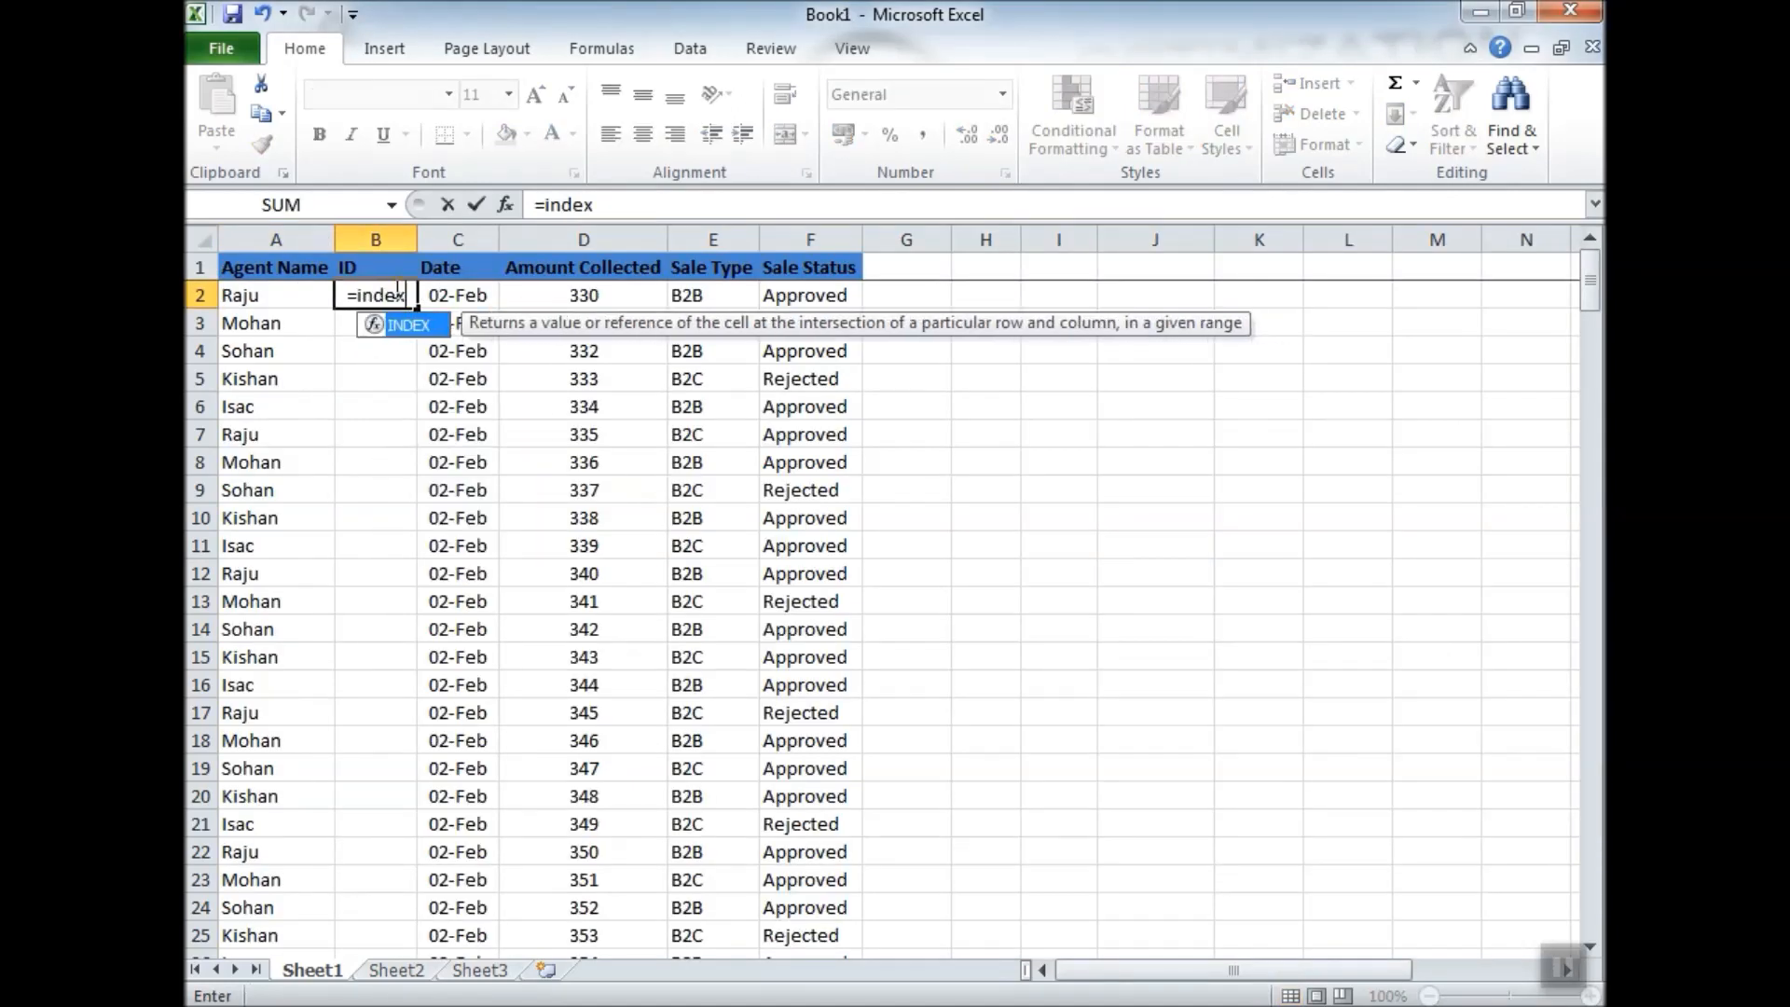
text(()
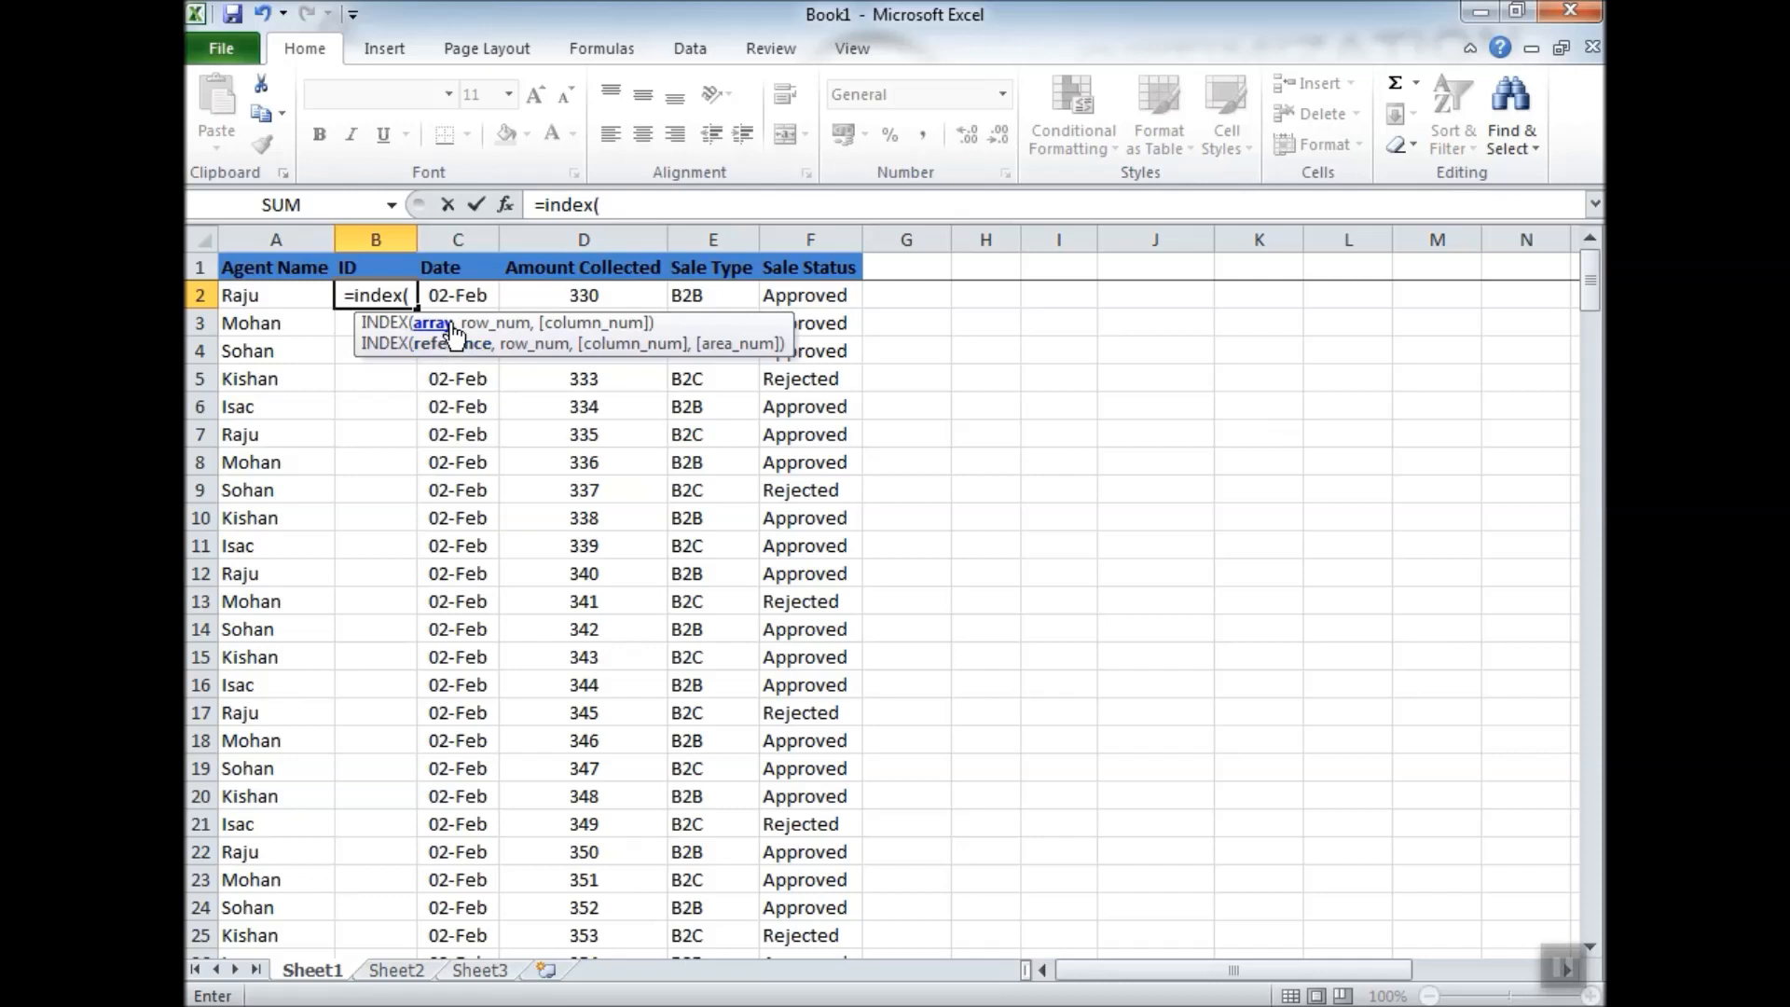
key(ctrl+Tab)
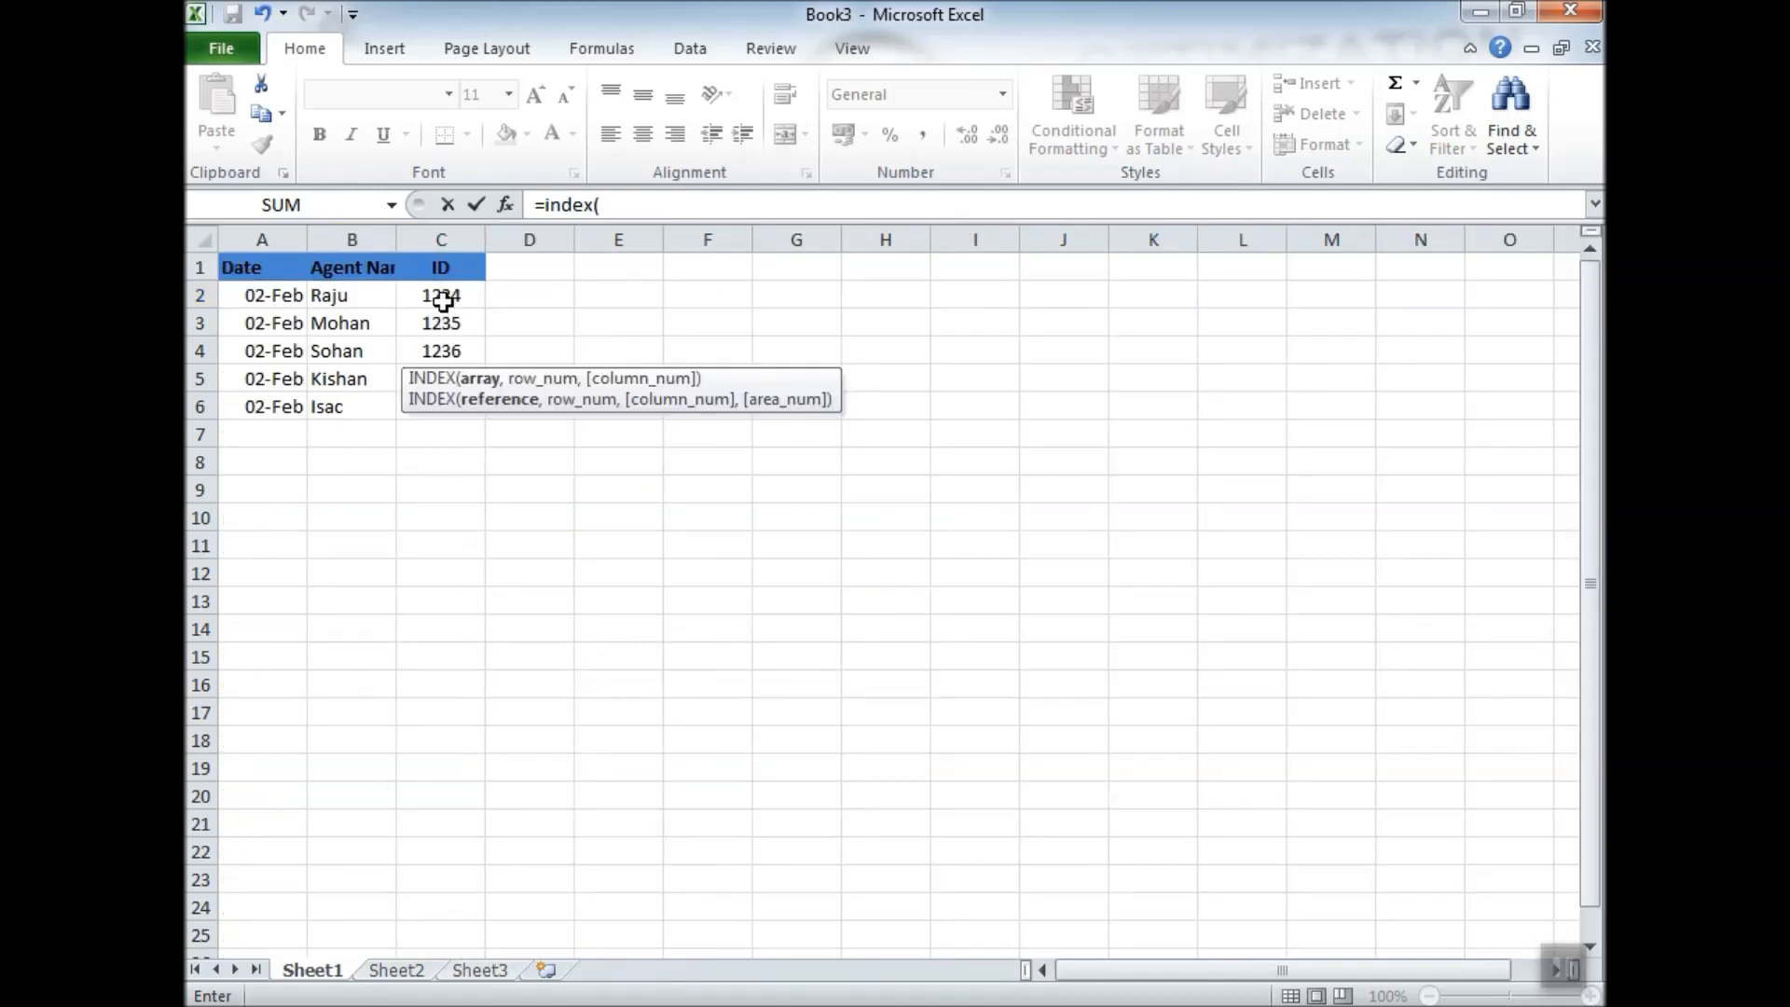
drag(447, 294, 446, 411)
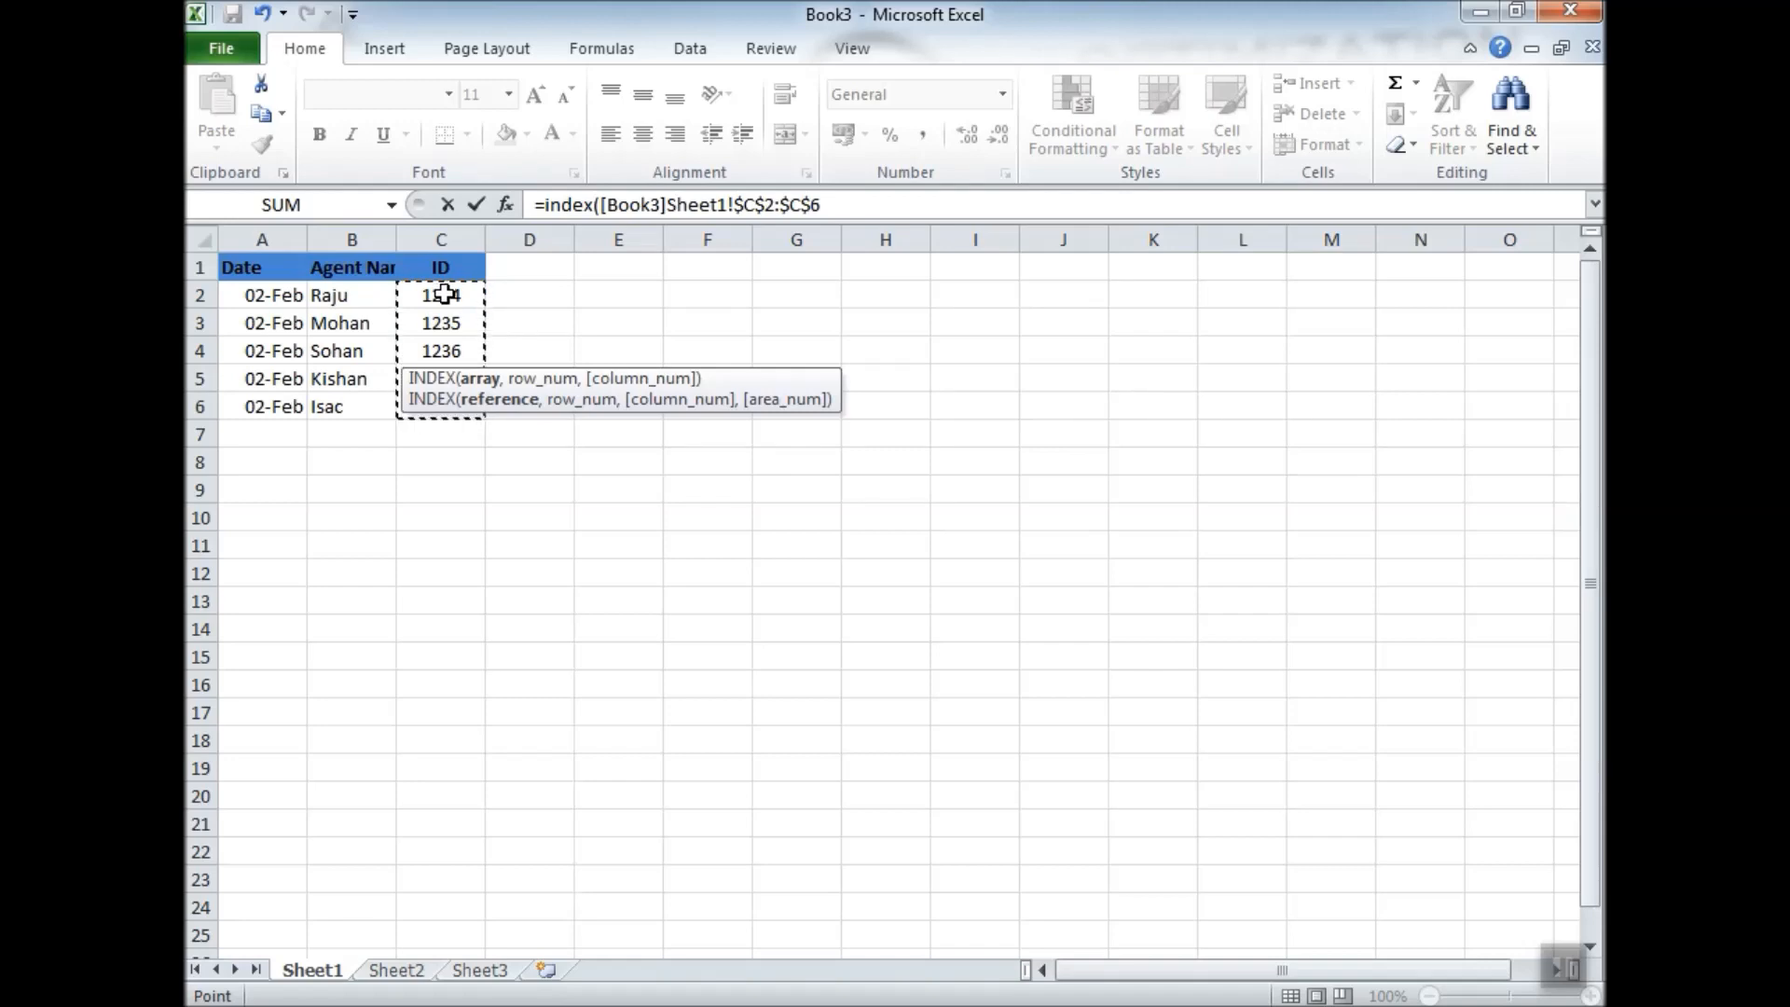
Add a MATCH function as the row number, with agent cell B2 of Book3's Sheet1 as the lookup value.
text(,)
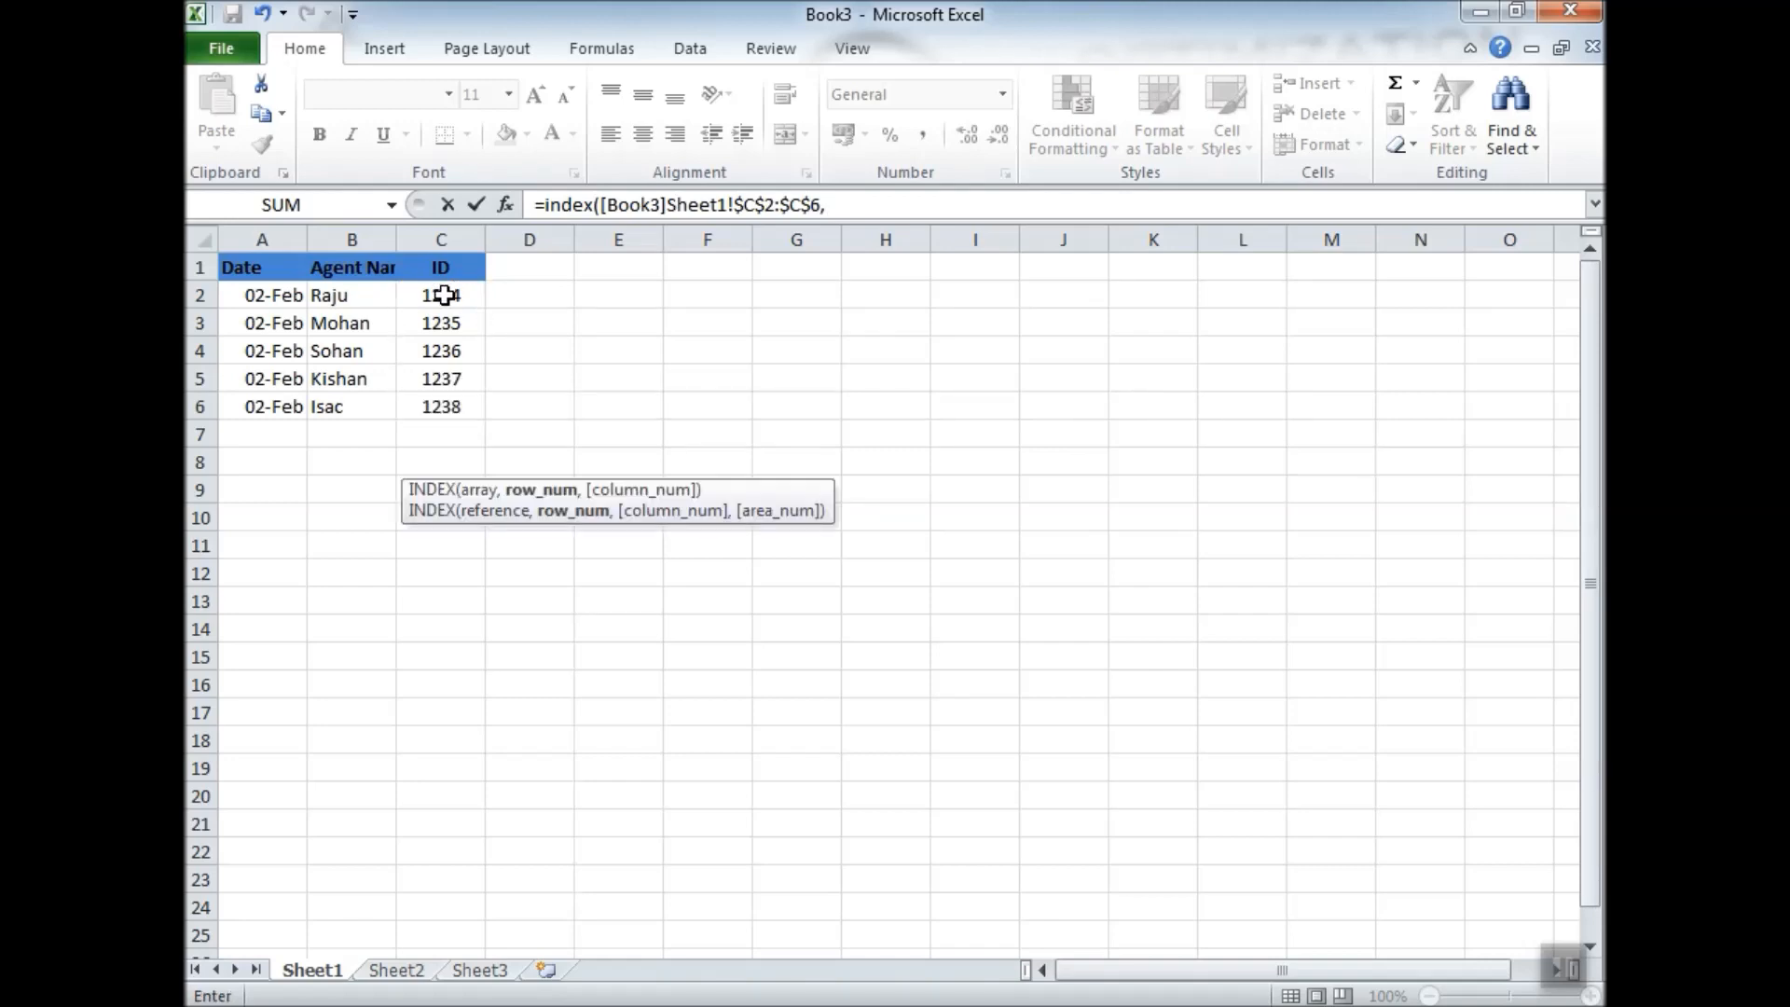
text(match)
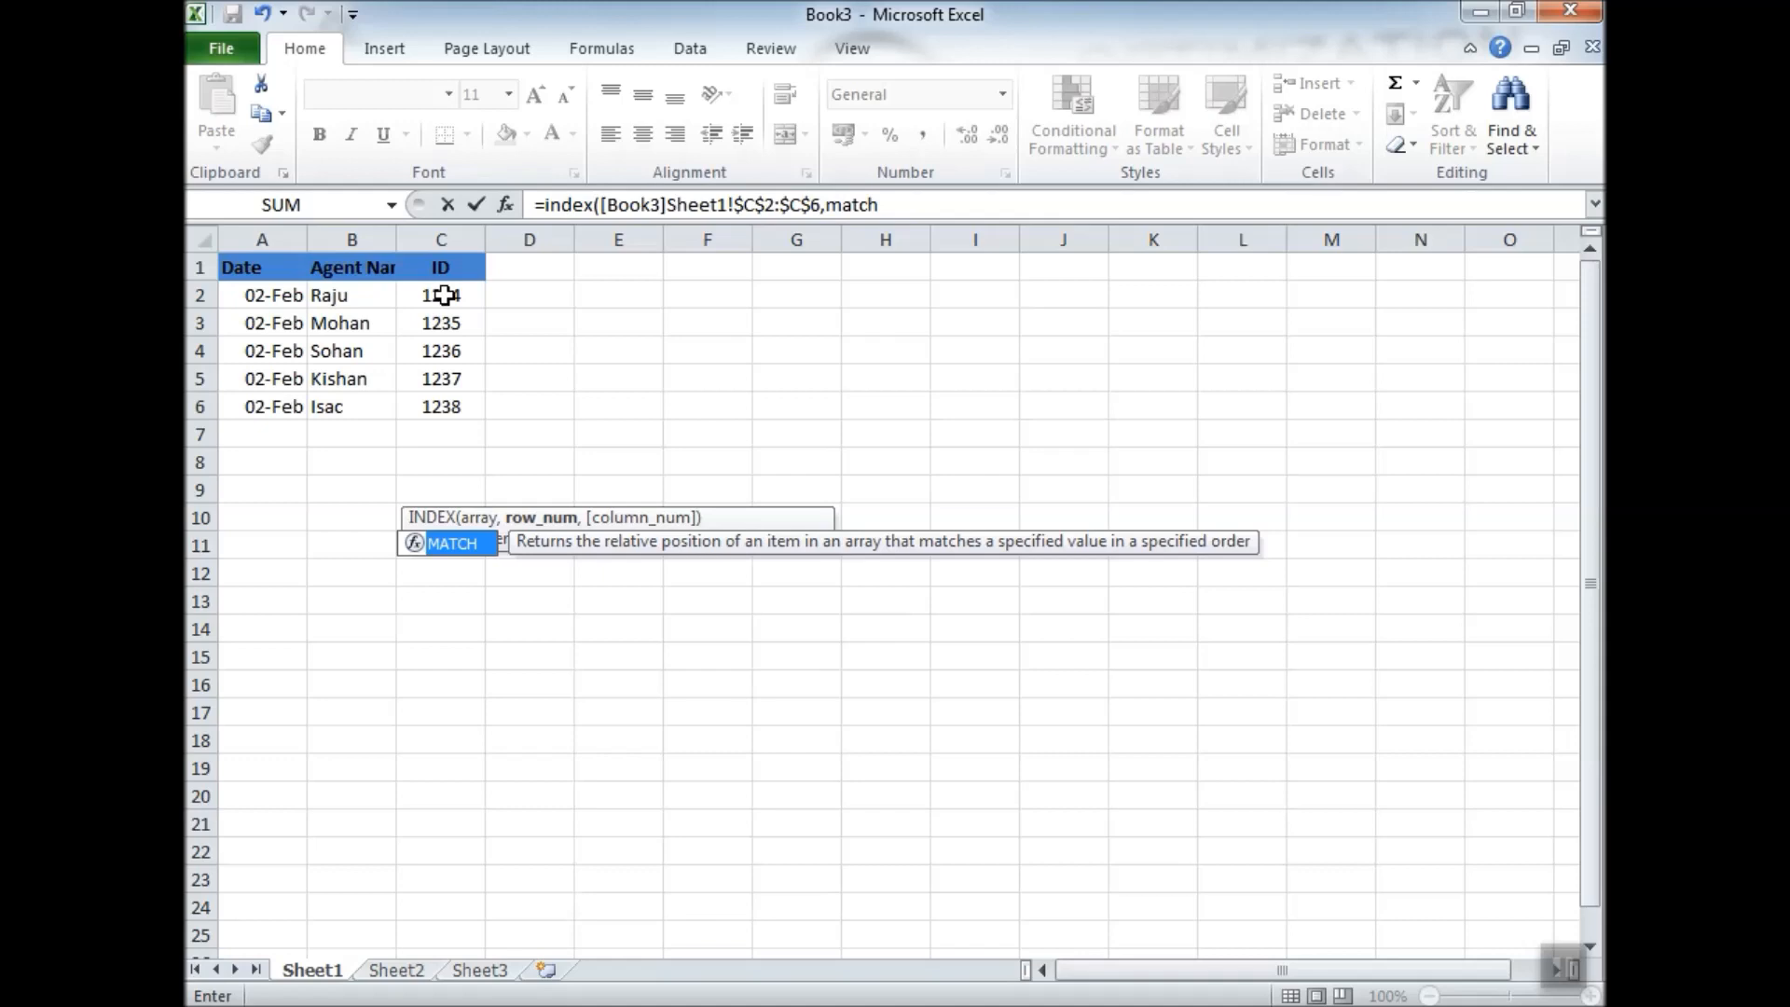
text(()
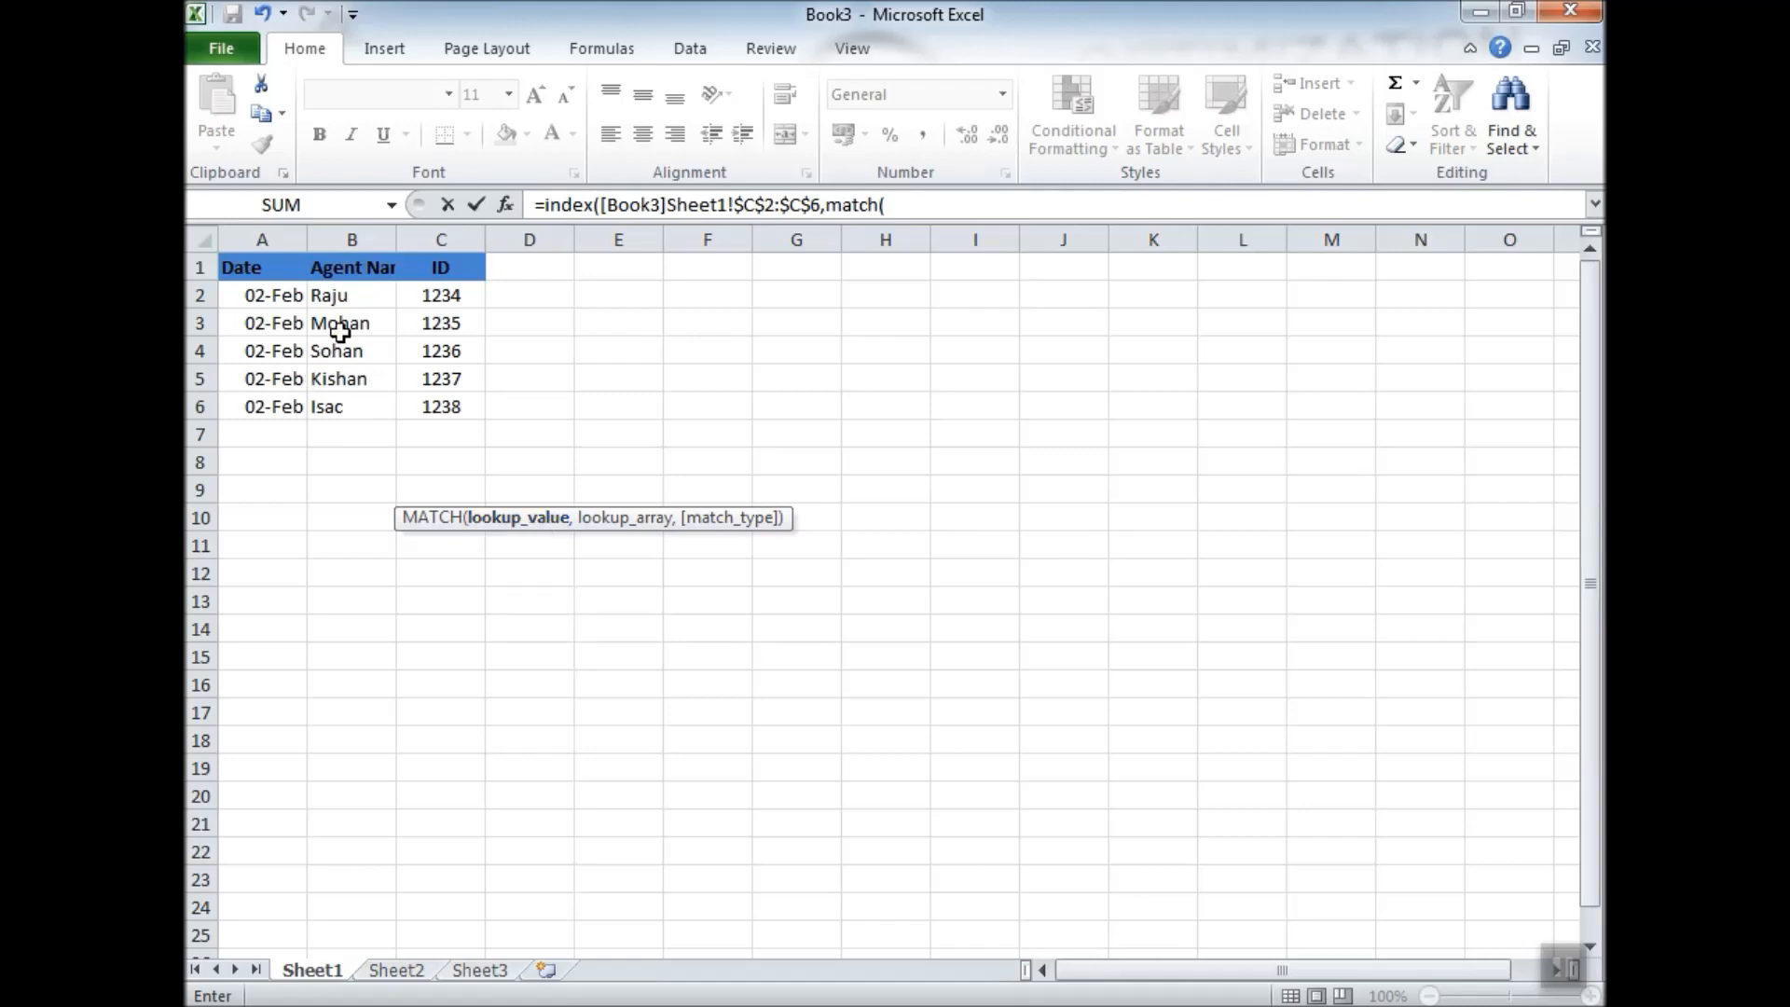
click(347, 293)
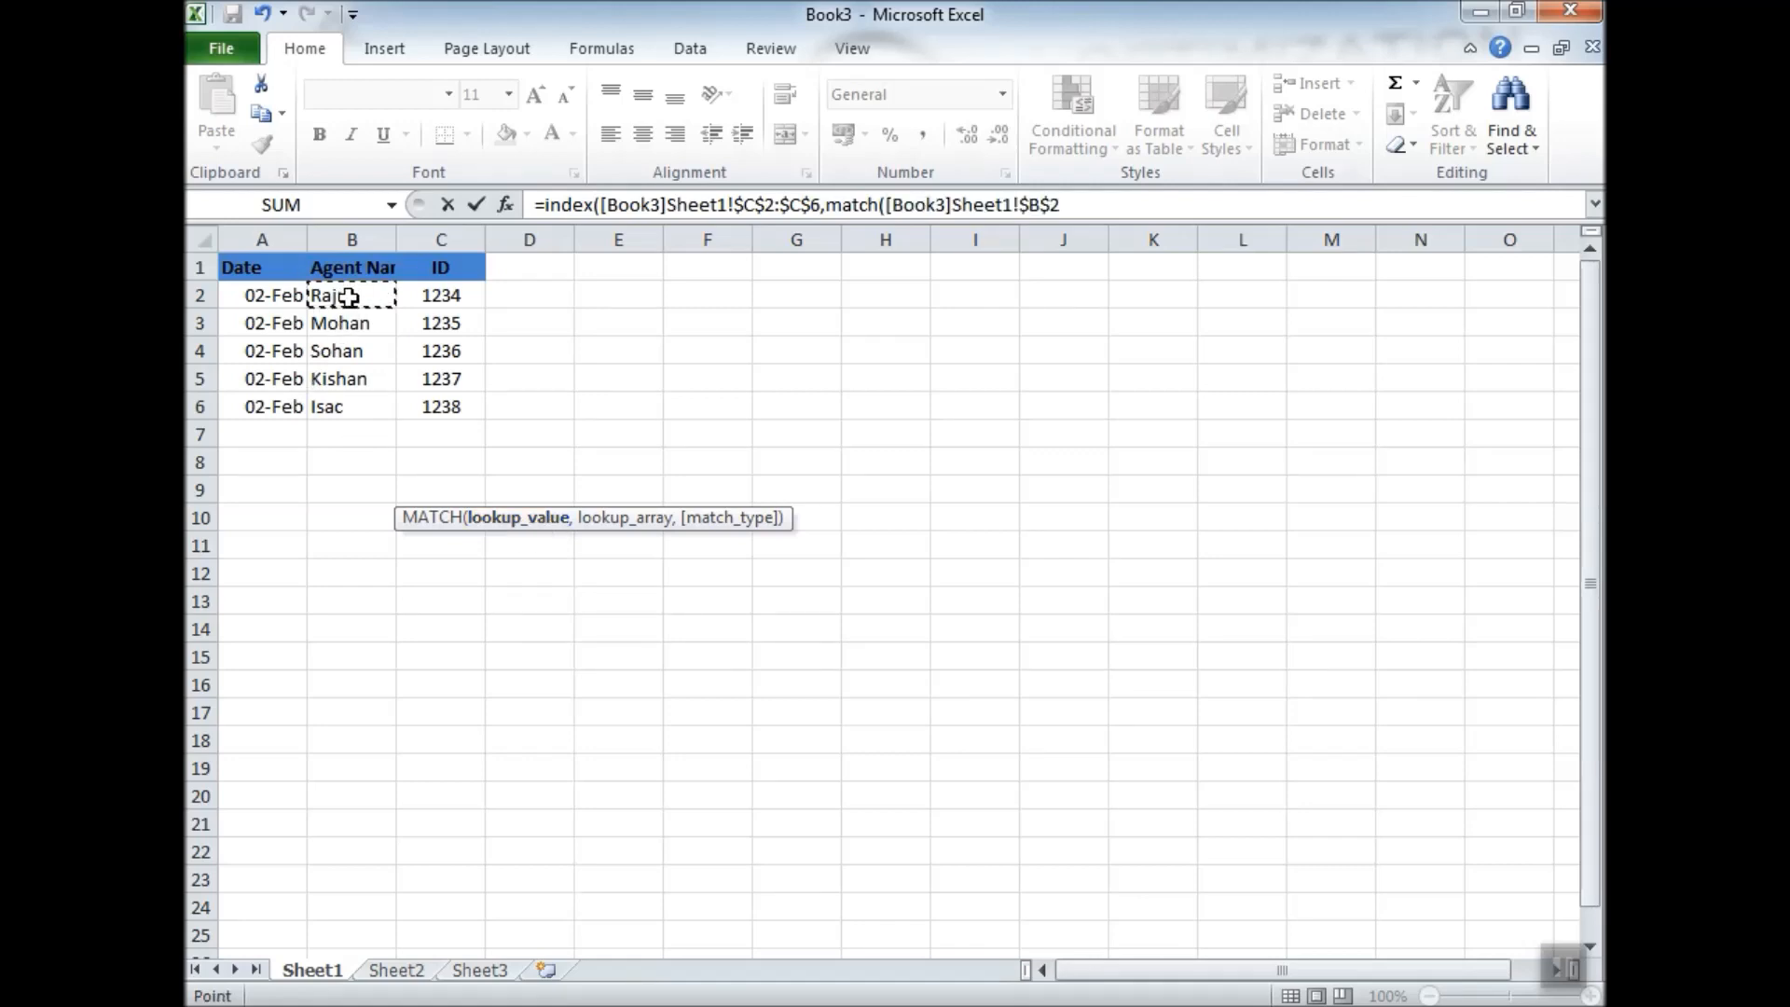
text(,)
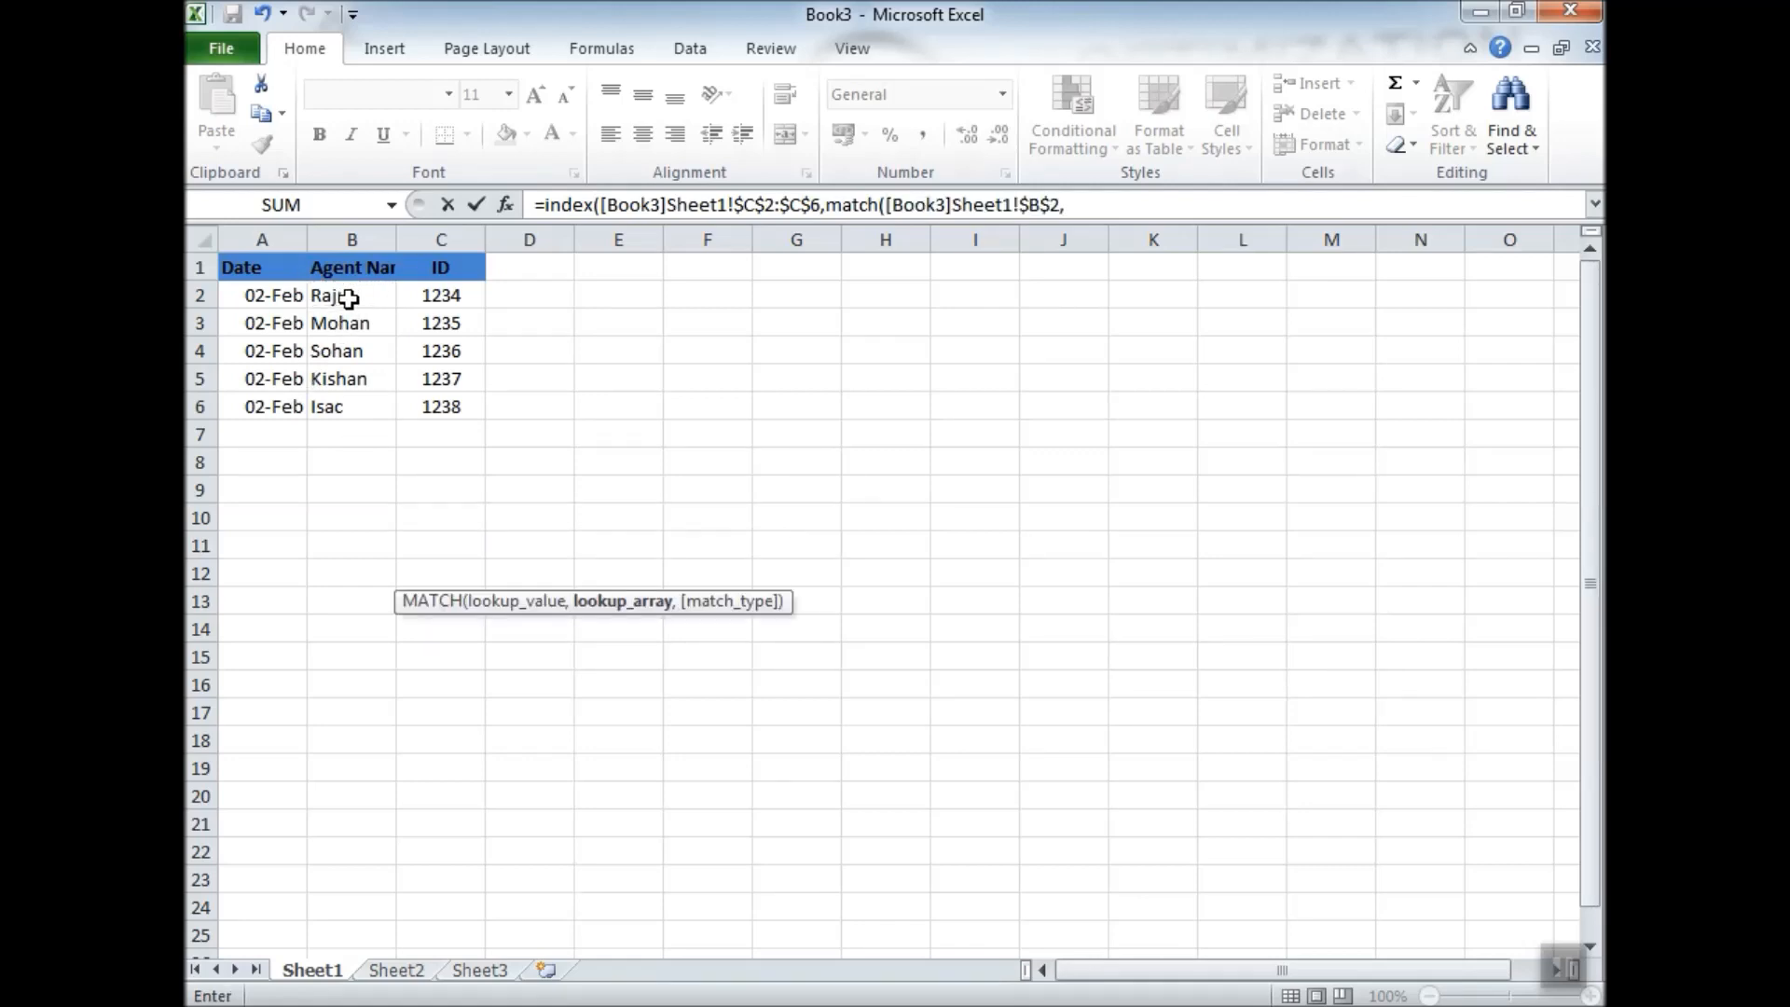
Complete MATCH with Book1's agent names A2:A256 as the lookup array and match type 0, and enter the formula.
key(alt+Tab)
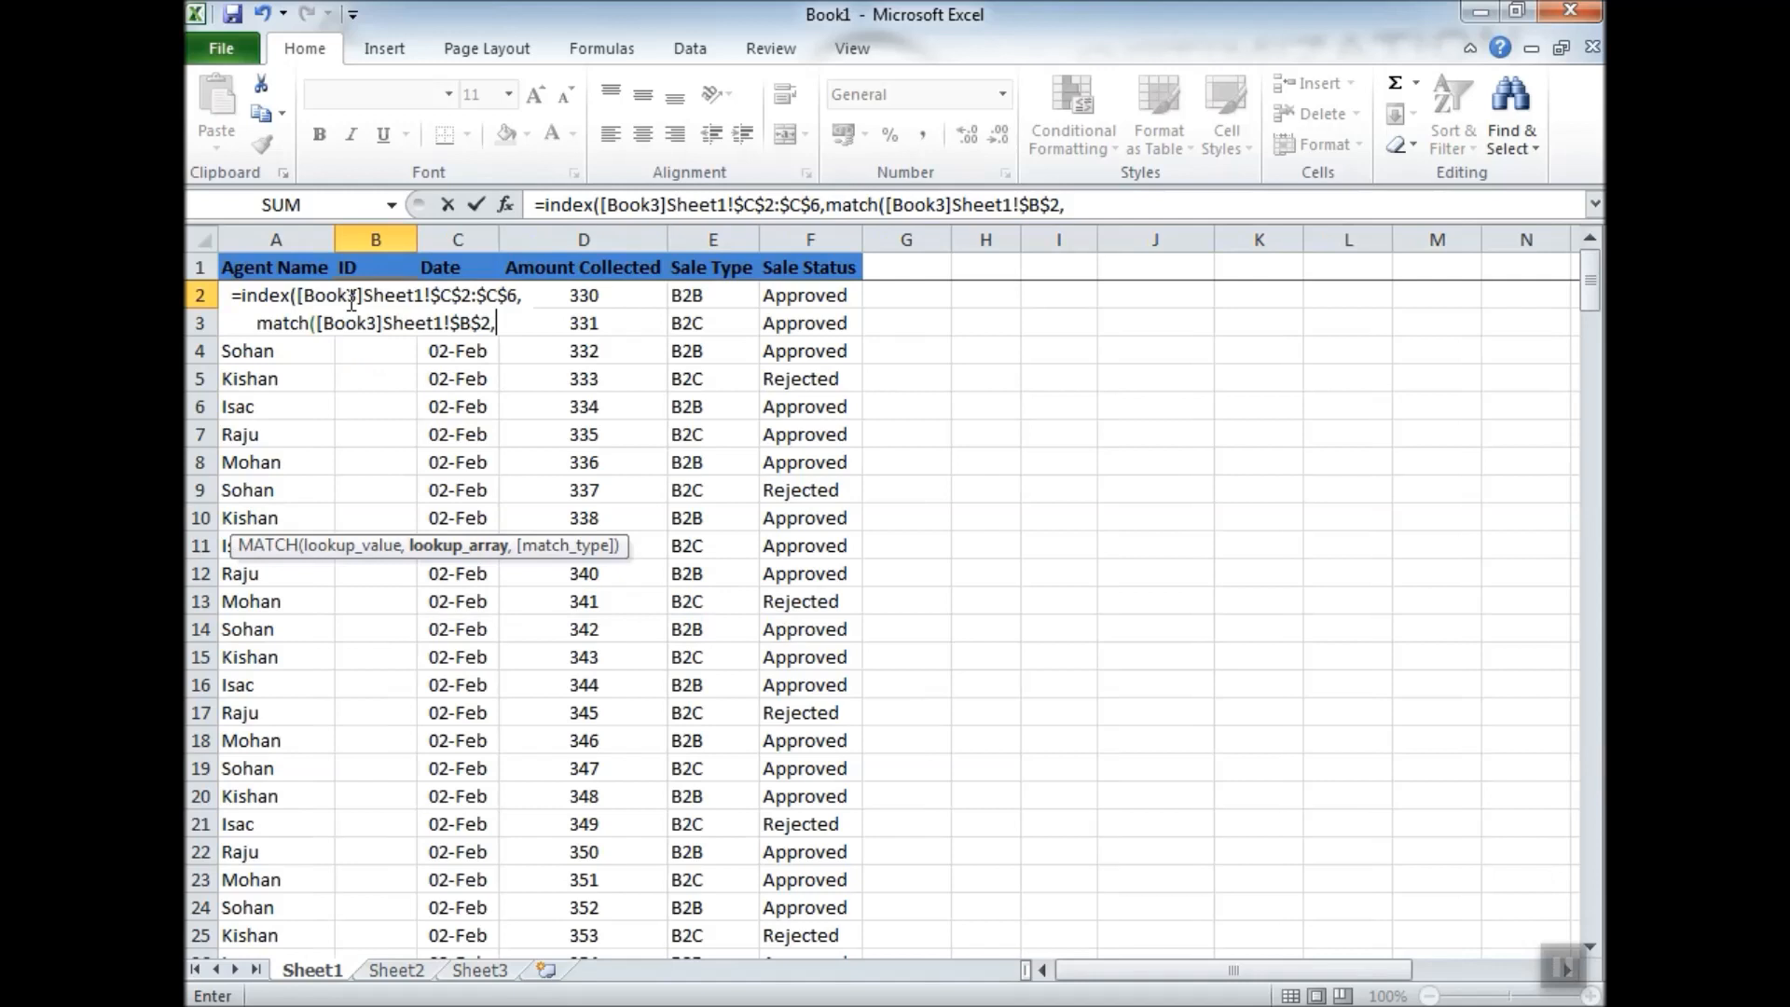
click(256, 299)
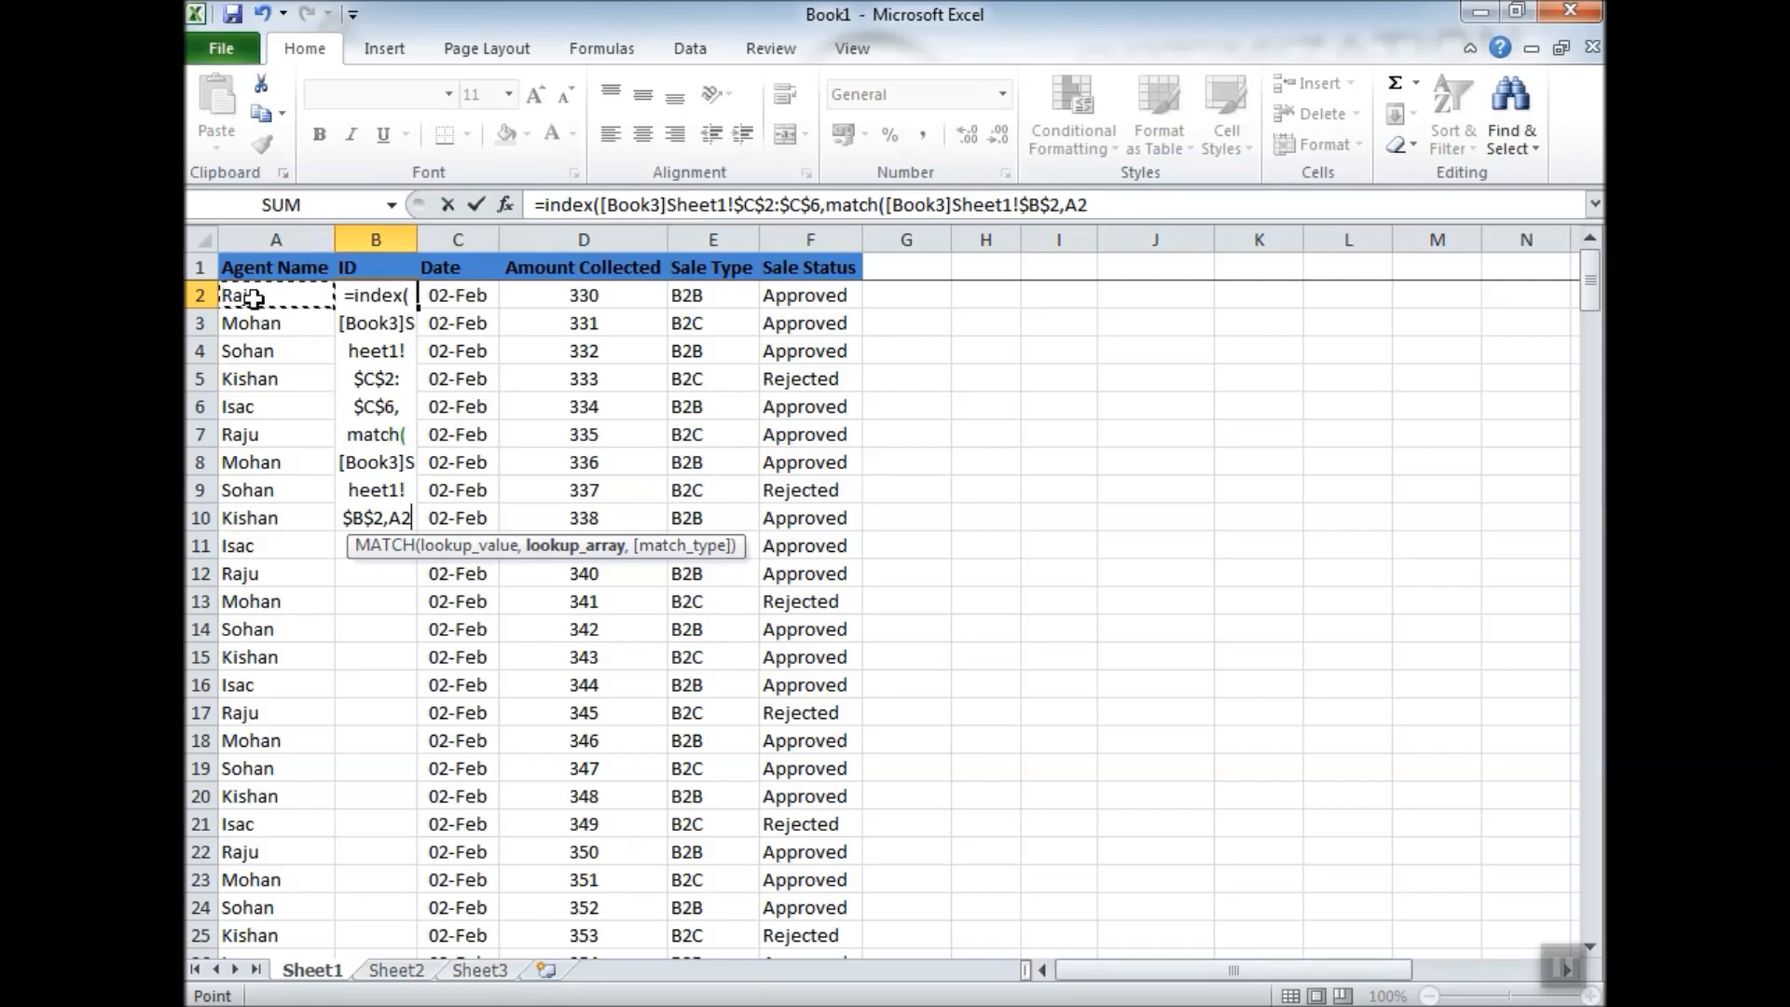
key(ctrl+shift+Down)
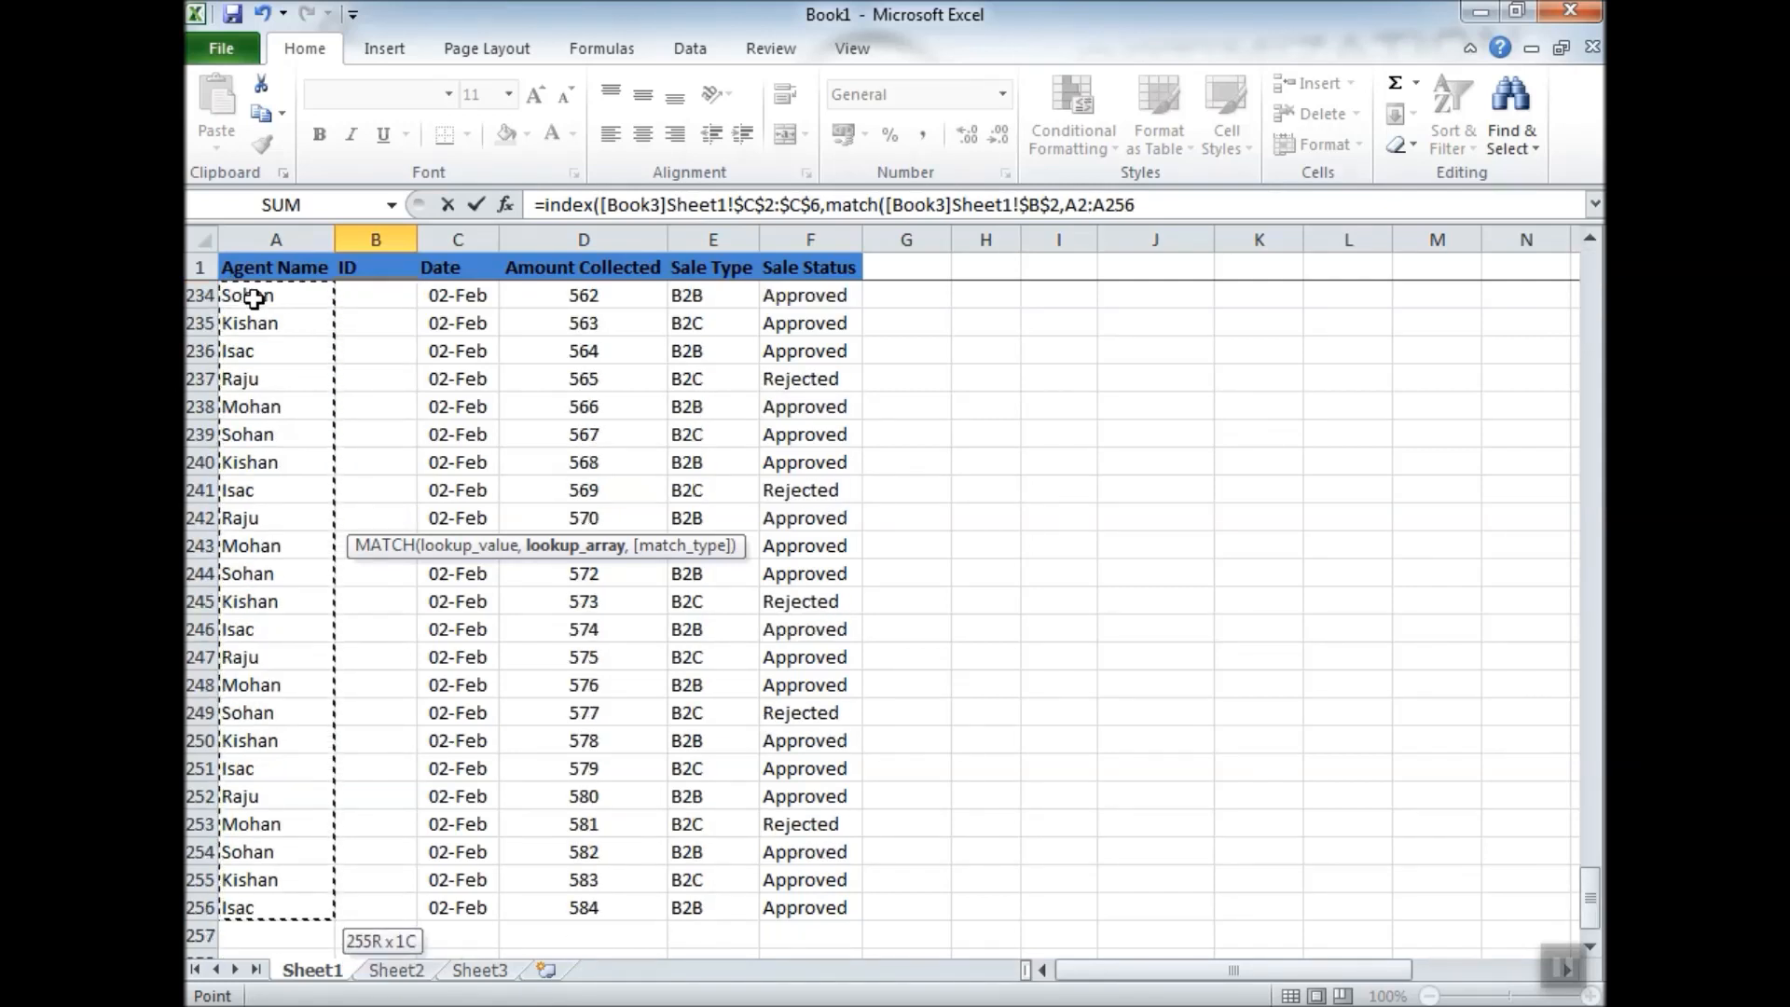
text(,0)
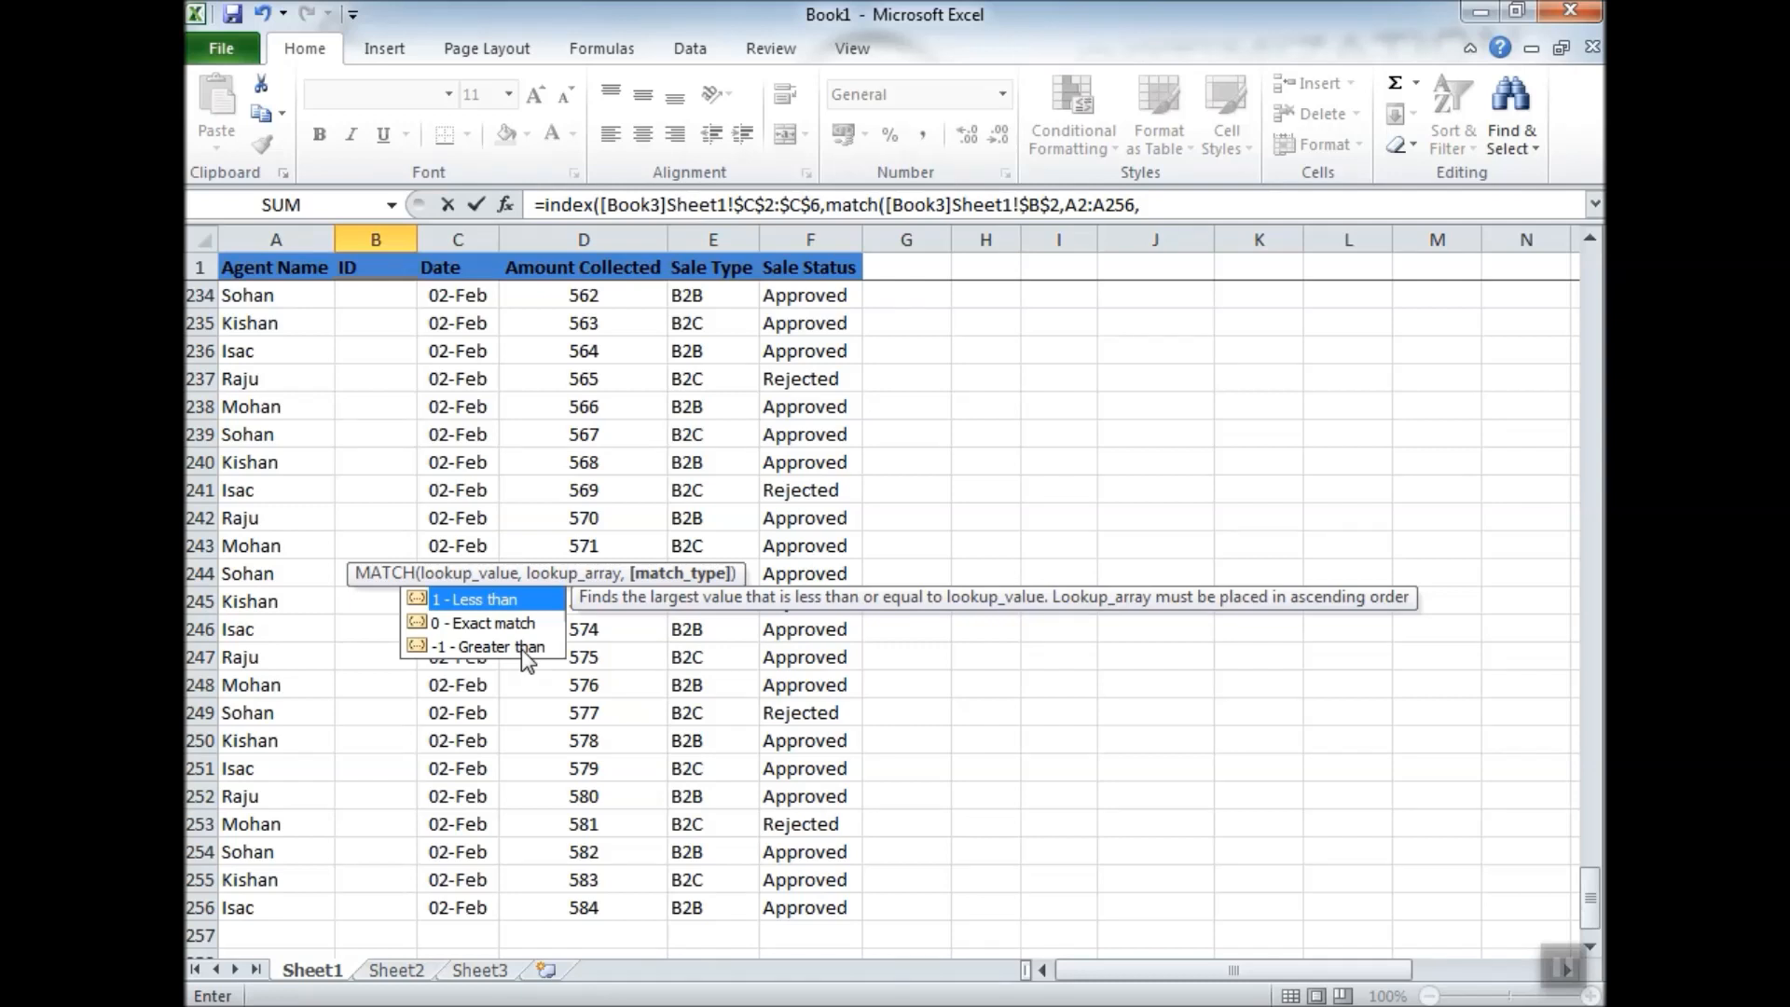
text(0)
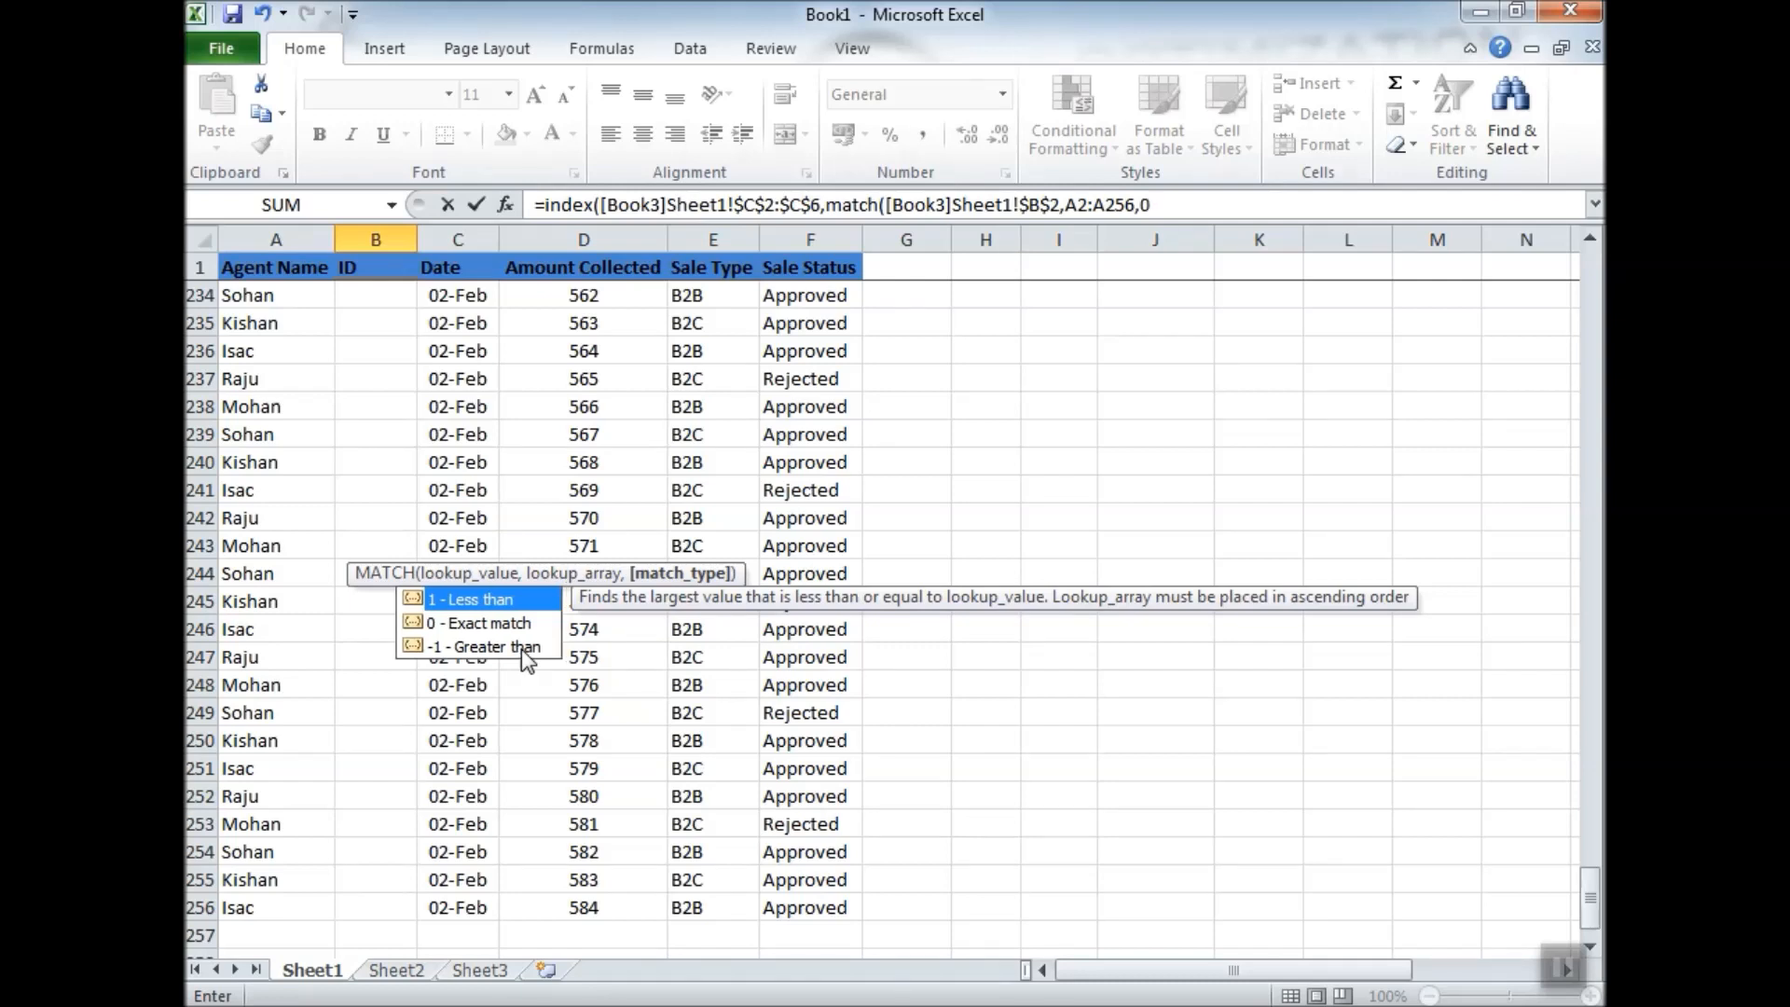
text()))
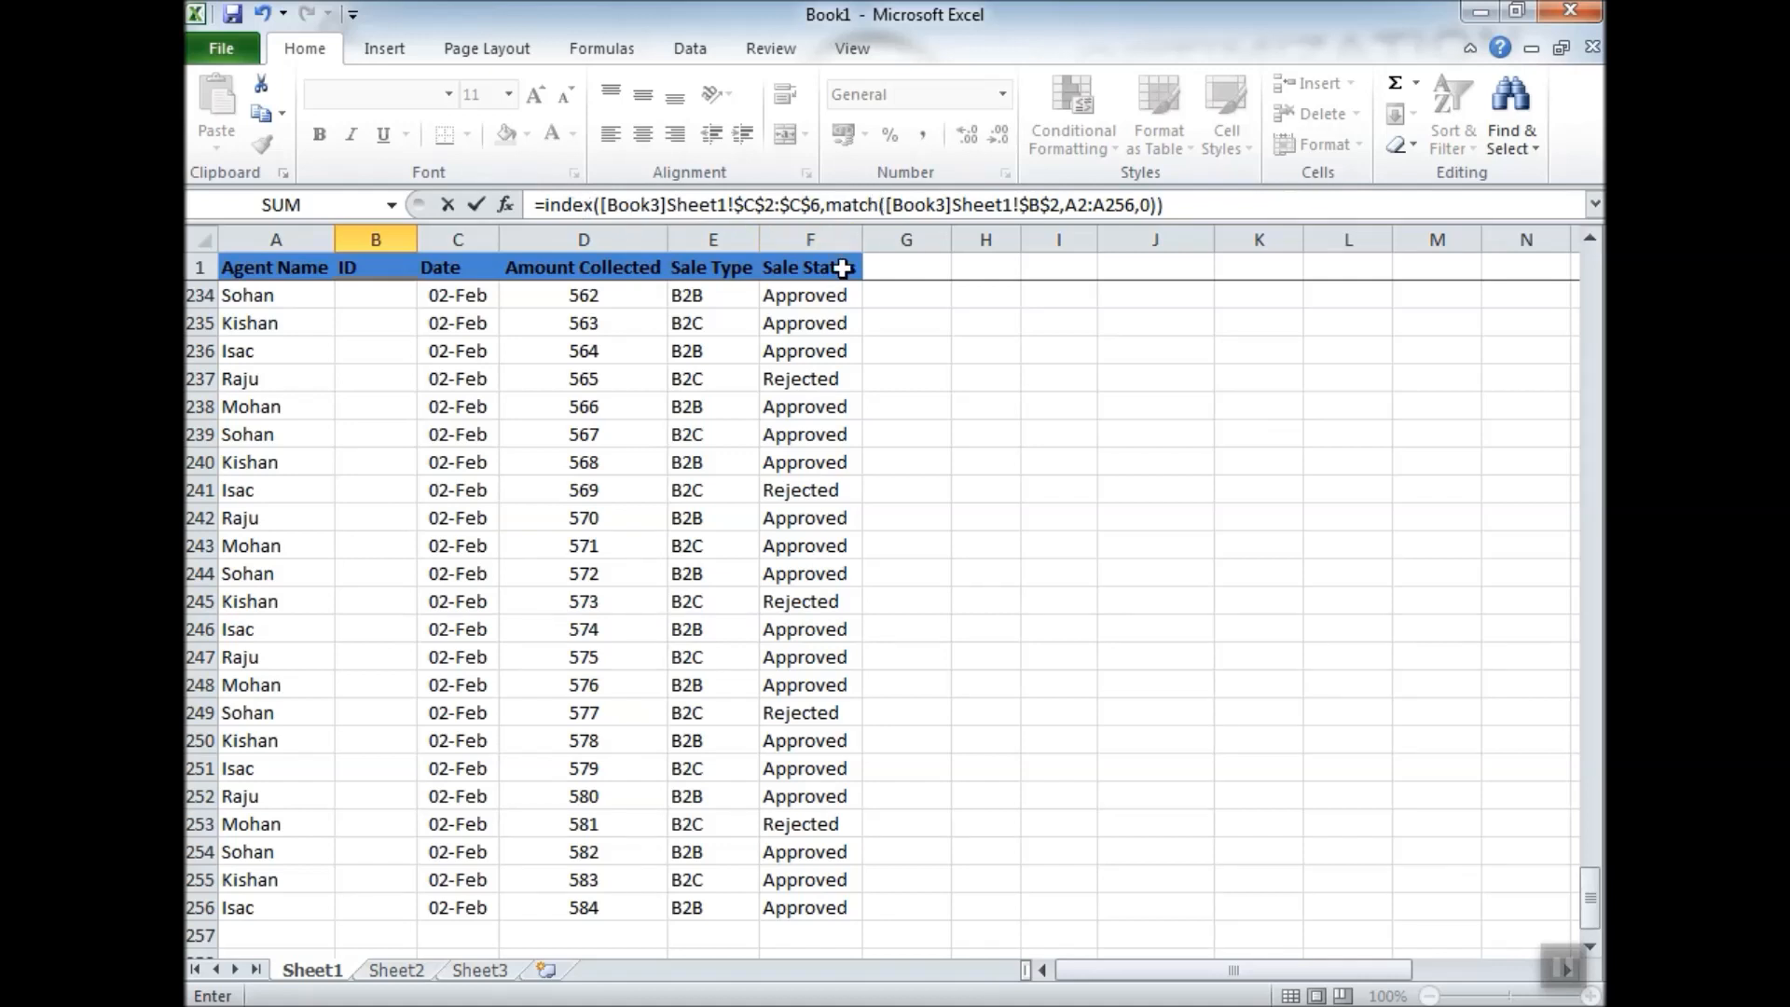
key(Return)
key(Up)
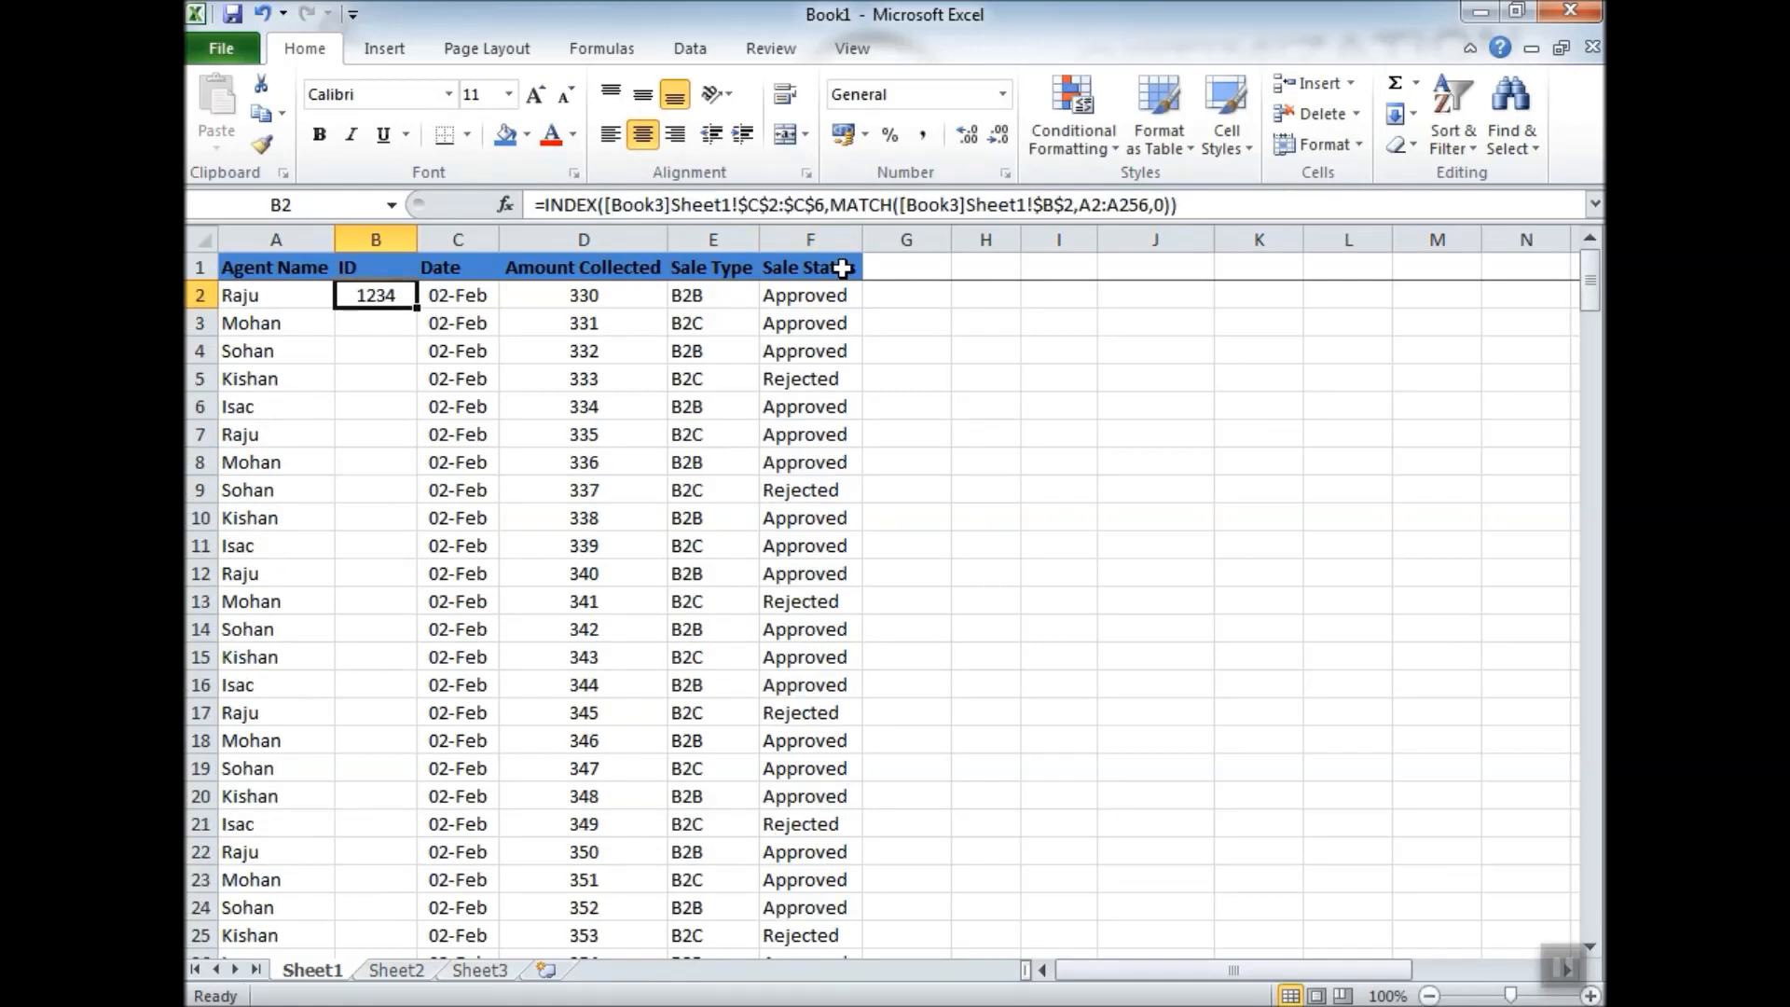
Copy the INDEX-MATCH formula from B2 down through B12.
key(ctrl+c)
key(shift+Down)
key(shift+Down)
key(shift+Down)
key(shift+Down)
key(shift+Down)
key(shift+Down)
key(shift+Down)
key(shift+Down)
key(shift+Down)
key(shift+Down)
key(ctrl+v)
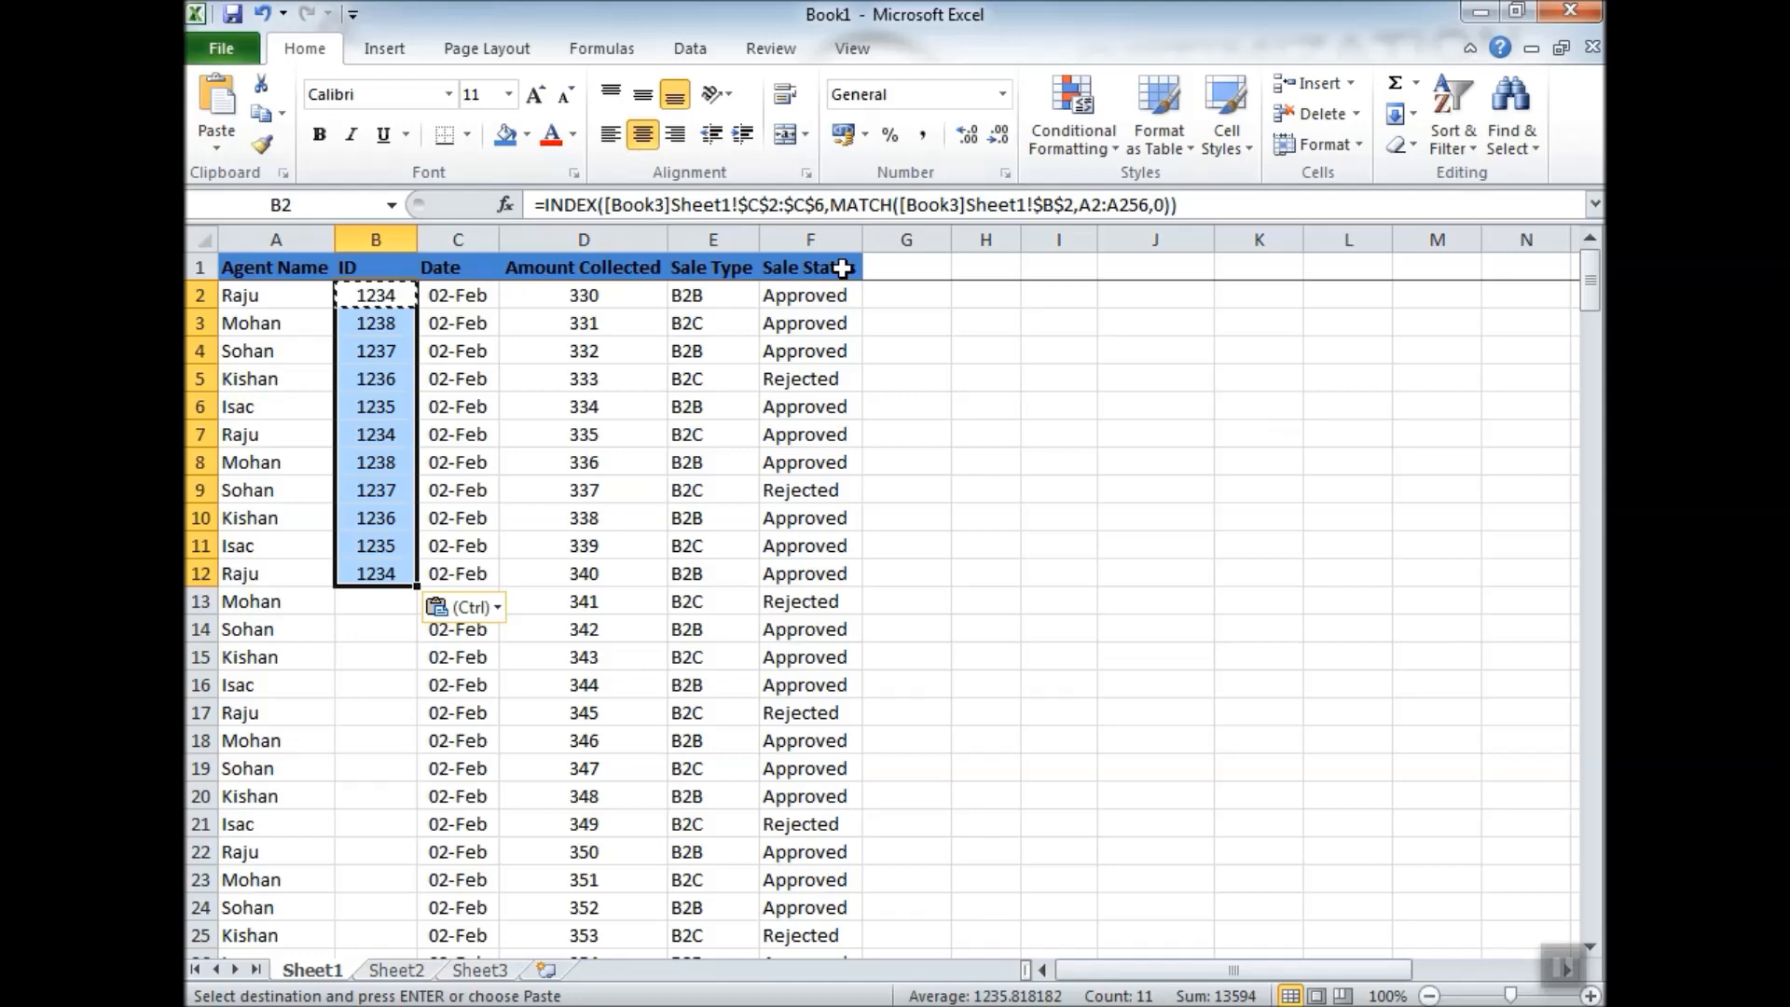
Paste the copied formula into the remaining ID cells down to B256 and return to B2.
key(Down)
key(Down)
key(Down)
key(Down)
key(Down)
key(Down)
key(Down)
key(Down)
key(Down)
key(Down)
key(Left)
key(ctrl+Down)
key(Right)
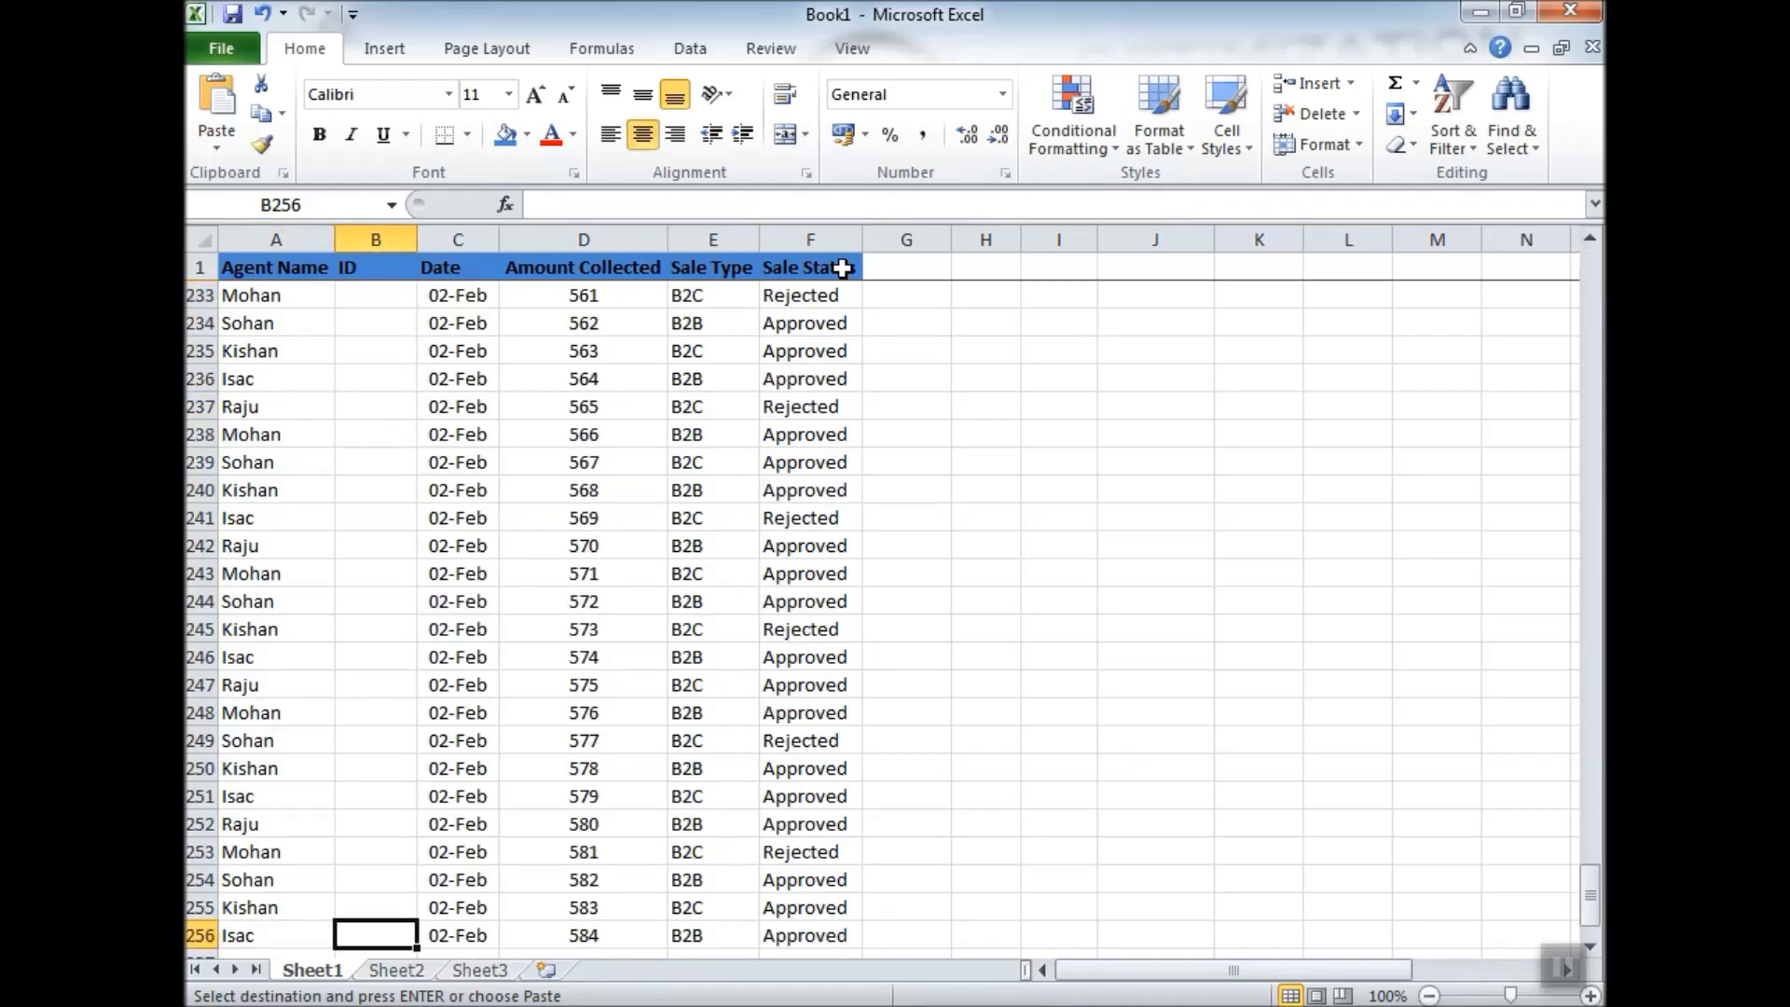
key(ctrl+shift+Up)
key(ctrl+v)
key(ctrl+Up)
key(Down)
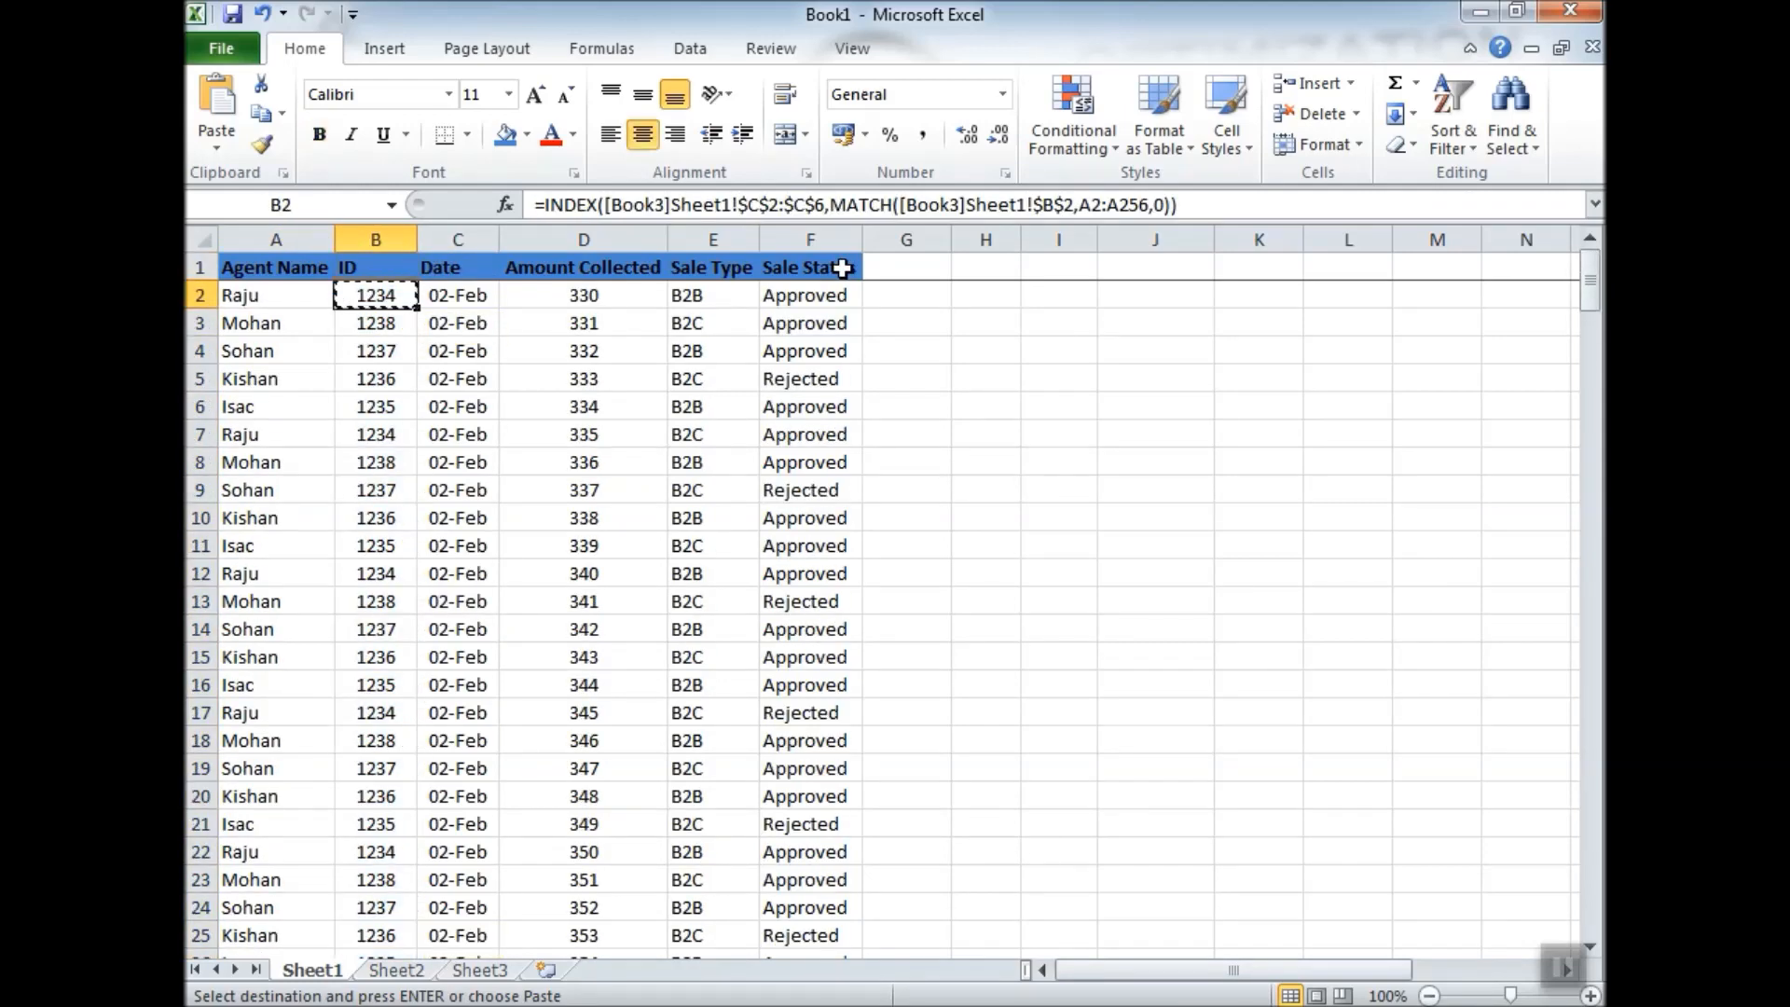
Move Book3's ID column ahead of the Agent Name column and check the formula in B2 of Book1.
key(alt+Tab)
click(448, 228)
key(ctrl+c)
key(Left)
key(ctrl+space)
key(ctrl+shift+plus)
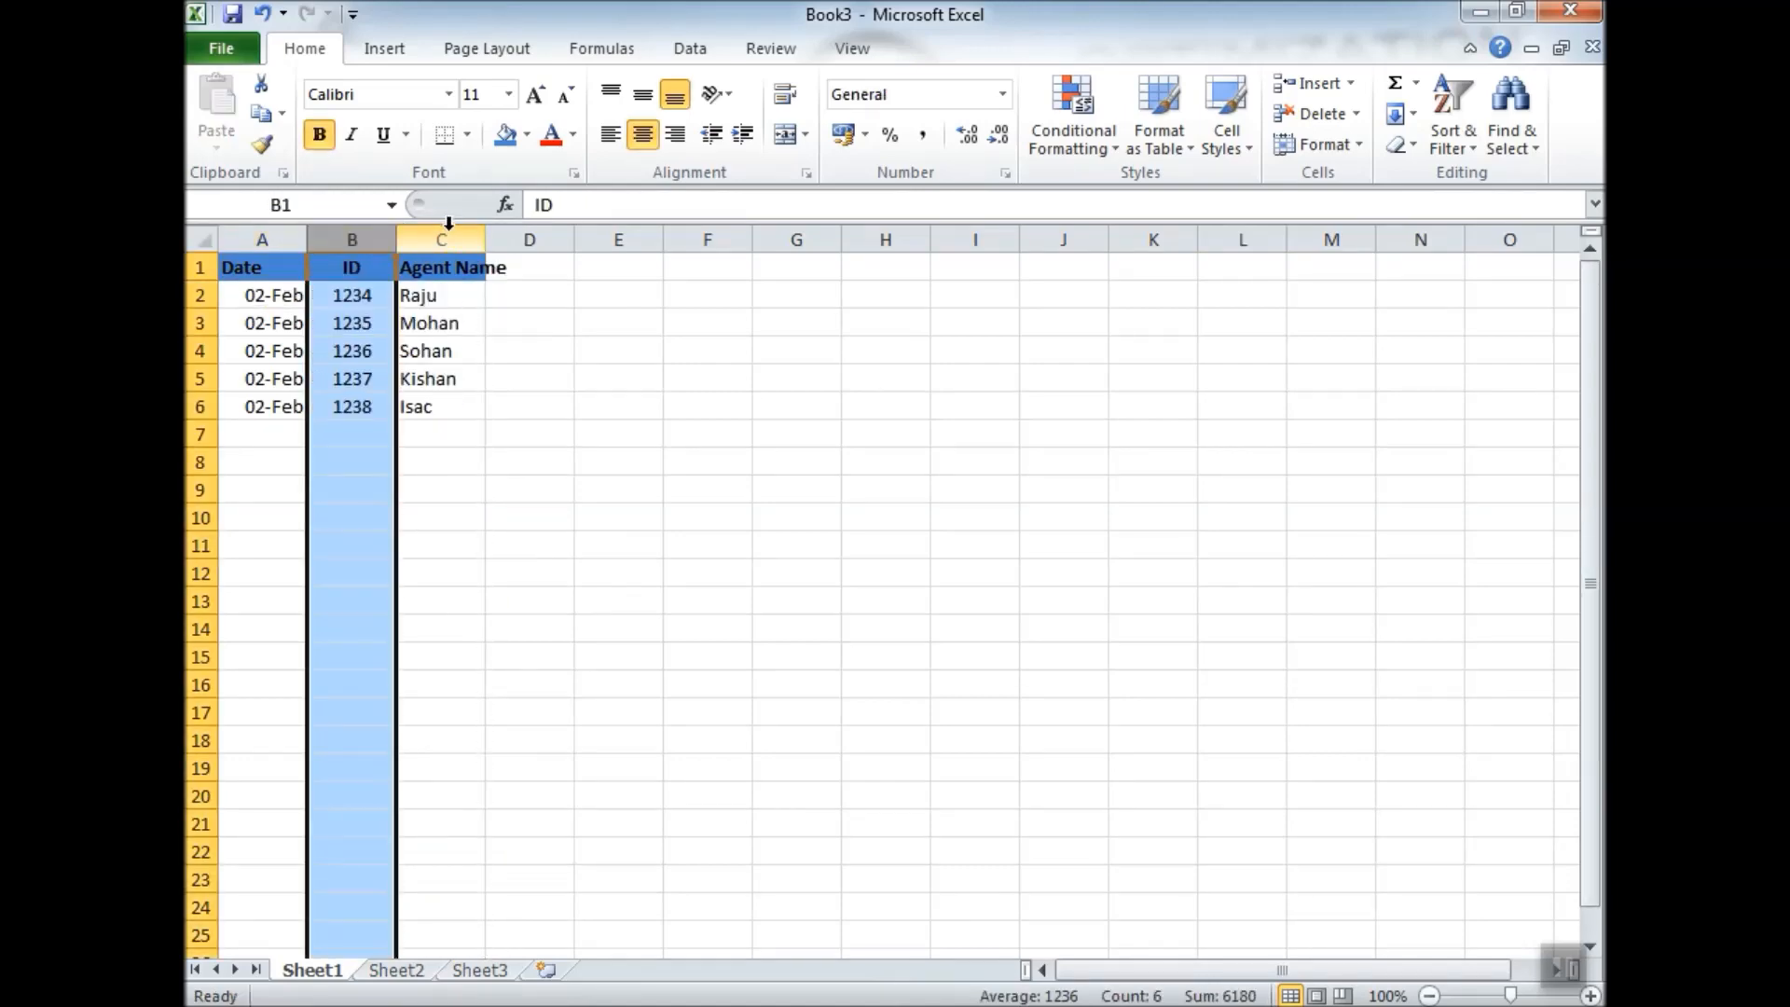
key(Down)
key(alt+Tab)
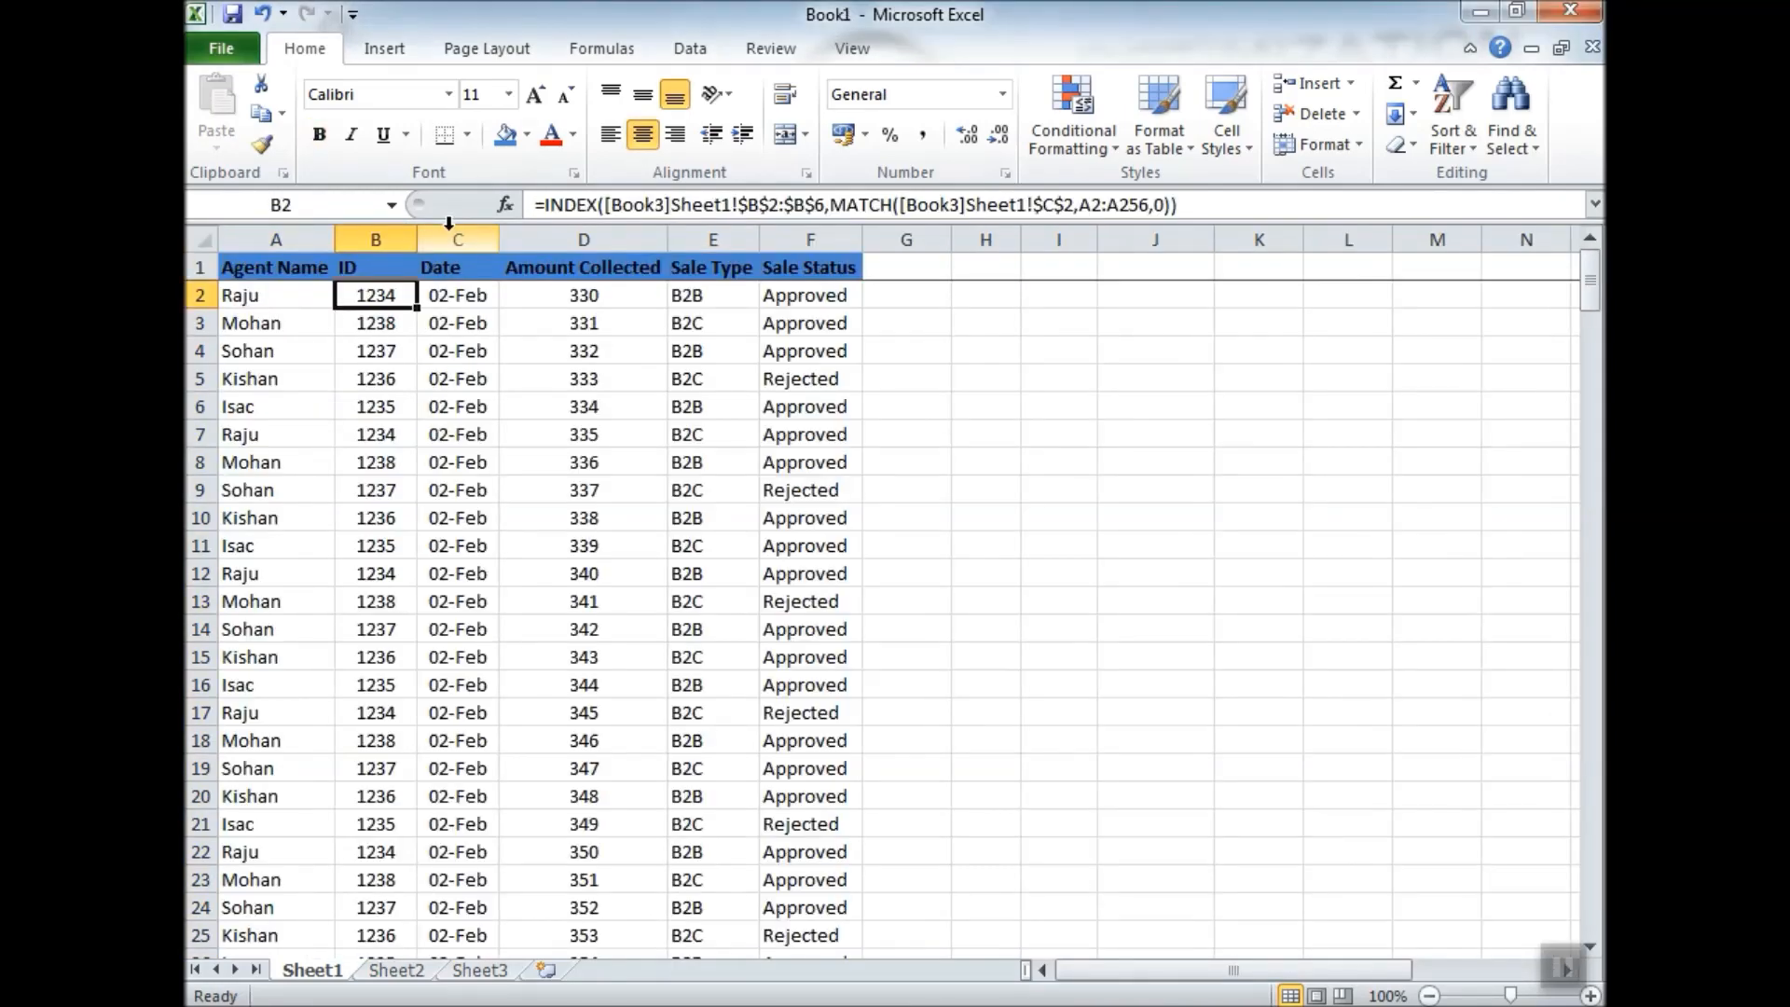
Insert seven blank columns before the ID column in Book3 and check the formula in B2 of Book1.
key(alt+Tab)
key(Up)
key(ctrl+space)
key(ctrl+shift+plus)
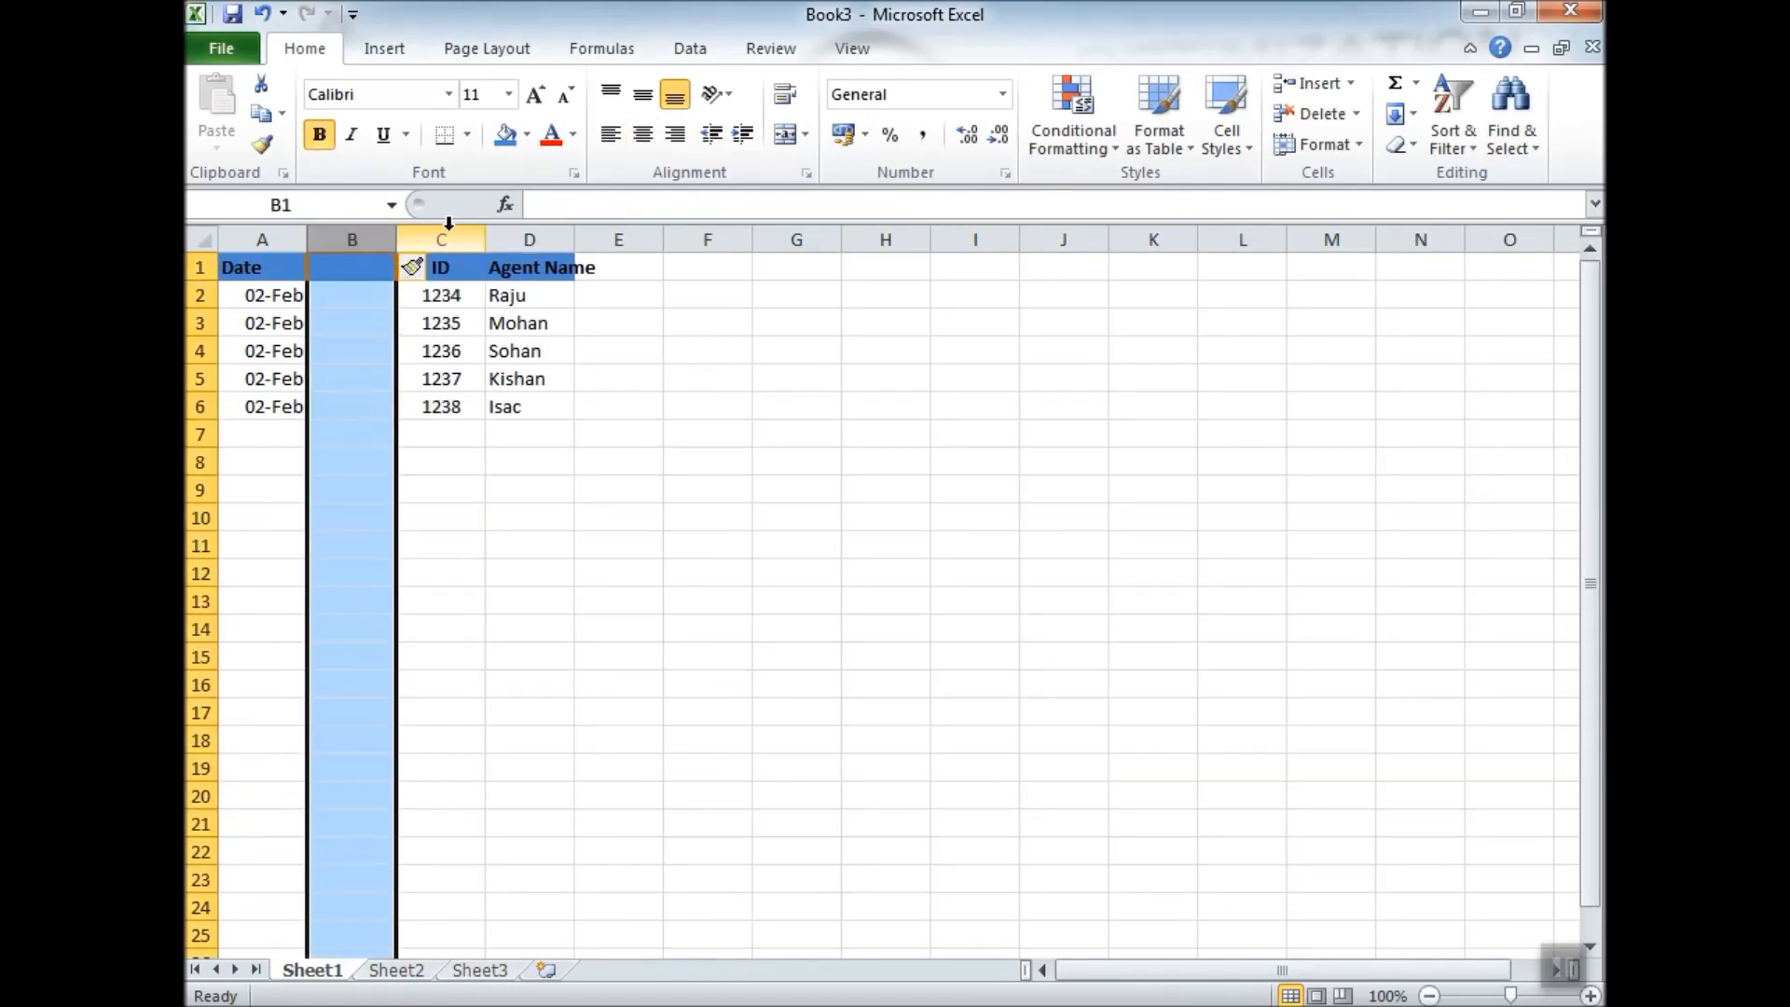
key(ctrl+shift+plus)
key(ctrl+shift+plus)
key(ctrl+shift+plus)
key(ctrl+shift+plus)
key(ctrl+shift+plus)
key(ctrl+shift+plus)
key(alt+Tab)
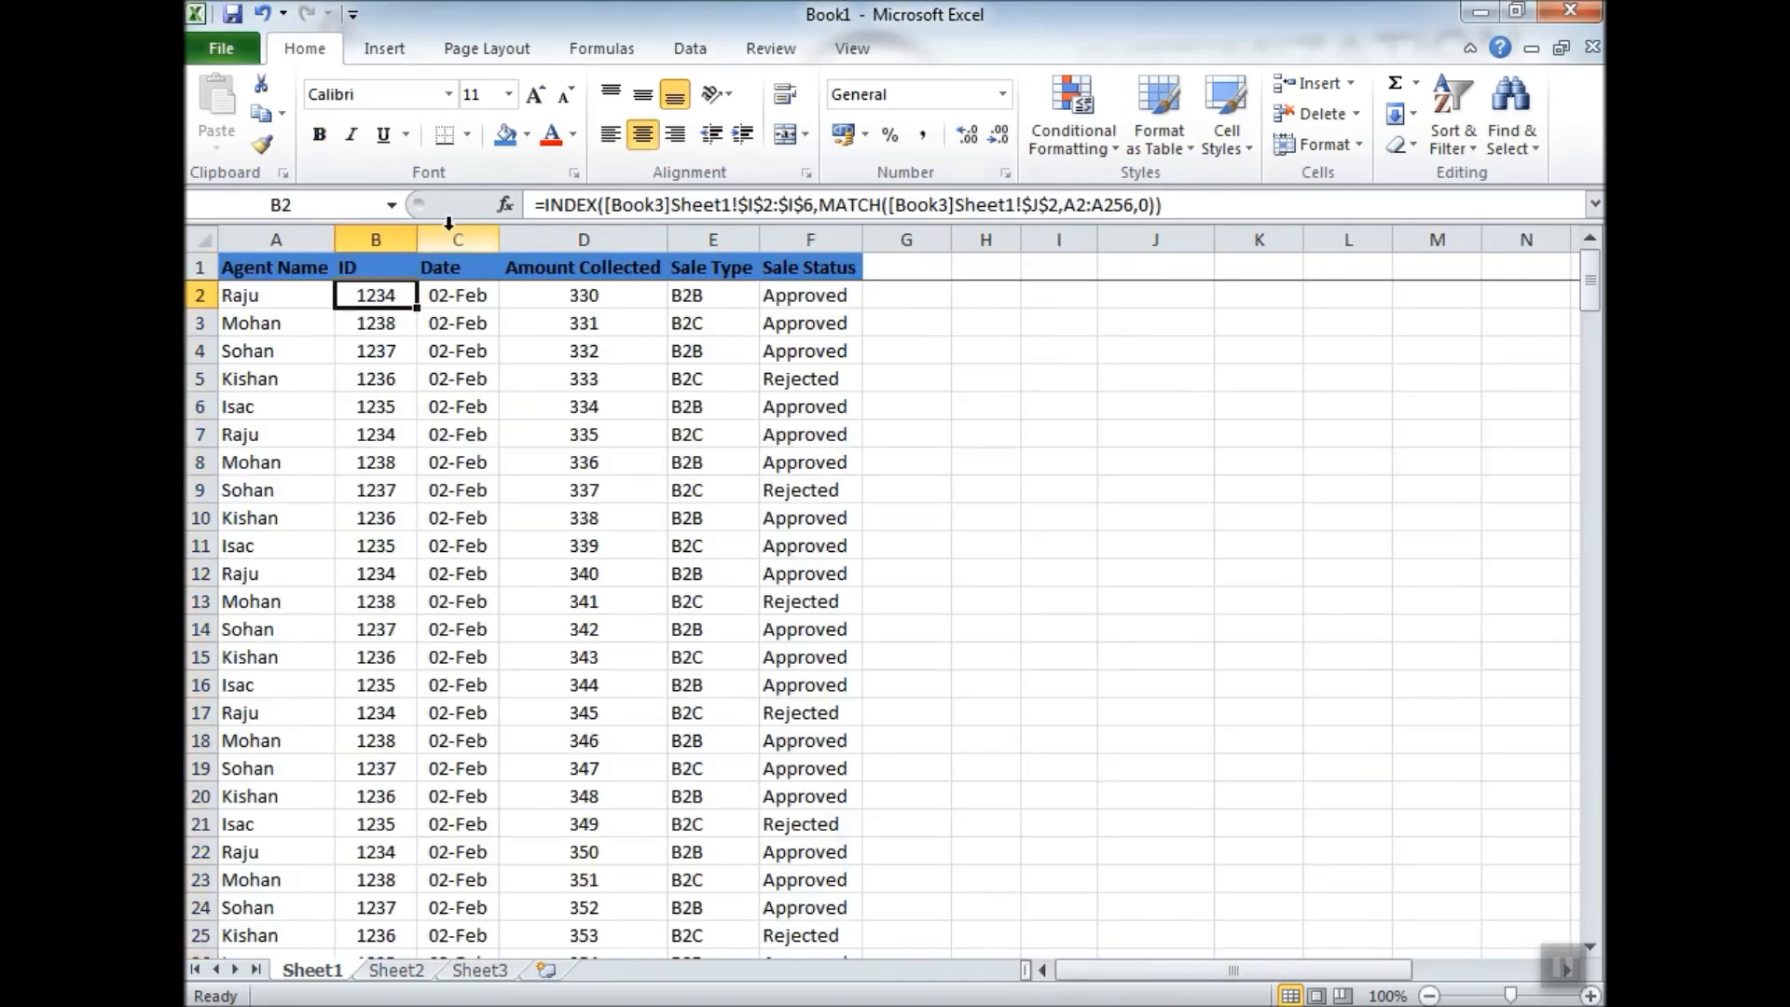
Delete the blank columns B to H in Book3.
key(alt+Tab)
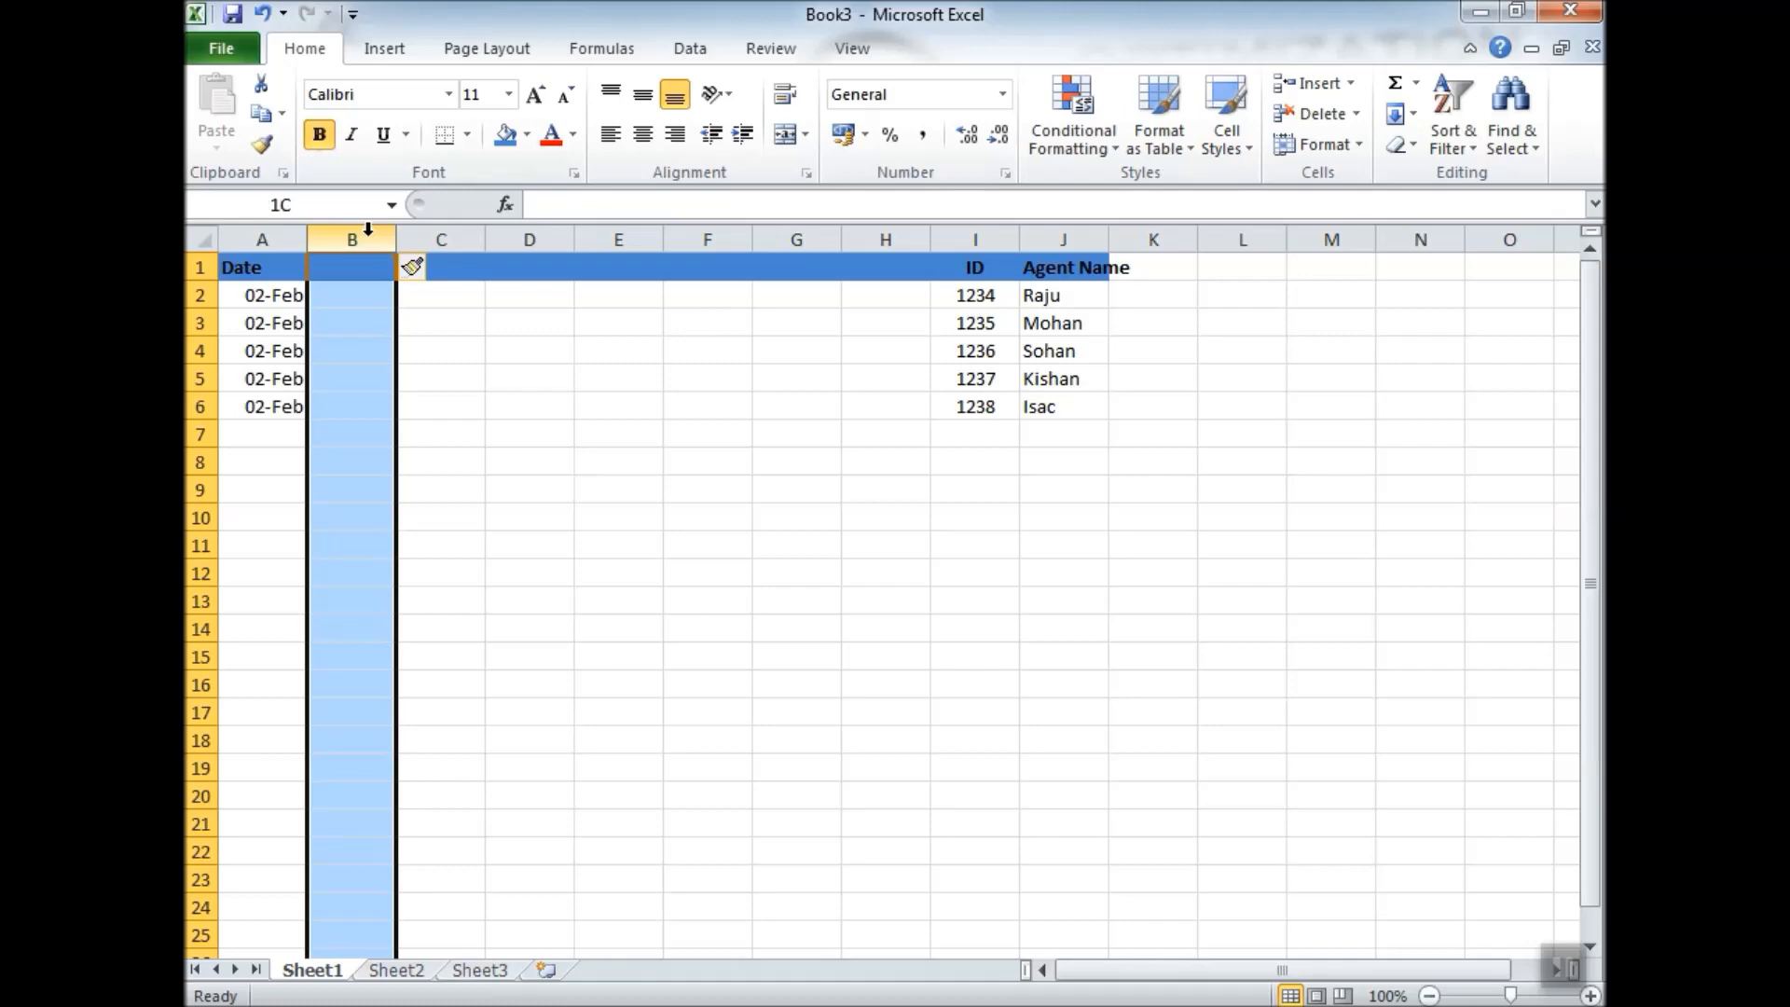
drag(355, 233, 906, 223)
key(ctrl+minus)
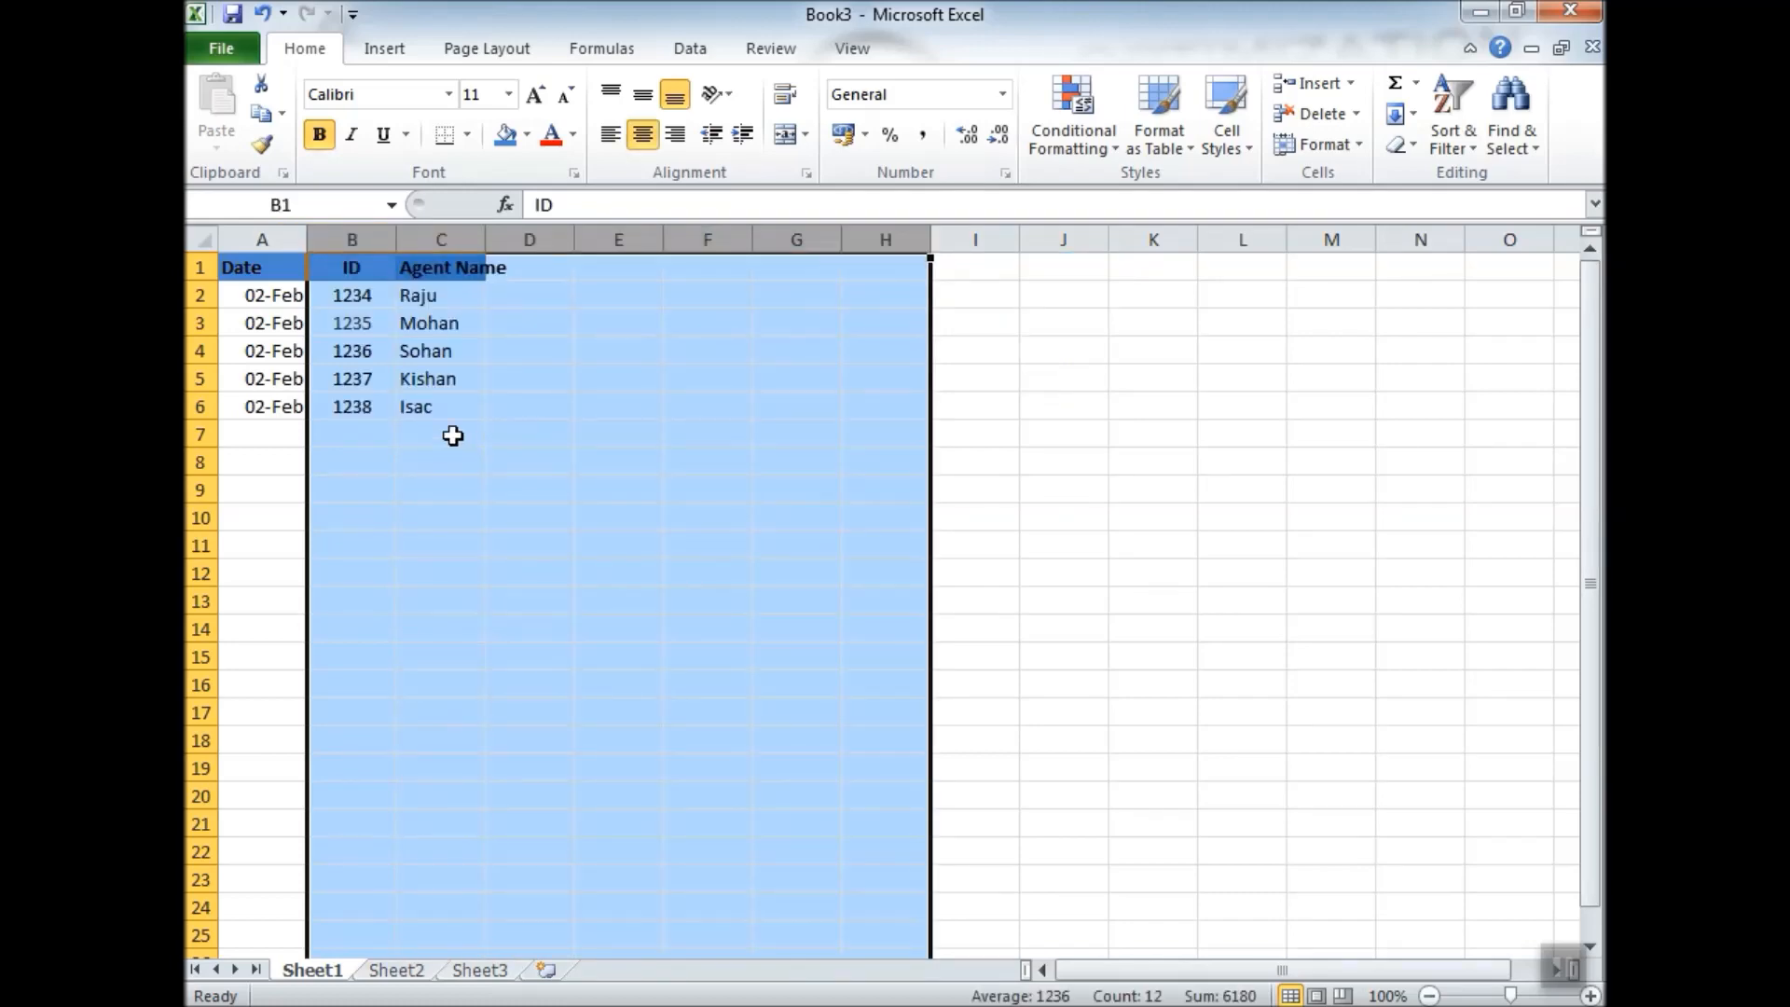
Switch to Book1 and clear the ID formulas from B2 down to B256.
click(349, 308)
key(alt+Tab)
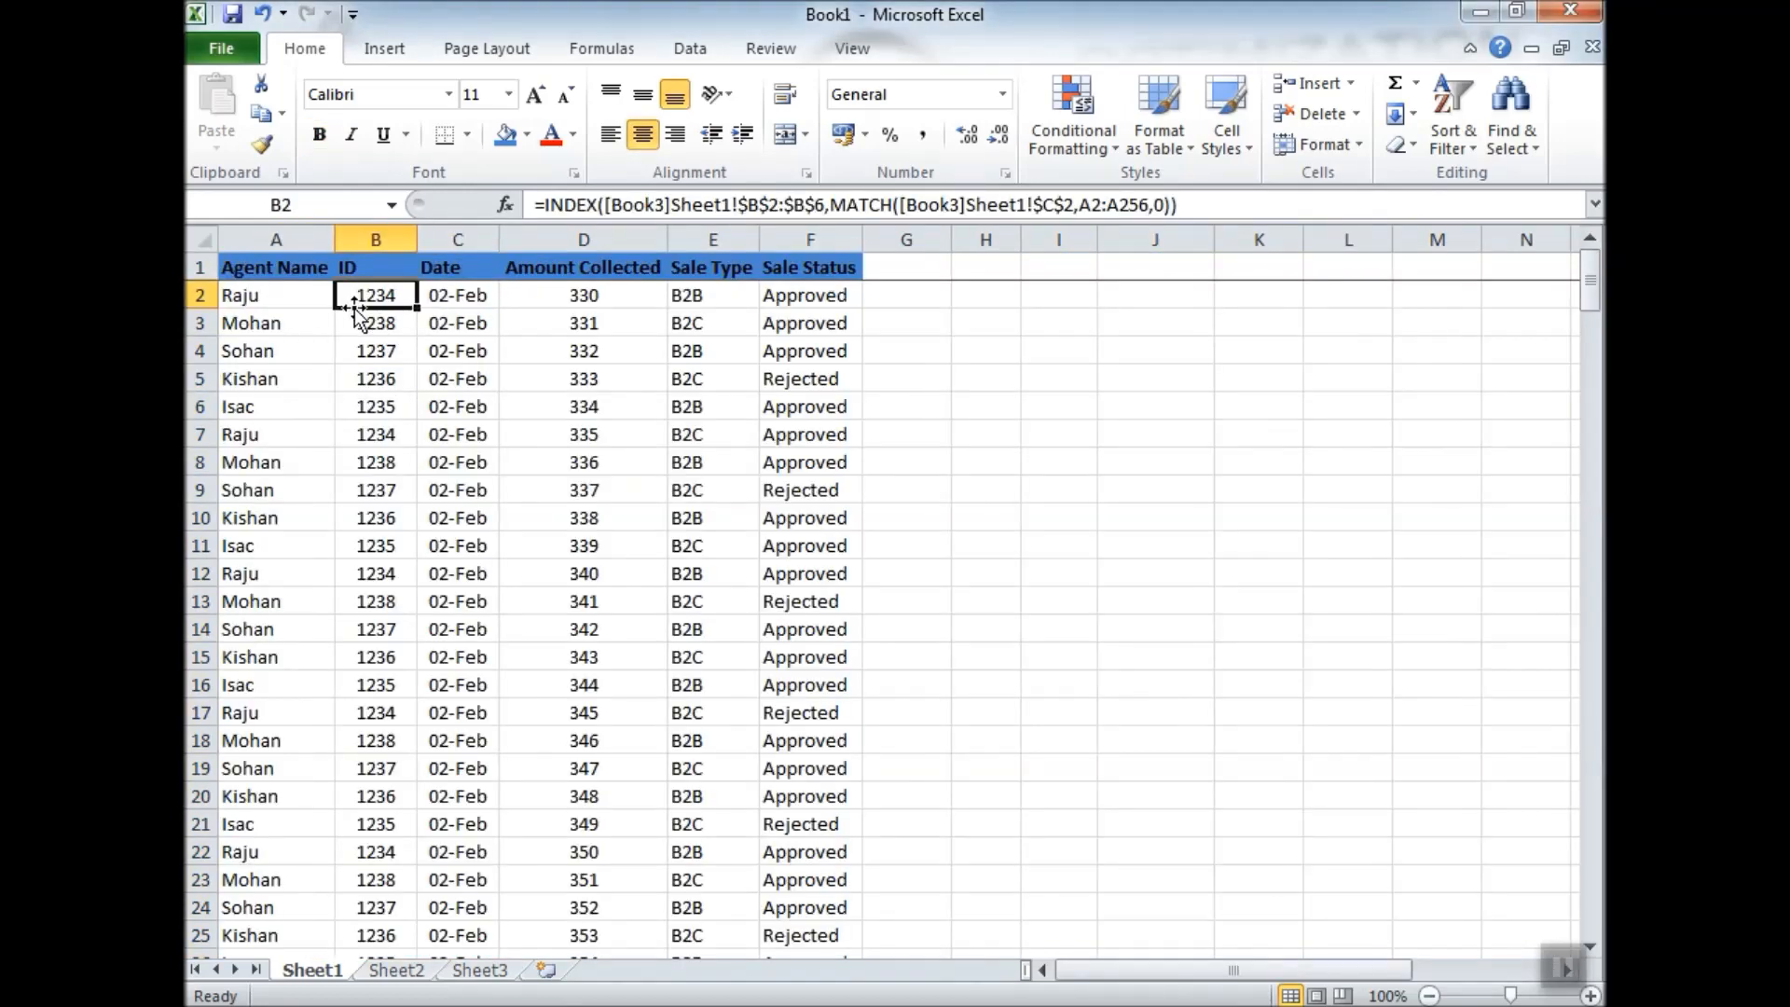
key(ctrl+shift+Down)
key(ctrl+BackSpace)
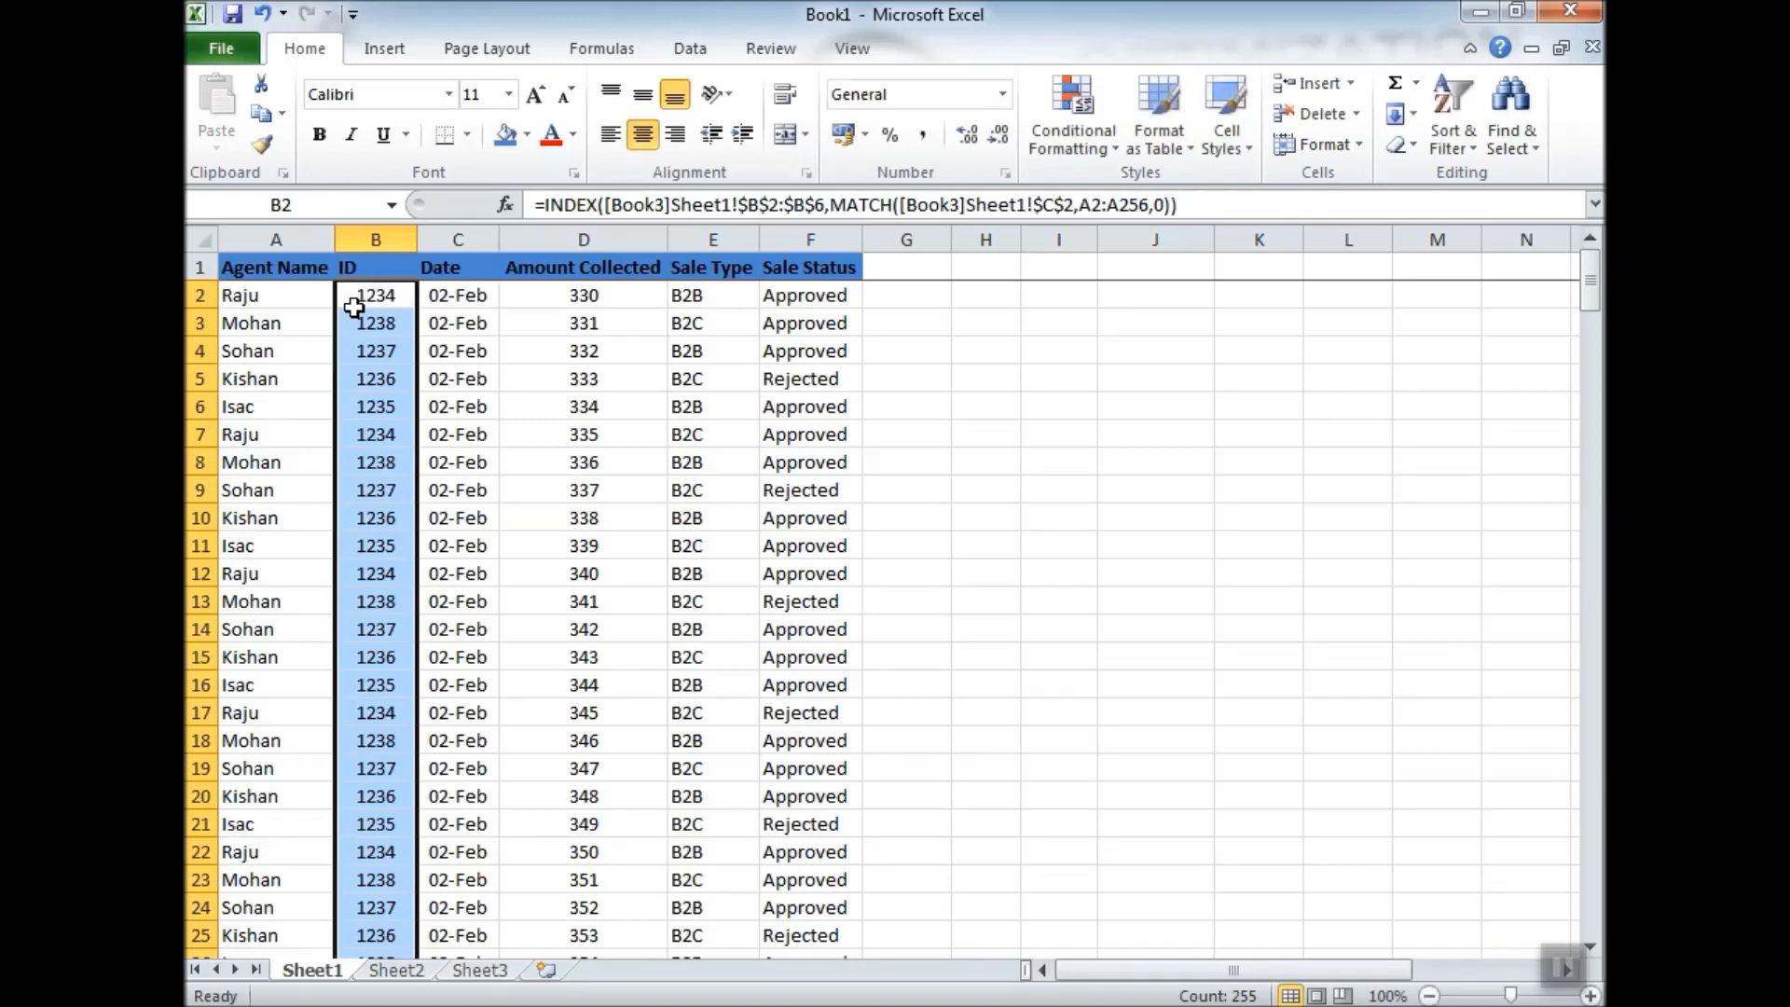
key(Delete)
key(Up)
key(Down)
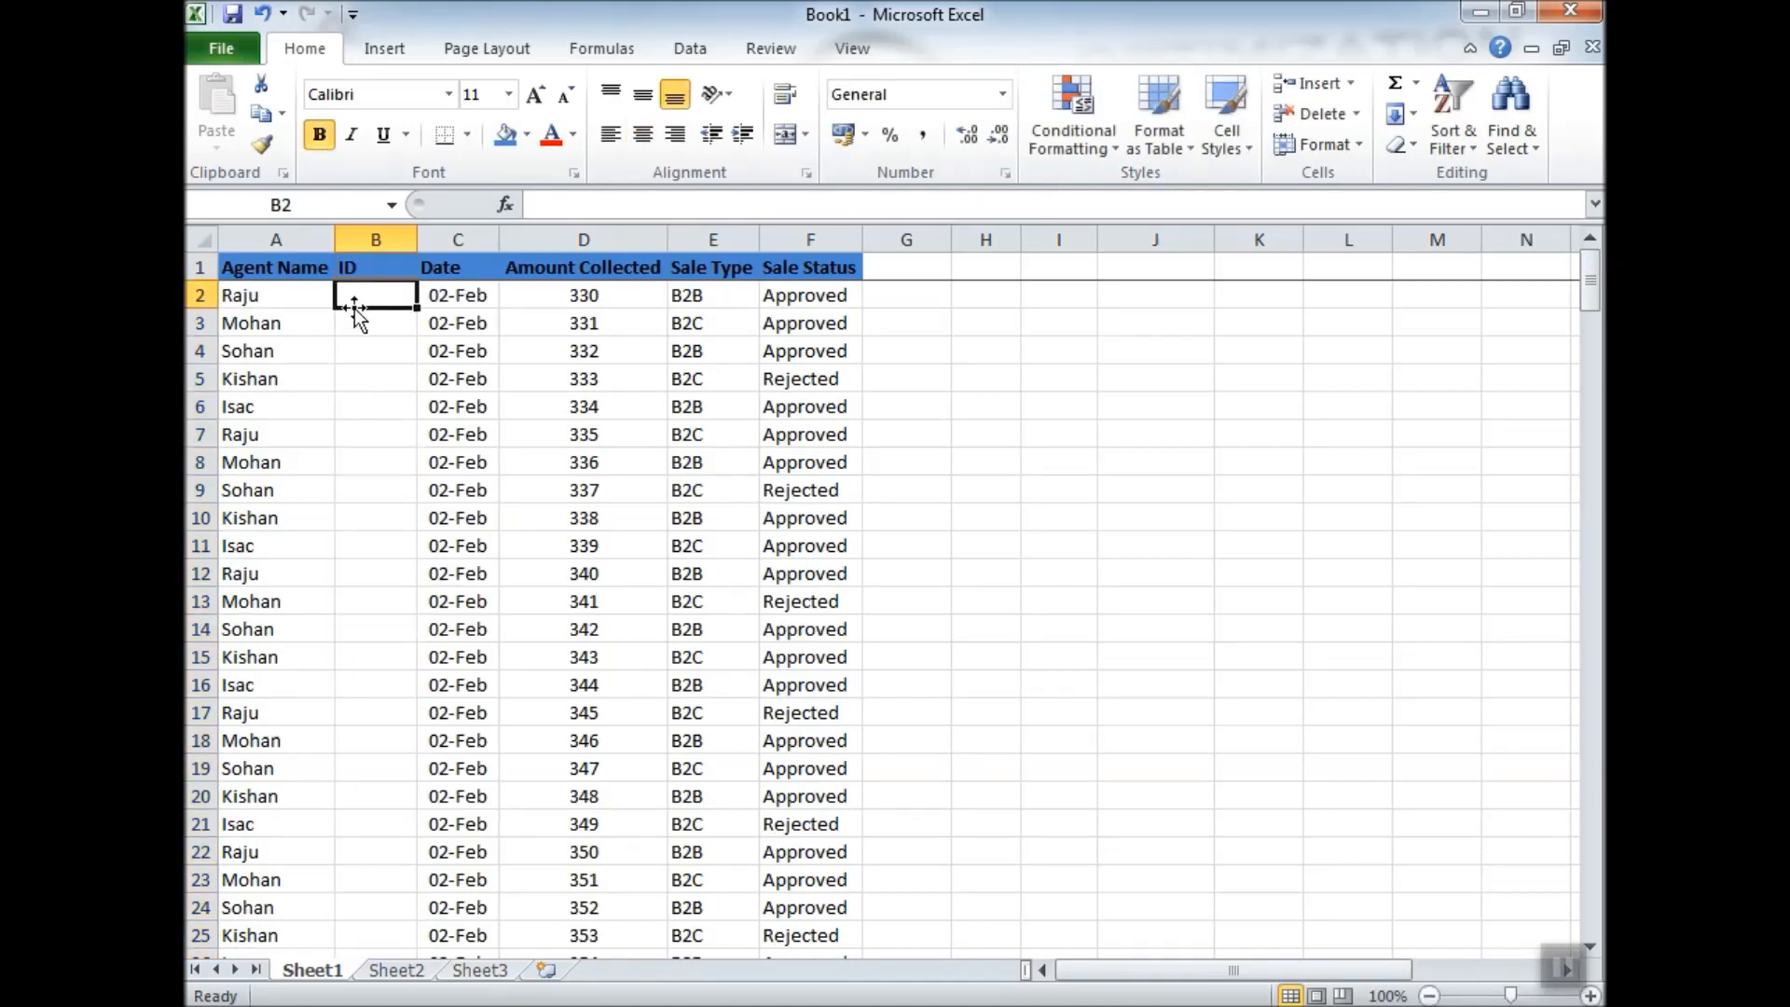
Enter =INDEX([Book3]Sheet1!$B$2:$B$6,MATCH([Book3]Sheet1!$C$2,A2:A256,0)) in cell B2 of Book1.
text(=index()
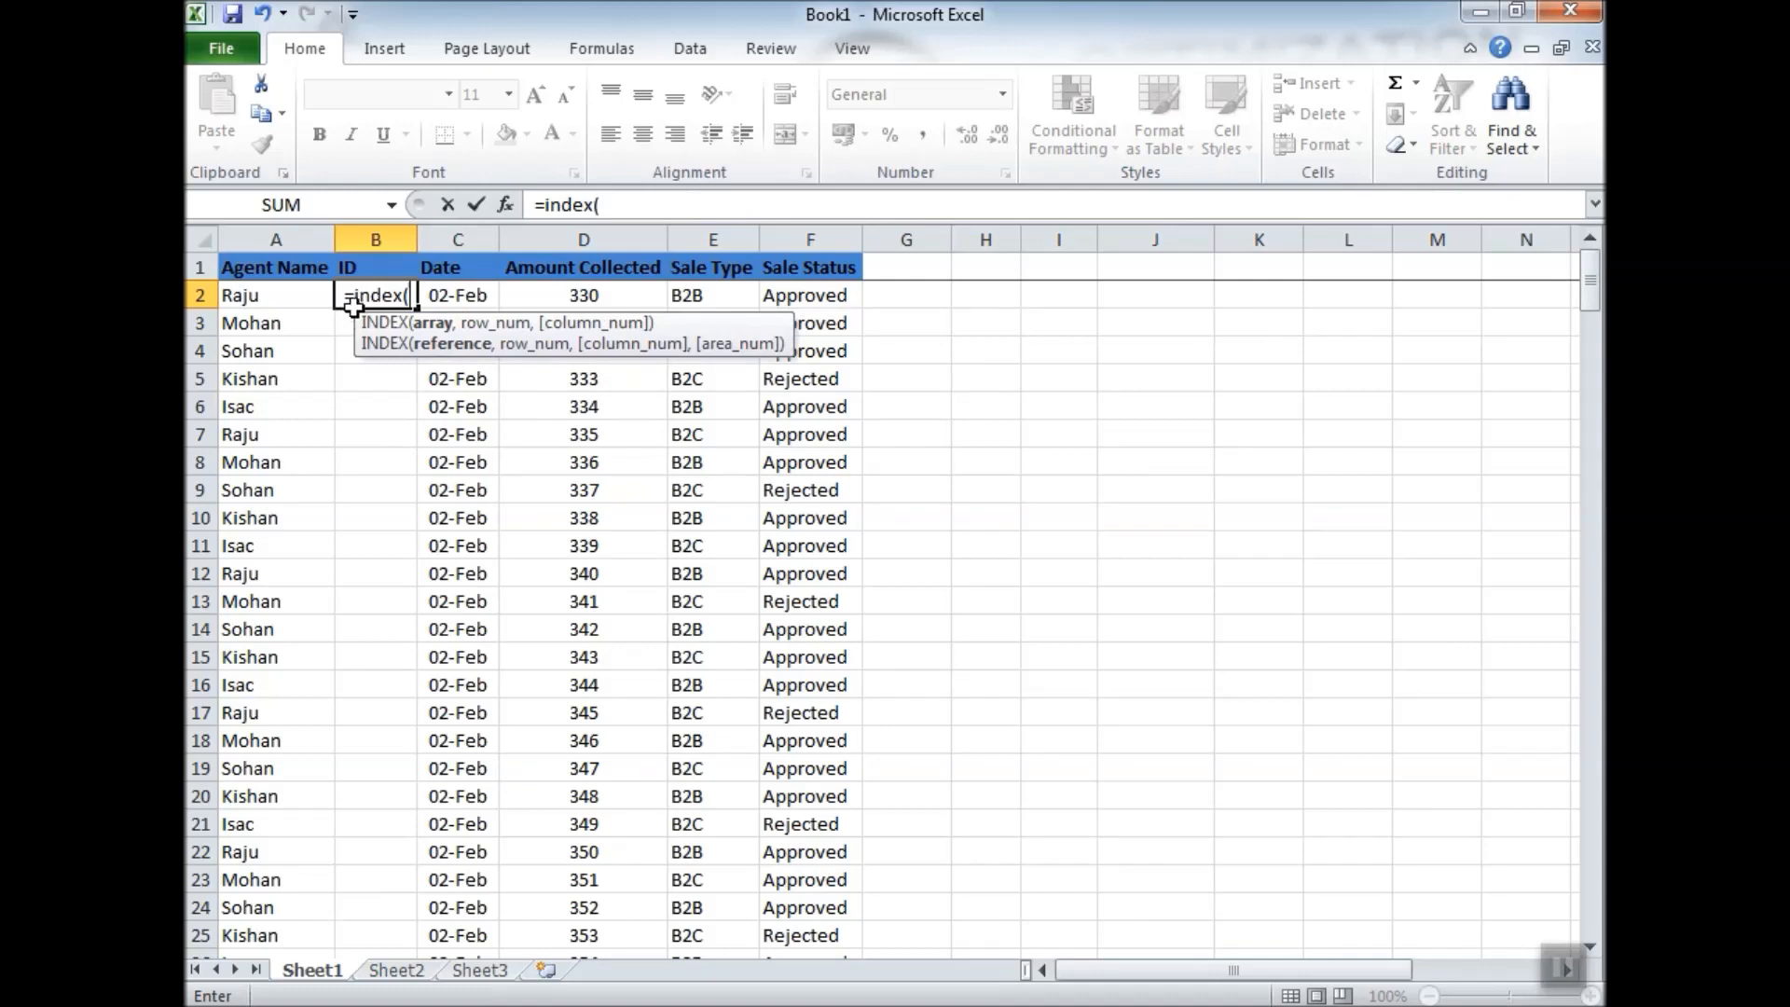
key(ctrl+Tab)
drag(357, 300, 373, 393)
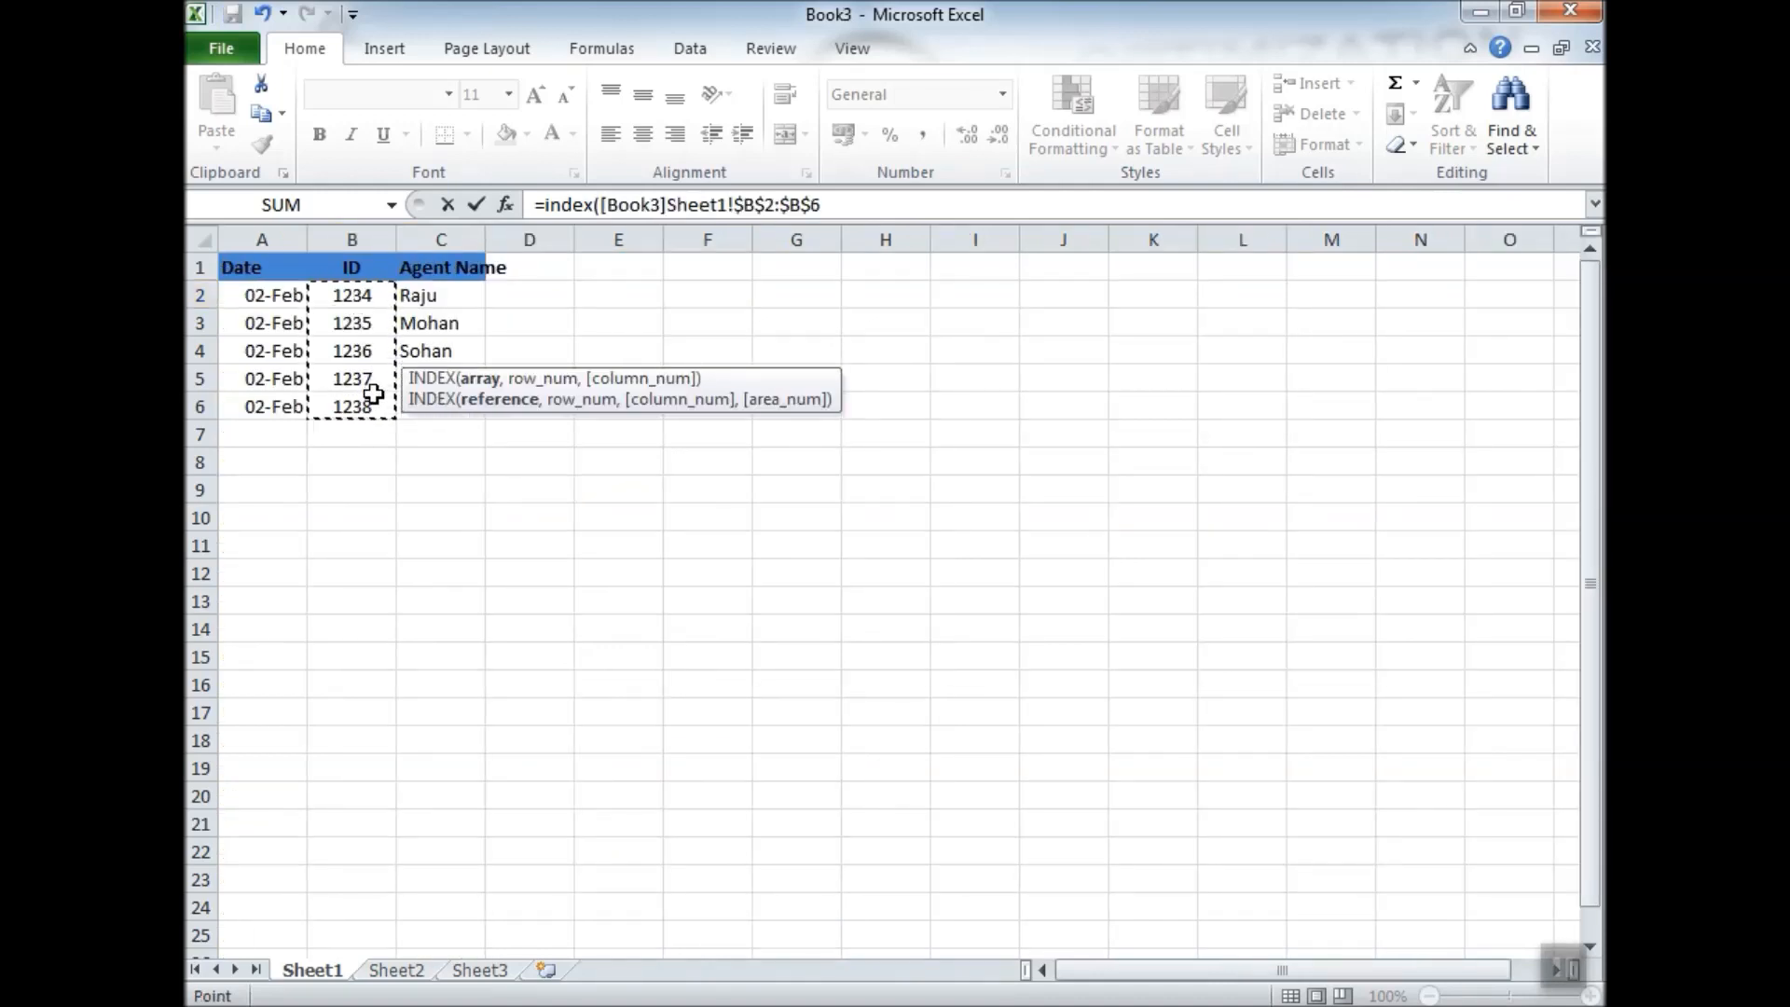
text(,match()
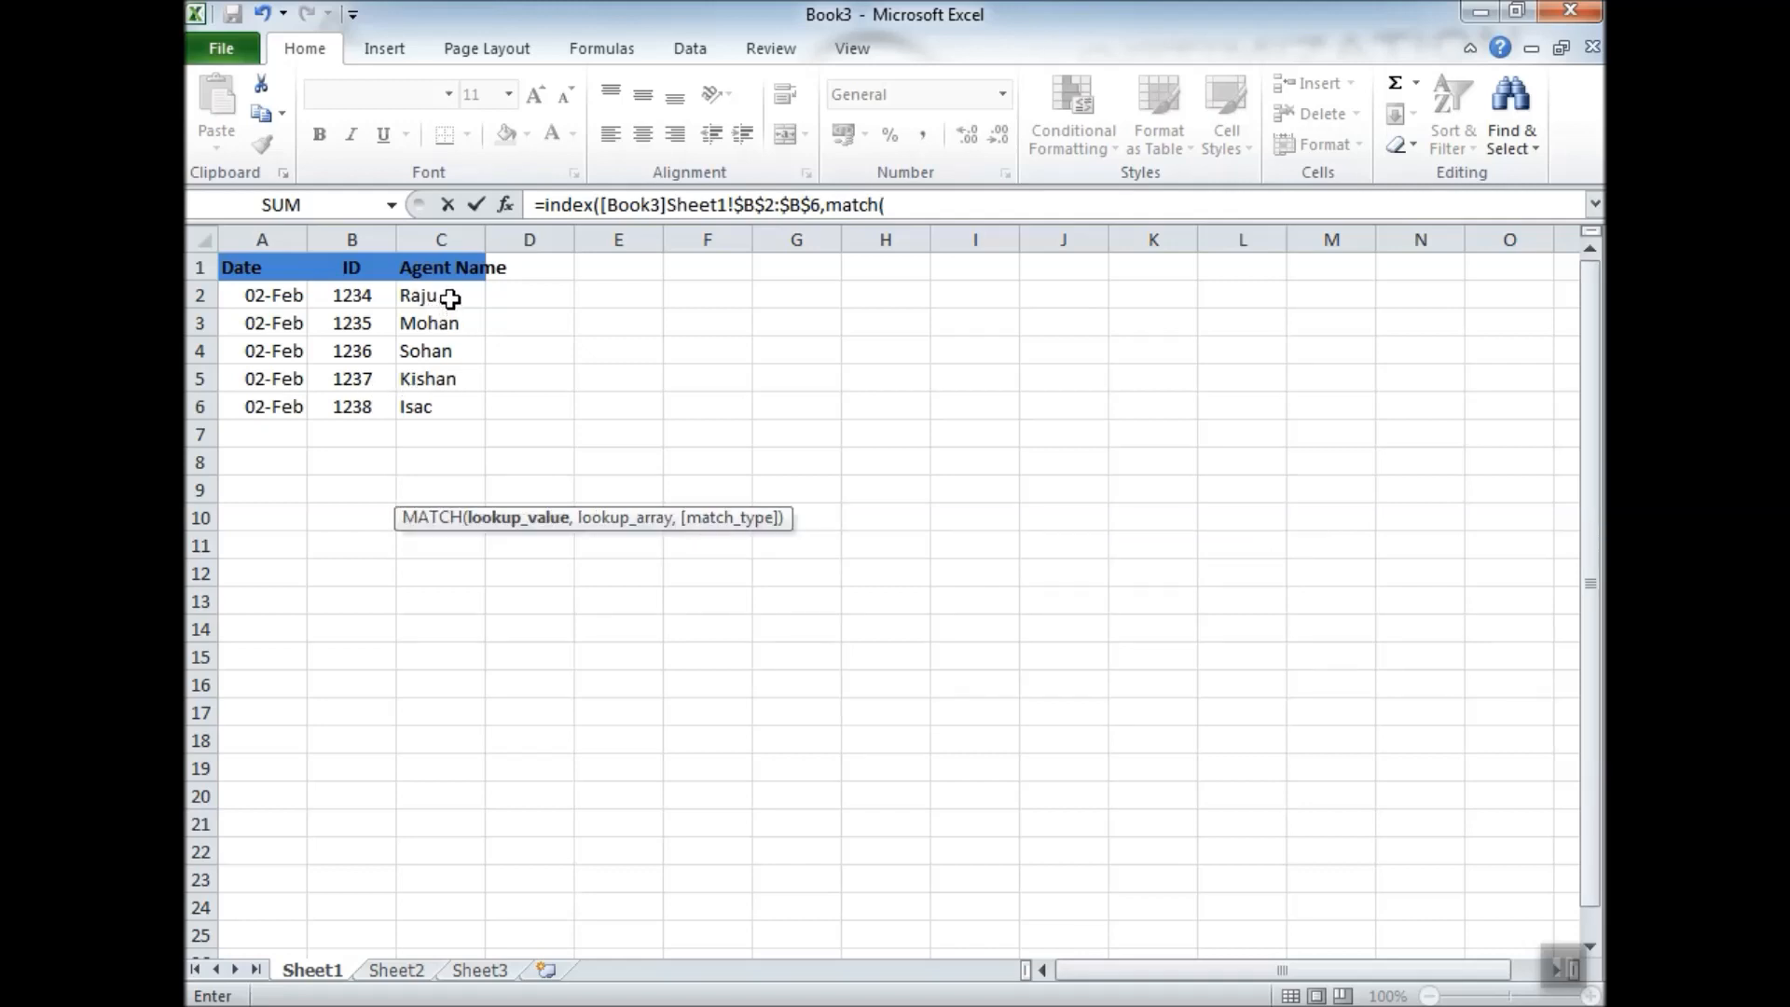
click(451, 299)
text(,)
key(ctrl+Tab)
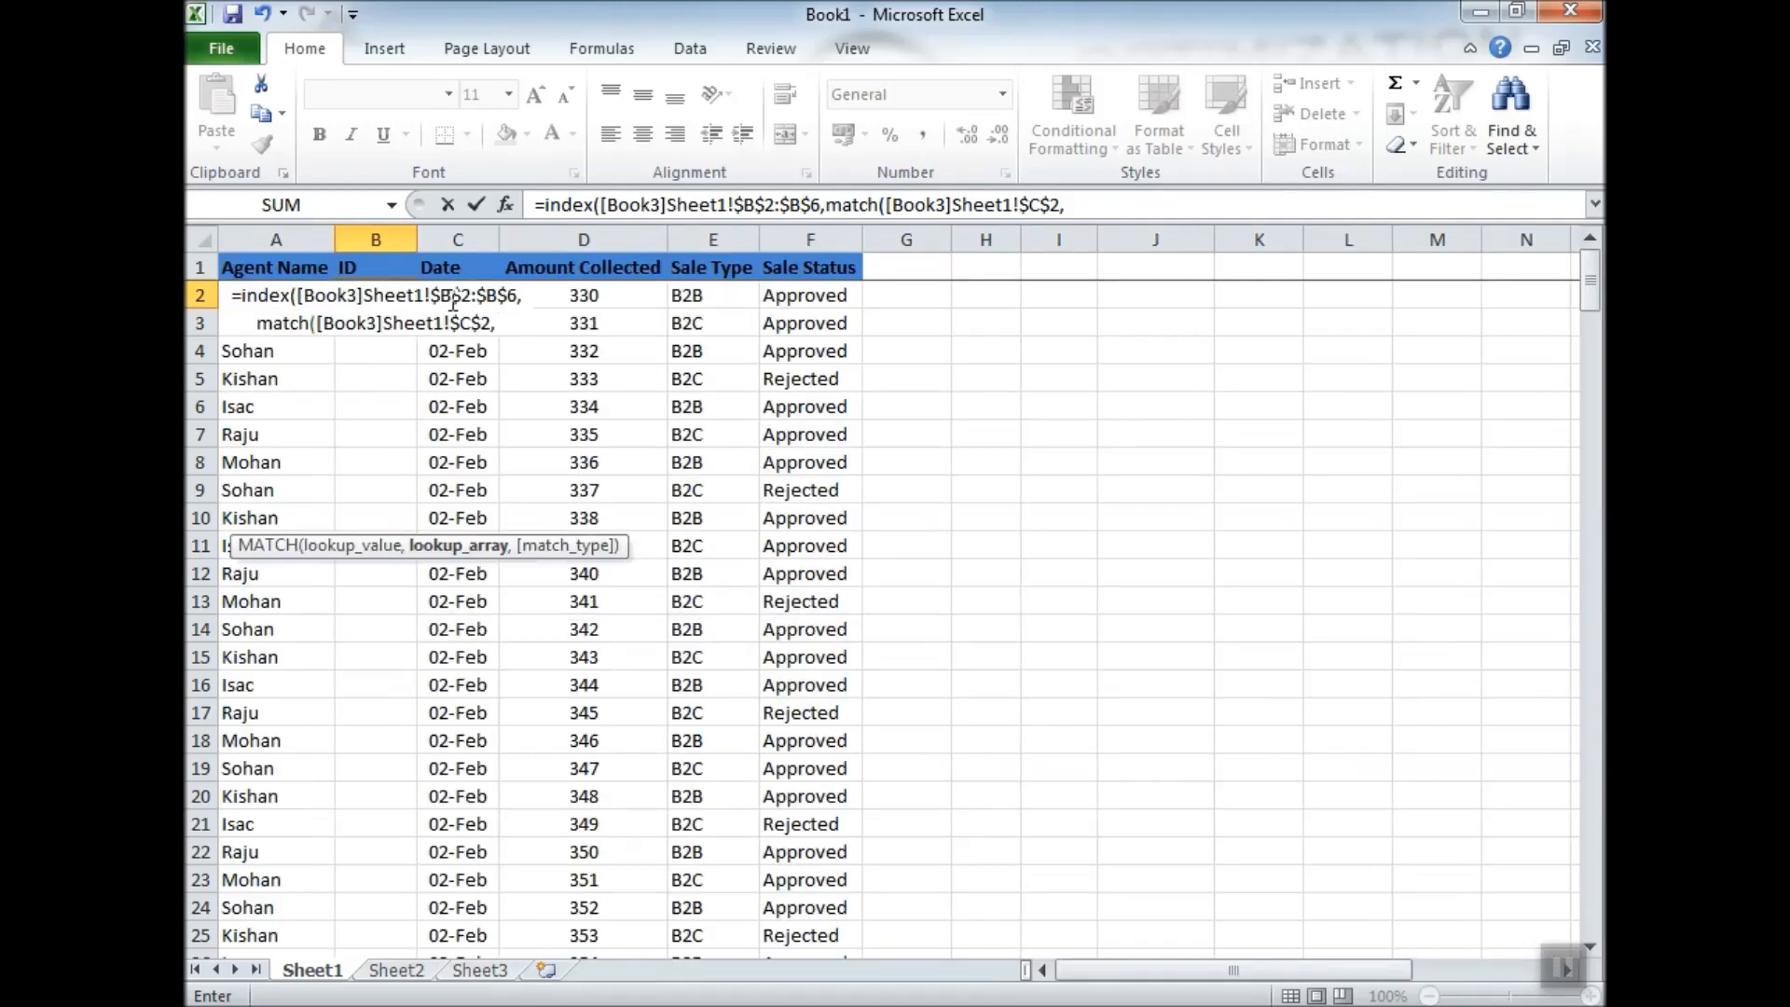
key(Left)
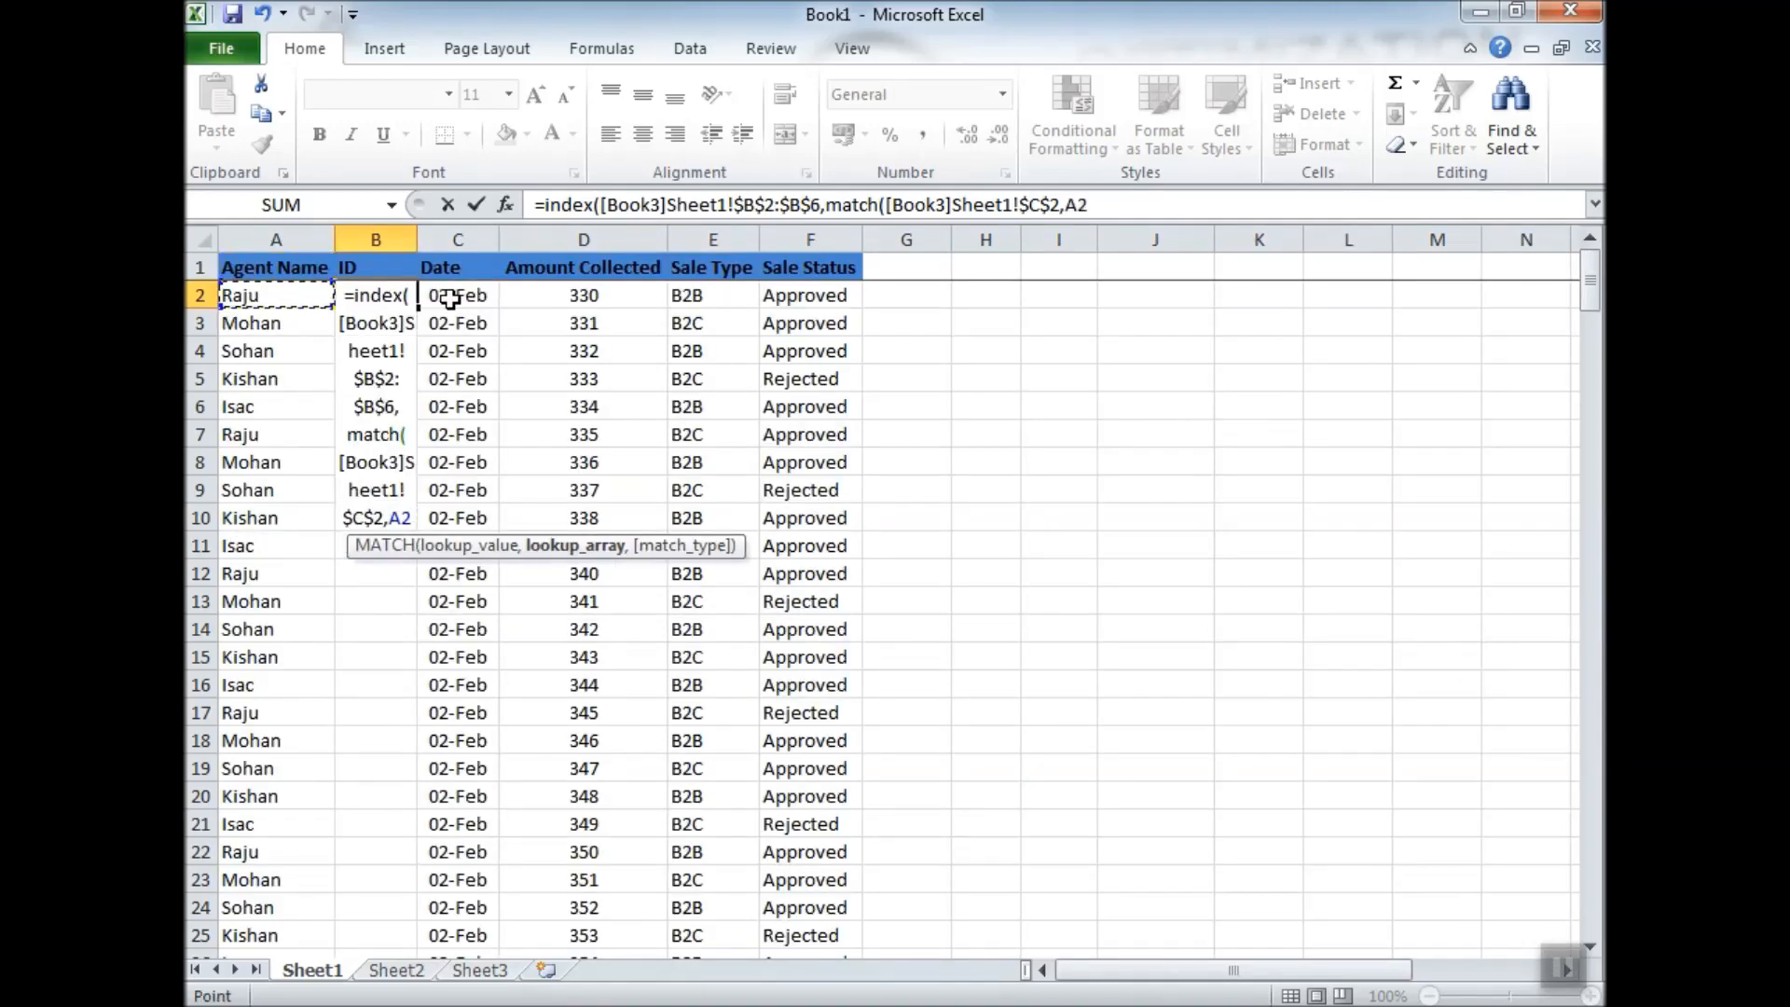
key(ctrl+shift+Down)
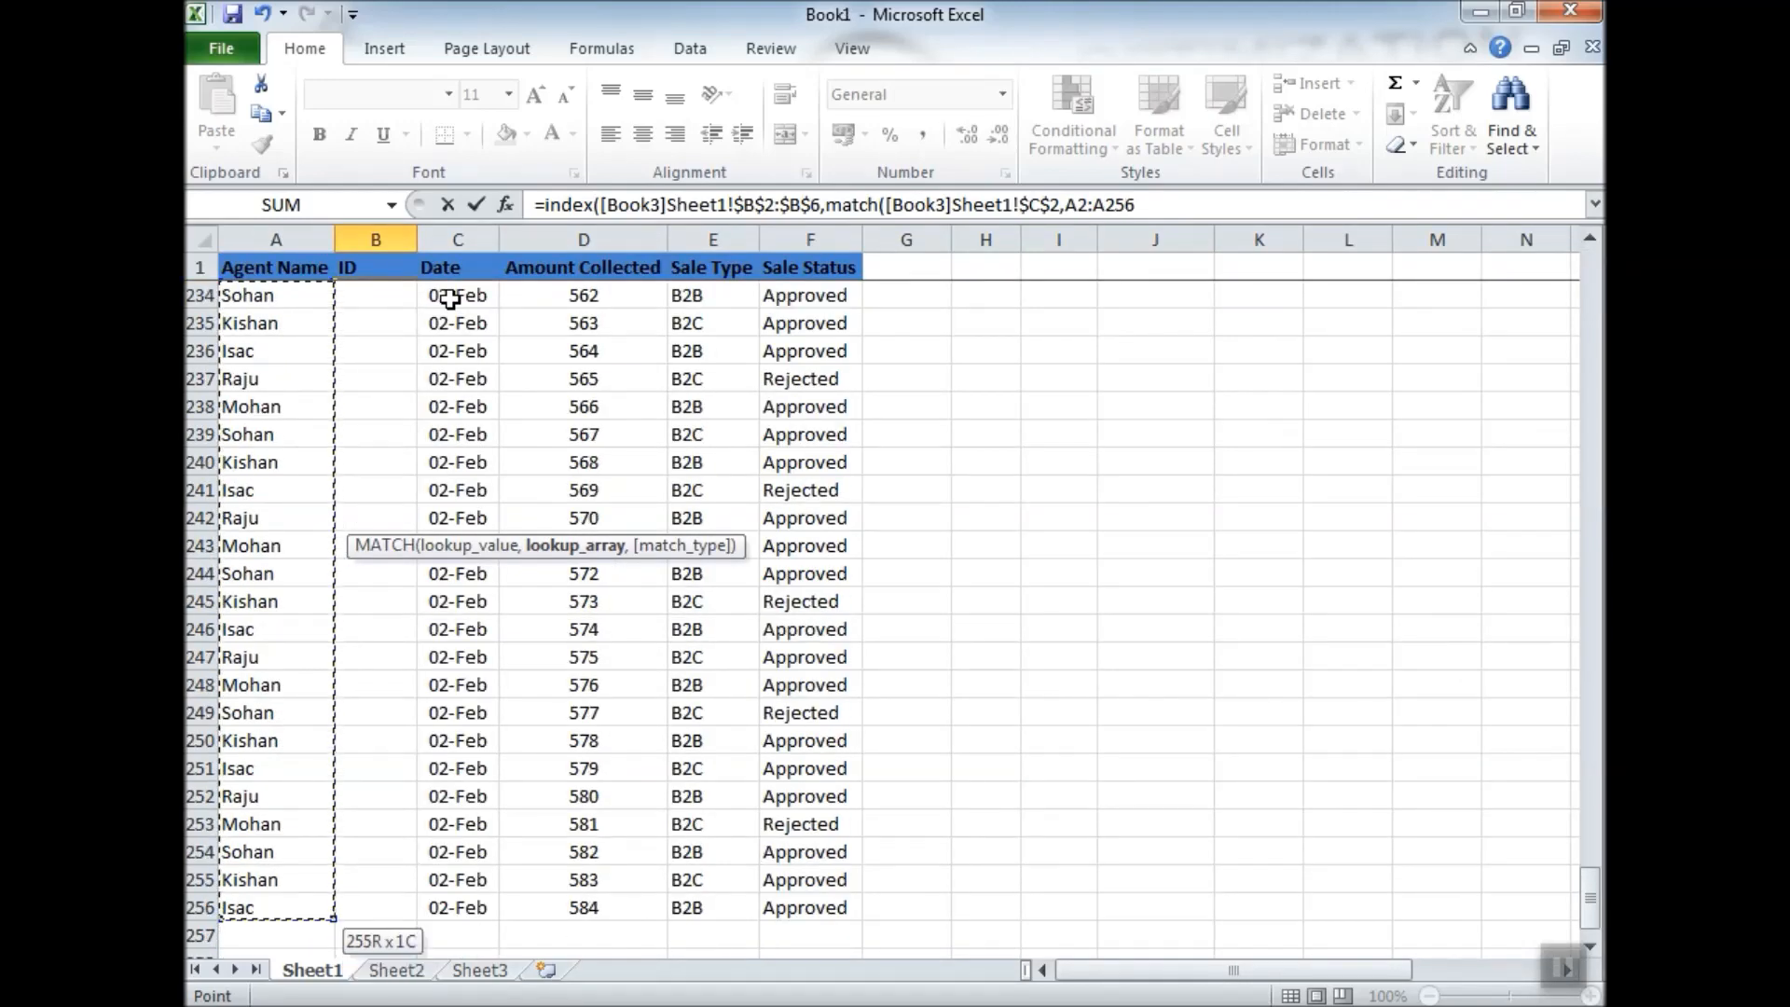
text(,0)))
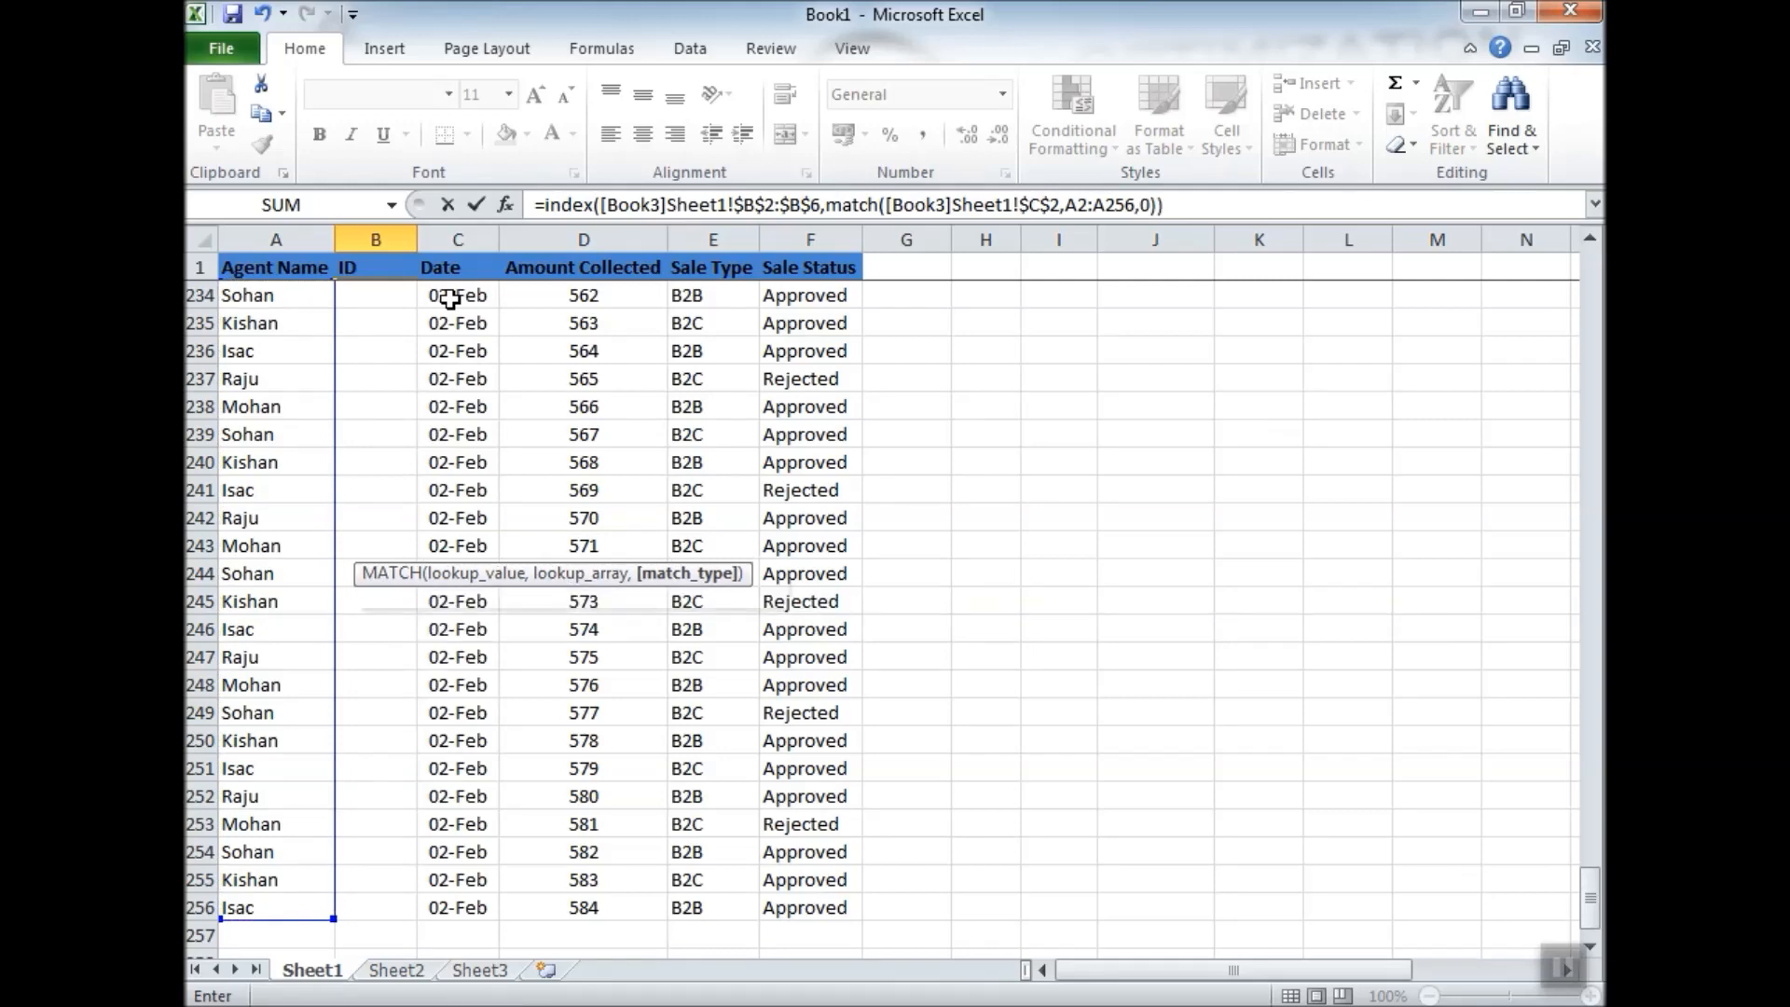
key(ctrl+Return)
Copy the B2 formula into the remaining ID cells down to B256 and go back to B2.
key(ctrl+c)
key(shift+Down)
key(shift+Down)
key(shift+Down)
key(shift+Down)
key(ctrl+v)
key(ctrl+Down)
key(Down)
key(Left)
key(ctrl+Down)
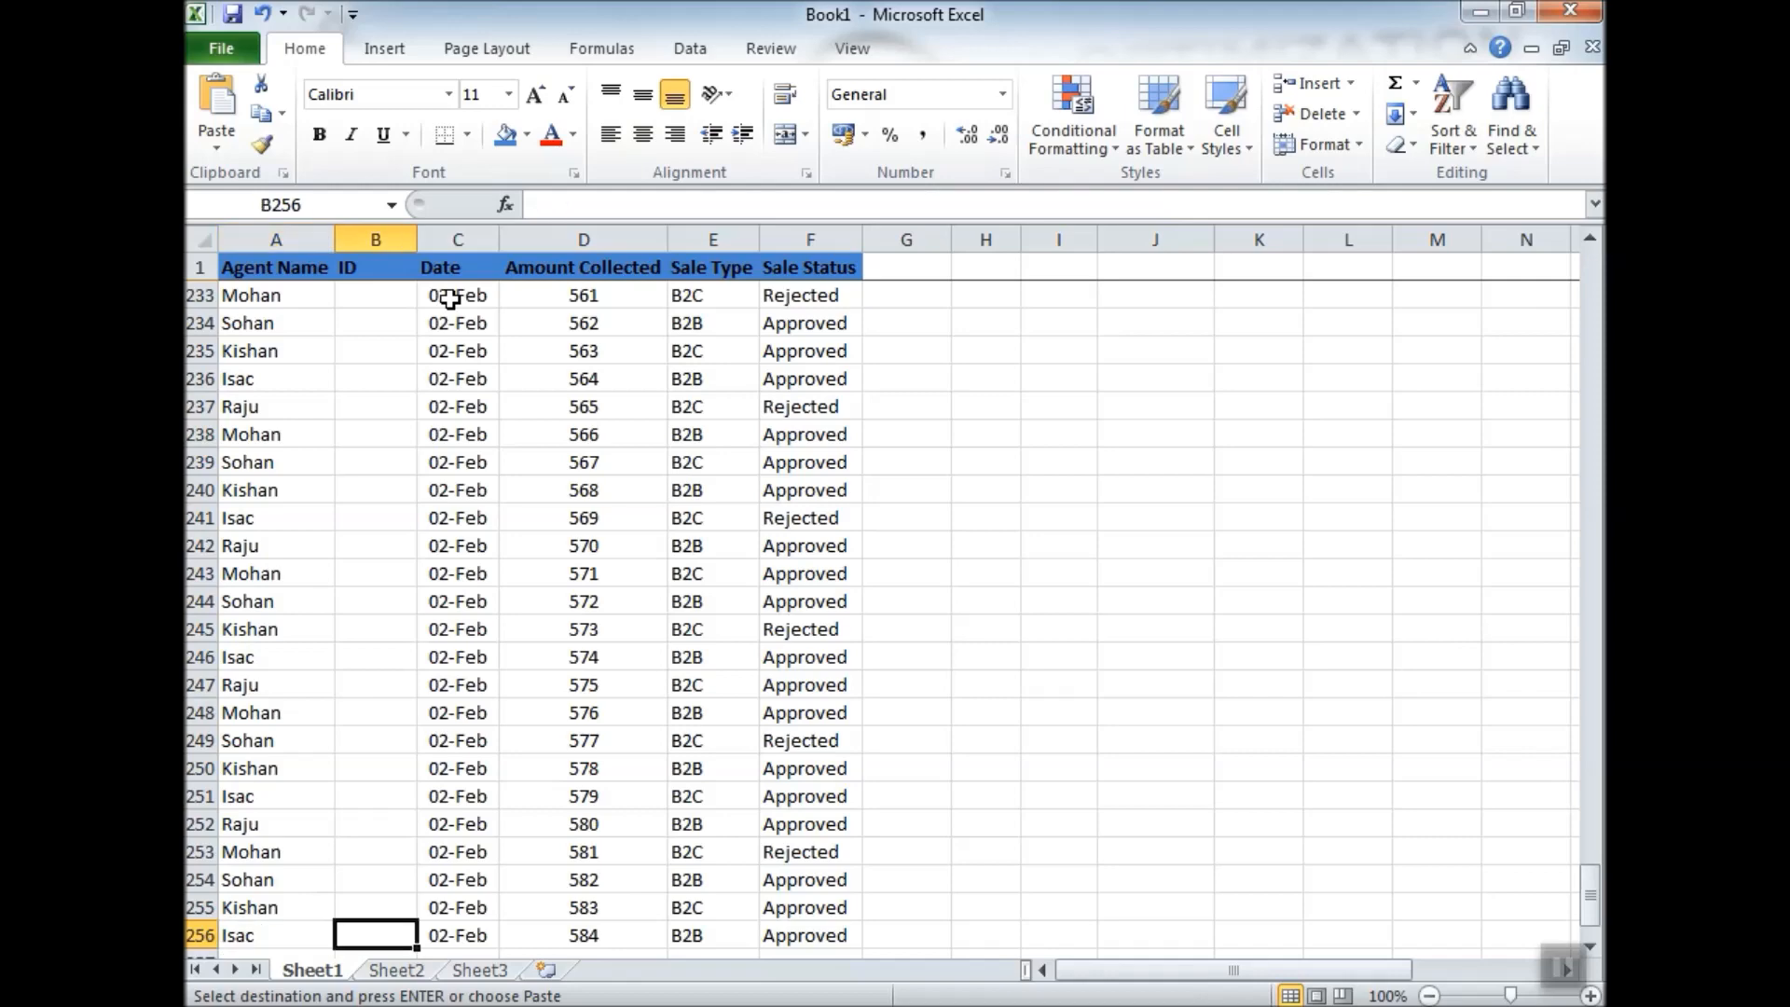
key(Right)
key(ctrl+shift+Up)
key(ctrl+v)
key(ctrl+Up)
key(Down)
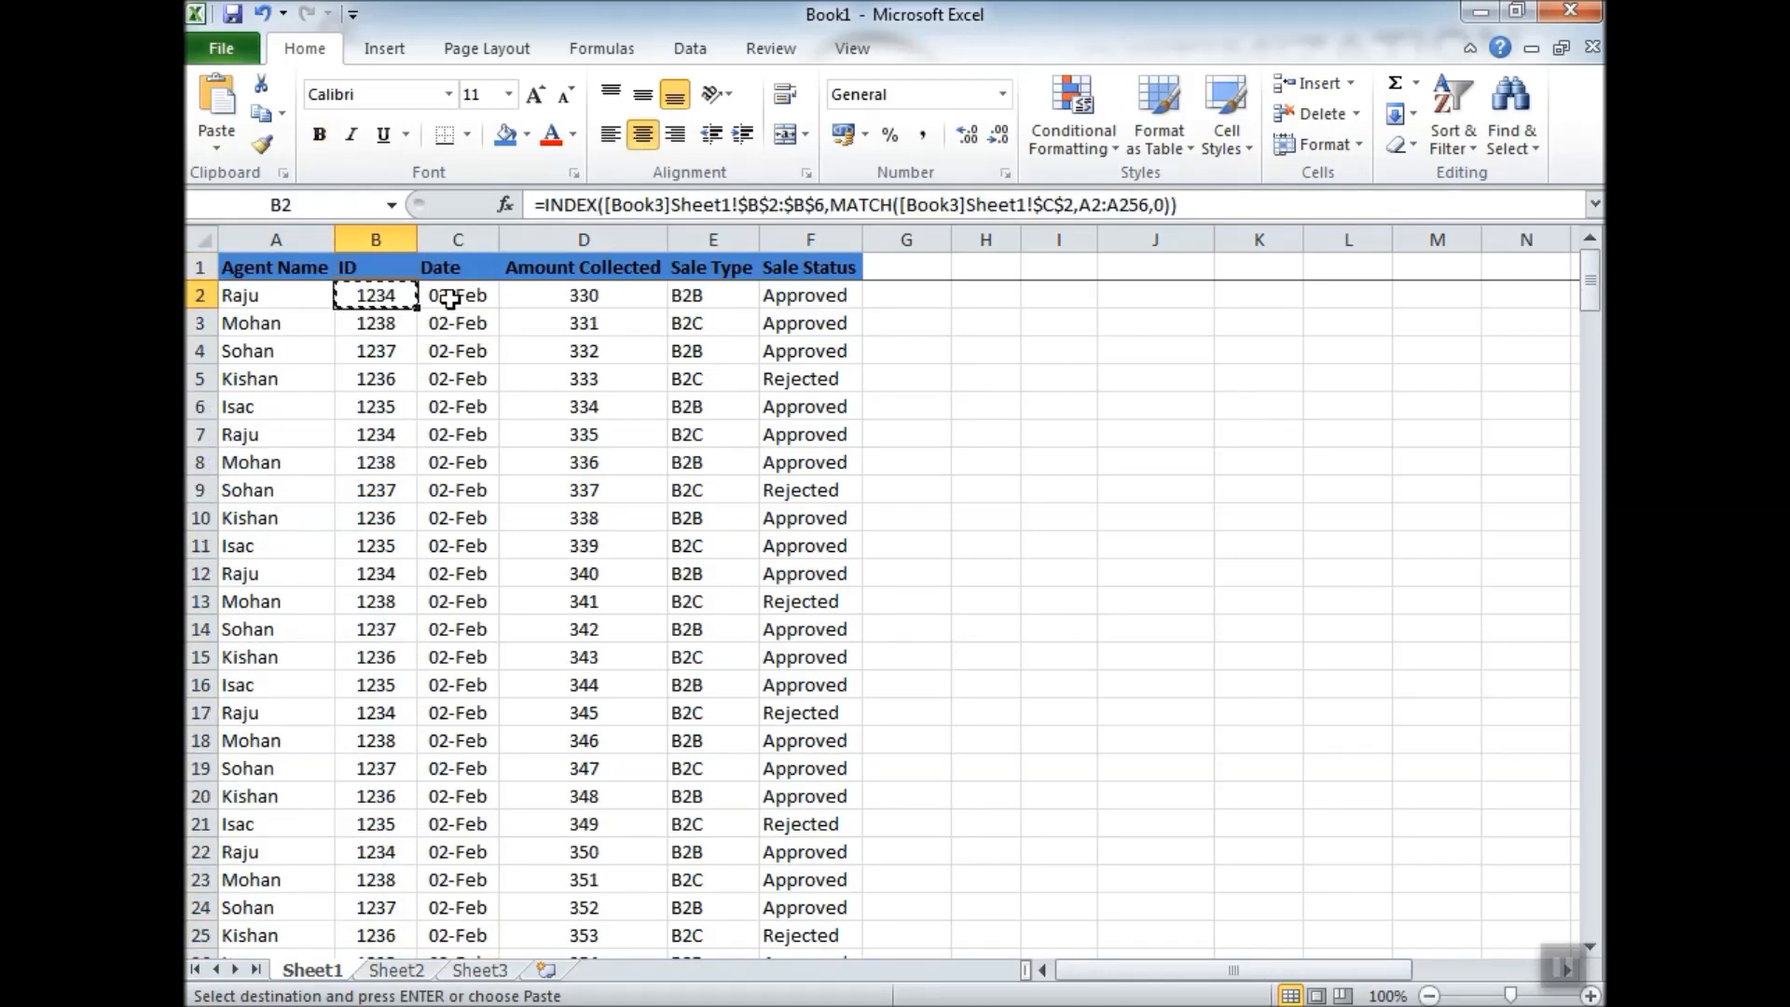
AutoFit the width of the ID column in Book1 and select cell B2.
click(403, 240)
double_click(417, 239)
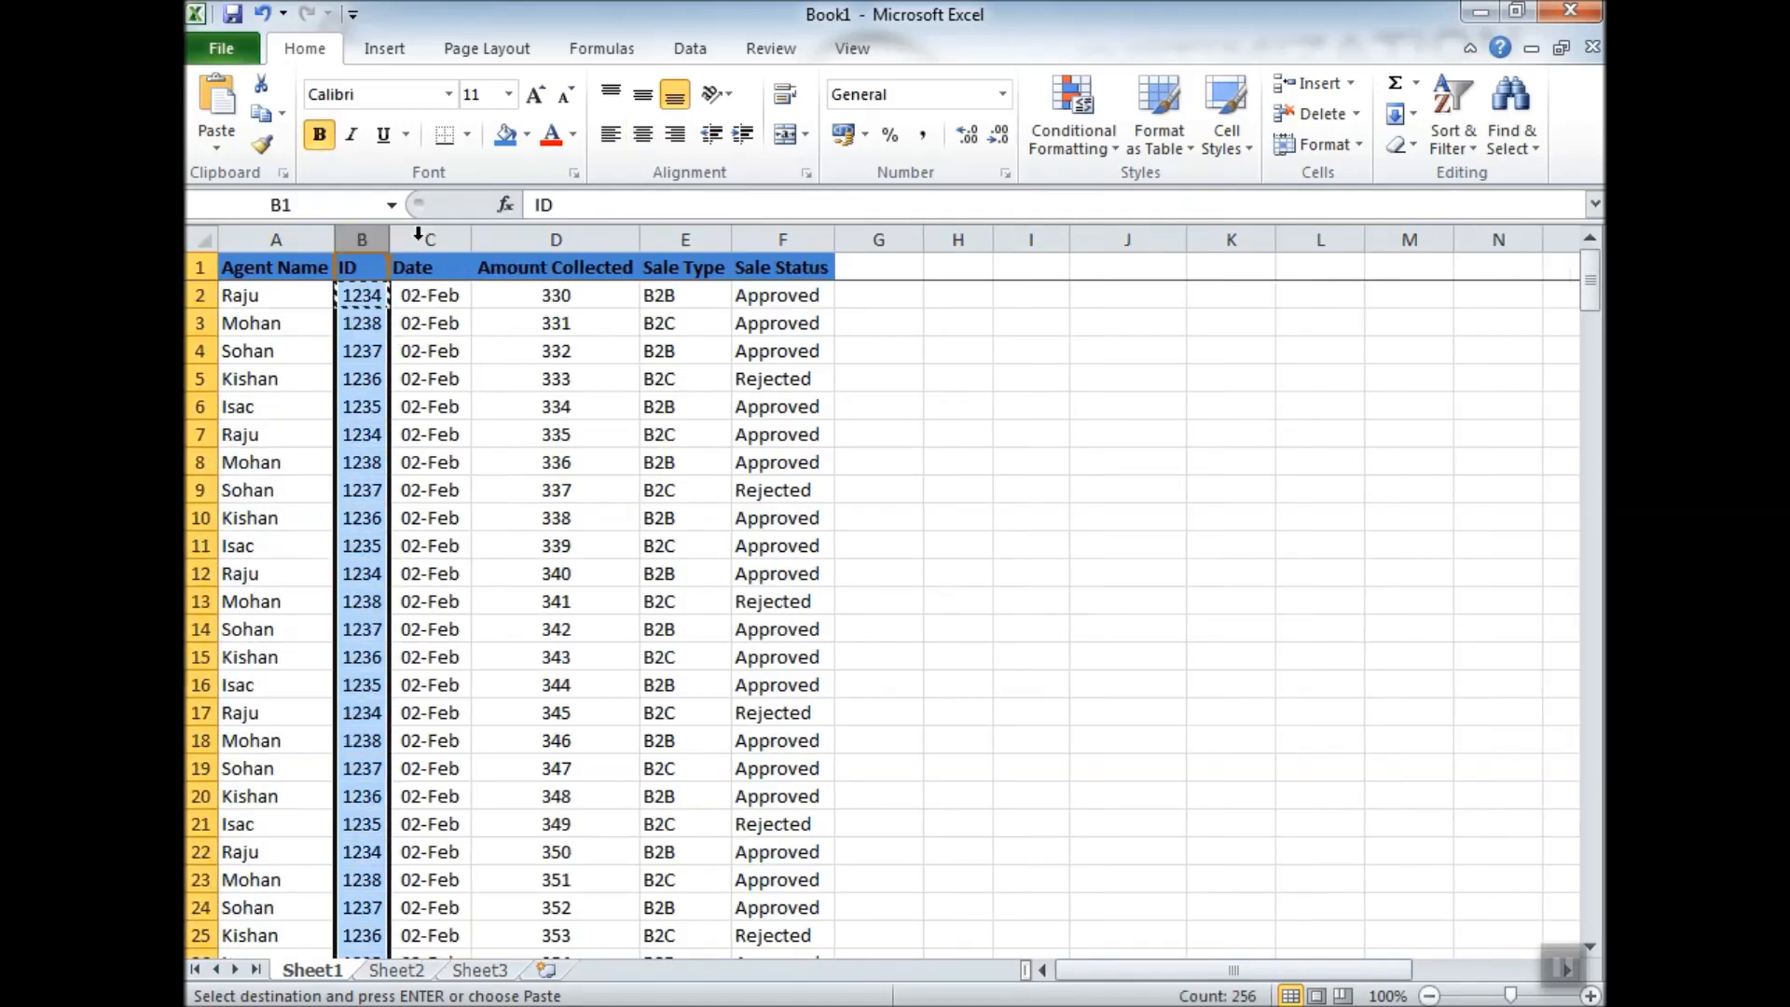
click(361, 295)
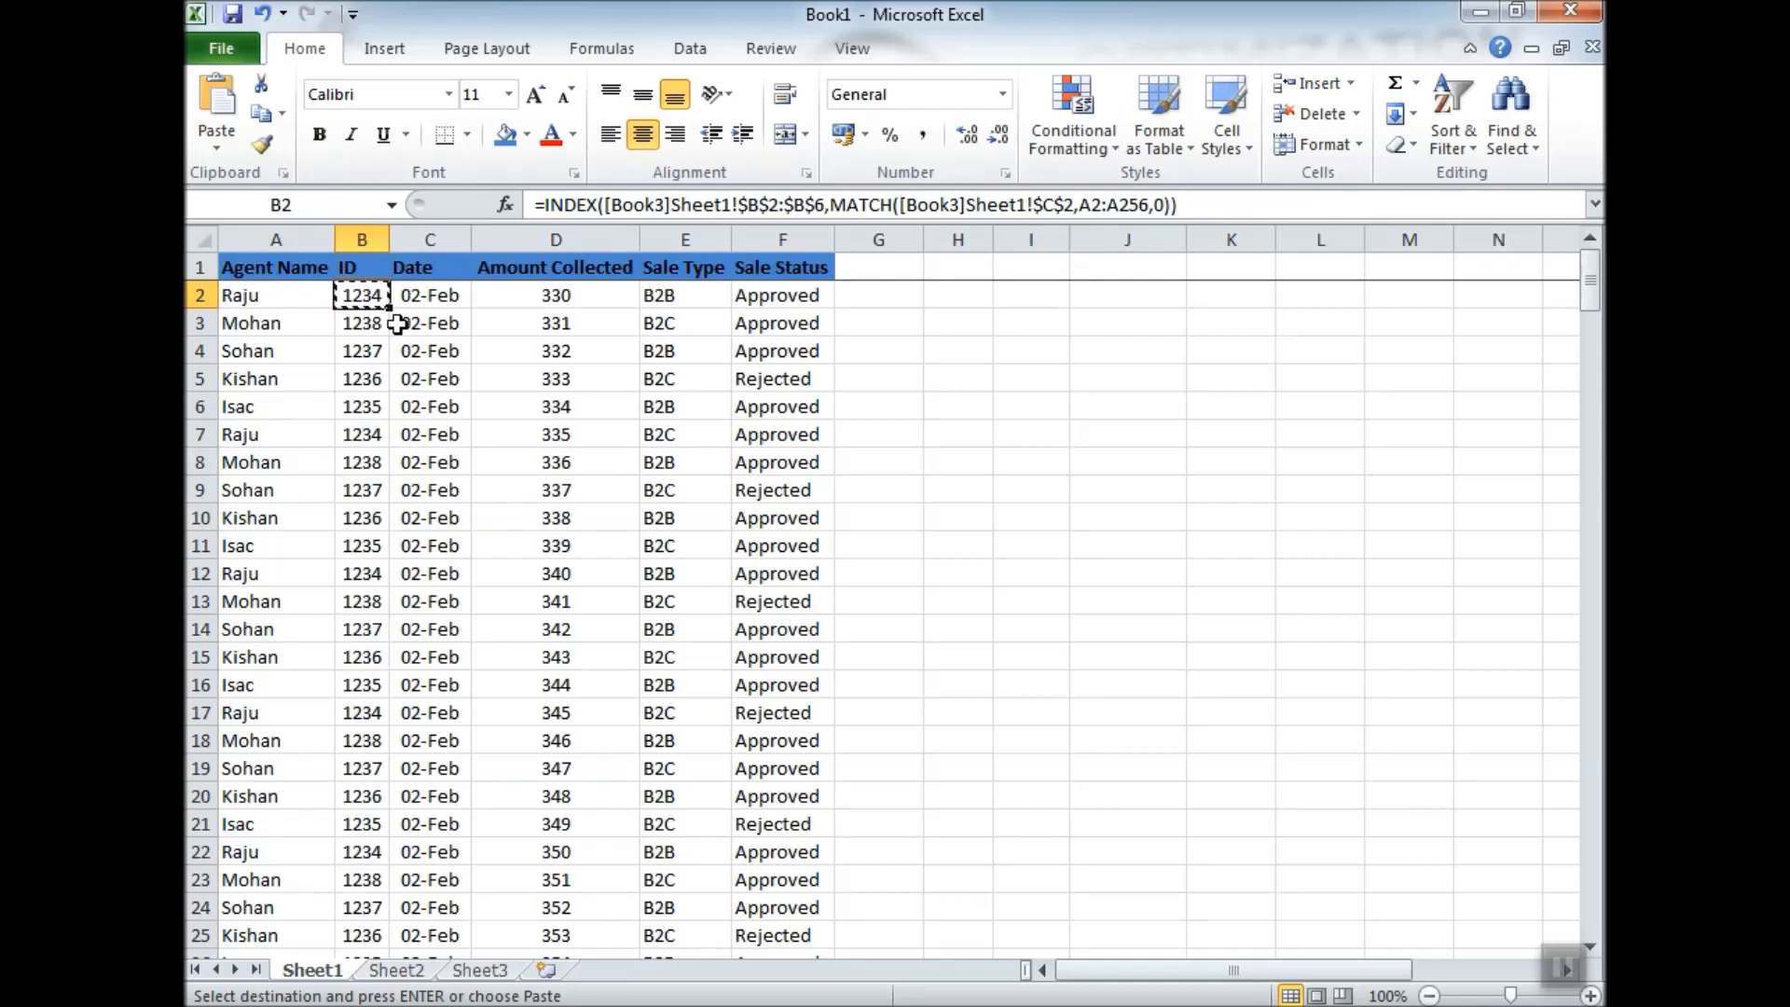